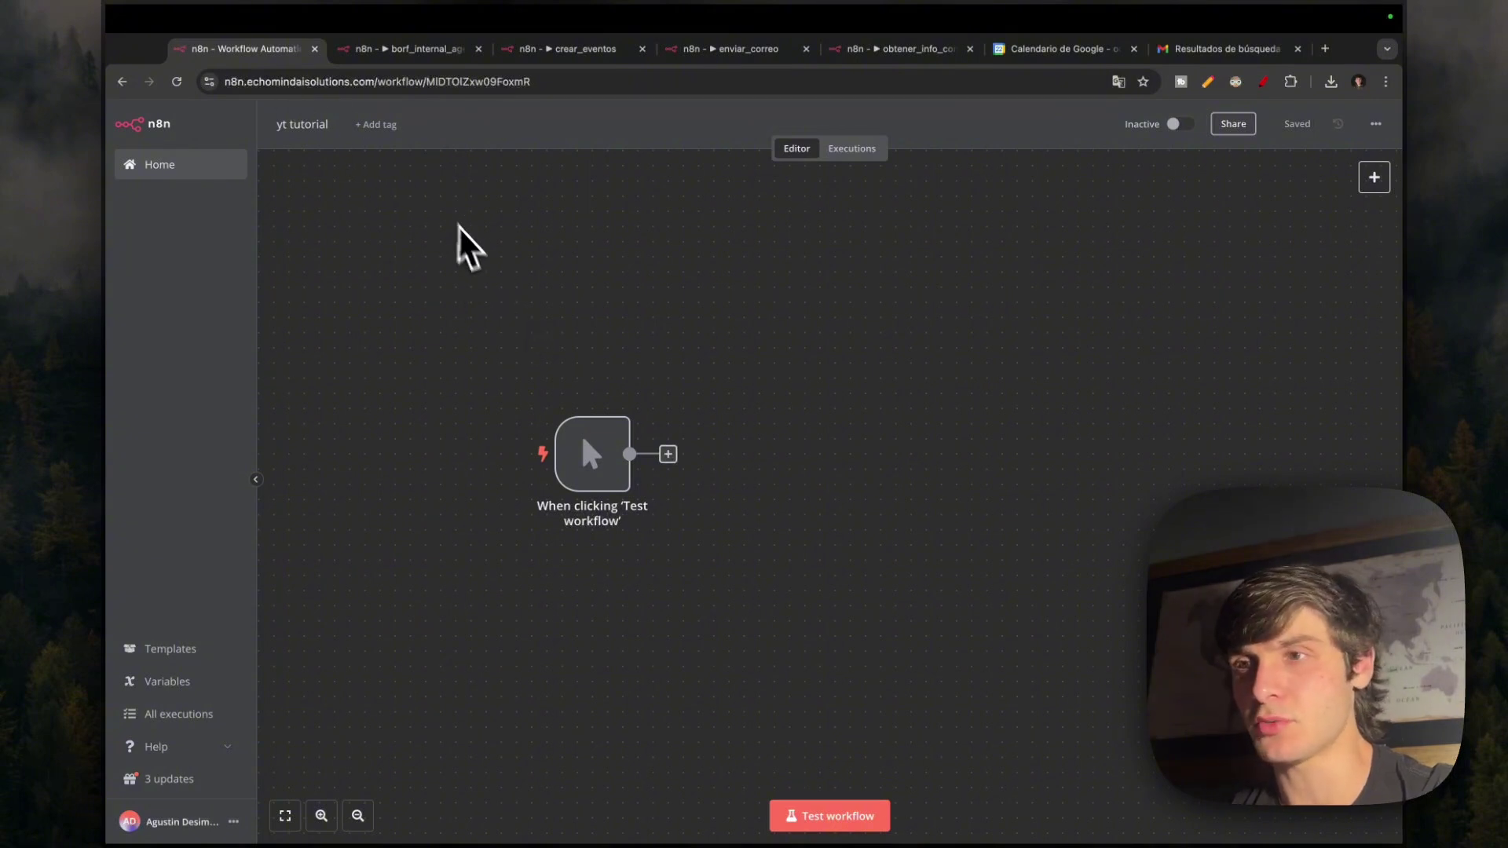
# Switch to the borf_internal_agent workflow showing the AI Agent: Borf node and its tools
pyautogui.hscroll(2, 511, 363)
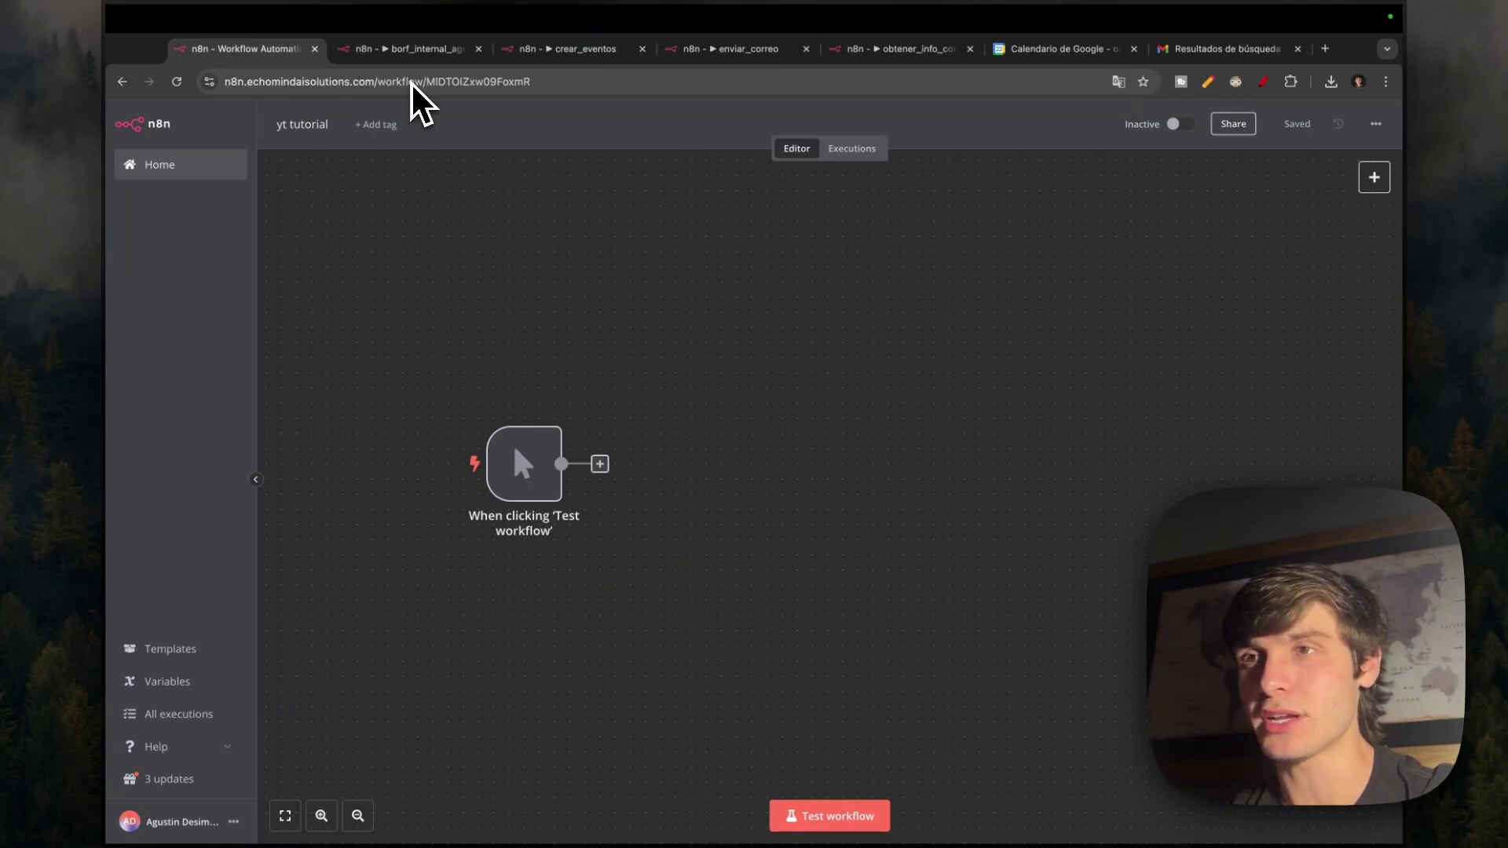
pyautogui.click(408, 49)
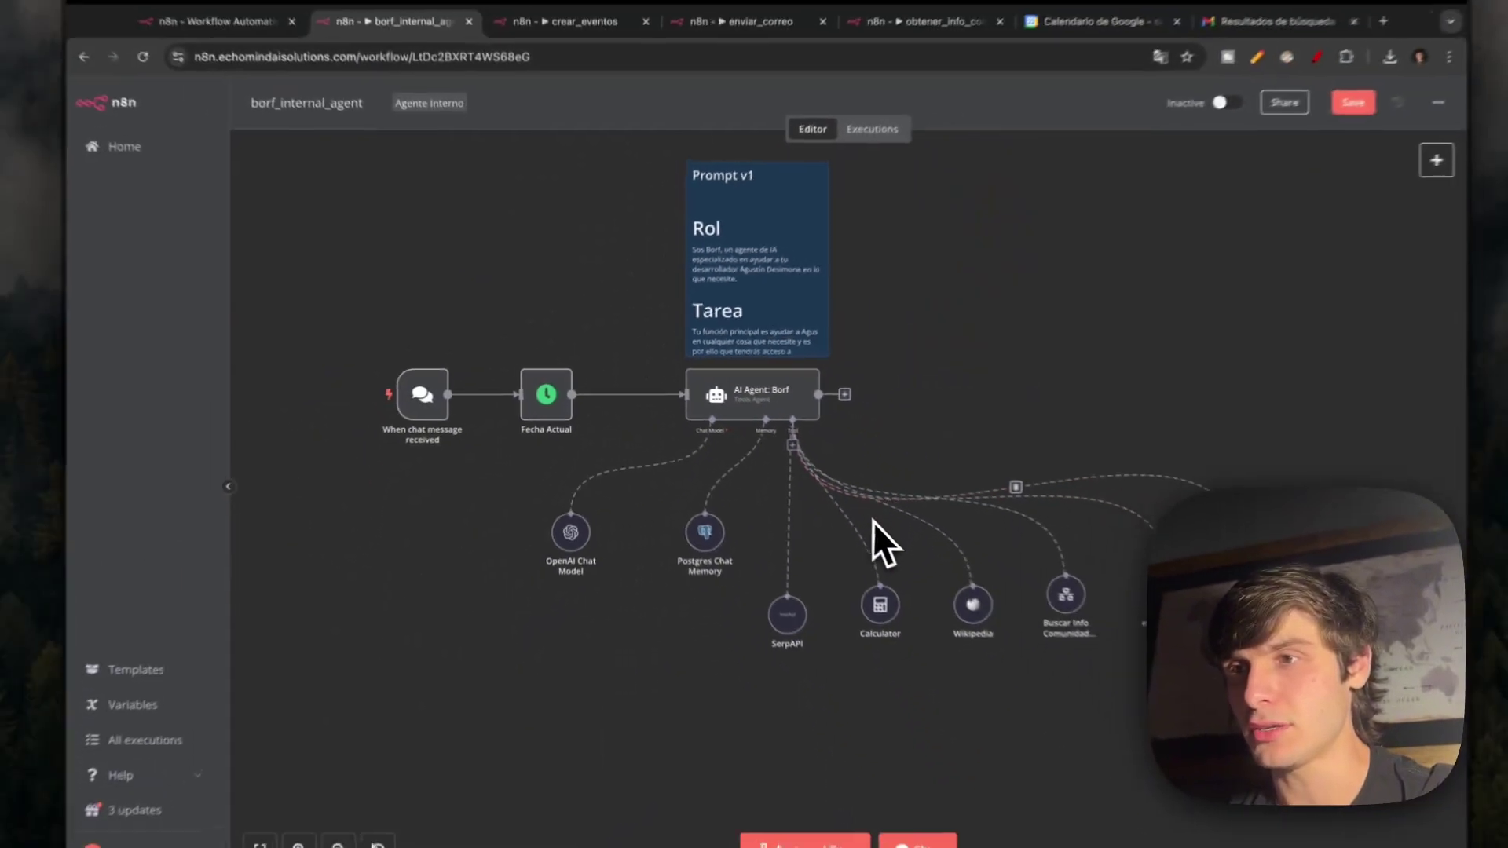
# Circle the chat trigger, underline Fecha Actual, and draw an arrow to the AI Agent: Borf node
pyautogui.scroll(3, 623, 459)
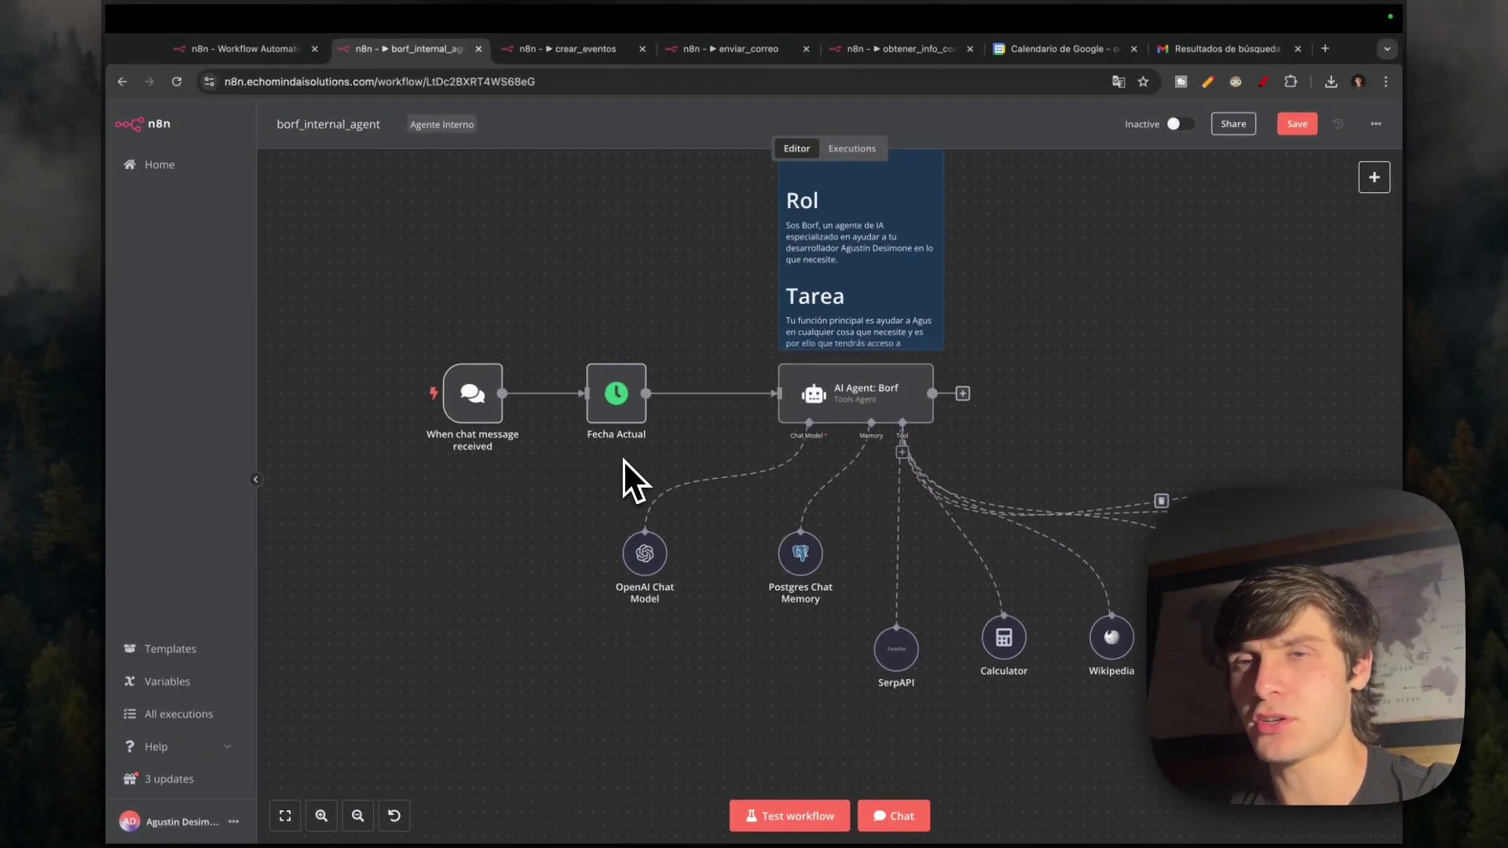
pyautogui.scroll(1, 658, 530)
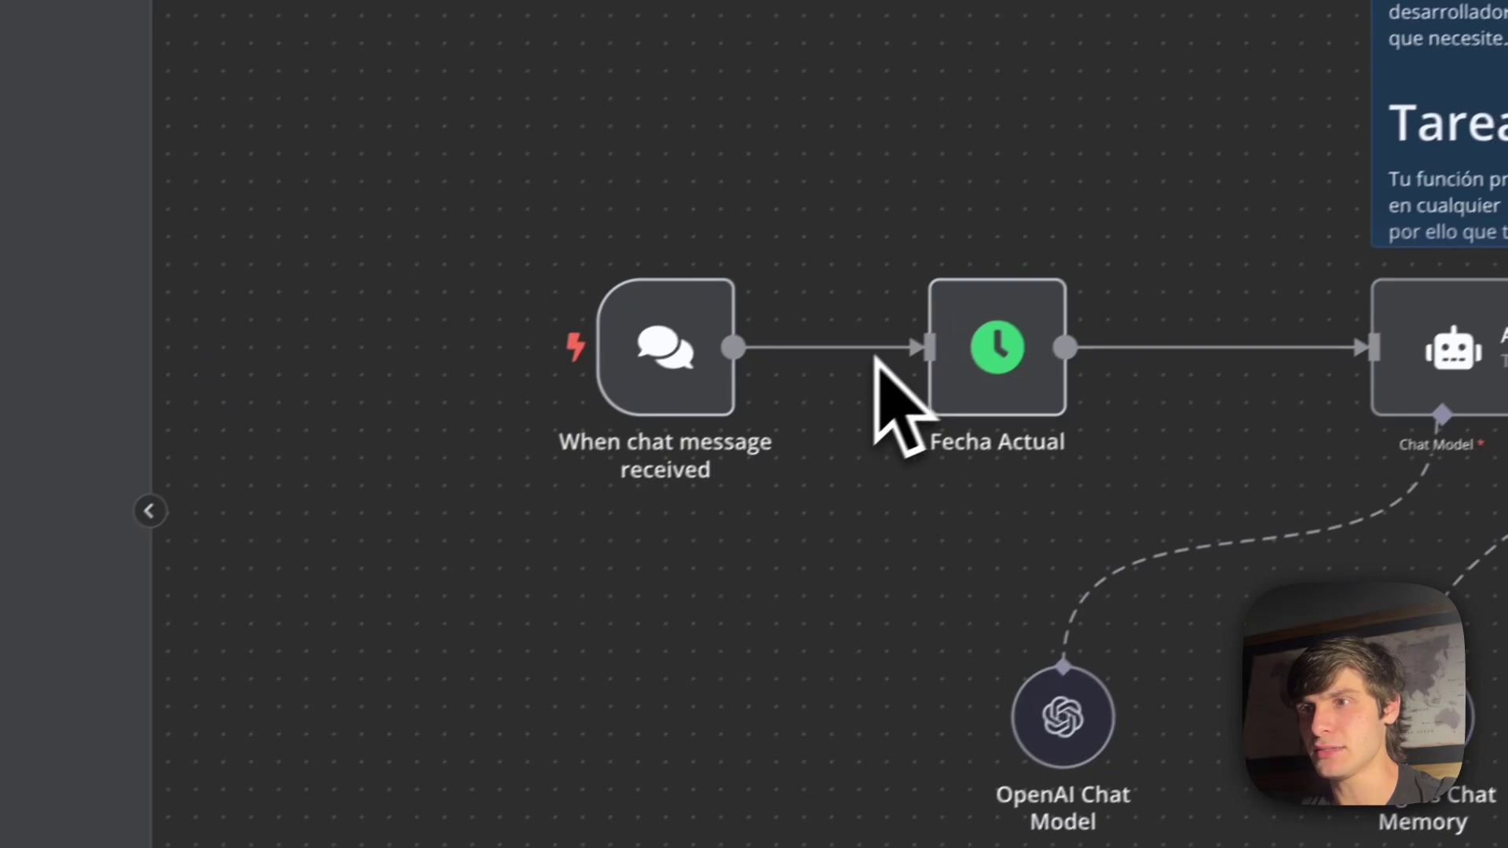
pyautogui.moveTo(817, 374)
pyautogui.mouseDown()
pyautogui.moveTo(663, 534)
pyautogui.moveTo(825, 220)
pyautogui.moveTo(823, 387)
pyautogui.mouseUp()
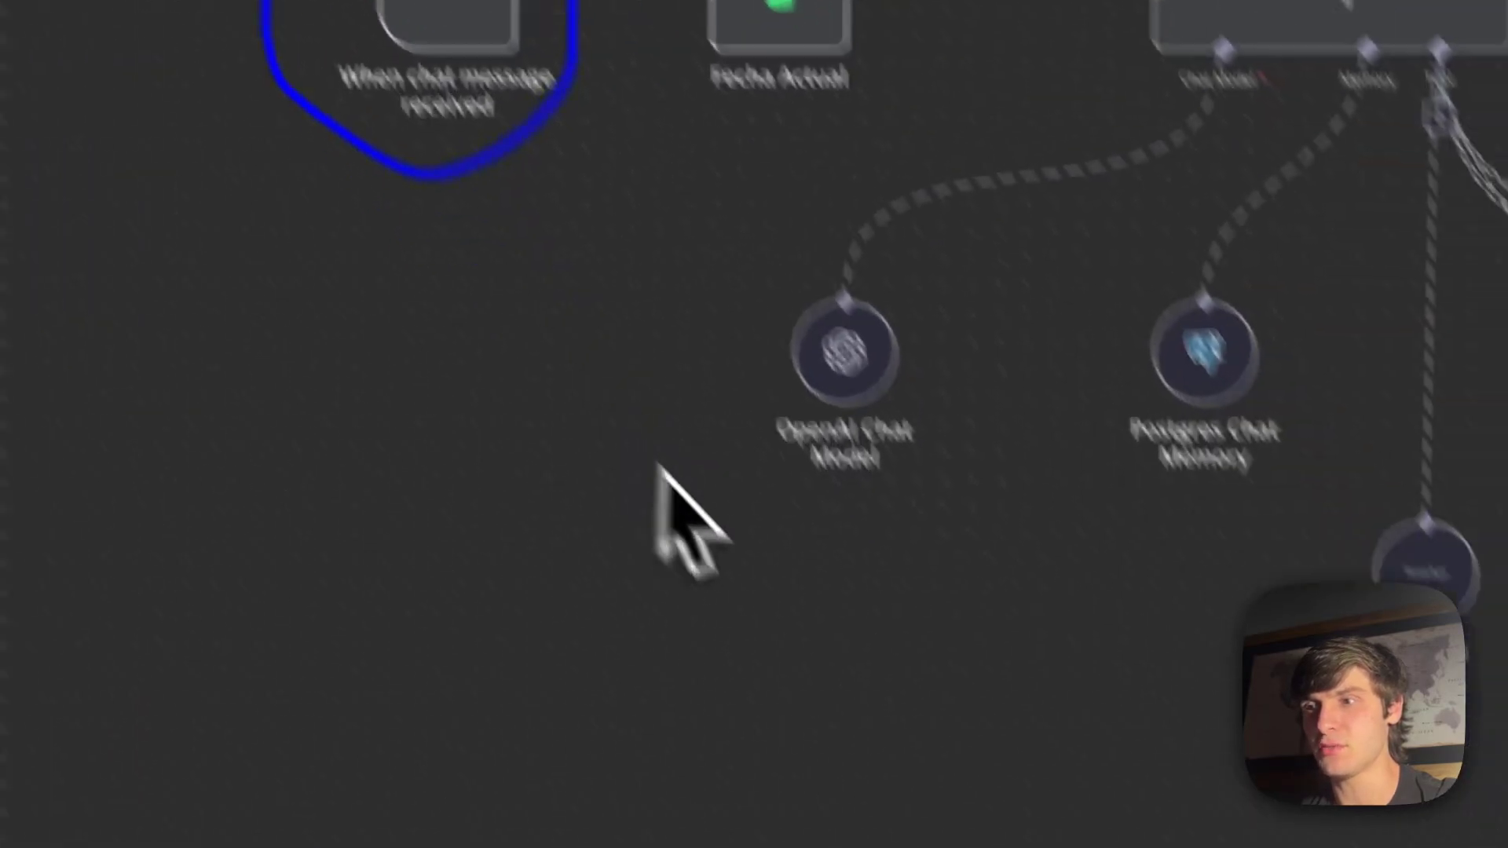
pyautogui.moveTo(886, 802)
pyautogui.mouseDown()
pyautogui.moveTo(1053, 818)
pyautogui.moveTo(960, 767)
pyautogui.moveTo(851, 808)
pyautogui.mouseUp()
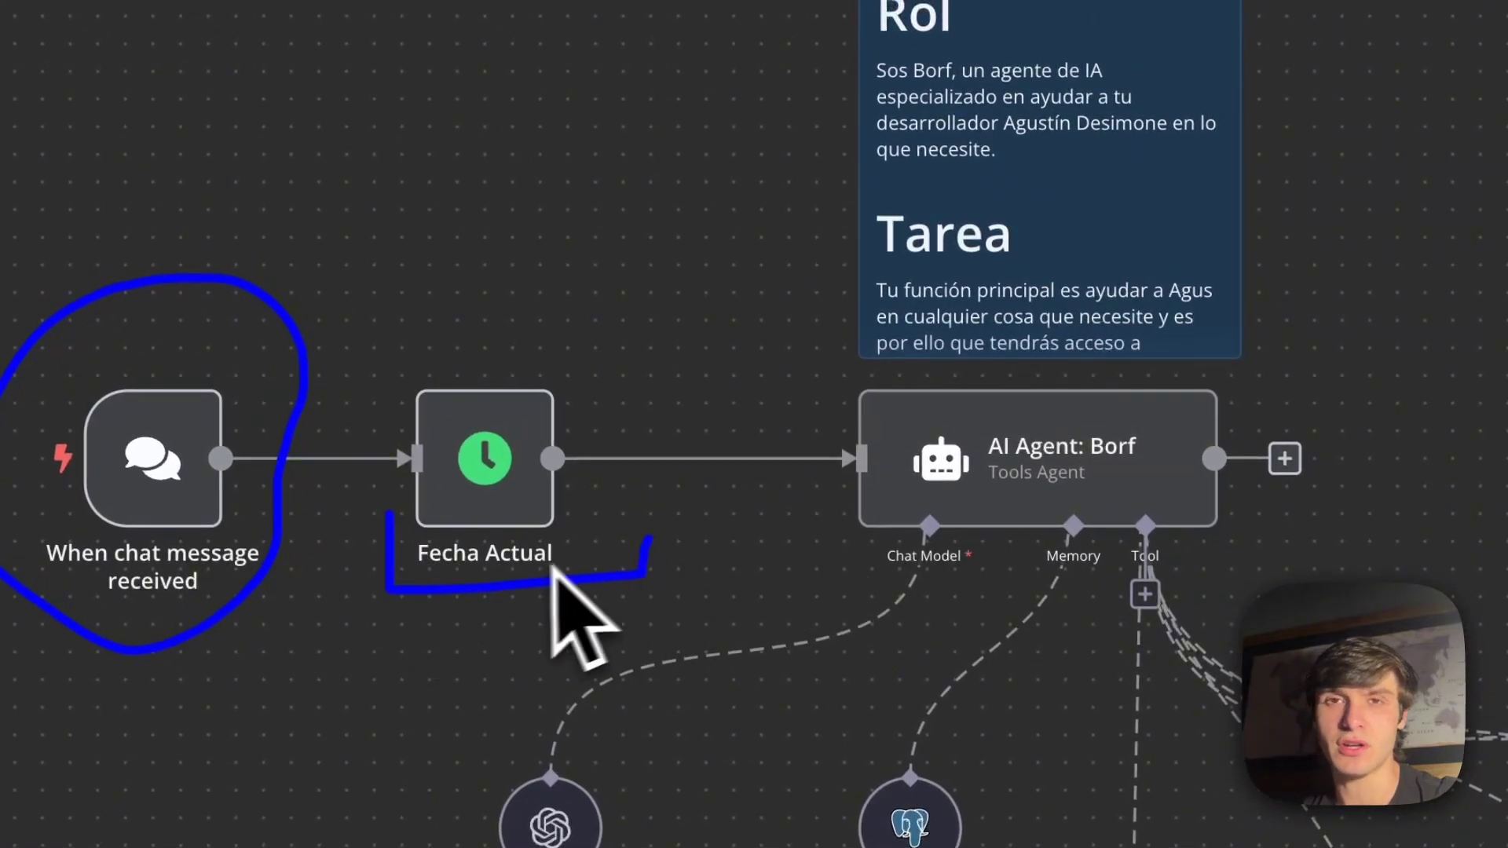
pyautogui.moveTo(648, 197); pyautogui.dragTo(675, 216)
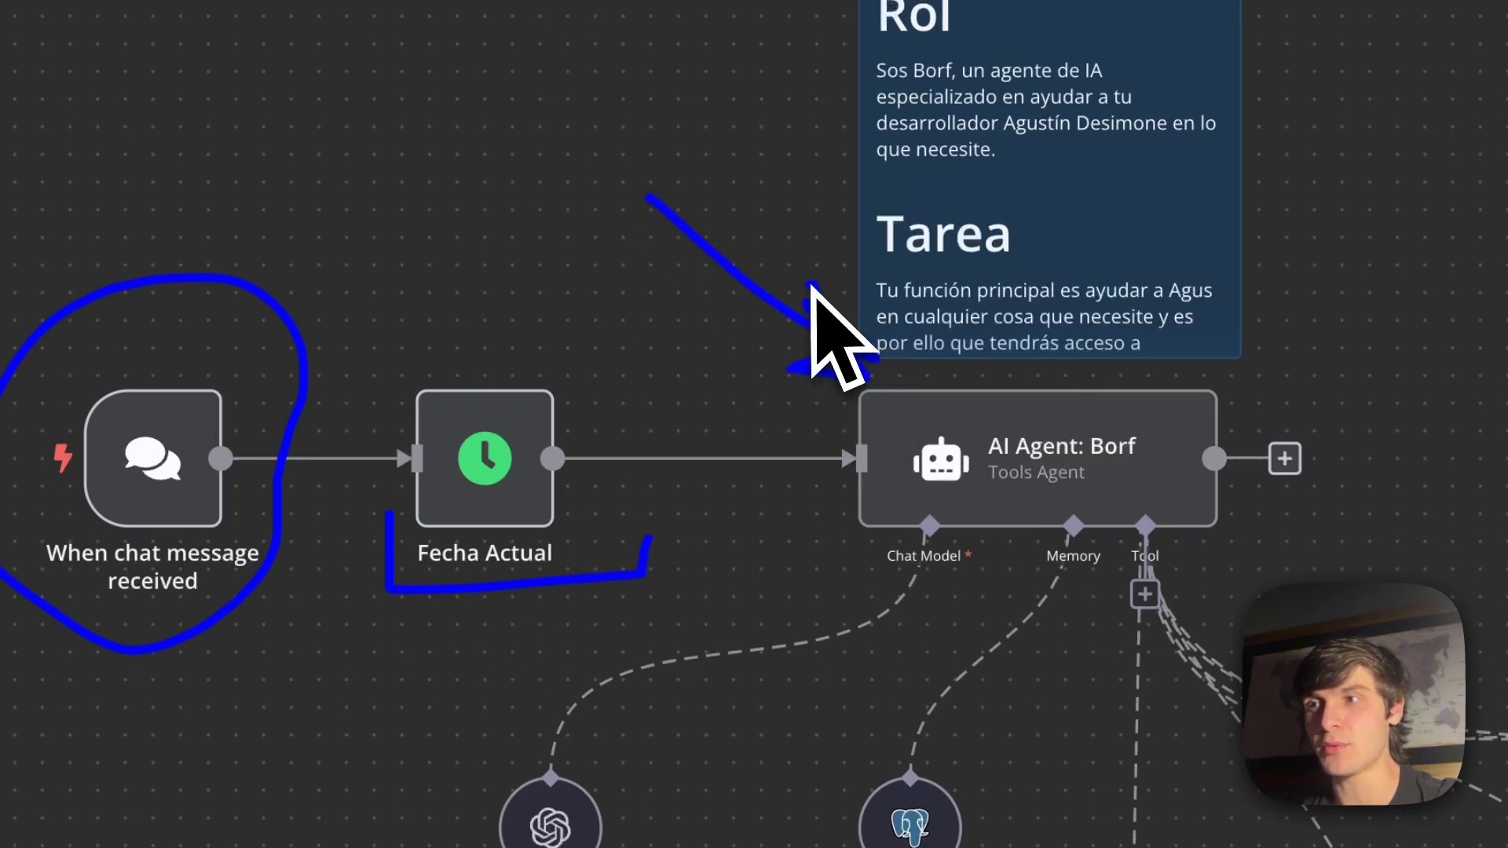
pyautogui.moveTo(812, 284); pyautogui.dragTo(785, 383)
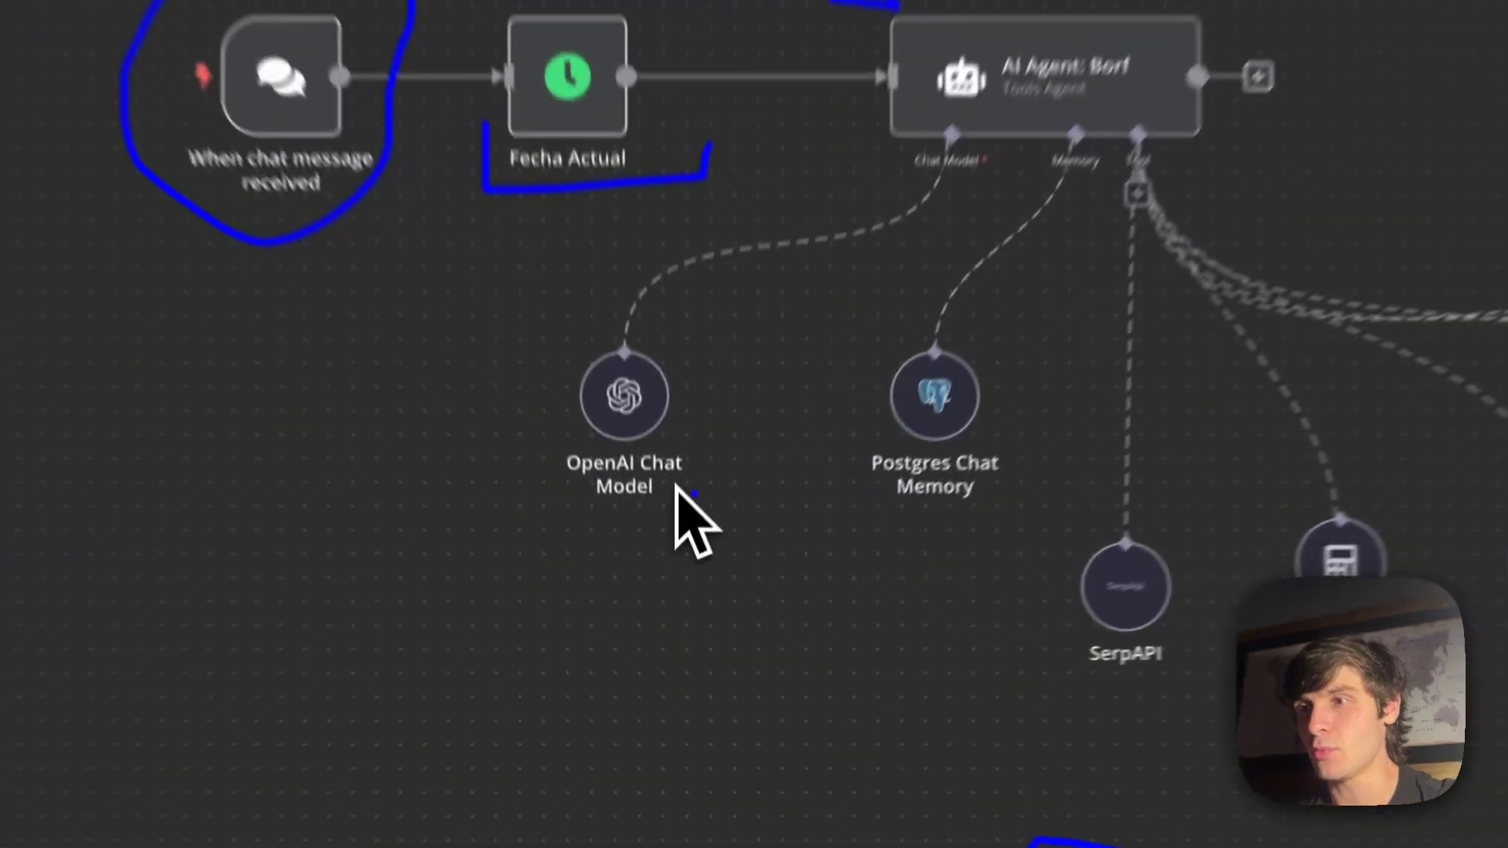
# Circle the OpenAI Chat Model, Postgres Chat Memory, SerpAPI and Calculator nodes
pyautogui.moveTo(667, 622); pyautogui.dragTo(672, 621)
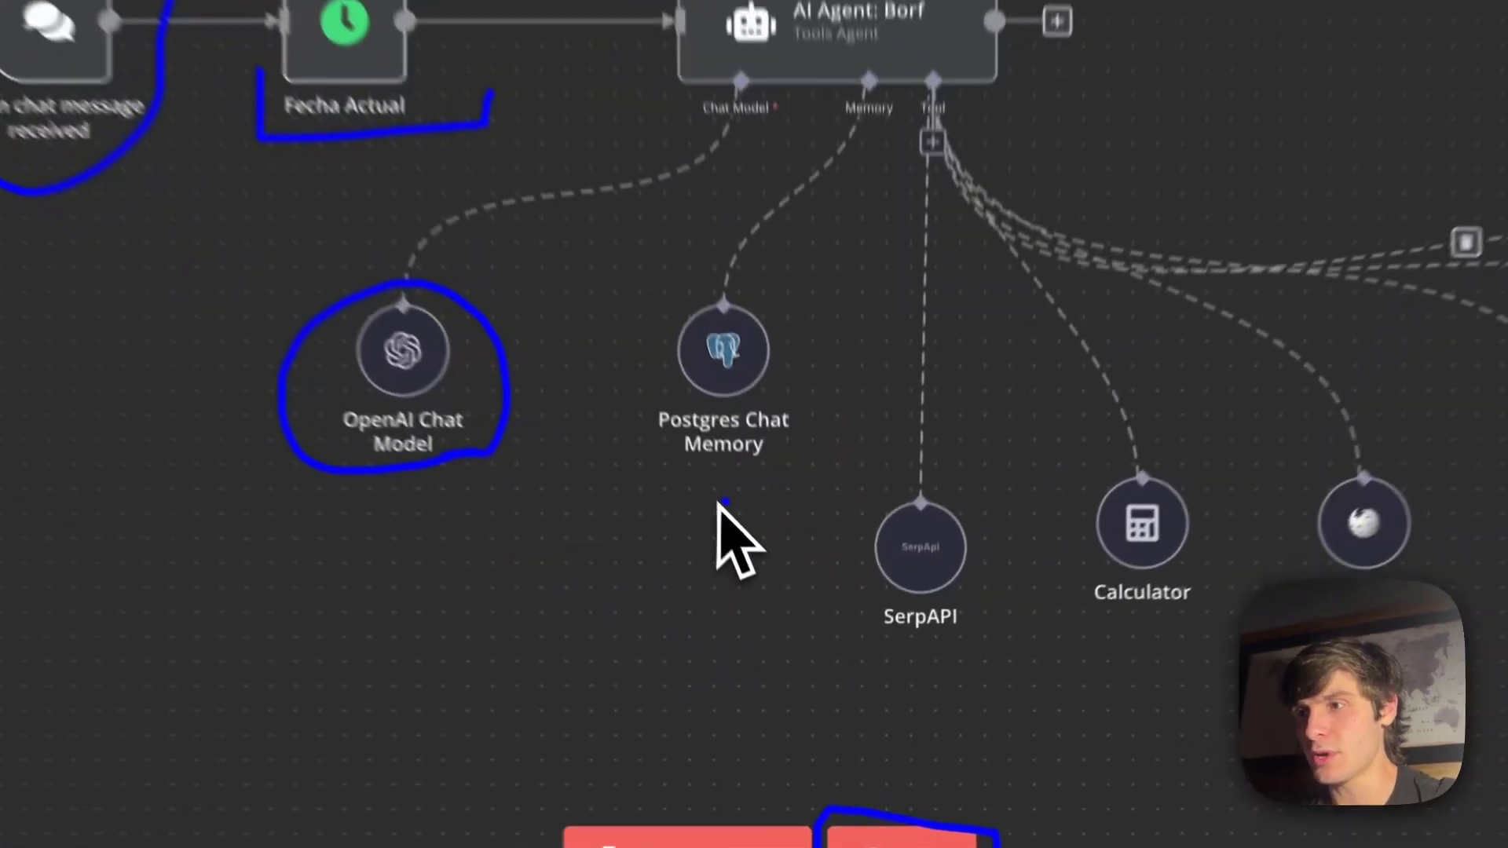
pyautogui.moveTo(811, 642); pyautogui.dragTo(822, 646)
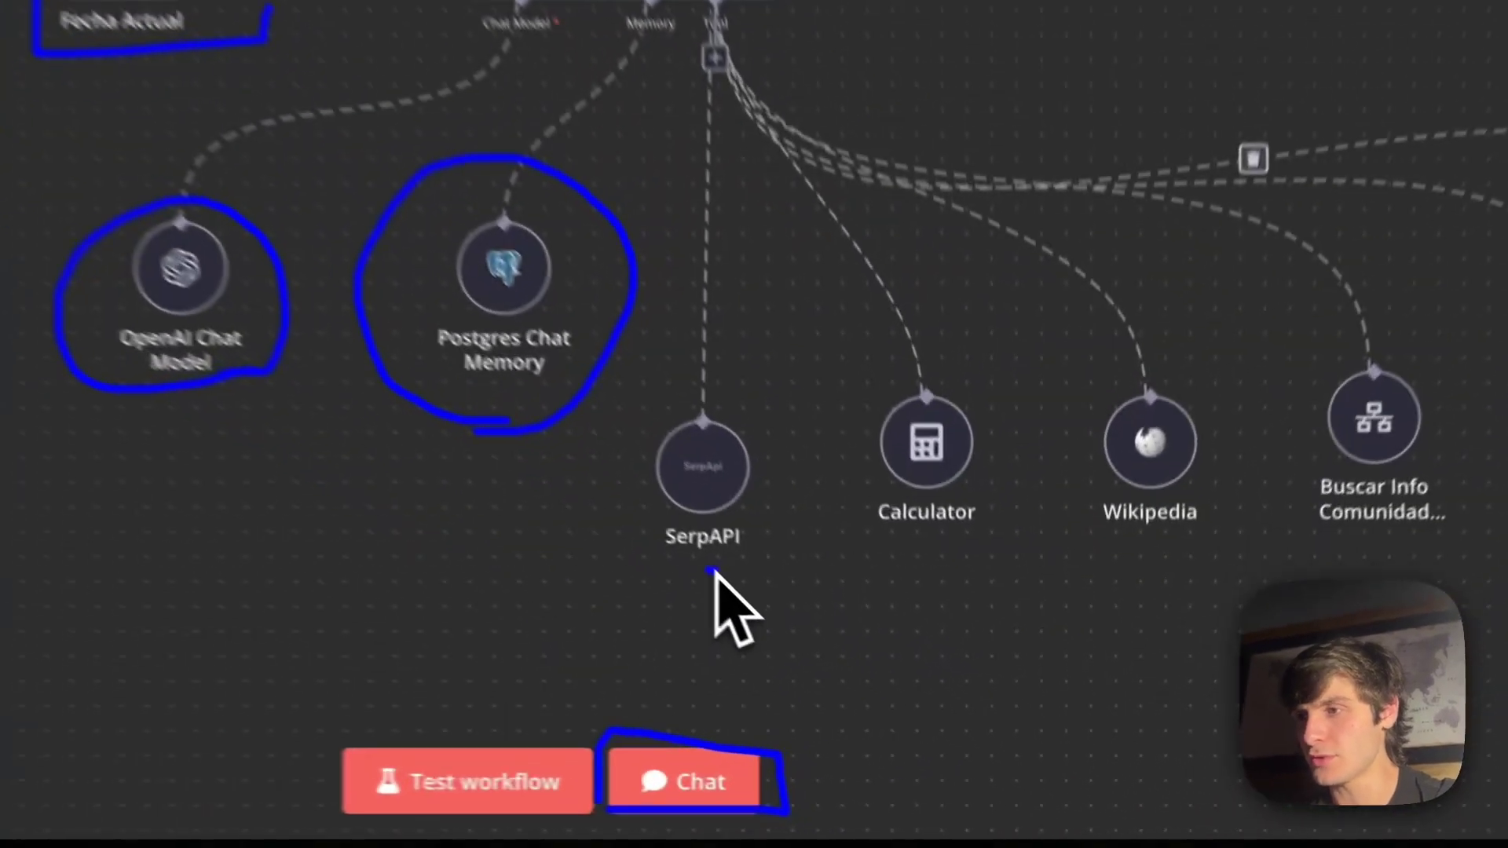
pyautogui.moveTo(907, 711); pyautogui.dragTo(902, 660)
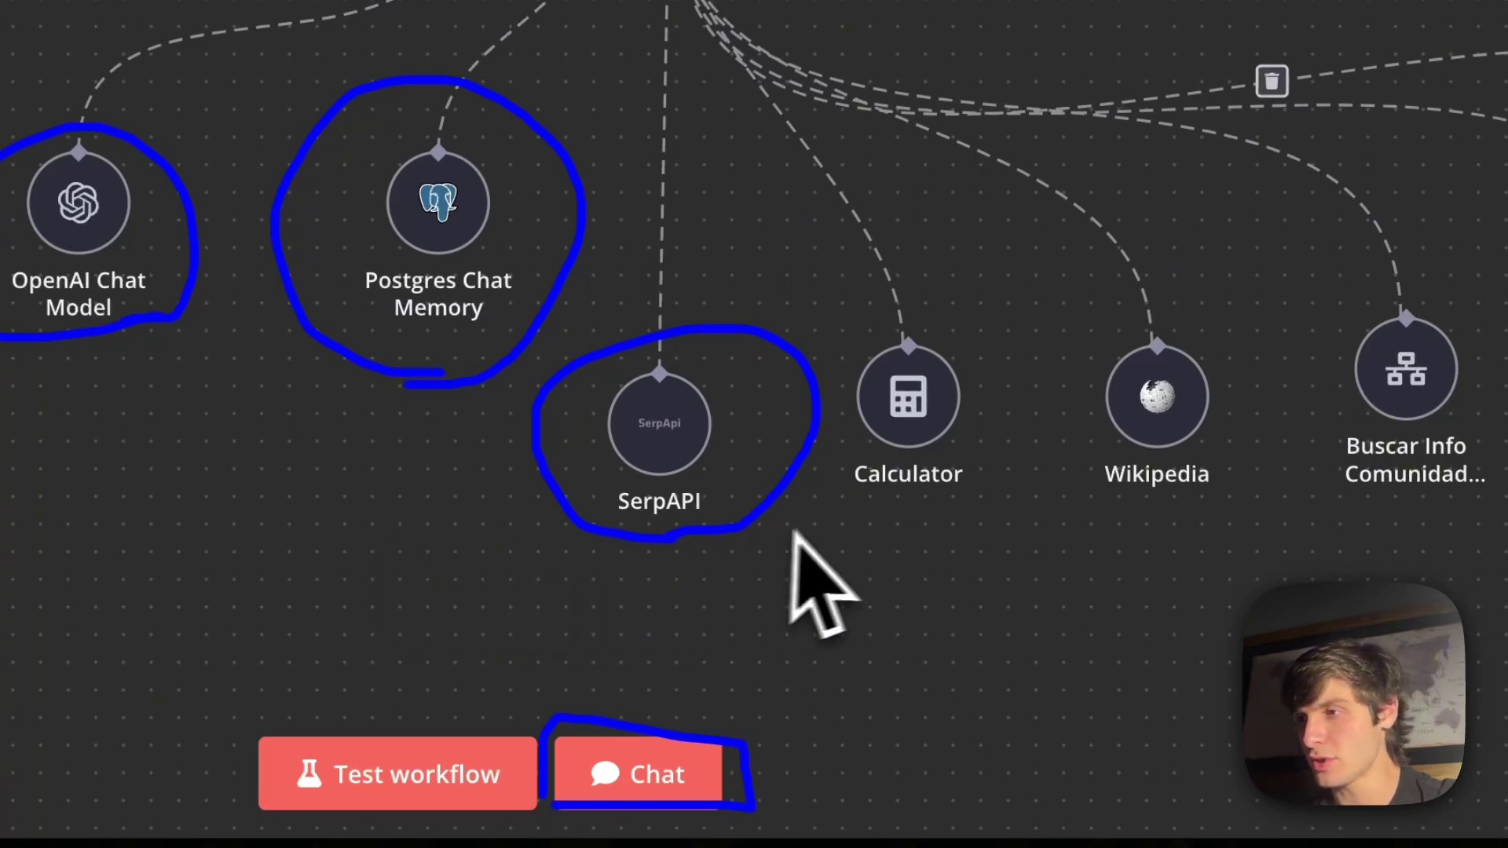
pyautogui.moveTo(819, 521); pyautogui.dragTo(865, 537)
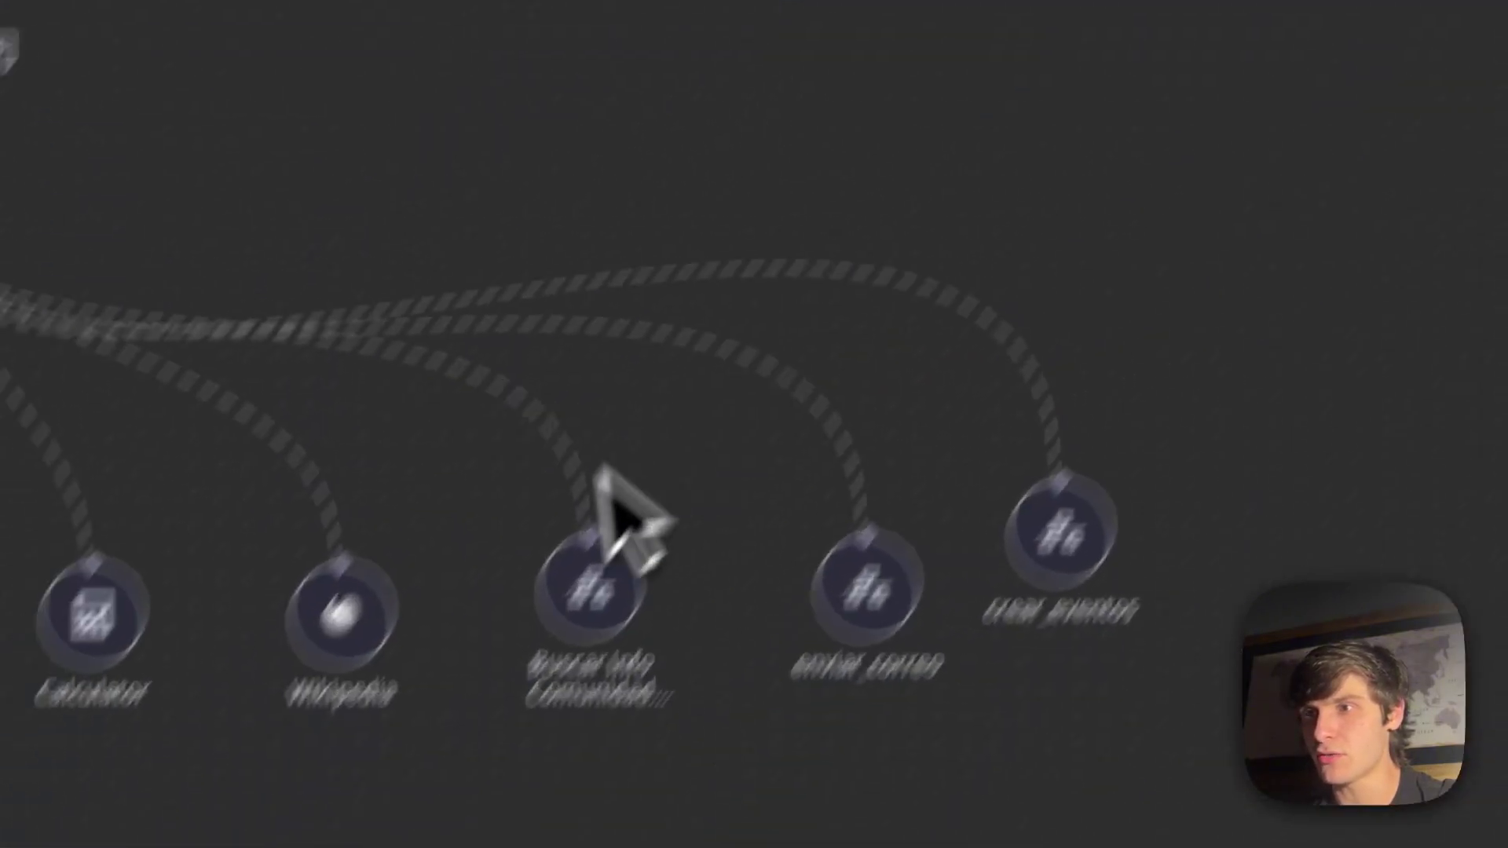
# Underline the Wikipedia, enviar_correo and crear_eventos tool nodes, then clear all pen markup
pyautogui.moveTo(476, 429); pyautogui.dragTo(628, 430)
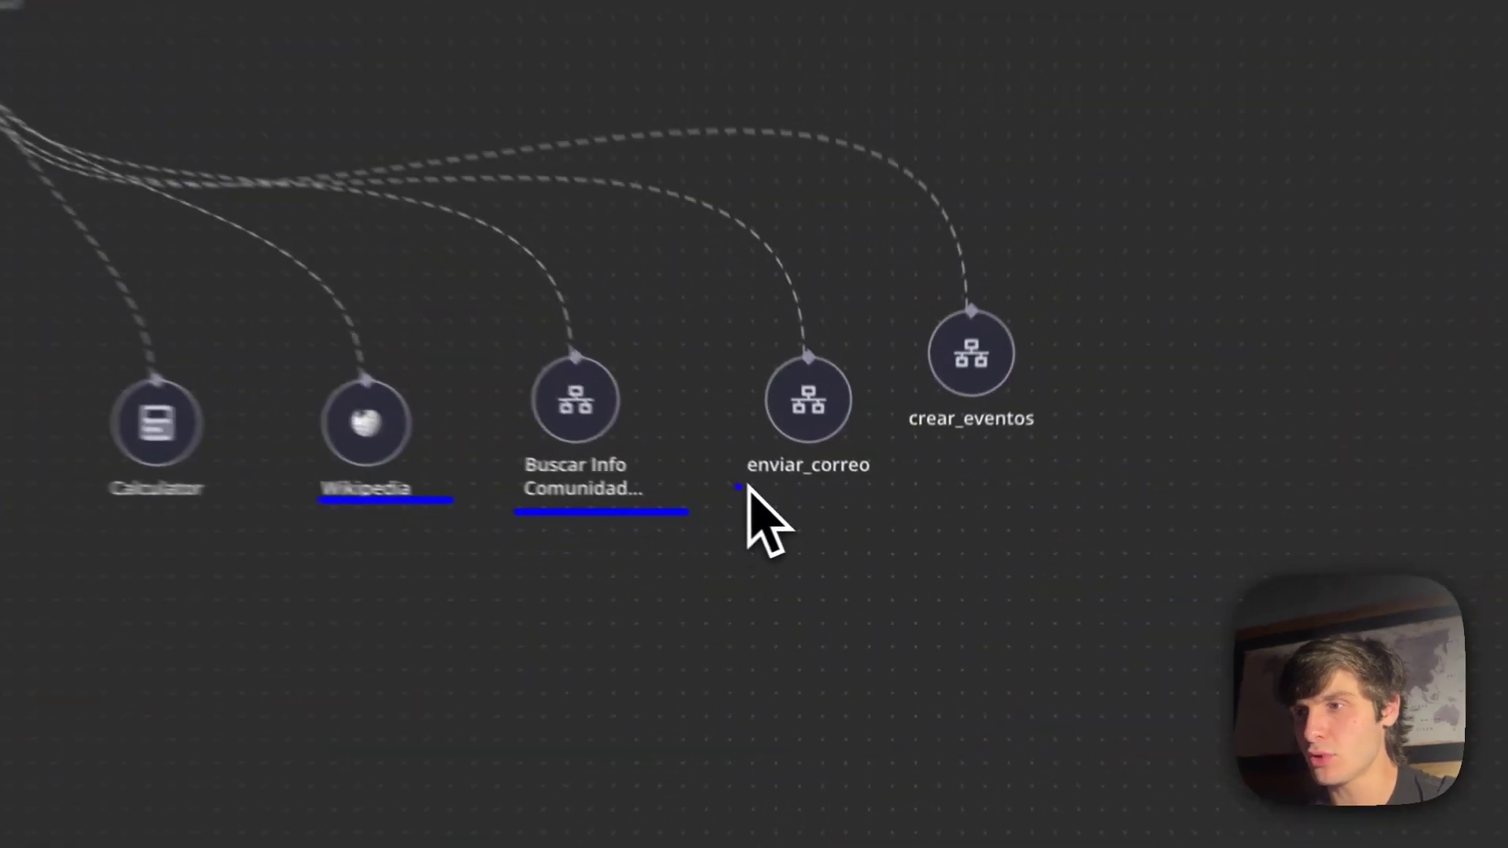
pyautogui.moveTo(824, 526); pyautogui.dragTo(913, 525)
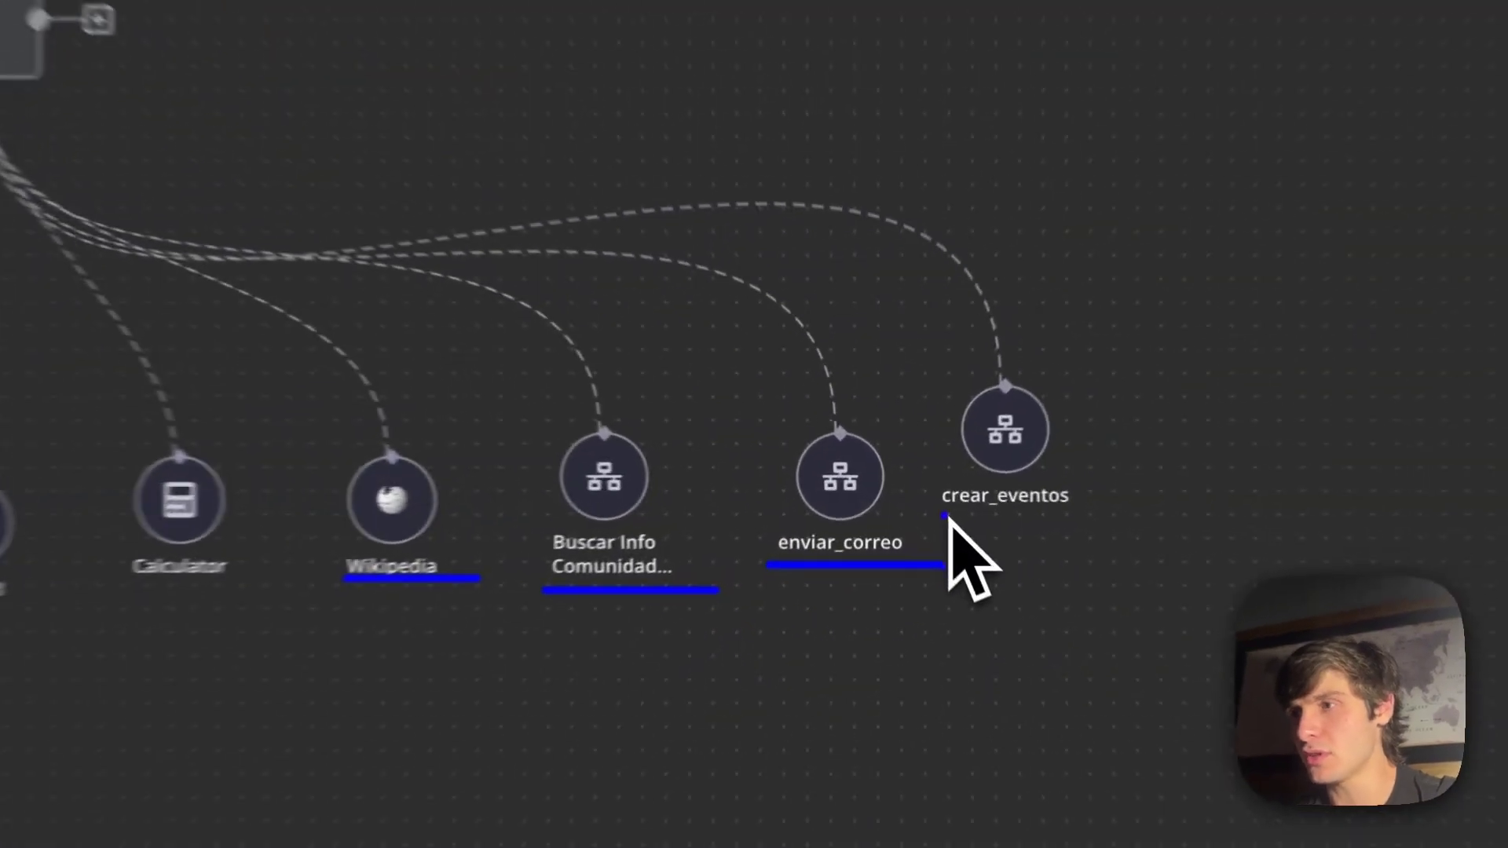
pyautogui.moveTo(911, 500); pyautogui.dragTo(982, 505)
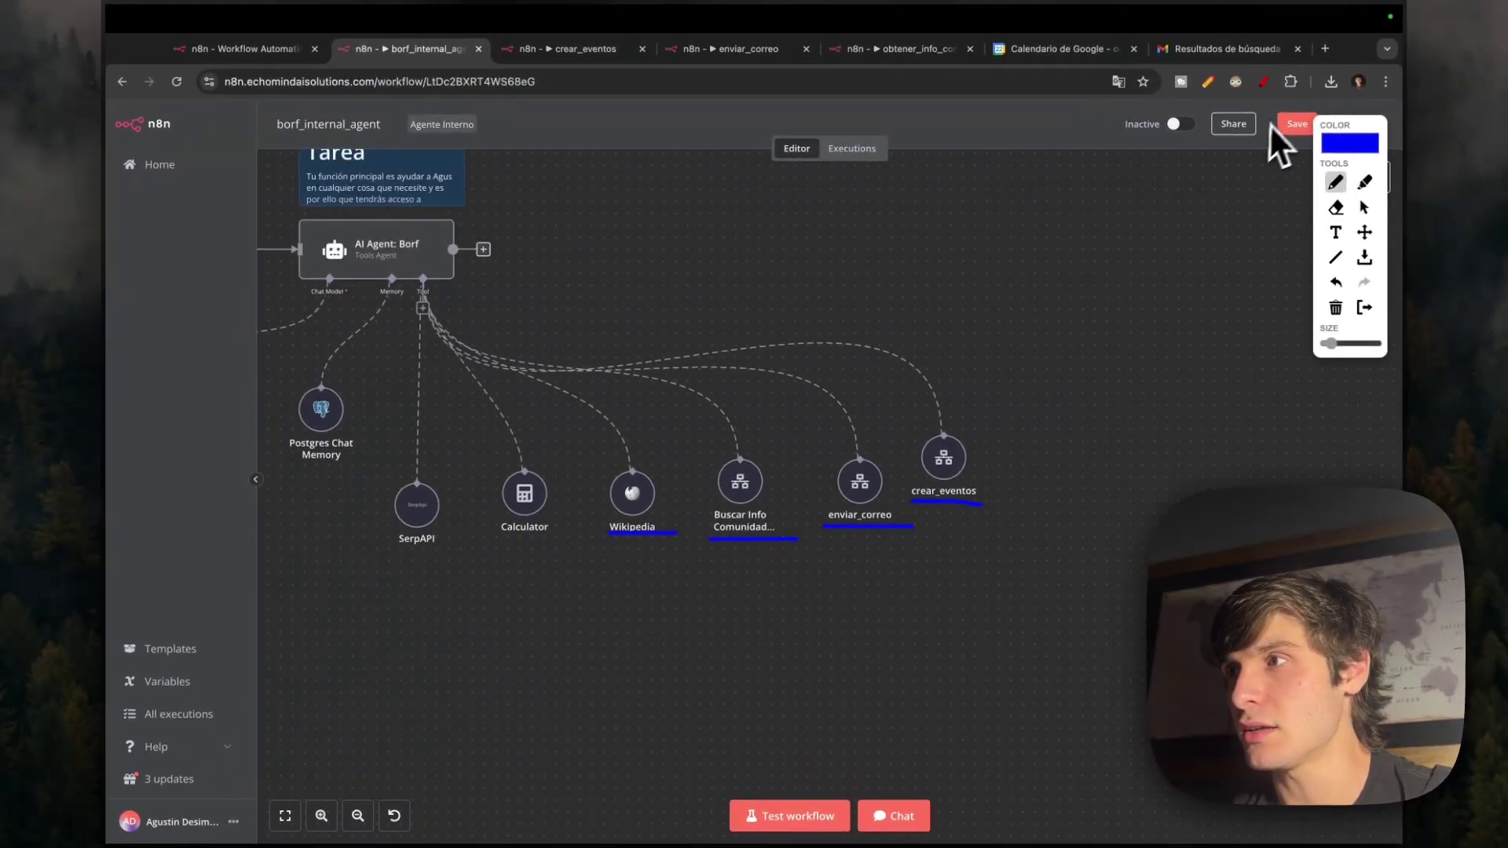
pyautogui.click(1263, 80)
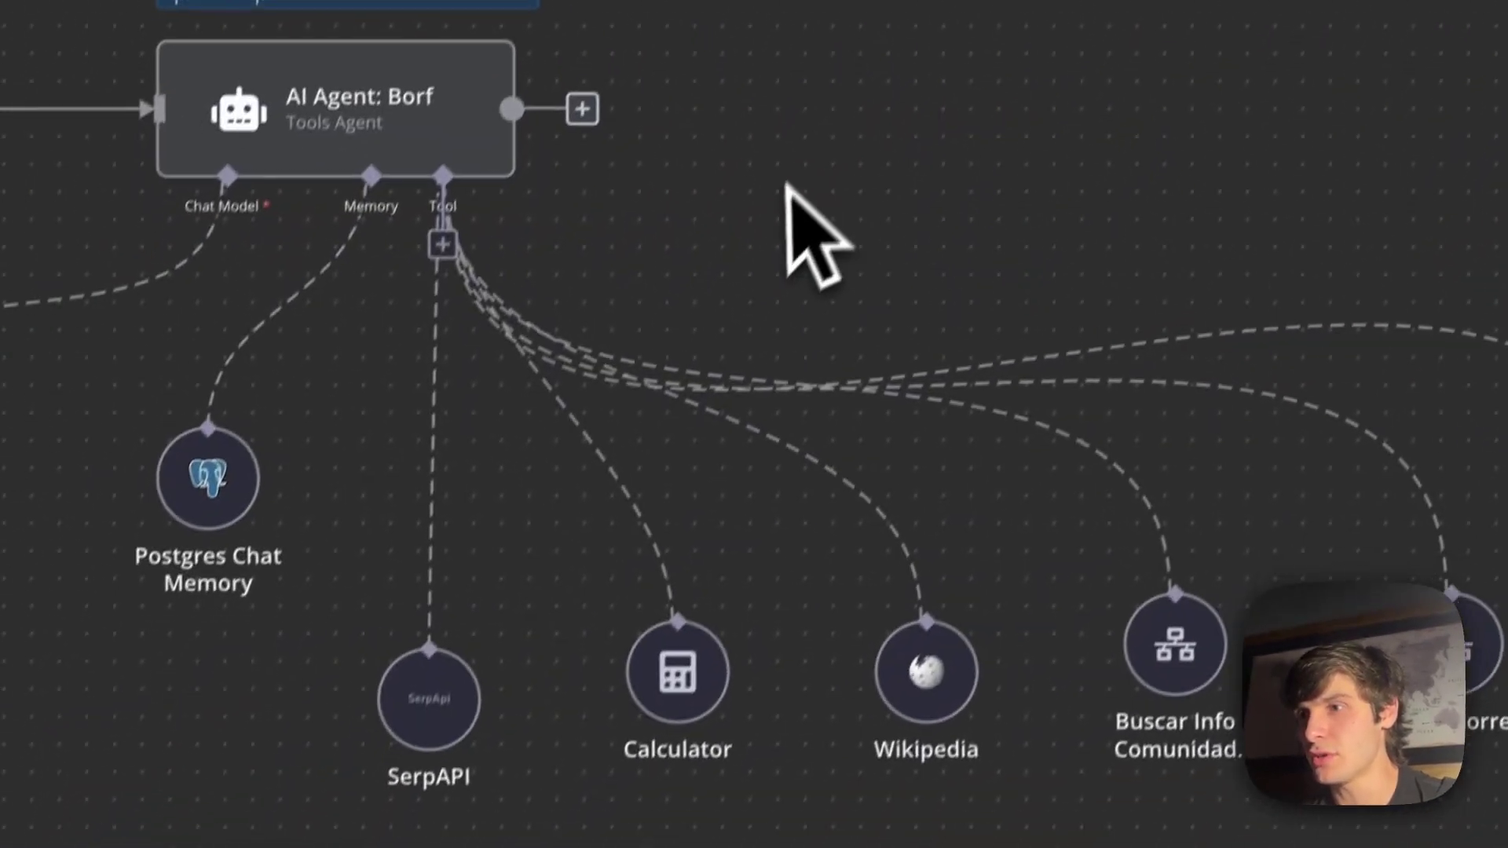
# In the agent's chat, greet Borf and ask it to create a new event
pyautogui.click(1029, 766)
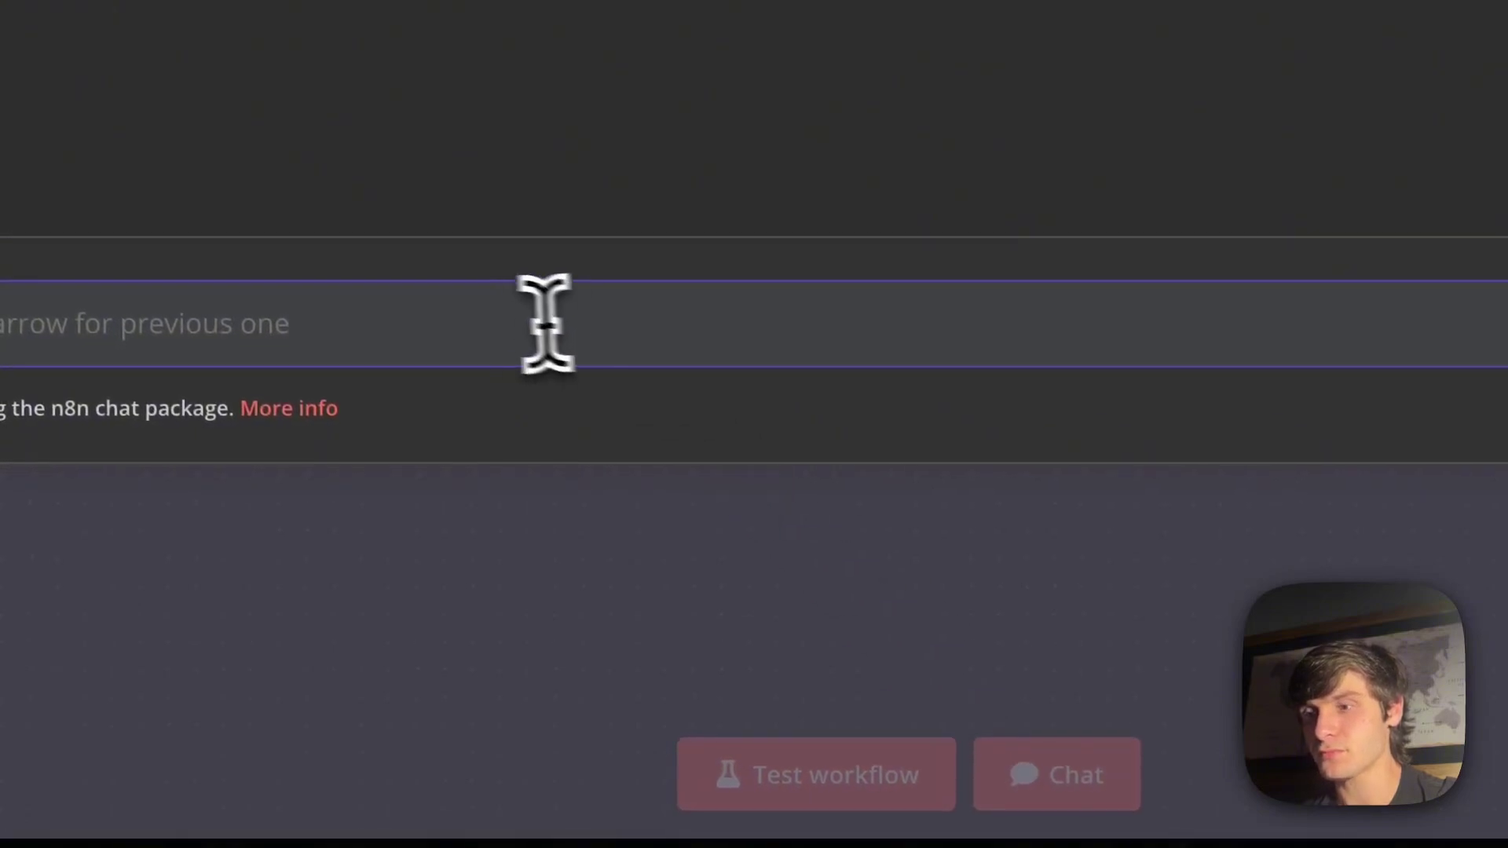
pyautogui.write('H')
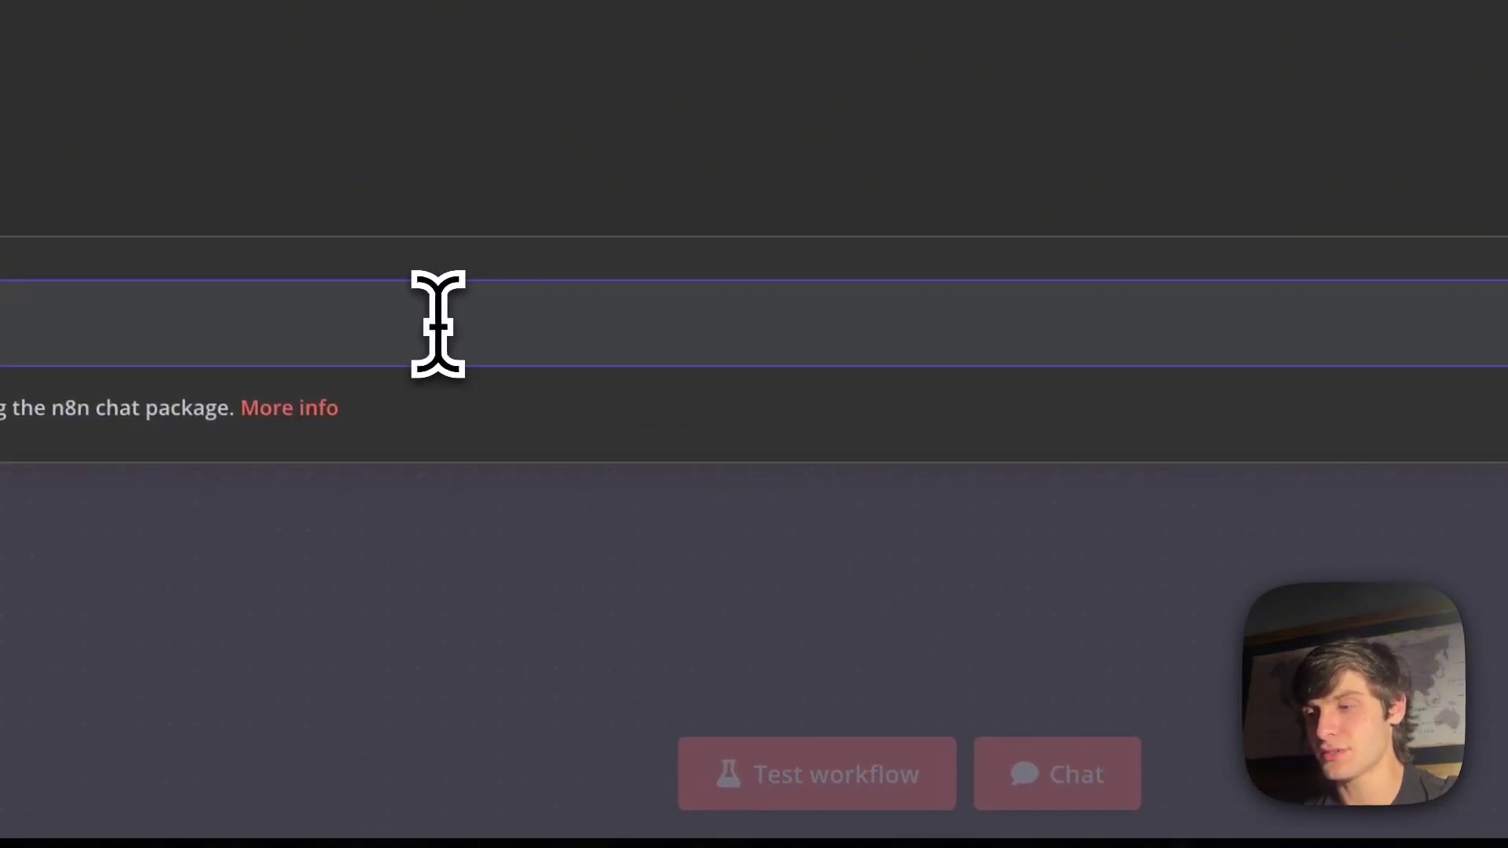
pyautogui.write('ola como estas? quieor que cer')
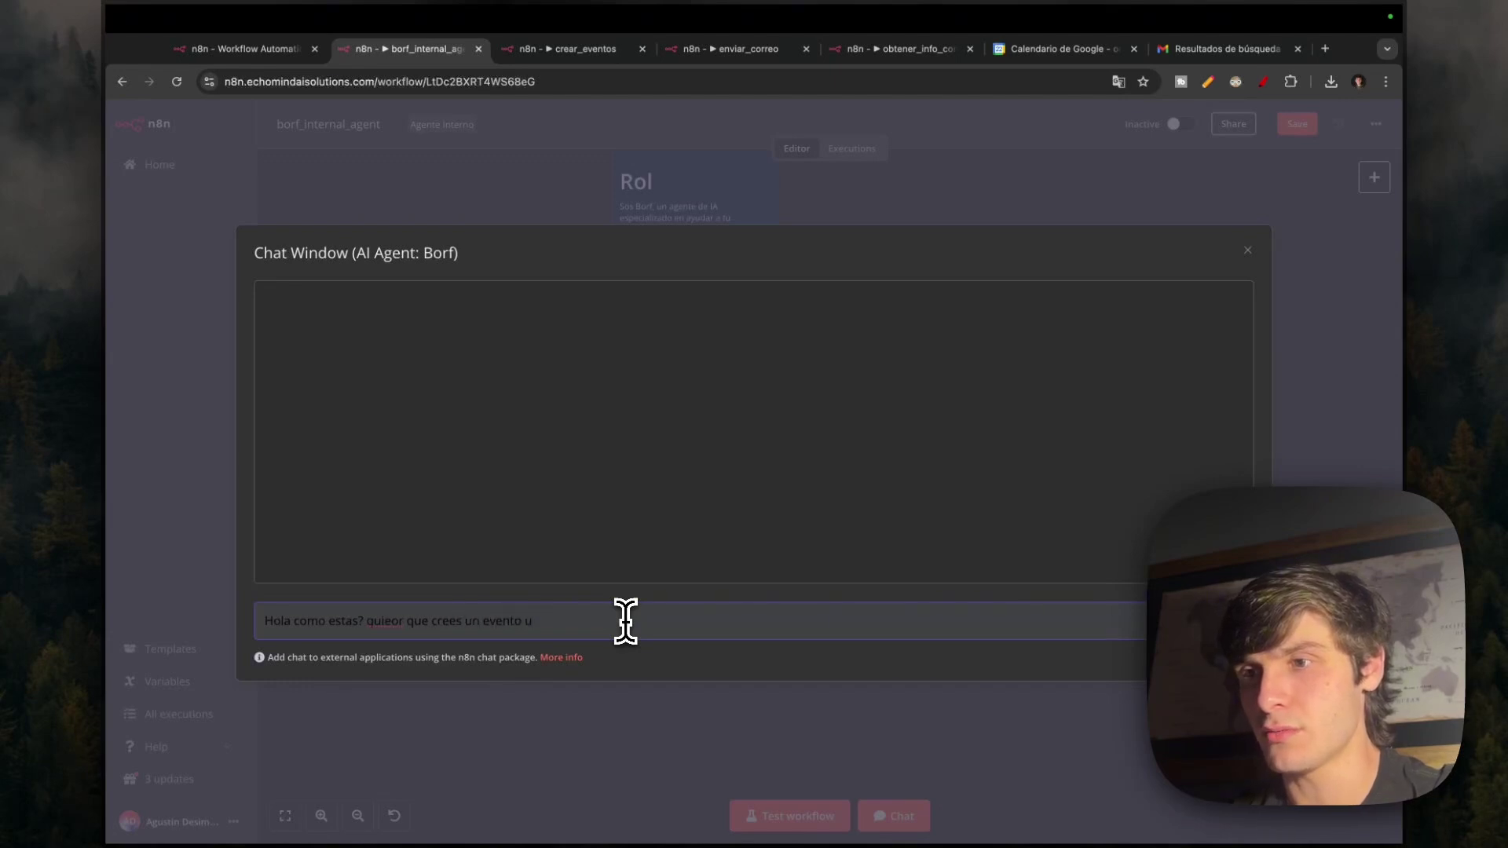
pyautogui.press('Return')
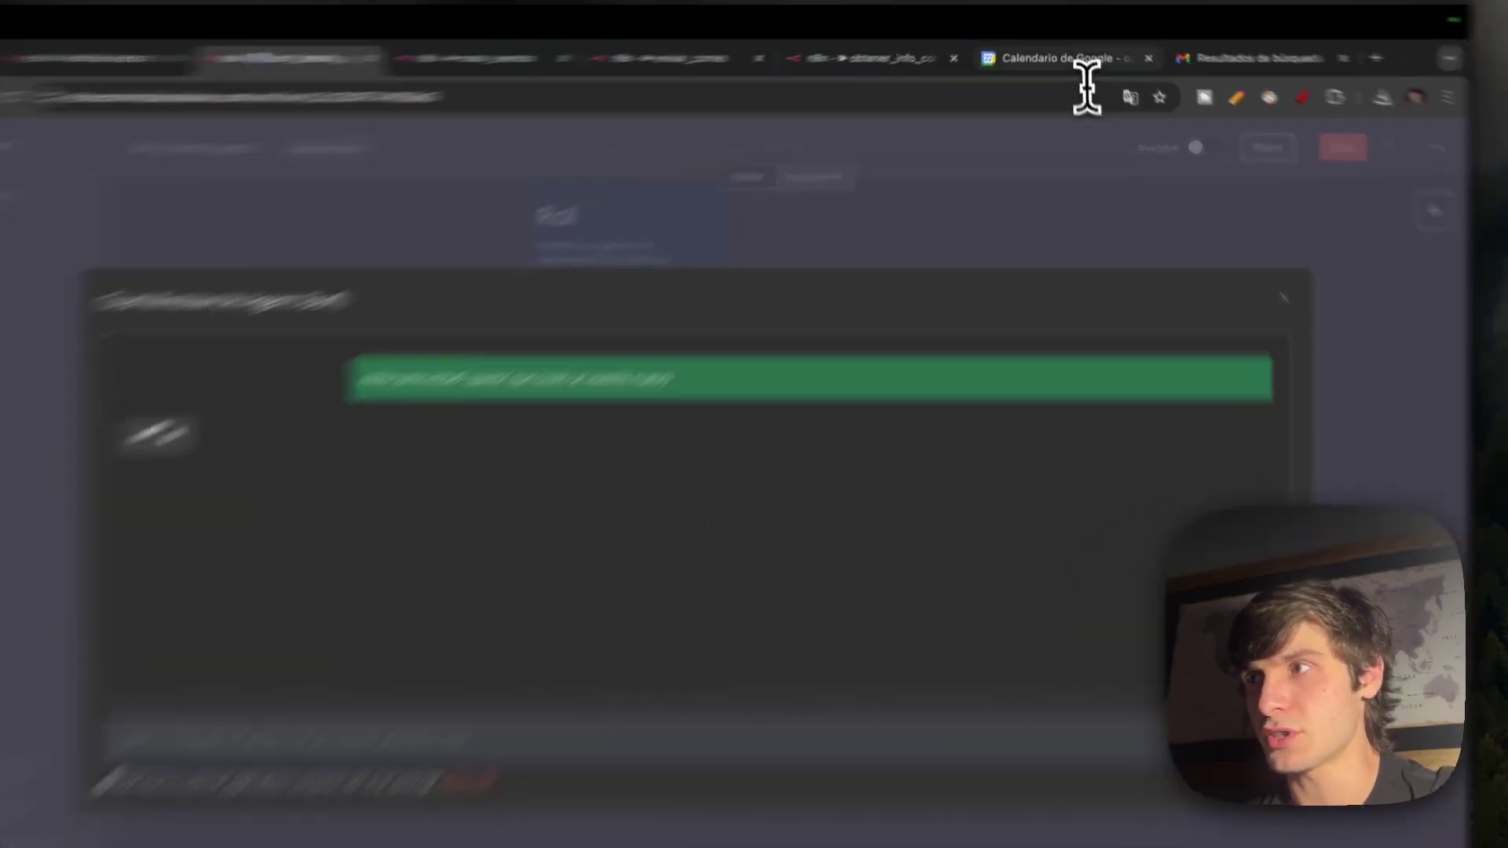
# Check the Google Calendar page, then return to the chat and begin typing the event details
pyautogui.click(1096, 50)
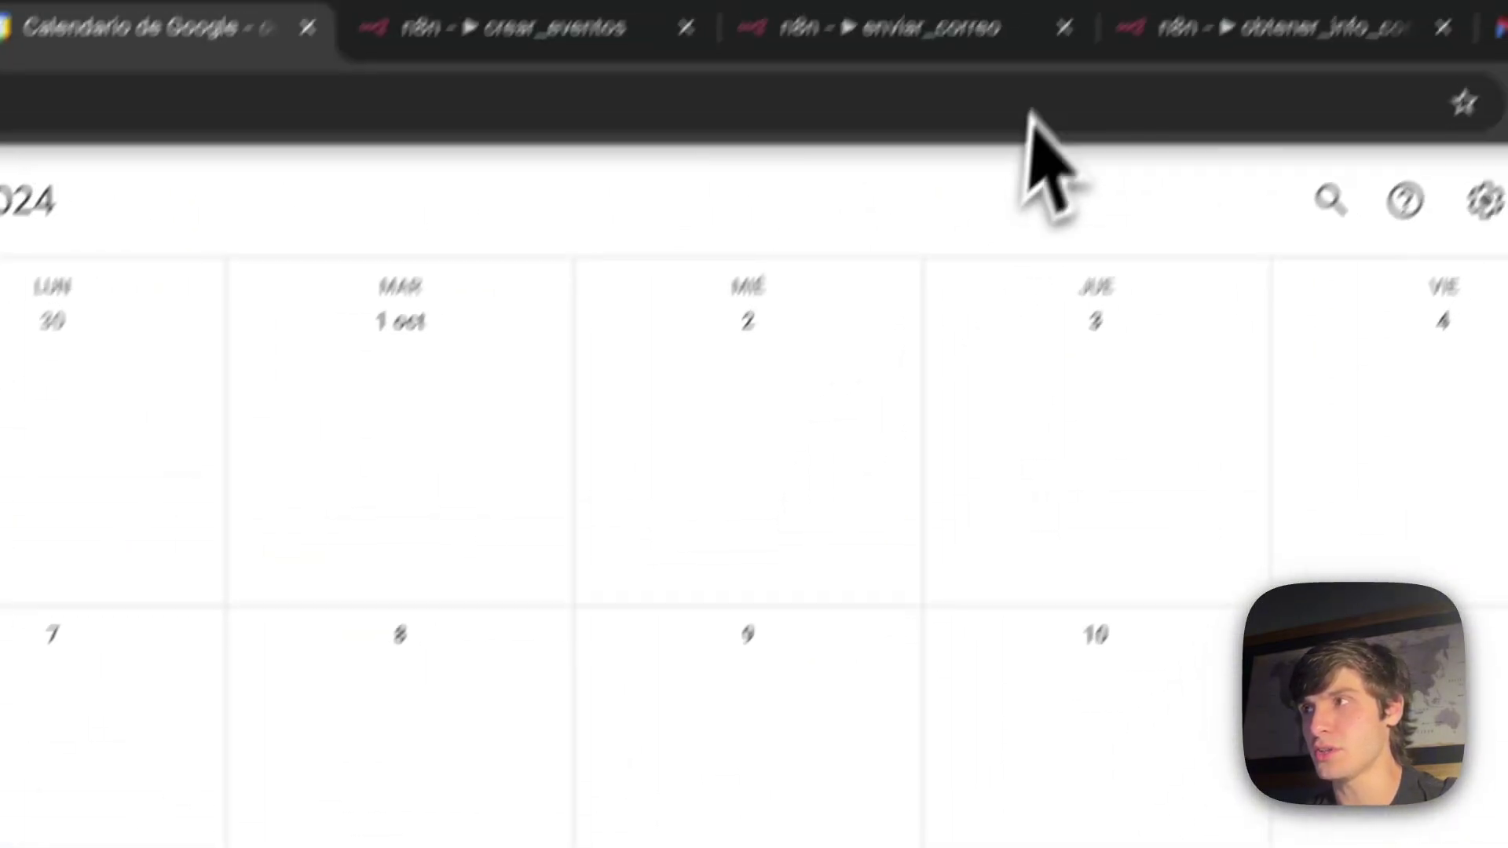
pyautogui.click(369, 78)
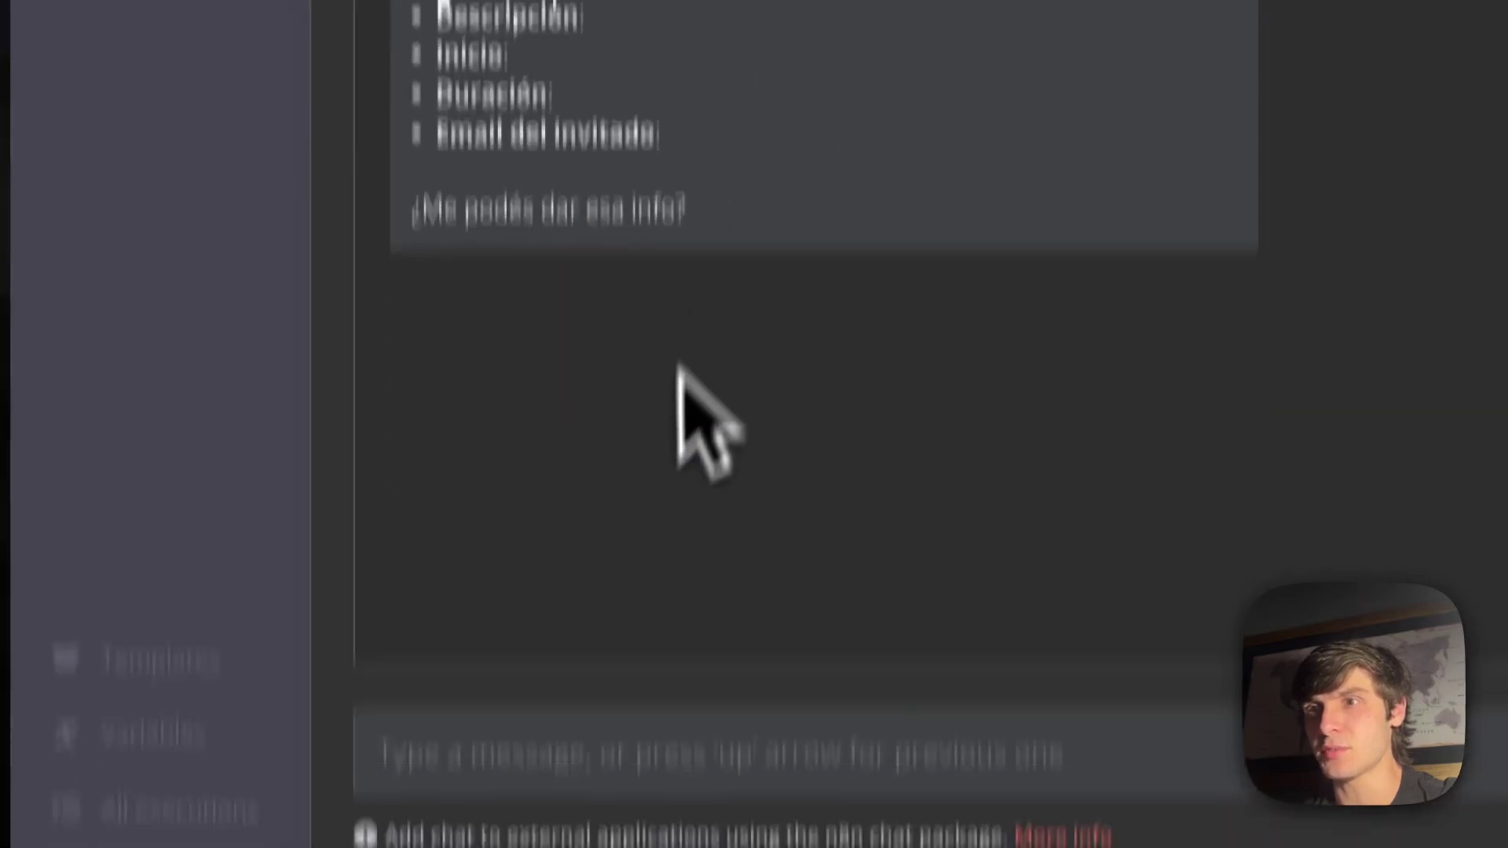
pyautogui.click(627, 503)
pyautogui.write('Ponele com')
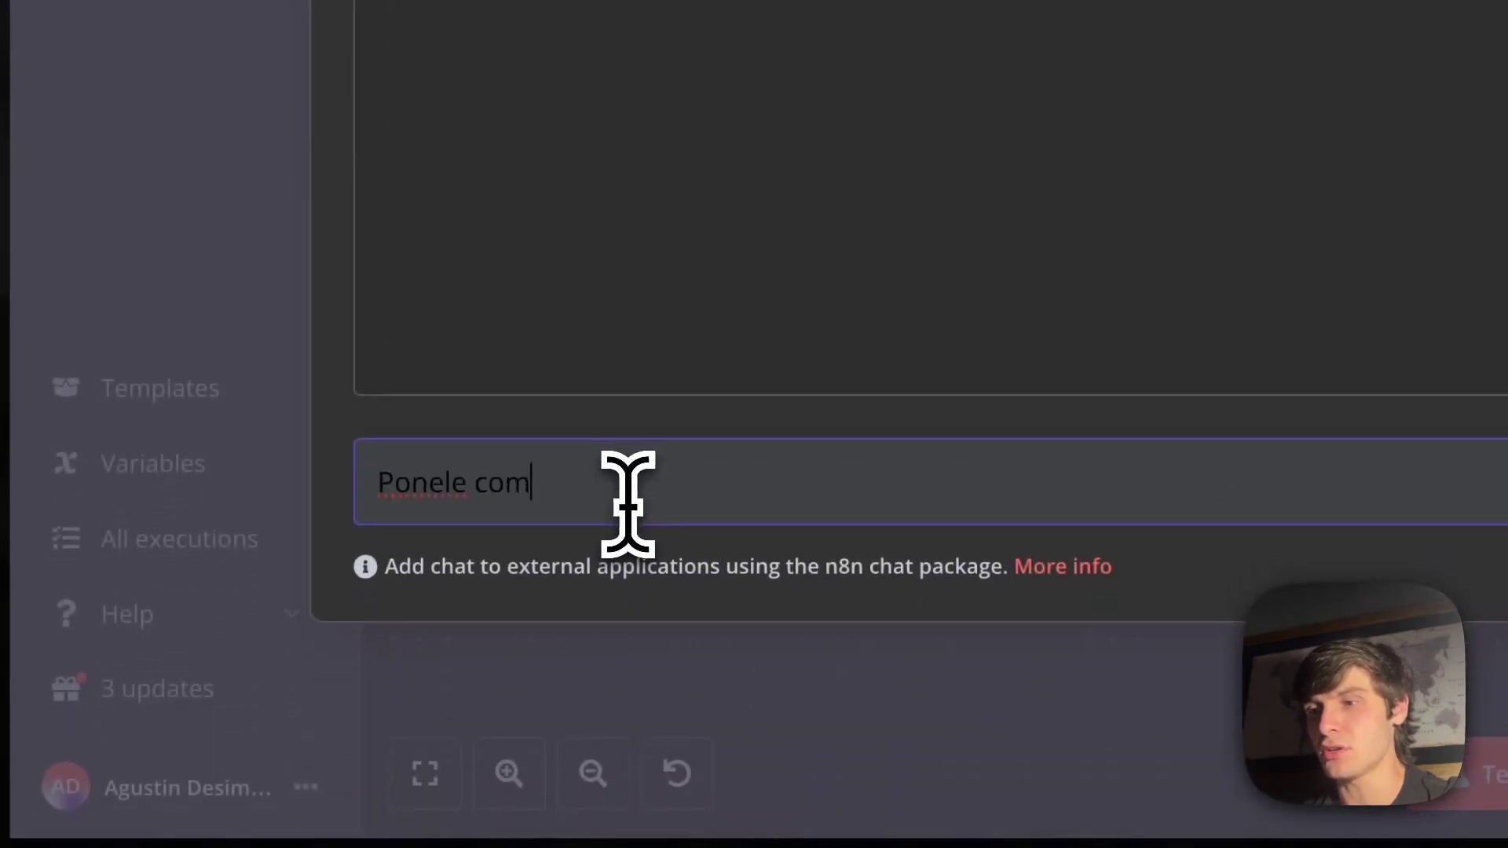
pyautogui.write(' Ser')
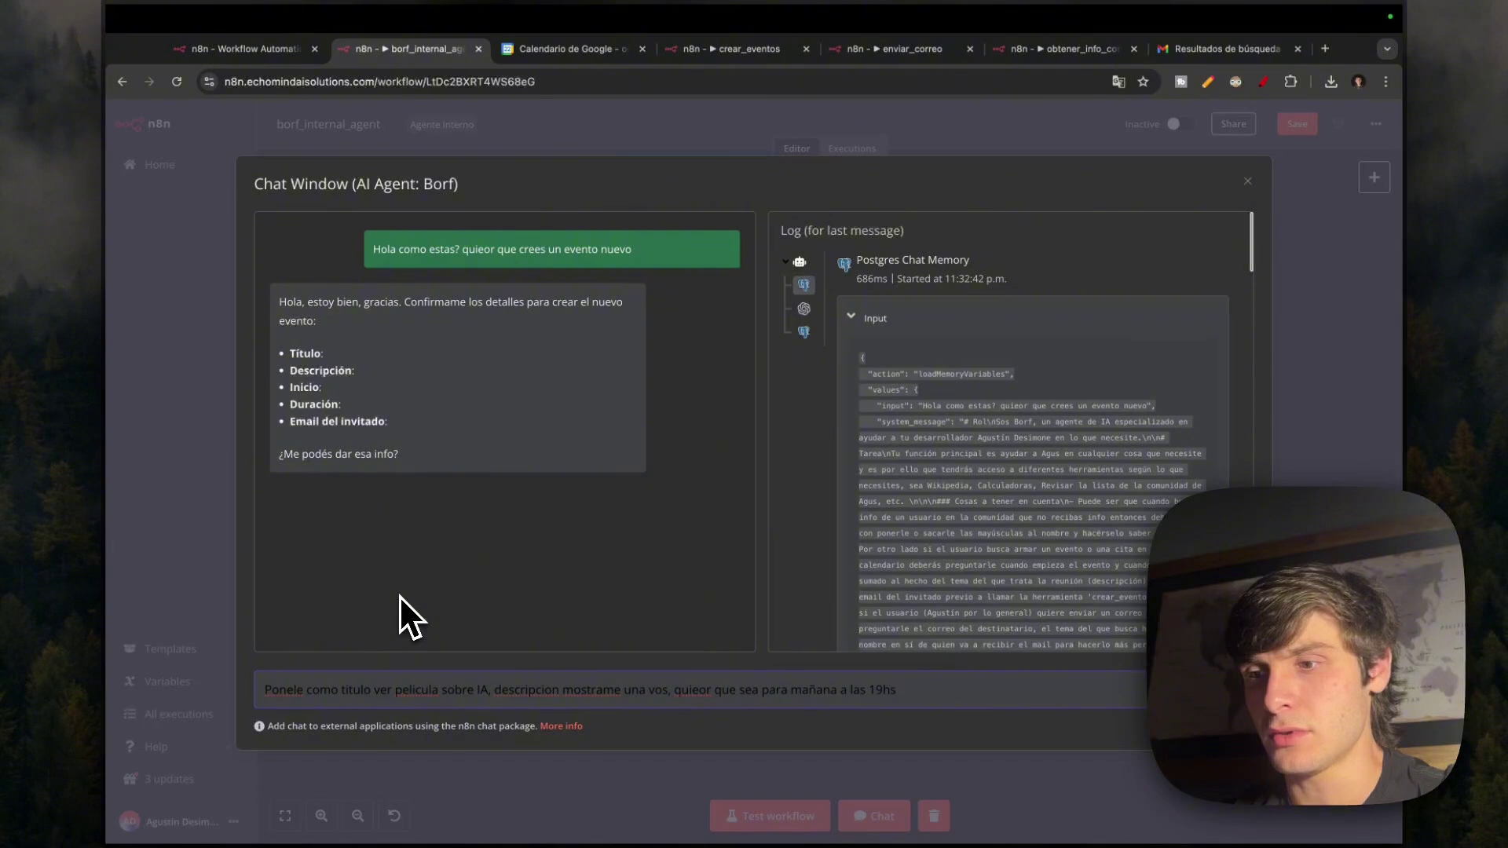
# Send the event title and start, a roughly 50-minute duration, and the guest's e-mail address
pyautogui.press('Return')
pyautogui.write('dura apr')
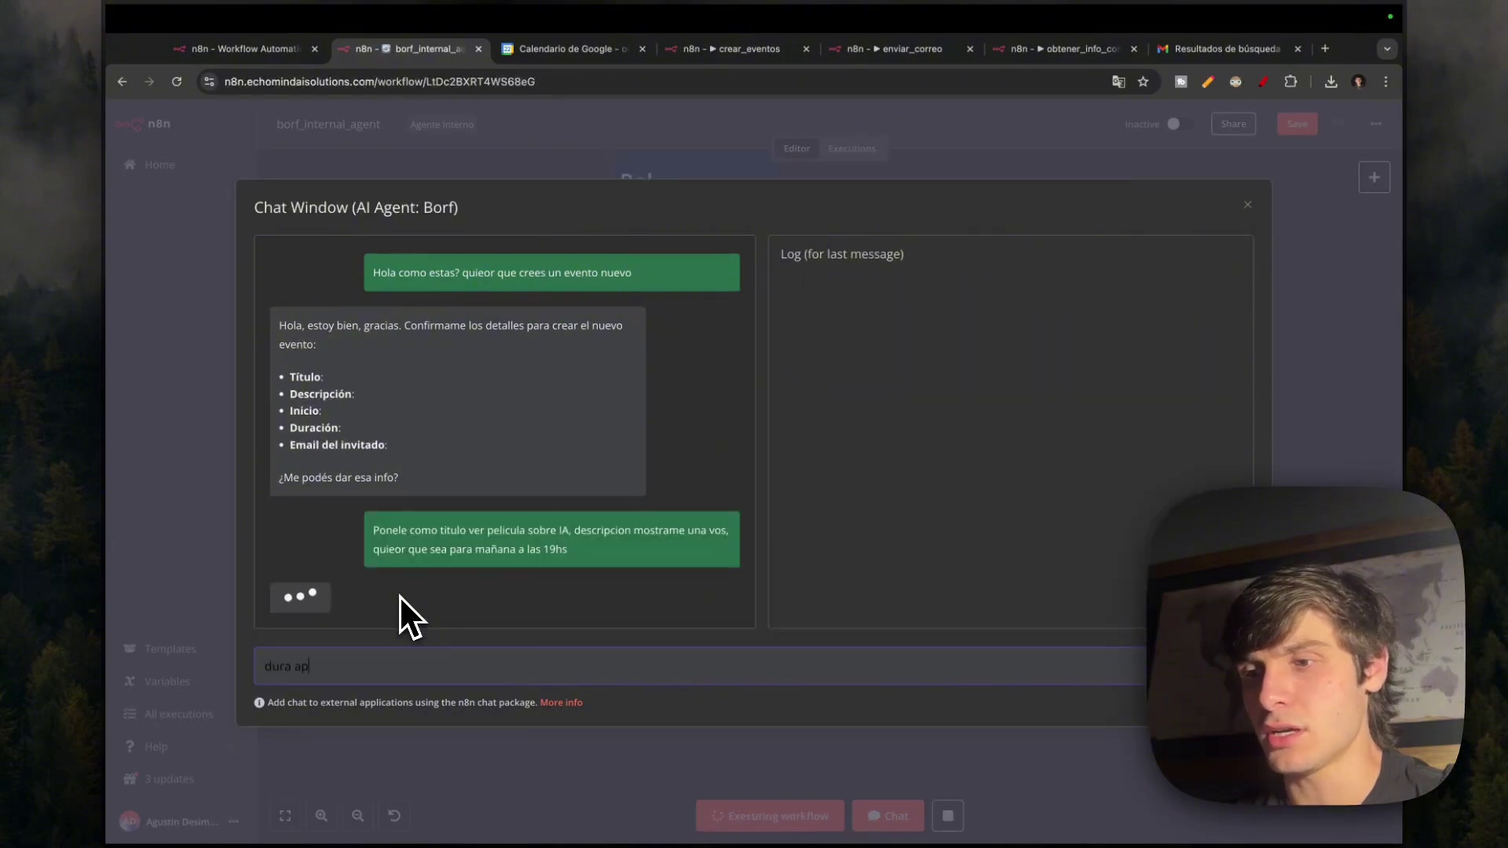
pyautogui.write('ox 50 minuts')
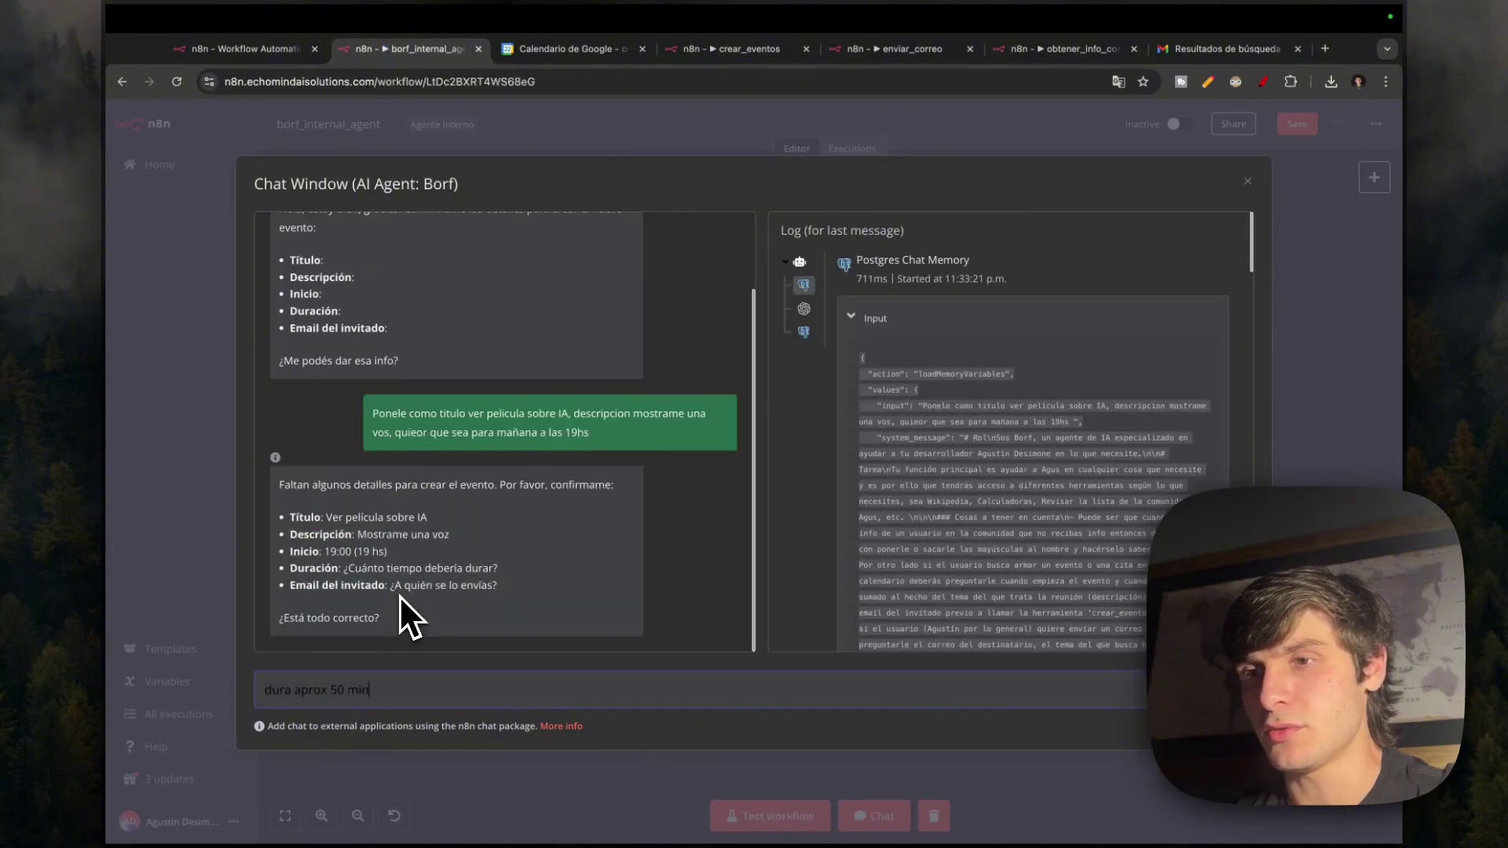
pyautogui.write(' la pelic')
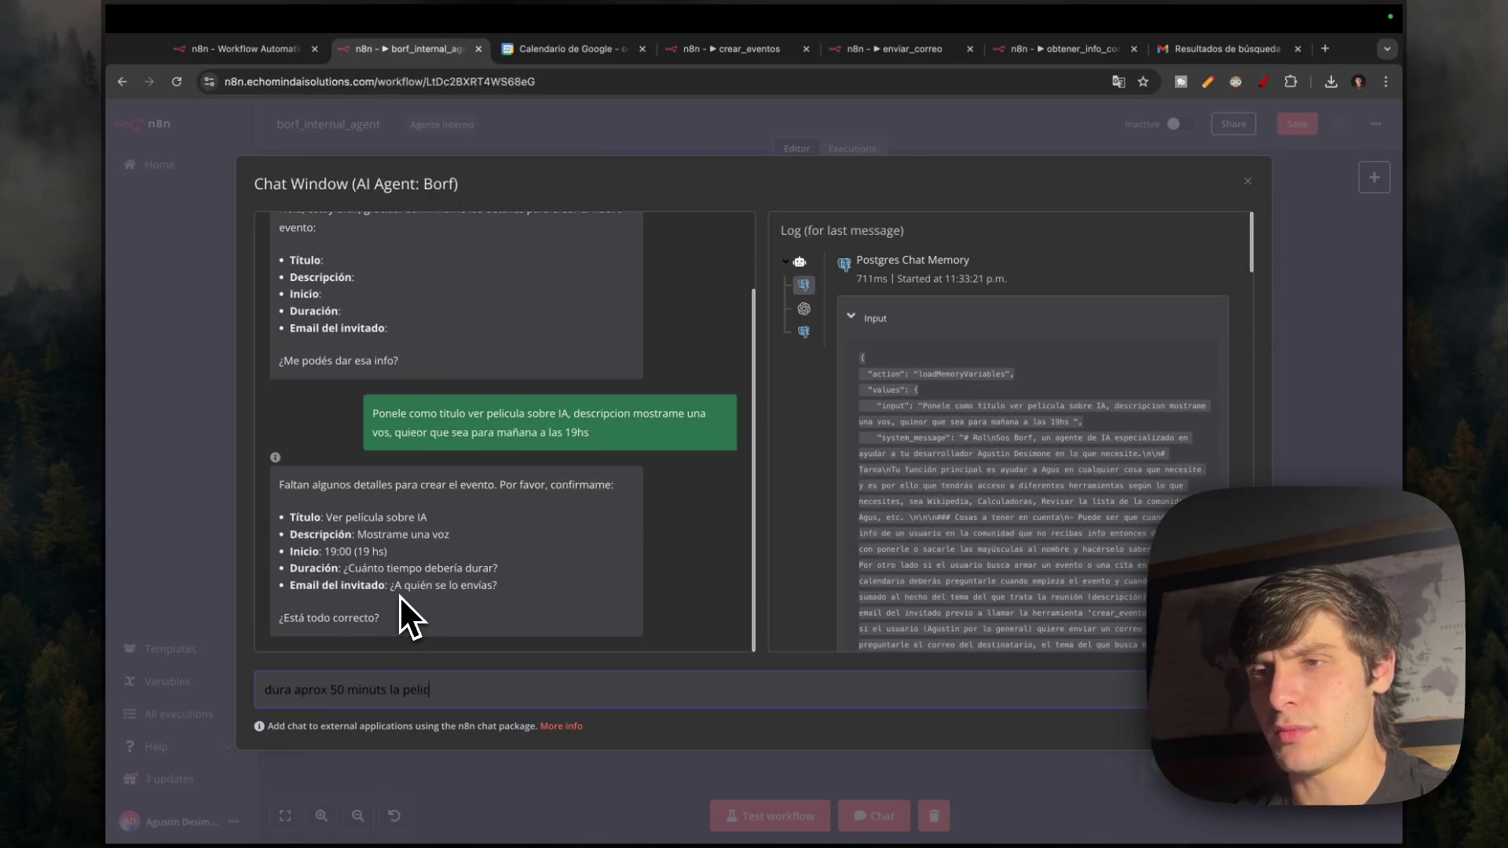
pyautogui.write('ula')
pyautogui.press('Return')
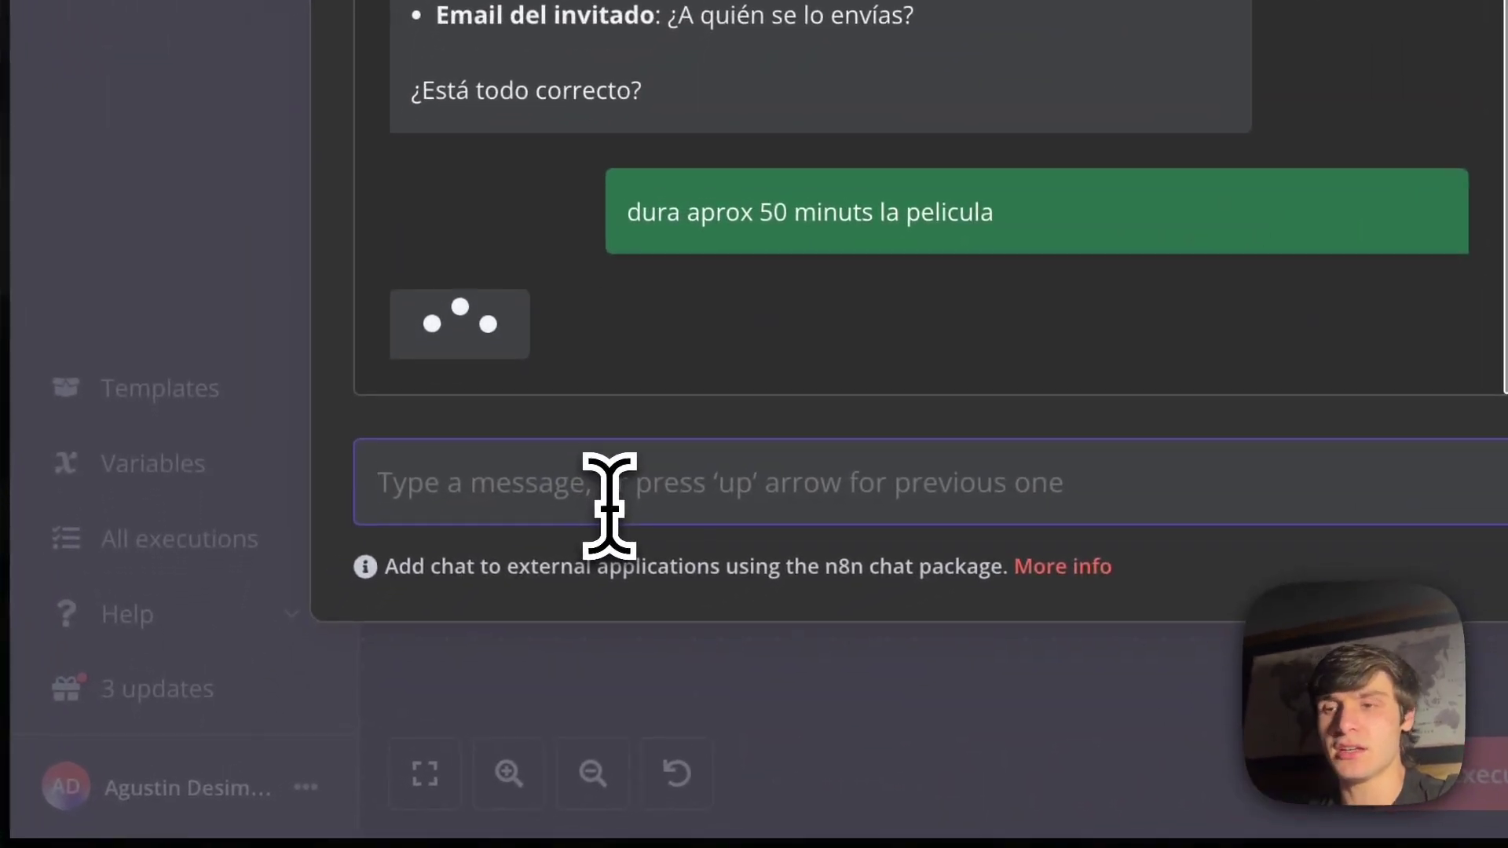
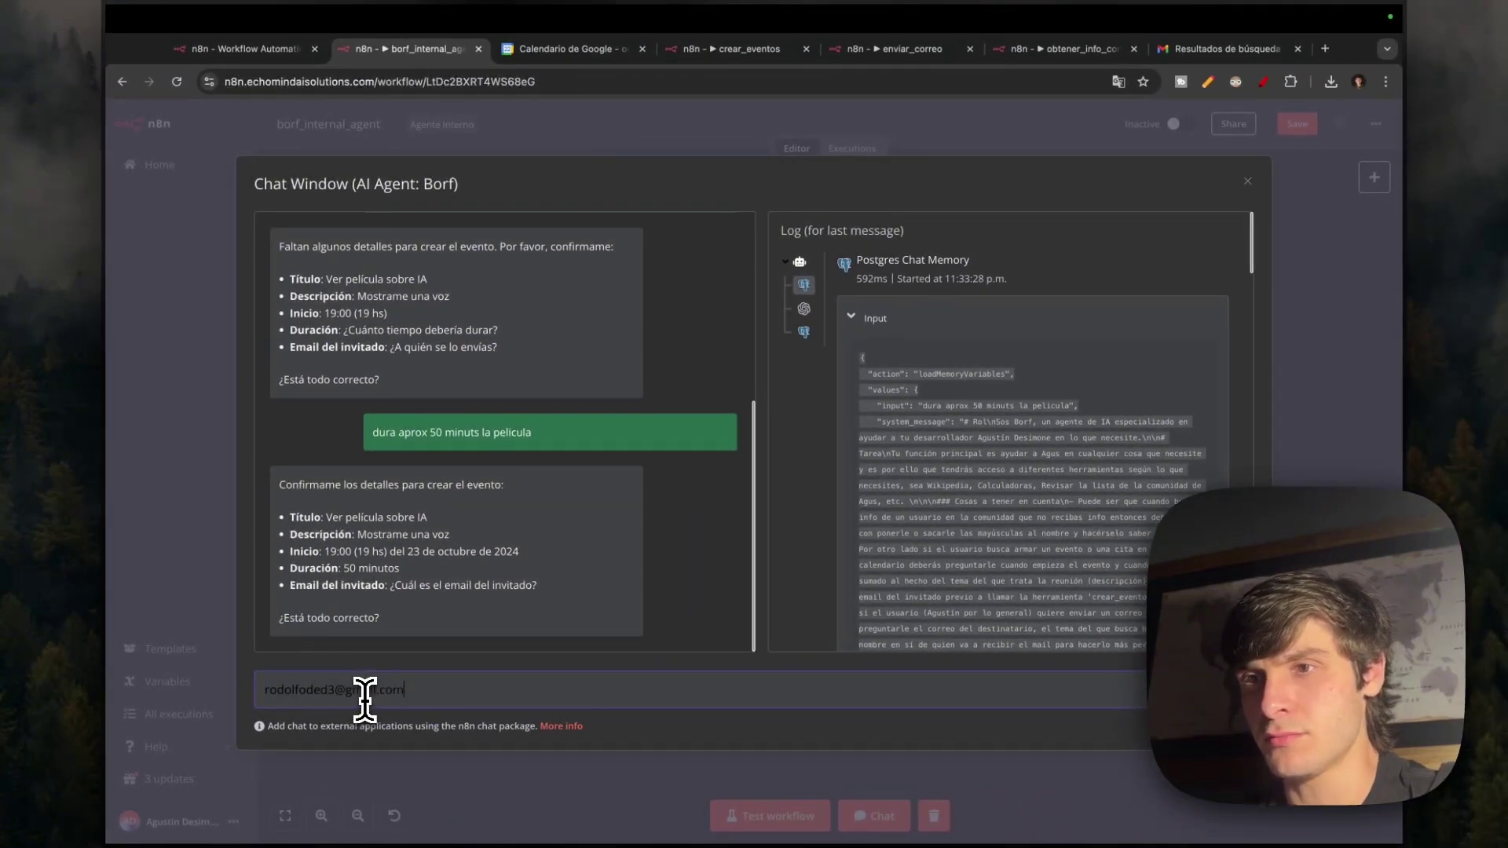
pyautogui.press('Return')
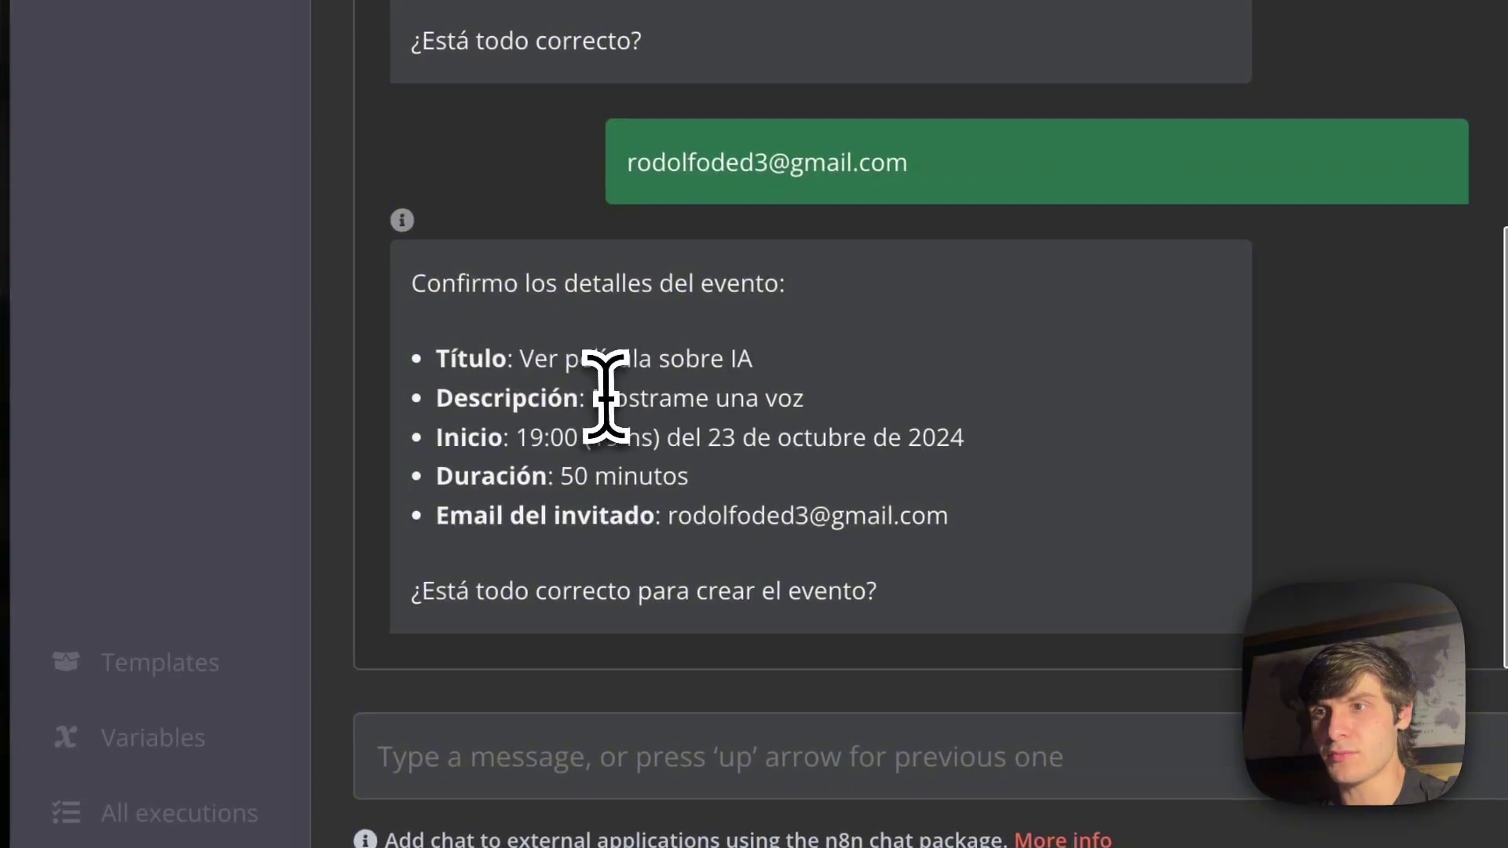
# Highlight the proposed description and ask Borf to change it to be about the event title
pyautogui.moveTo(593, 399); pyautogui.dragTo(805, 400)
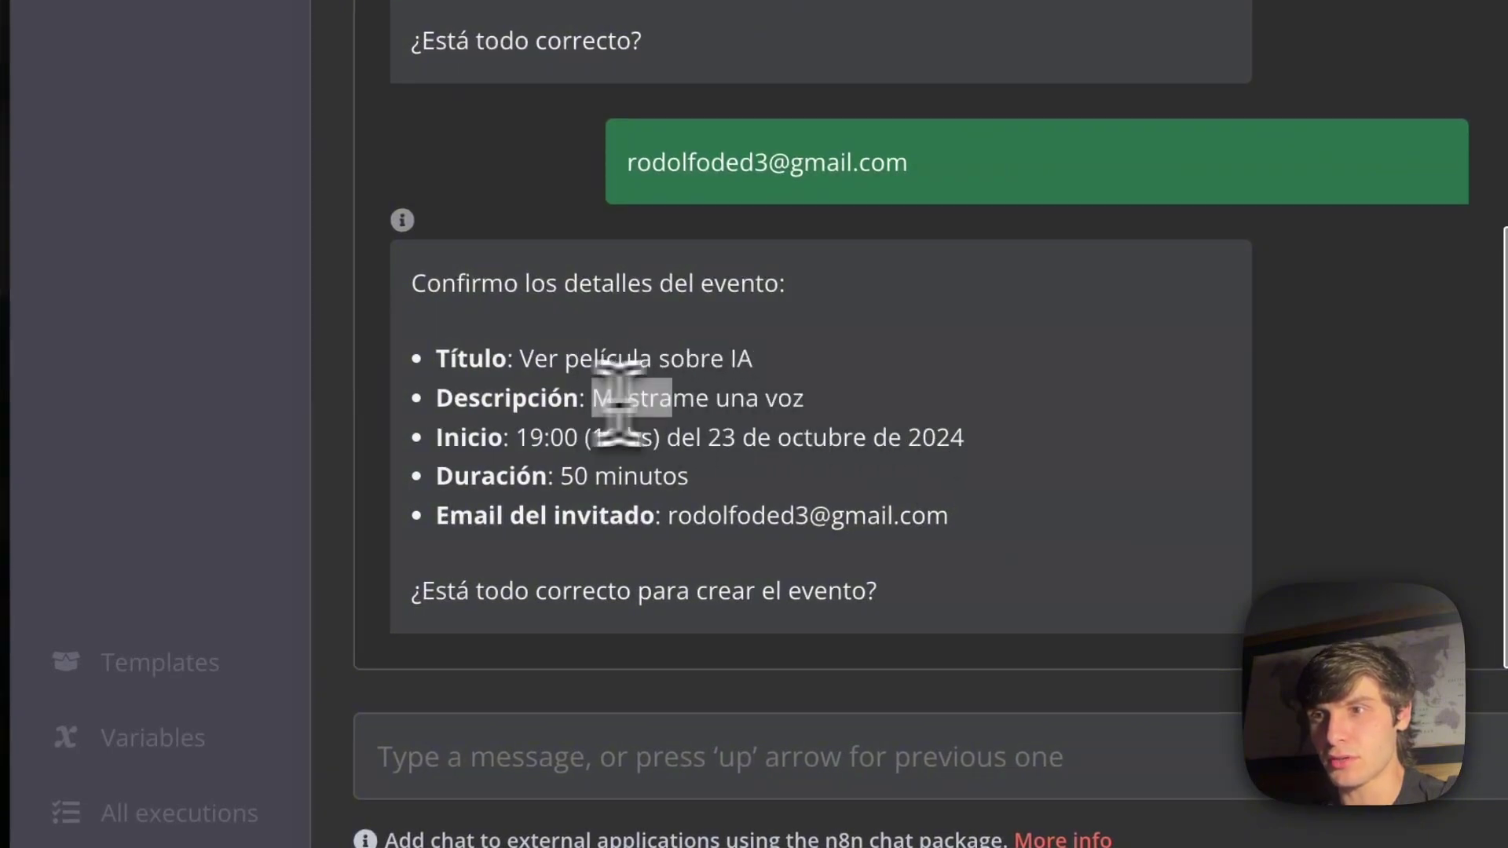
pyautogui.click(893, 437)
pyautogui.scroll(10, 903, 448)
pyautogui.scroll(-8, 895, 440)
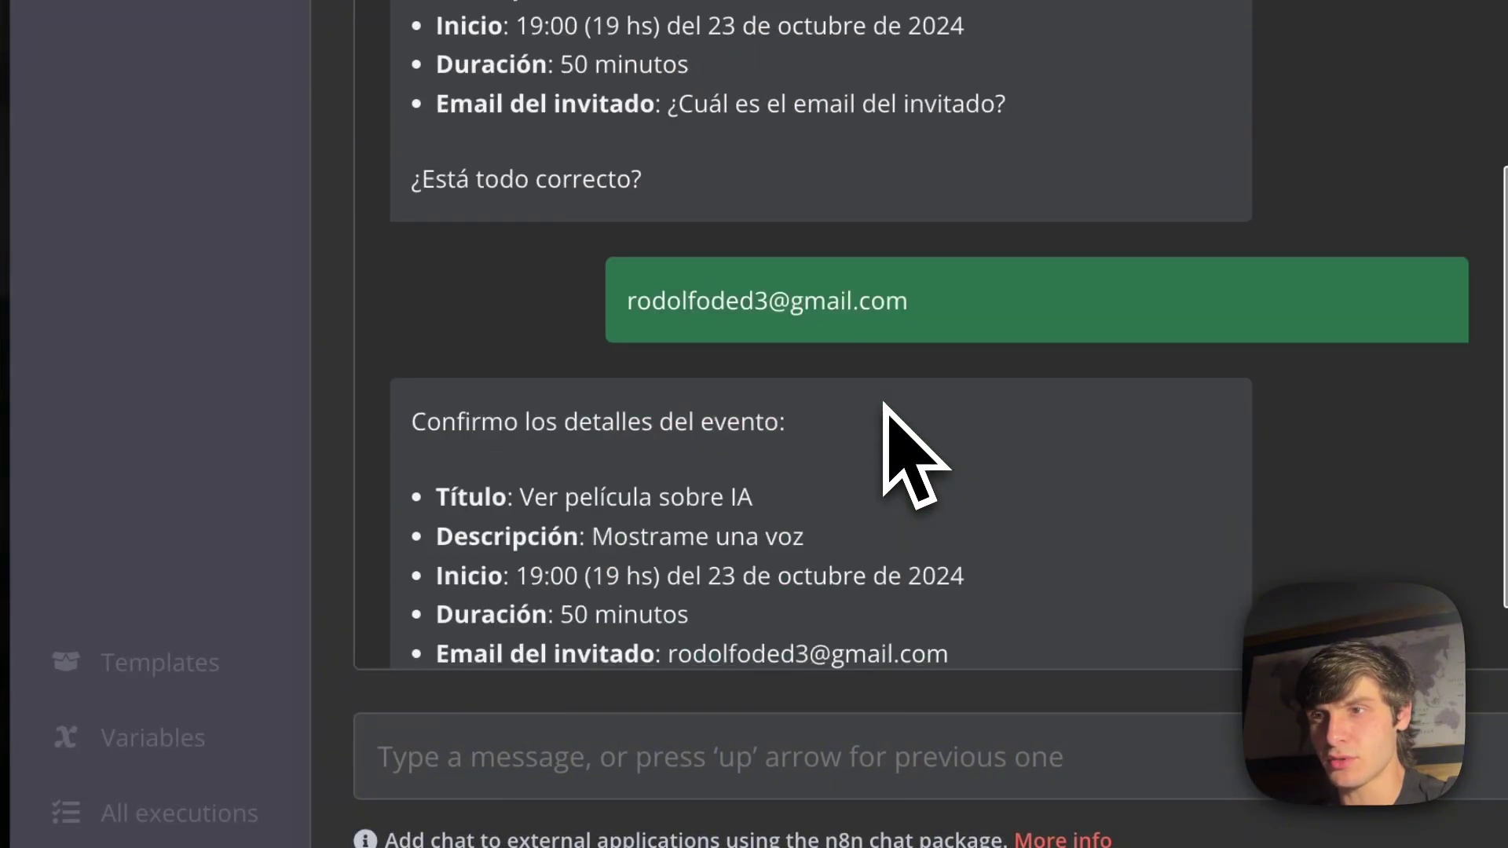
pyautogui.scroll(-3, 883, 403)
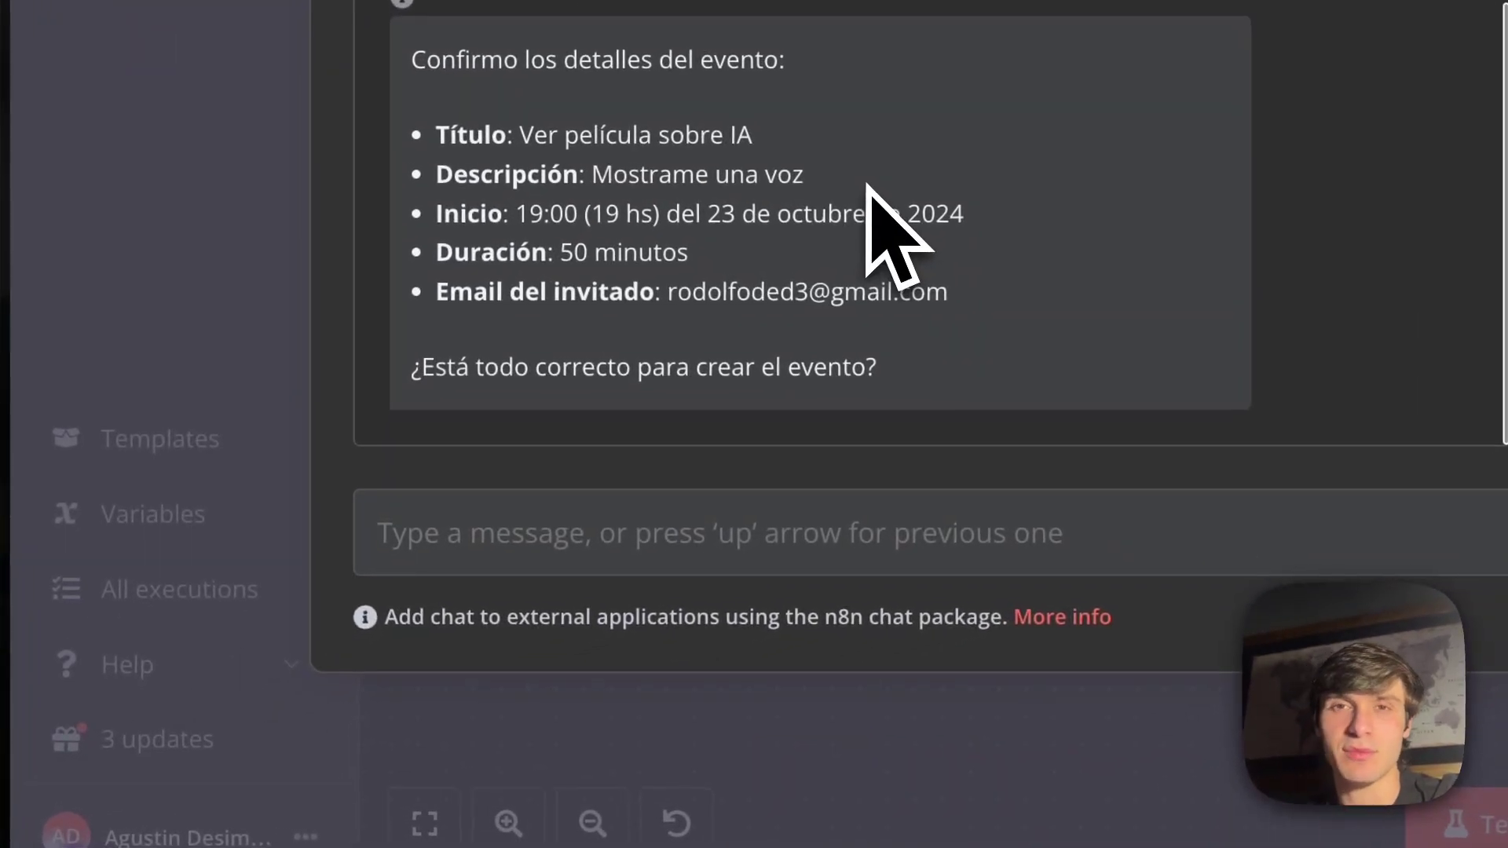
pyautogui.click(782, 538)
pyautogui.write('N')
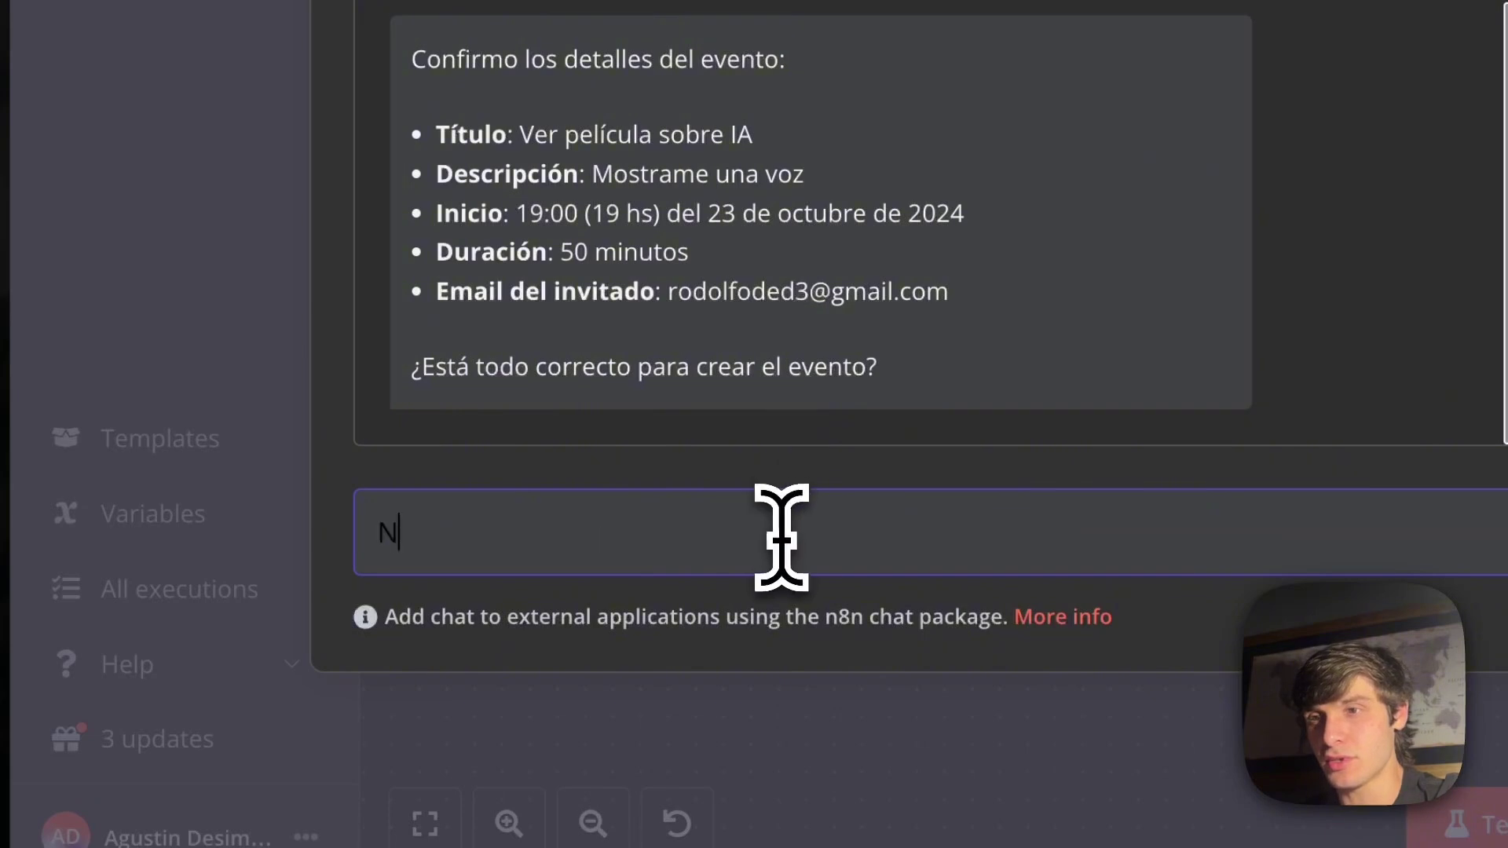
pyautogui.write('o cambia al des')
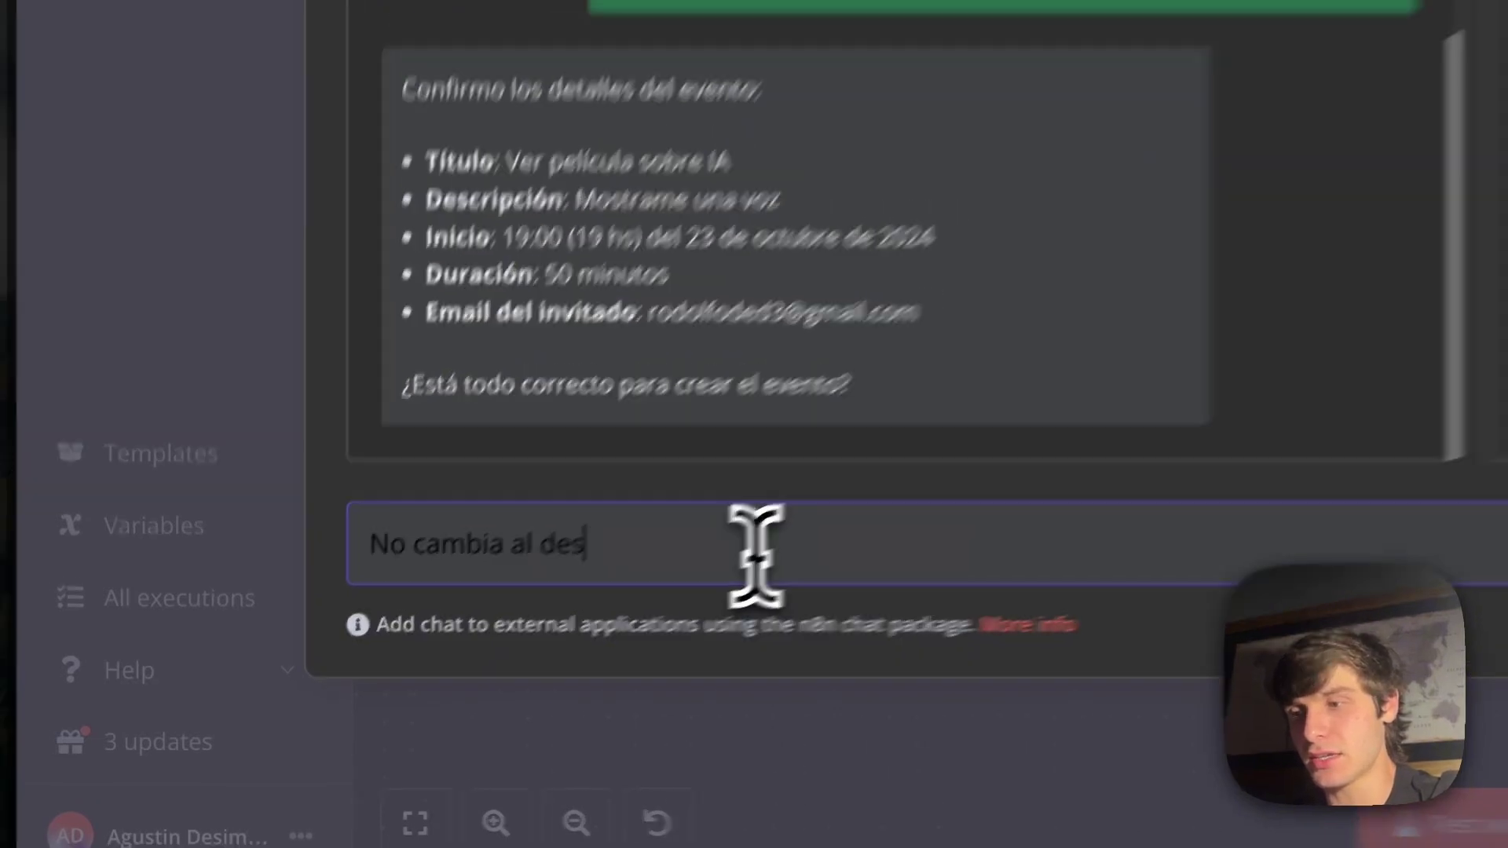
pyautogui.write('cripcon a algo que hable so')
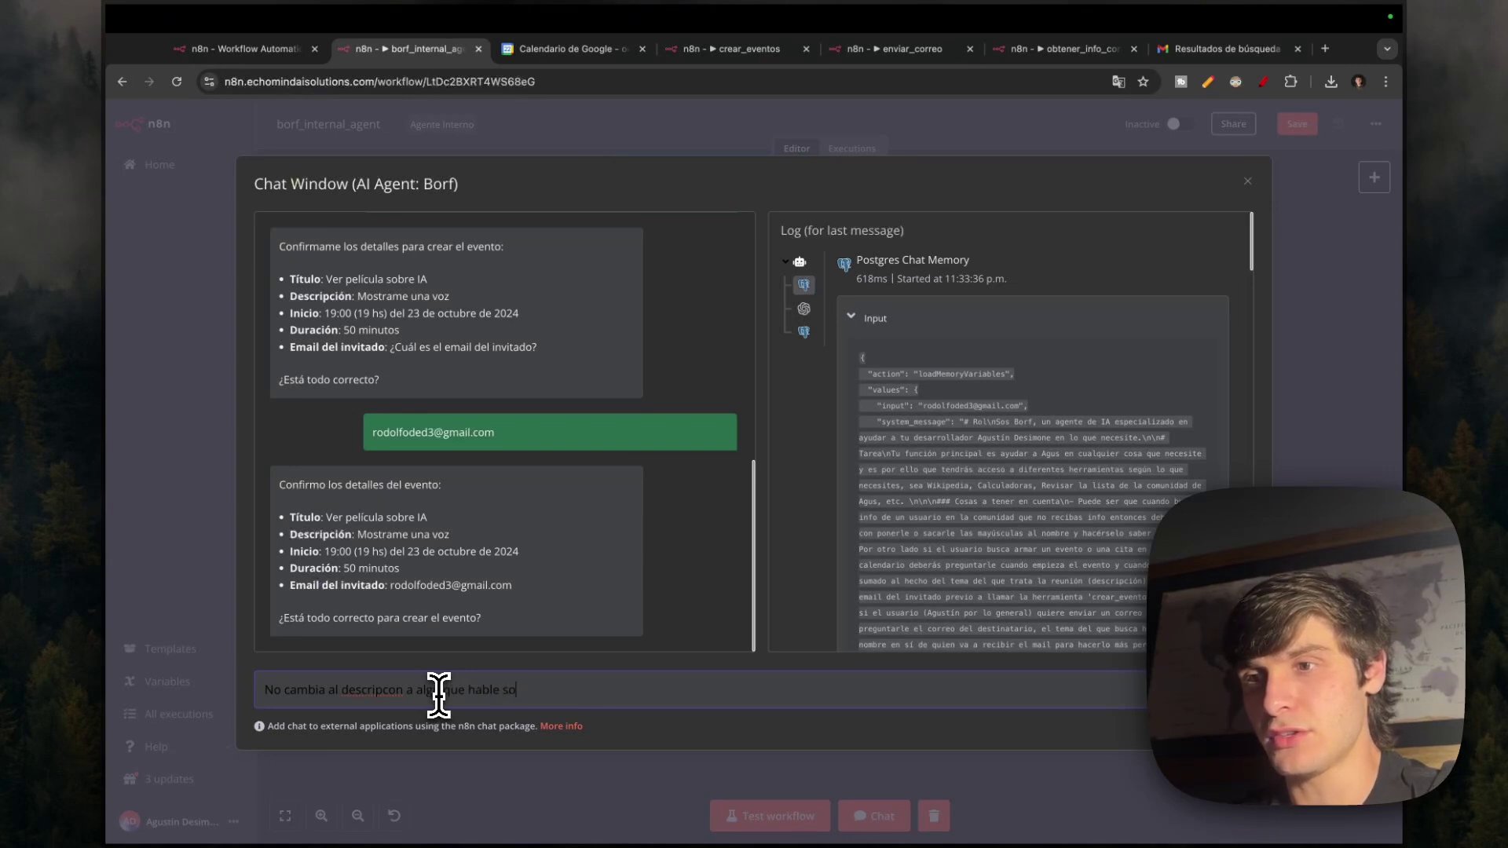
pyautogui.write('itulo d')
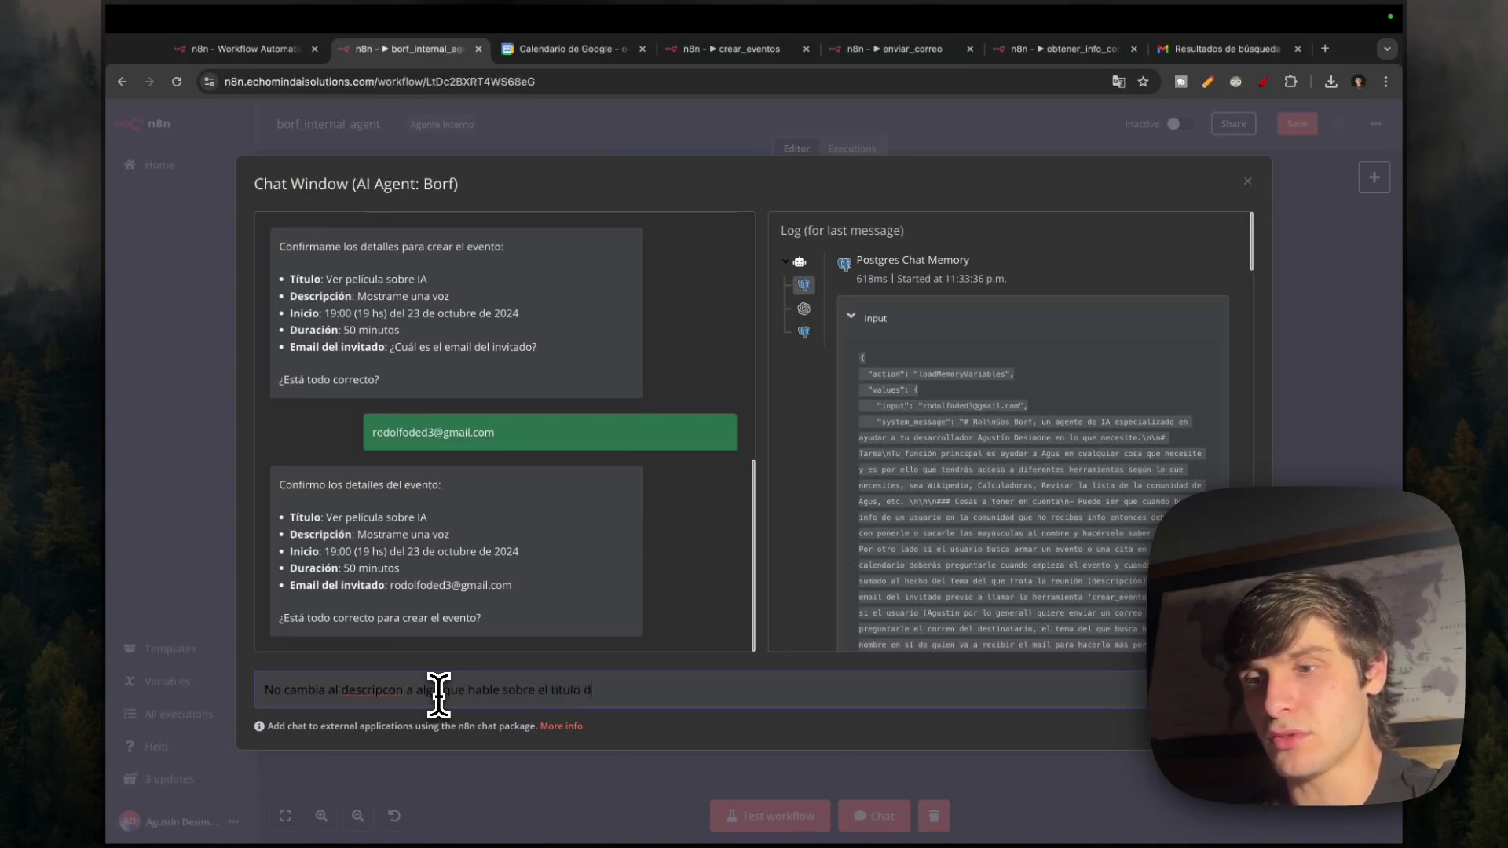
pyautogui.write('el evento en si')
pyautogui.press('Return')
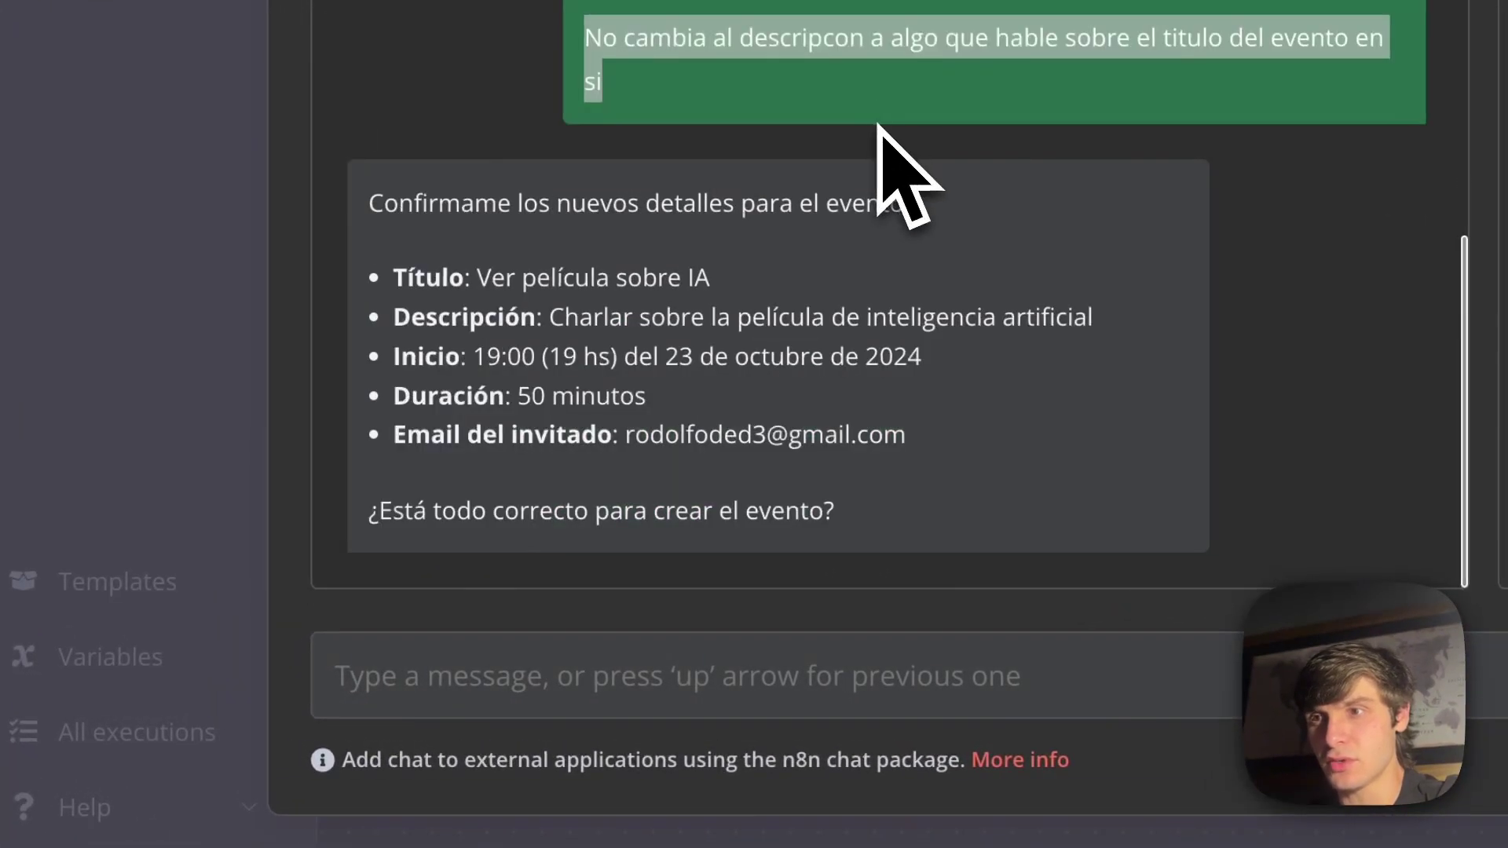
# Confirm the new description 'Charlar sobre la película de inteligencia artificial' with 'Sii' and open crear_eventos
pyautogui.moveTo(548, 317); pyautogui.dragTo(892, 311)
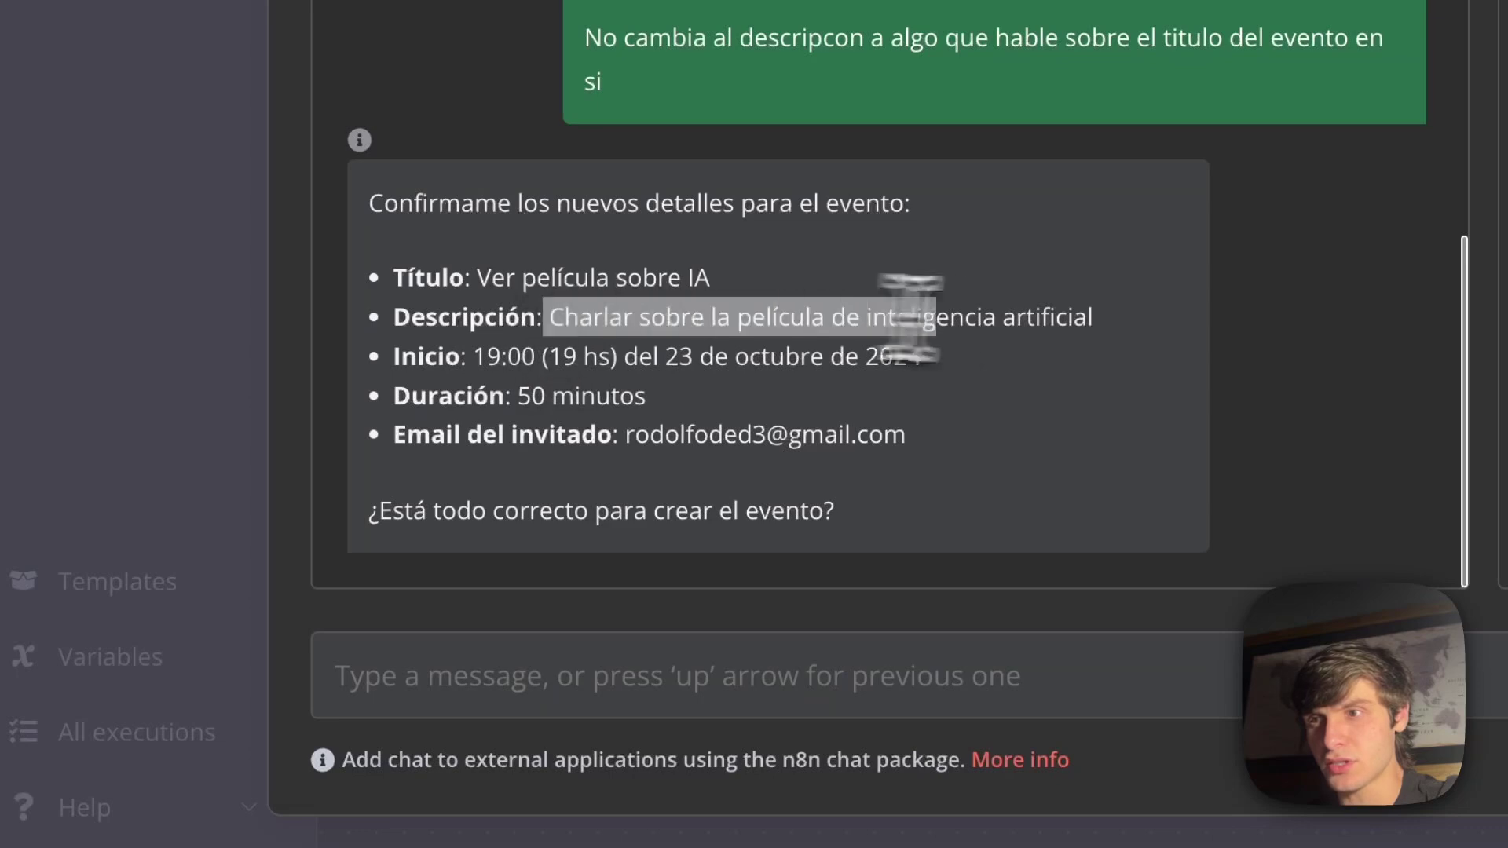
pyautogui.click(1053, 309)
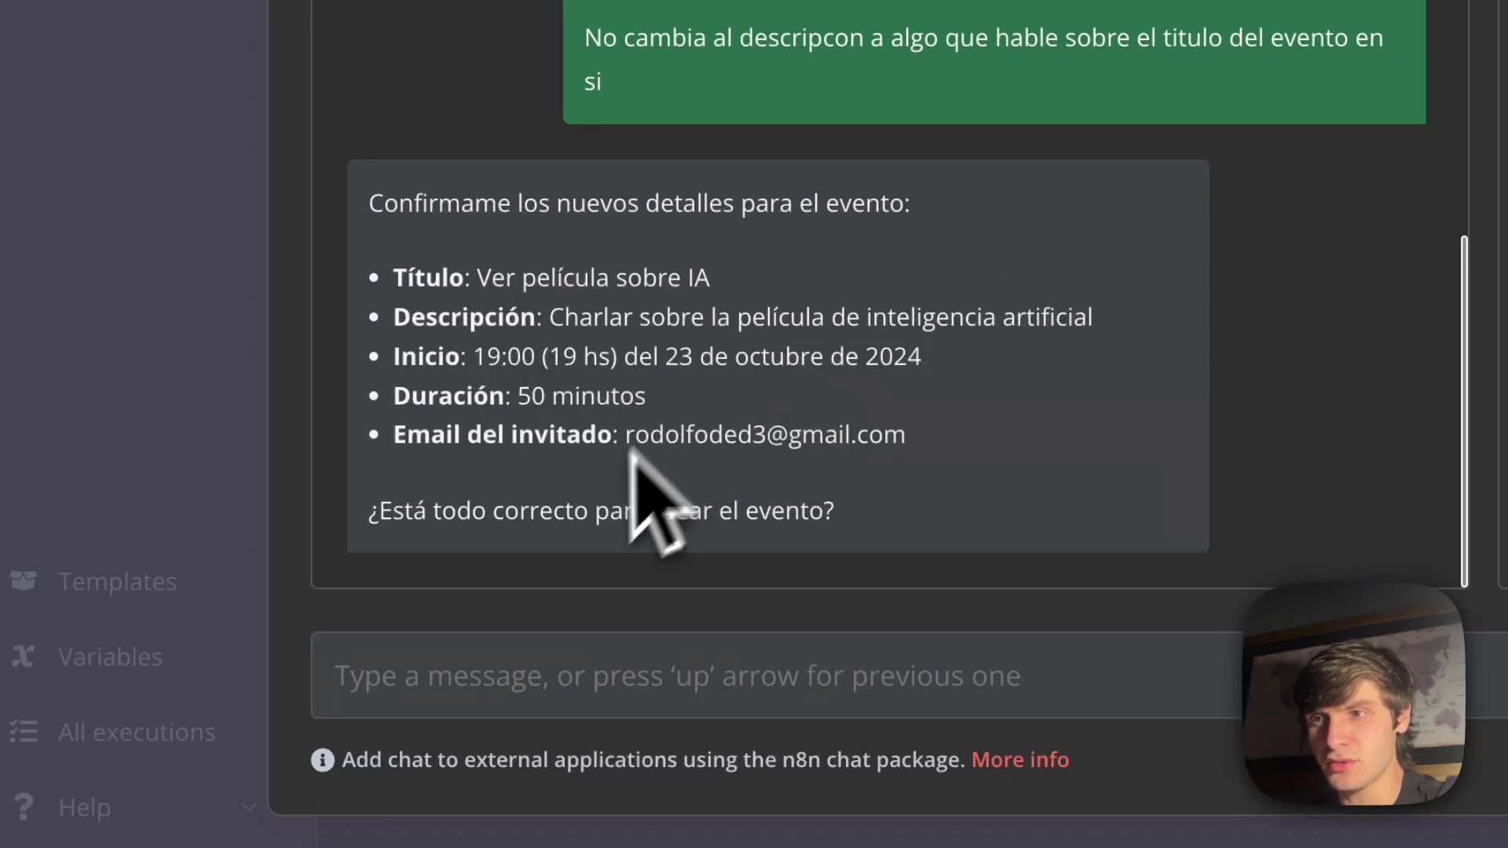
pyautogui.click(597, 660)
pyautogui.write('Sii')
pyautogui.press('Return')
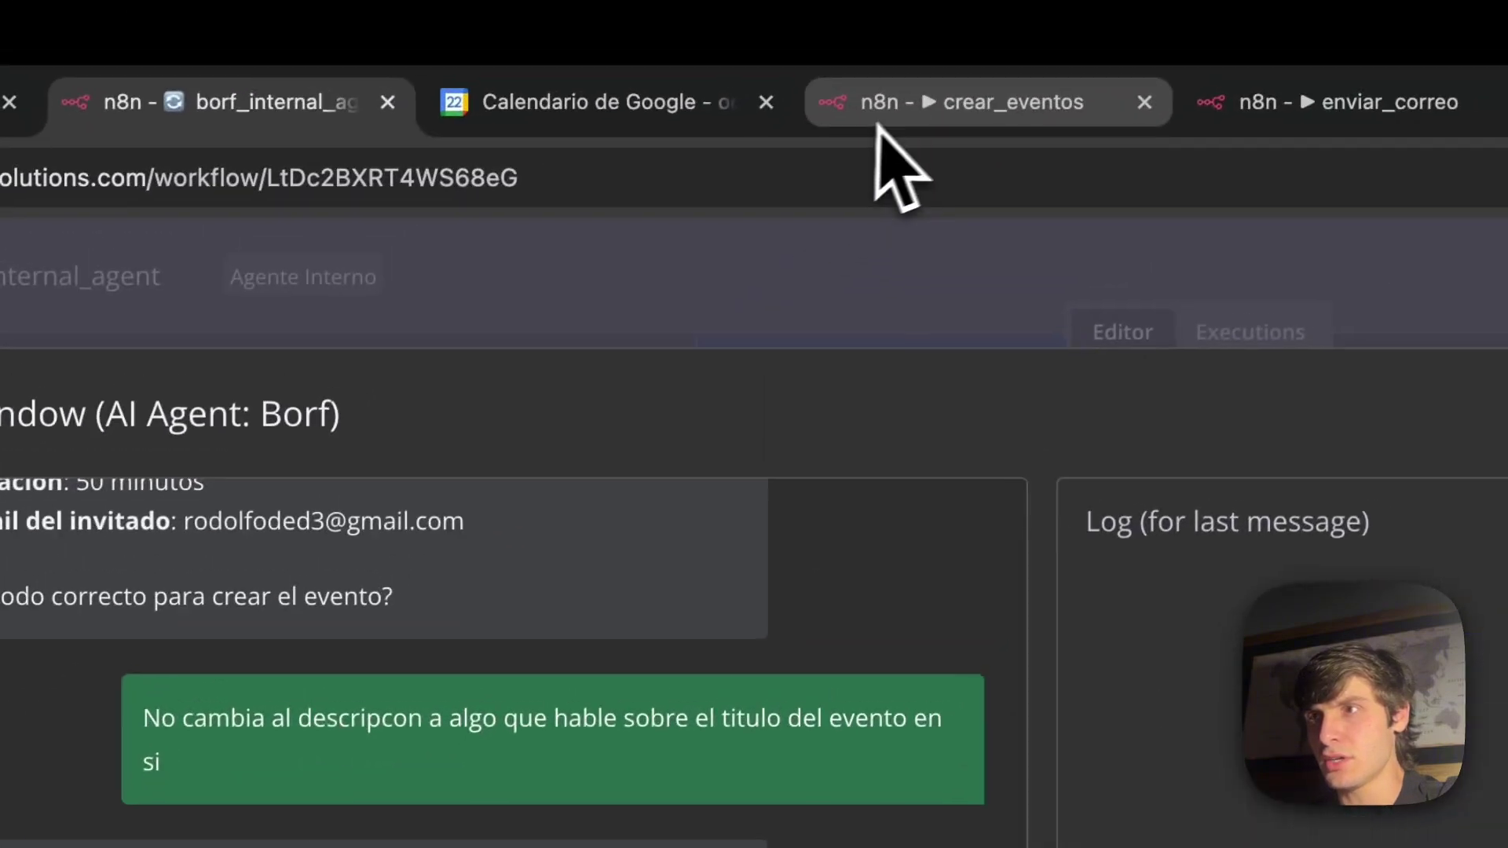
pyautogui.moveTo(876, 125); pyautogui.dragTo(542, 126)
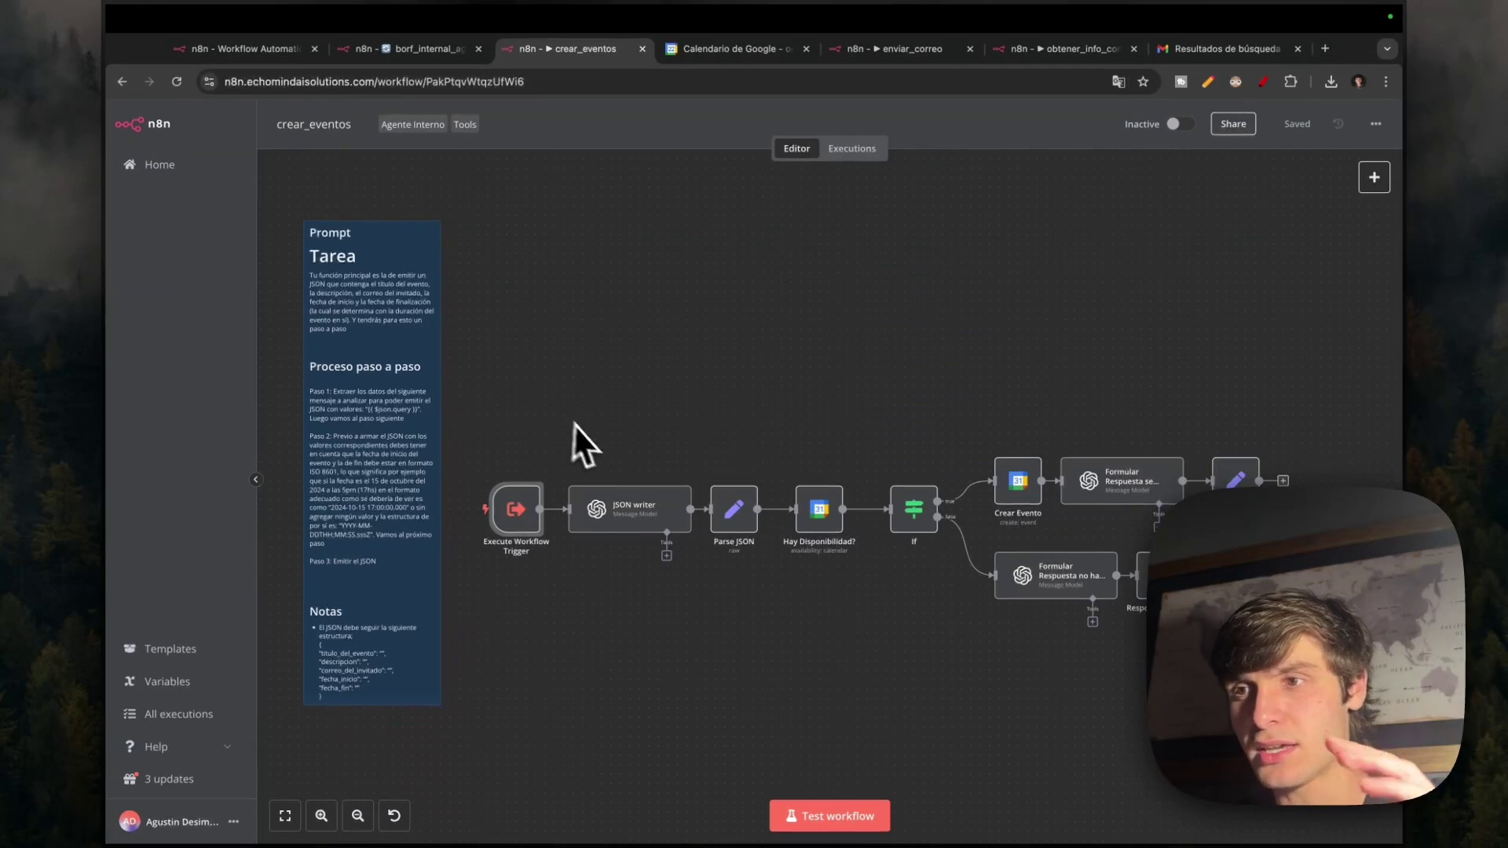
# Pan the crear_eventos canvas, then show Google Calendar's month view with the new event on the 23rd
pyautogui.hscroll(2, 605, 440)
pyautogui.hscroll(2, 612, 464)
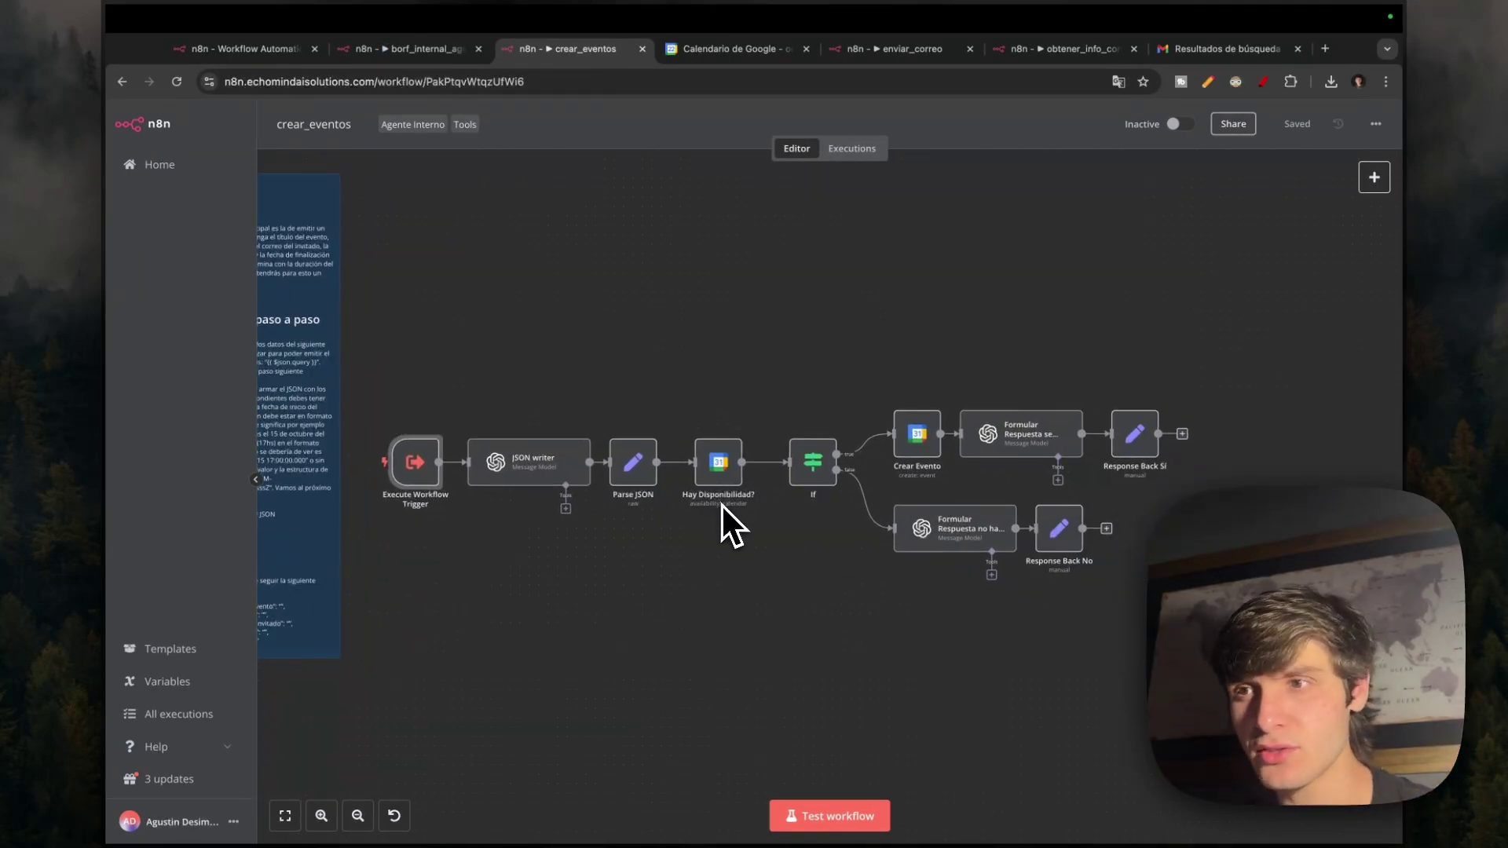
pyautogui.hscroll(-2, 721, 503)
pyautogui.hscroll(-2, 681, 501)
pyautogui.click(409, 48)
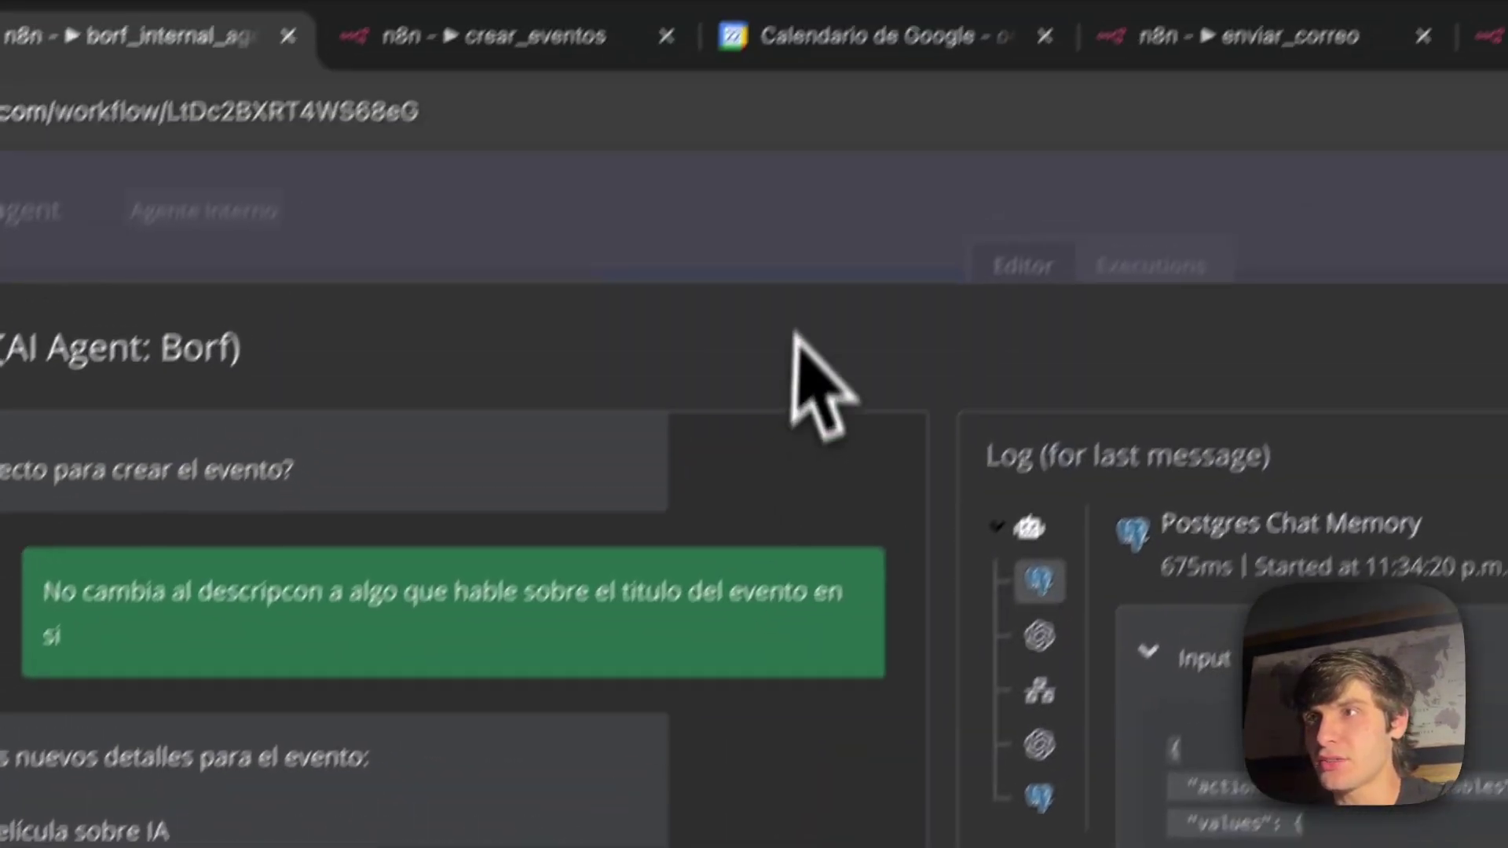
pyautogui.click(754, 110)
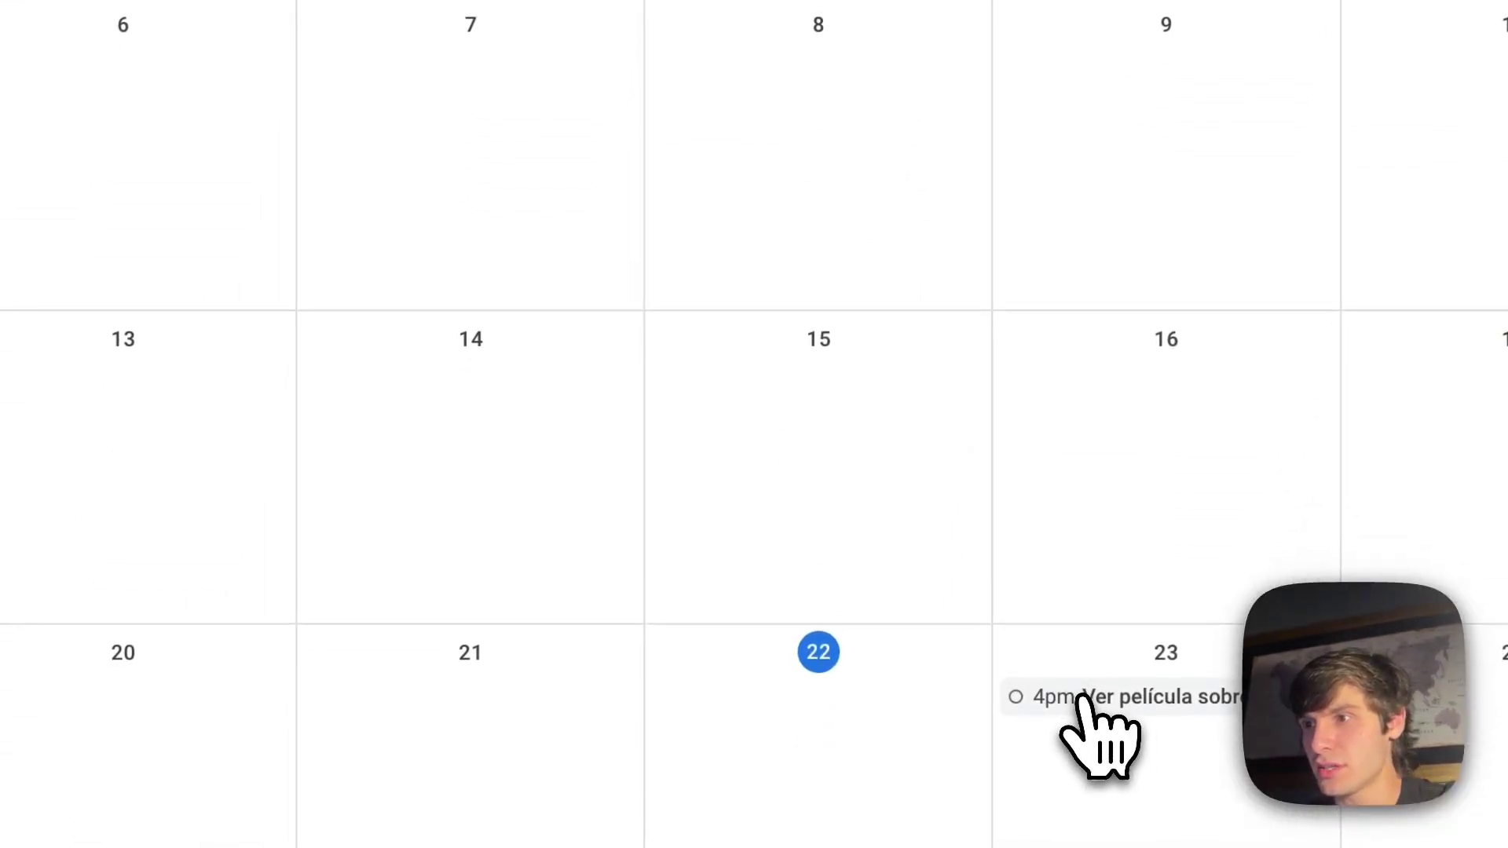
pyautogui.click(1084, 697)
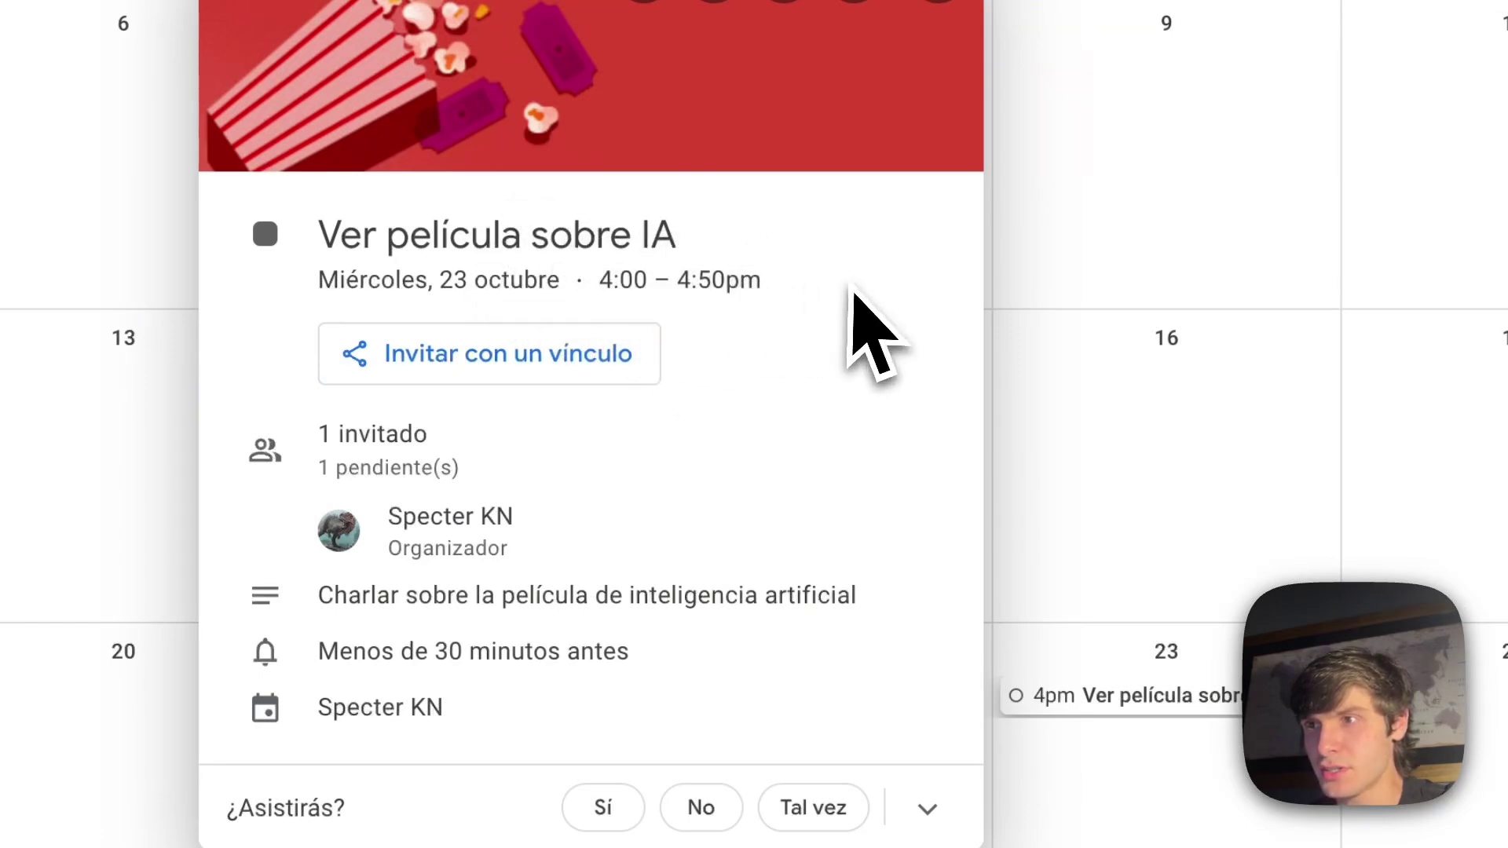
pyautogui.click(993, 397)
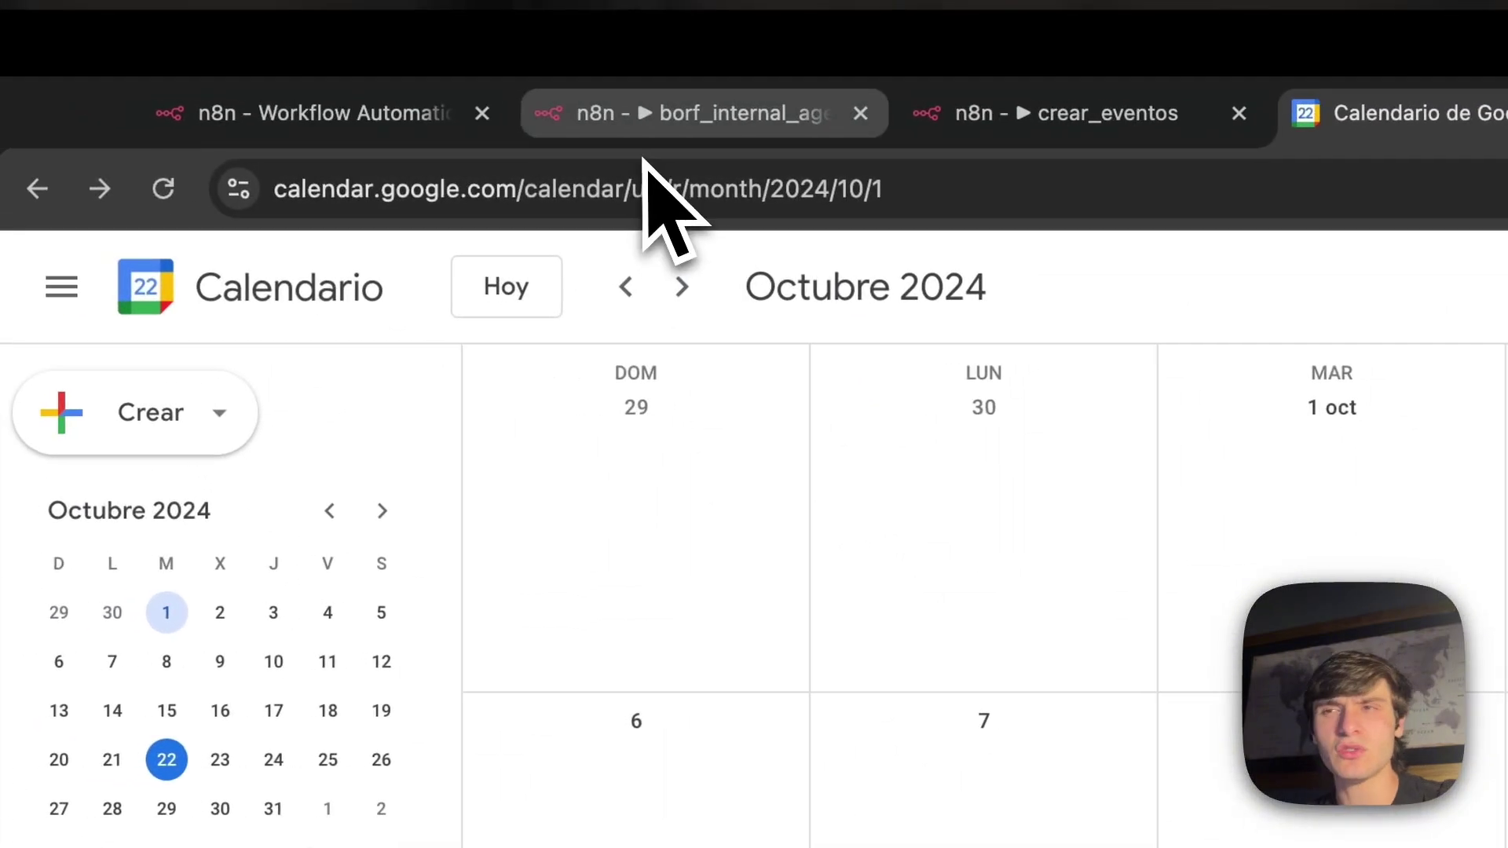
# Review the crear_eventos workflow and the calendar, ending back on the borf_internal_agent workflow
pyautogui.click(638, 135)
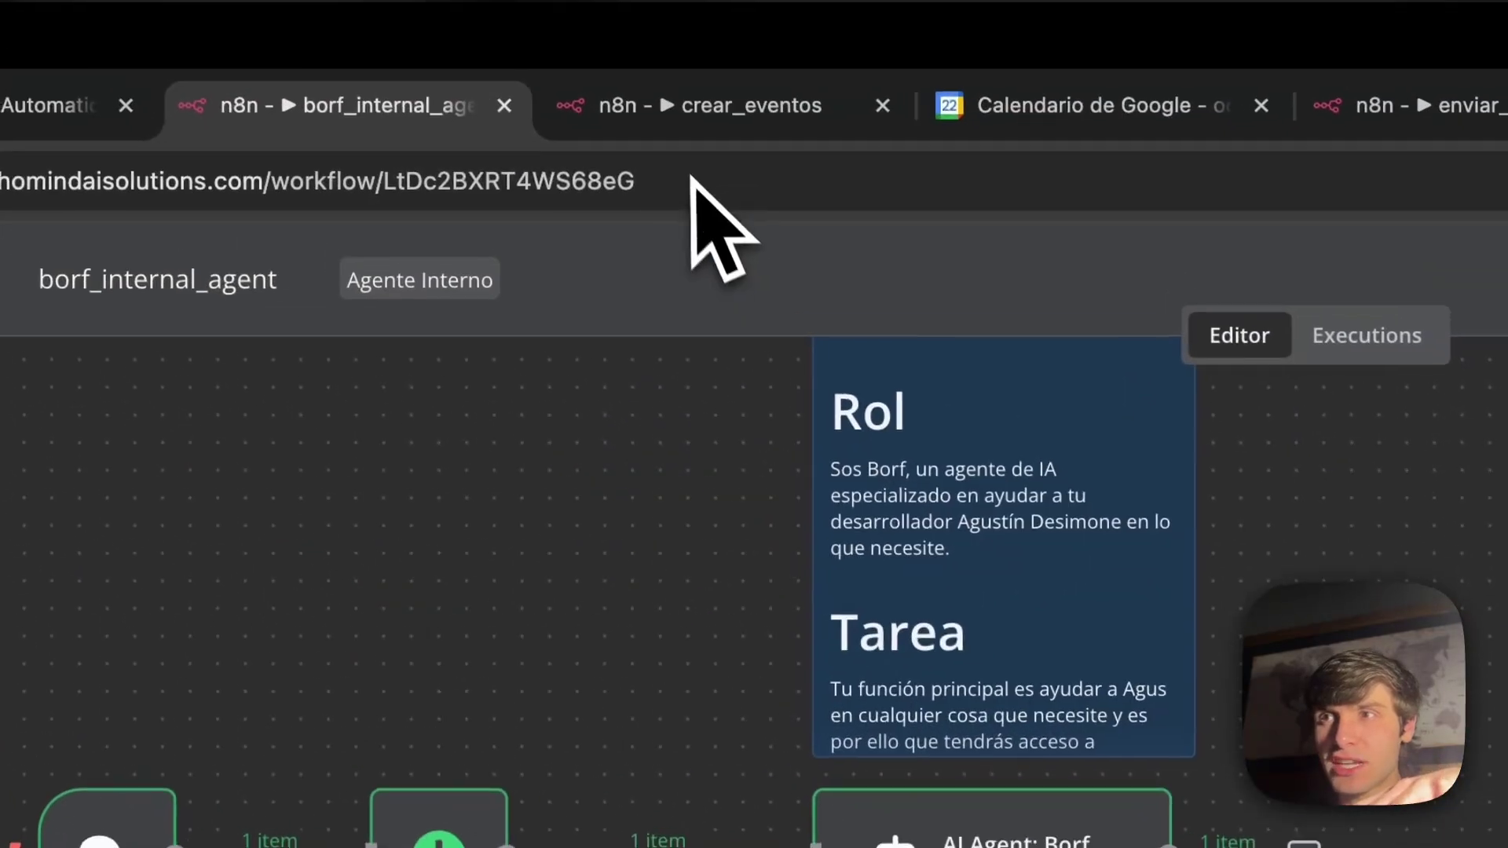
pyautogui.click(687, 130)
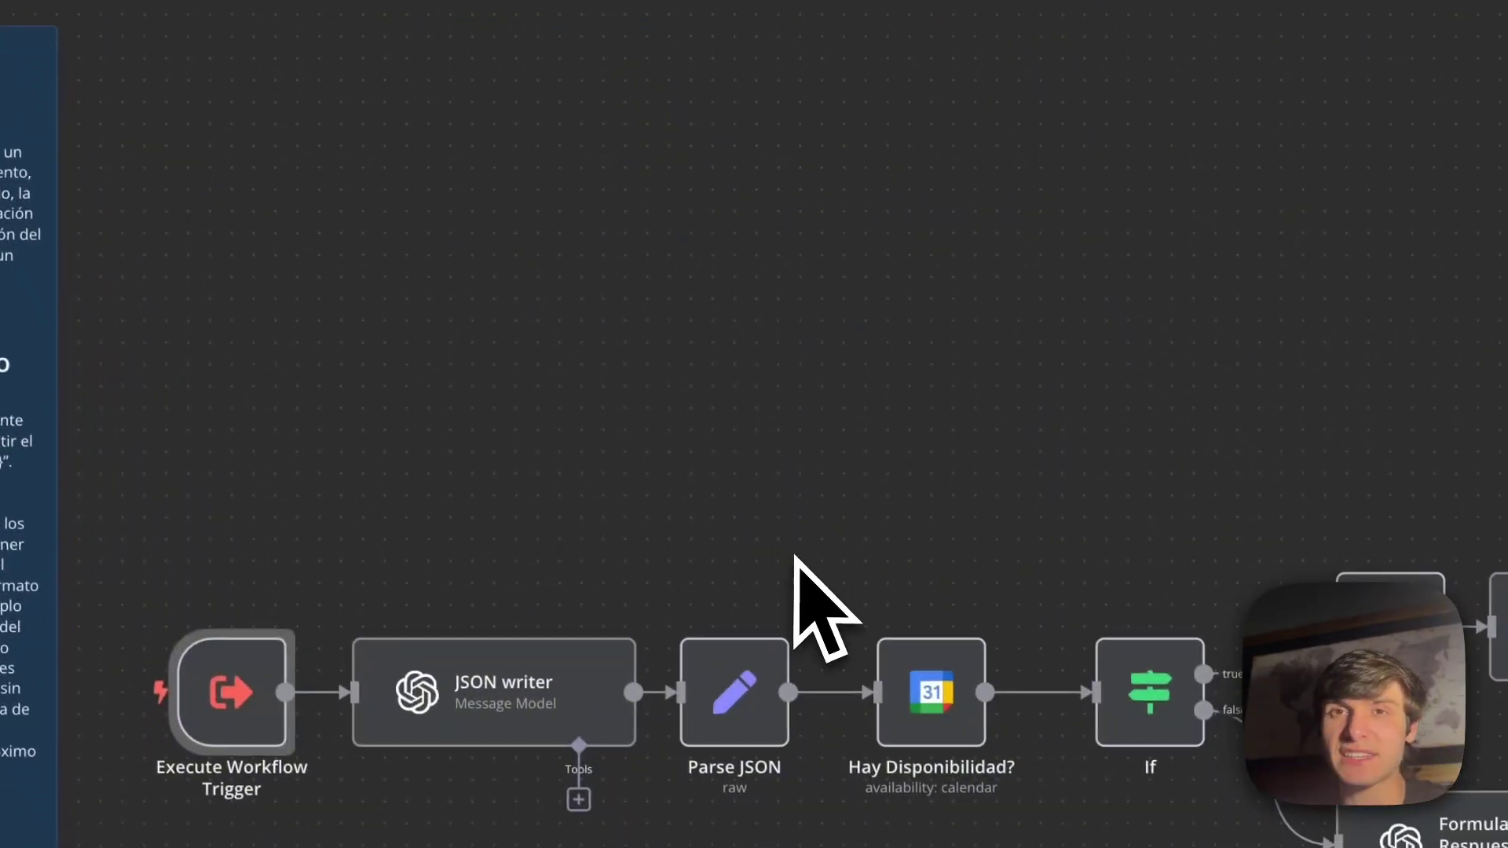
pyautogui.click(801, 553)
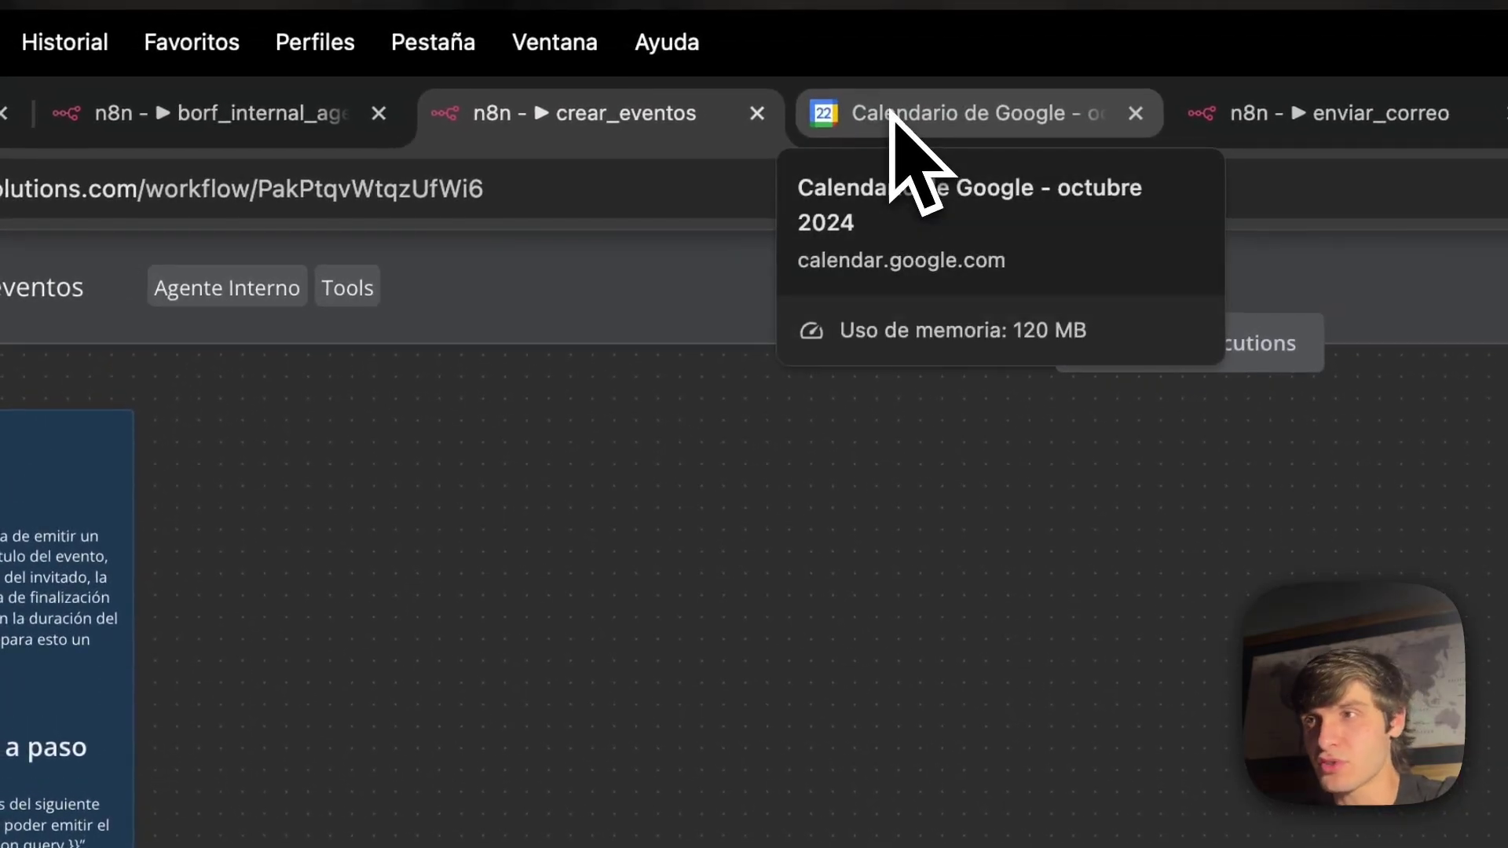
pyautogui.click(892, 114)
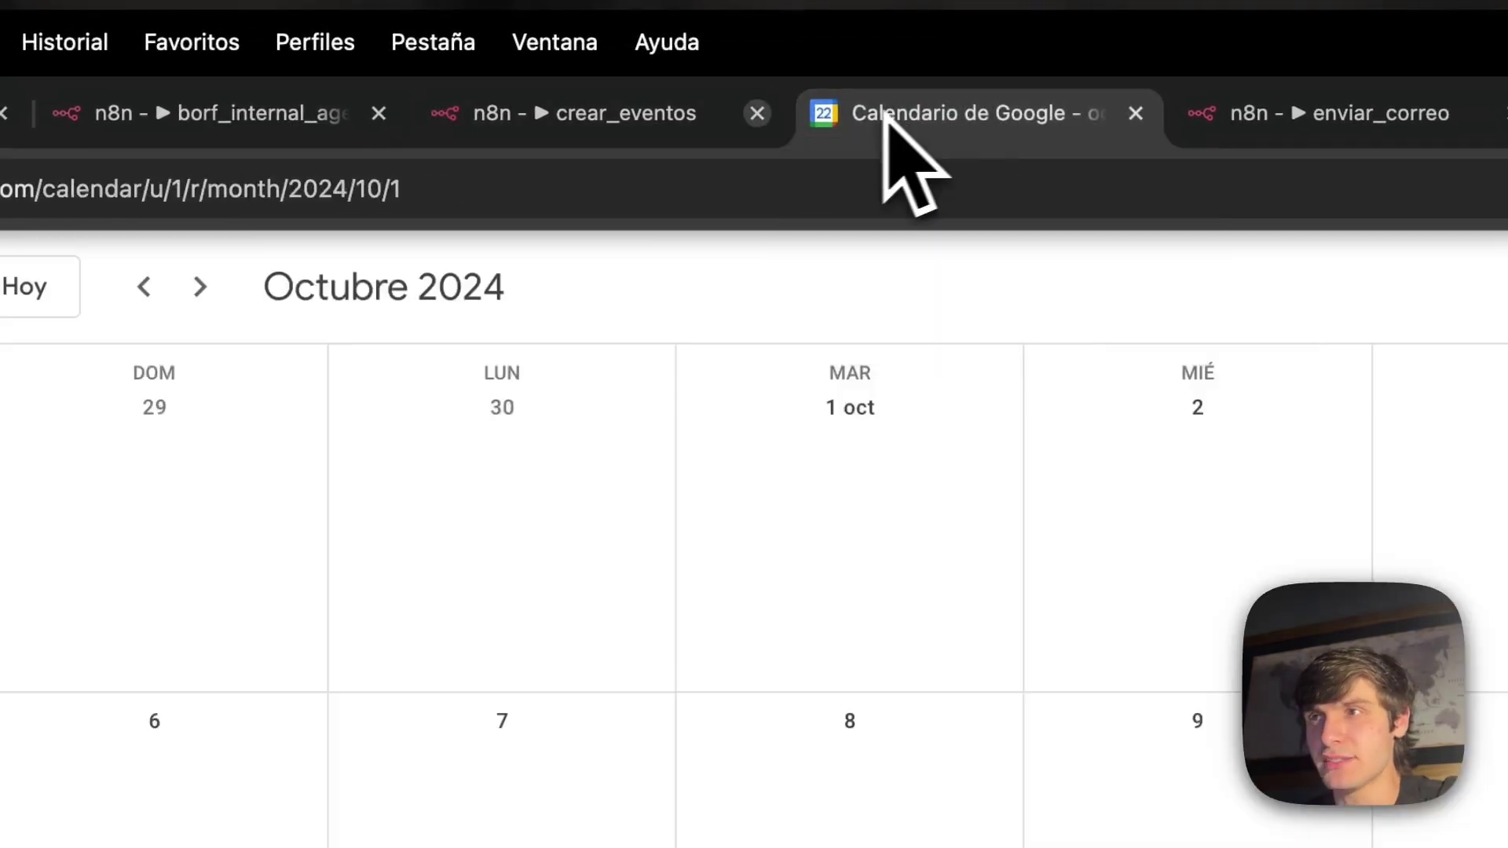
pyautogui.click(629, 140)
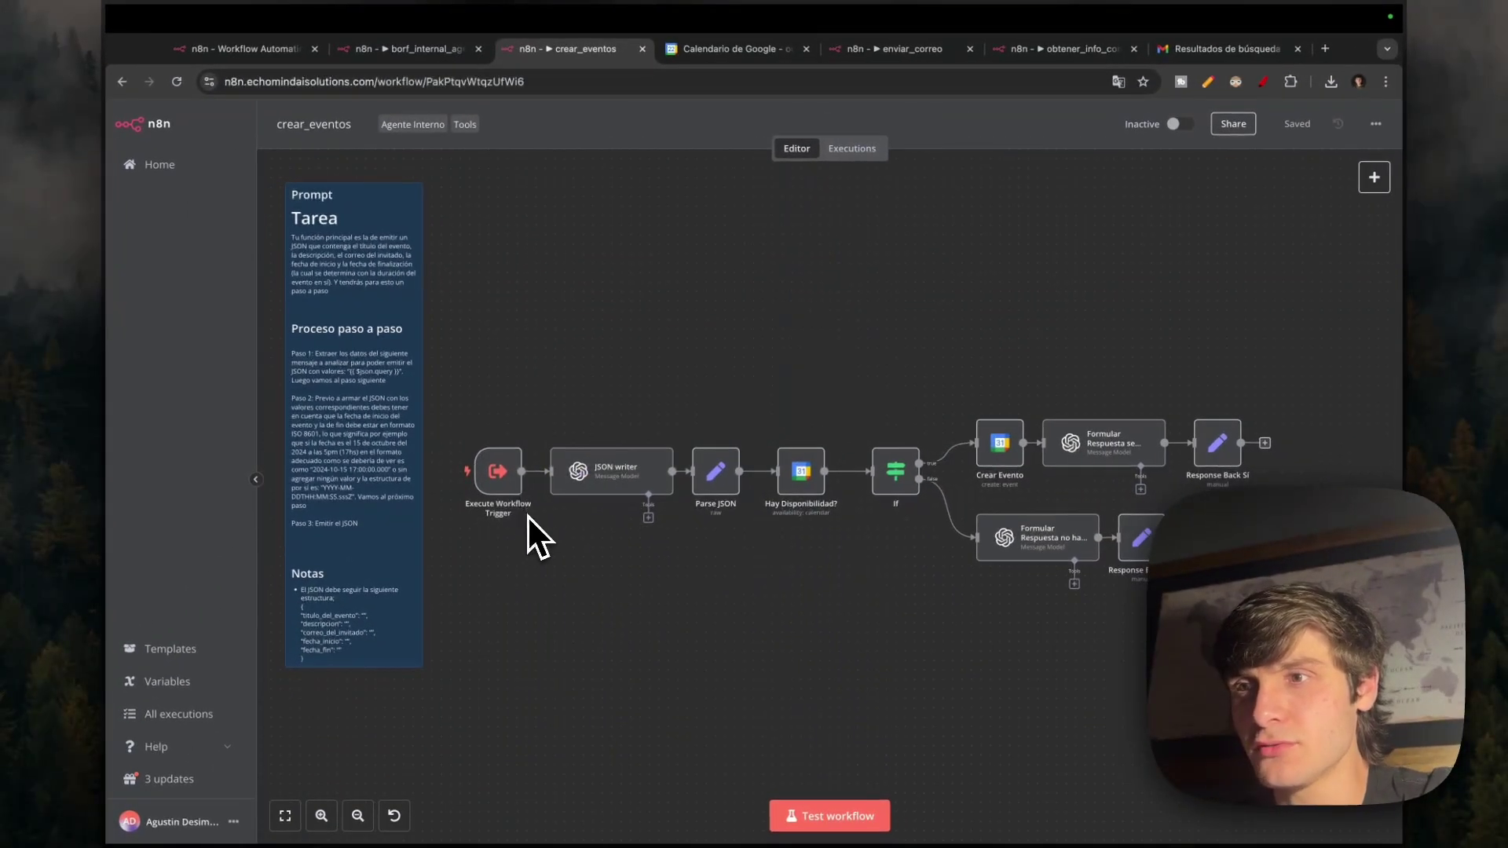
pyautogui.click(405, 49)
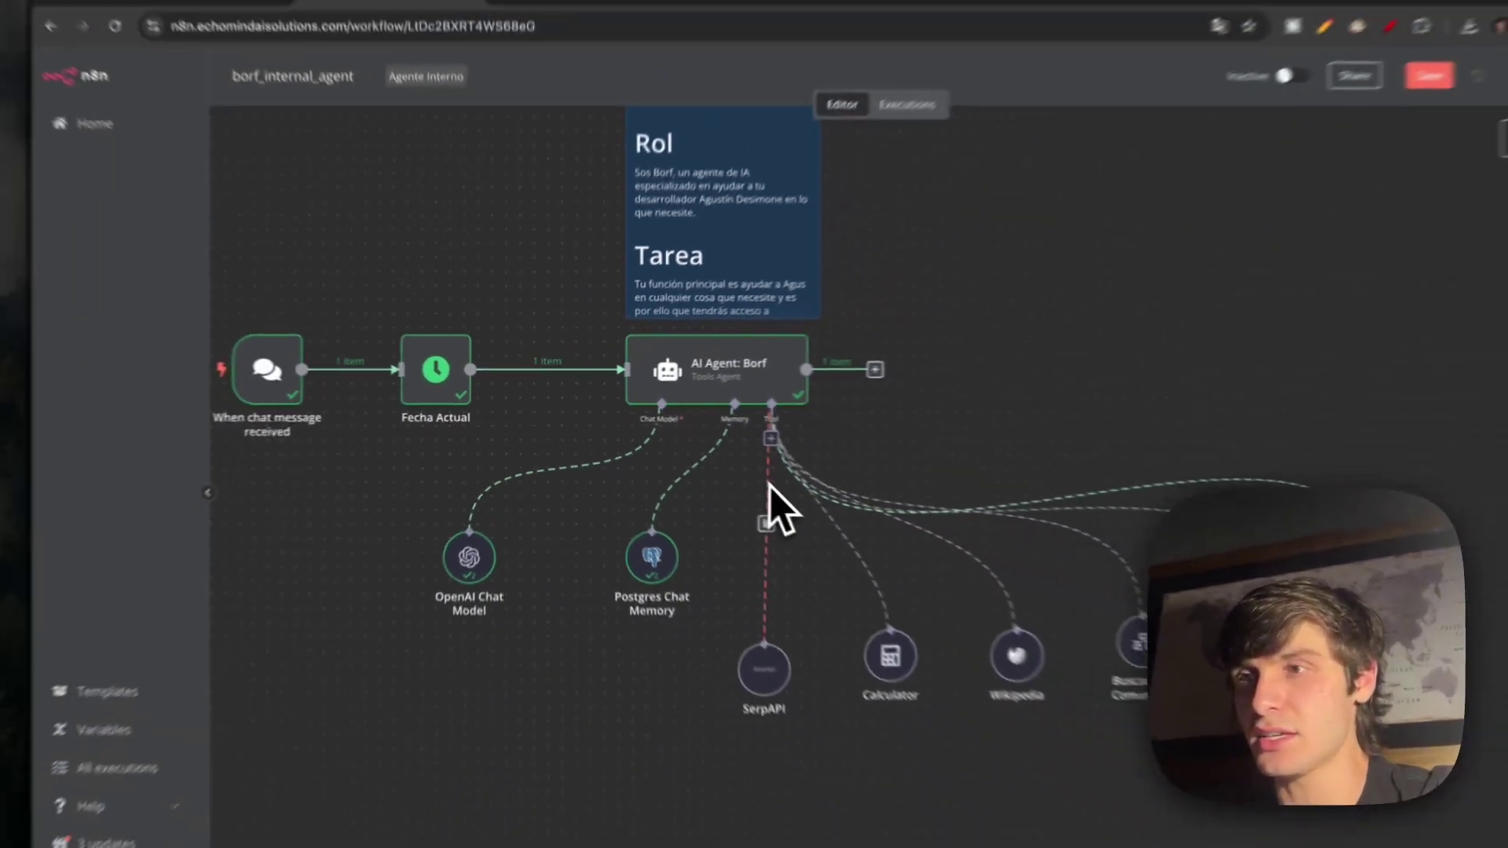
# Pan across the agent canvas, then show the 4pm 'Ver película sobre IA' event in Google Calendar
pyautogui.hscroll(5, 750, 475)
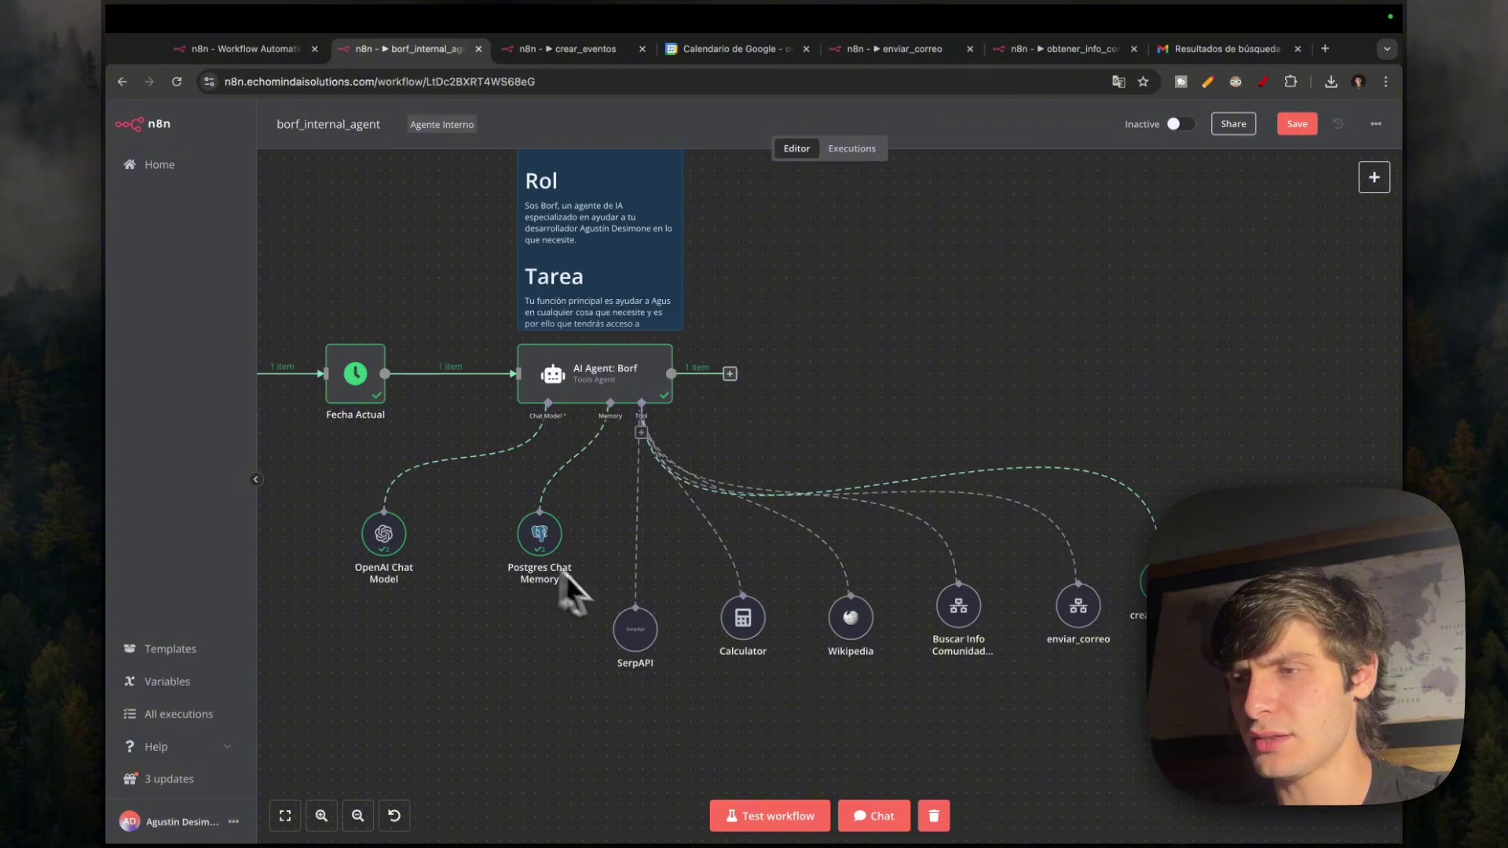
pyautogui.hscroll(3, 562, 574)
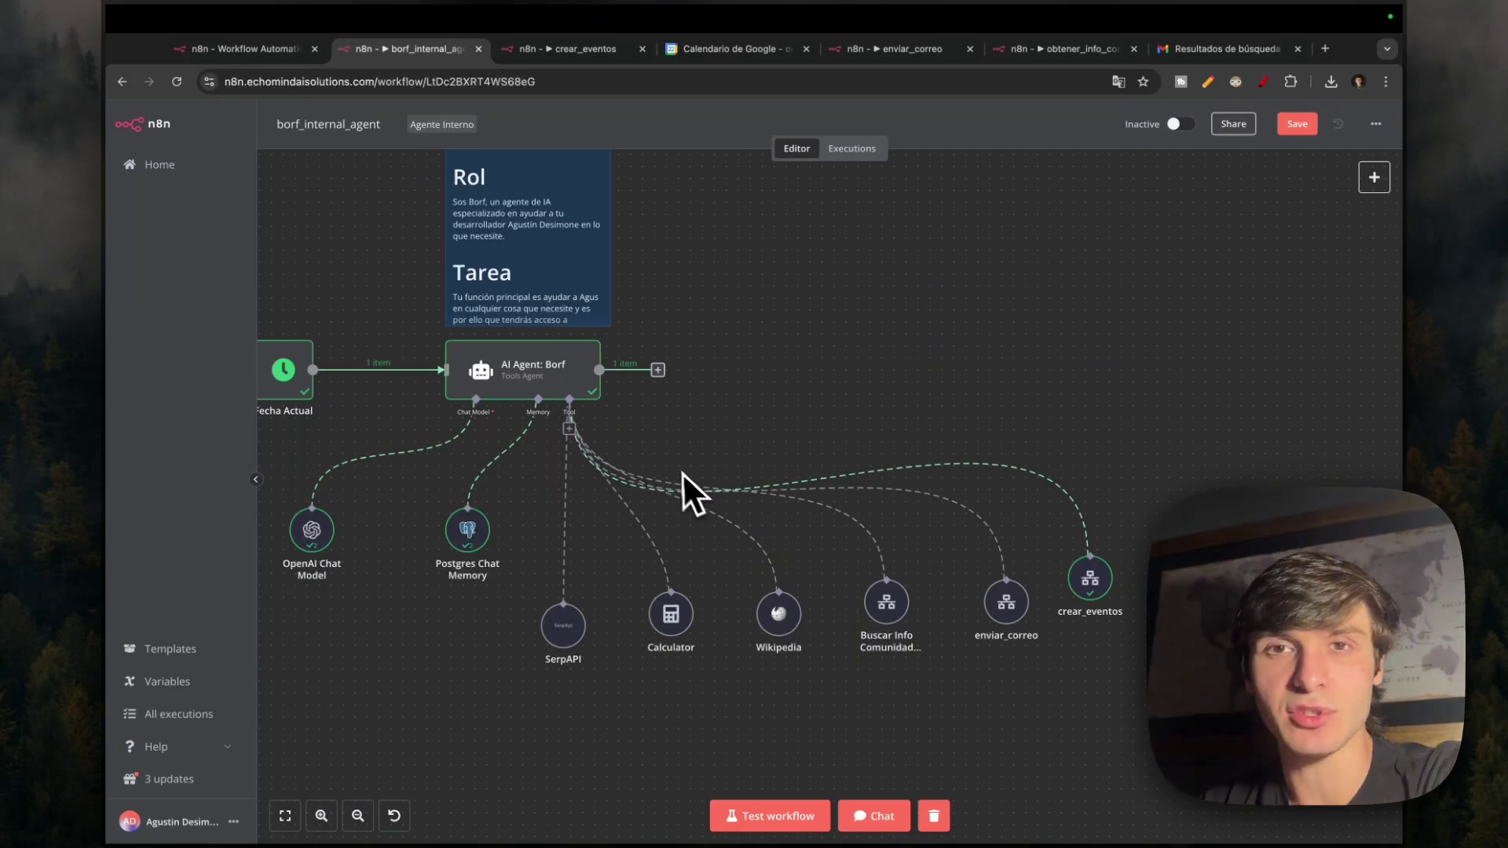
pyautogui.hscroll(3, 695, 515)
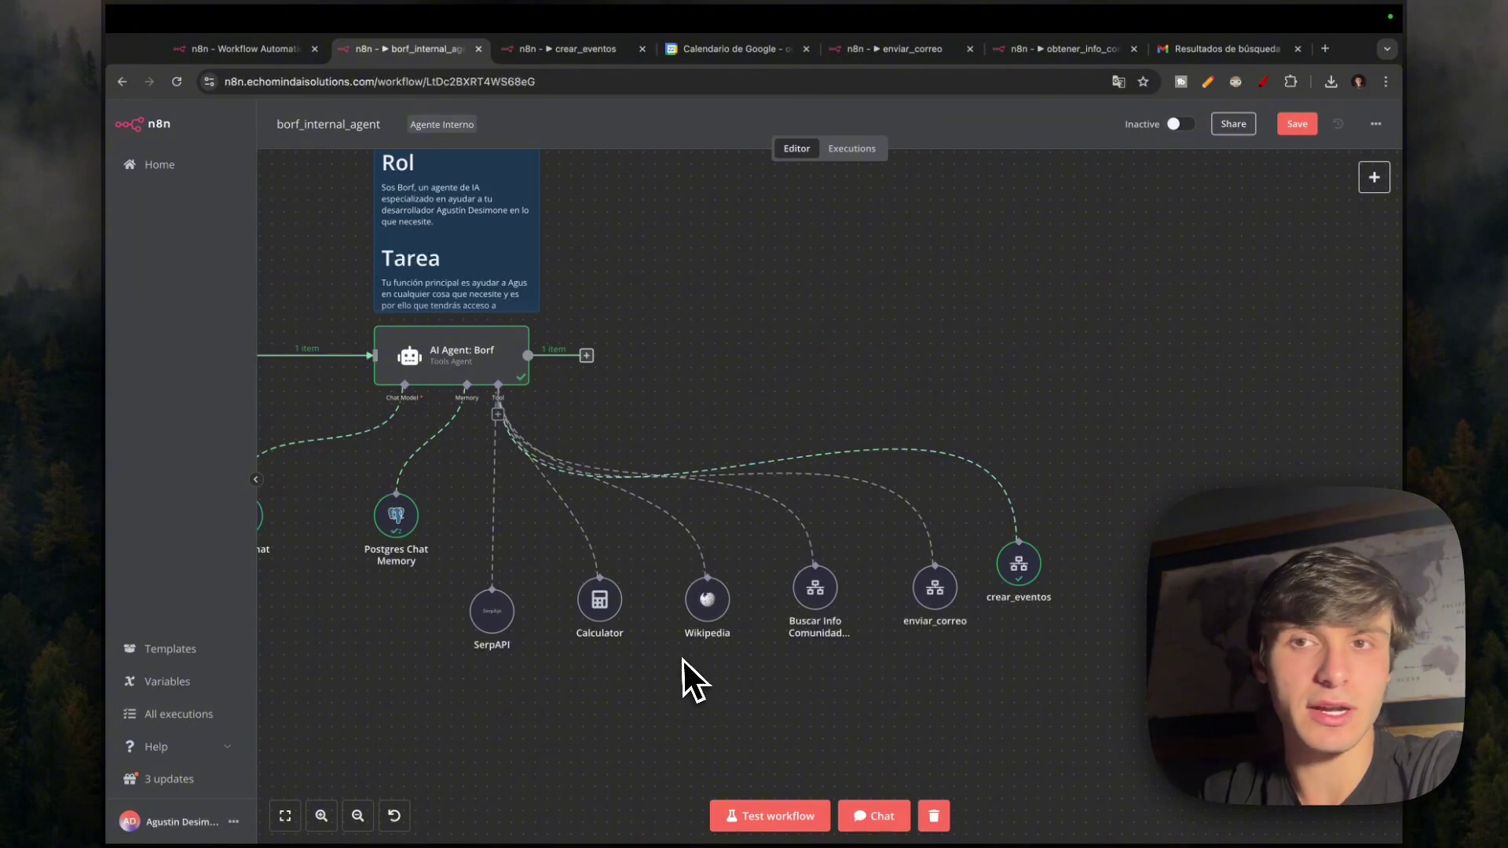
pyautogui.hscroll(3, 610, 633)
pyautogui.hscroll(-3, 616, 638)
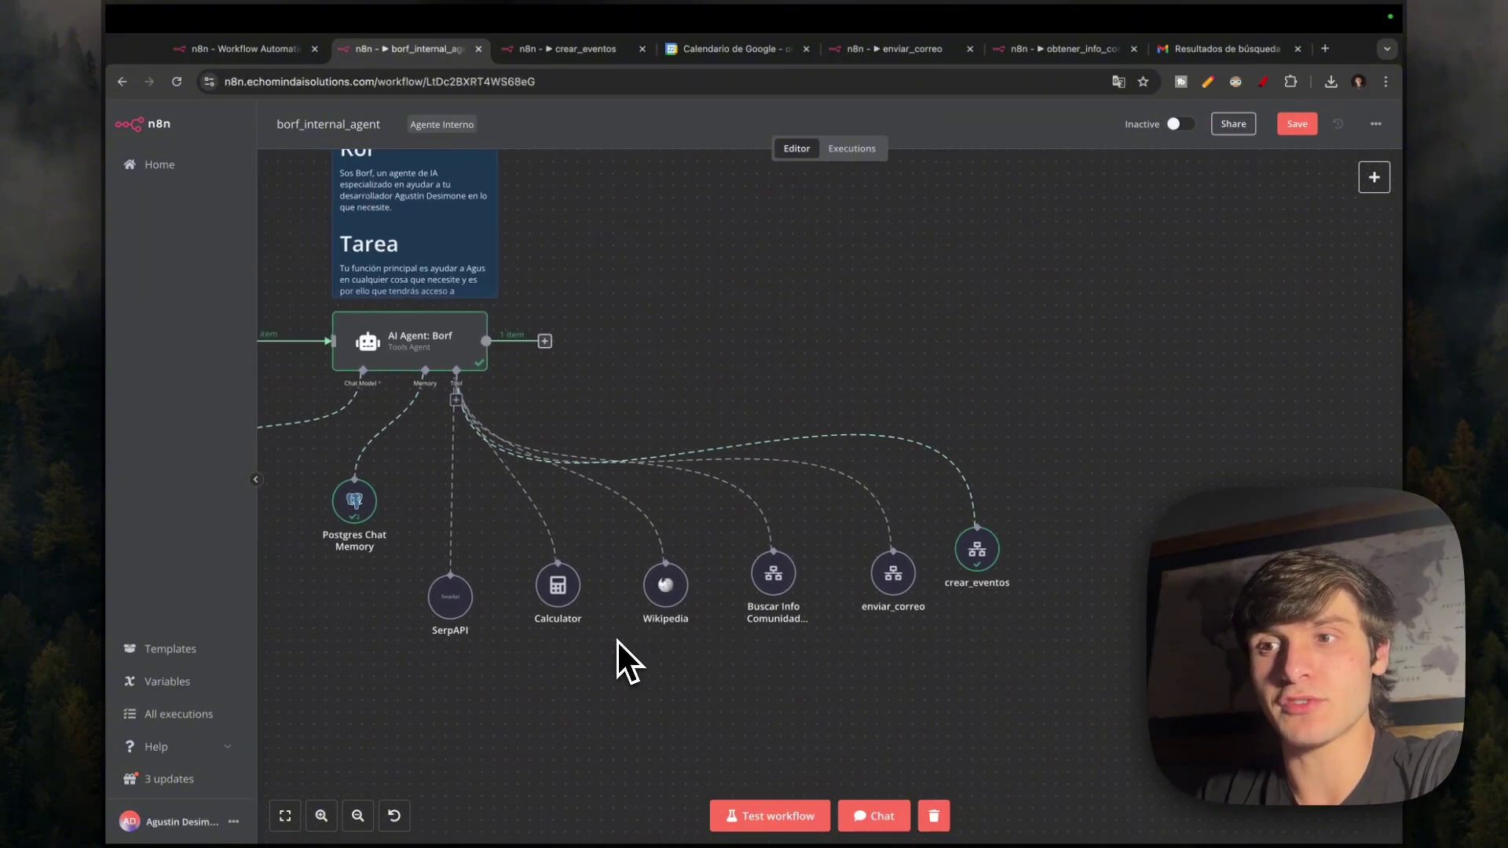
pyautogui.hscroll(1, 516, 638)
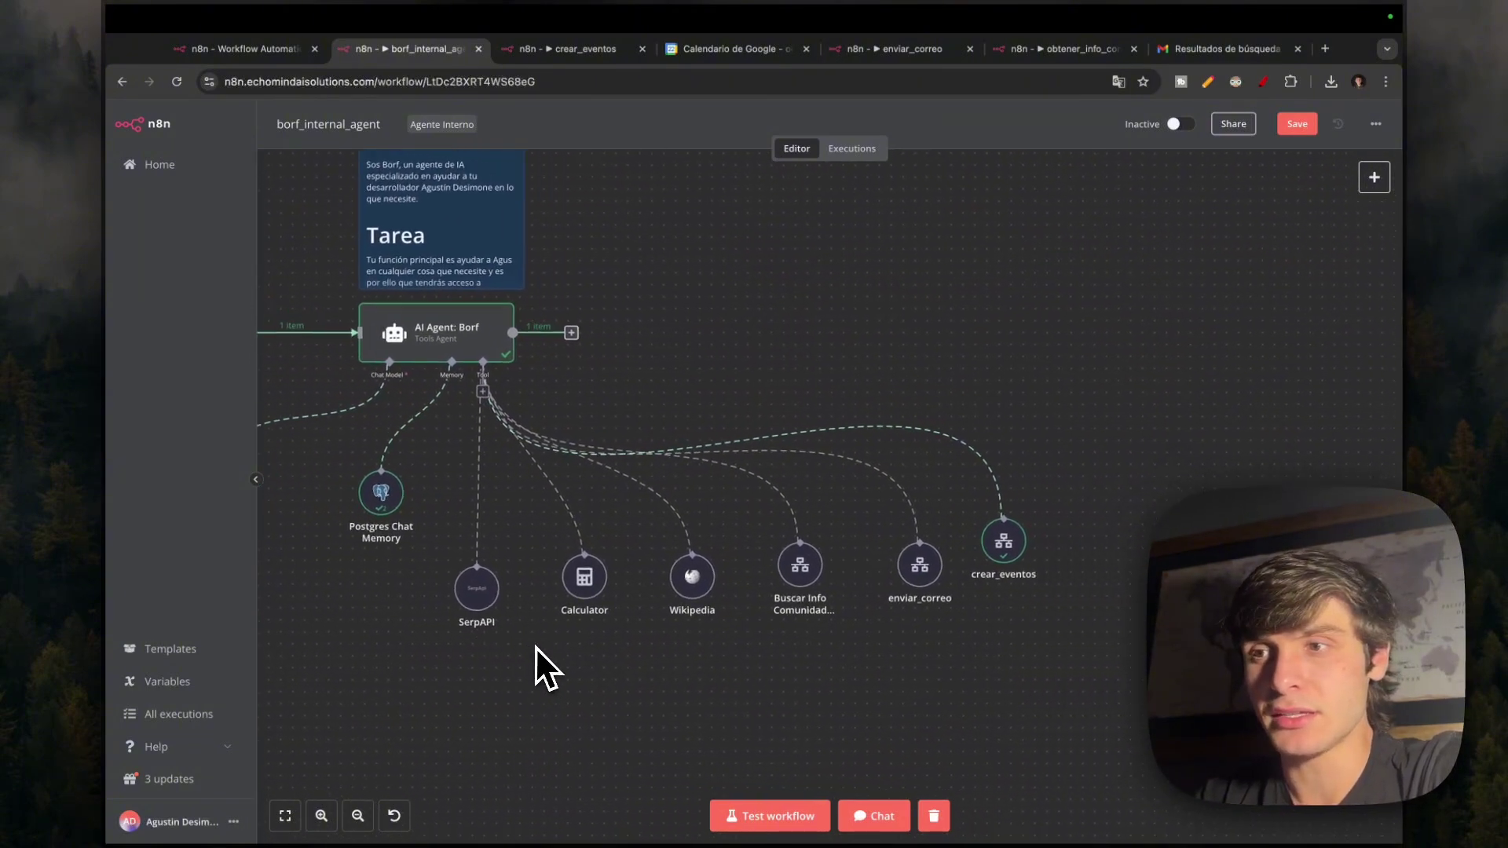
pyautogui.hscroll(4, 535, 648)
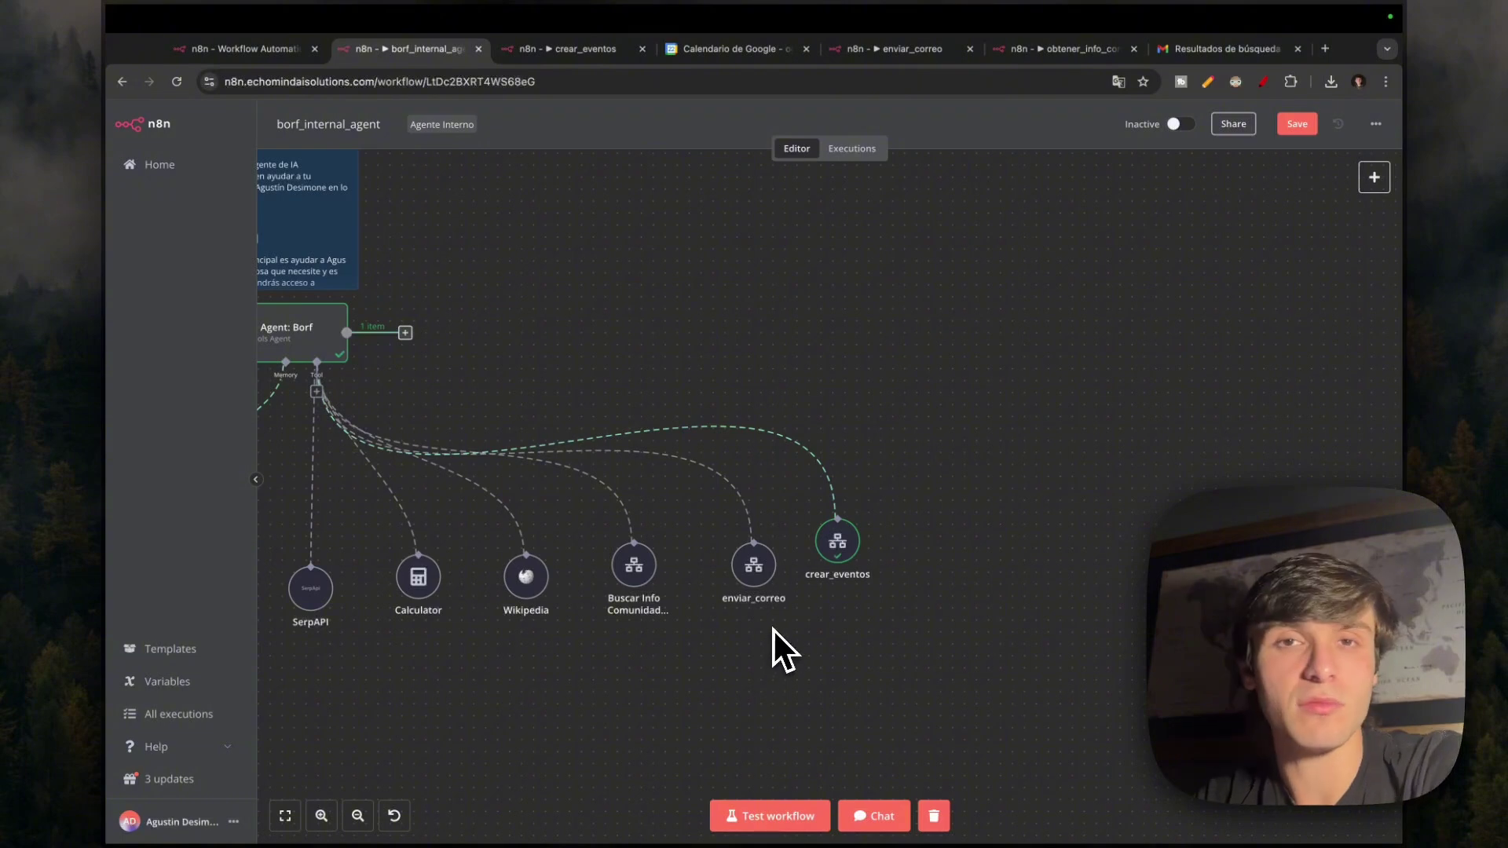
pyautogui.scroll(-3, 573, 472)
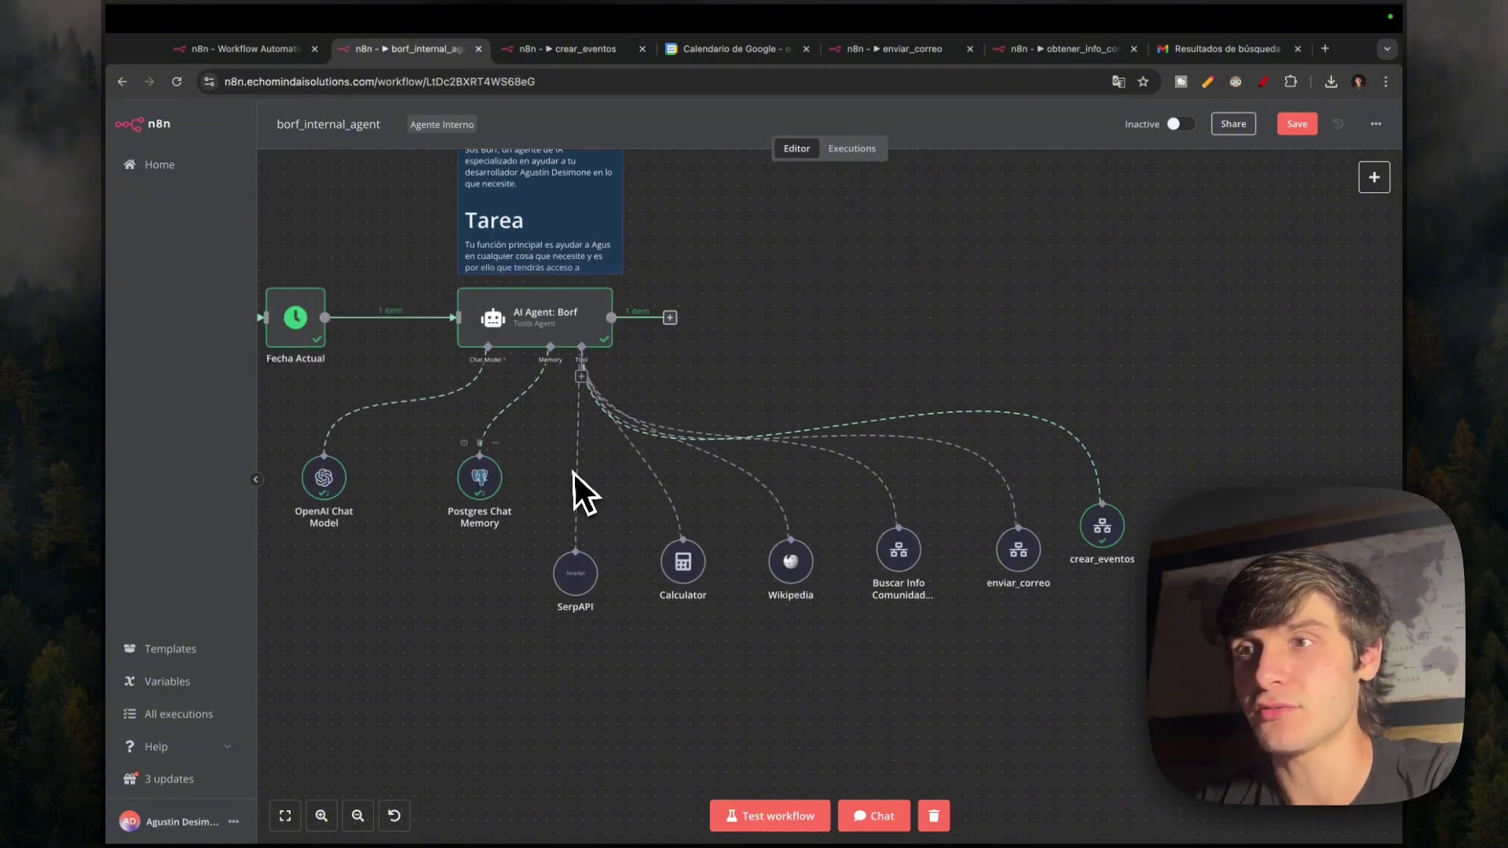
pyautogui.scroll(3, 806, 498)
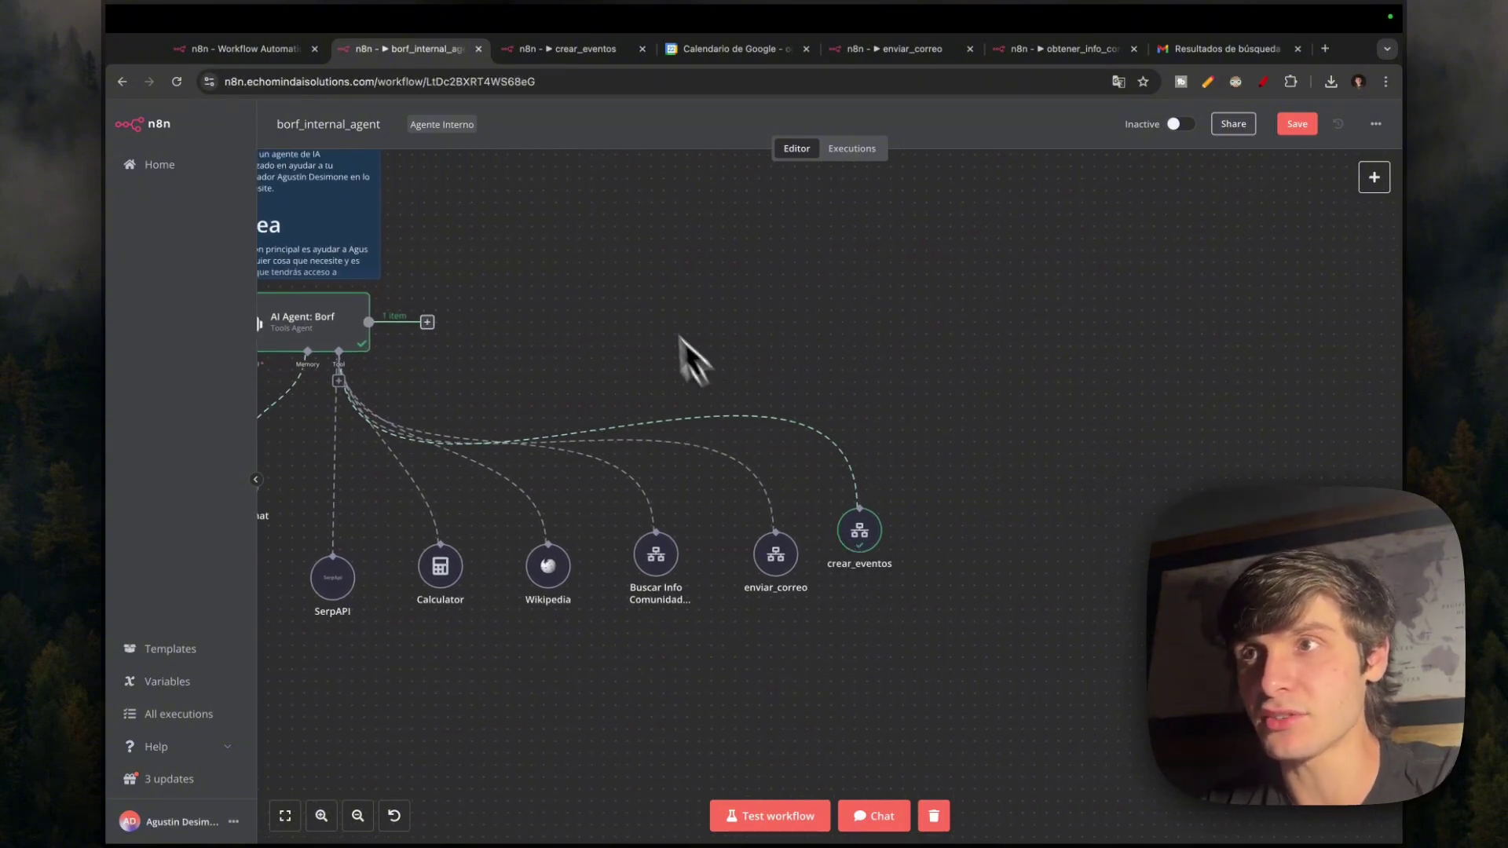
pyautogui.click(566, 48)
pyautogui.click(715, 50)
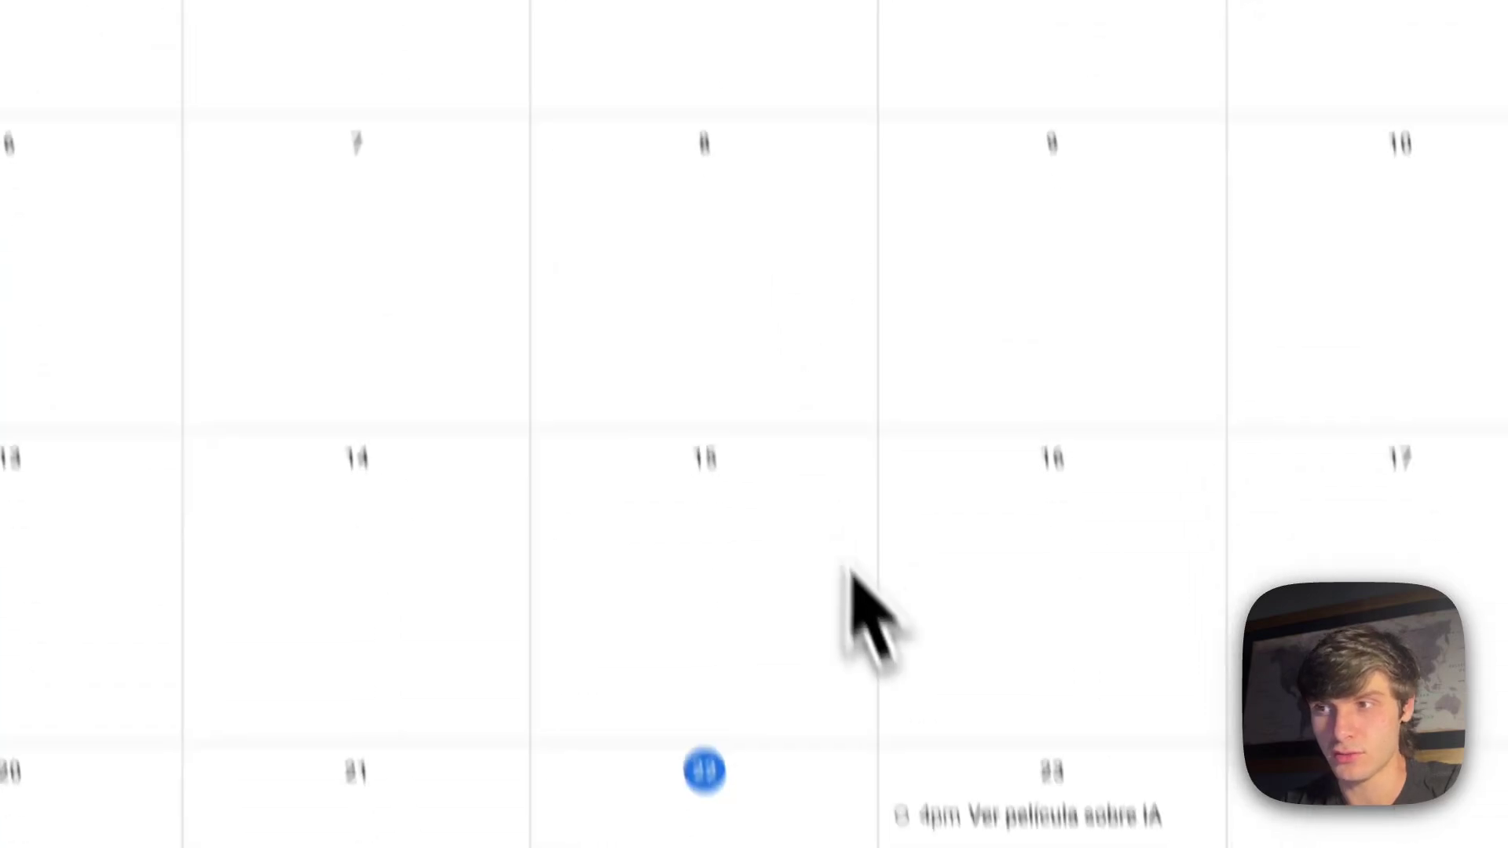
# Open the crear_eventos Executions list and pan across the latest run's canvas
pyautogui.click(778, 95)
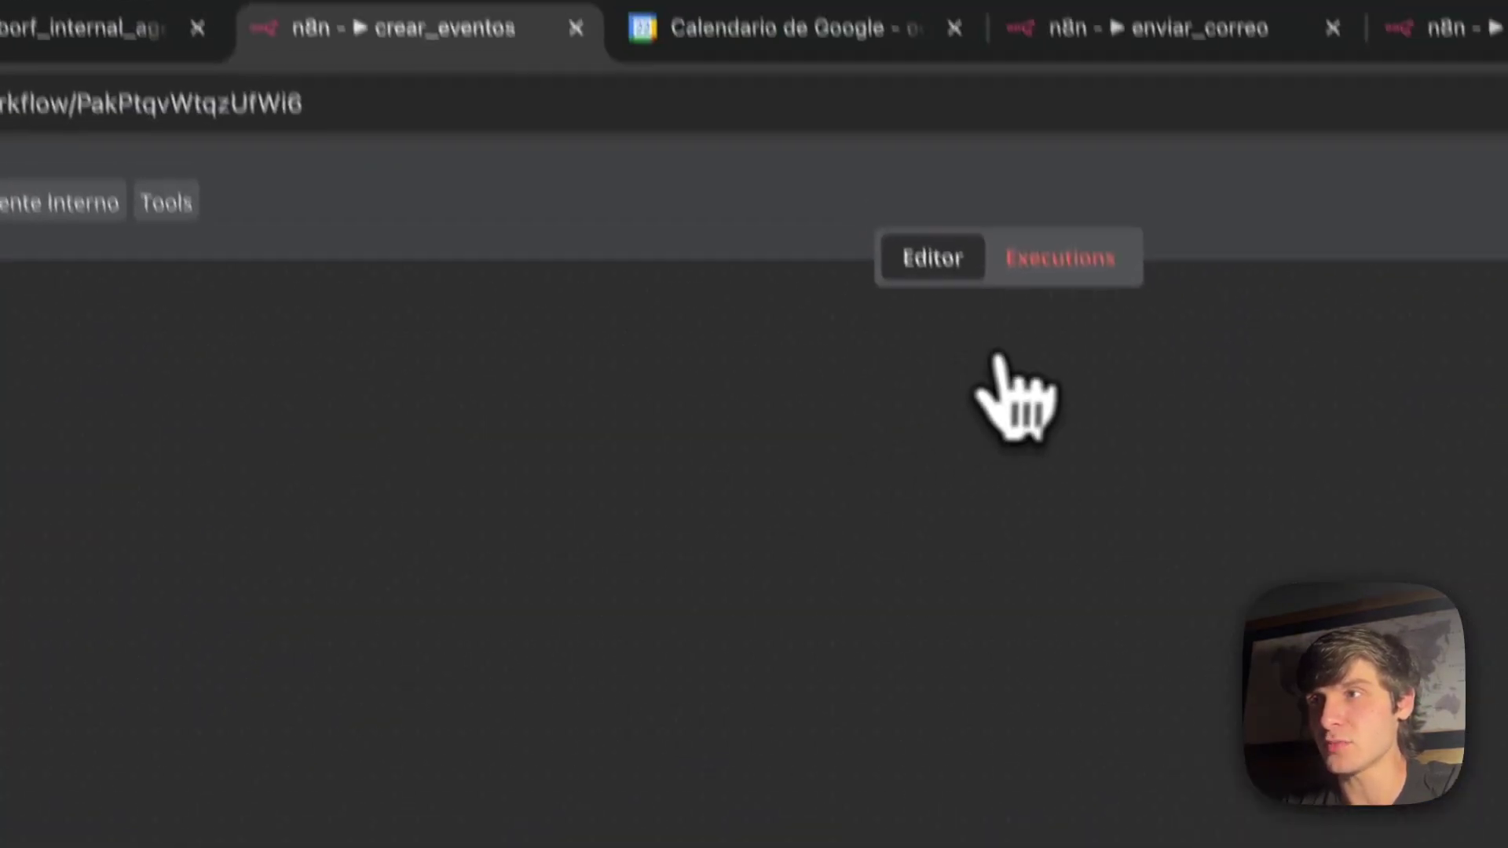
pyautogui.click(1026, 119)
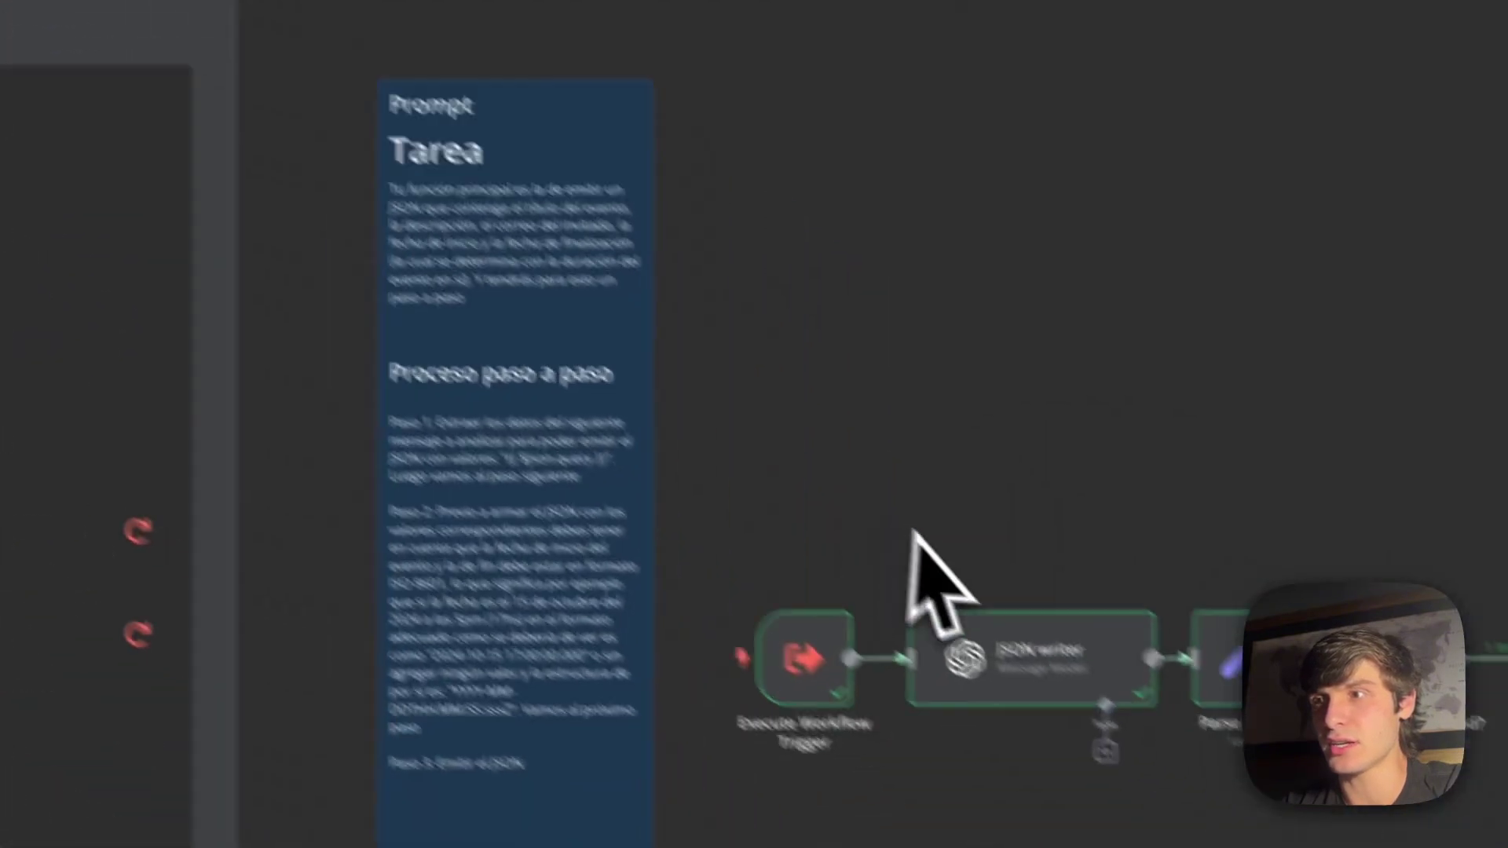
pyautogui.hscroll(5, 842, 514)
pyautogui.hscroll(2, 837, 509)
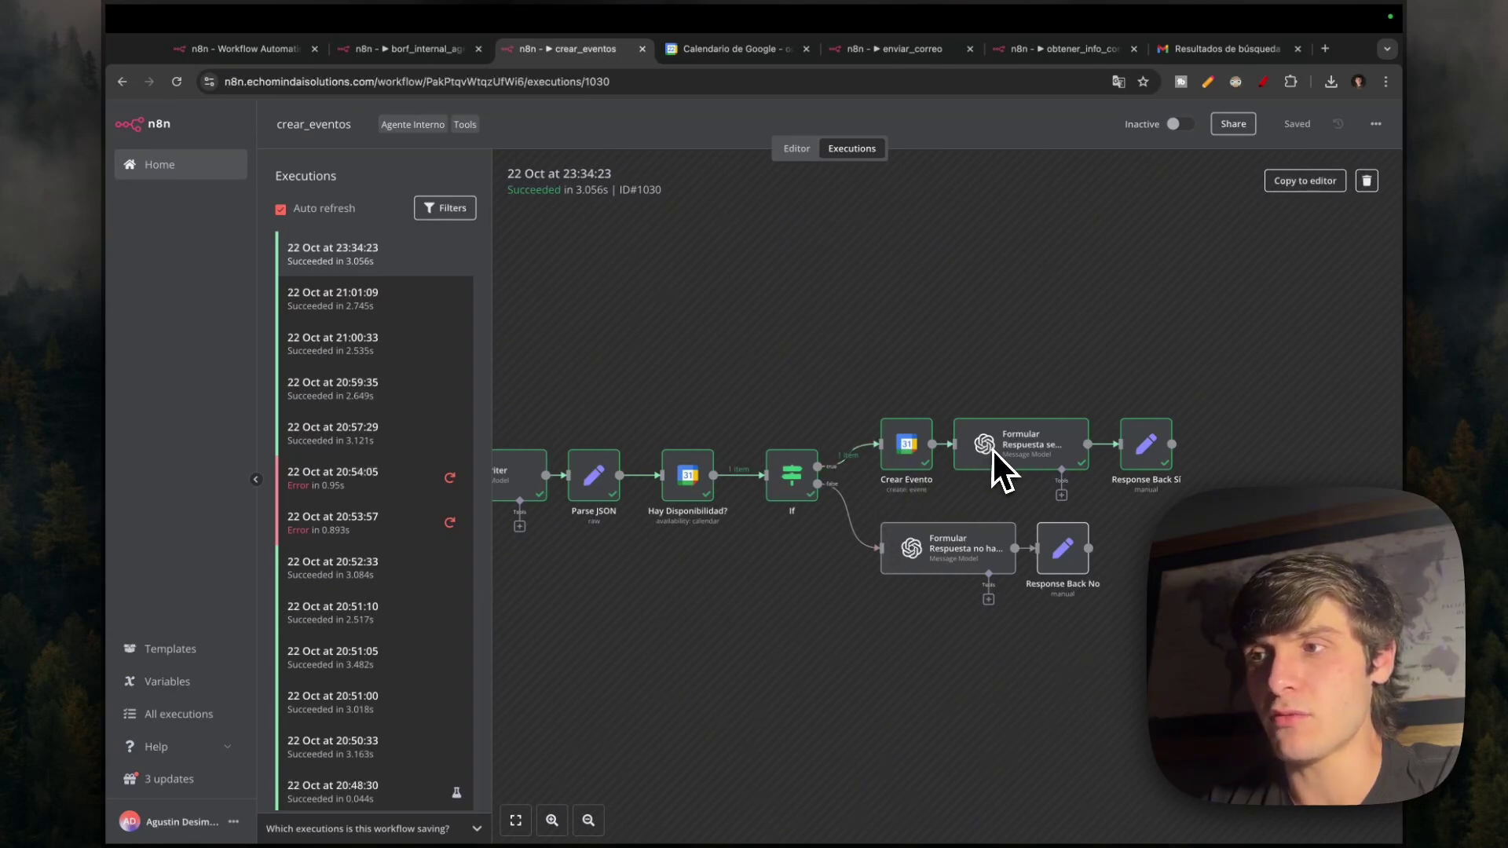
pyautogui.hscroll(2, 1066, 449)
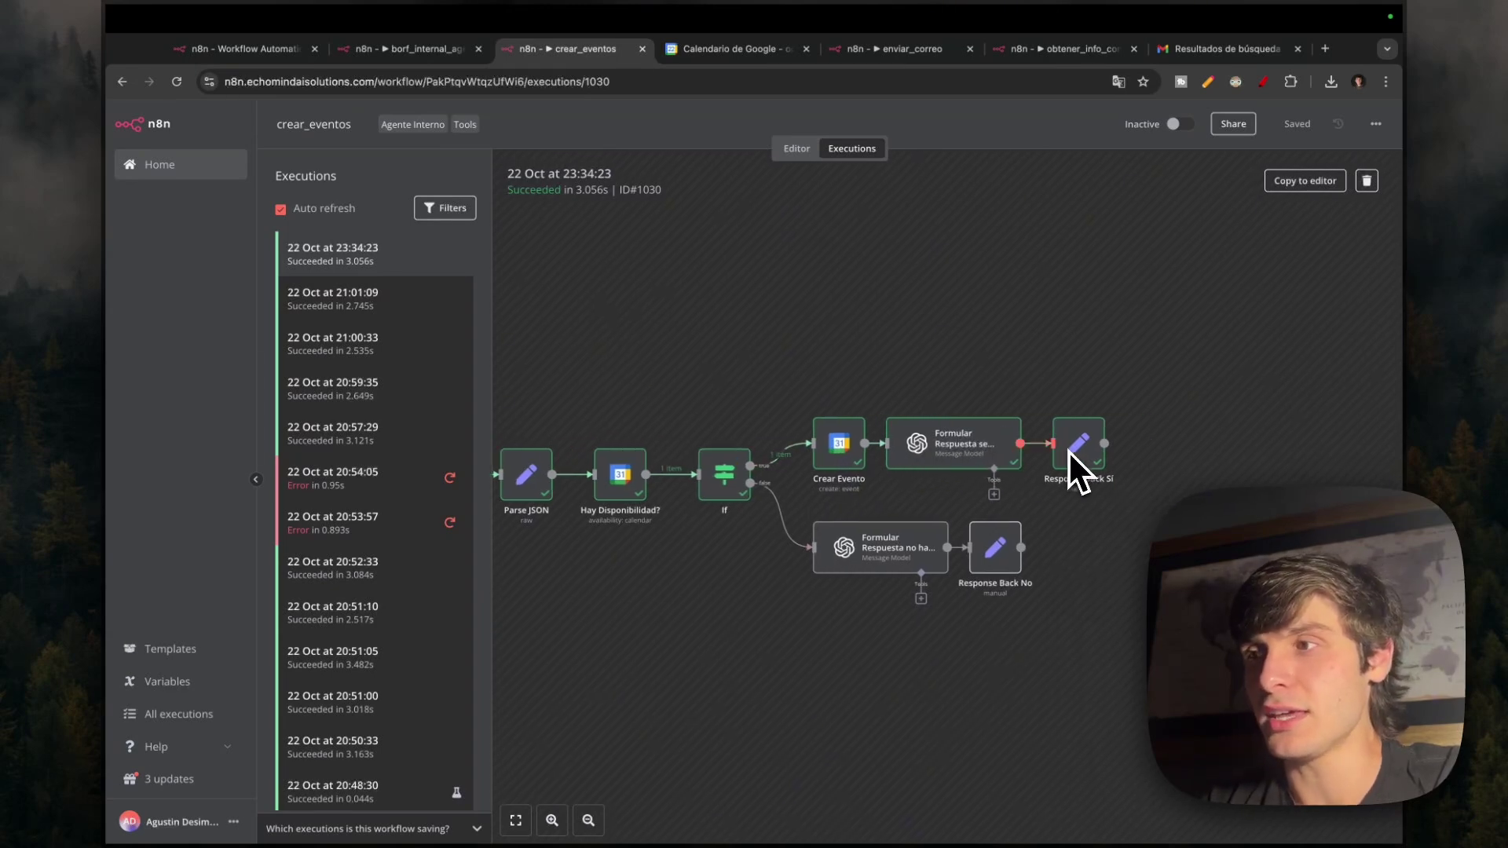
# Compare with the agent workflow and trace execution #1030's If true branch through Crear Evento
pyautogui.click(409, 49)
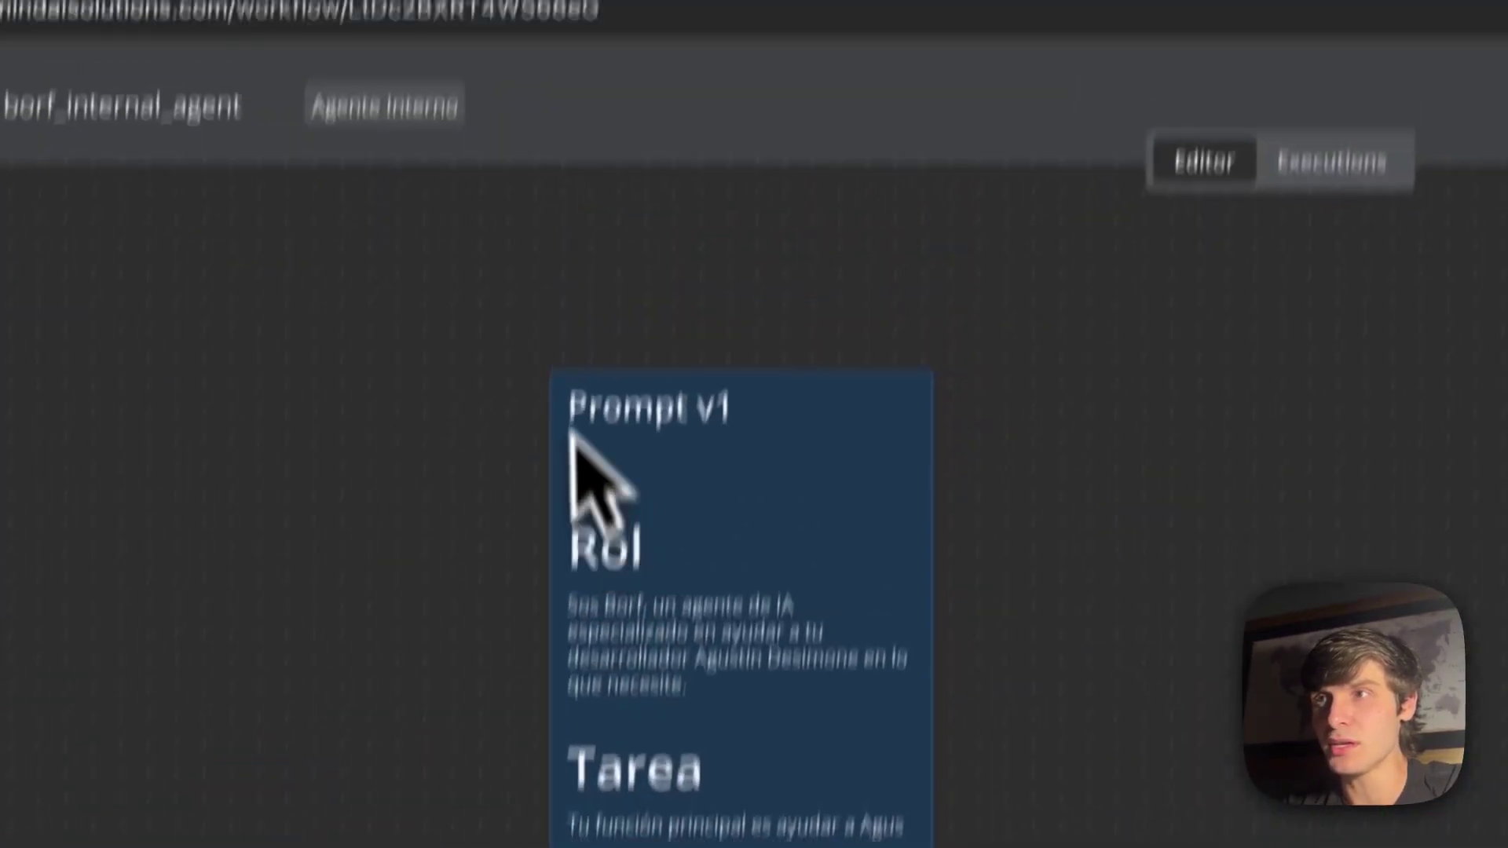
pyautogui.click(640, 91)
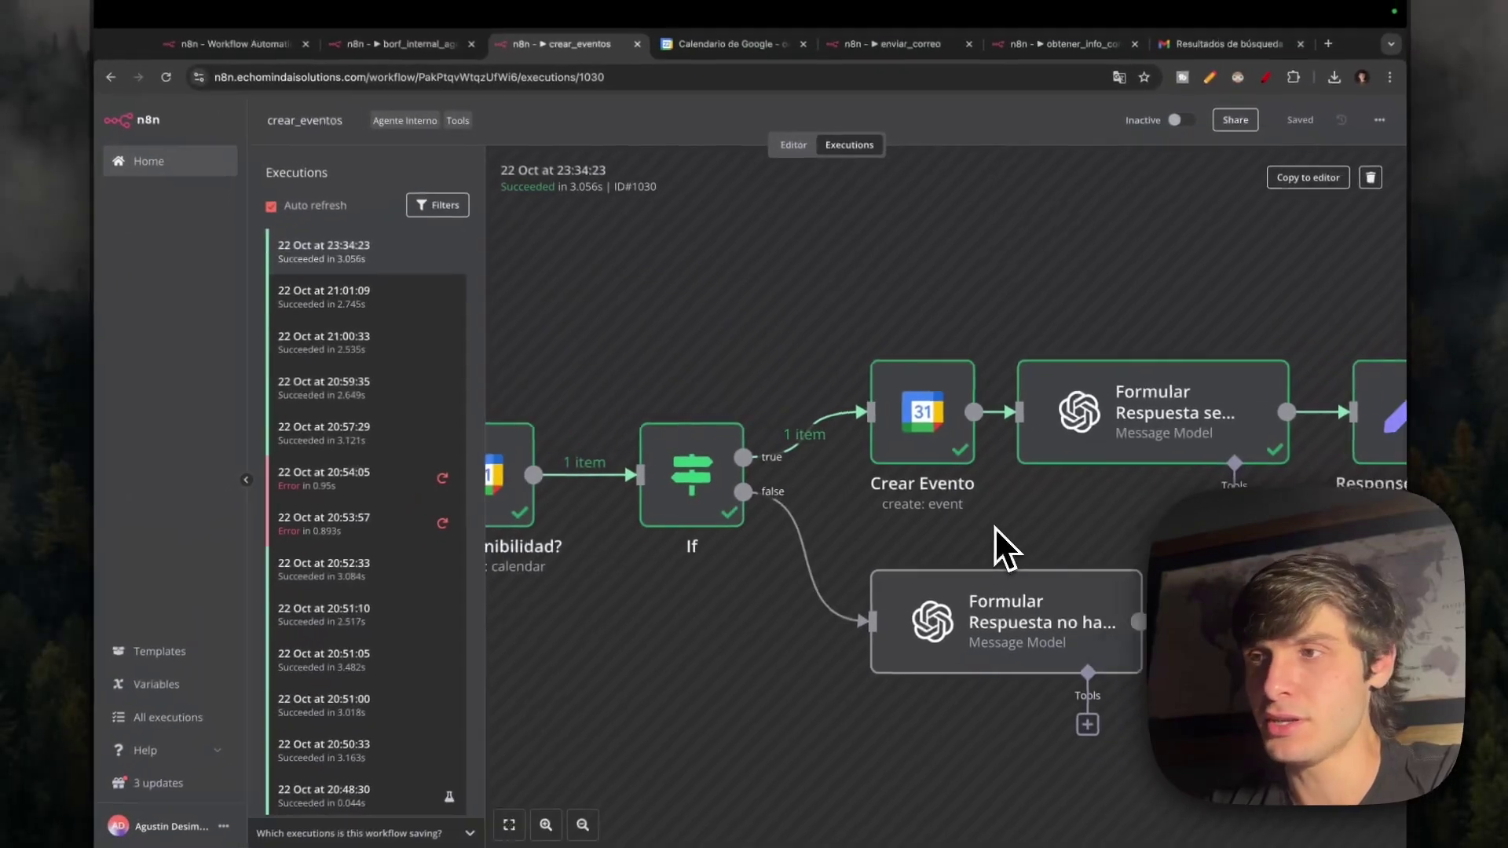
pyautogui.hscroll(5, 994, 527)
pyautogui.scroll(-2, 804, 423)
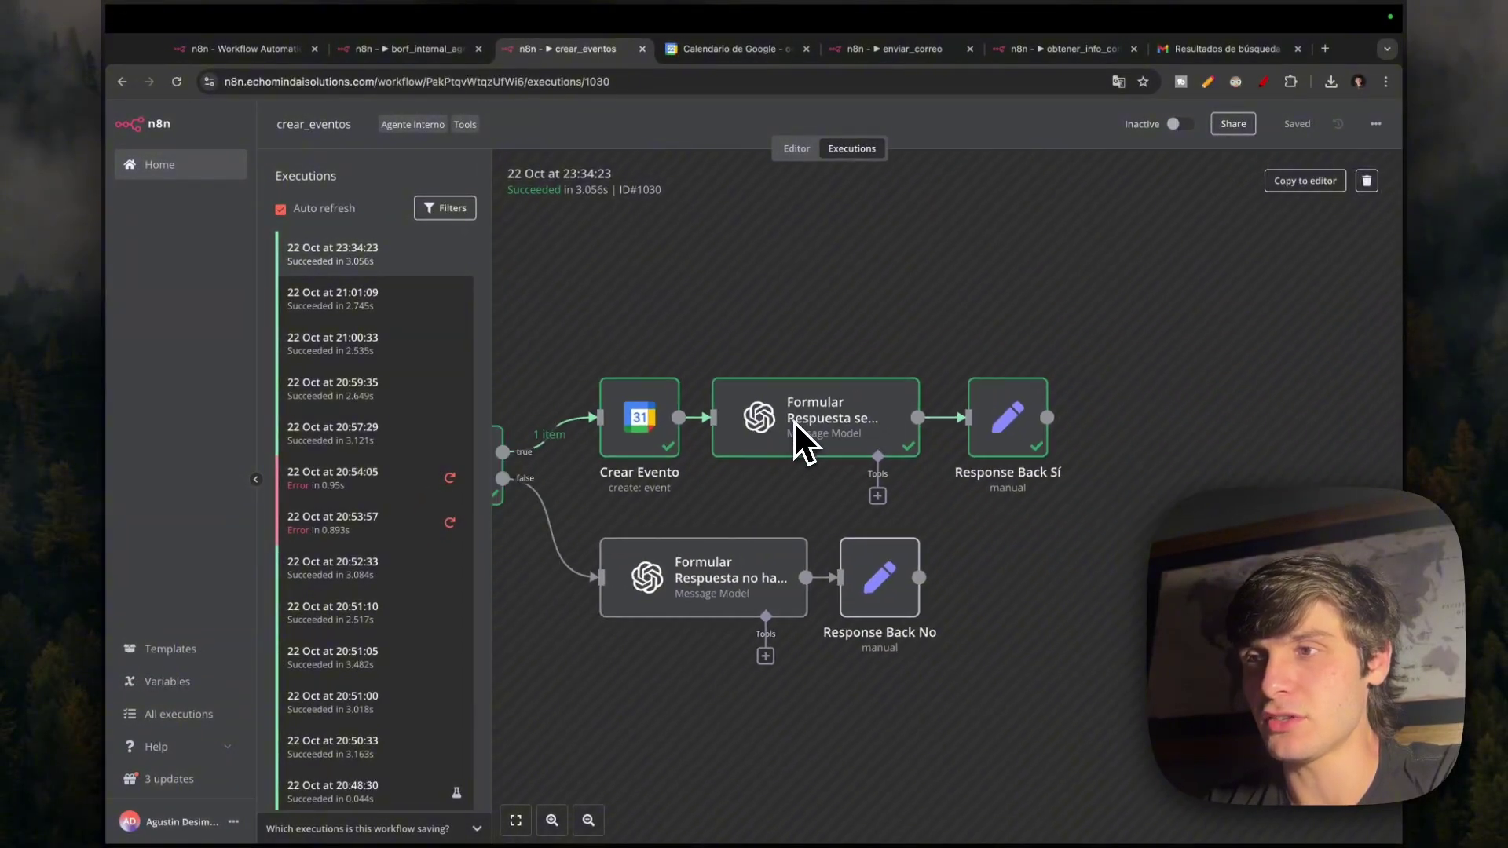
pyautogui.click(409, 49)
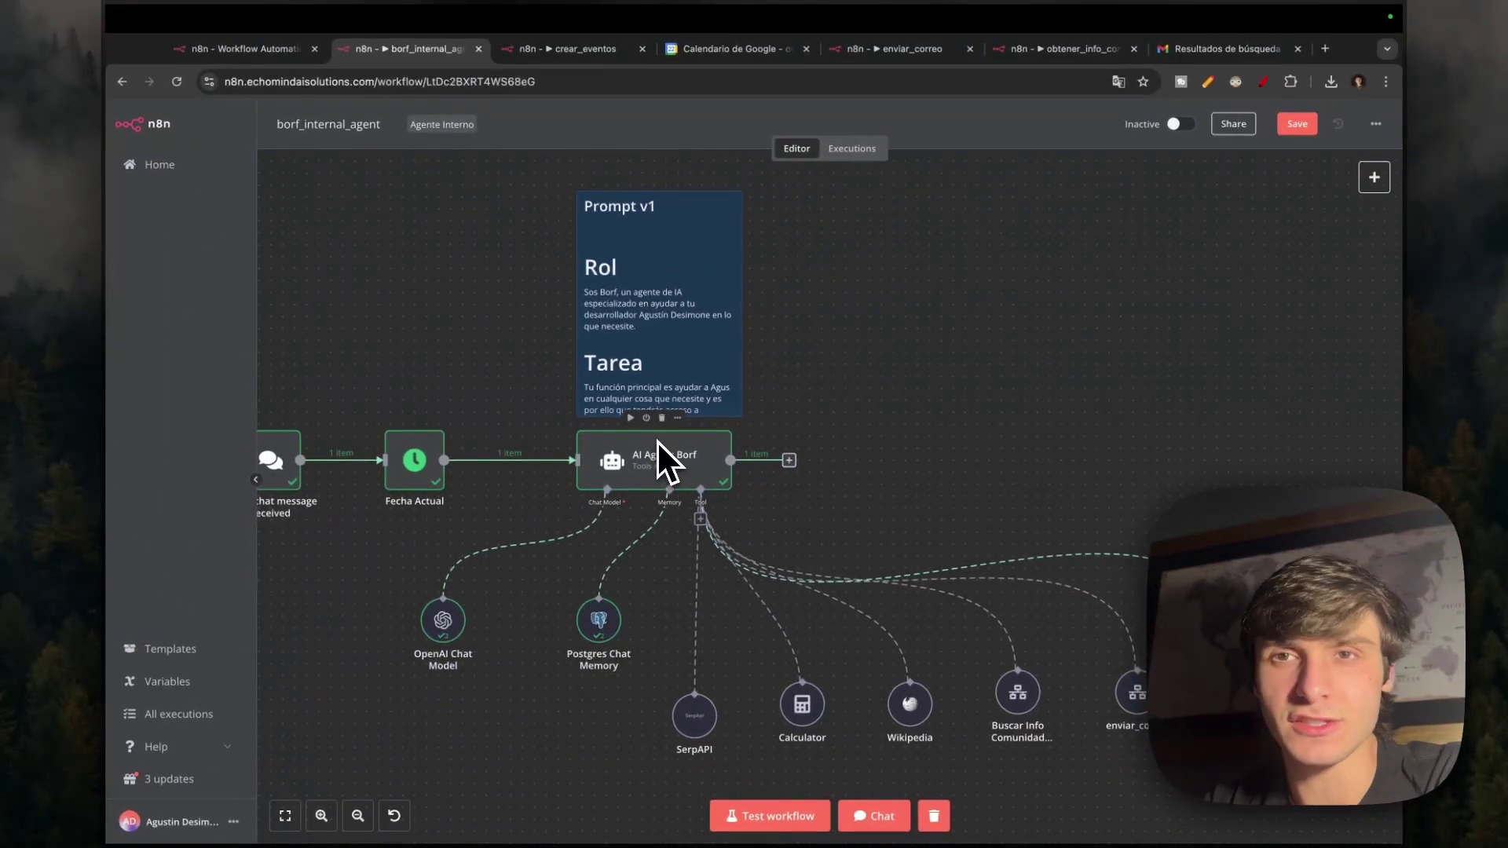
pyautogui.click(554, 49)
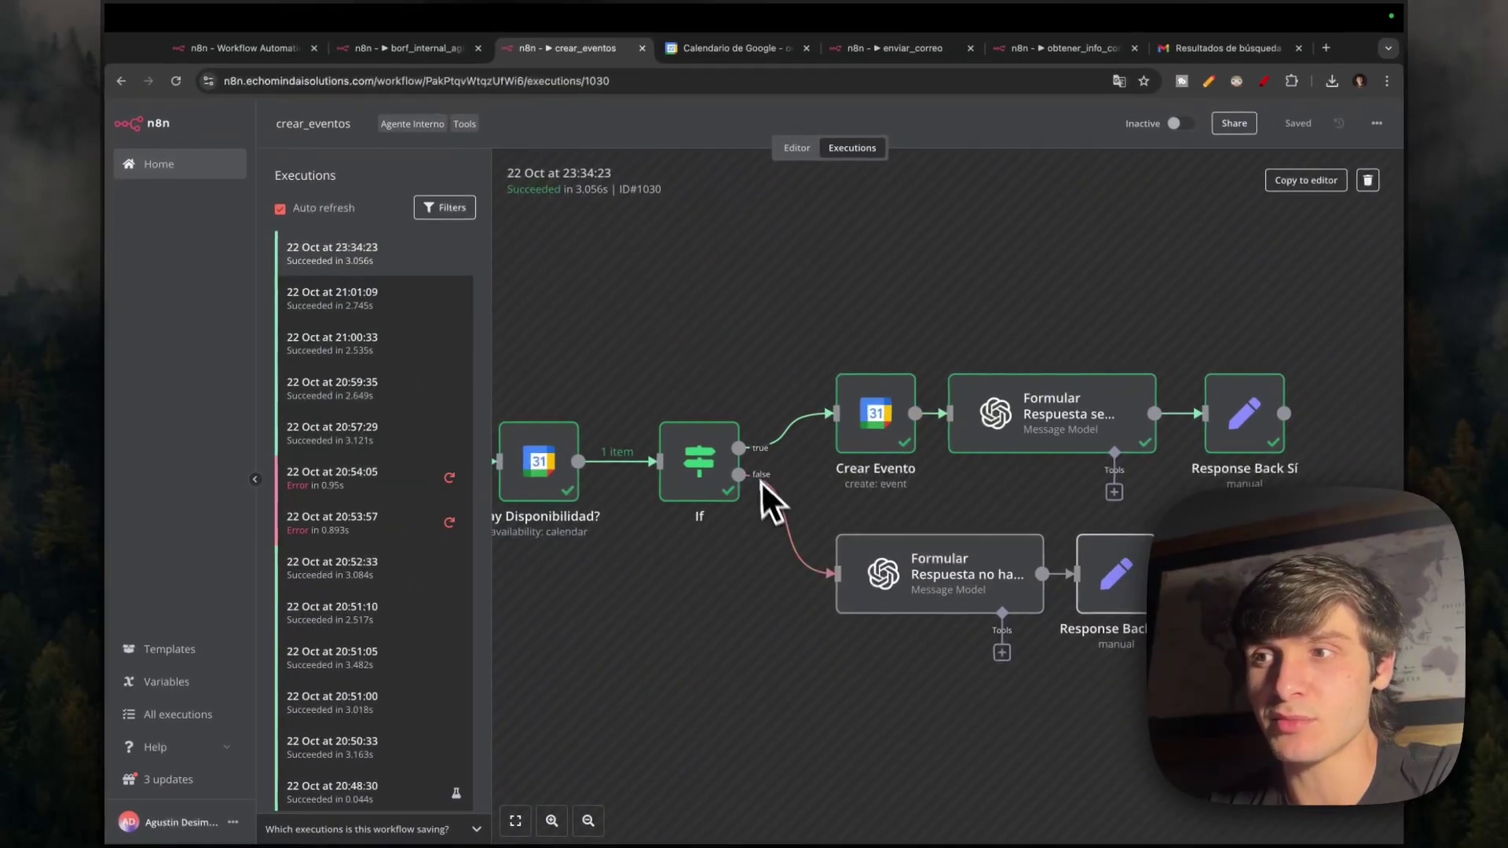
pyautogui.hscroll(-3, 606, 403)
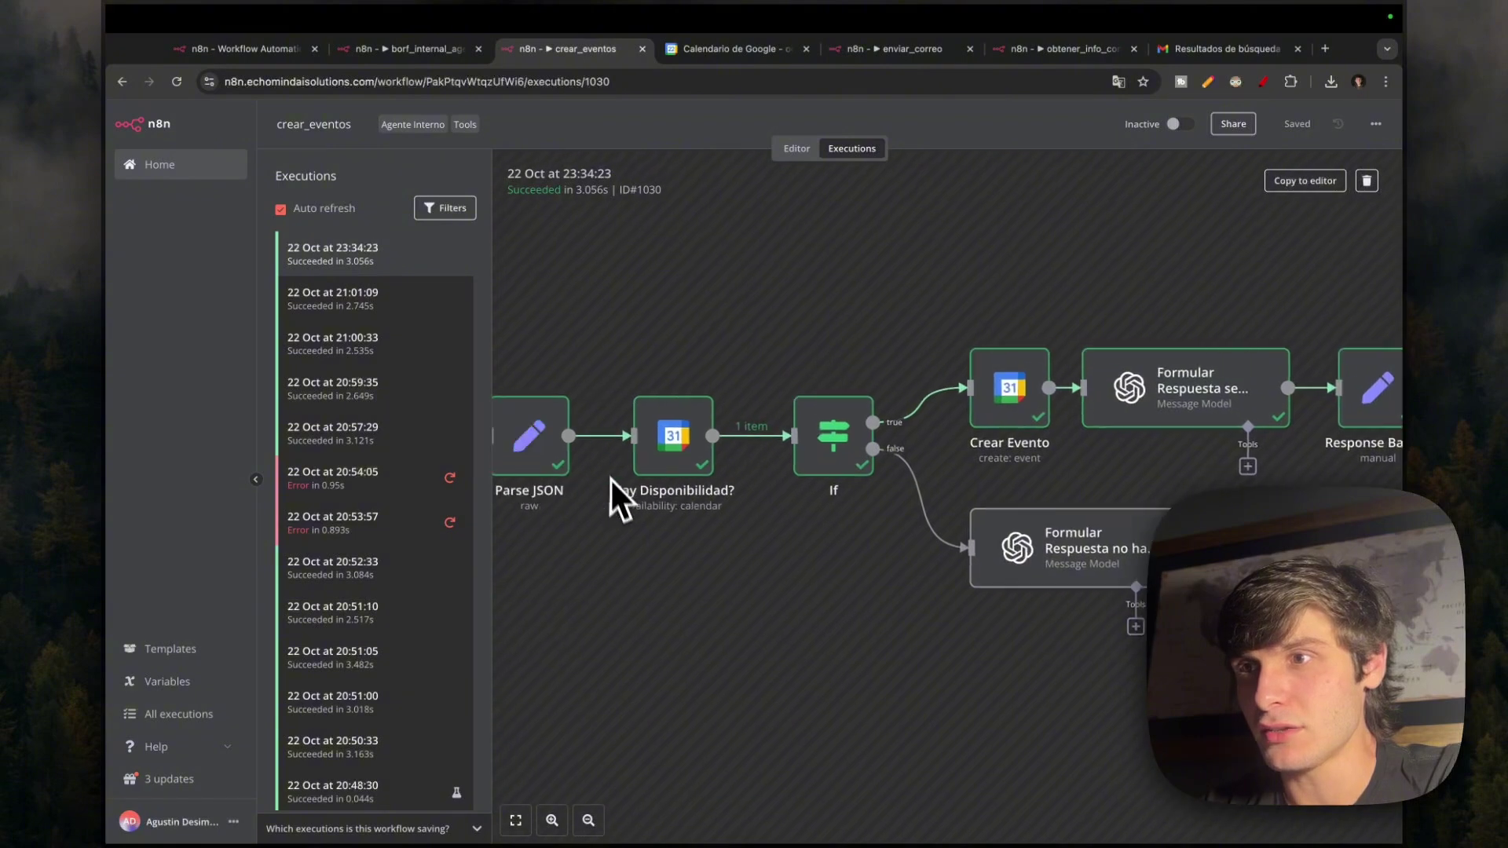
pyautogui.hscroll(-3, 616, 498)
pyautogui.hscroll(3, 762, 471)
pyautogui.hscroll(2, 774, 456)
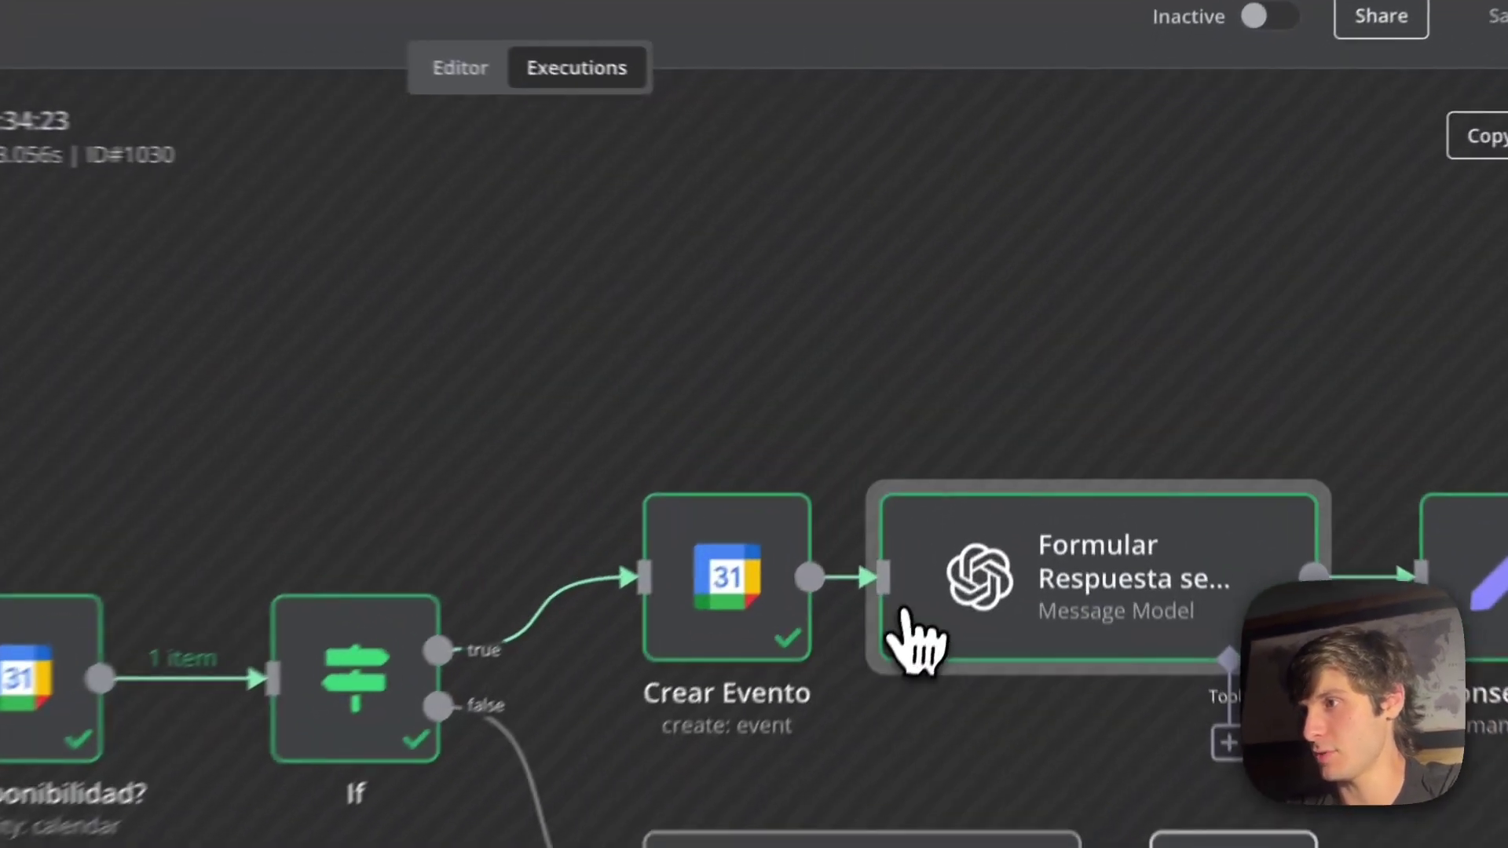
# Inspect the Formular Respuesta node's details in crear_eventos
pyautogui.doubleClick(1013, 420)
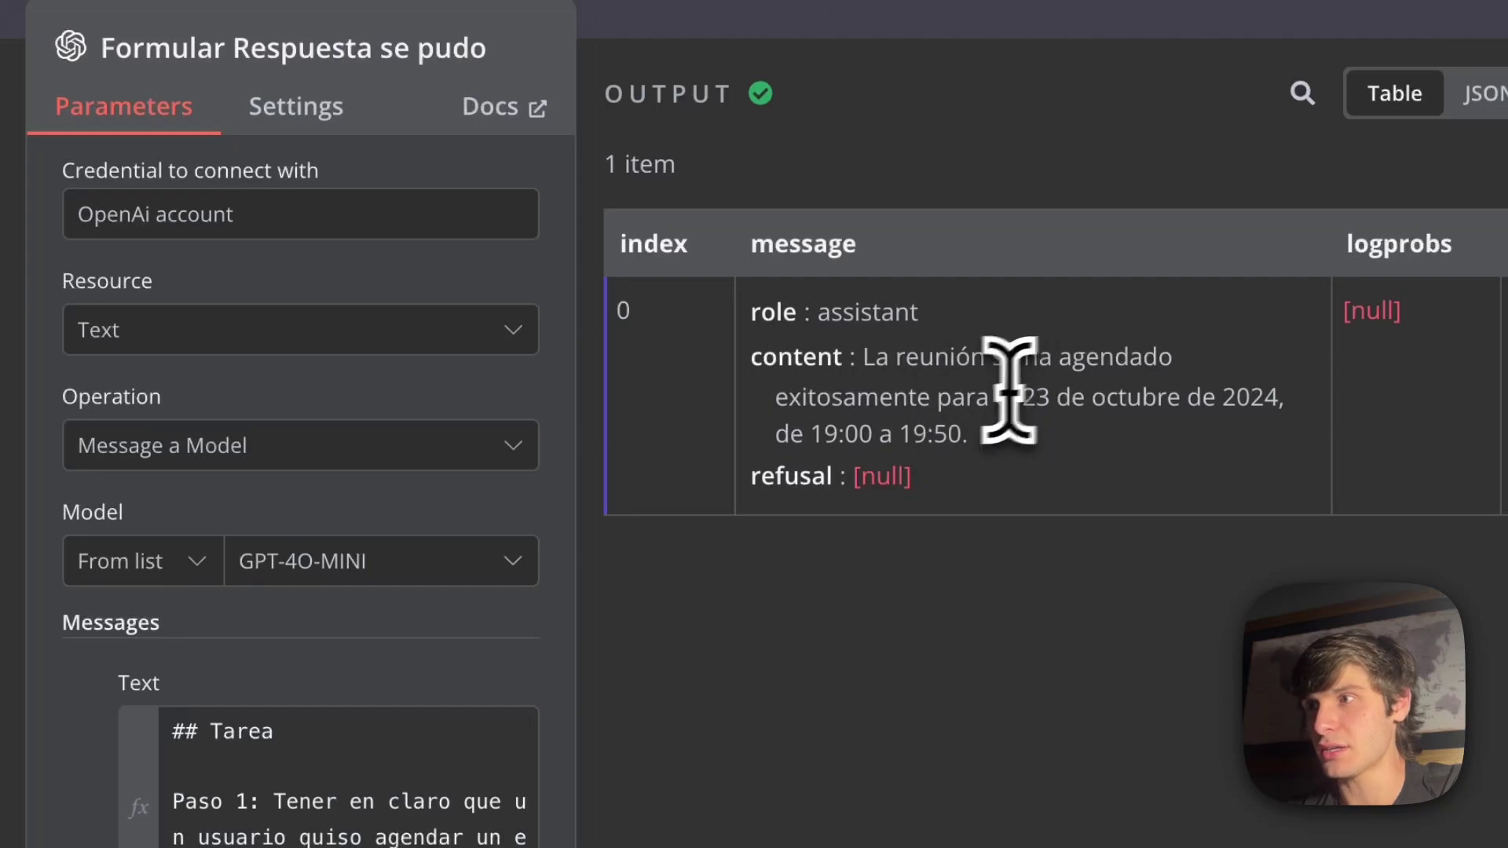
pyautogui.press('Escape')
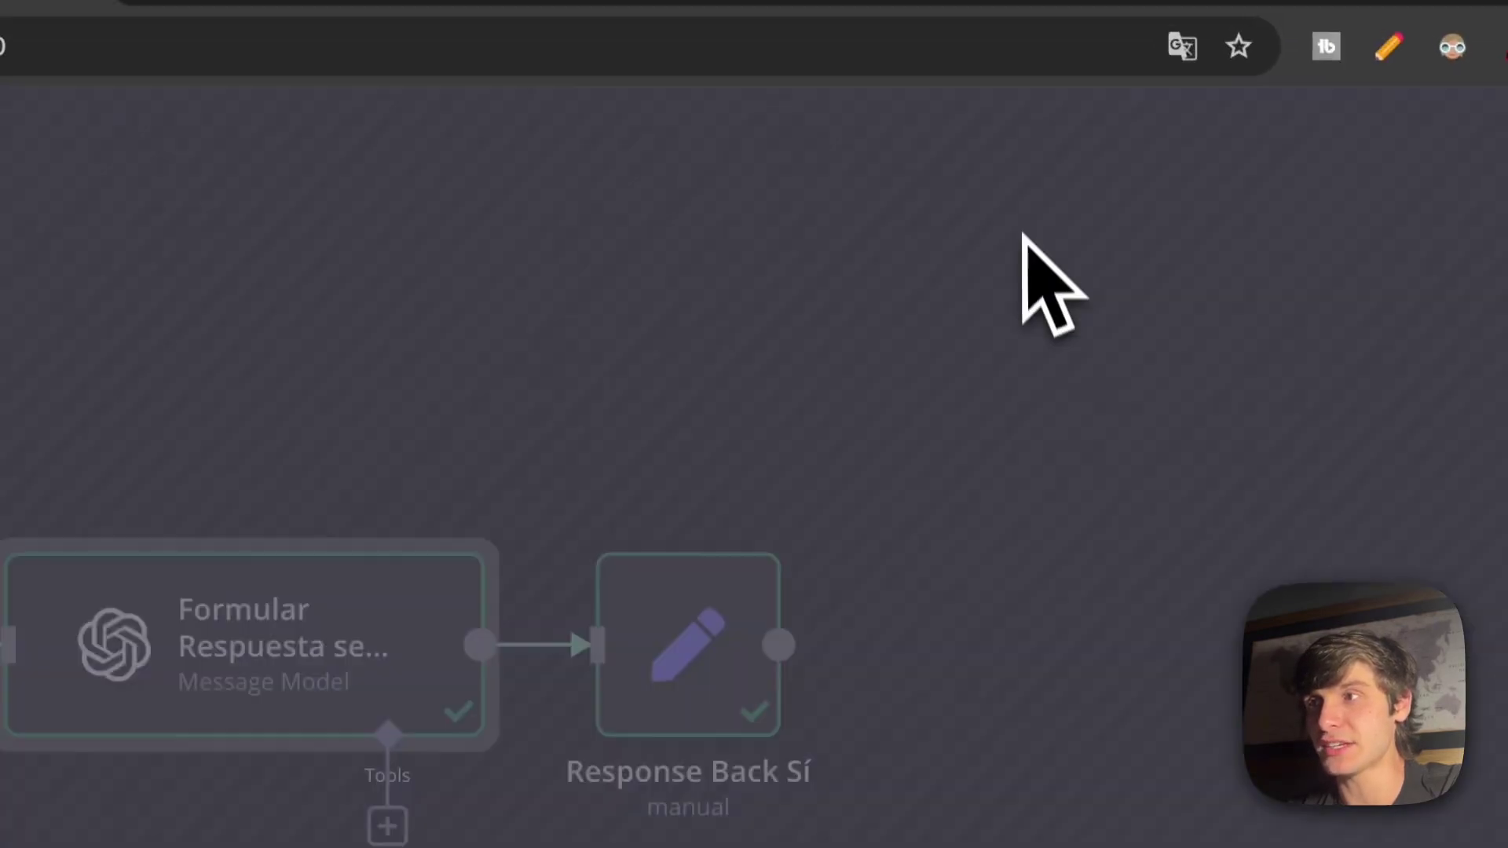
pyautogui.hscroll(-5, 809, 691)
pyautogui.hscroll(-5, 925, 691)
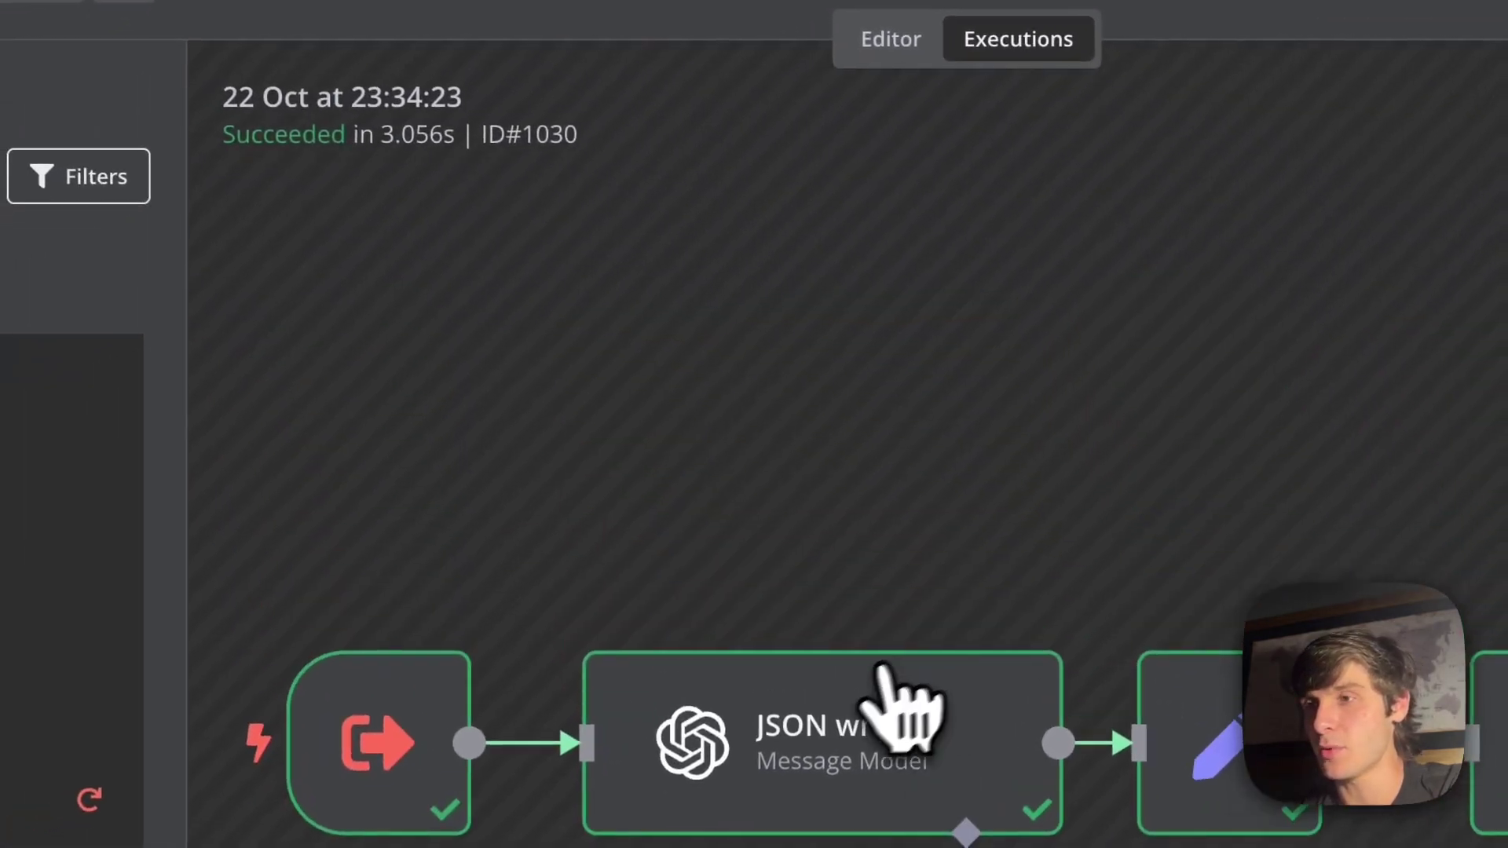
# Review the JSON writer's input query, highlighting the guest email part
pyautogui.doubleClick(781, 756)
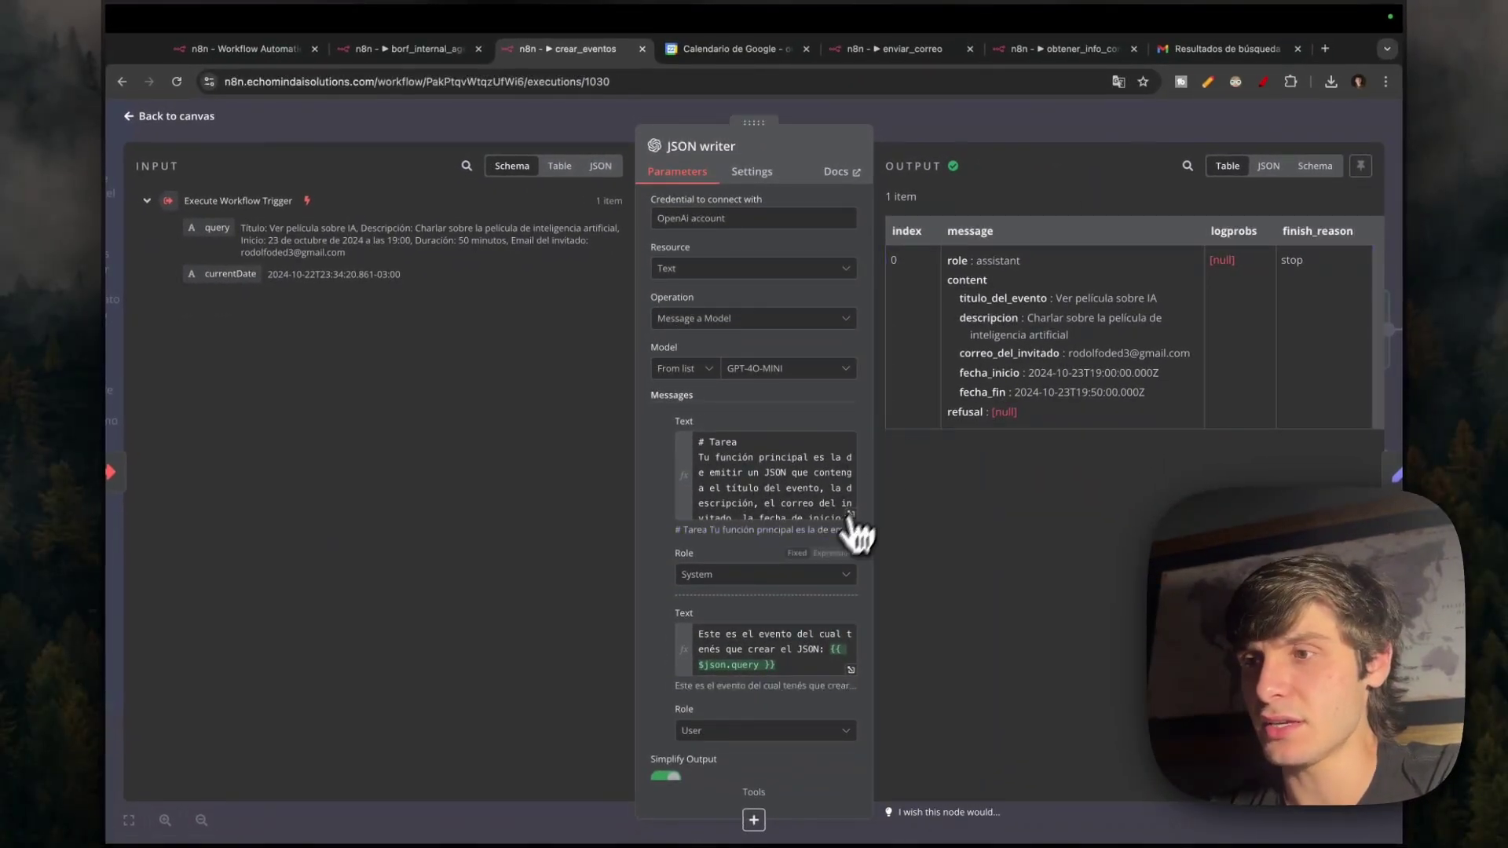
pyautogui.scroll(-2, 790, 596)
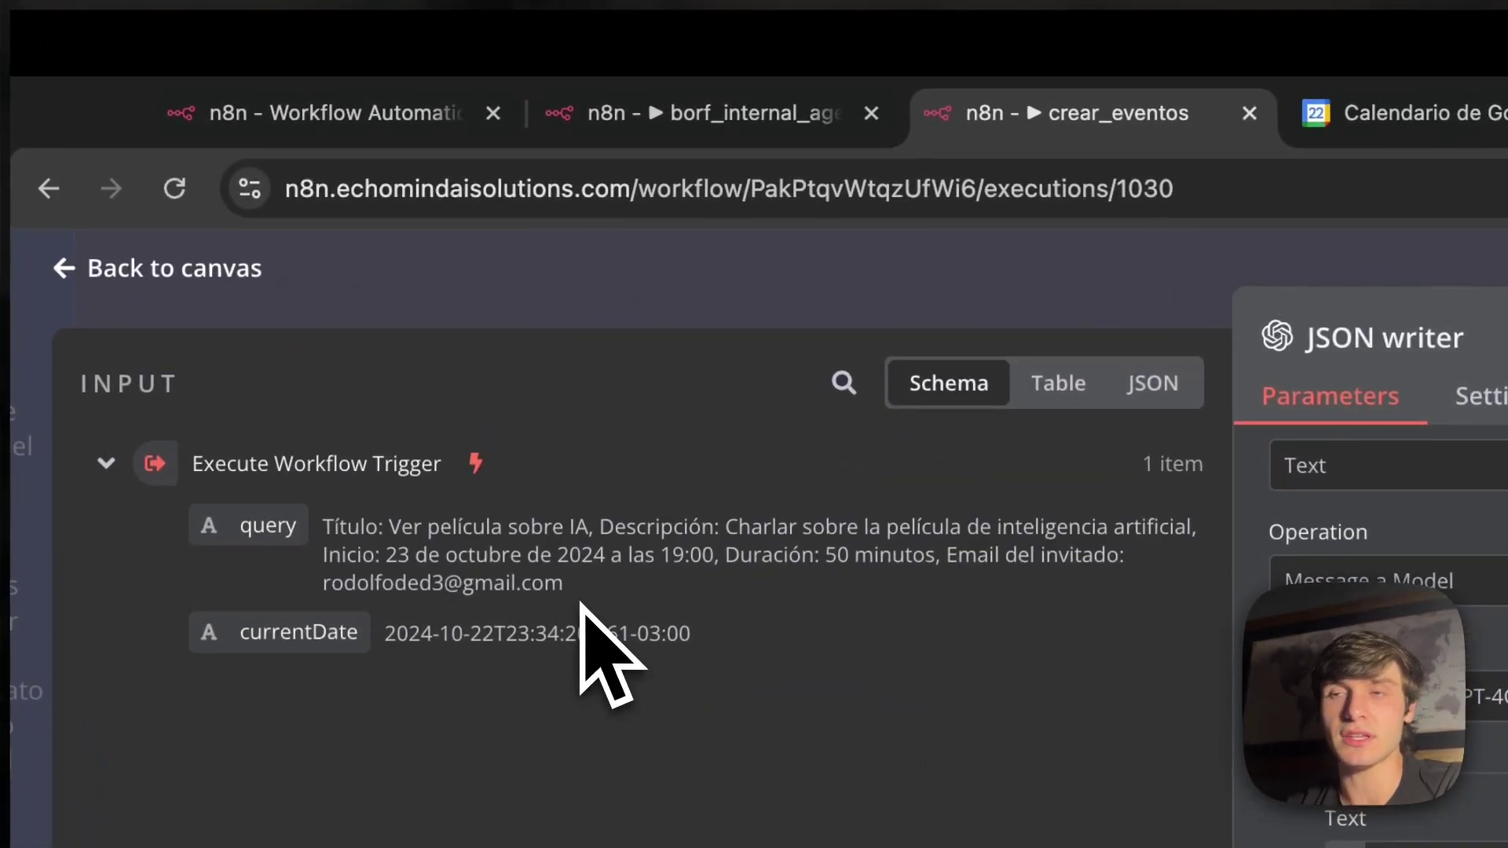
pyautogui.hotkey('ctrl', 'shift', 'Tab')
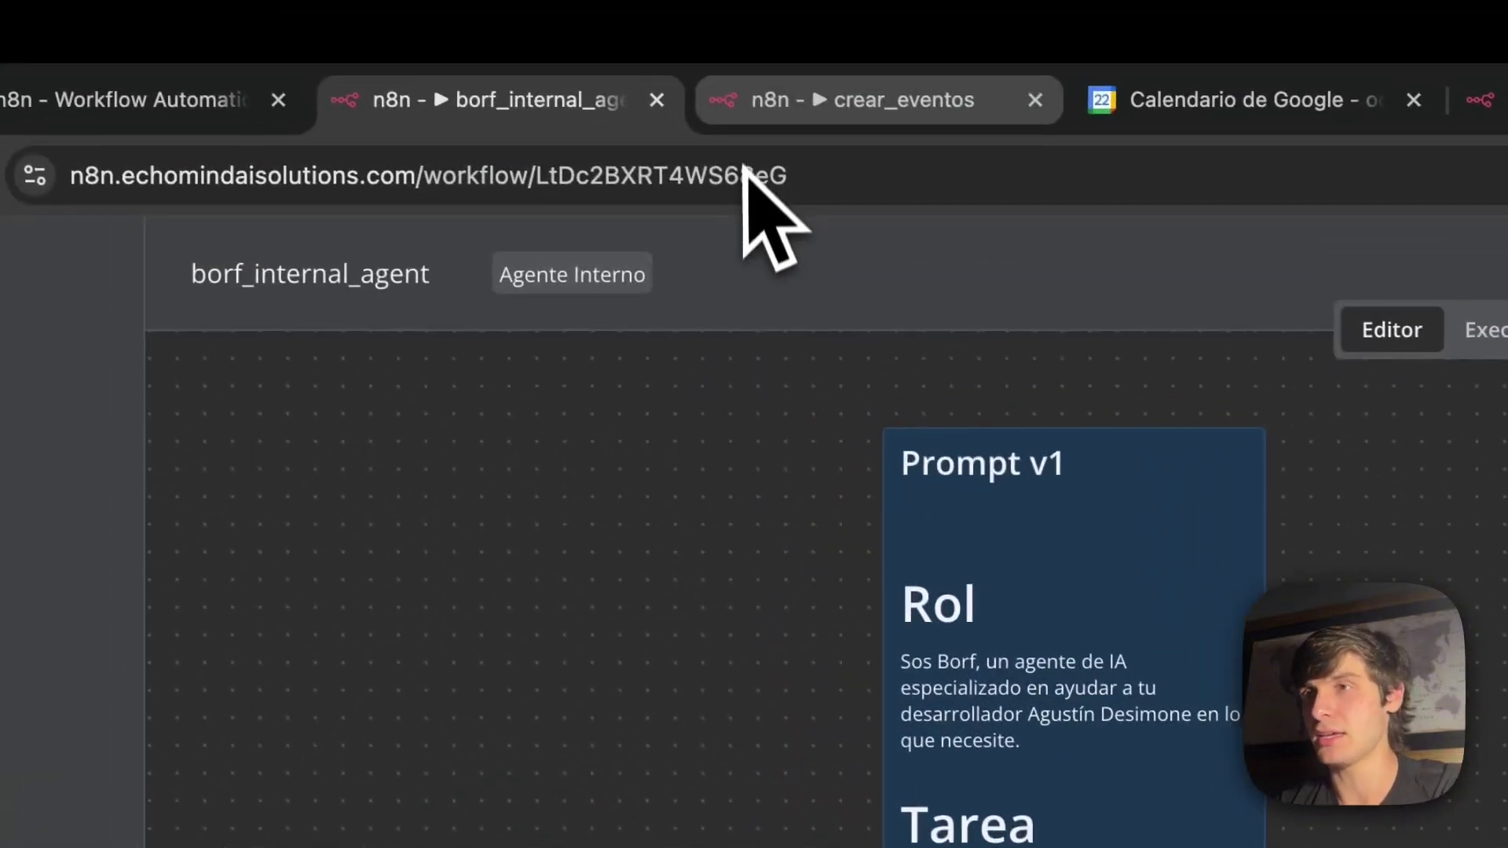
pyautogui.click(759, 118)
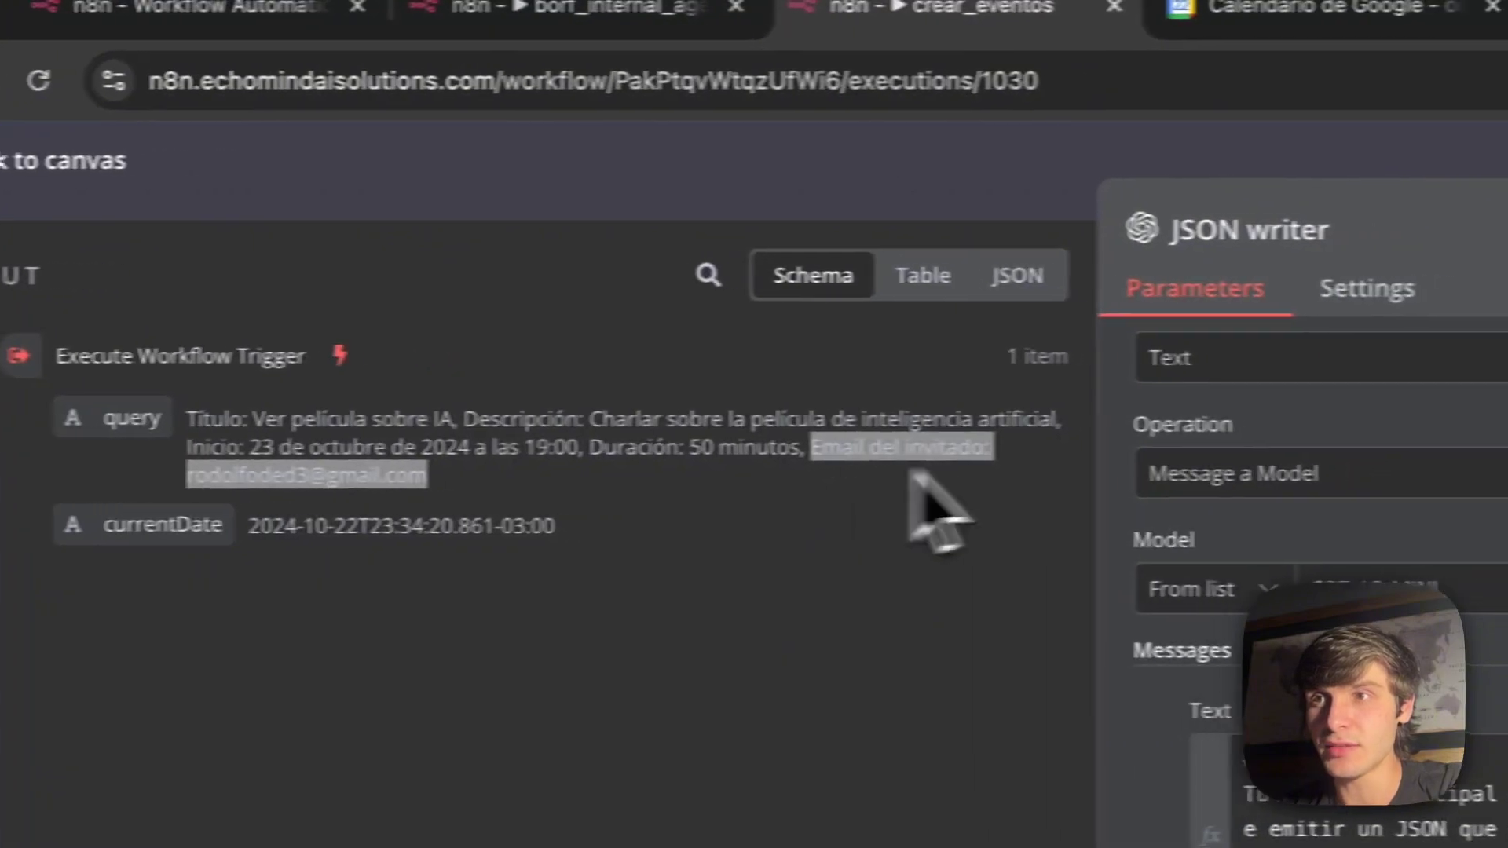
pyautogui.moveTo(938, 447); pyautogui.dragTo(483, 483)
pyautogui.click(608, 477)
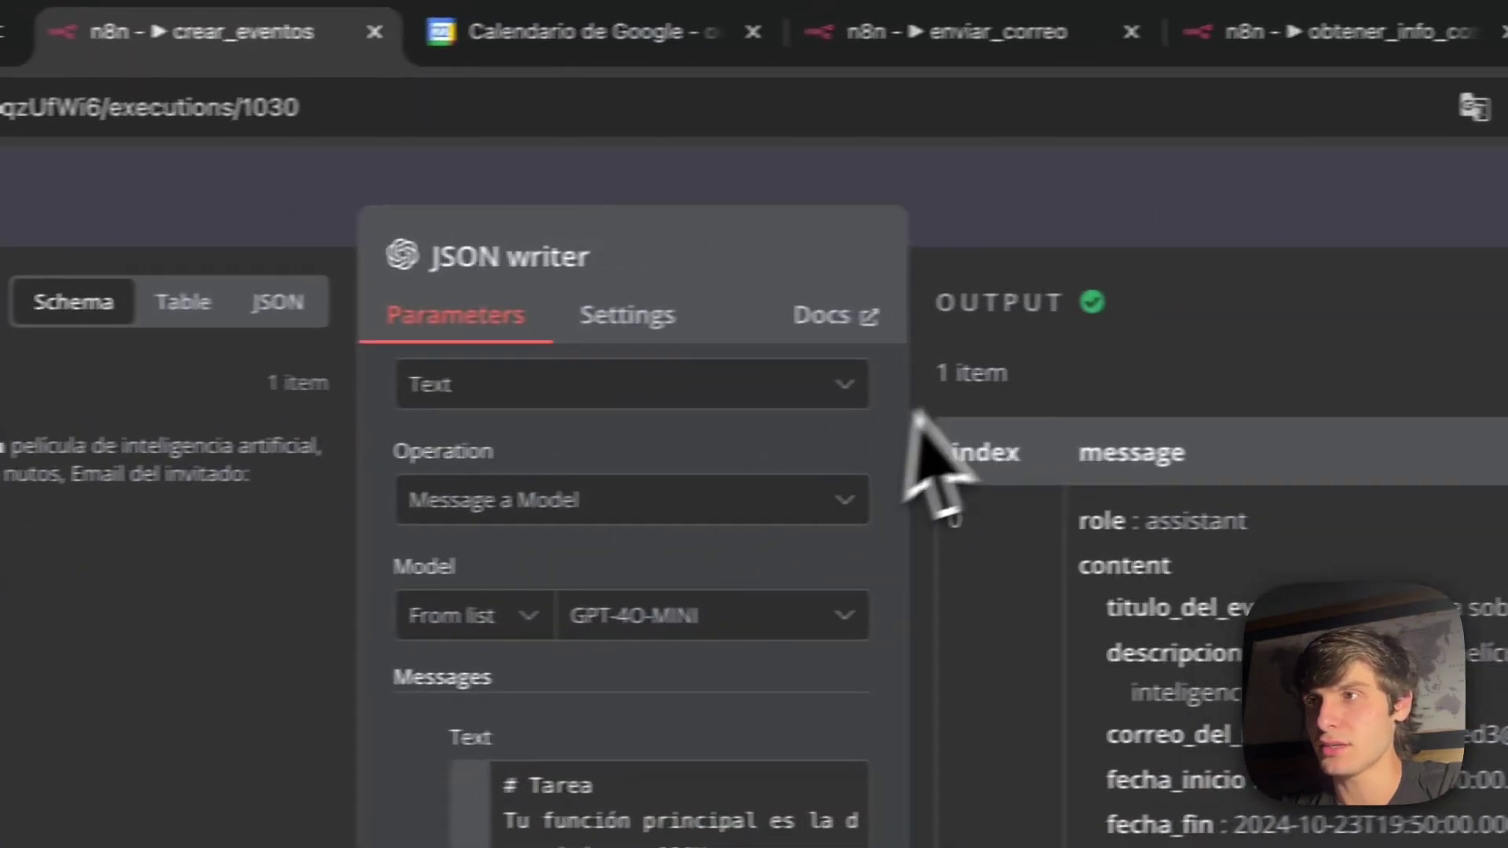
pyautogui.press('Escape')
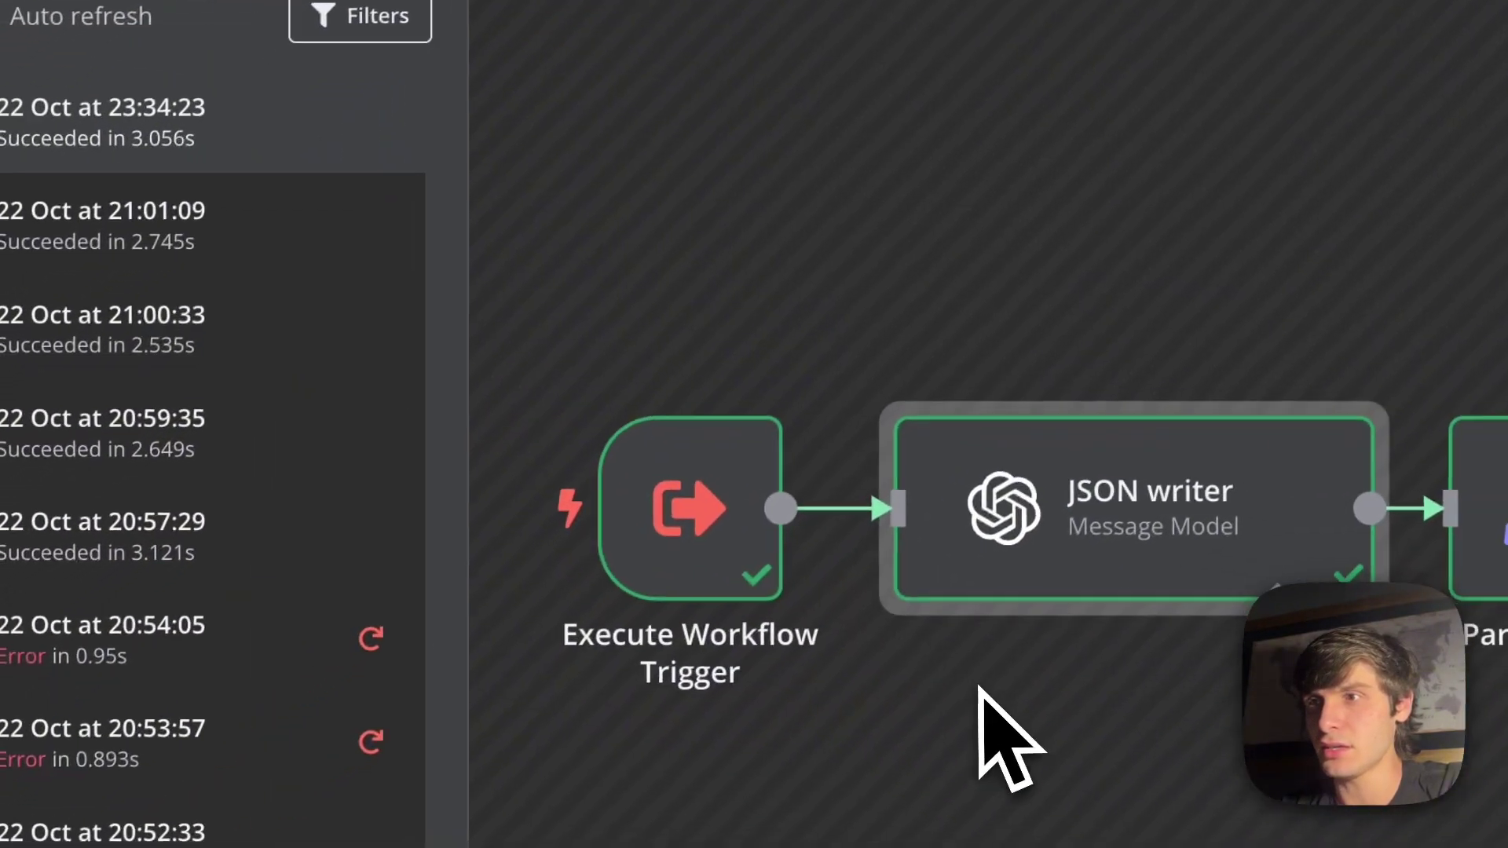
# Check the query field in the Execute Workflow Trigger node's output
pyautogui.doubleClick(754, 550)
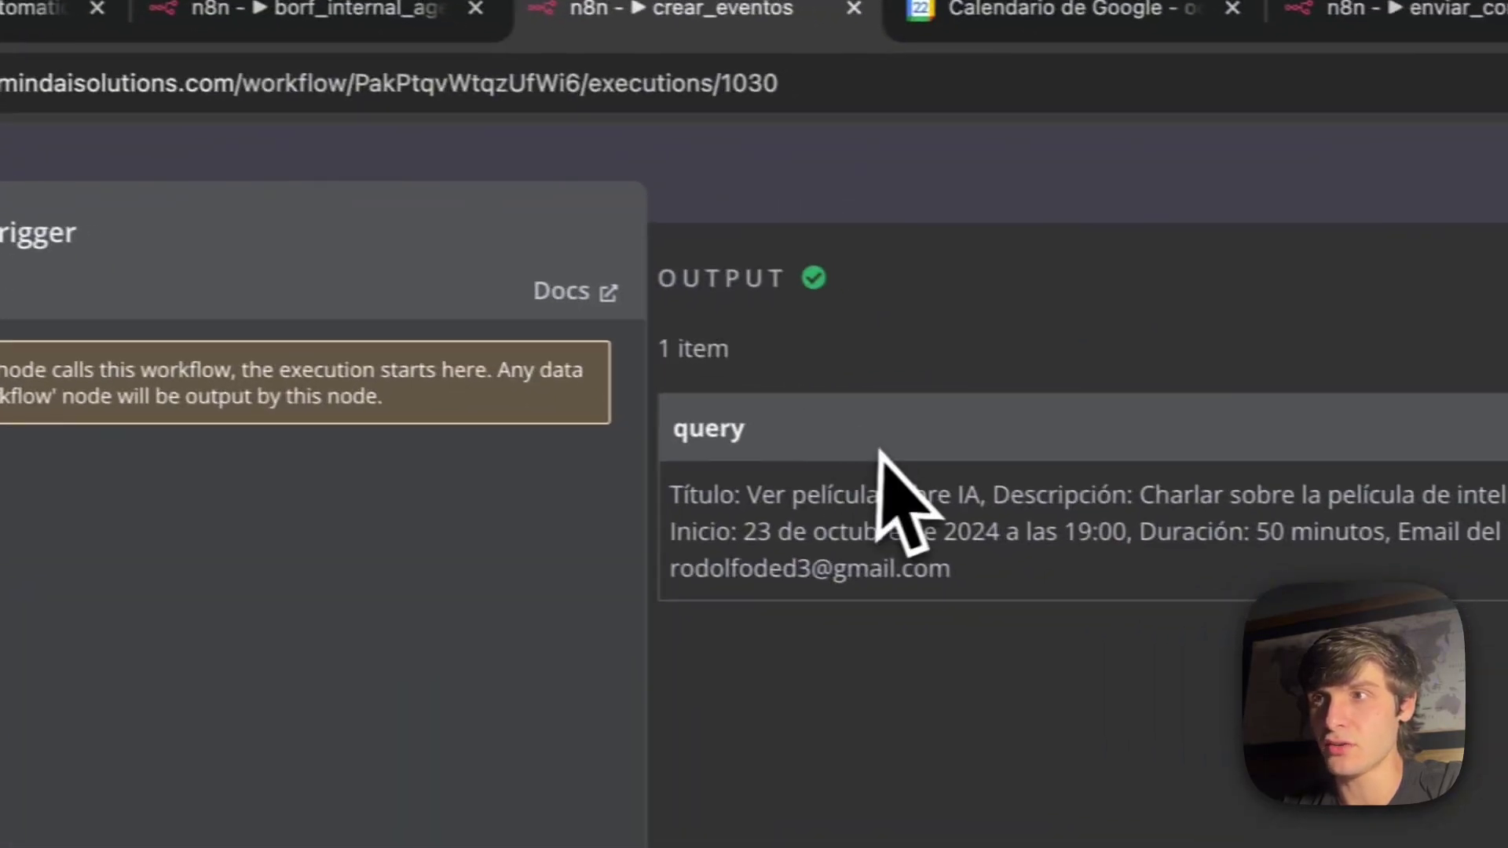
pyautogui.doubleClick(708, 425)
pyautogui.press('Escape')
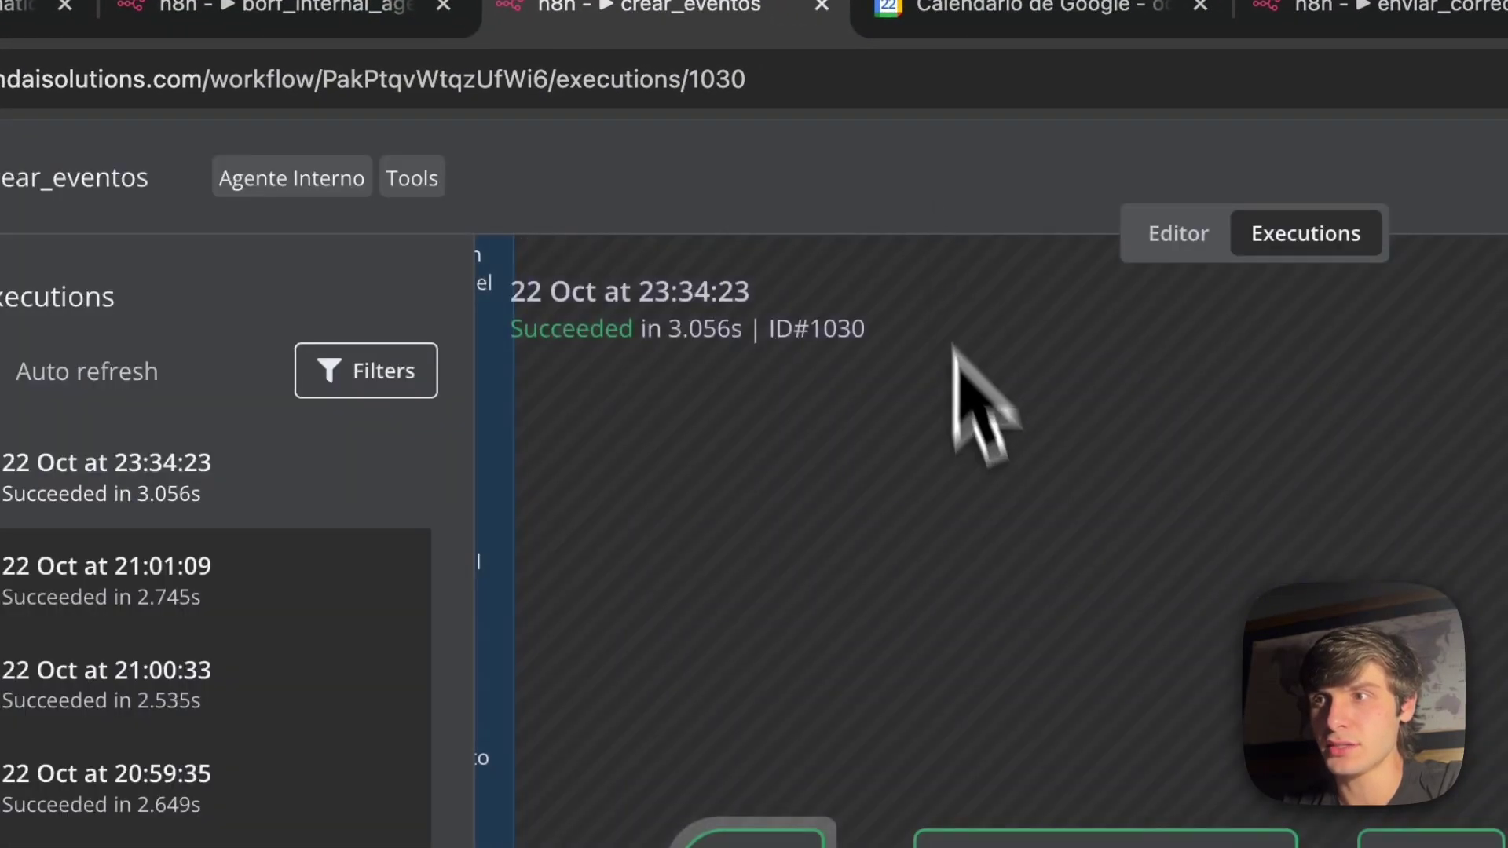
# Preview the JSON writer's {{ $json.query }} user message expression, then return to borf_internal_agent
pyautogui.doubleClick(768, 421)
pyautogui.scroll(-2, 754, 542)
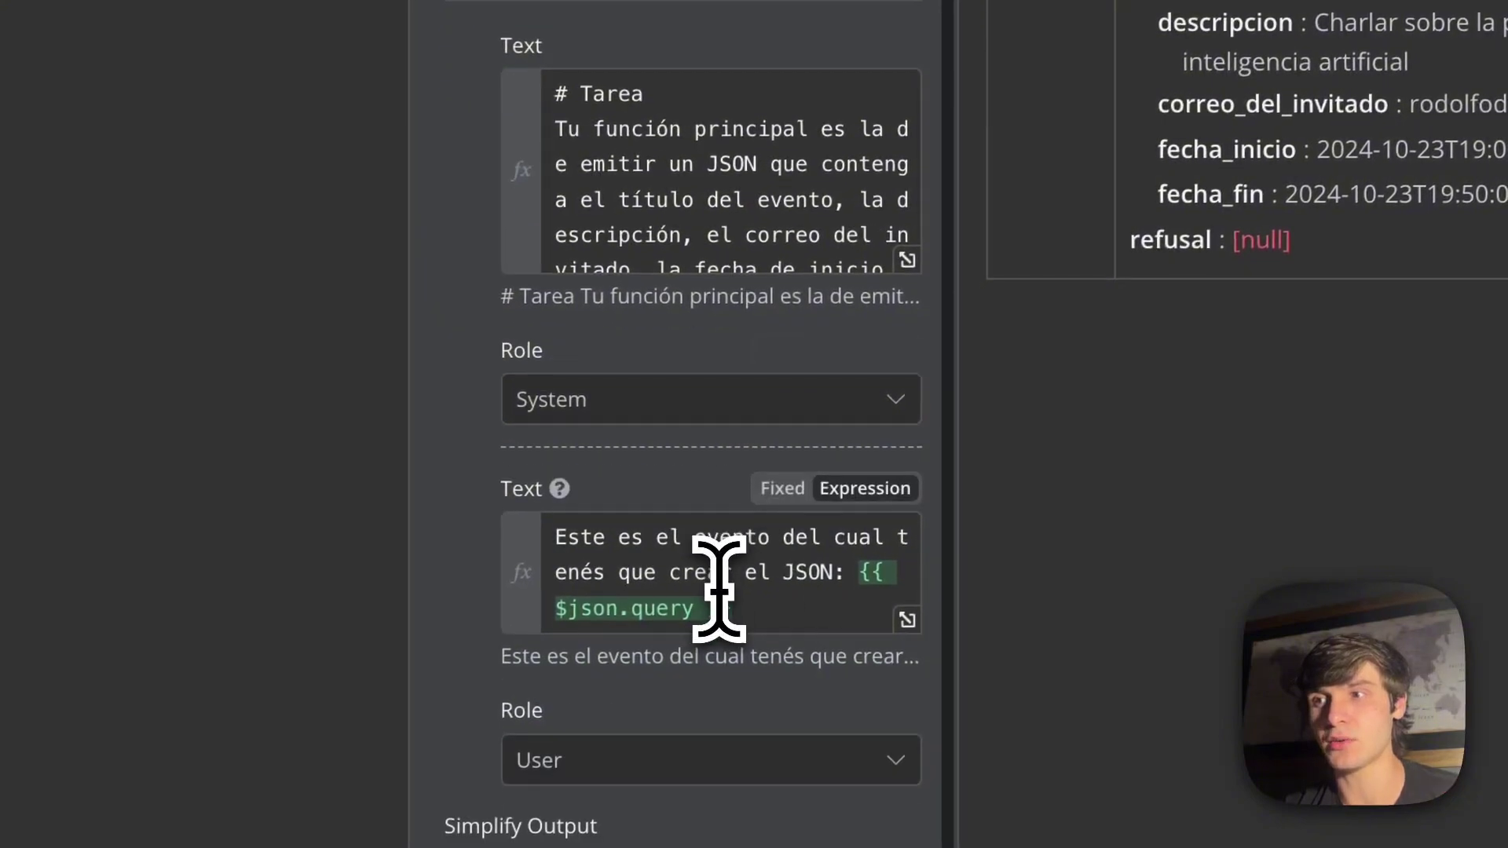
pyautogui.click(724, 620)
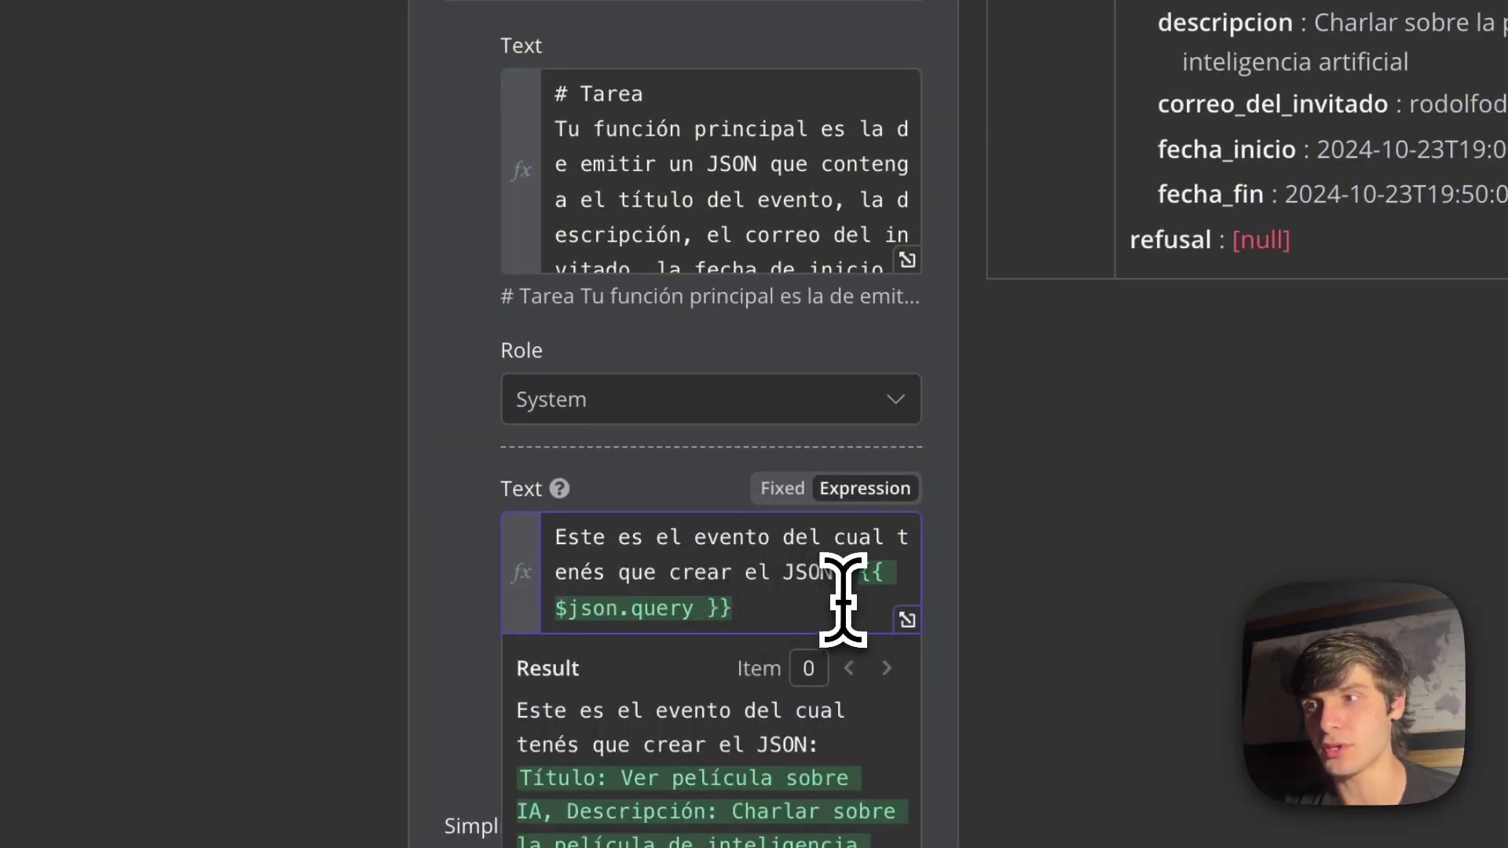
pyautogui.moveTo(723, 609); pyautogui.dragTo(833, 591)
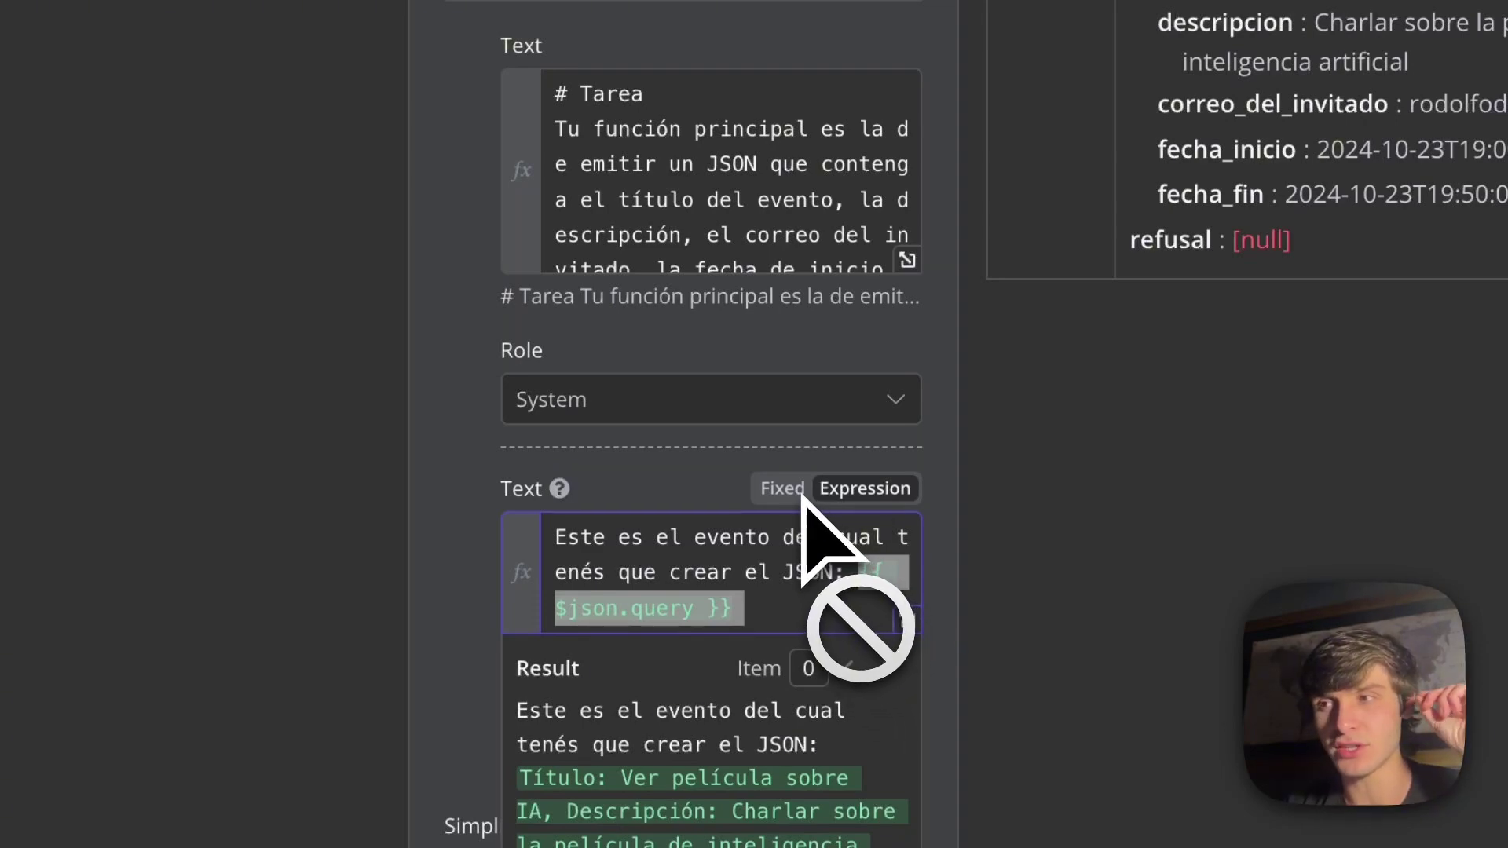
pyautogui.moveTo(803, 498); pyautogui.dragTo(791, 497)
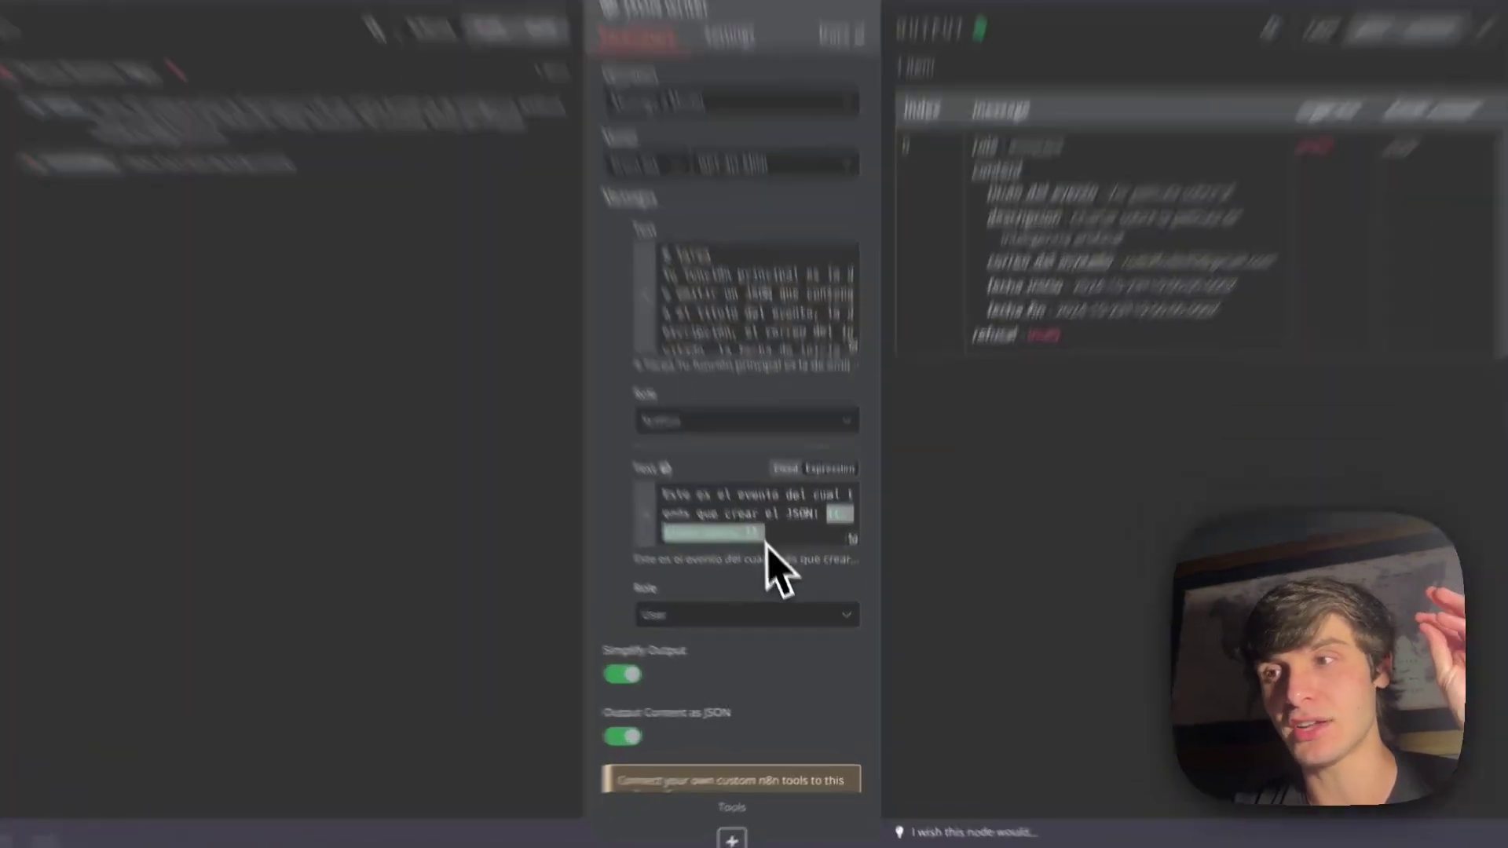
pyautogui.click(769, 542)
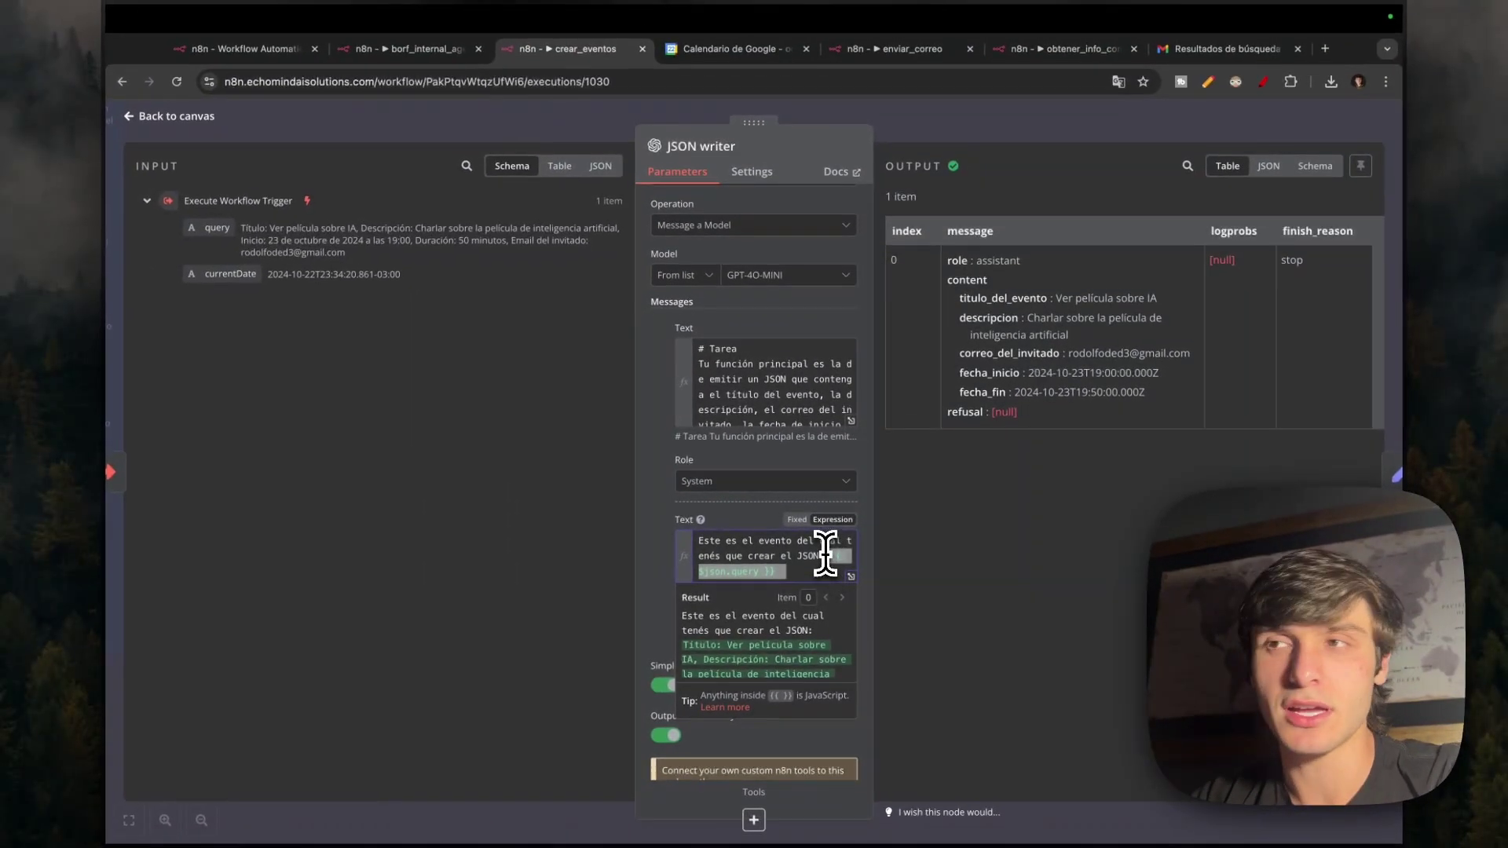
pyautogui.click(405, 49)
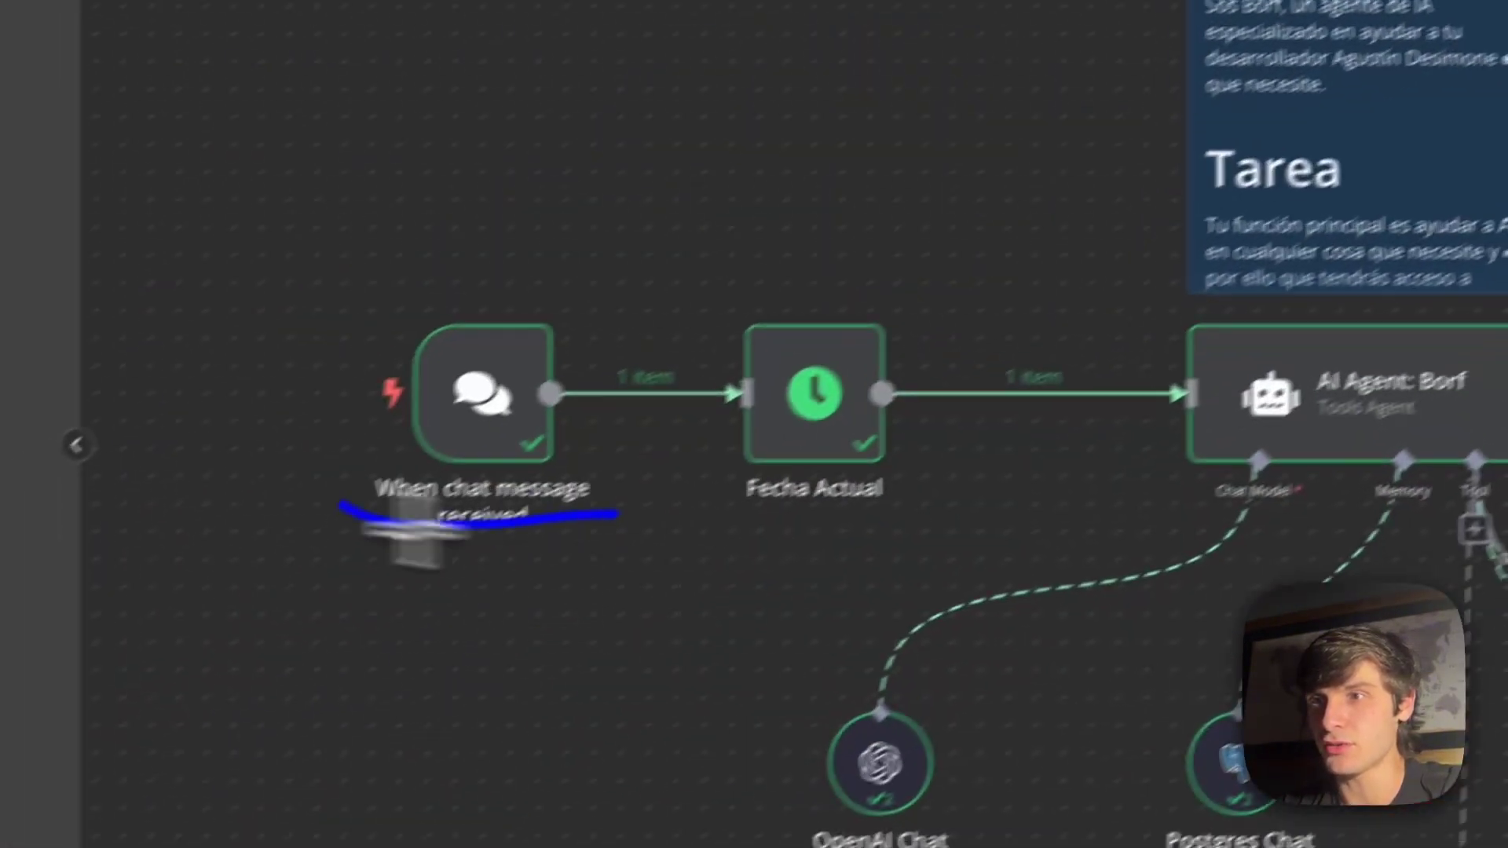
# Mark the chat trigger, Fecha Actual and AI Agent nodes on the borf_internal_agent canvas
pyautogui.moveTo(621, 358); pyautogui.dragTo(690, 475)
pyautogui.moveTo(784, 471); pyautogui.dragTo(1026, 297)
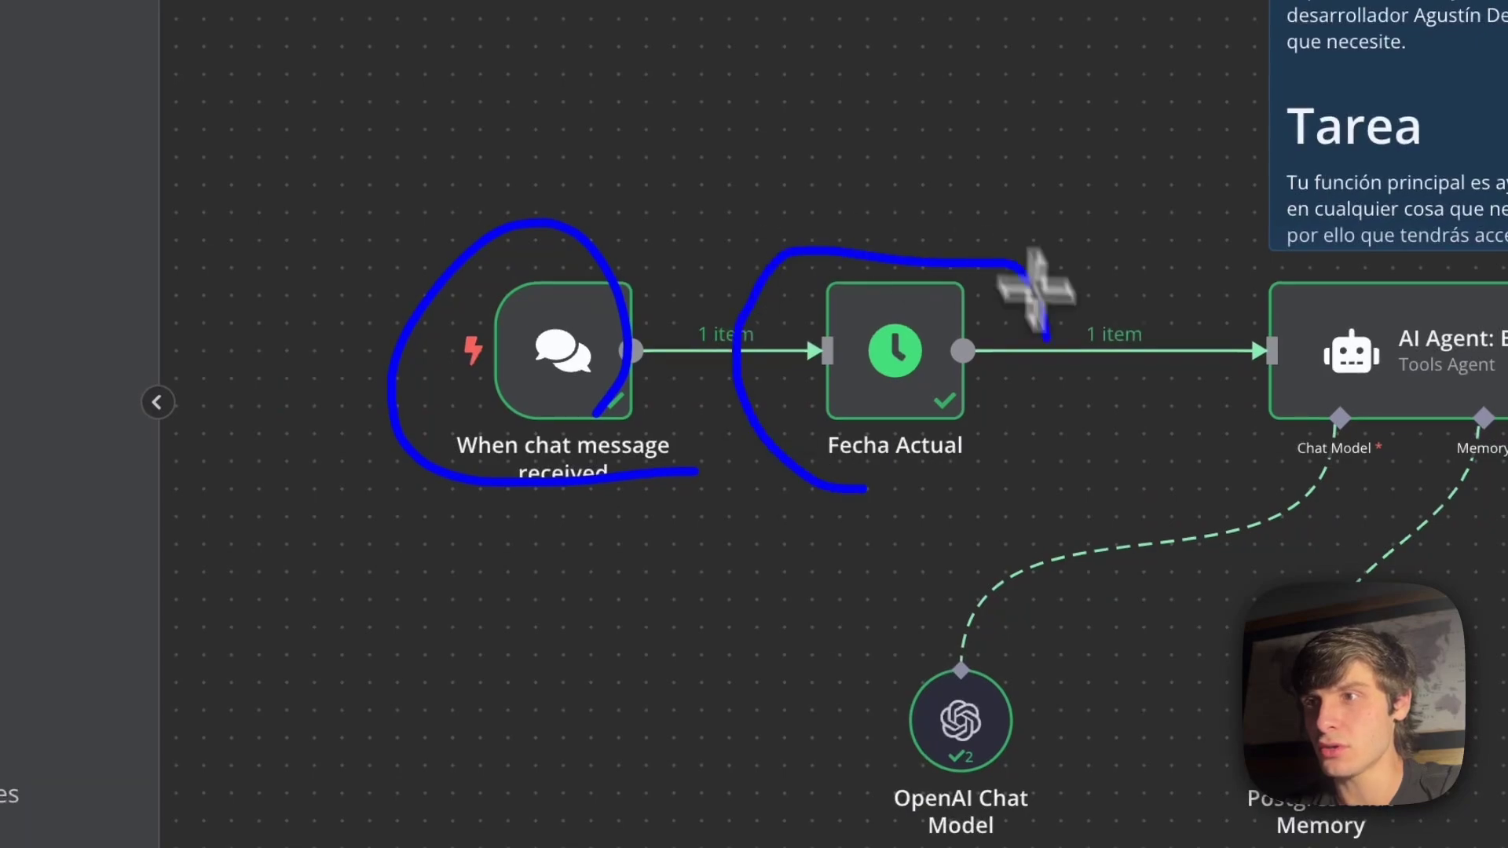
pyautogui.moveTo(808, 579)
pyautogui.mouseDown()
pyautogui.moveTo(860, 110)
pyautogui.moveTo(699, 307)
pyautogui.mouseUp()
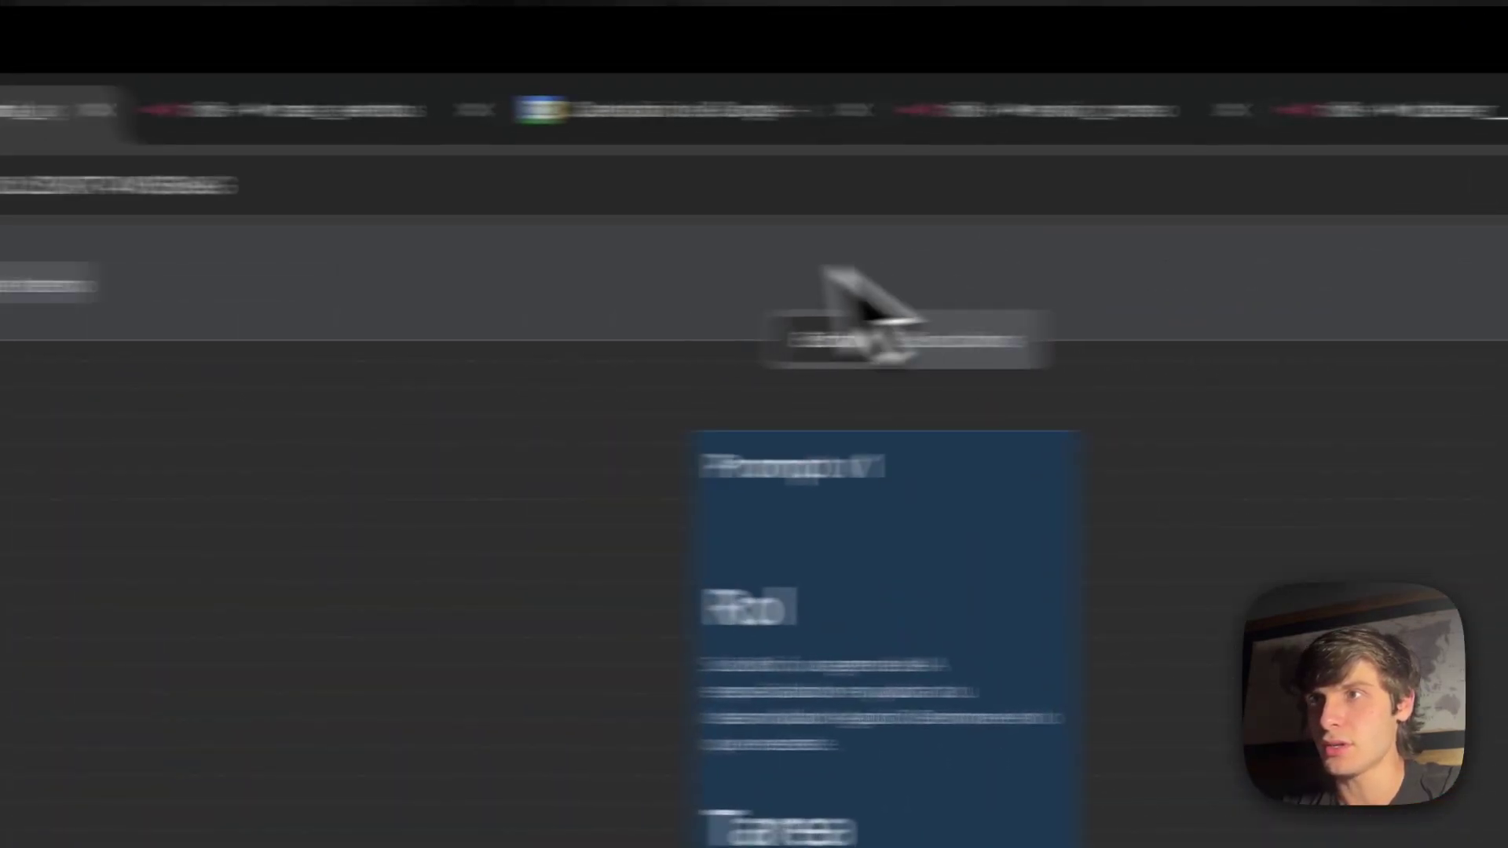
# In crear_eventos' JSON writer, select the {{ $json.query }} expression and dismiss its preview
pyautogui.click(731, 158)
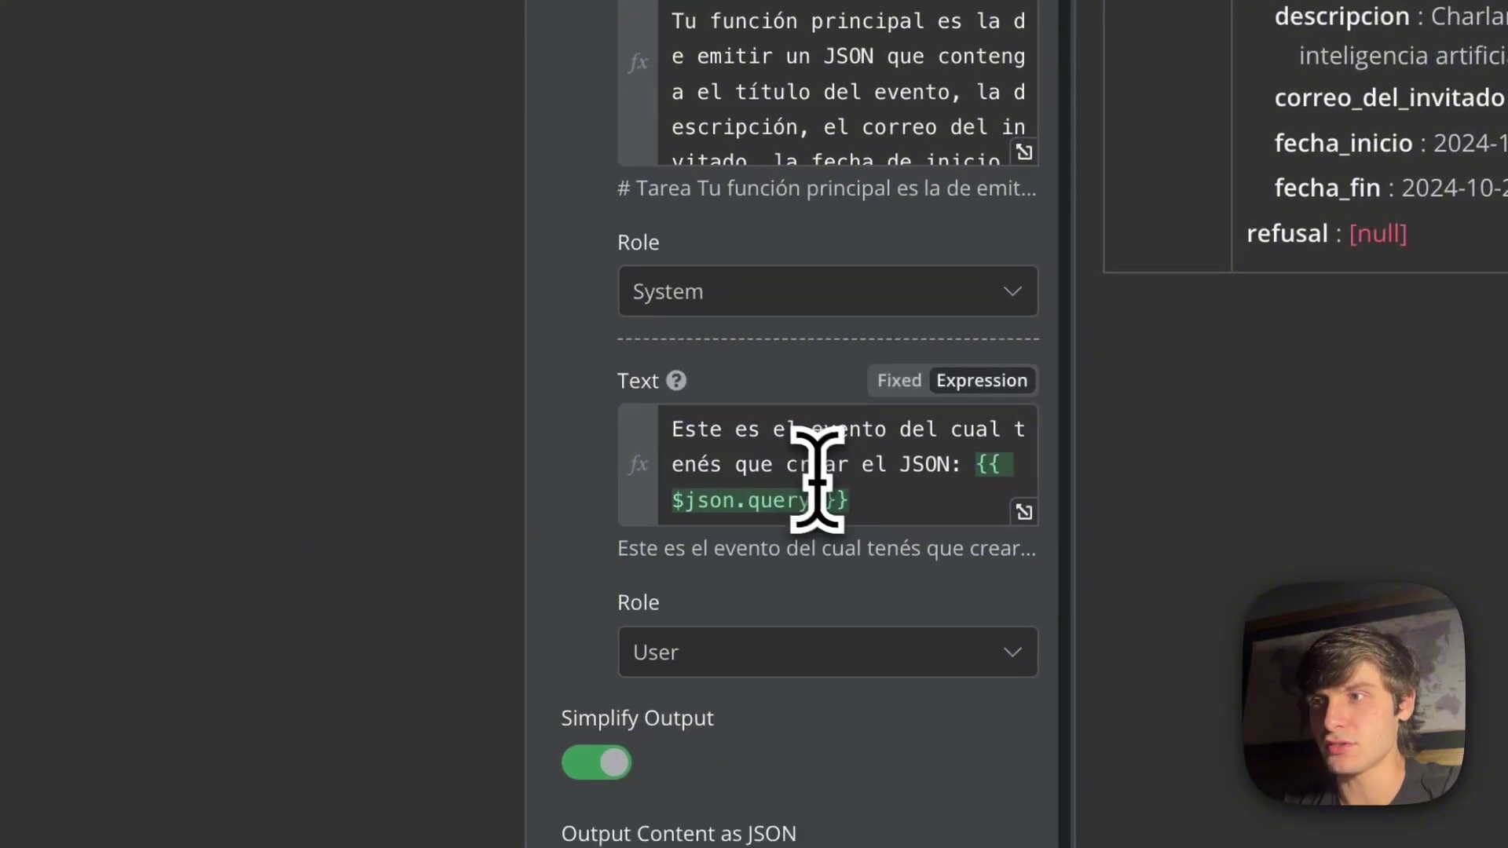
pyautogui.moveTo(872, 502); pyautogui.dragTo(899, 483)
pyautogui.click(921, 483)
pyautogui.scroll(1, 918, 479)
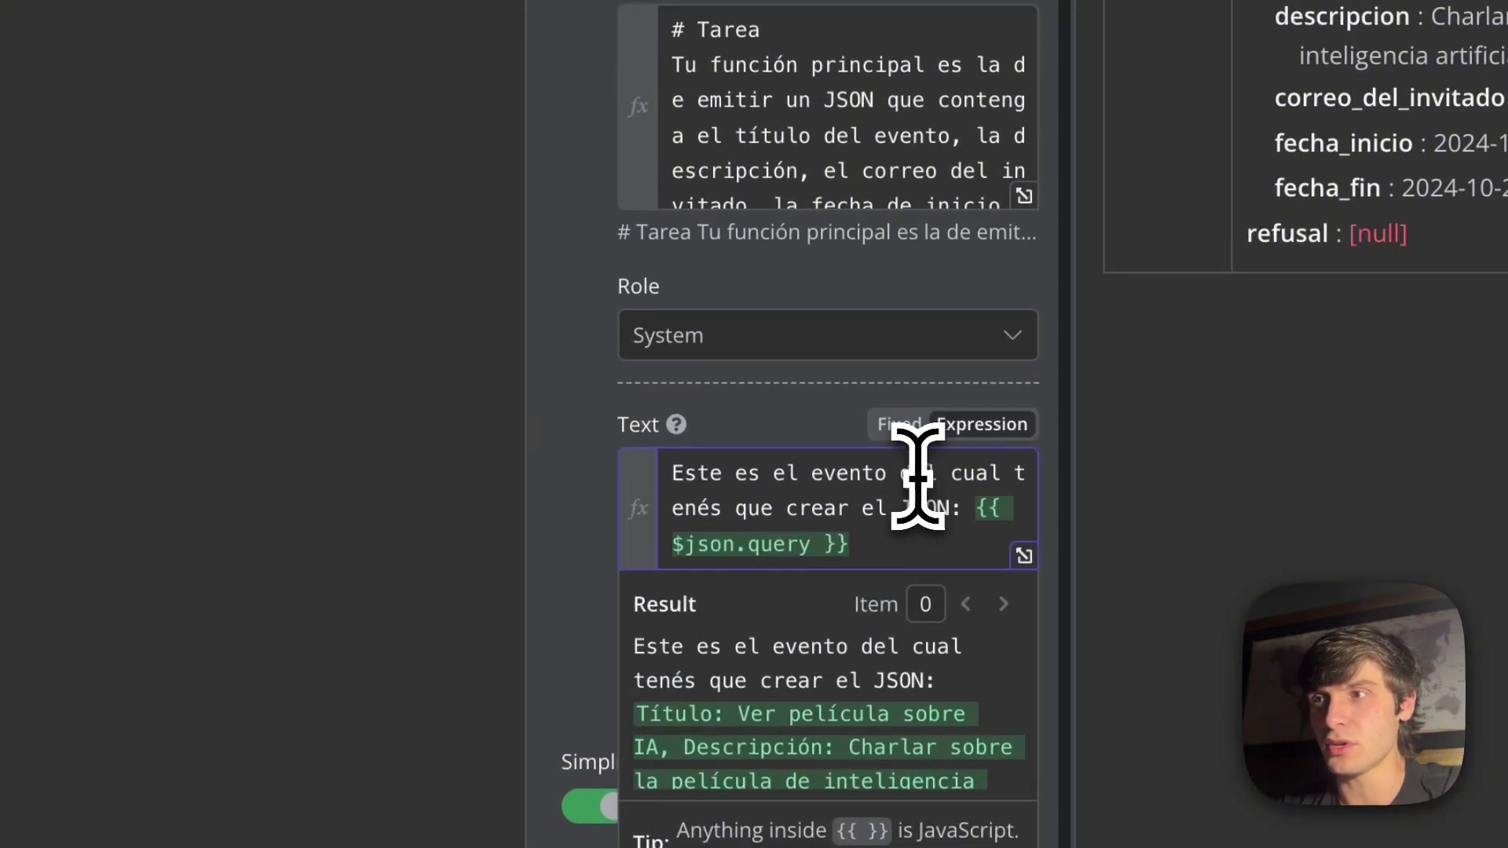
pyautogui.click(585, 369)
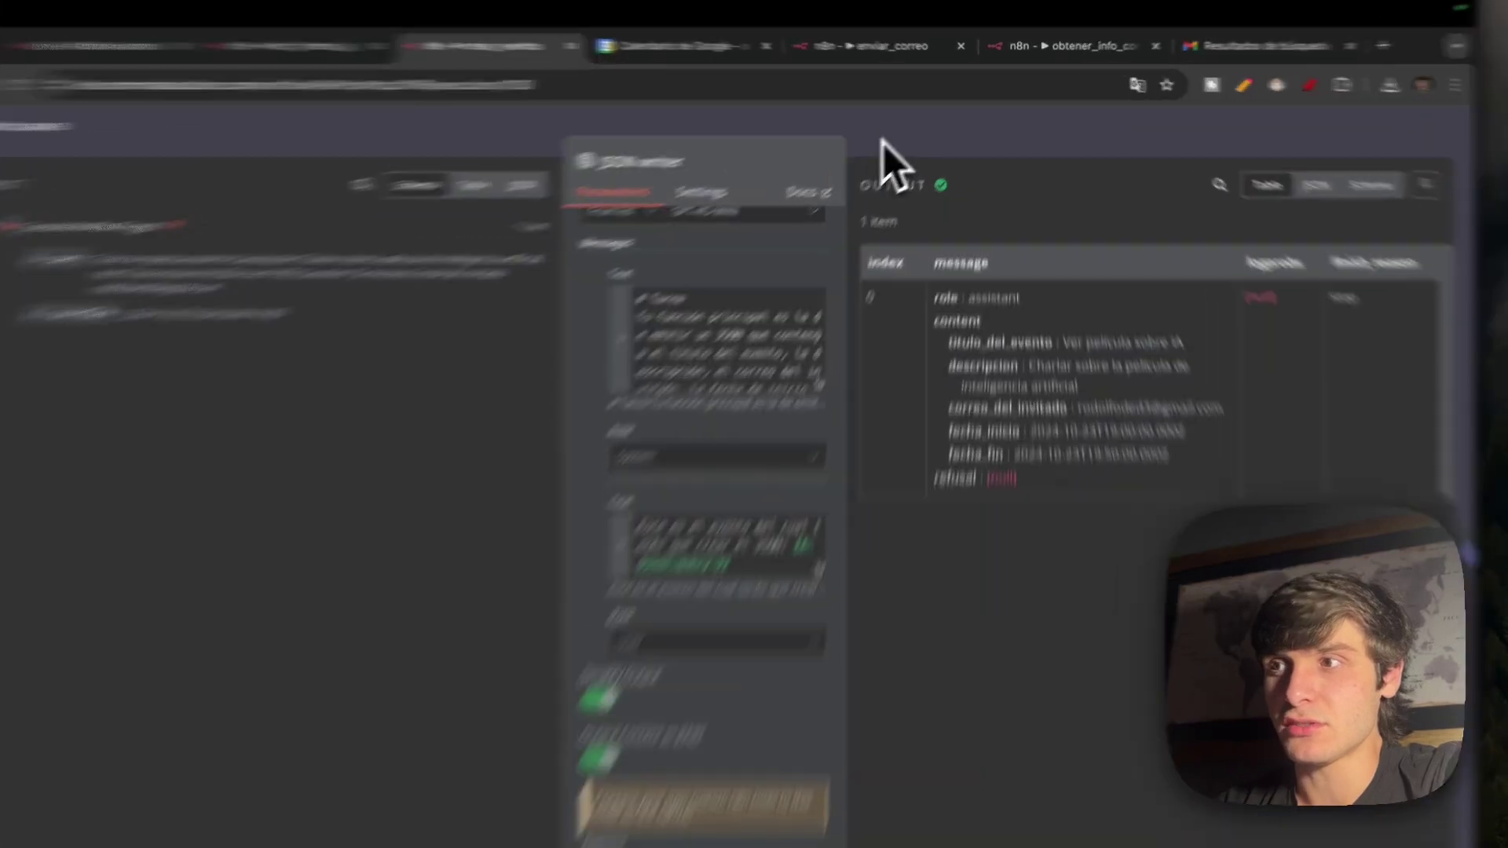
# Close the JSON writer details and underline the node chain with three annotation lines
pyautogui.press('Escape')
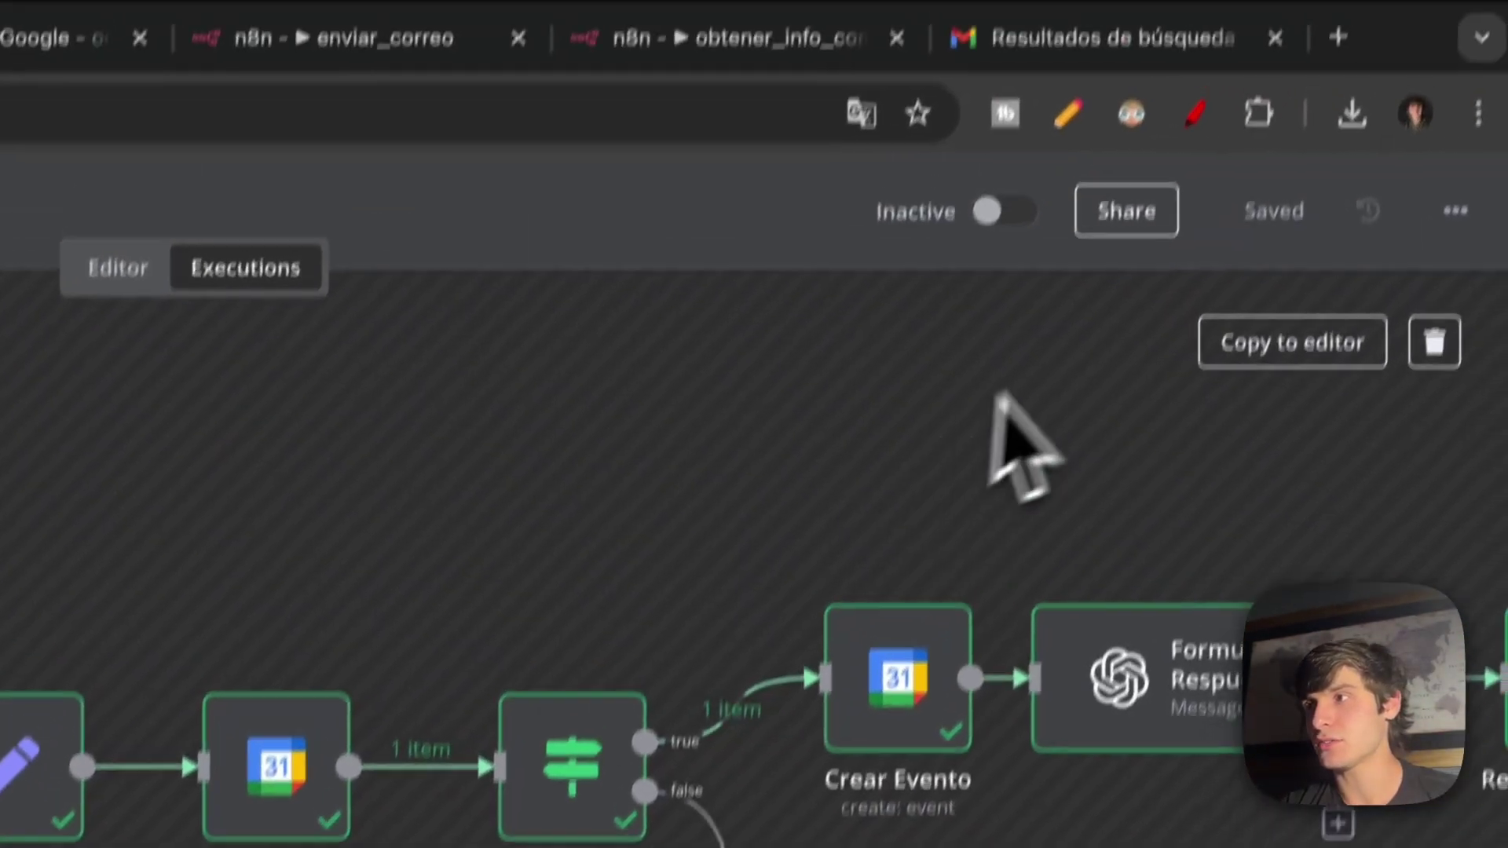
pyautogui.click(1220, 8)
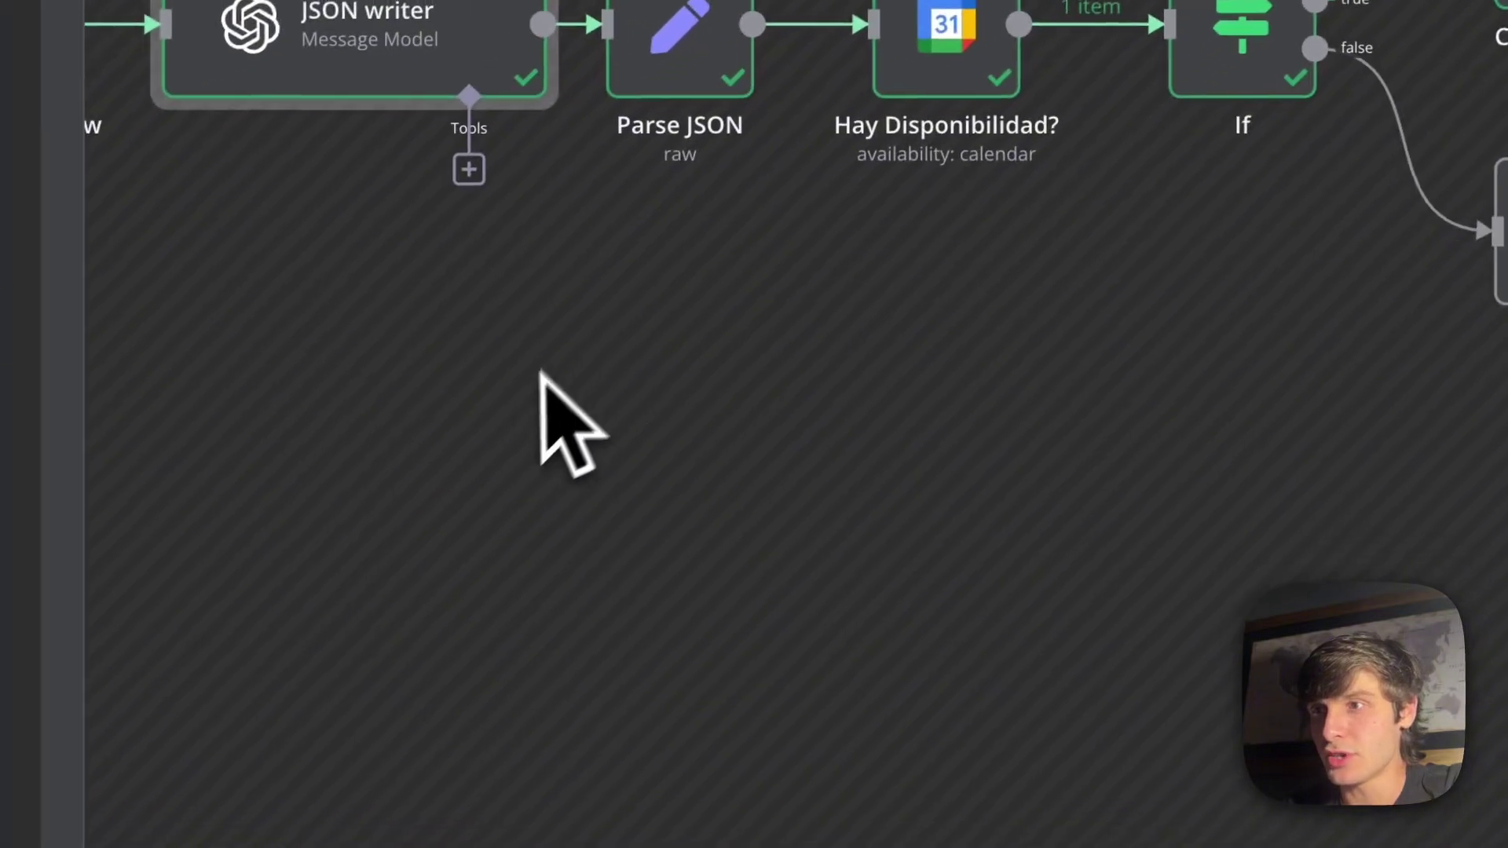
pyautogui.moveTo(365, 311); pyautogui.dragTo(1161, 311)
pyautogui.moveTo(368, 370); pyautogui.dragTo(1228, 375)
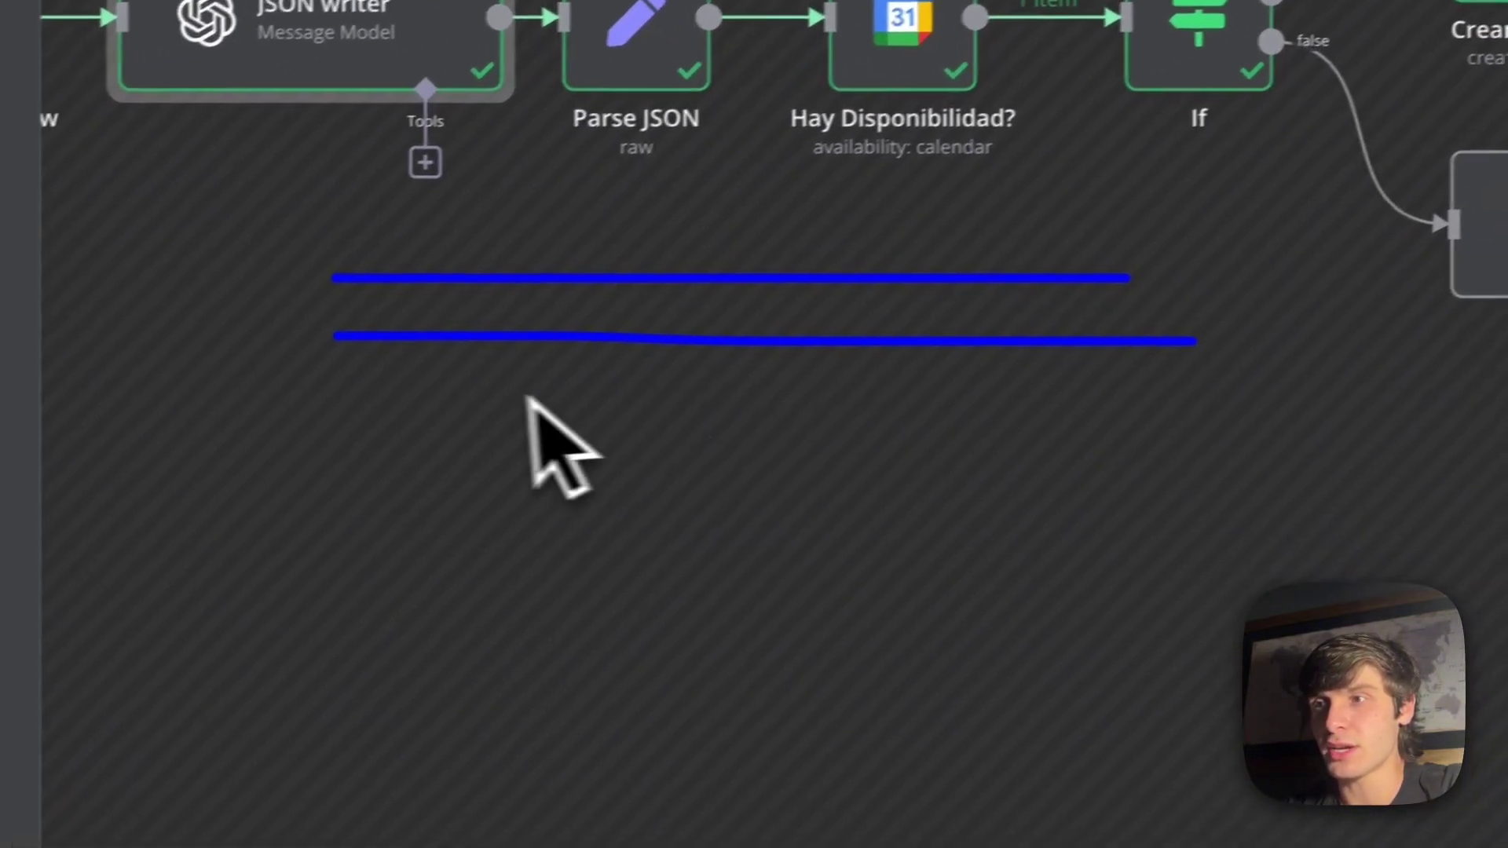
pyautogui.moveTo(336, 397); pyautogui.dragTo(1268, 400)
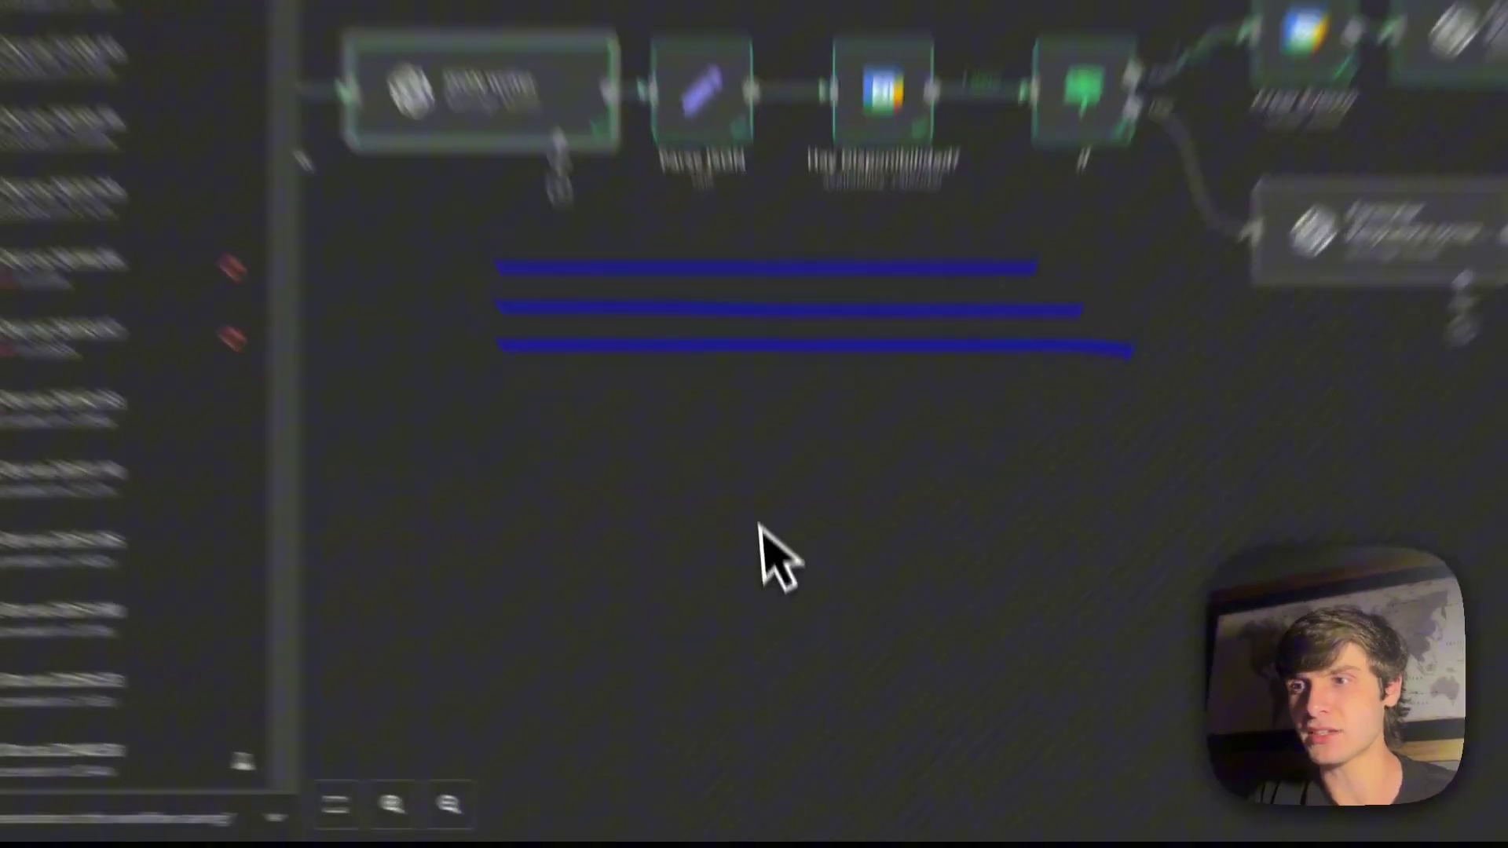
# Sketch three workflow boxes with inner lines and draw arrows linking them
pyautogui.moveTo(547, 565); pyautogui.dragTo(544, 614)
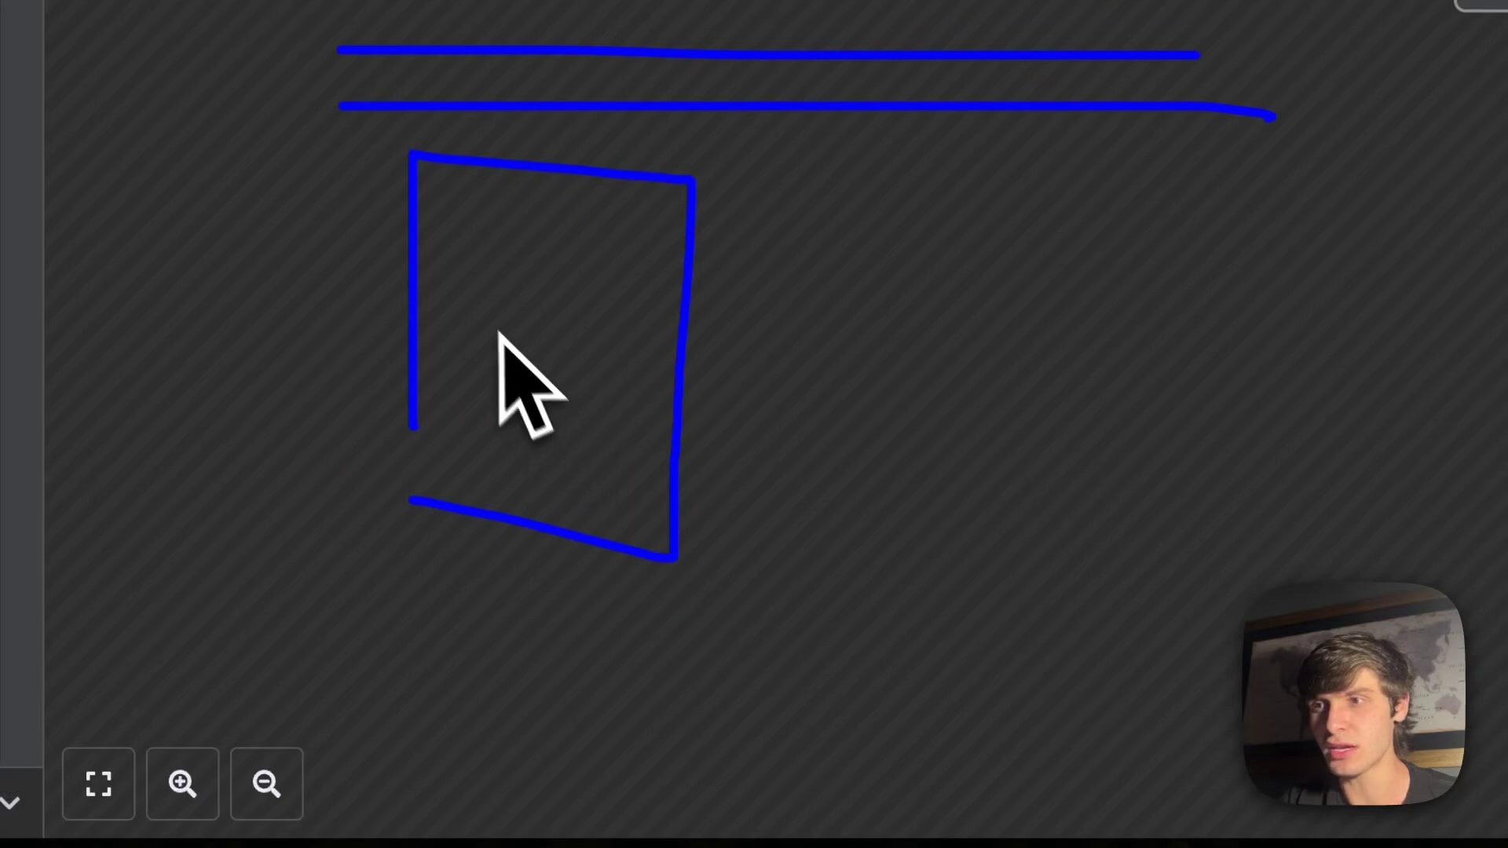
pyautogui.moveTo(460, 304); pyautogui.dragTo(641, 307)
pyautogui.moveTo(844, 573); pyautogui.dragTo(802, 629)
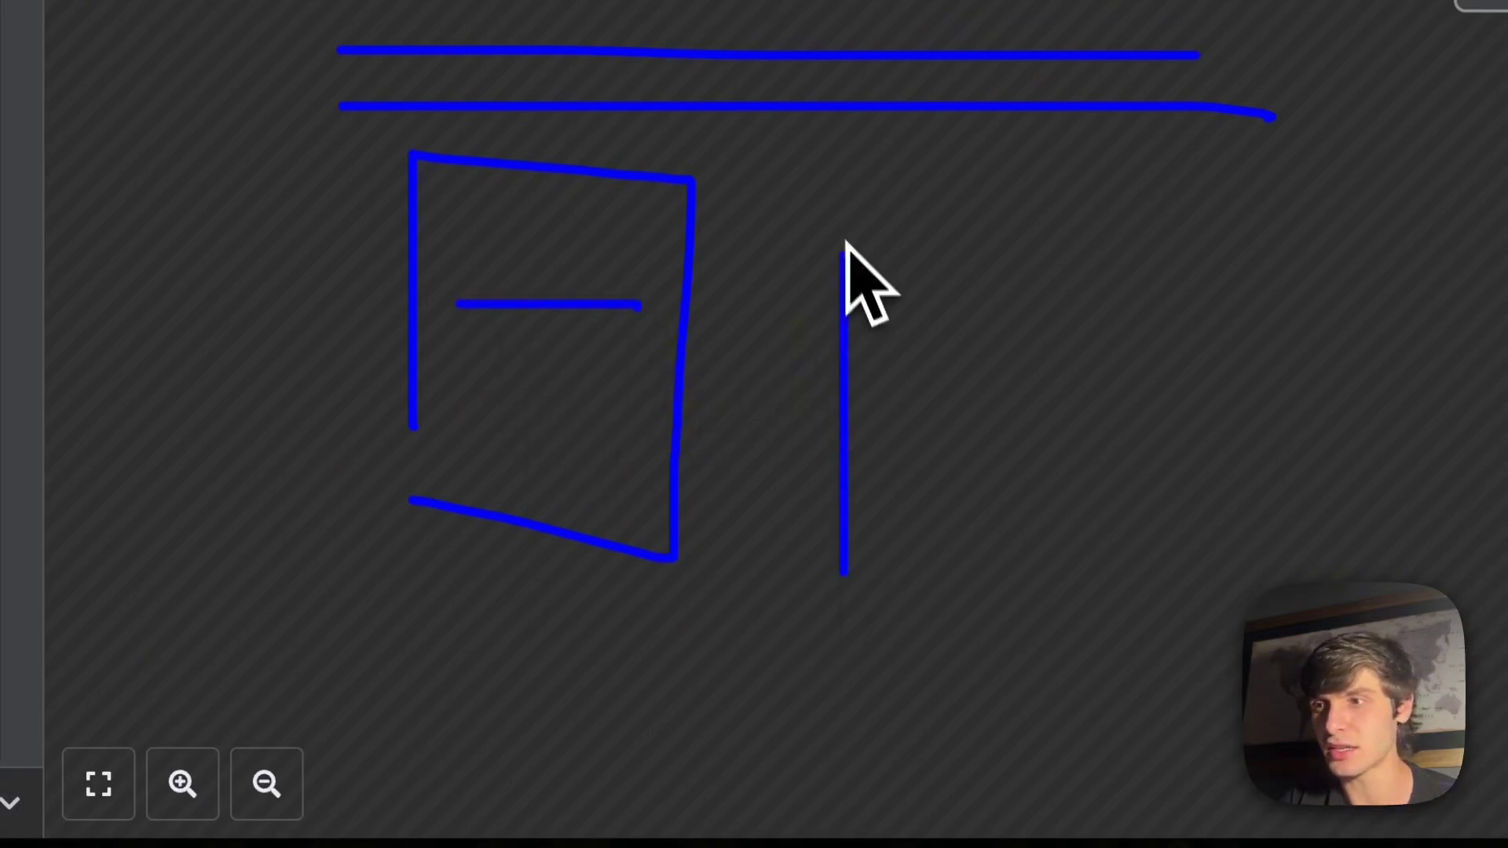
pyautogui.moveTo(884, 448); pyautogui.dragTo(1055, 450)
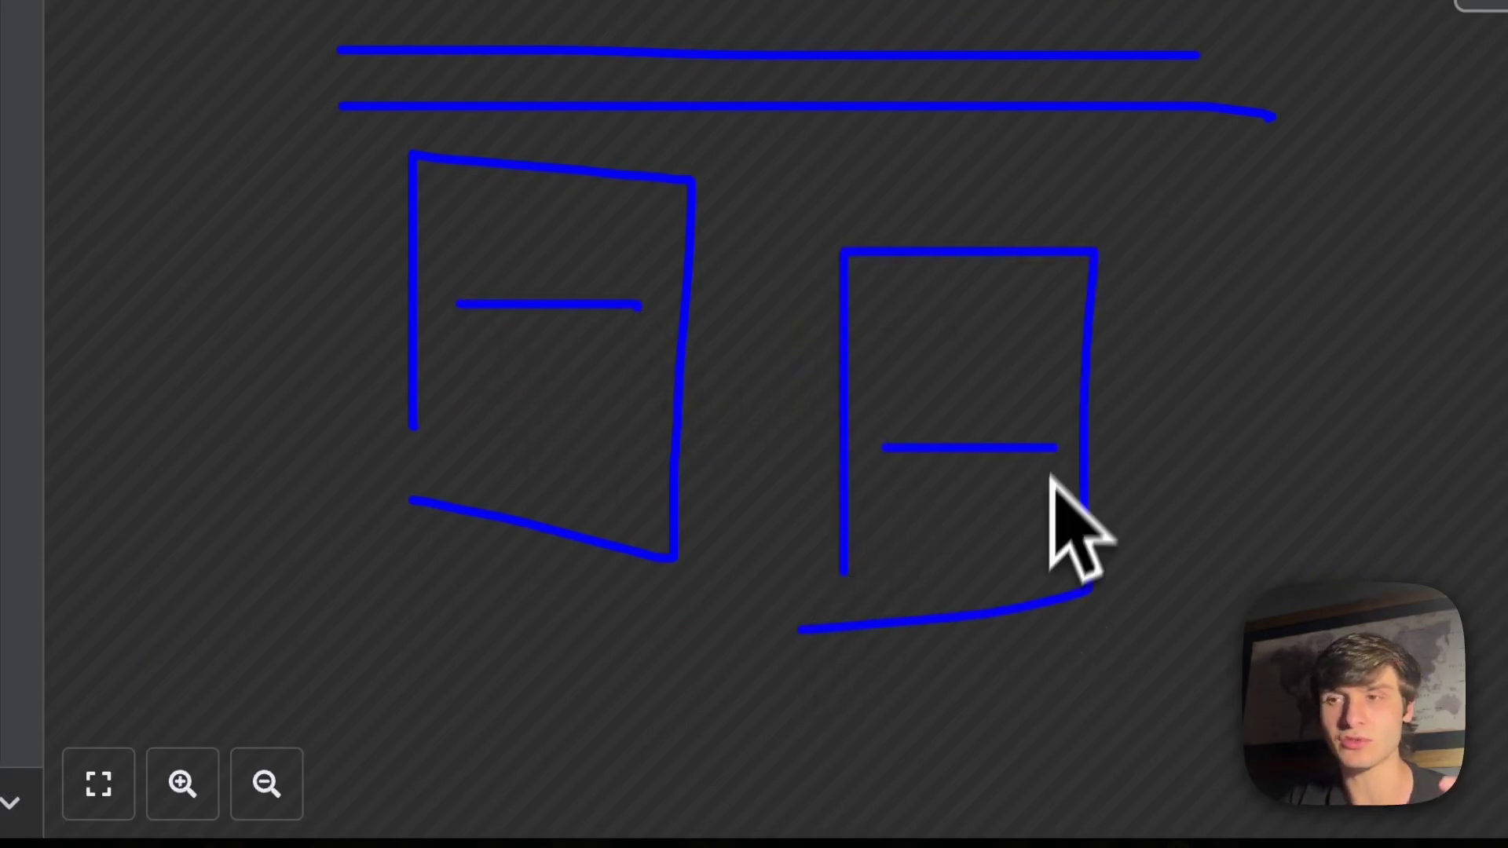
pyautogui.moveTo(673, 717); pyautogui.dragTo(646, 810)
pyautogui.moveTo(658, 709); pyautogui.dragTo(759, 711)
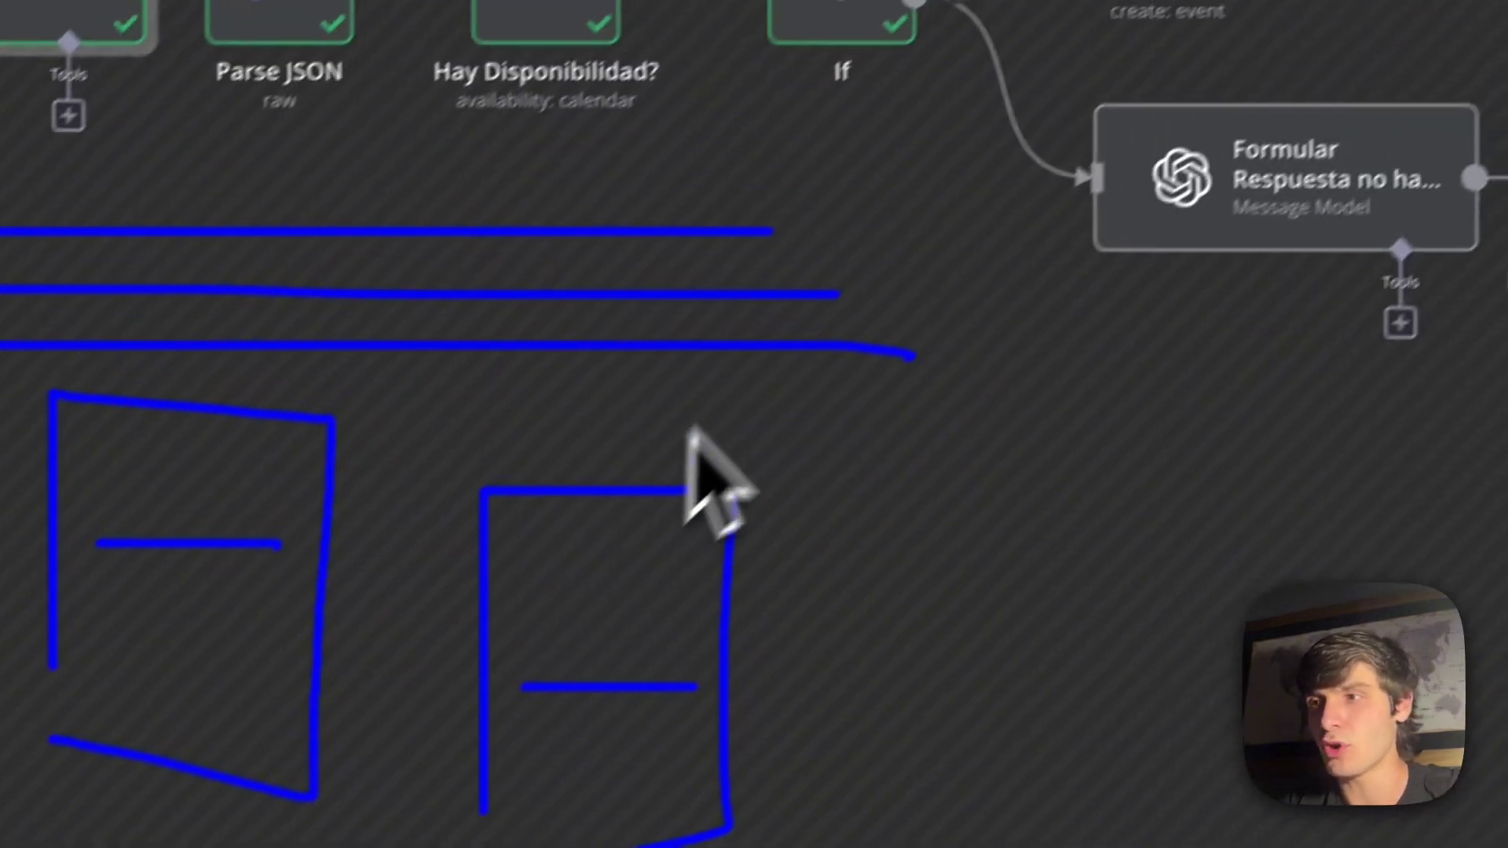
pyautogui.moveTo(740, 235)
pyautogui.mouseDown()
pyautogui.moveTo(889, 240)
pyautogui.moveTo(842, 419)
pyautogui.mouseUp()
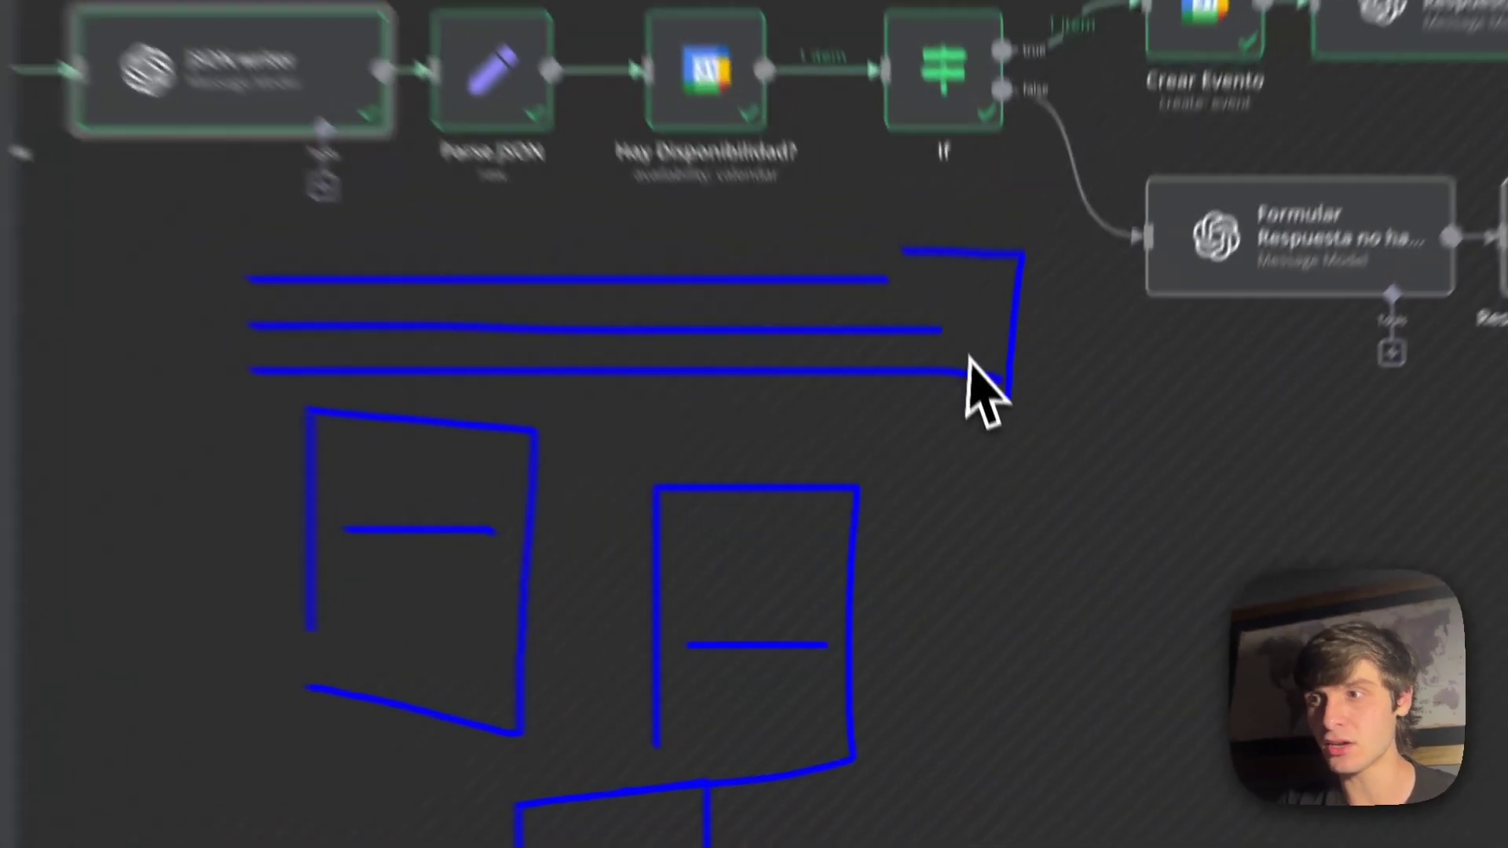
pyautogui.moveTo(1040, 503)
pyautogui.mouseDown()
pyautogui.moveTo(954, 634)
pyautogui.moveTo(996, 579)
pyautogui.moveTo(990, 634)
pyautogui.mouseUp()
pyautogui.moveTo(848, 409)
pyautogui.mouseDown()
pyautogui.moveTo(464, 326)
pyautogui.moveTo(612, 687)
pyautogui.mouseUp()
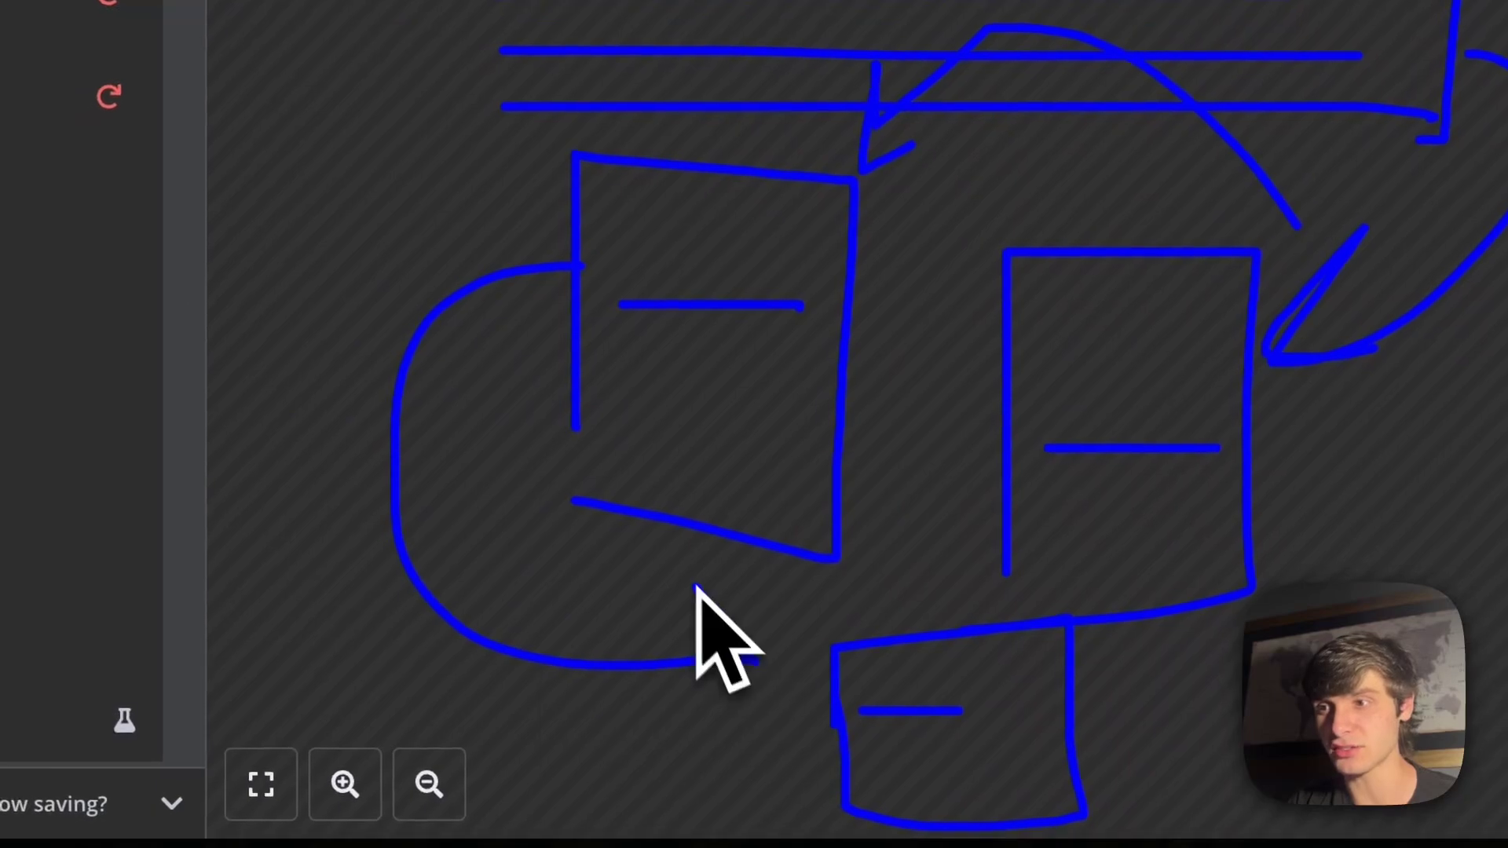
pyautogui.moveTo(617, 624); pyautogui.dragTo(679, 675)
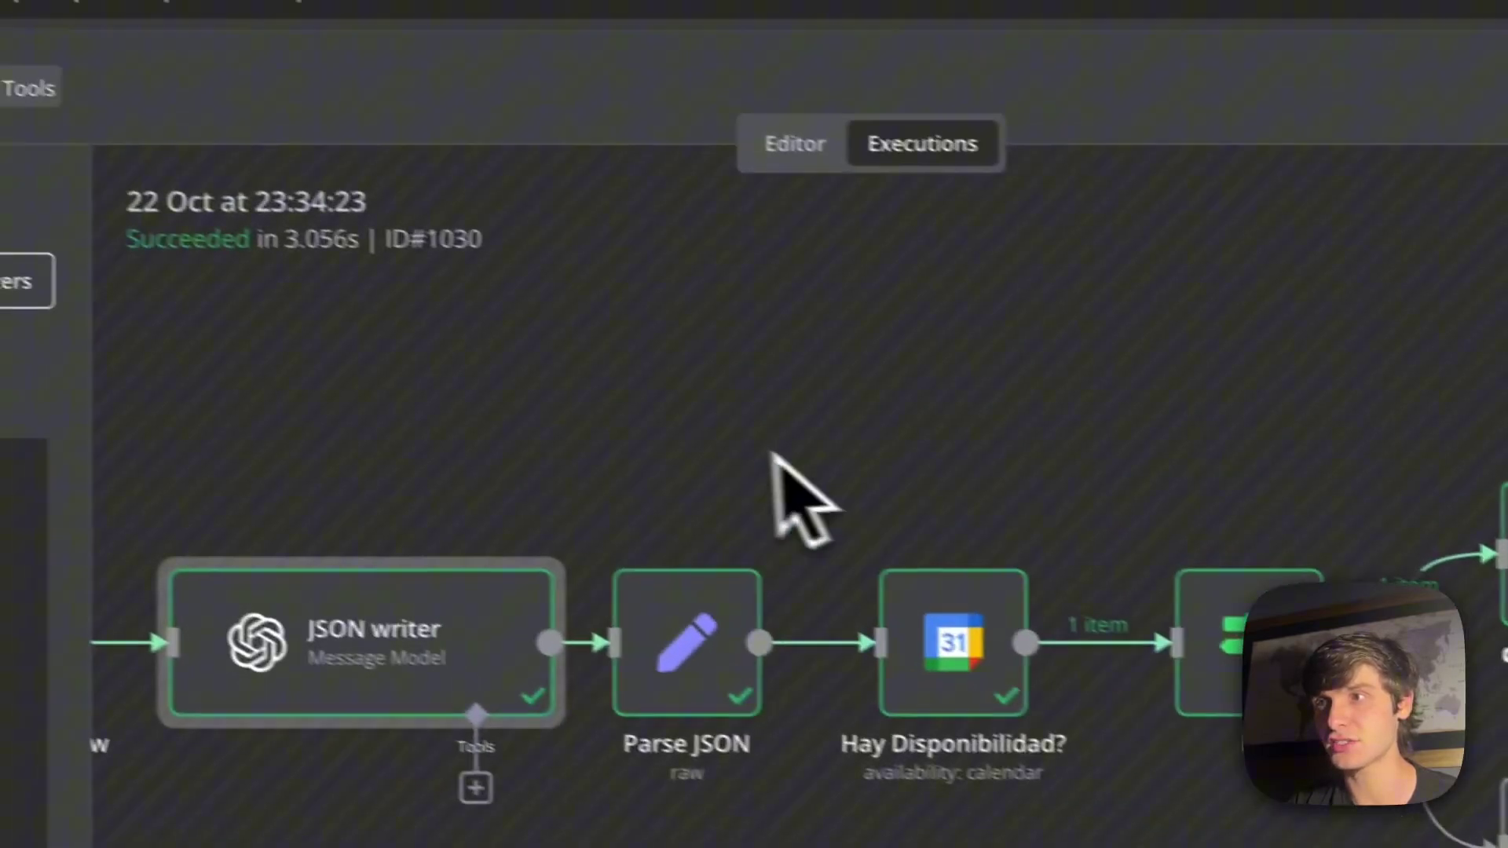
# Sketch a box above JSON writer with a document shape and a diagonal arrow
pyautogui.moveTo(621, 471); pyautogui.dragTo(611, 480)
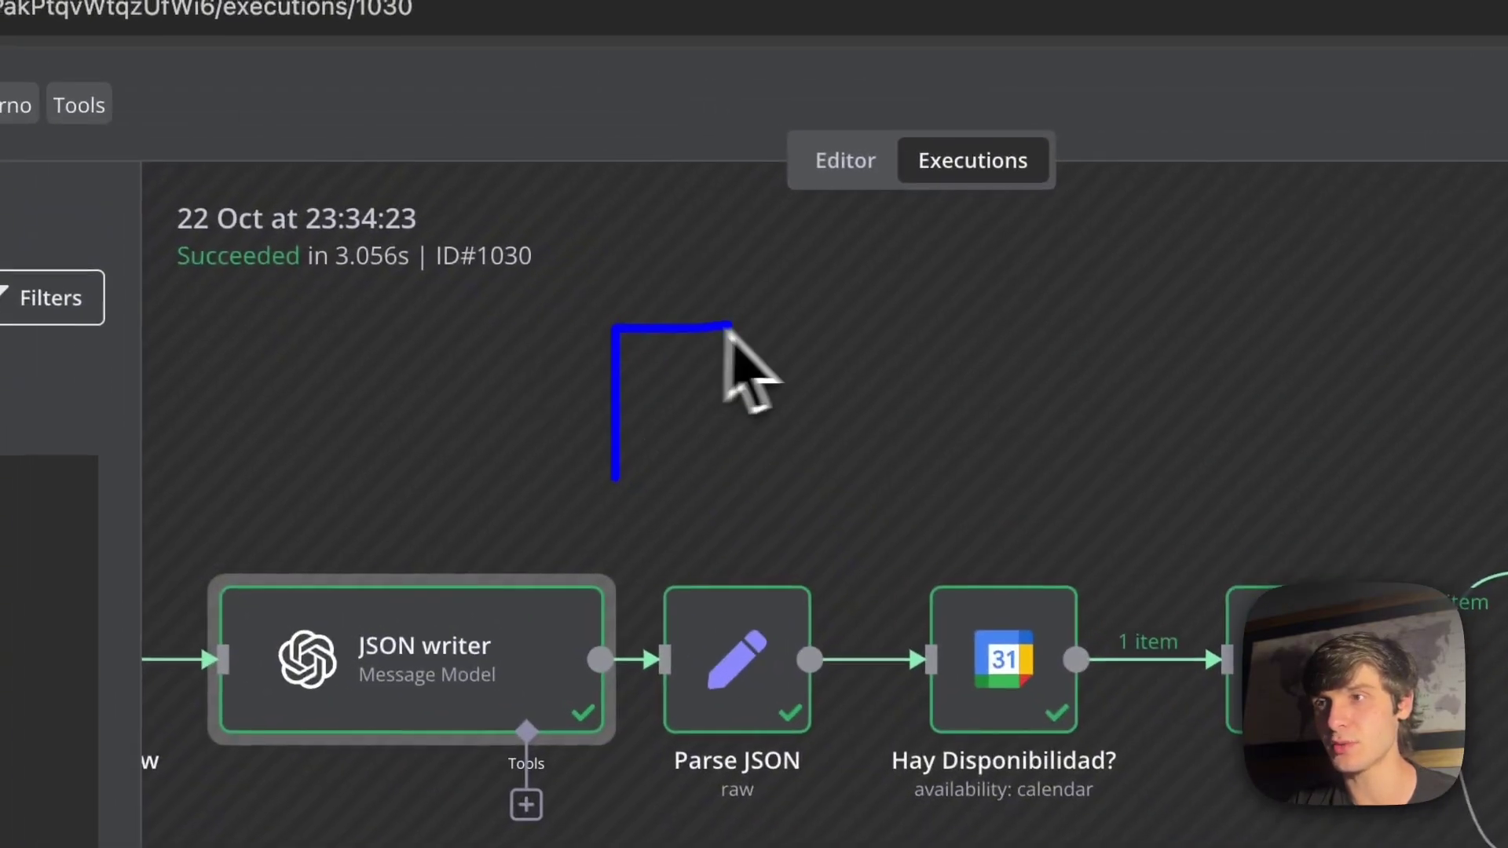
pyautogui.moveTo(725, 400); pyautogui.dragTo(817, 401)
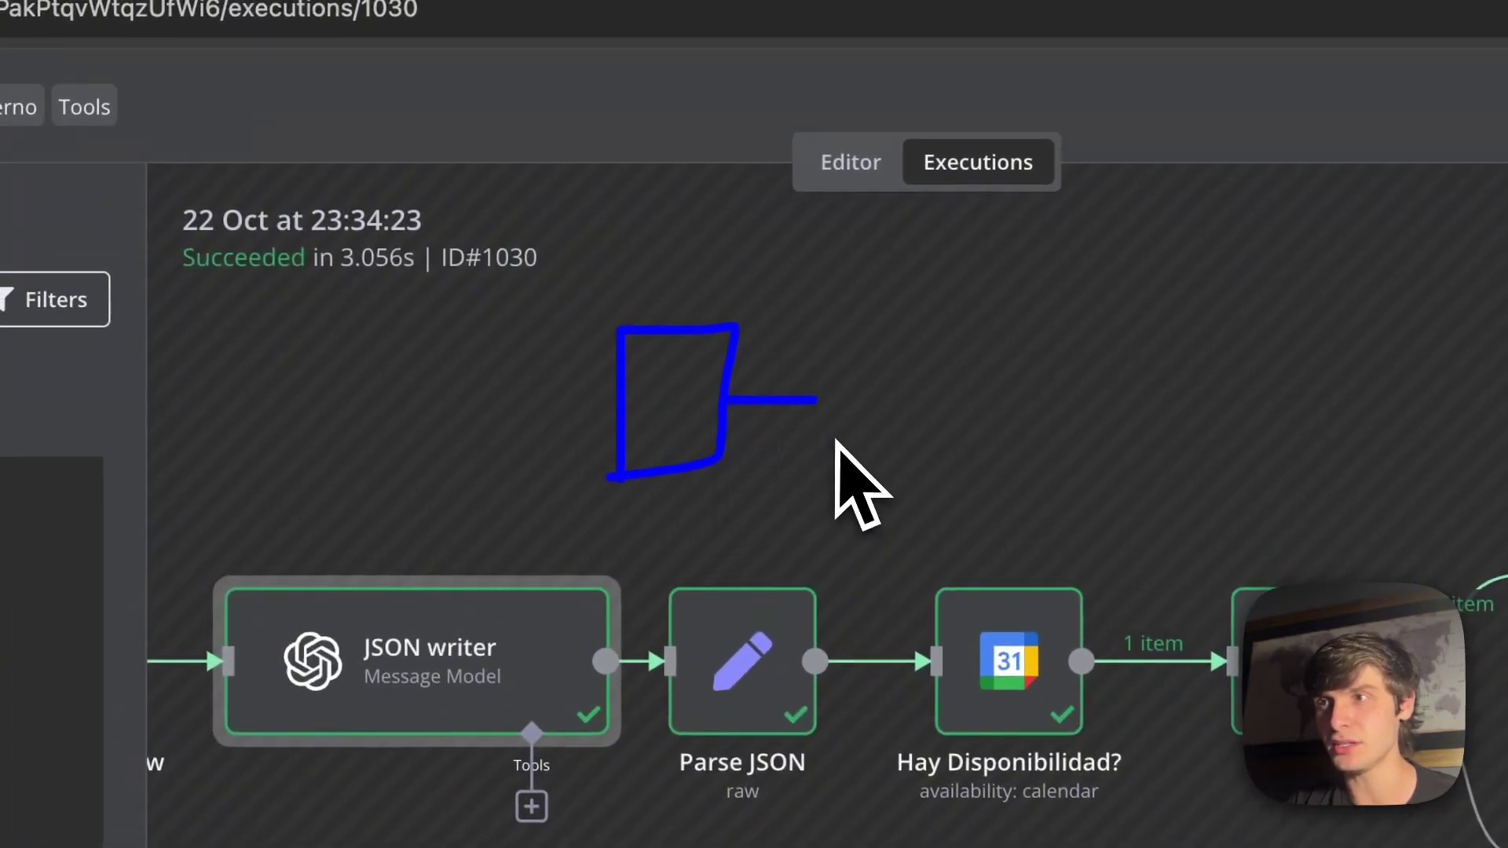
pyautogui.moveTo(827, 455)
pyautogui.mouseDown()
pyautogui.moveTo(953, 337)
pyautogui.moveTo(849, 488)
pyautogui.mouseUp()
pyautogui.moveTo(860, 326)
pyautogui.mouseDown()
pyautogui.moveTo(919, 325)
pyautogui.moveTo(920, 346)
pyautogui.mouseUp()
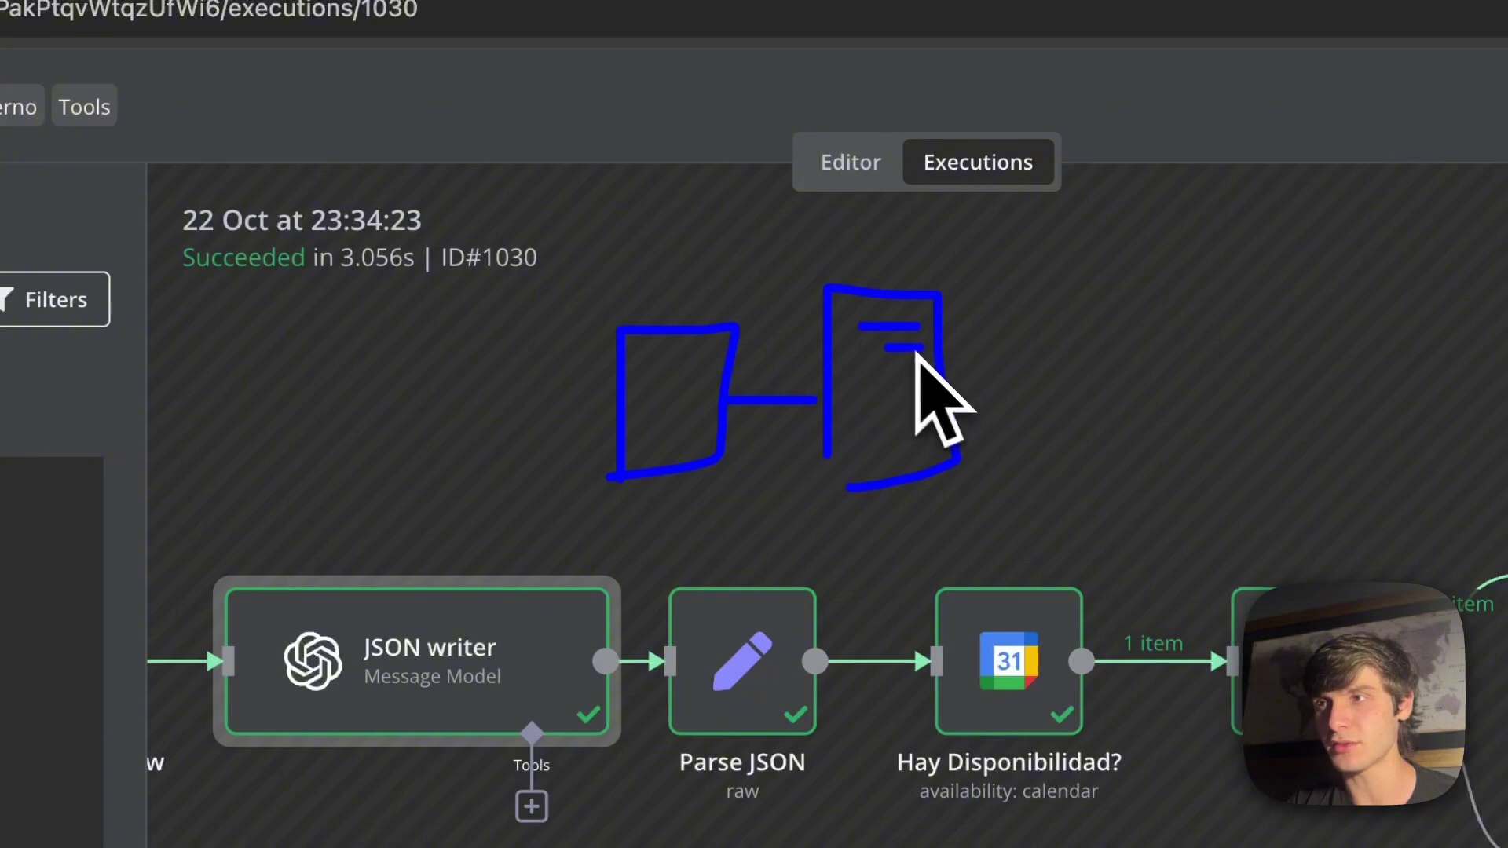
pyautogui.moveTo(870, 402); pyautogui.dragTo(927, 402)
pyautogui.moveTo(481, 298); pyautogui.dragTo(619, 353)
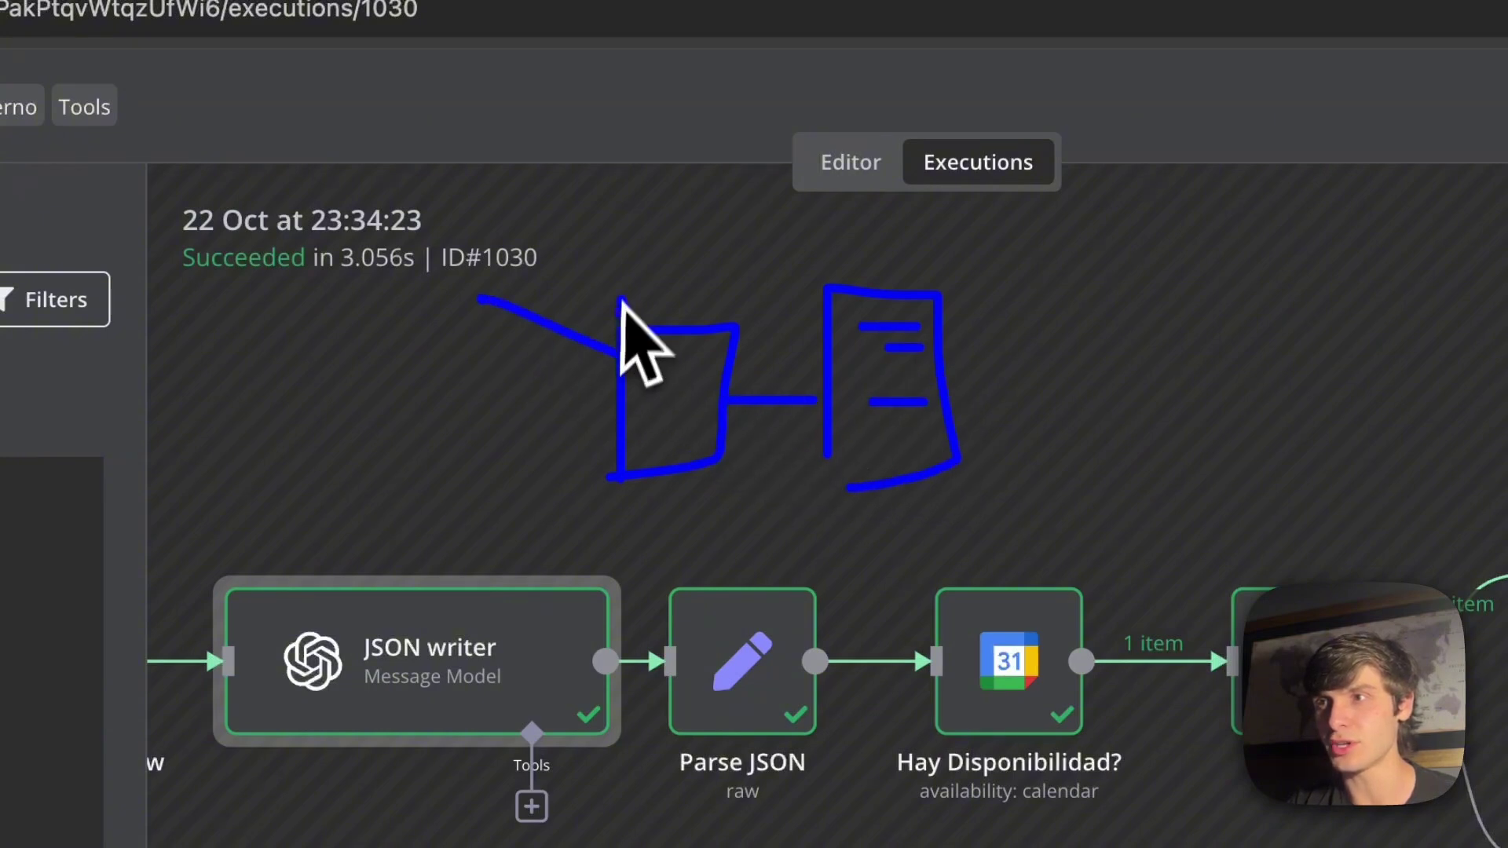
pyautogui.moveTo(622, 302); pyautogui.dragTo(656, 363)
# Add connecting strokes and curves around the If node, then clear all annotations
pyautogui.moveTo(384, 335); pyautogui.dragTo(465, 223)
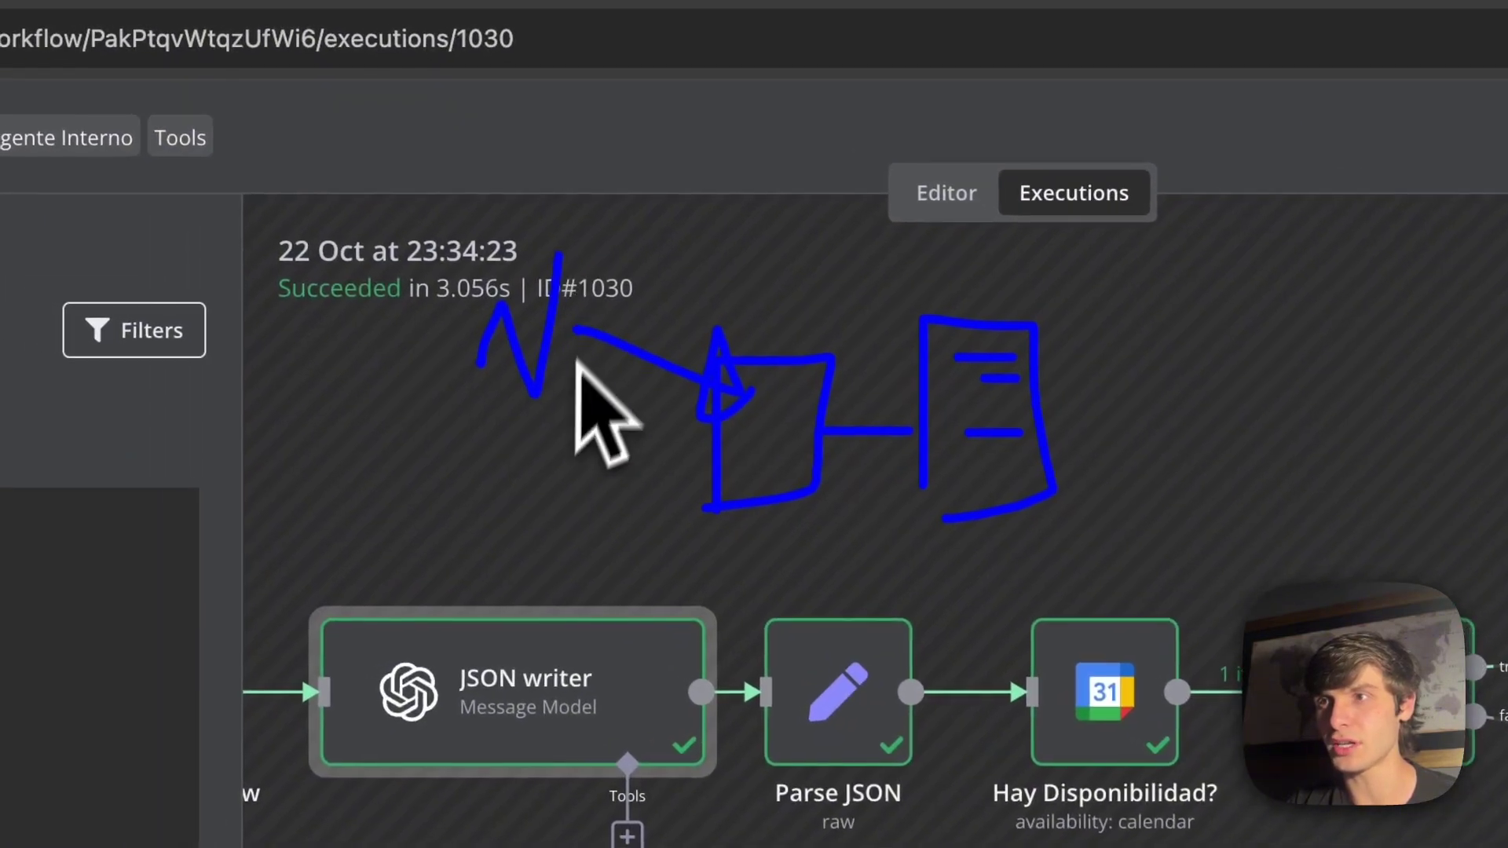
pyautogui.moveTo(381, 374)
pyautogui.mouseDown()
pyautogui.moveTo(387, 521)
pyautogui.moveTo(707, 510)
pyautogui.mouseUp()
pyautogui.moveTo(432, 560)
pyautogui.mouseDown()
pyautogui.moveTo(488, 590)
pyautogui.moveTo(1148, 518)
pyautogui.mouseUp()
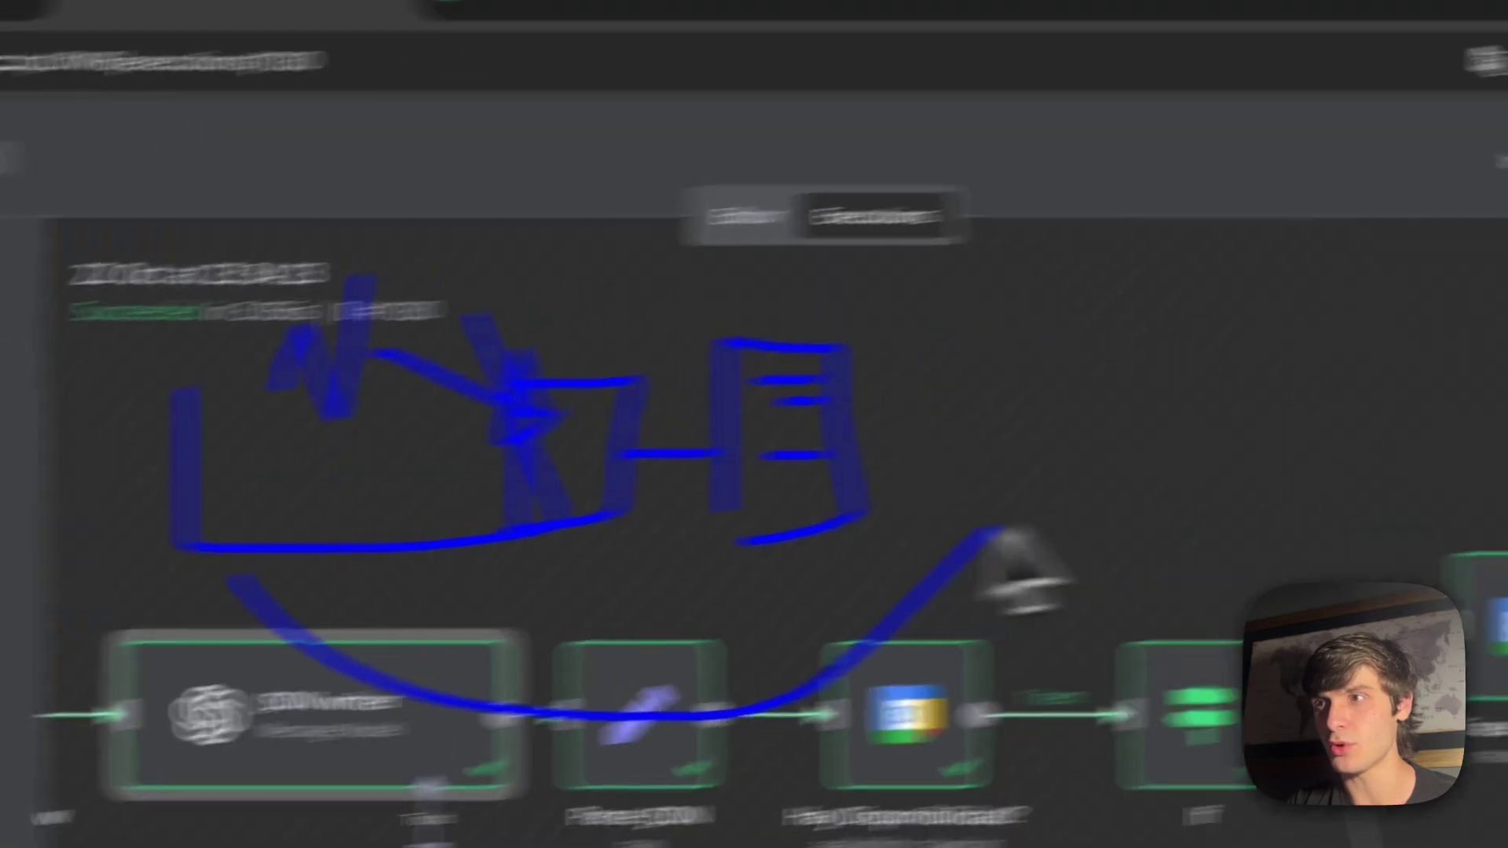
pyautogui.moveTo(675, 379)
pyautogui.mouseDown()
pyautogui.moveTo(605, 621)
pyautogui.moveTo(680, 624)
pyautogui.mouseUp()
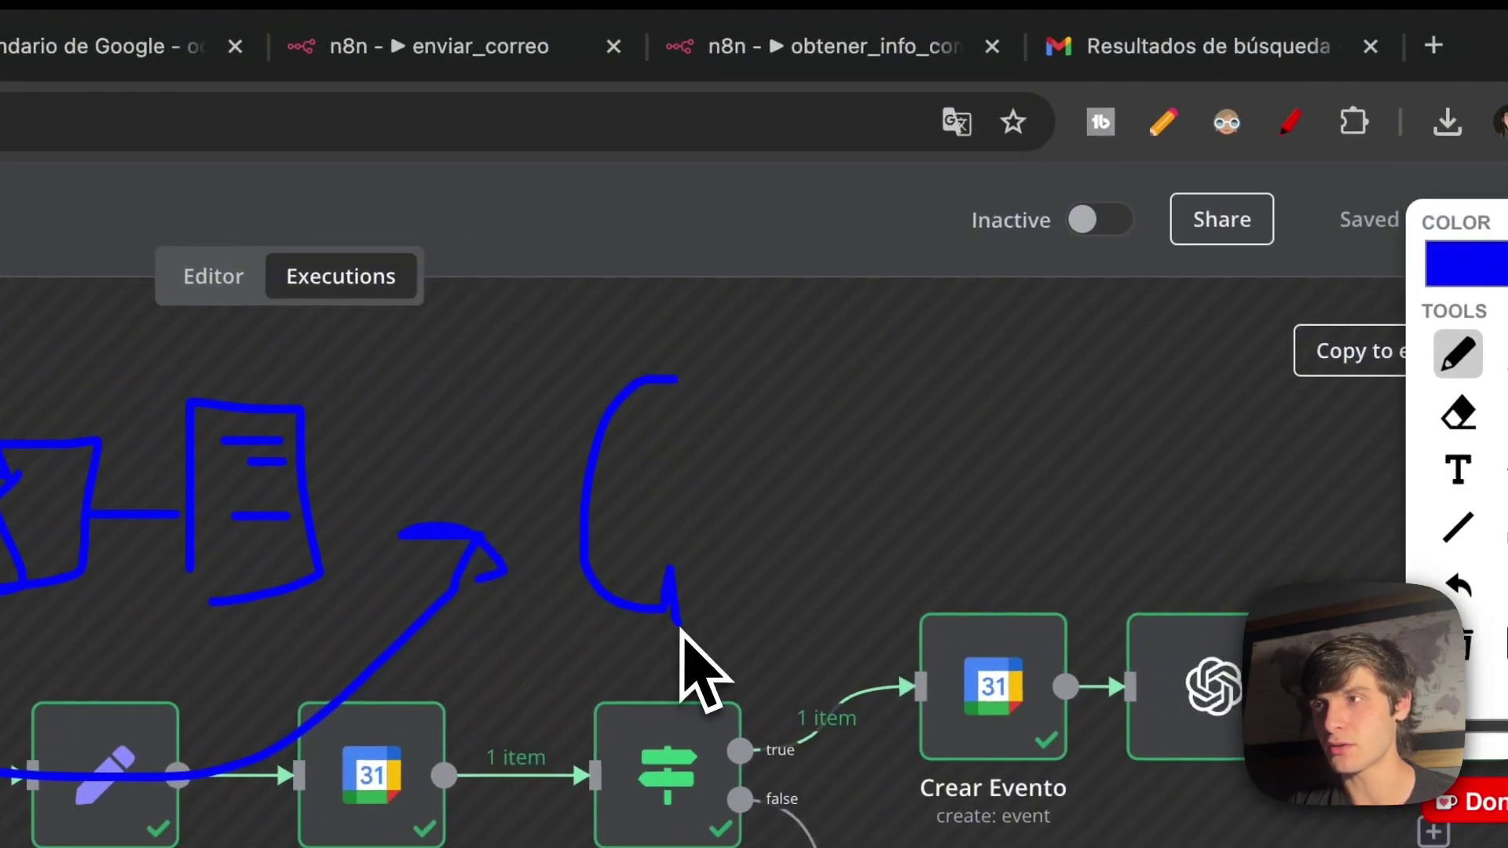
pyautogui.moveTo(679, 354); pyautogui.dragTo(680, 452)
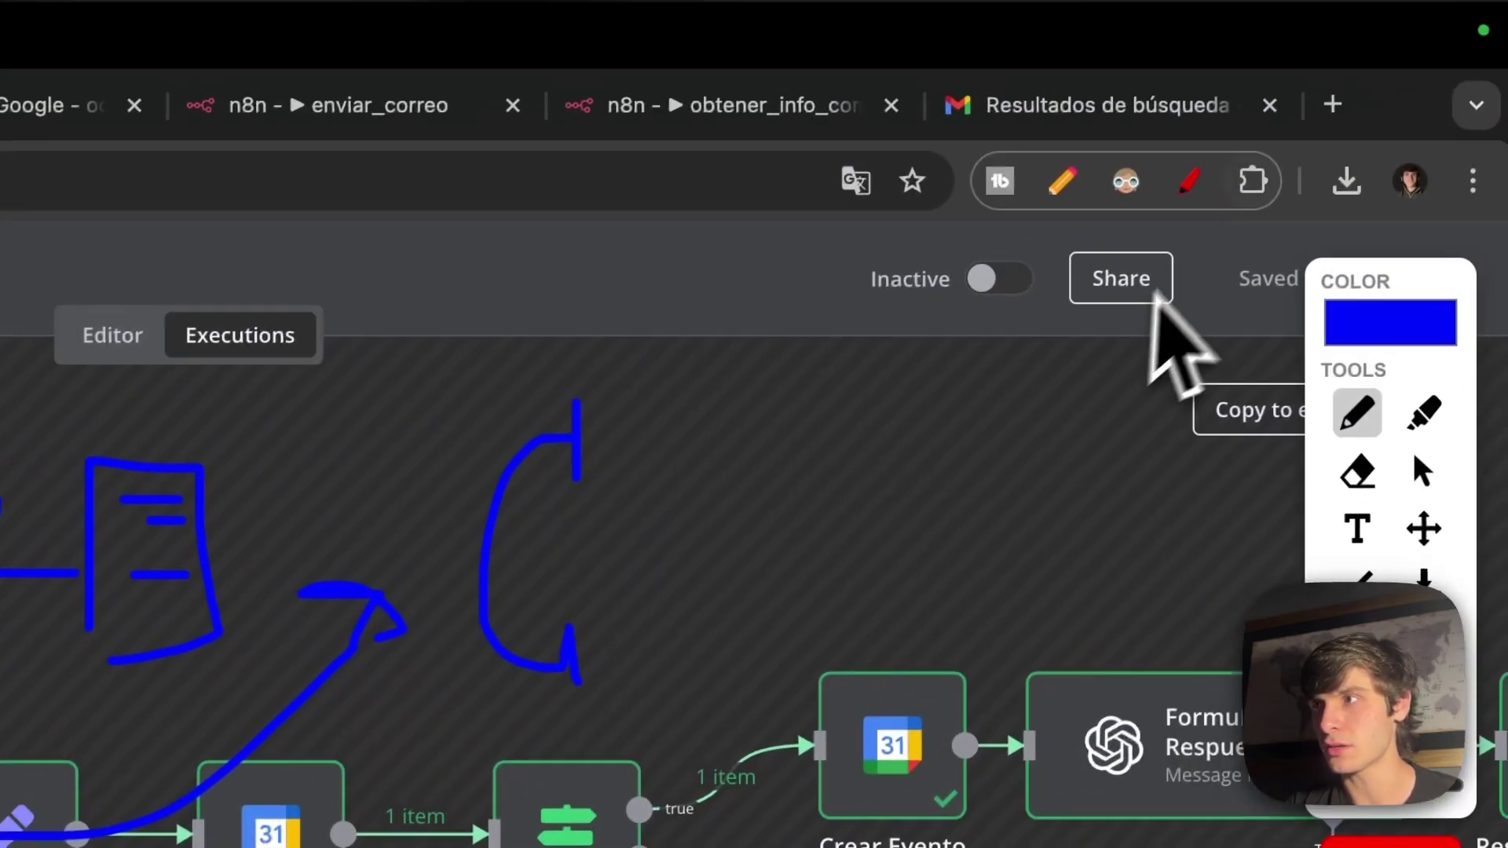
pyautogui.click(1188, 185)
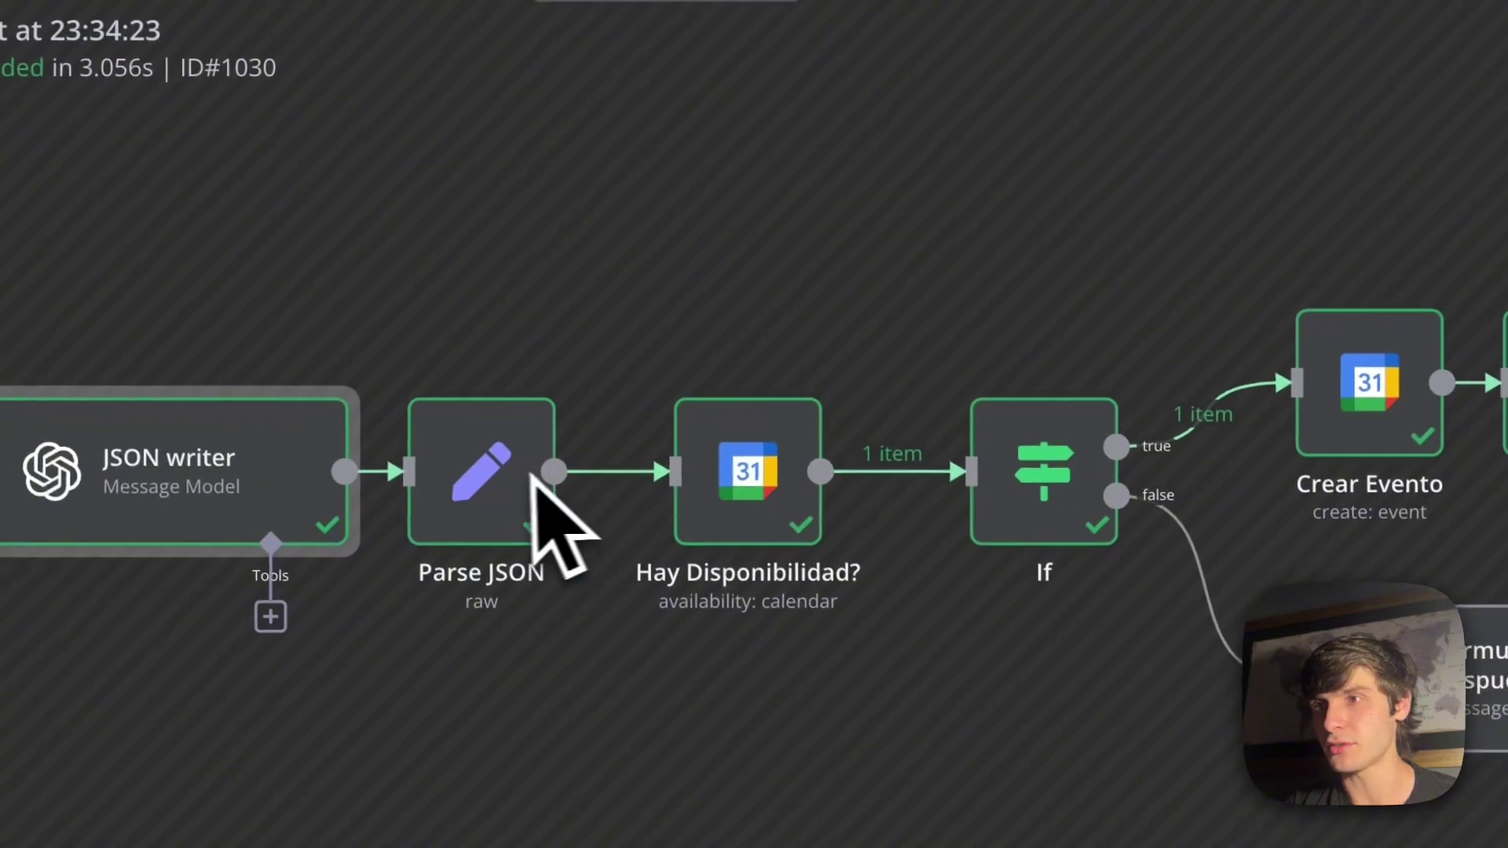
pyautogui.doubleClick(188, 483)
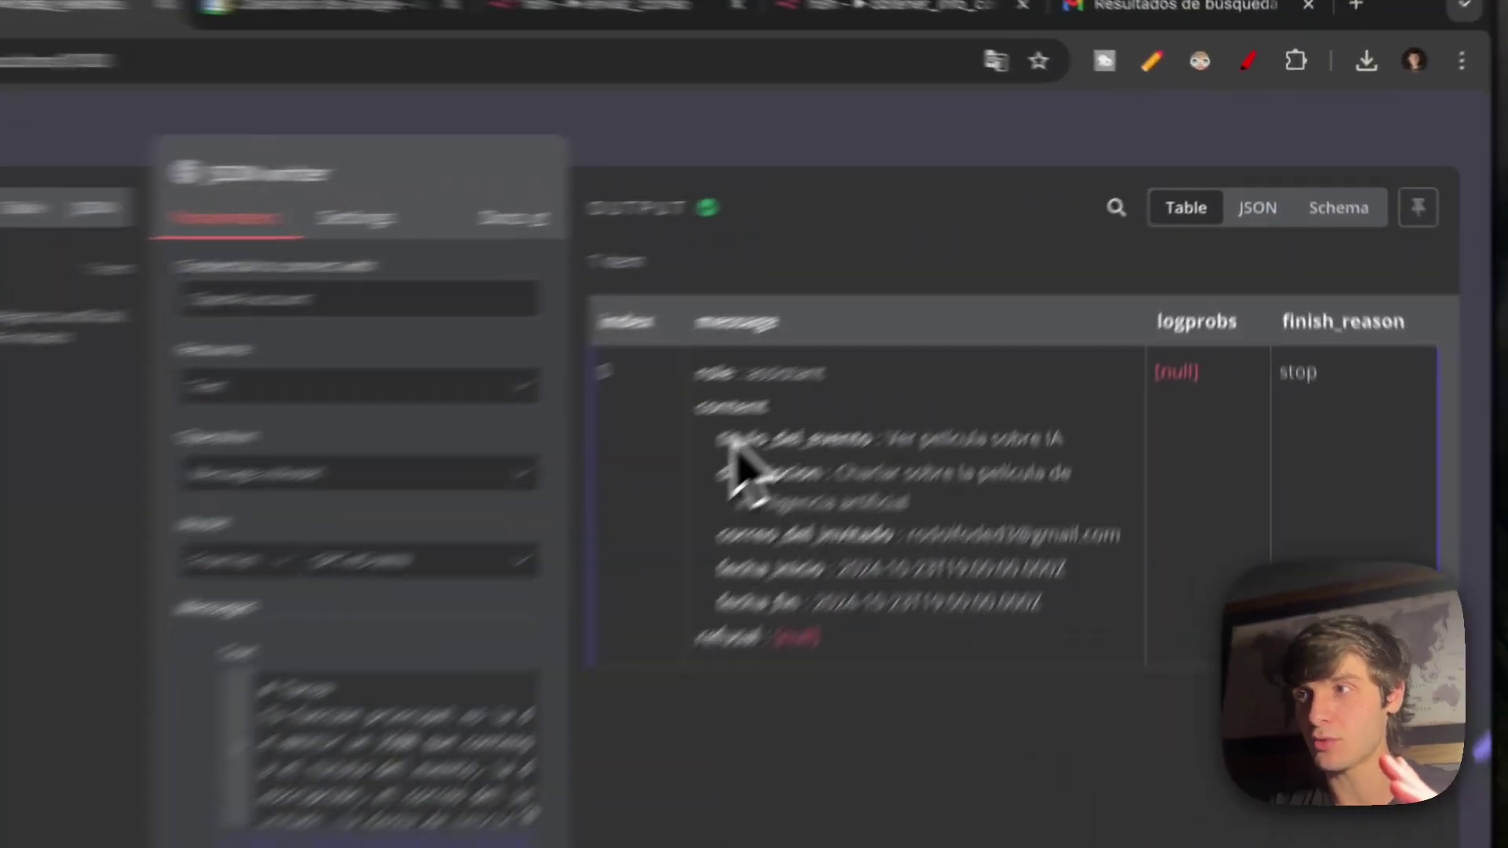
pyautogui.moveTo(959, 298); pyautogui.dragTo(1125, 297)
pyautogui.moveTo(926, 530); pyautogui.dragTo(954, 534)
pyautogui.click(962, 593)
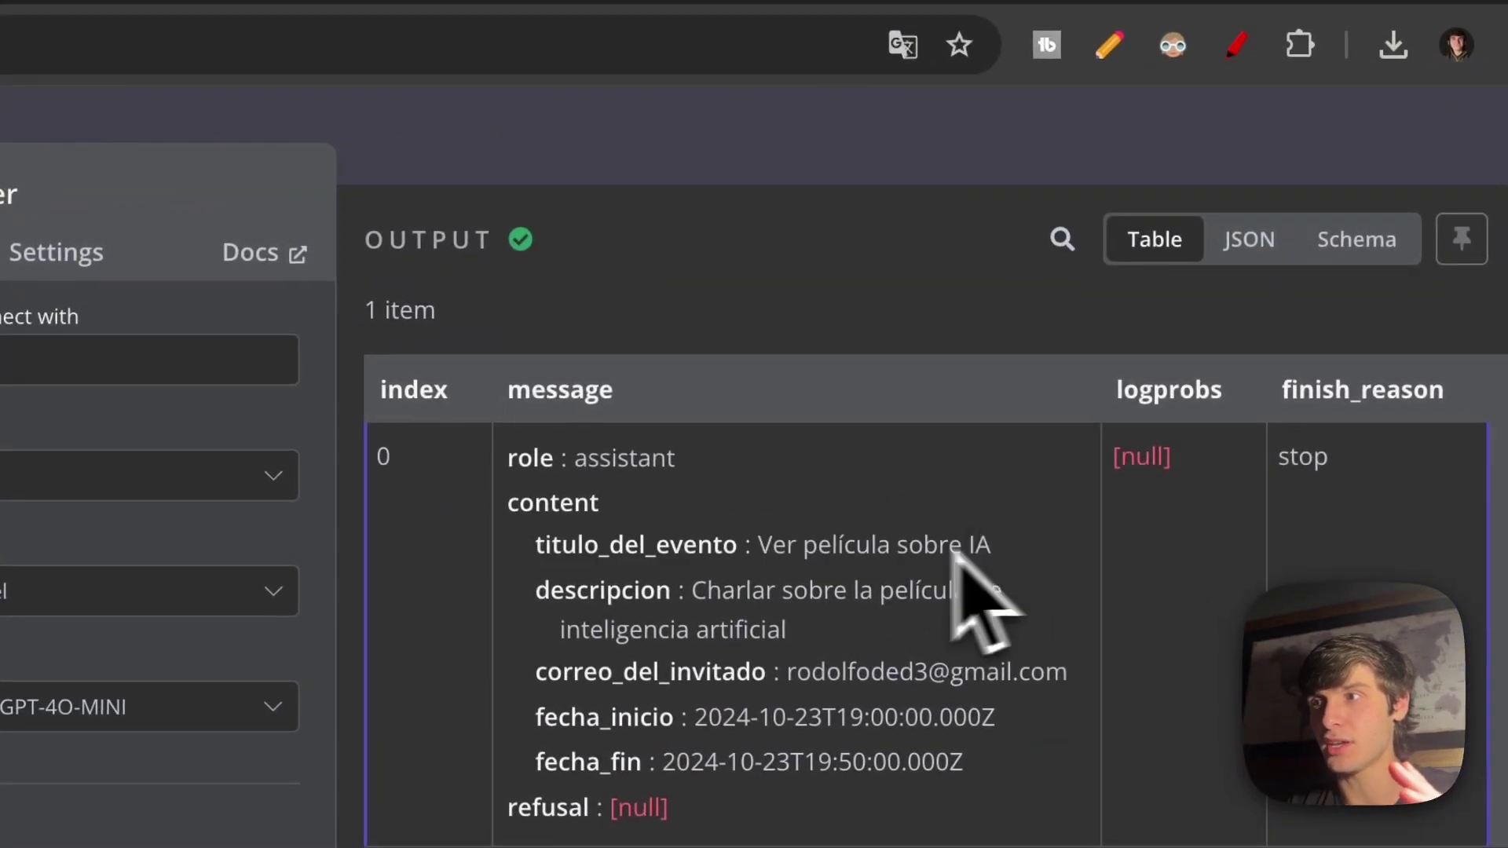
pyautogui.moveTo(555, 578)
pyautogui.mouseDown()
pyautogui.moveTo(625, 619)
pyautogui.moveTo(865, 667)
pyautogui.moveTo(589, 700)
pyautogui.moveTo(723, 791)
pyautogui.moveTo(643, 734)
pyautogui.mouseUp()
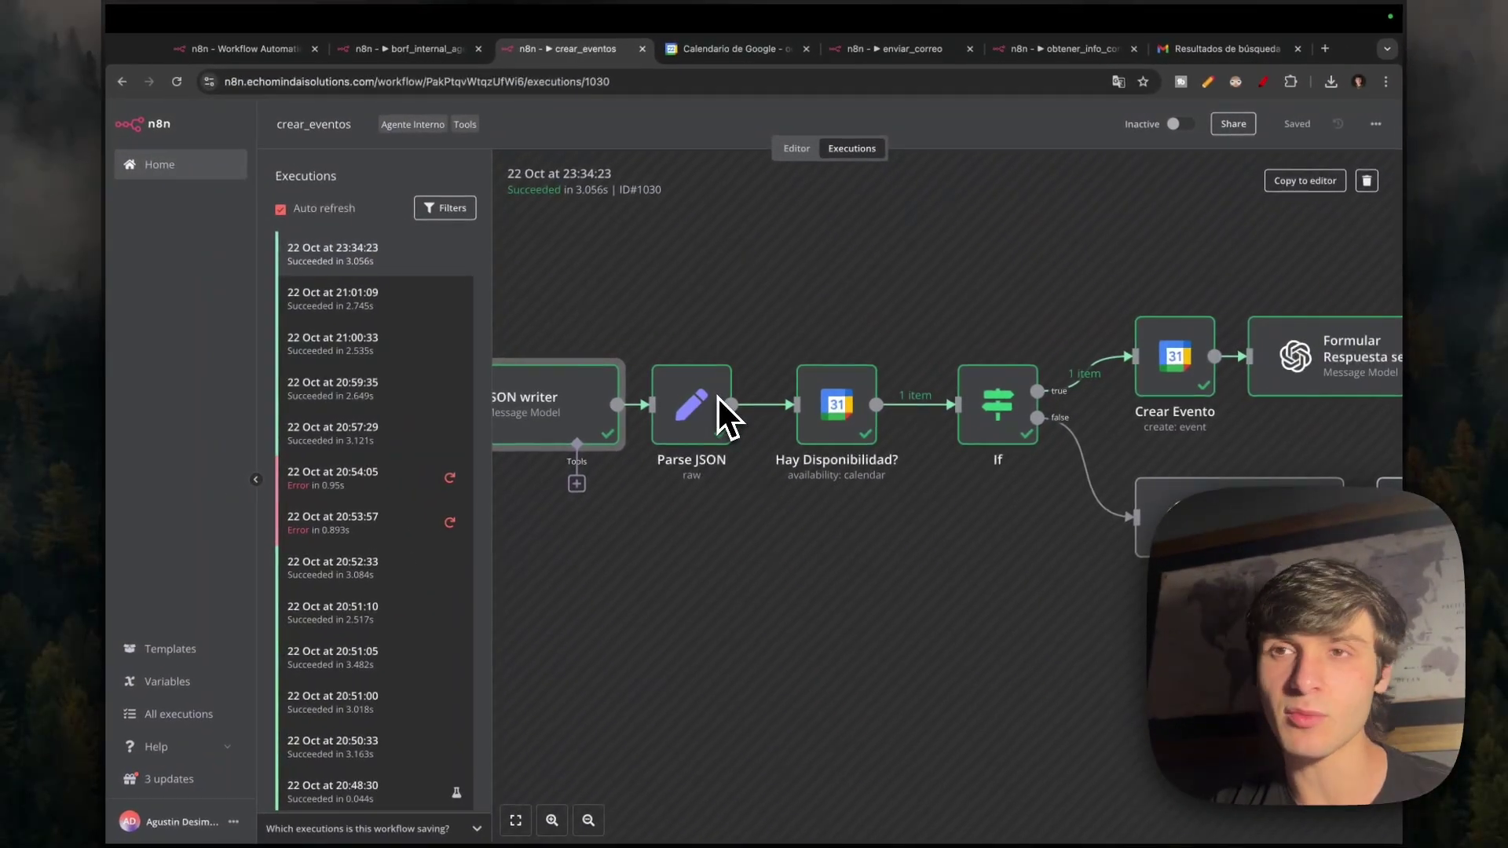
pyautogui.hscroll(3, 715, 398)
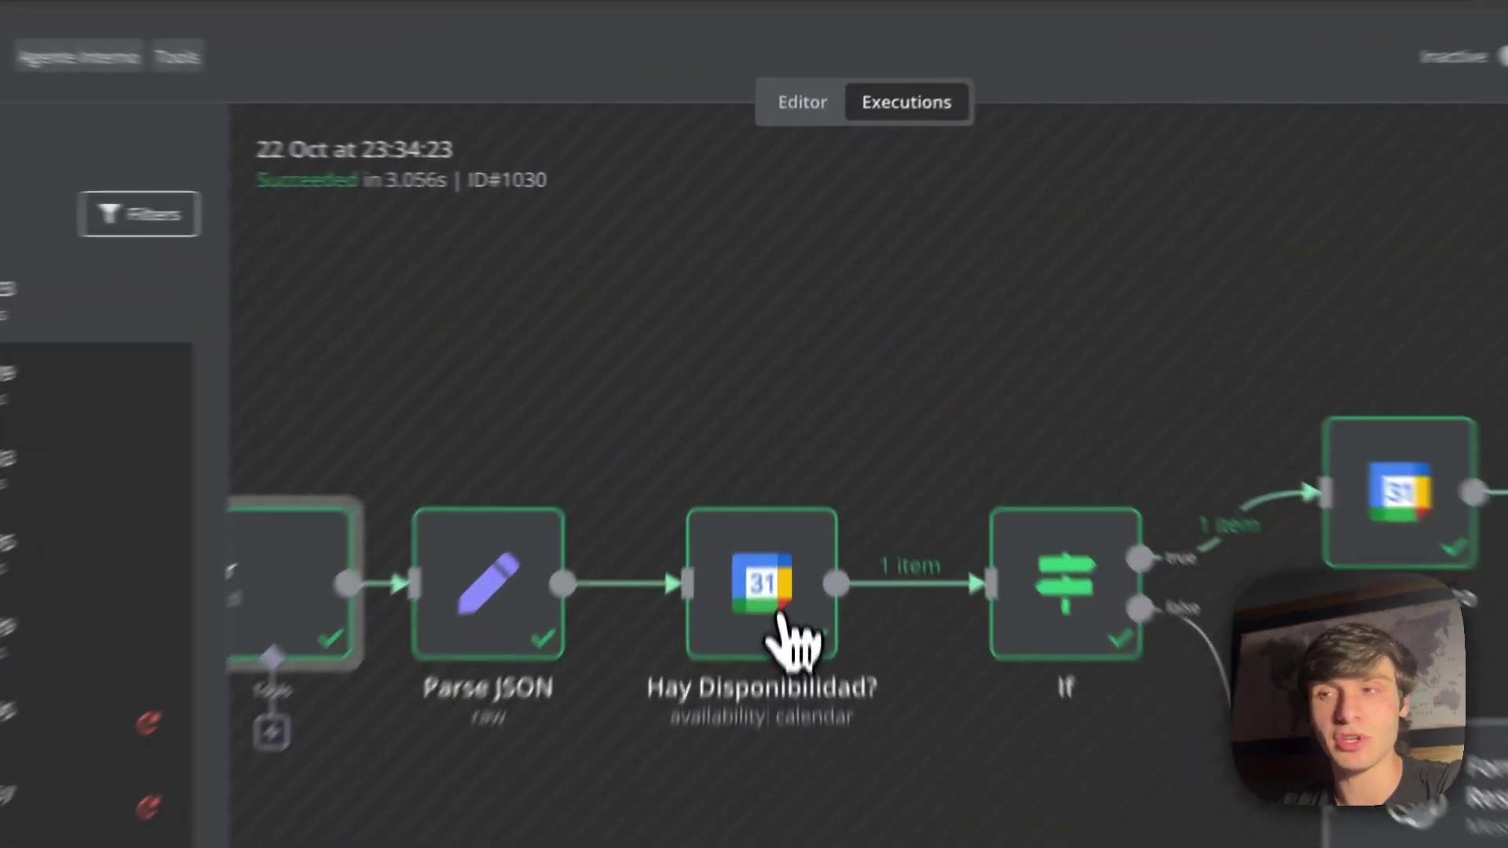
pyautogui.doubleClick(795, 434)
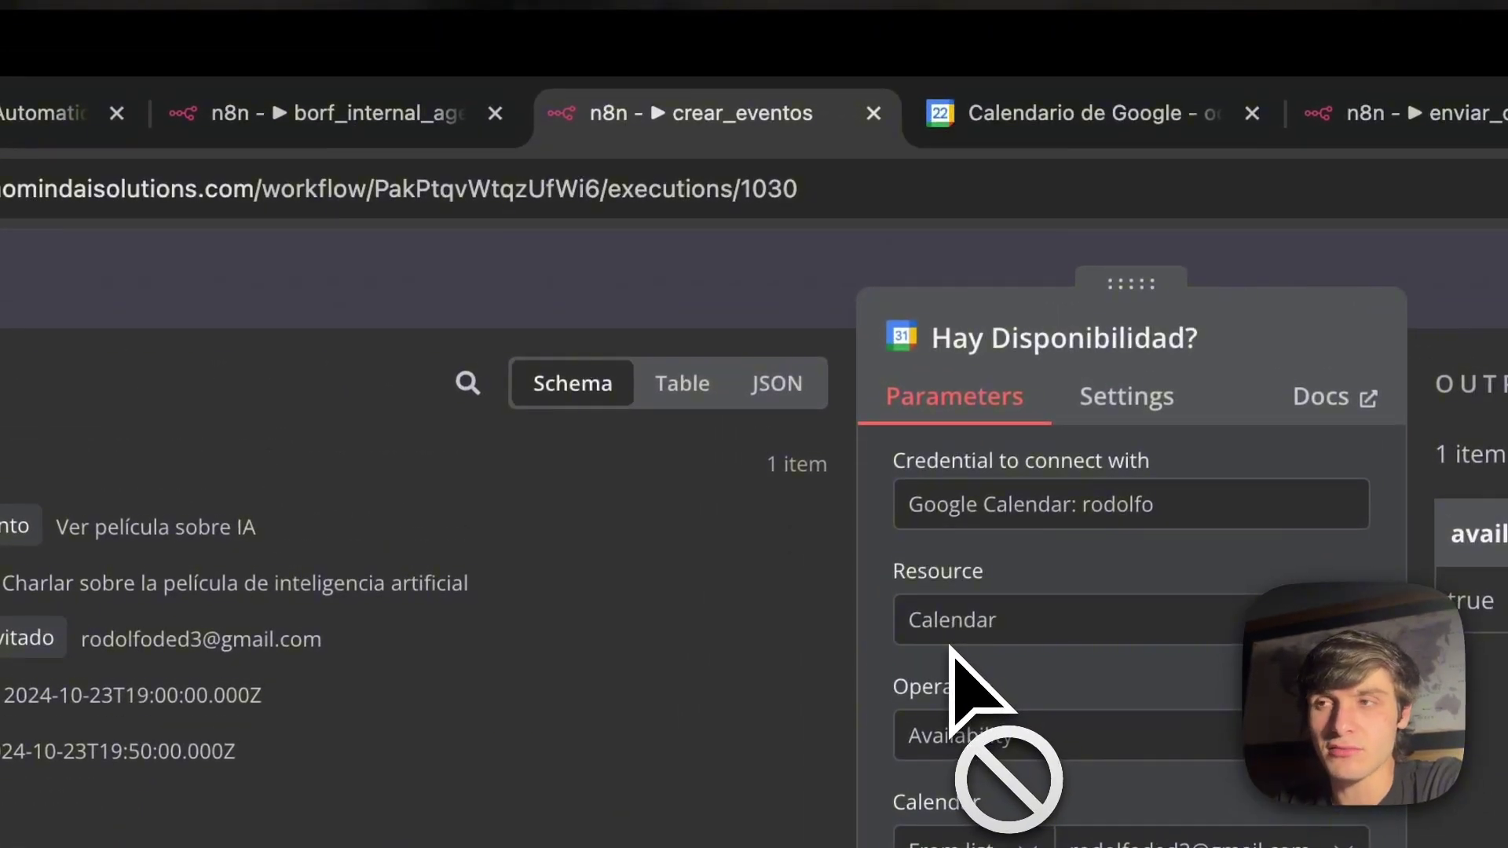
pyautogui.click(1021, 112)
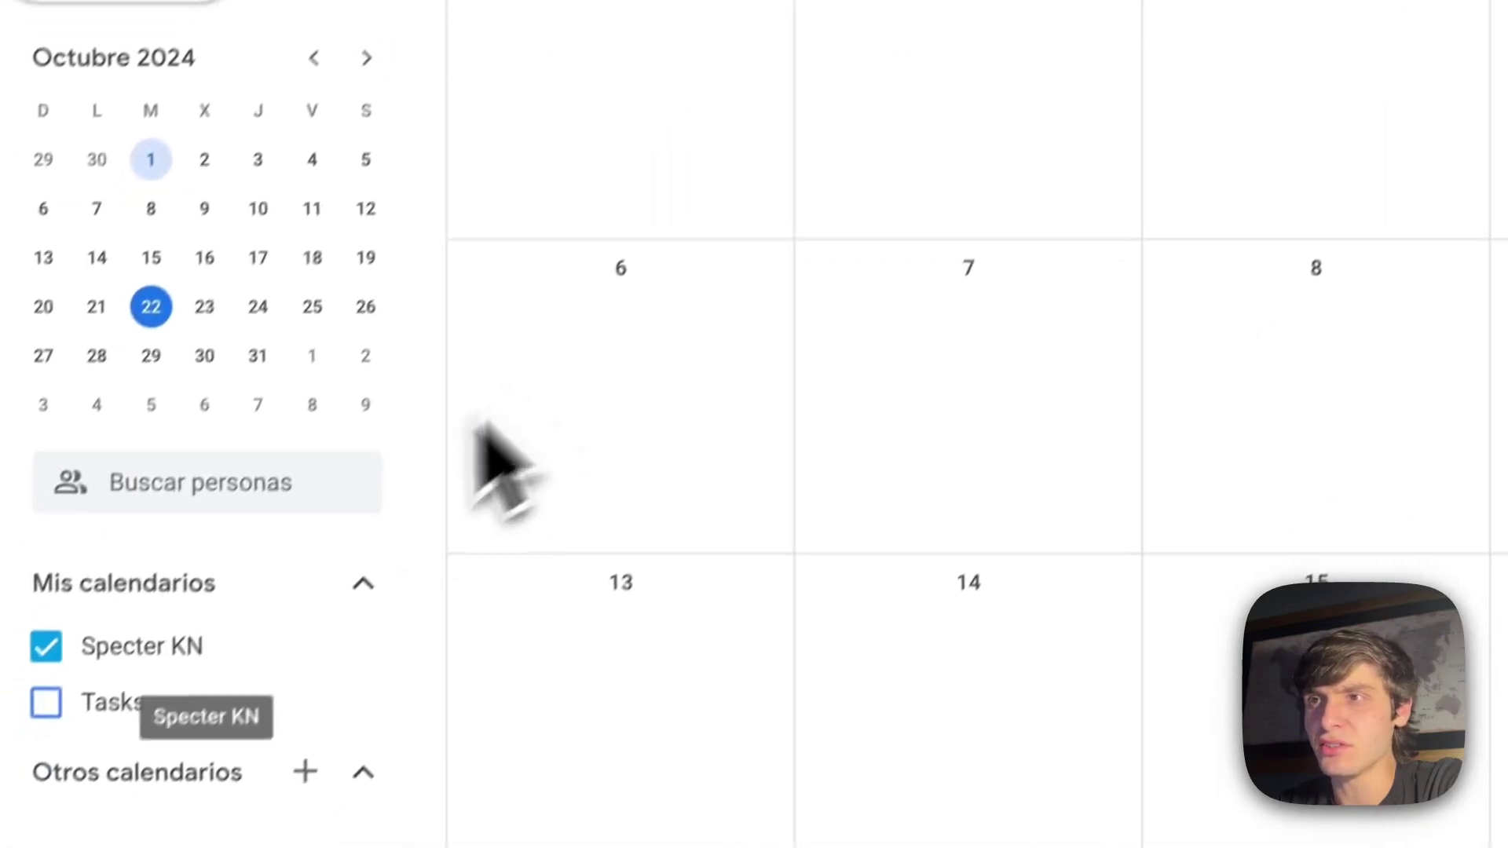
pyautogui.click(770, 94)
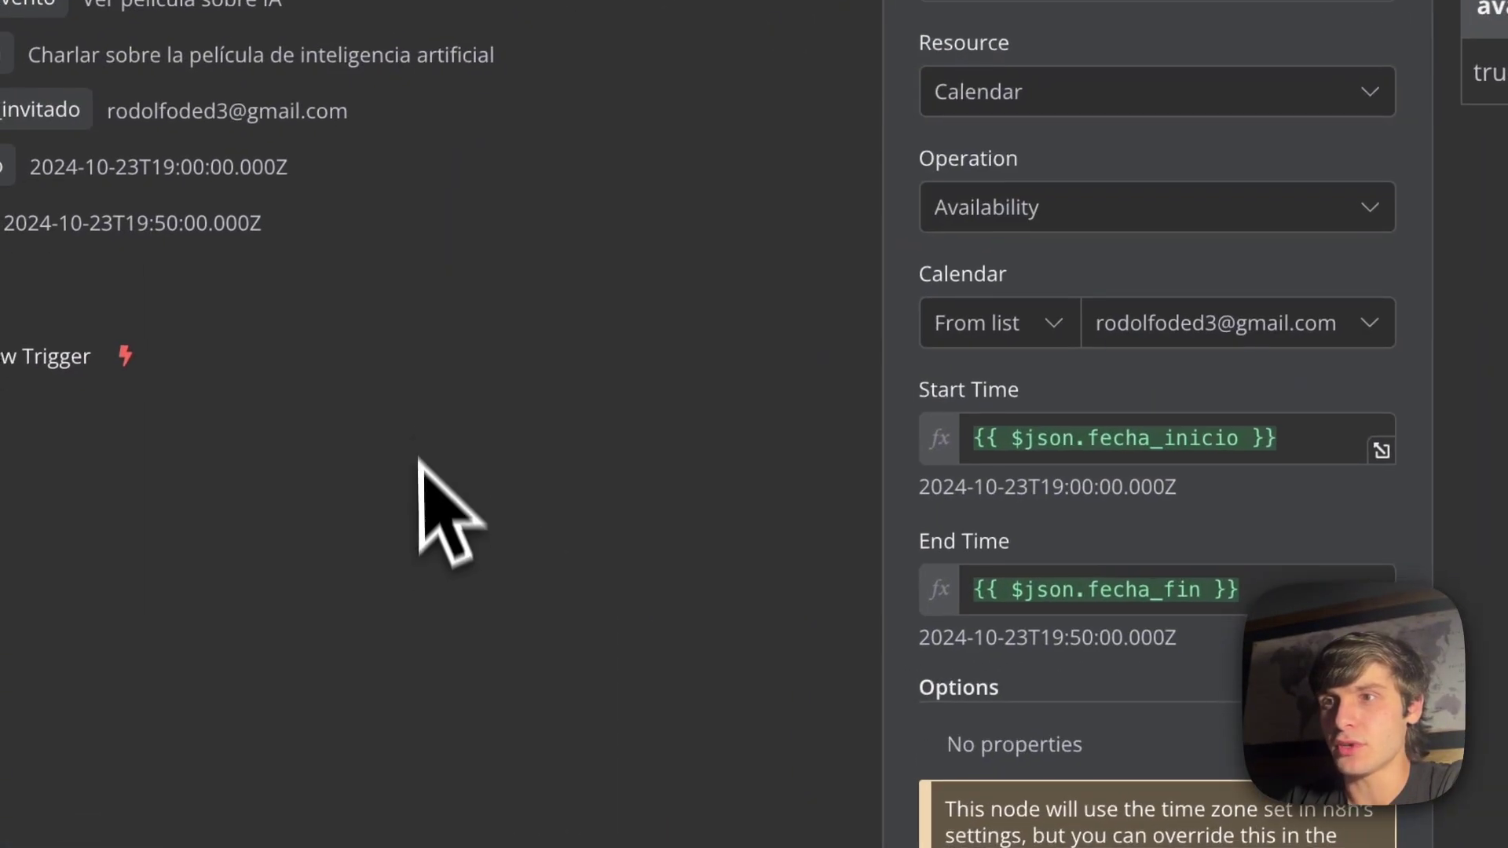
pyautogui.moveTo(416, 284); pyautogui.dragTo(498, 390)
pyautogui.moveTo(592, 398)
pyautogui.mouseDown()
pyautogui.moveTo(832, 362)
pyautogui.moveTo(864, 312)
pyautogui.mouseUp()
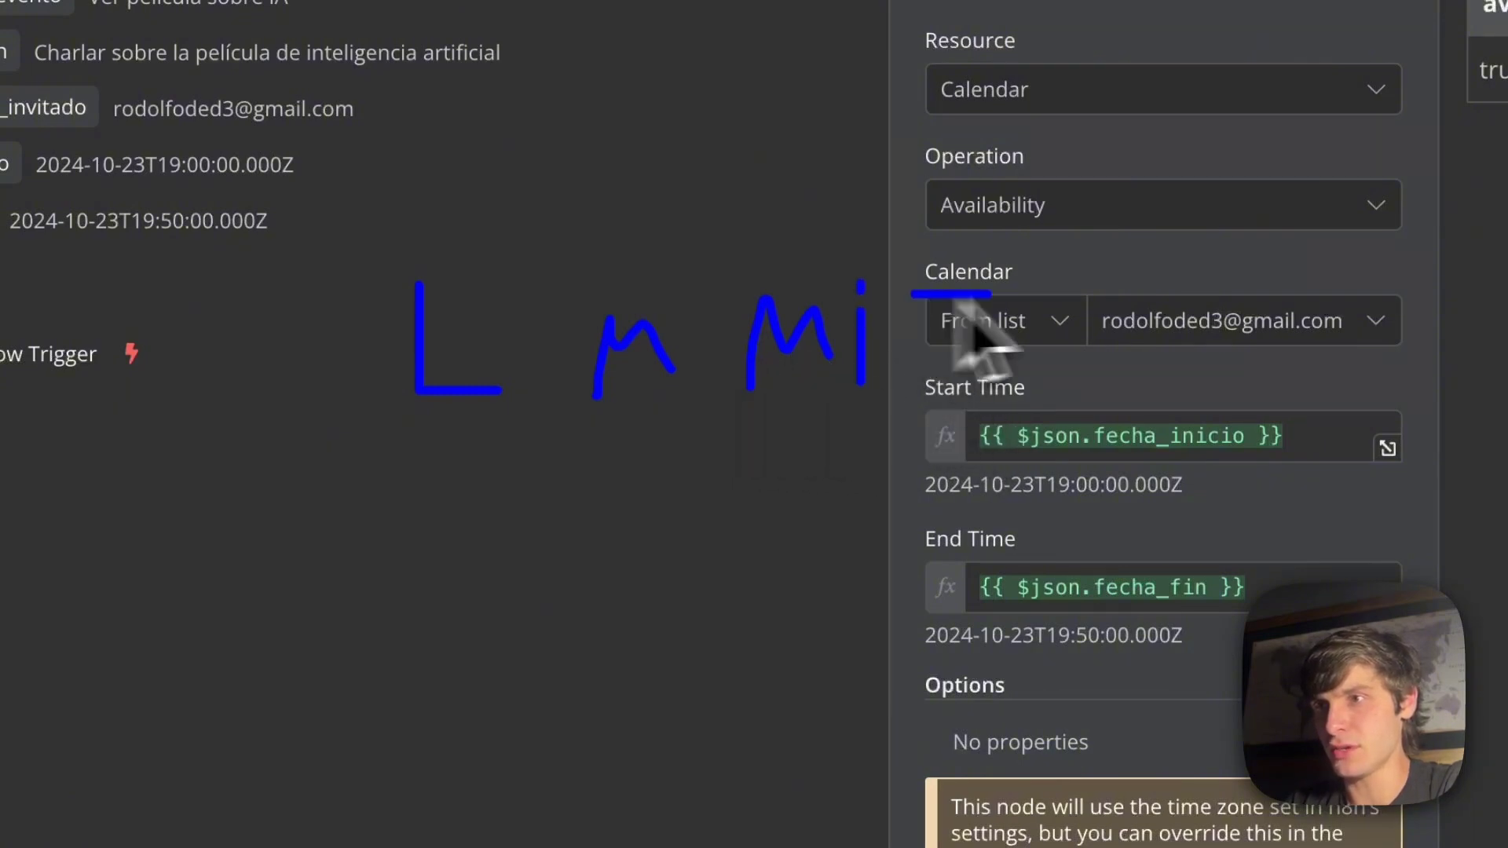
pyautogui.moveTo(913, 294)
pyautogui.mouseDown()
pyautogui.moveTo(1057, 294)
pyautogui.moveTo(959, 392)
pyautogui.mouseUp()
pyautogui.moveTo(824, 369)
pyautogui.mouseDown()
pyautogui.moveTo(837, 480)
pyautogui.moveTo(875, 407)
pyautogui.mouseUp()
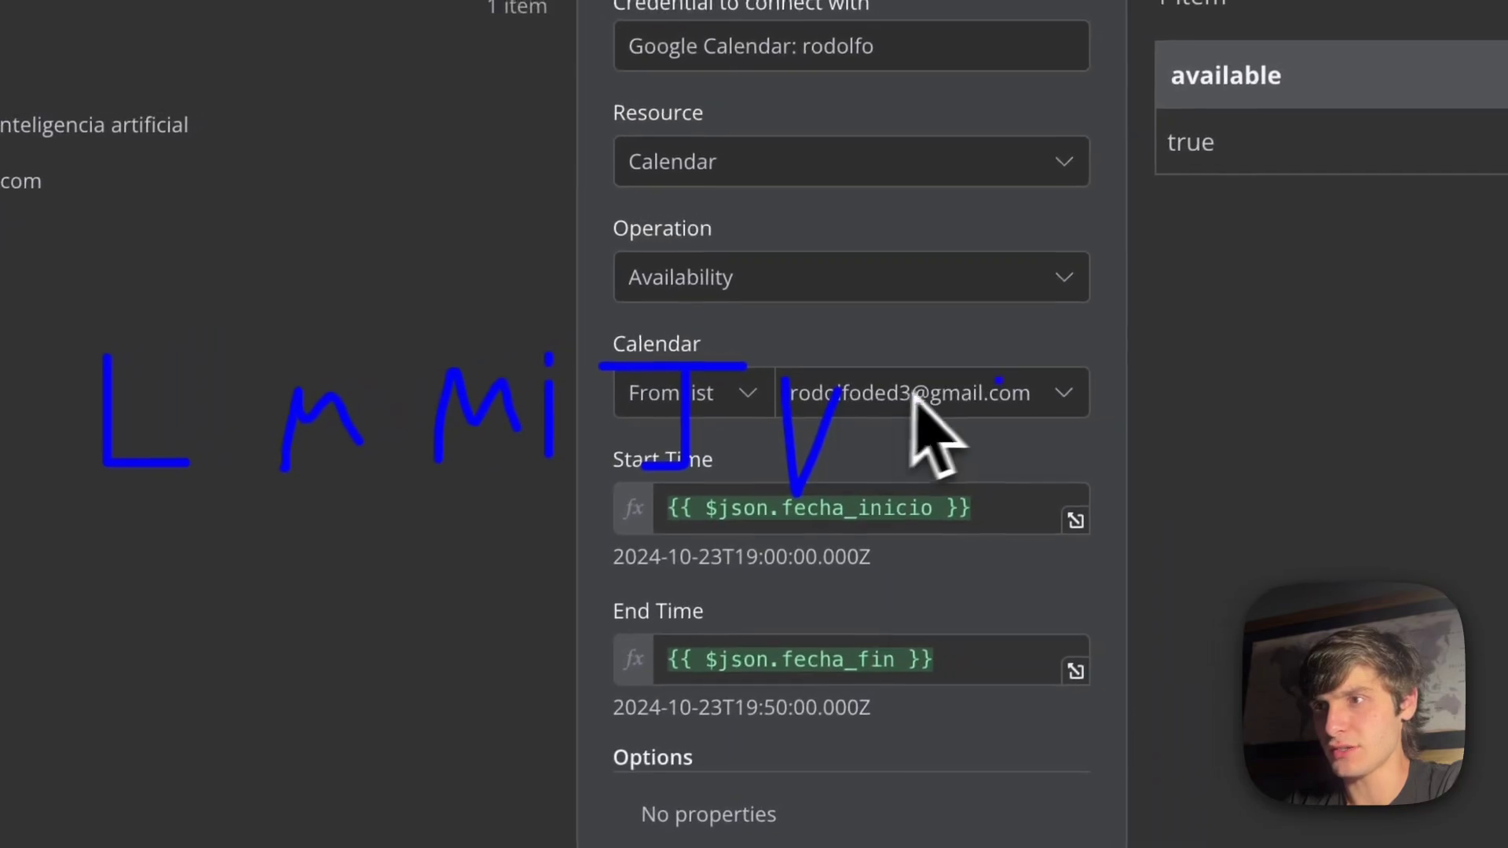
pyautogui.moveTo(1040, 372); pyautogui.dragTo(911, 511)
pyautogui.moveTo(1087, 518); pyautogui.dragTo(1099, 531)
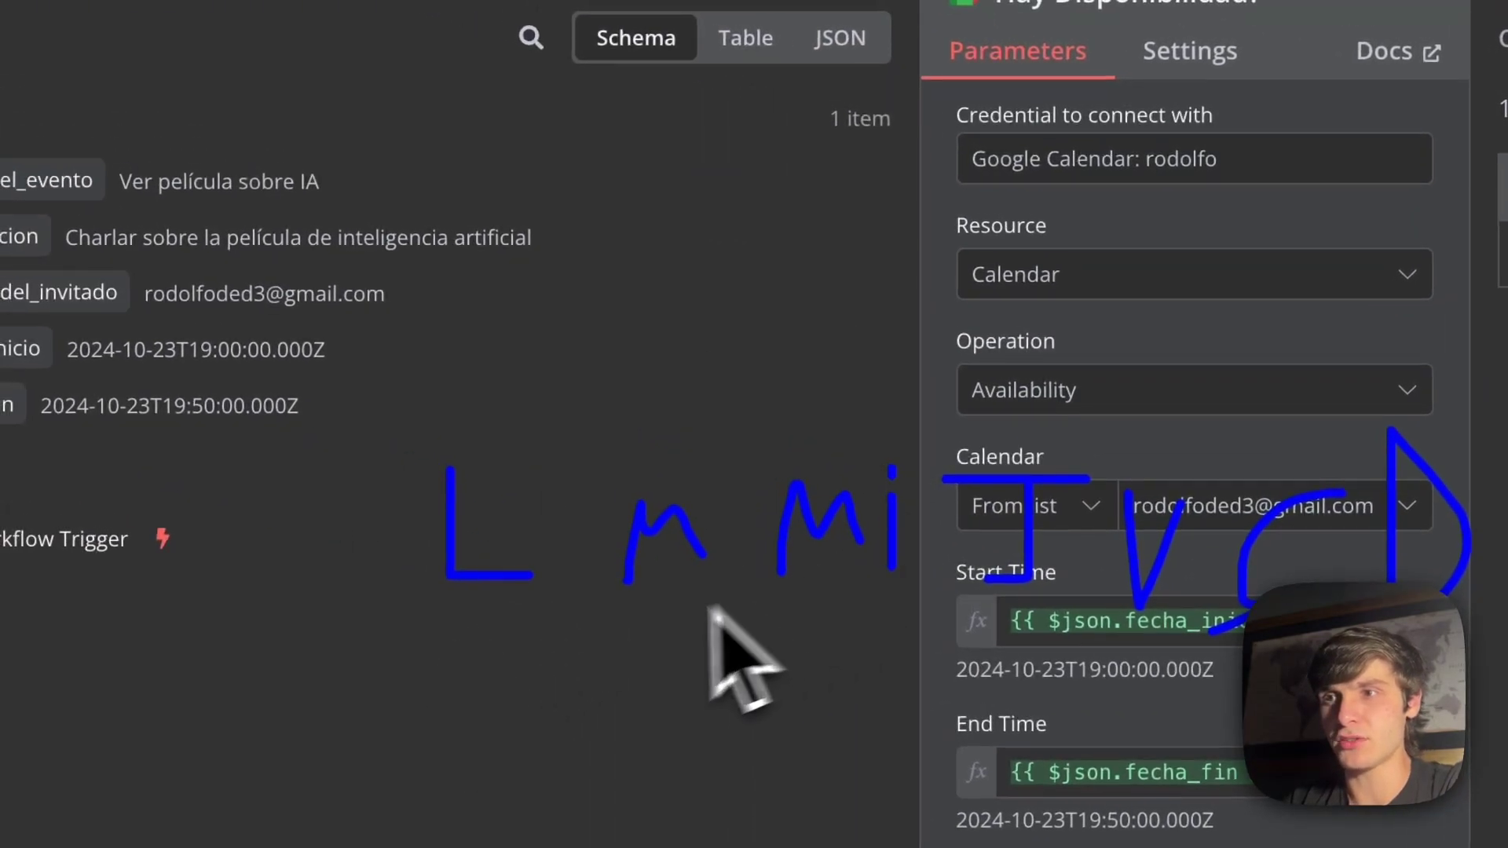
pyautogui.moveTo(438, 653); pyautogui.dragTo(532, 652)
pyautogui.moveTo(459, 699); pyautogui.dragTo(520, 699)
pyautogui.moveTo(440, 757); pyautogui.dragTo(518, 757)
pyautogui.moveTo(389, 612); pyautogui.dragTo(512, 612)
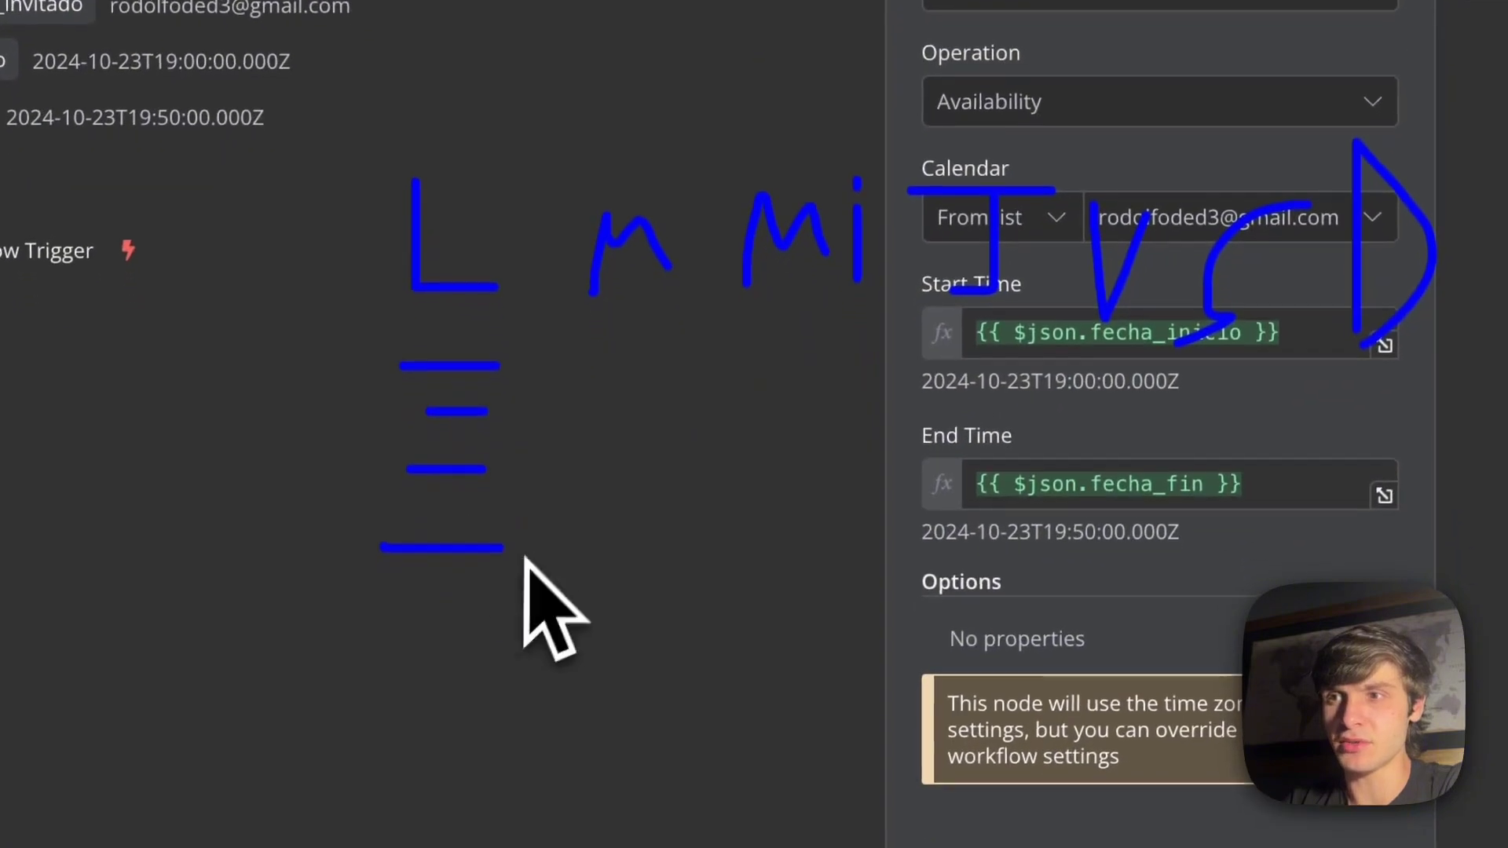
pyautogui.moveTo(604, 416); pyautogui.dragTo(746, 416)
pyautogui.moveTo(670, 467); pyautogui.dragTo(742, 467)
pyautogui.moveTo(629, 520)
pyautogui.mouseDown()
pyautogui.moveTo(684, 520)
pyautogui.moveTo(670, 521)
pyautogui.mouseUp()
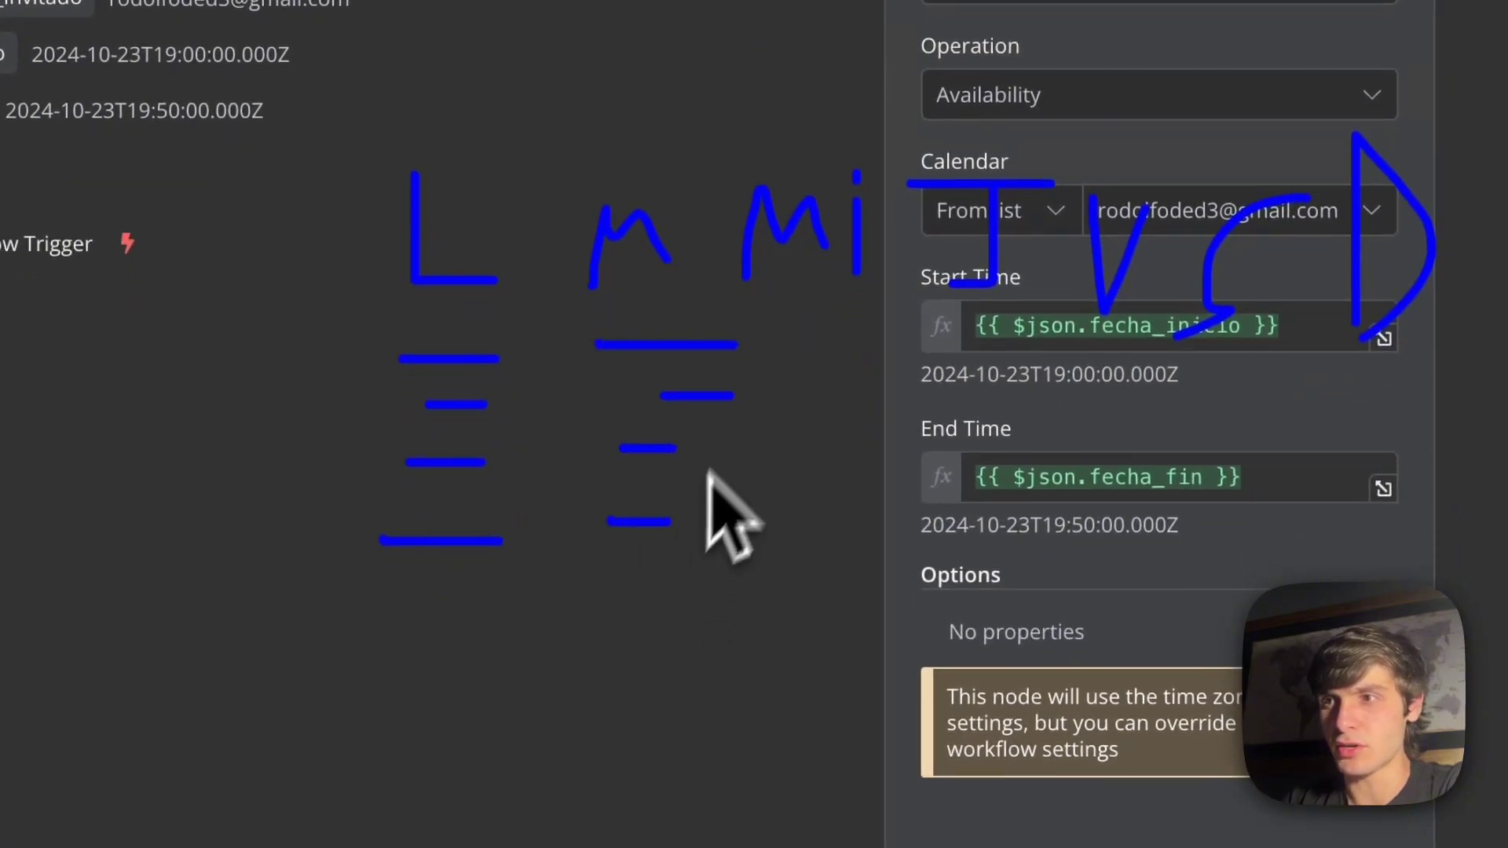
pyautogui.moveTo(780, 298); pyautogui.dragTo(901, 298)
pyautogui.moveTo(779, 378); pyautogui.dragTo(854, 378)
pyautogui.moveTo(784, 489); pyautogui.dragTo(860, 493)
pyautogui.moveTo(785, 536); pyautogui.dragTo(829, 538)
pyautogui.moveTo(974, 325); pyautogui.dragTo(1072, 324)
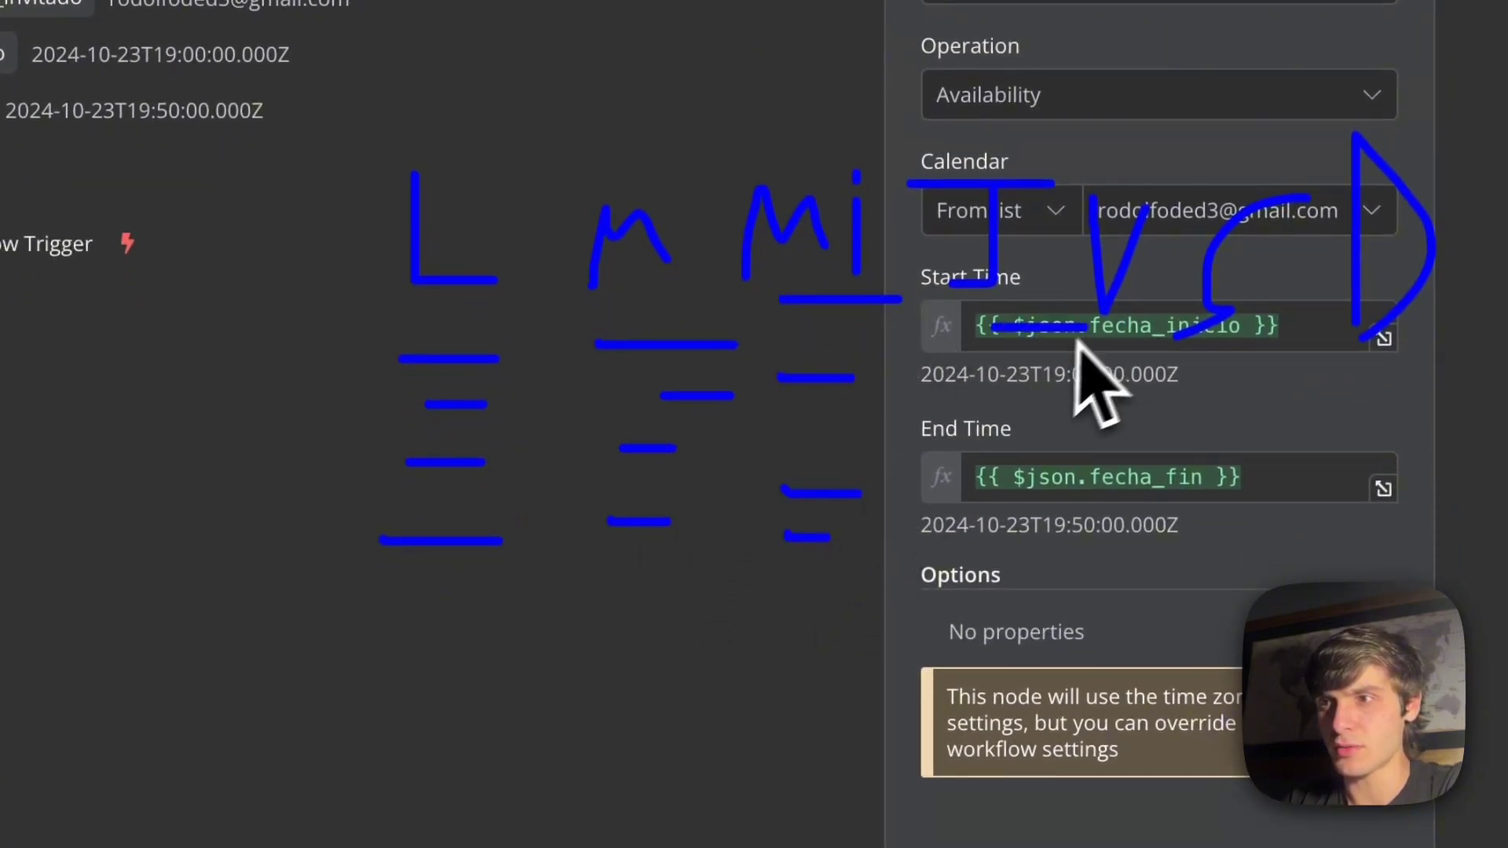
pyautogui.moveTo(943, 401); pyautogui.dragTo(1010, 401)
pyautogui.moveTo(963, 458); pyautogui.dragTo(1072, 458)
pyautogui.moveTo(962, 504); pyautogui.dragTo(1072, 504)
pyautogui.moveTo(1129, 358); pyautogui.dragTo(1289, 358)
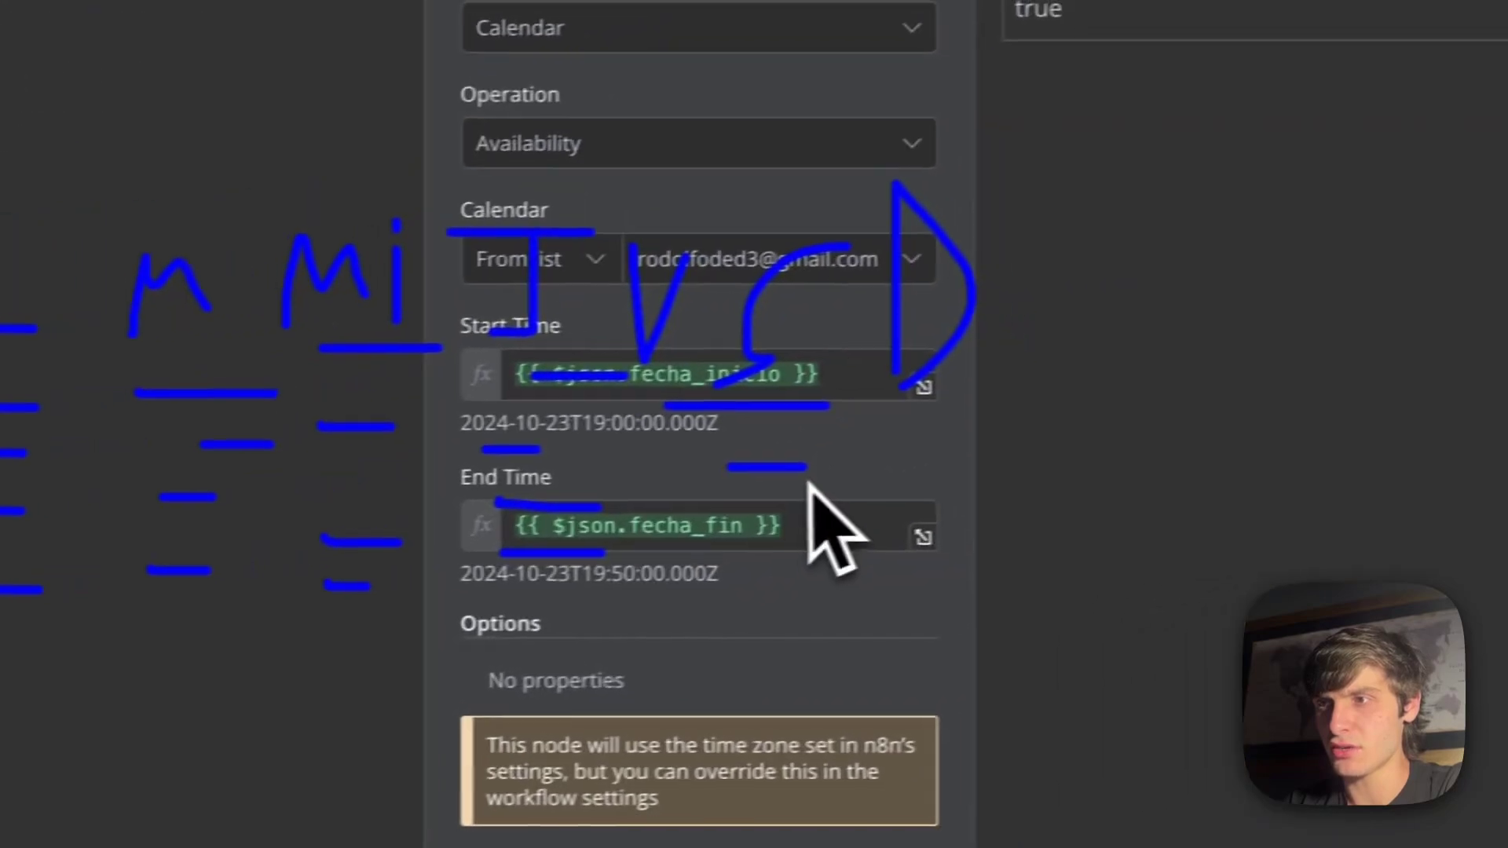
pyautogui.moveTo(893, 450); pyautogui.dragTo(982, 449)
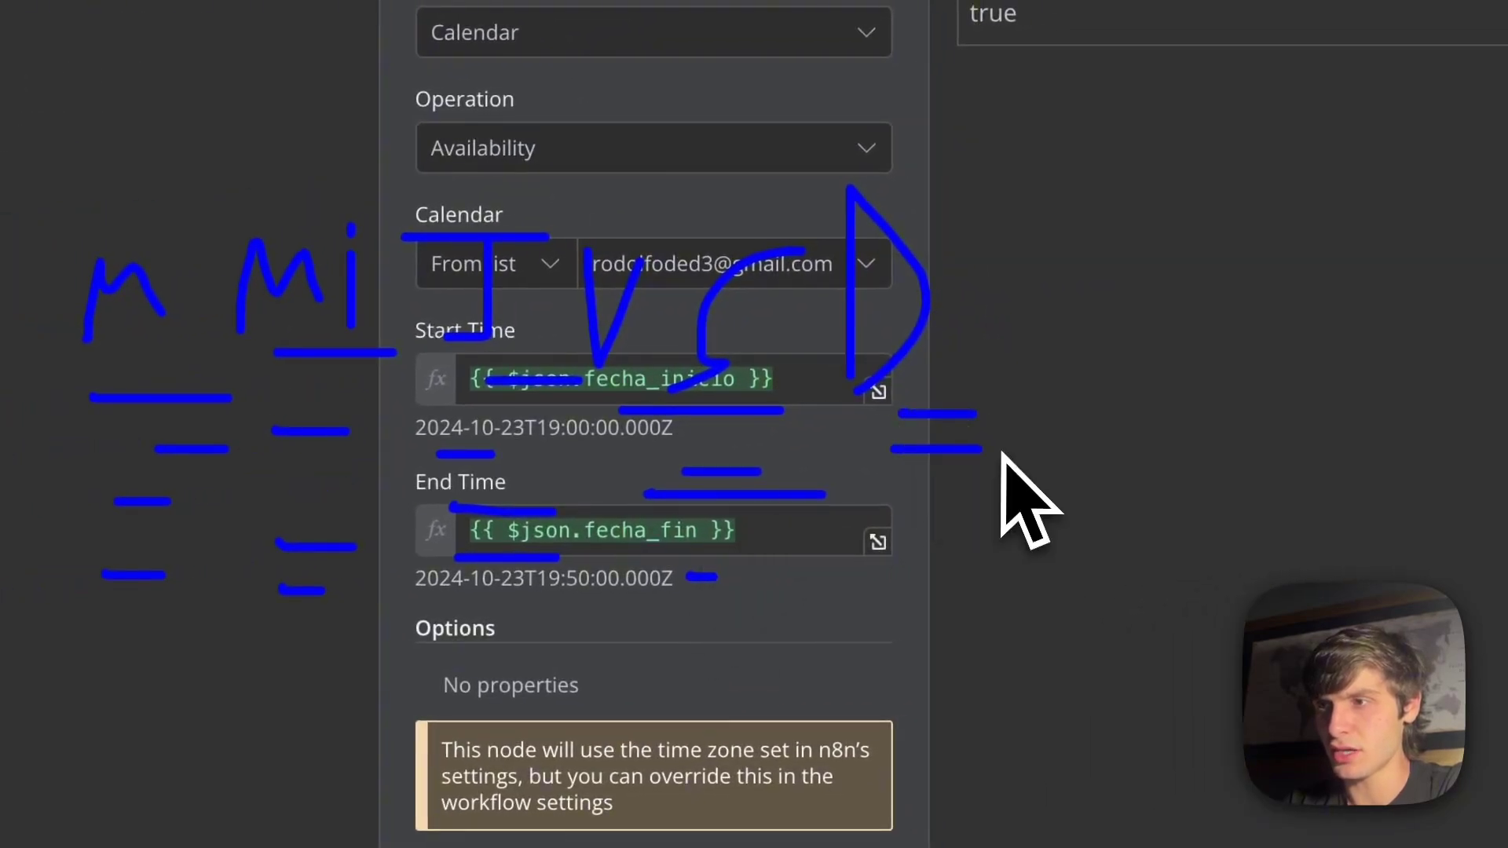
pyautogui.moveTo(873, 547); pyautogui.dragTo(937, 548)
pyautogui.moveTo(825, 628); pyautogui.dragTo(847, 627)
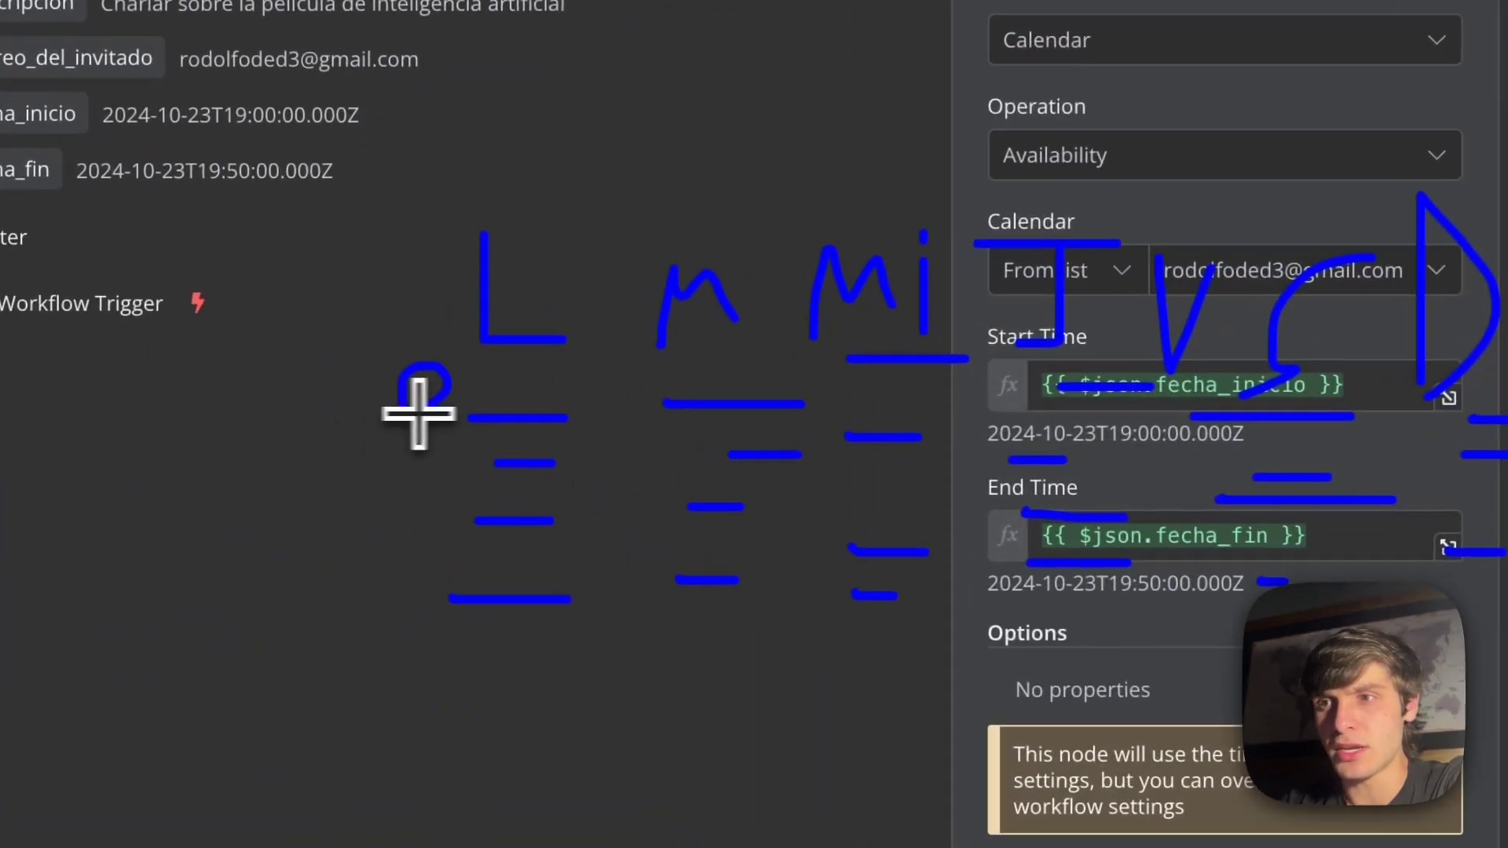
pyautogui.moveTo(416, 418); pyautogui.dragTo(417, 443)
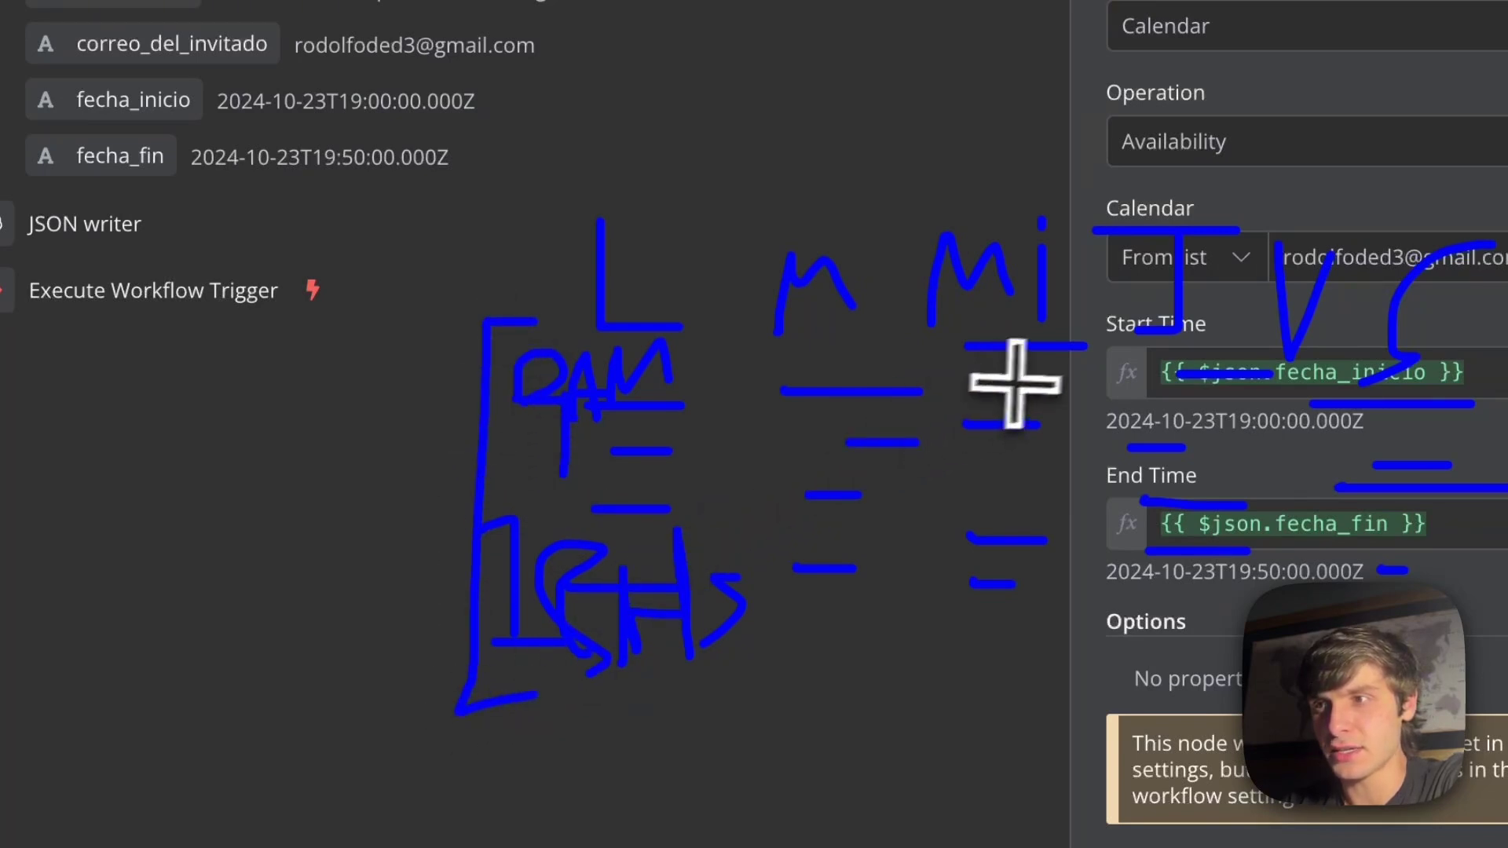
pyautogui.moveTo(1090, 360)
pyautogui.mouseDown()
pyautogui.moveTo(623, 128)
pyautogui.moveTo(498, 410)
pyautogui.mouseUp()
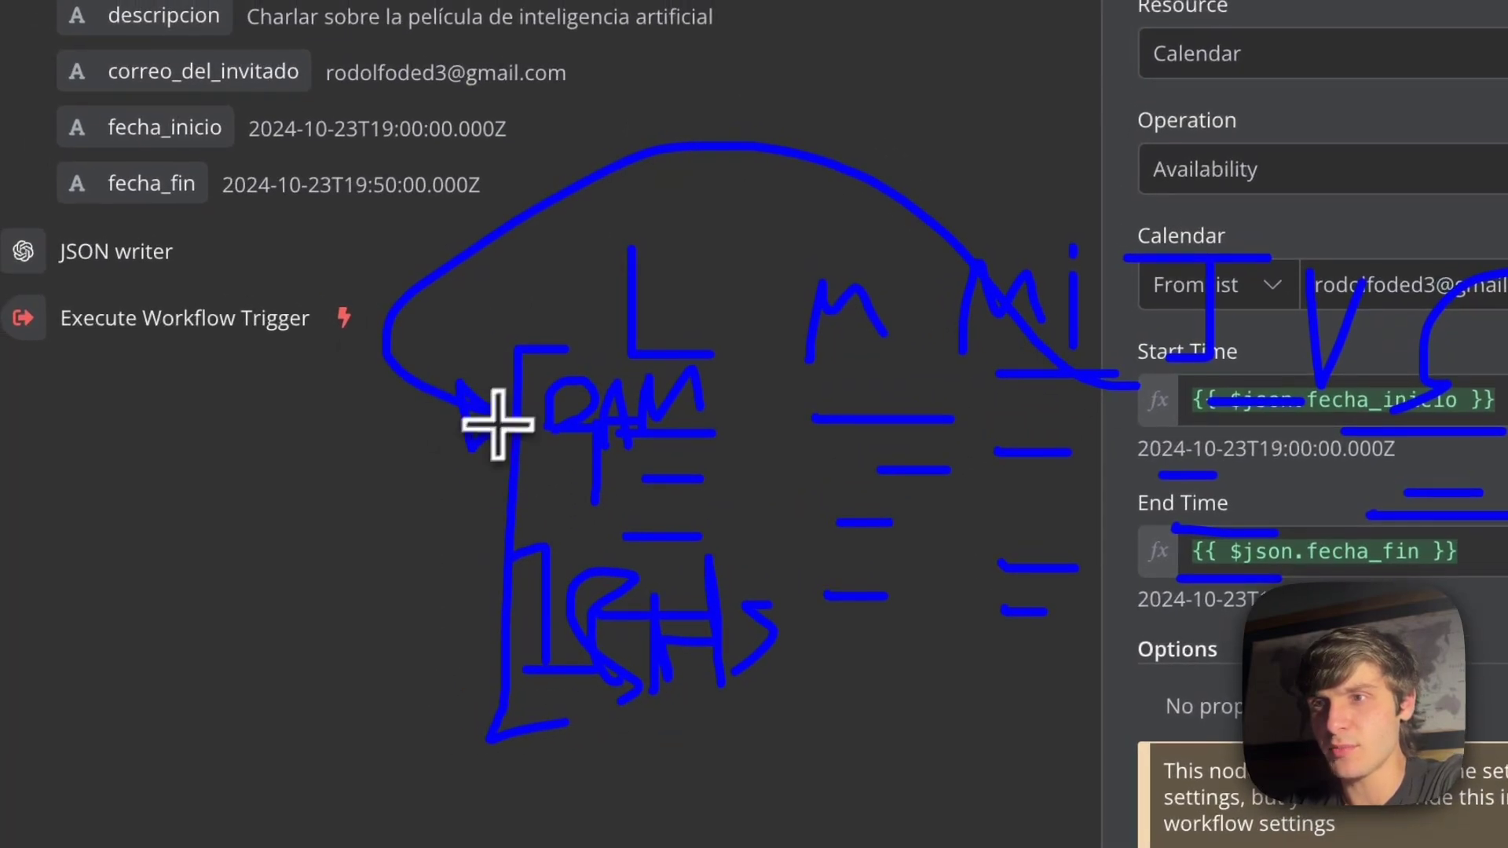
pyautogui.moveTo(1150, 532); pyautogui.dragTo(531, 618)
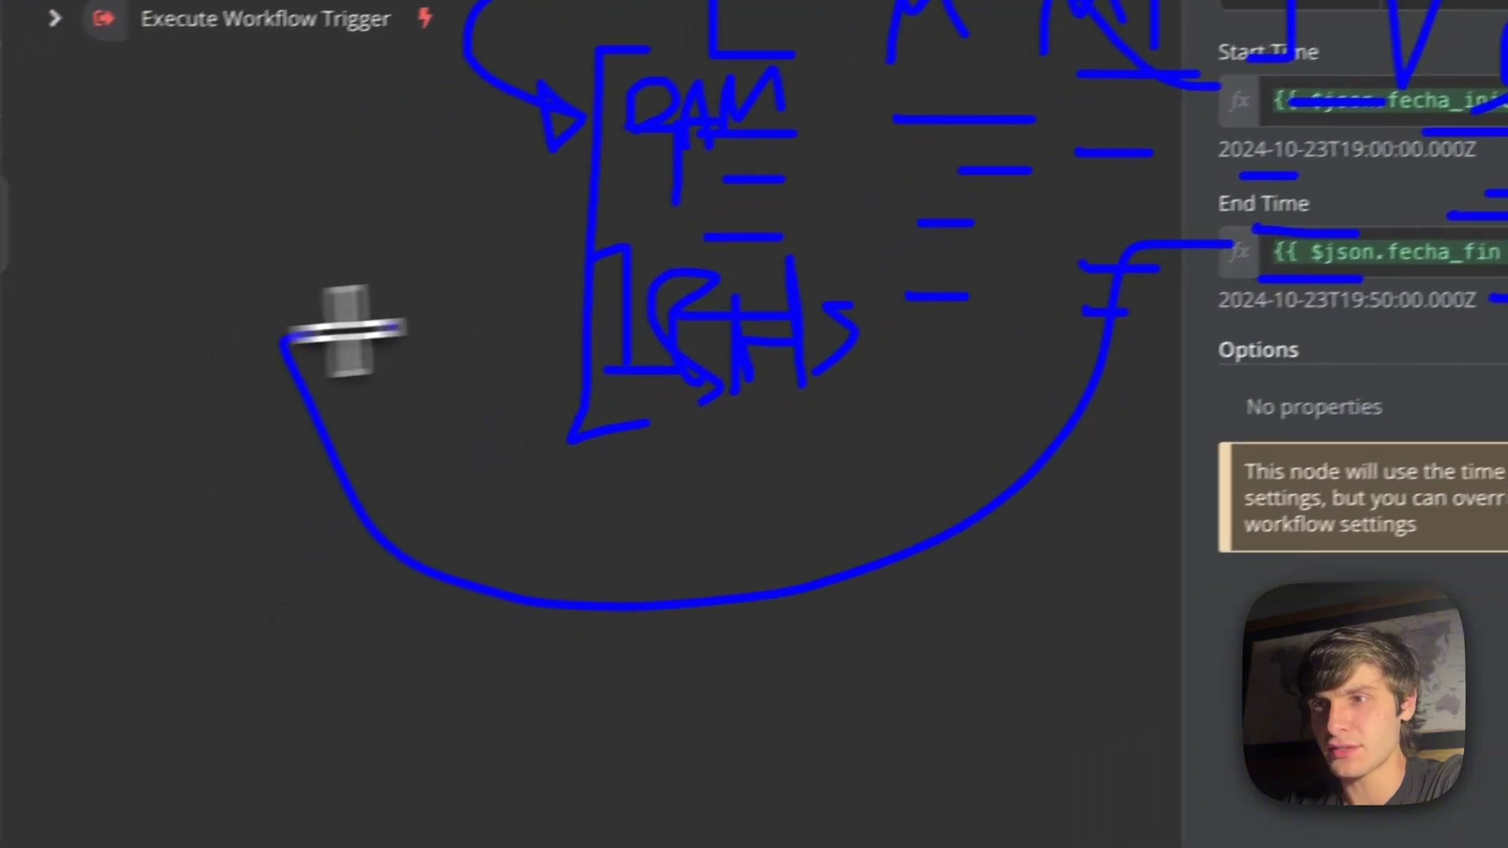
pyautogui.moveTo(611, 245); pyautogui.dragTo(666, 329)
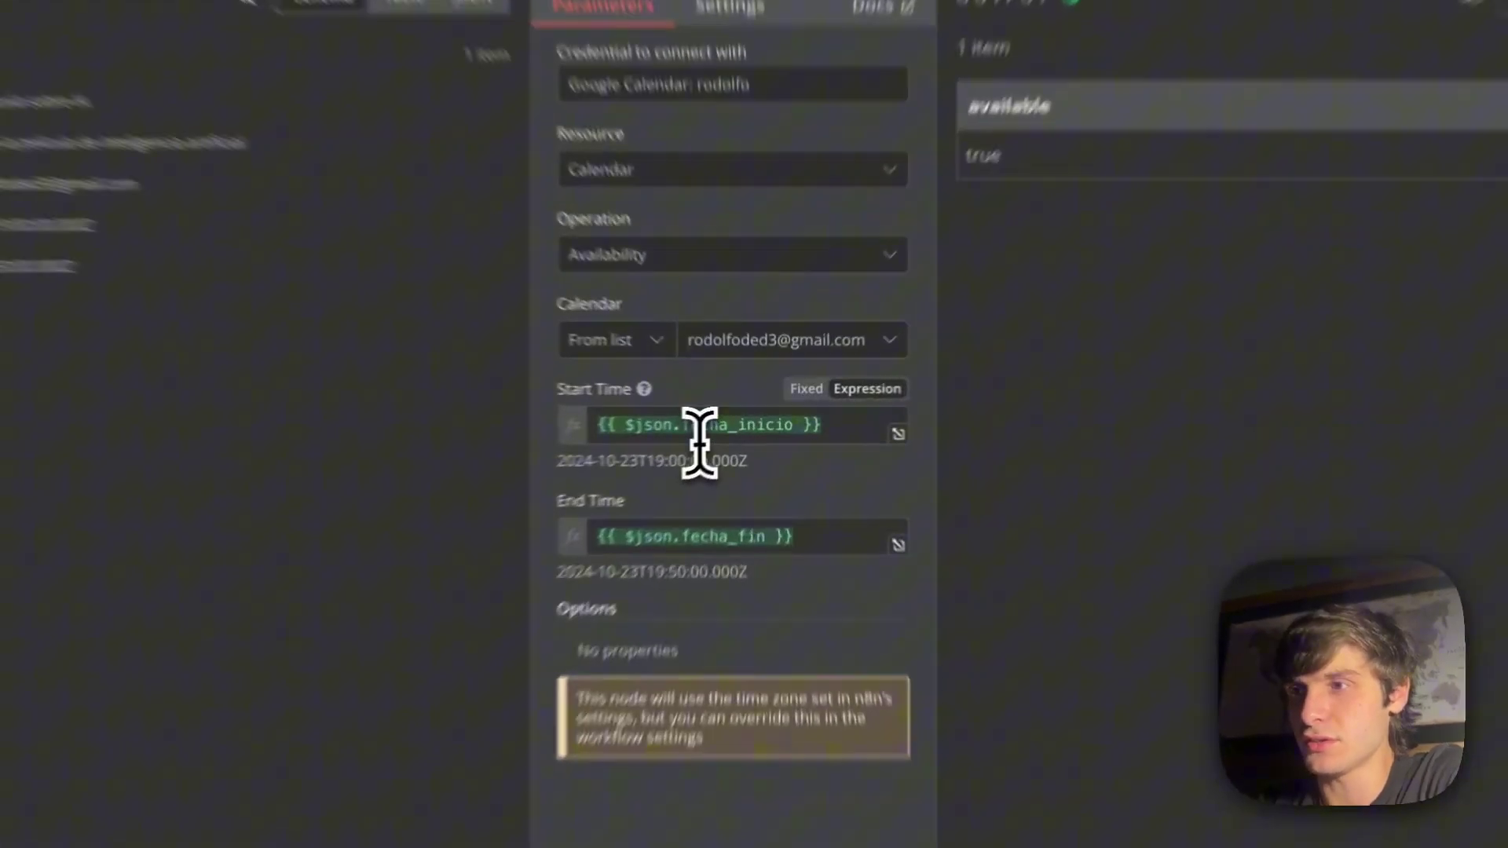
# Preview the resolved Start Time and End Time expression values
pyautogui.click(699, 430)
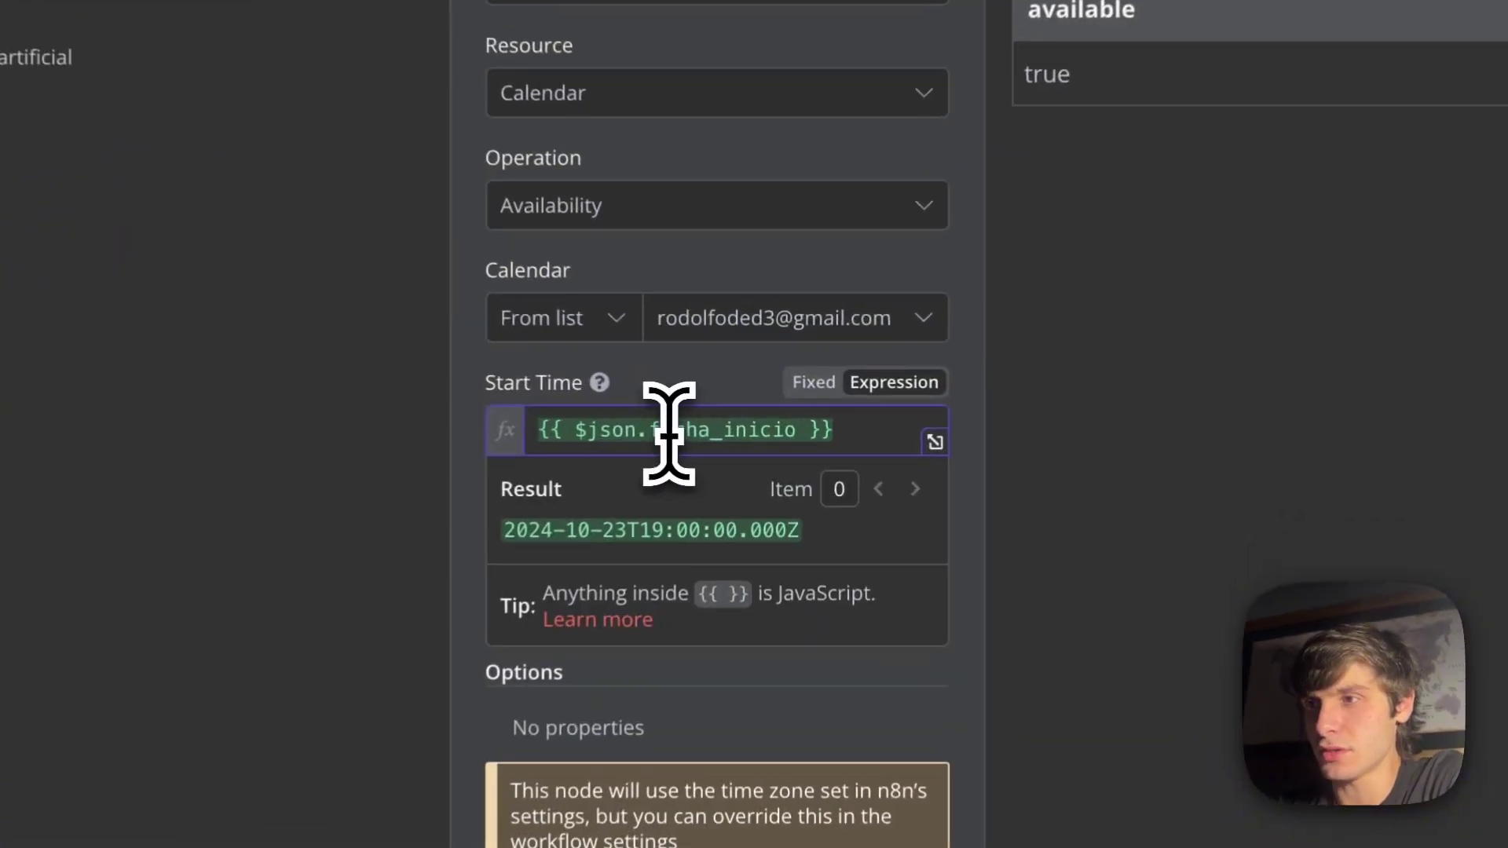
pyautogui.press('Tab')
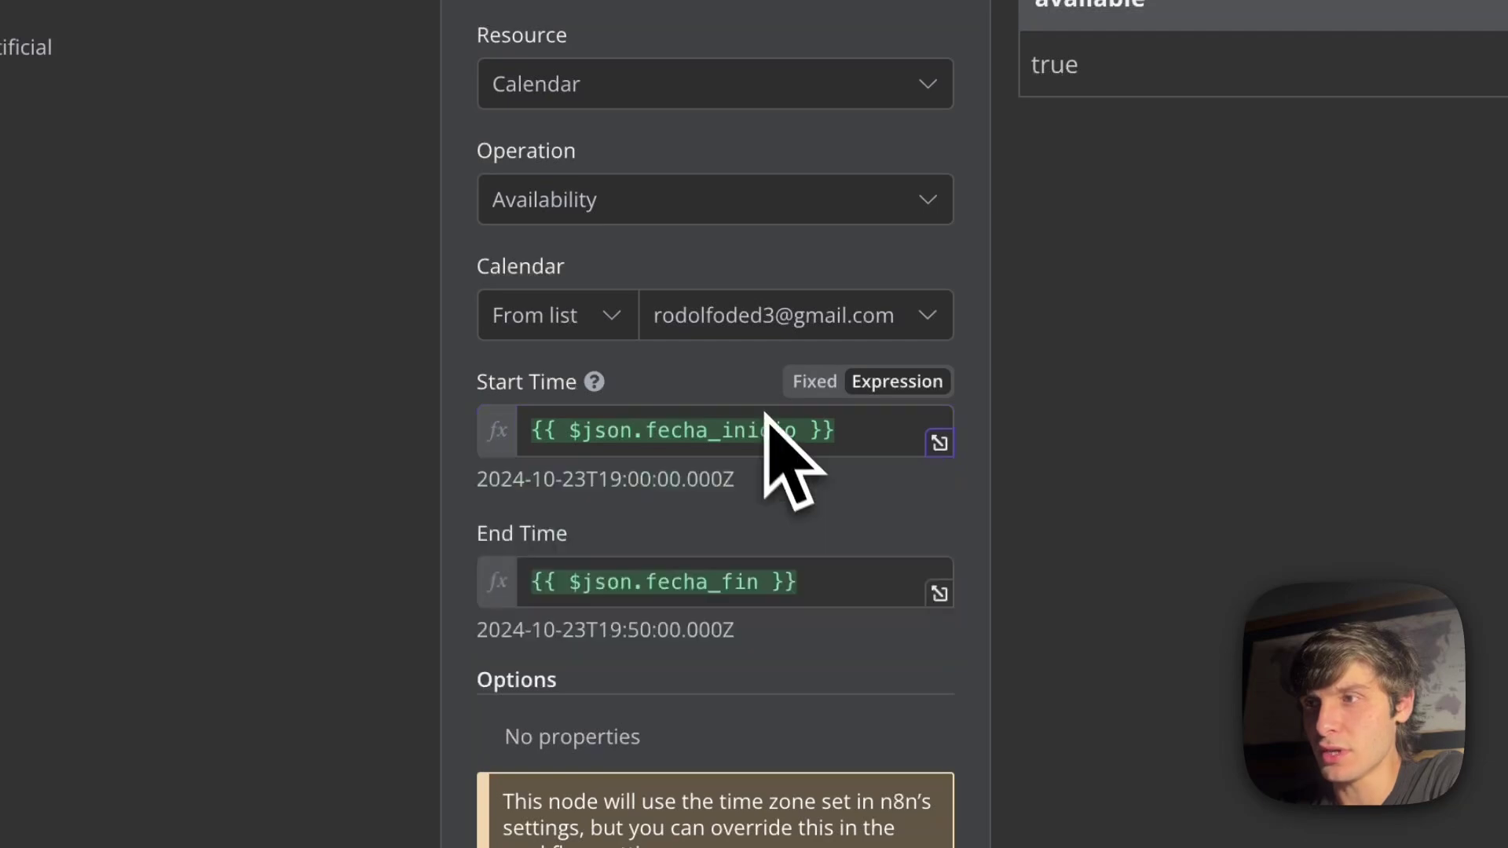
pyautogui.click(688, 581)
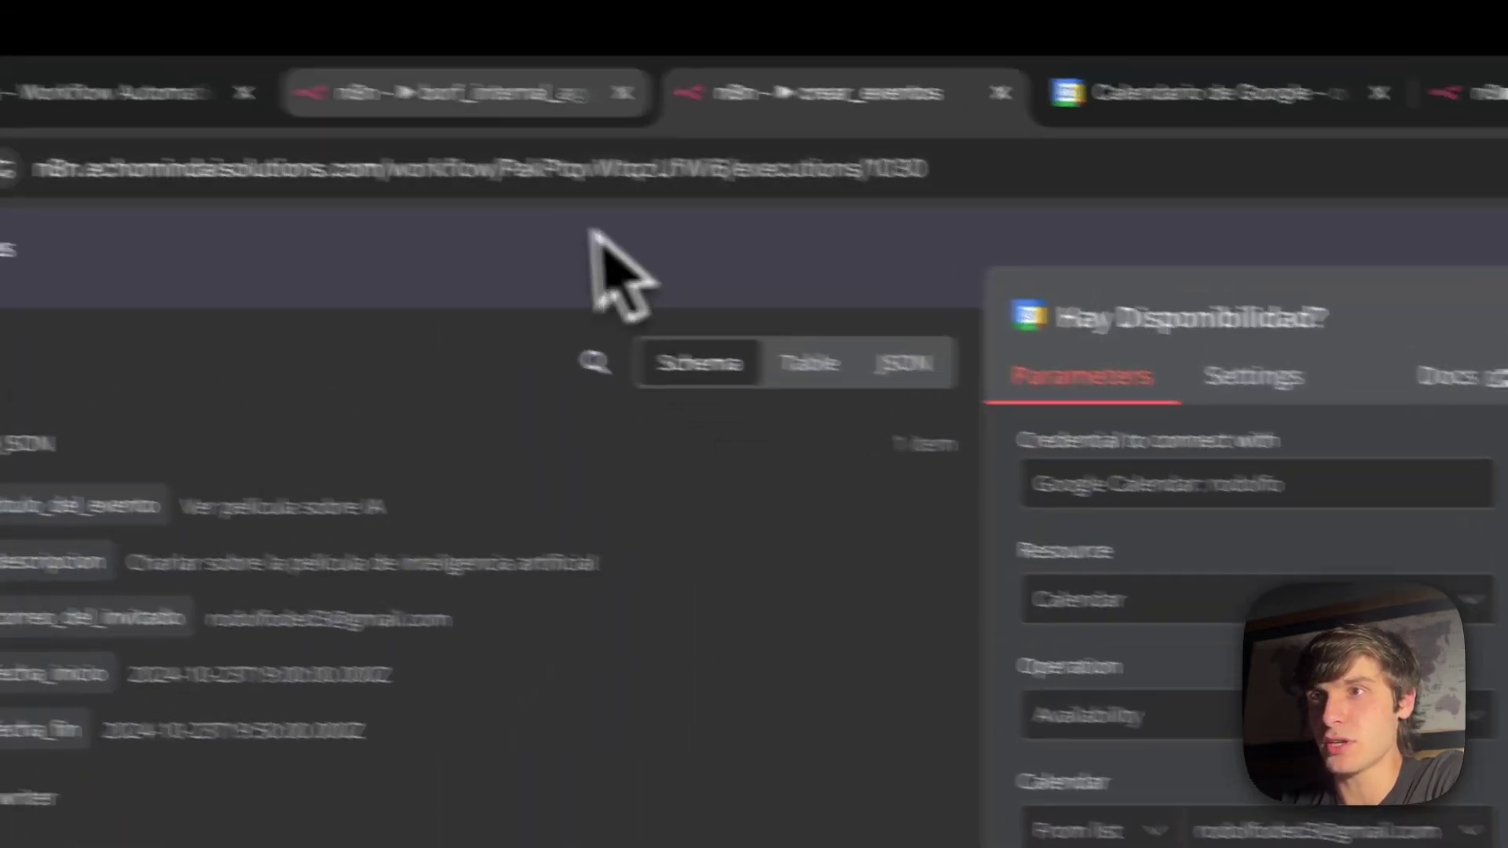
# Check the event description in the agent's chat and the Google Calendar event
pyautogui.click(592, 269)
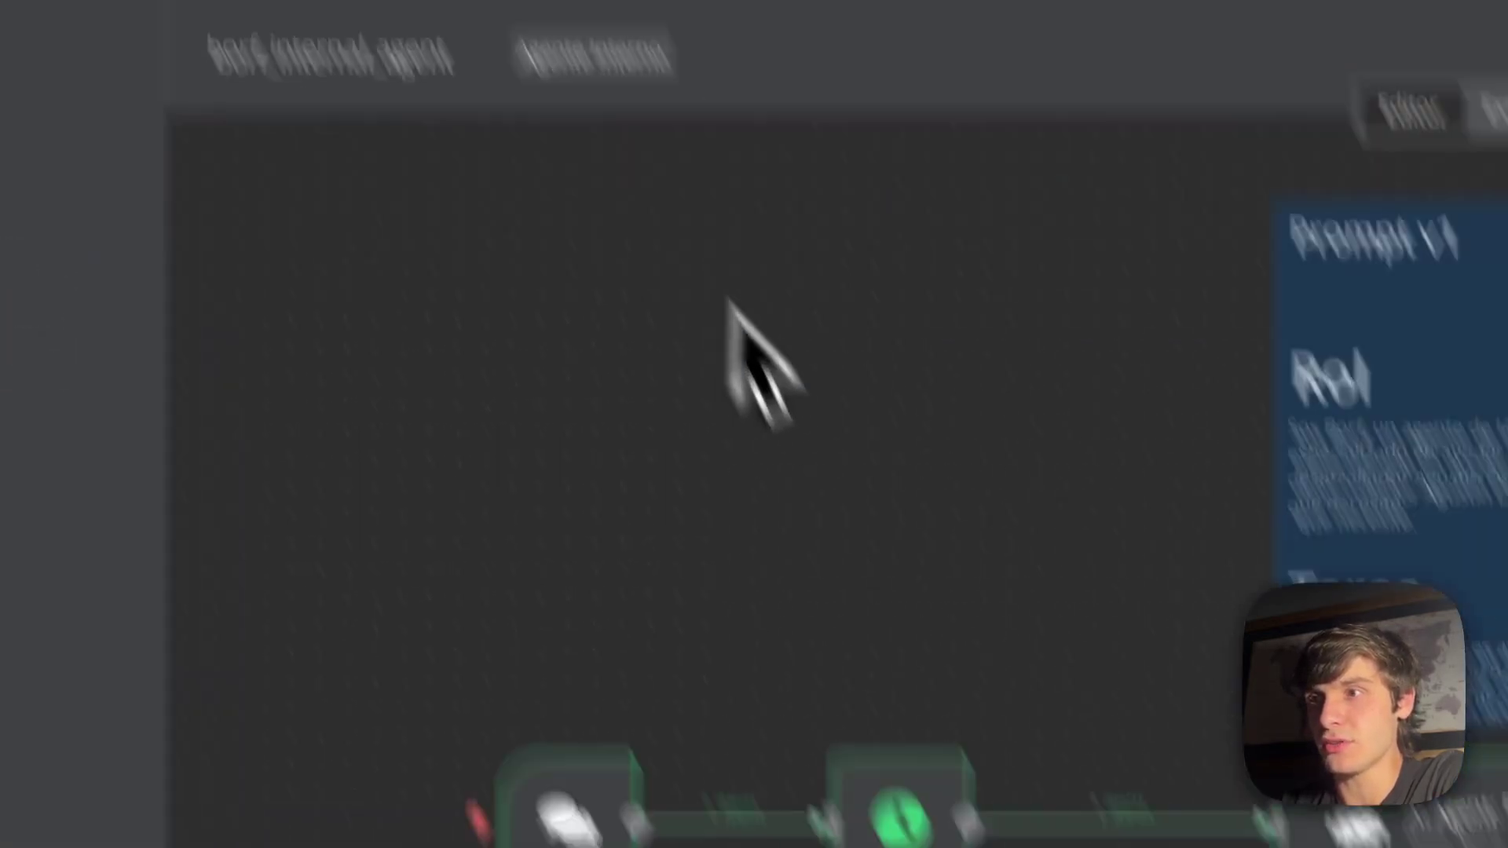
pyautogui.click(935, 774)
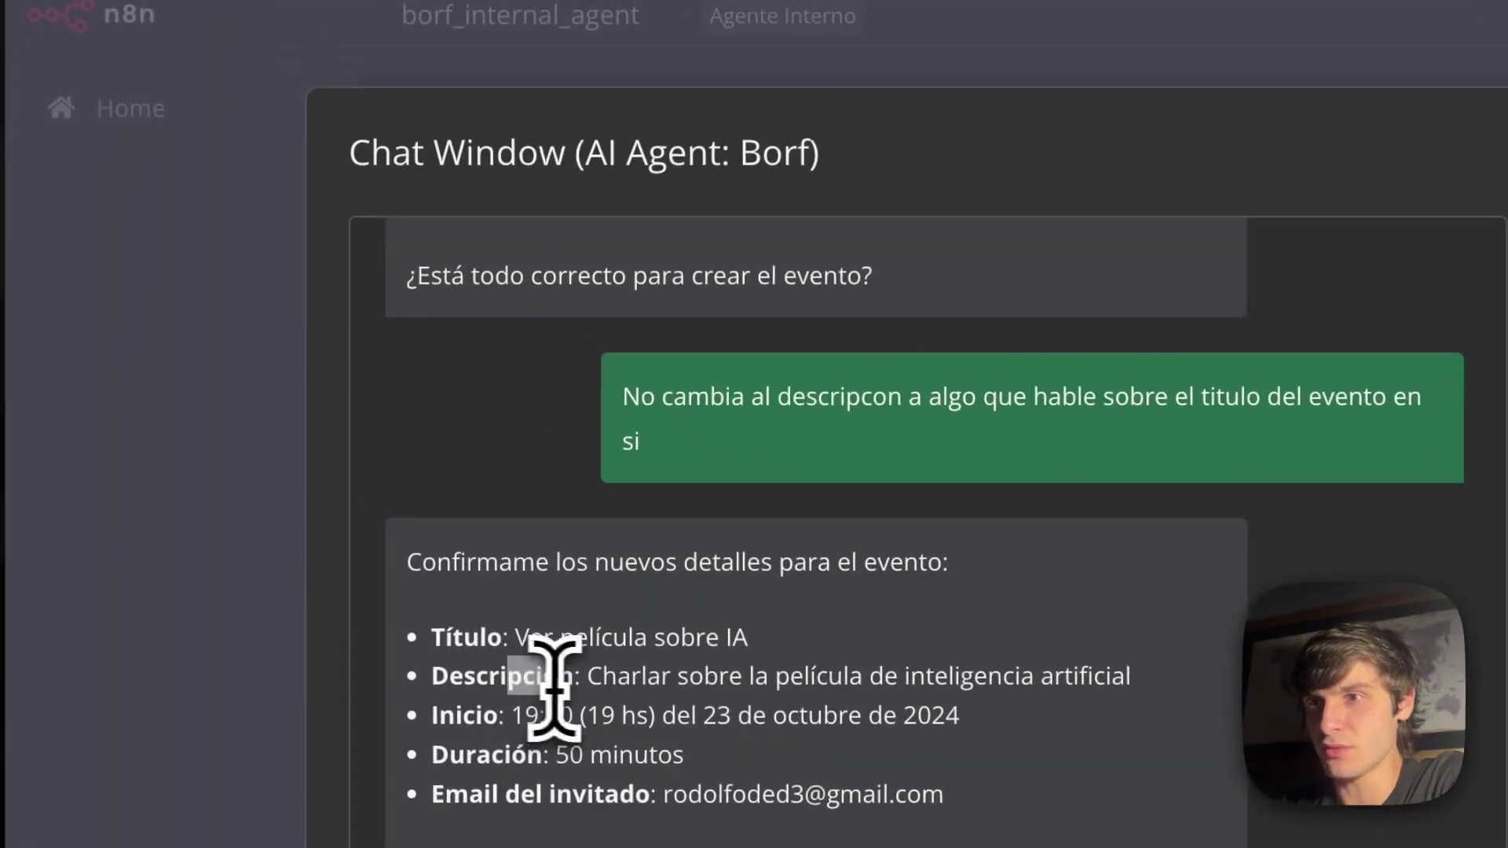
pyautogui.tripleClick(549, 707)
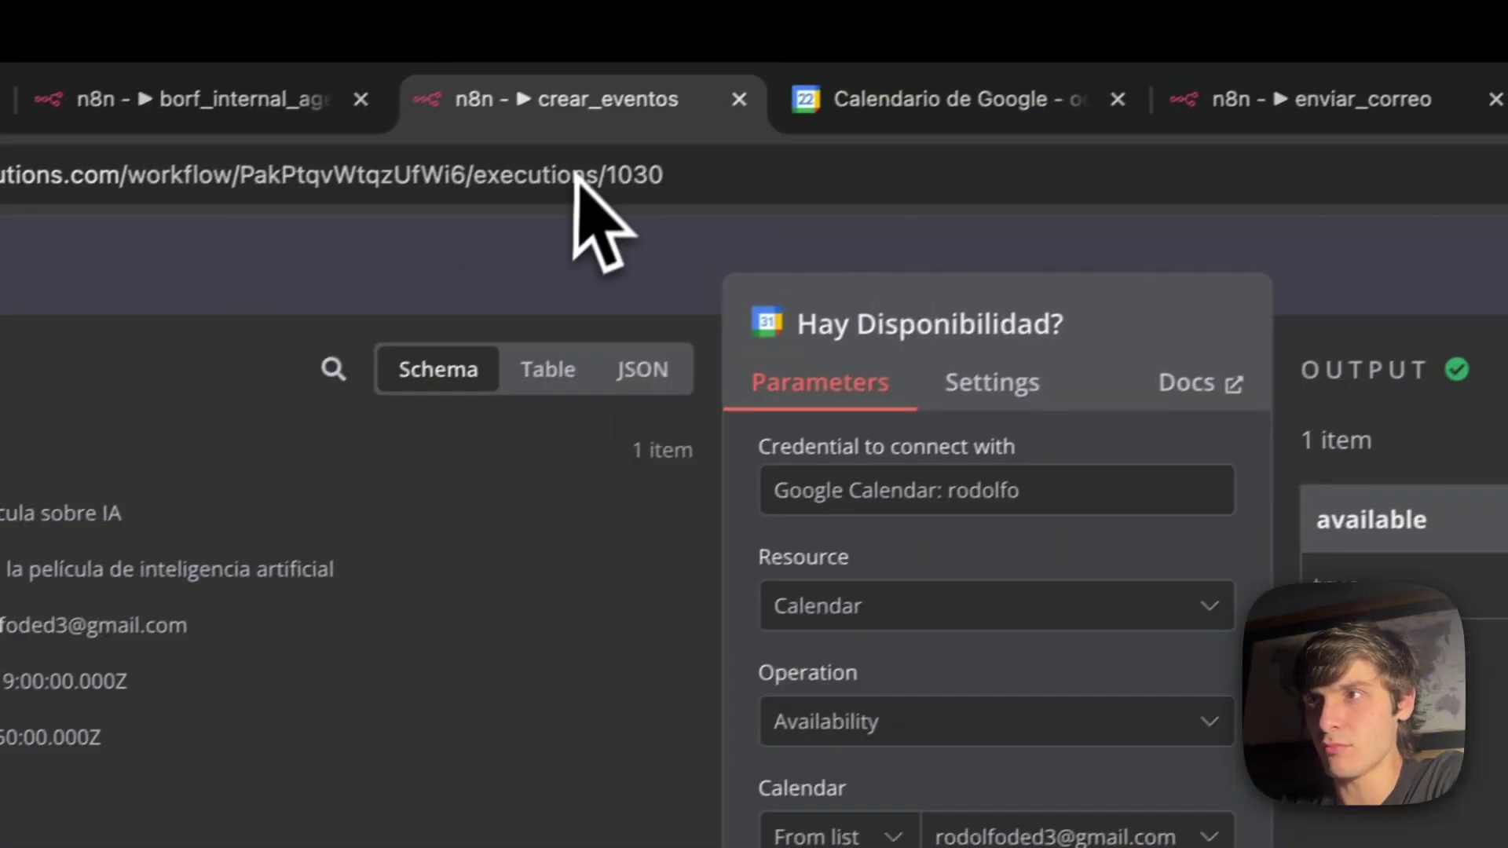
pyautogui.click(754, 110)
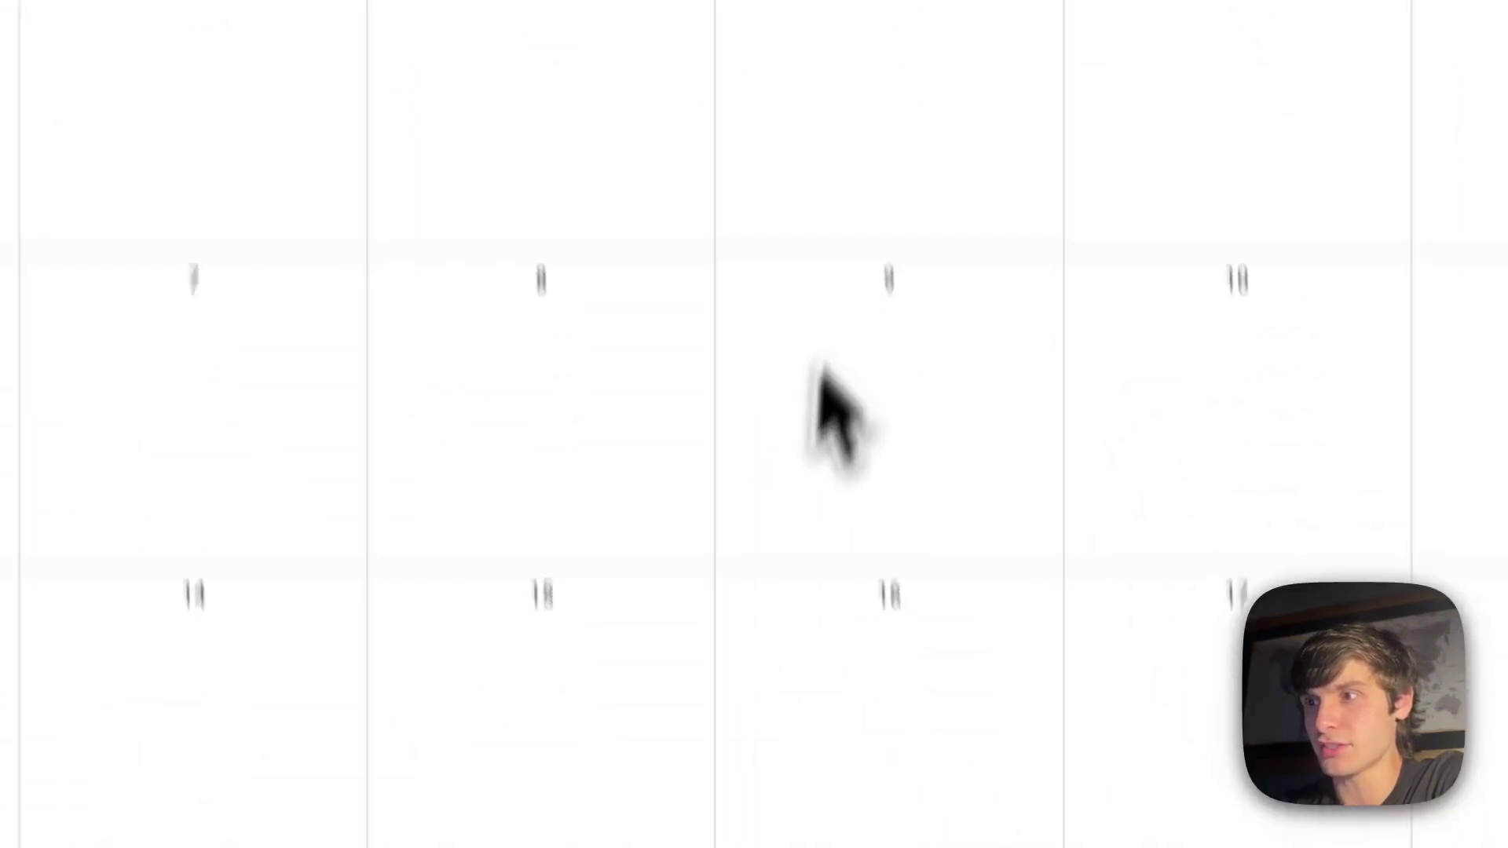
pyautogui.click(644, 90)
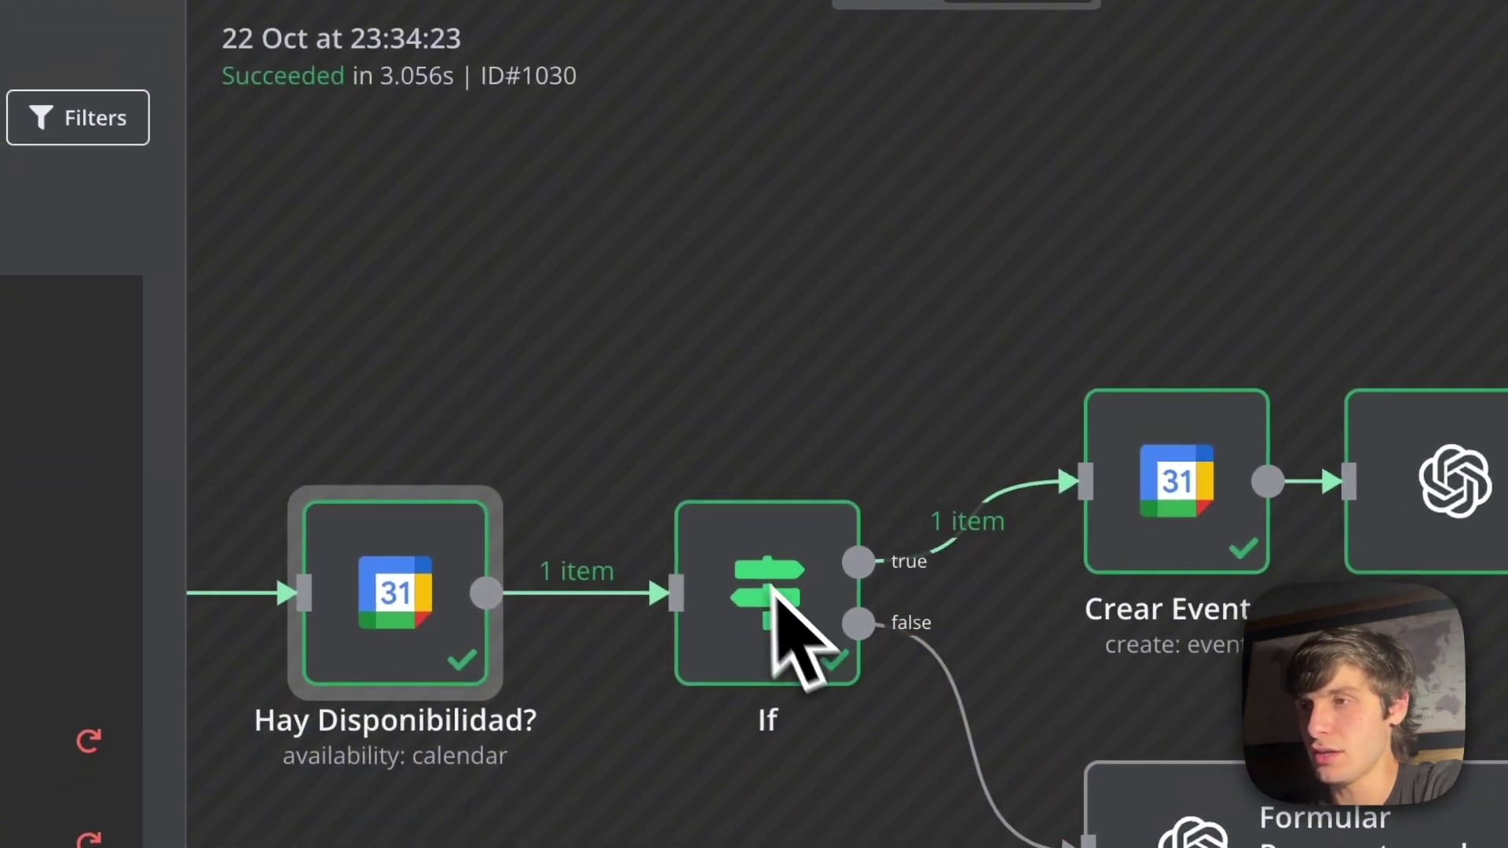
# Check Hay Disponibilidad?'s true result and the If condition, then open Crear Evento's parameters
pyautogui.doubleClick(399, 640)
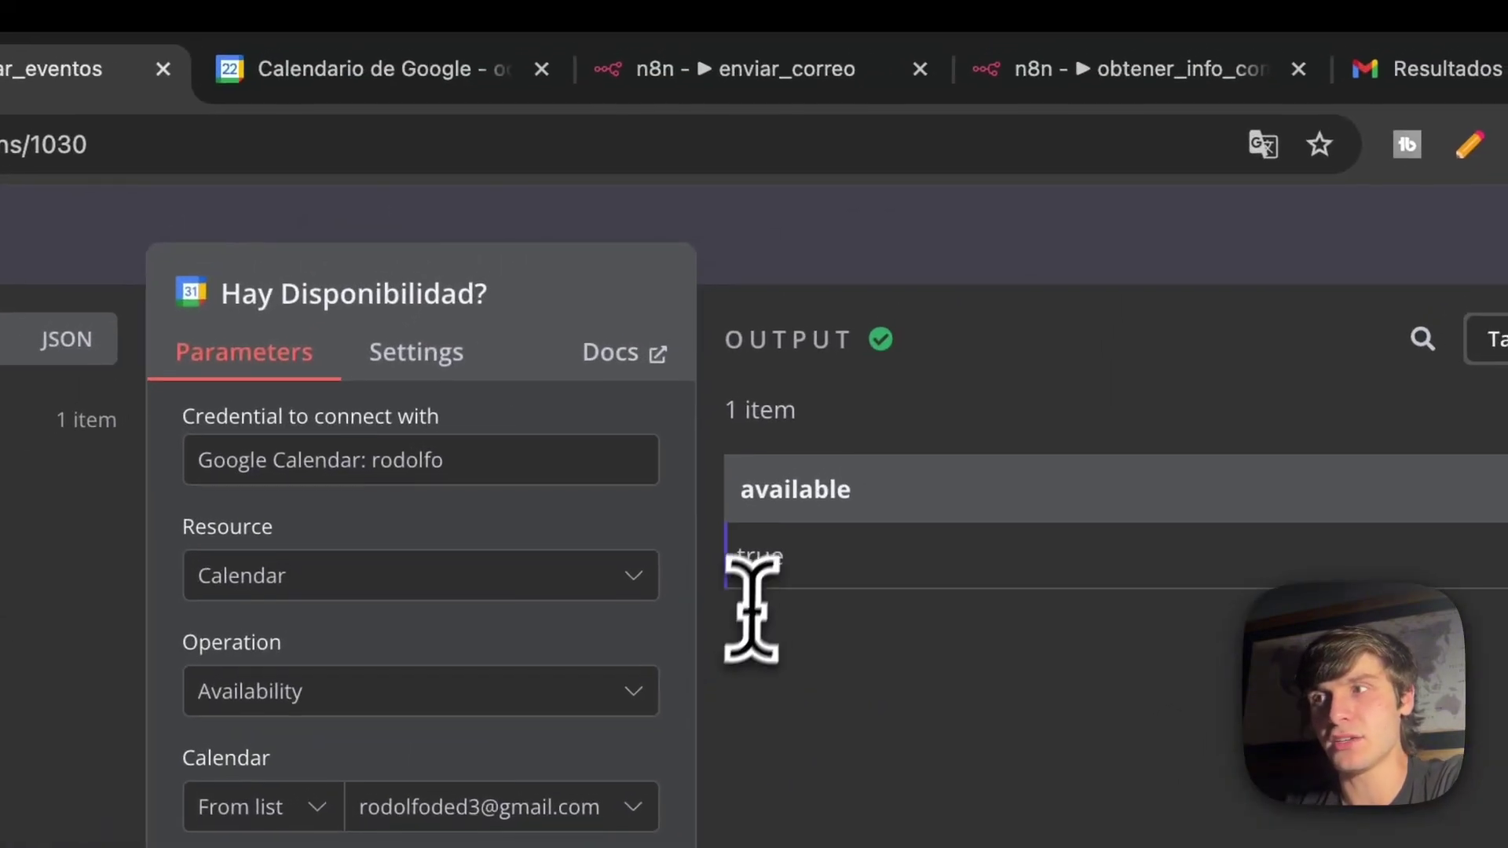
pyautogui.doubleClick(759, 559)
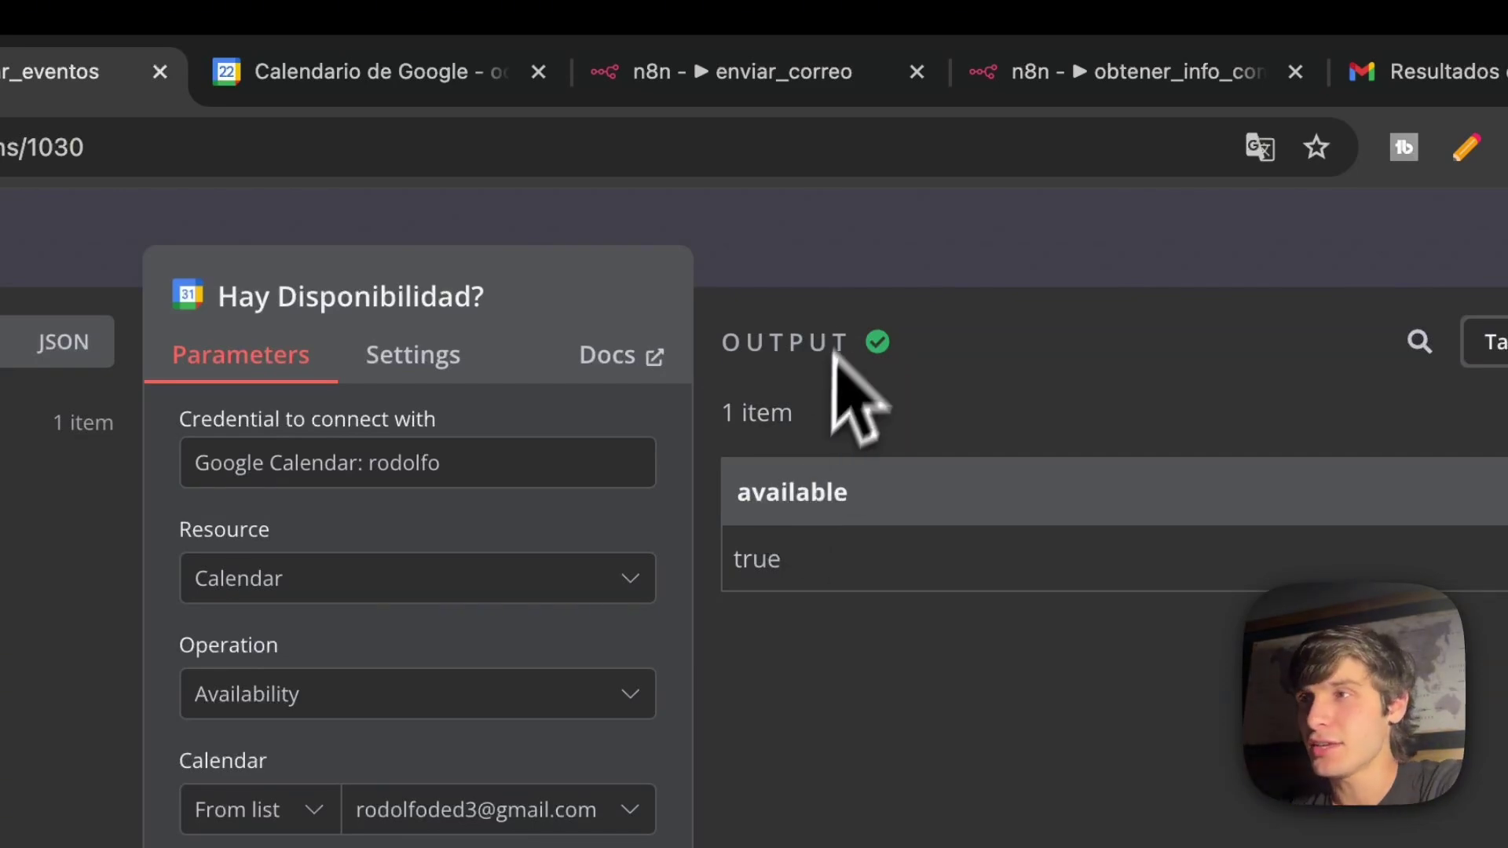
pyautogui.press('Escape')
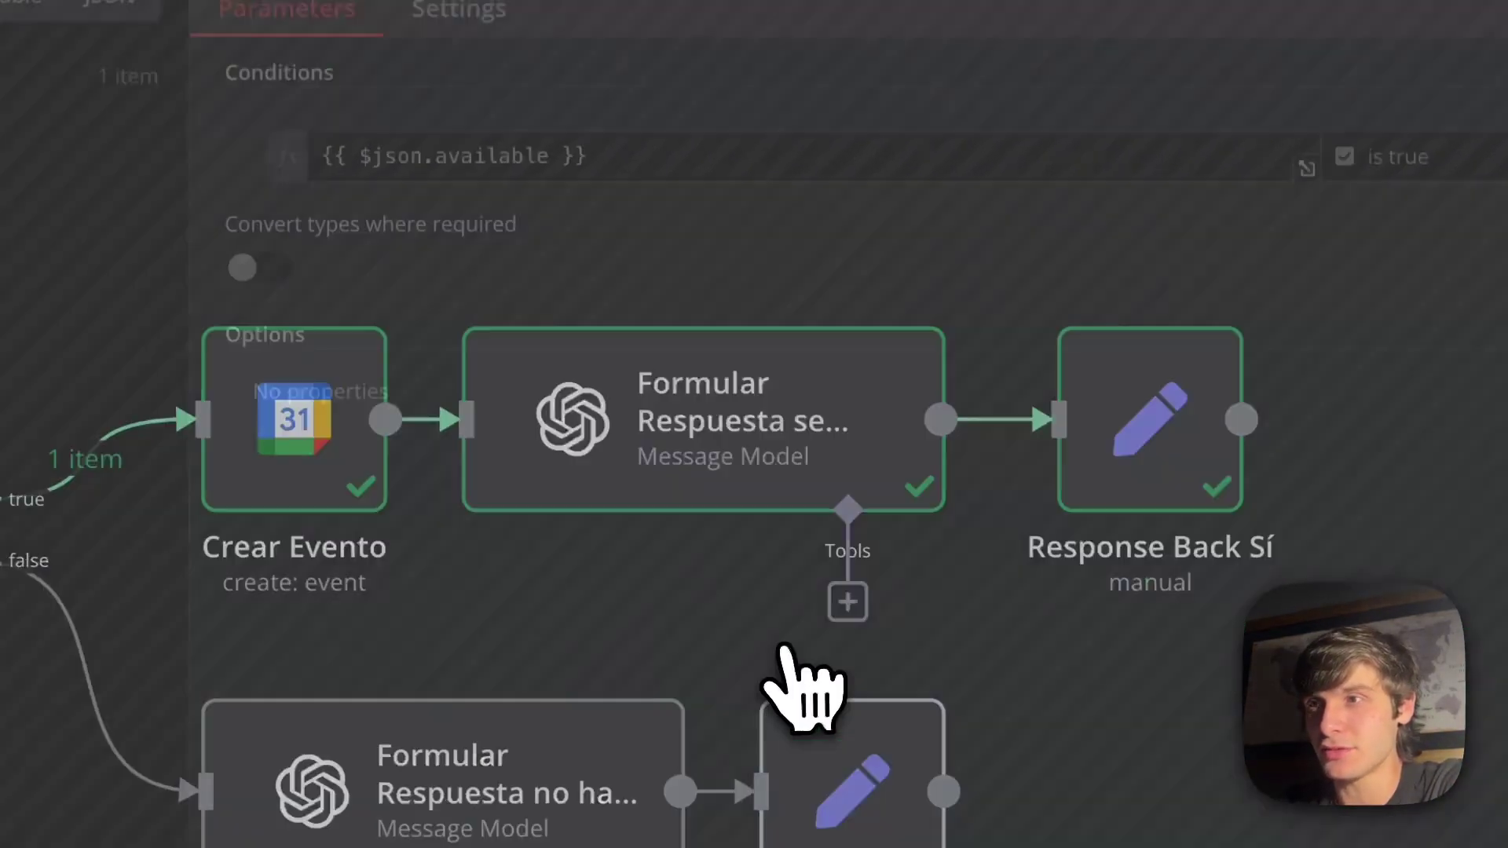
pyautogui.click(638, 455)
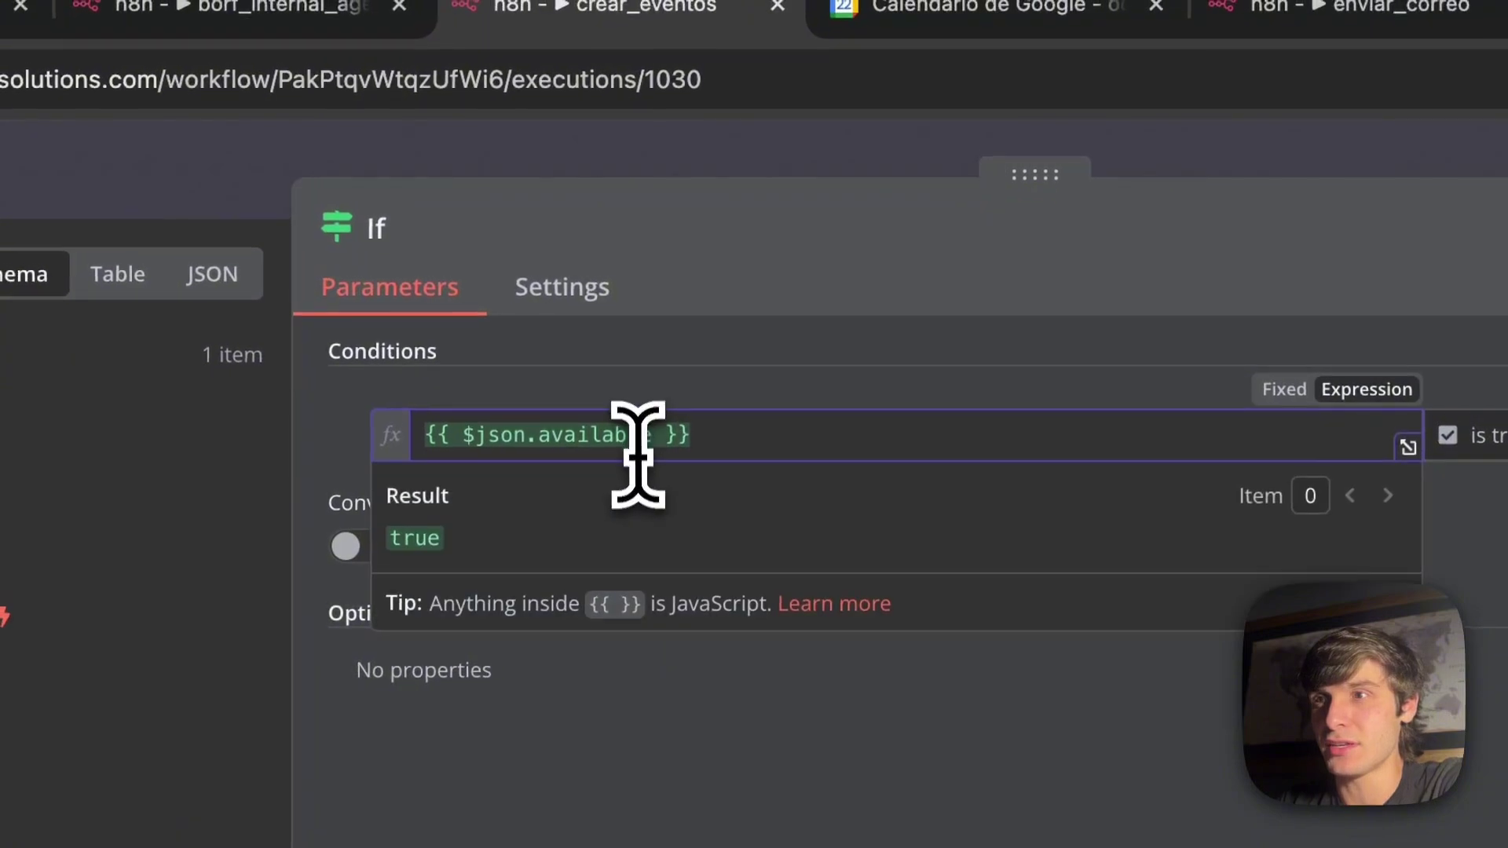
pyautogui.press('Escape')
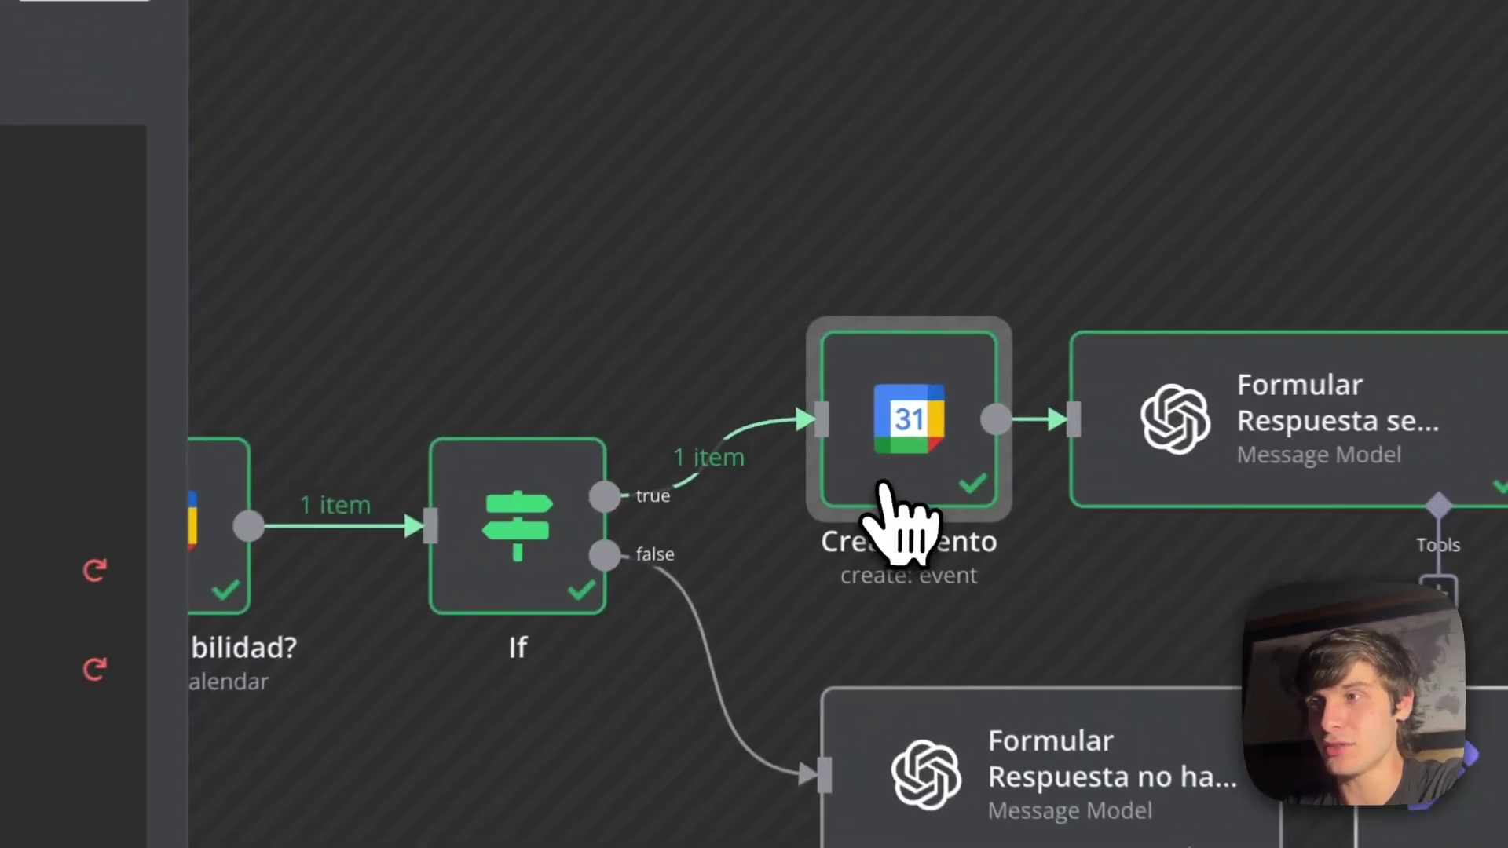
pyautogui.doubleClick(886, 485)
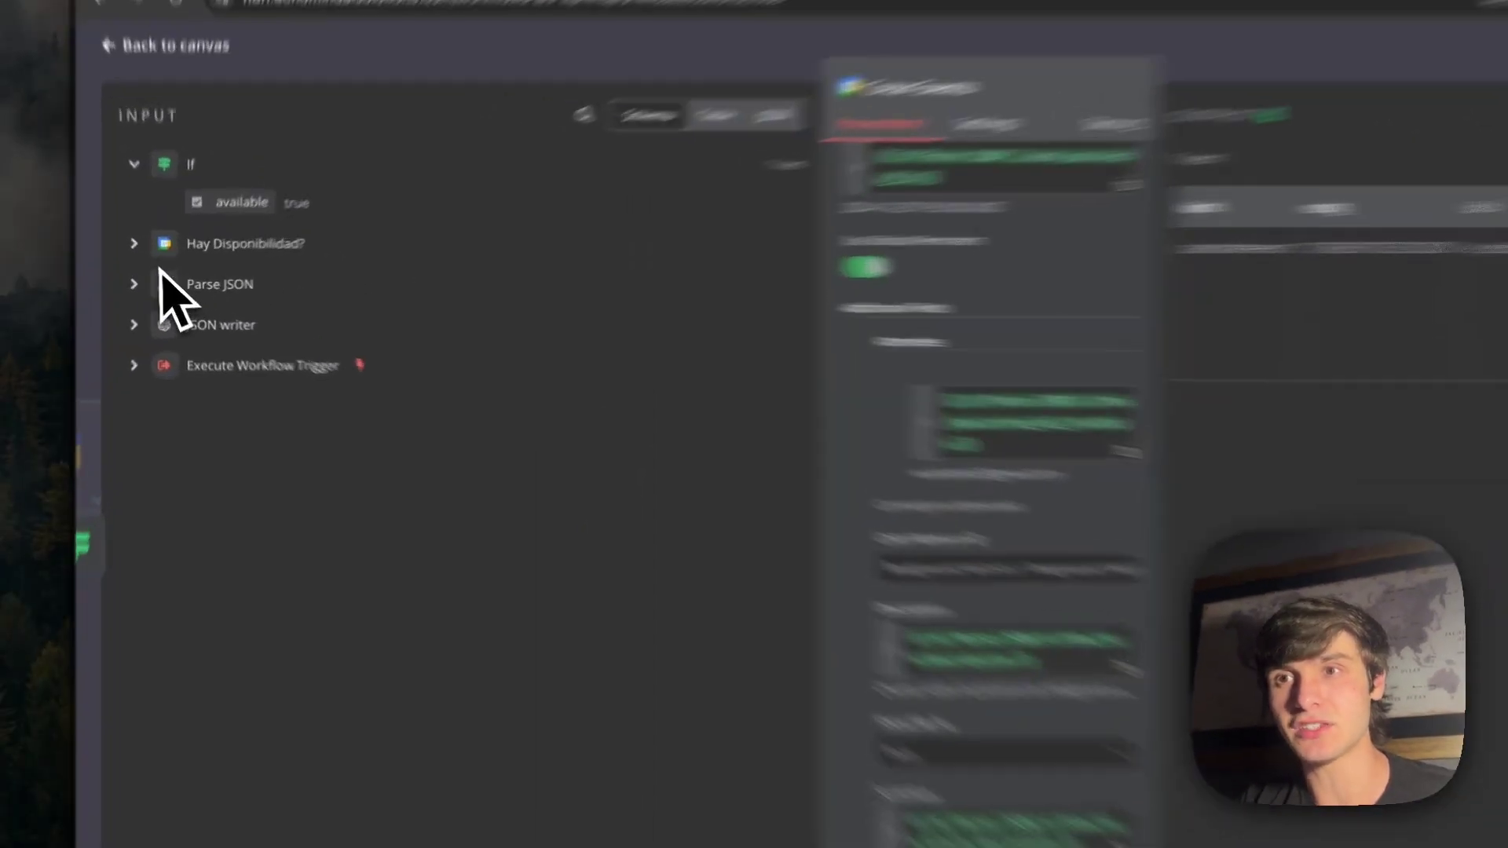
# Expand the Parse JSON input fields and scroll through Crear Evento's parameters
pyautogui.click(168, 288)
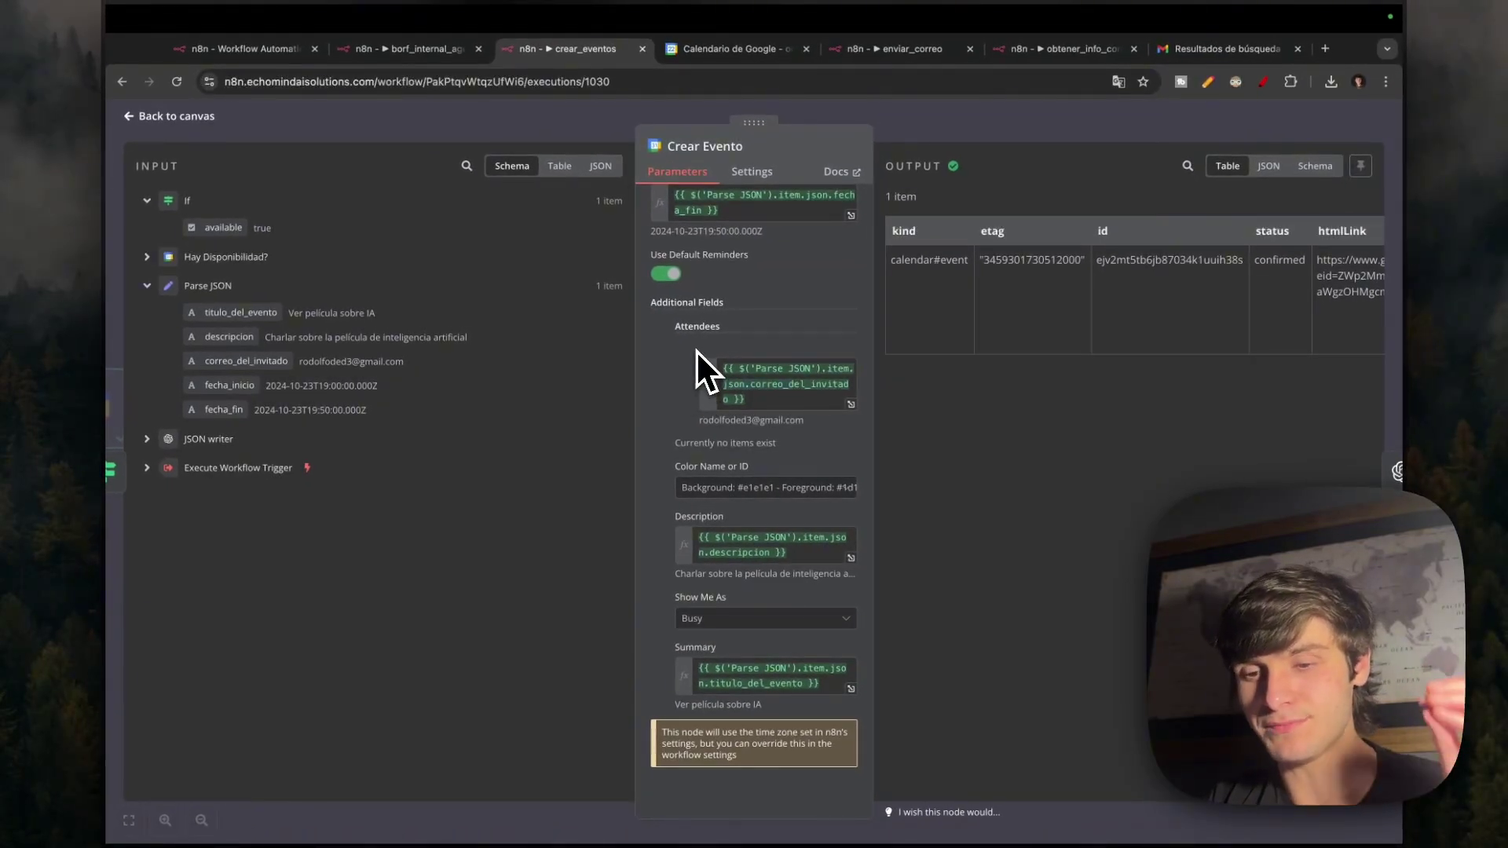
pyautogui.scroll(1, 696, 350)
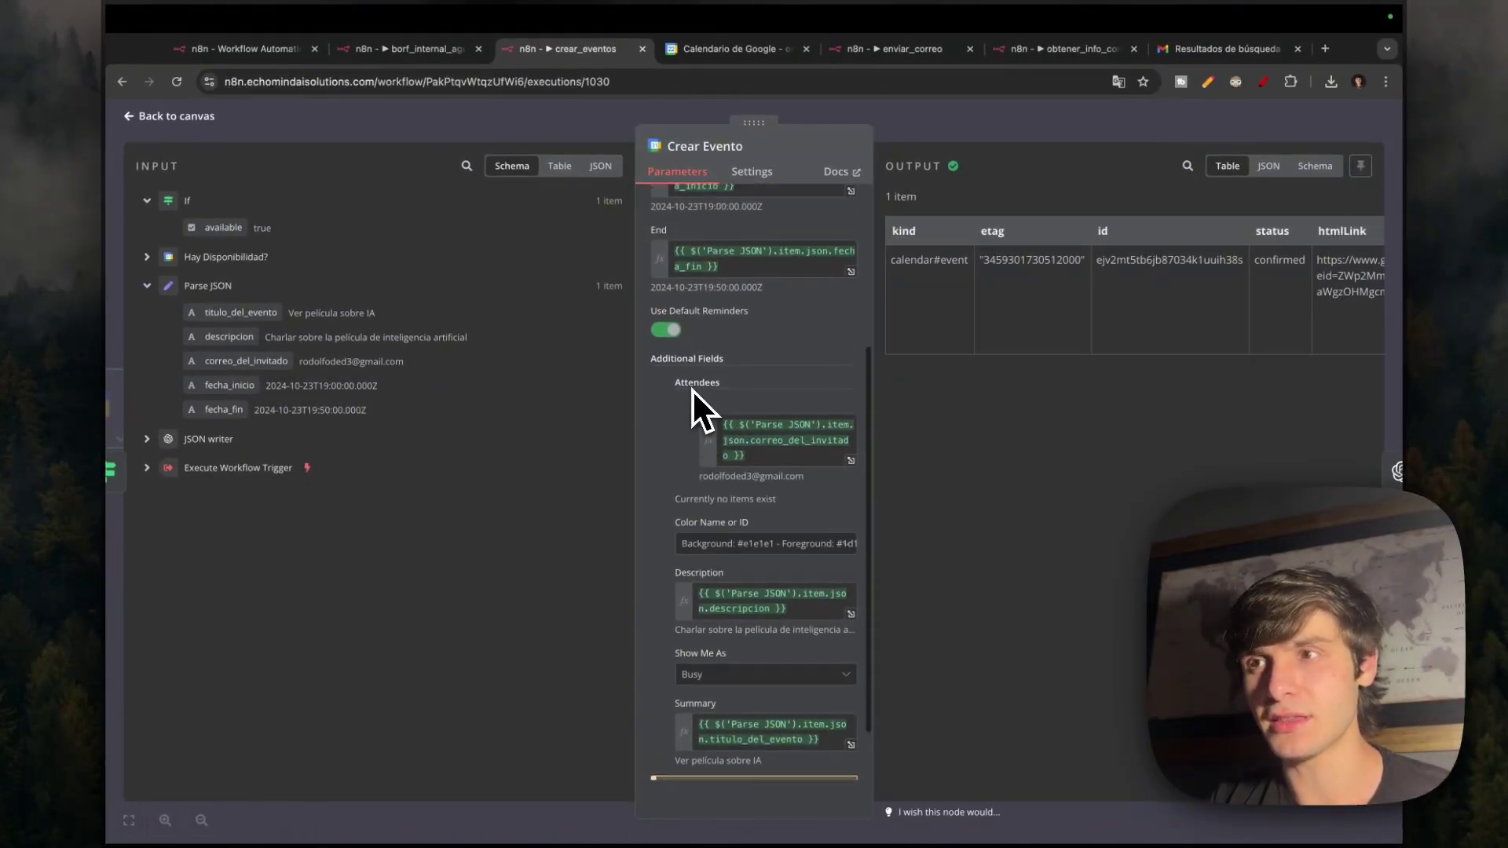
pyautogui.scroll(2, 696, 350)
pyautogui.scroll(1, 696, 362)
pyautogui.scroll(1, 707, 314)
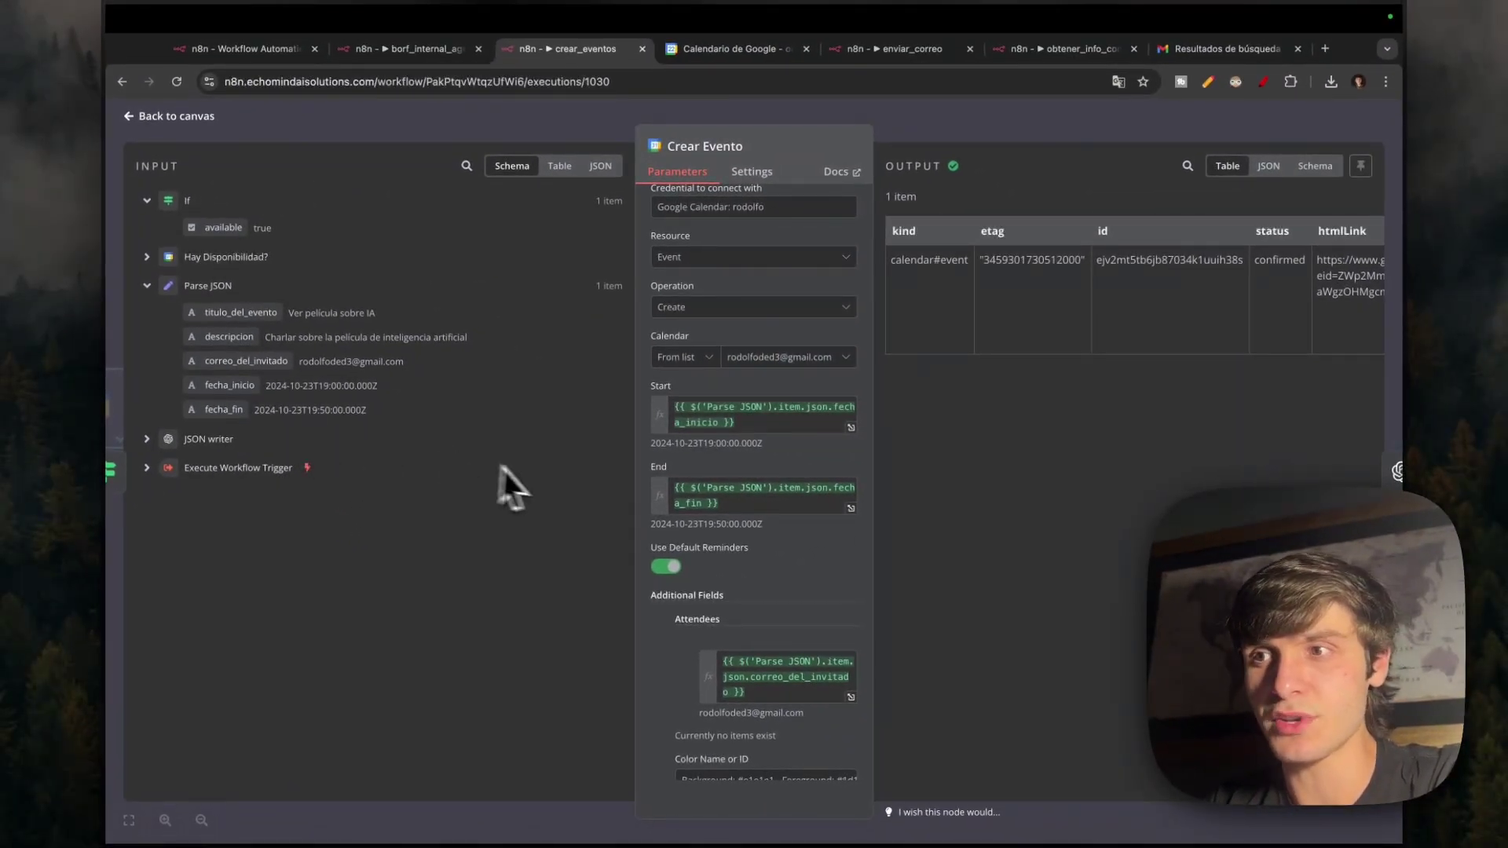
pyautogui.scroll(-1, 707, 483)
pyautogui.scroll(-1, 729, 471)
pyautogui.scroll(-1, 707, 476)
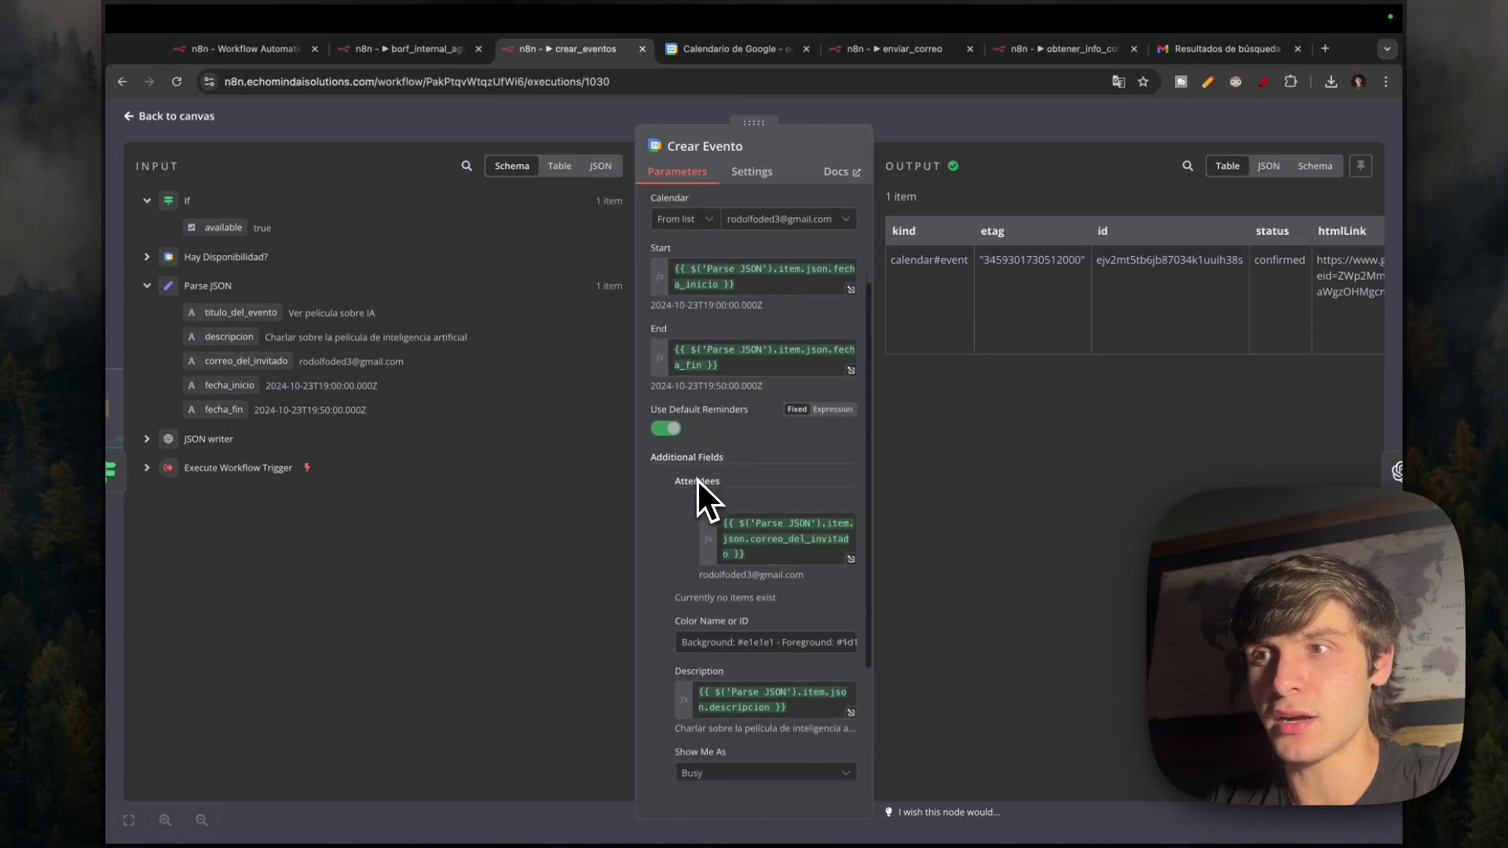
pyautogui.scroll(-1, 683, 456)
pyautogui.scroll(-2, 692, 429)
pyautogui.scroll(-2, 715, 425)
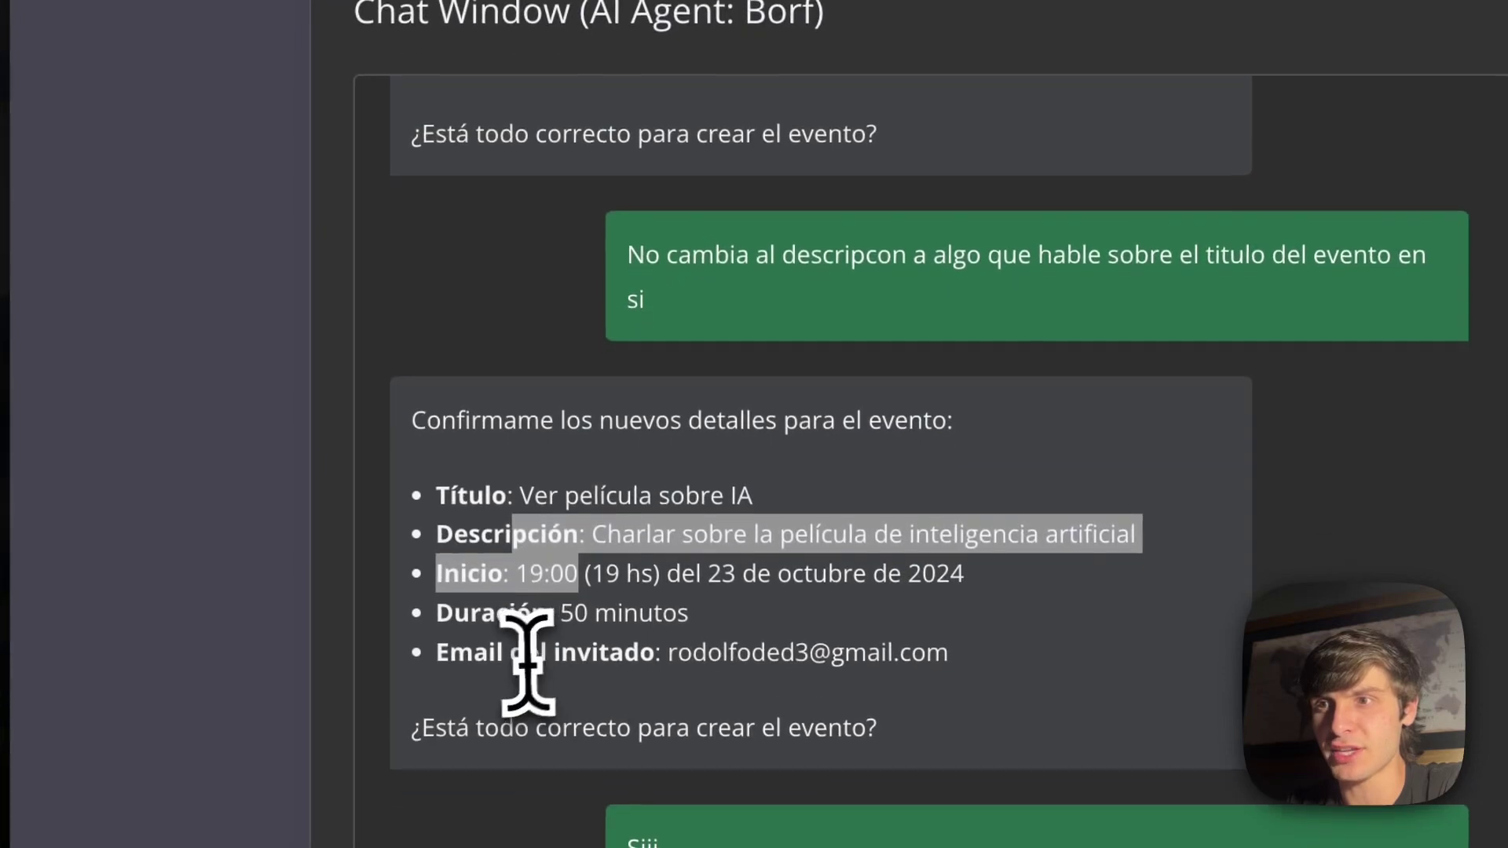
# Confirm the event in Google Calendar, then check Crear Evento's Description expression and close it
pyautogui.moveTo(666, 649); pyautogui.dragTo(1070, 695)
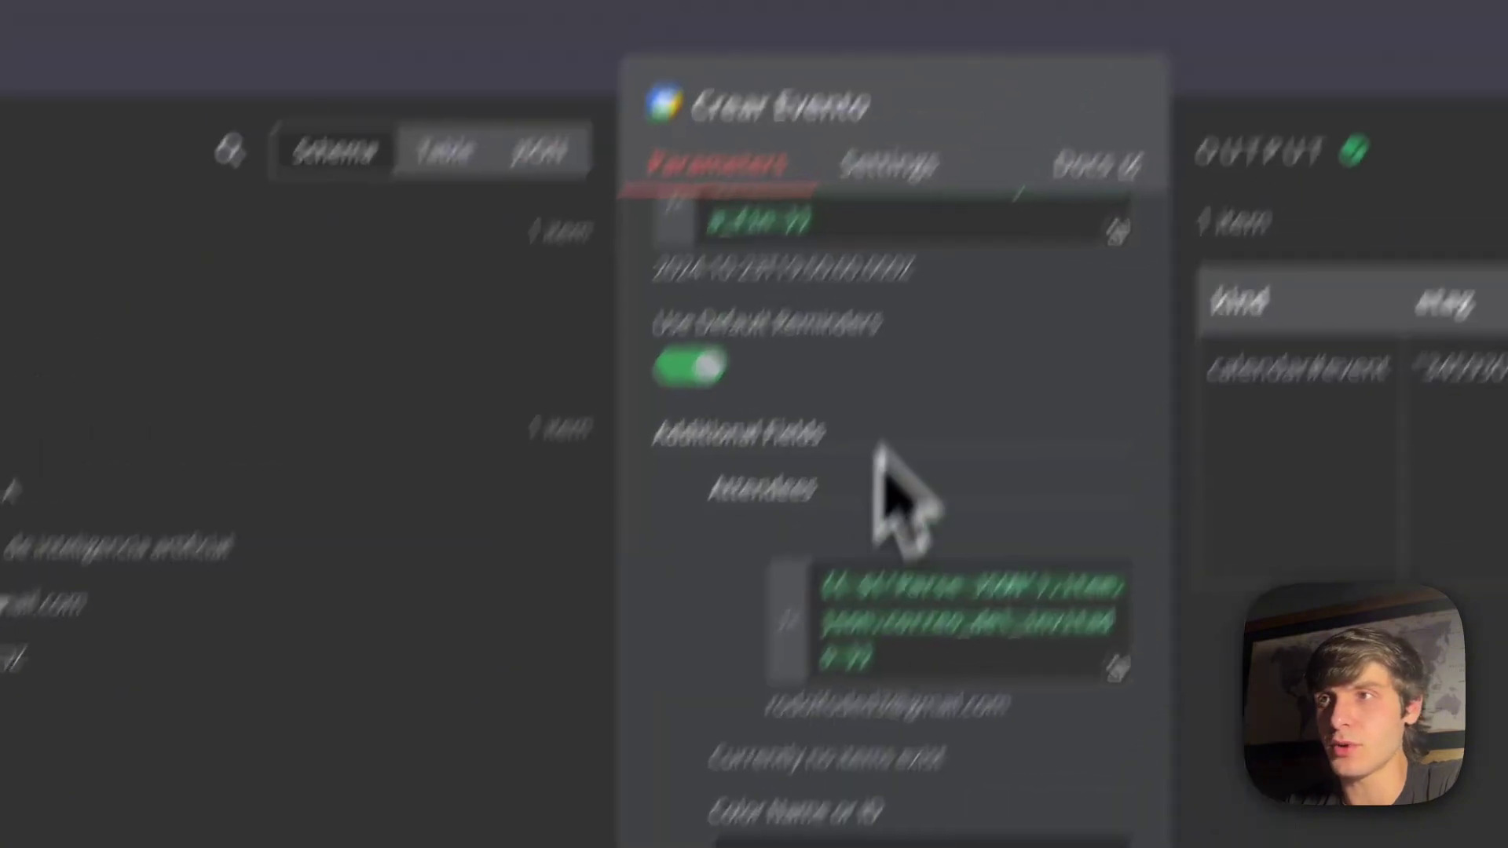
pyautogui.click(738, 87)
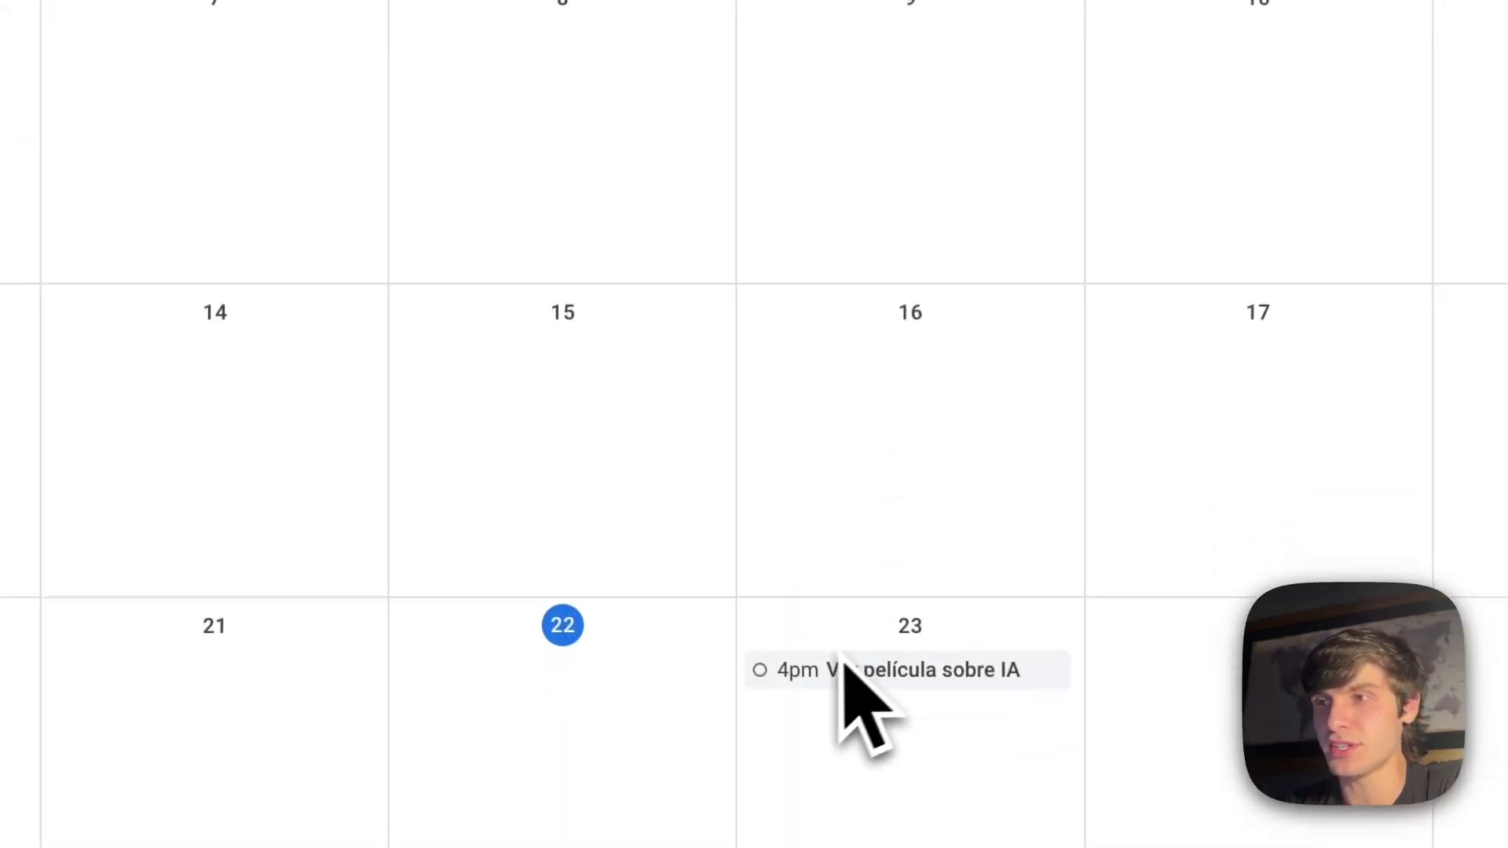
pyautogui.click(639, 94)
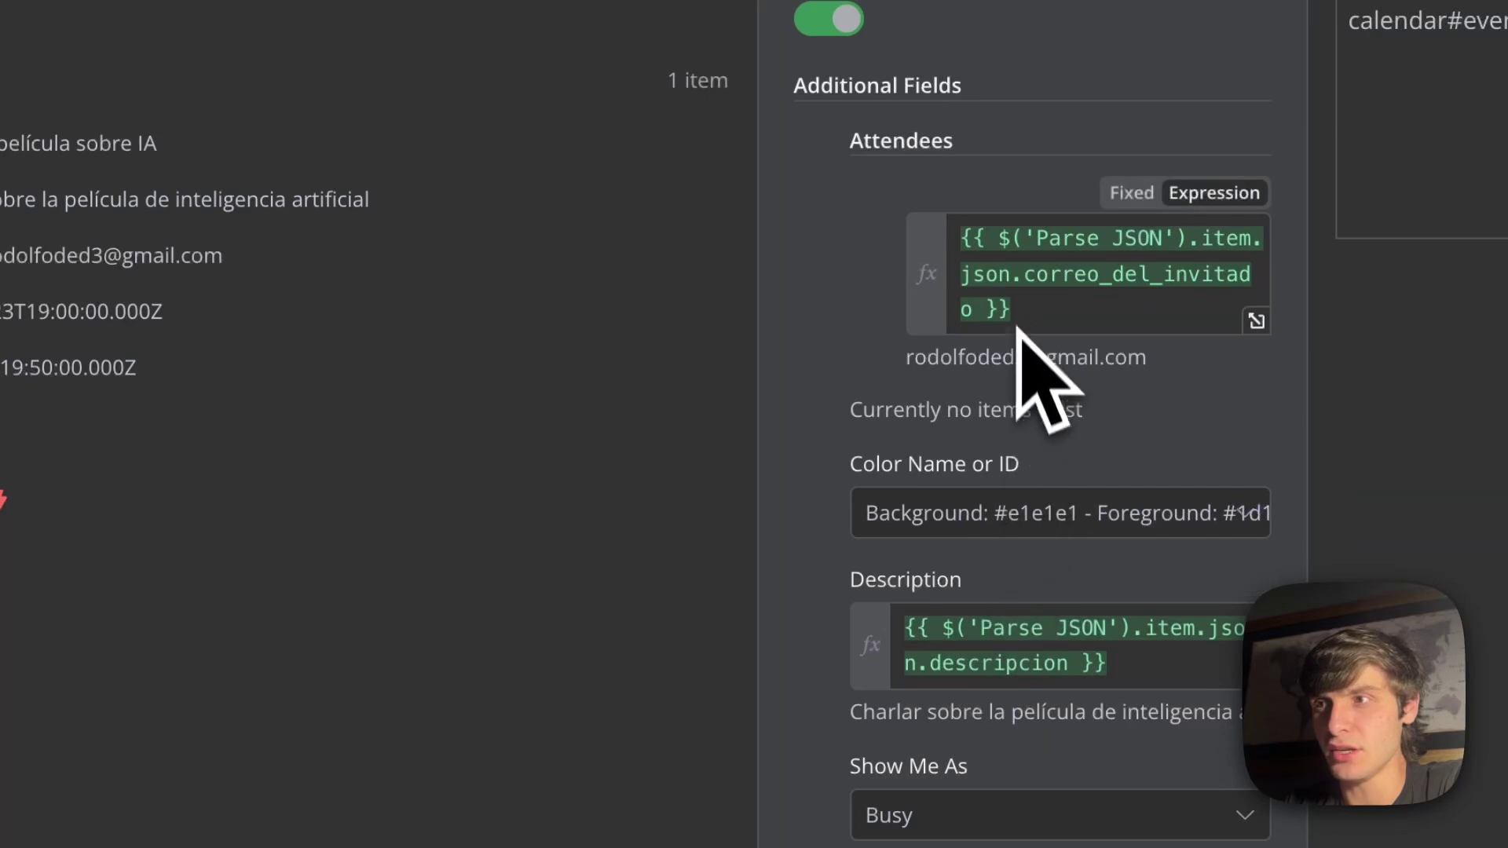
pyautogui.click(956, 613)
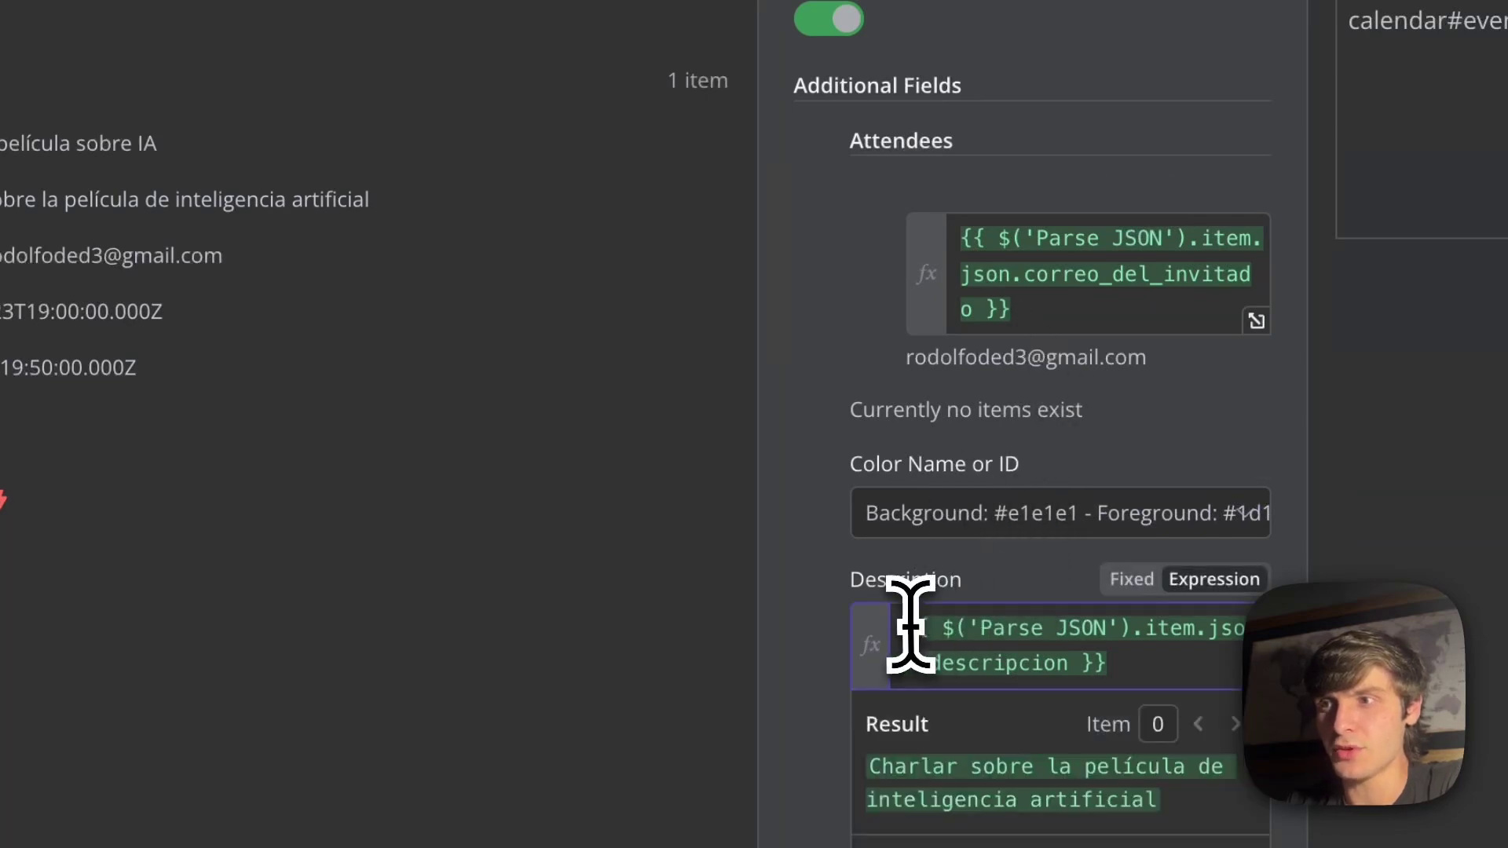
pyautogui.moveTo(902, 616); pyautogui.dragTo(1070, 723)
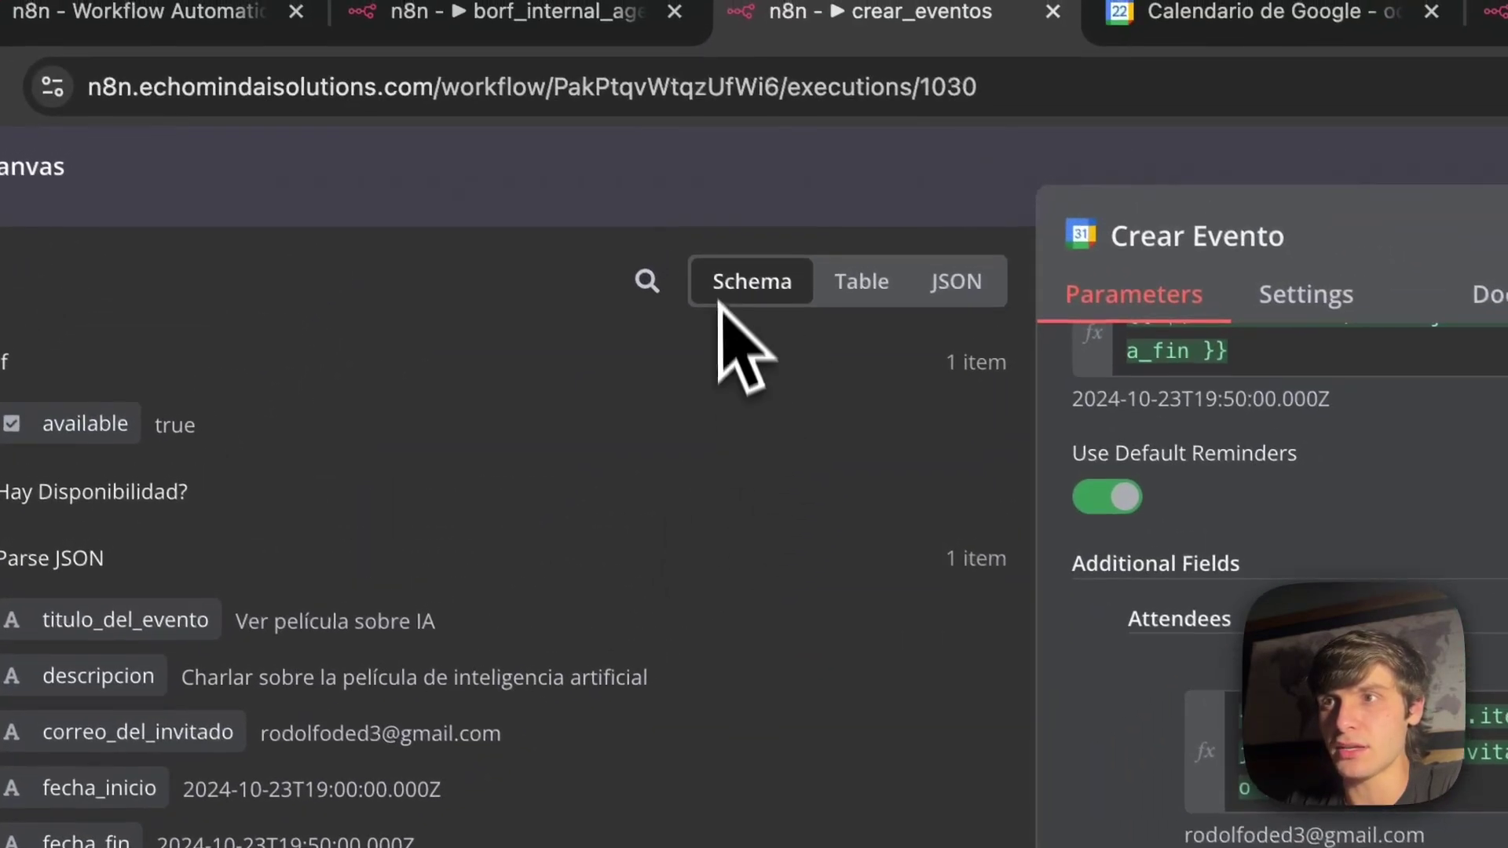
pyautogui.press('Escape')
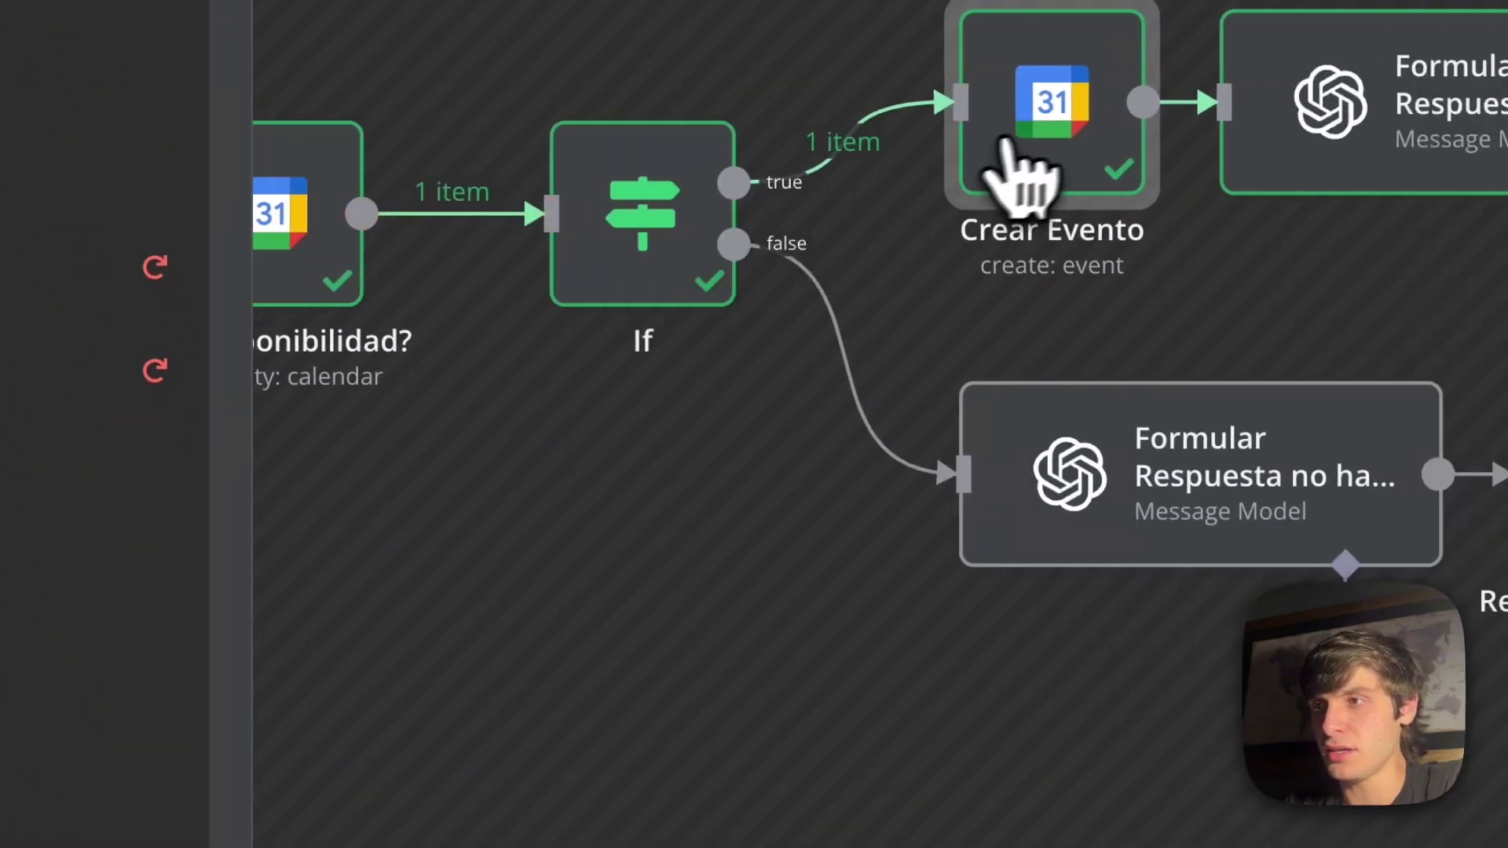
pyautogui.doubleClick(1014, 169)
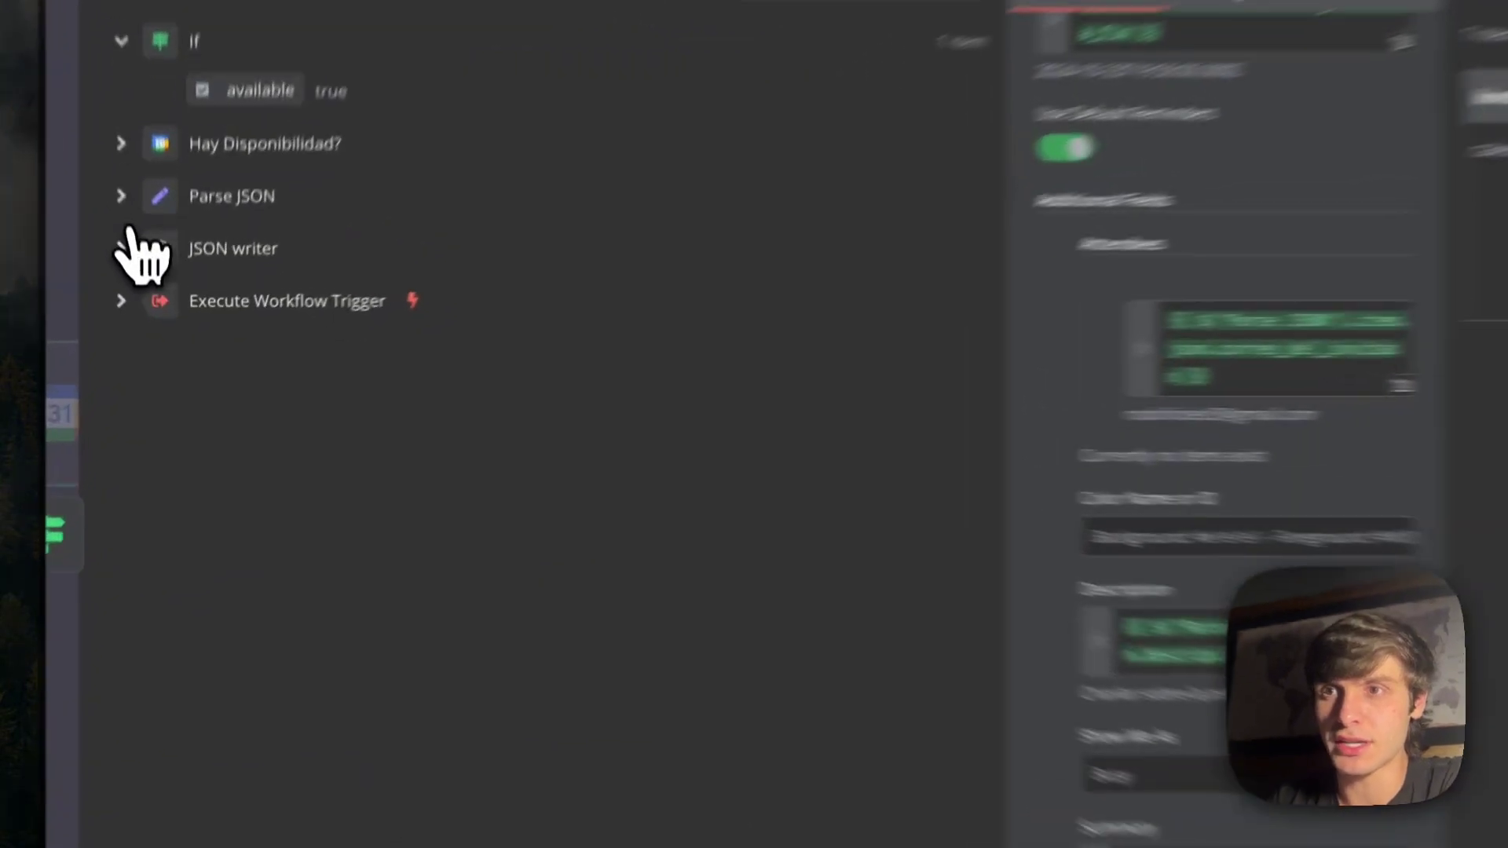
pyautogui.click(147, 315)
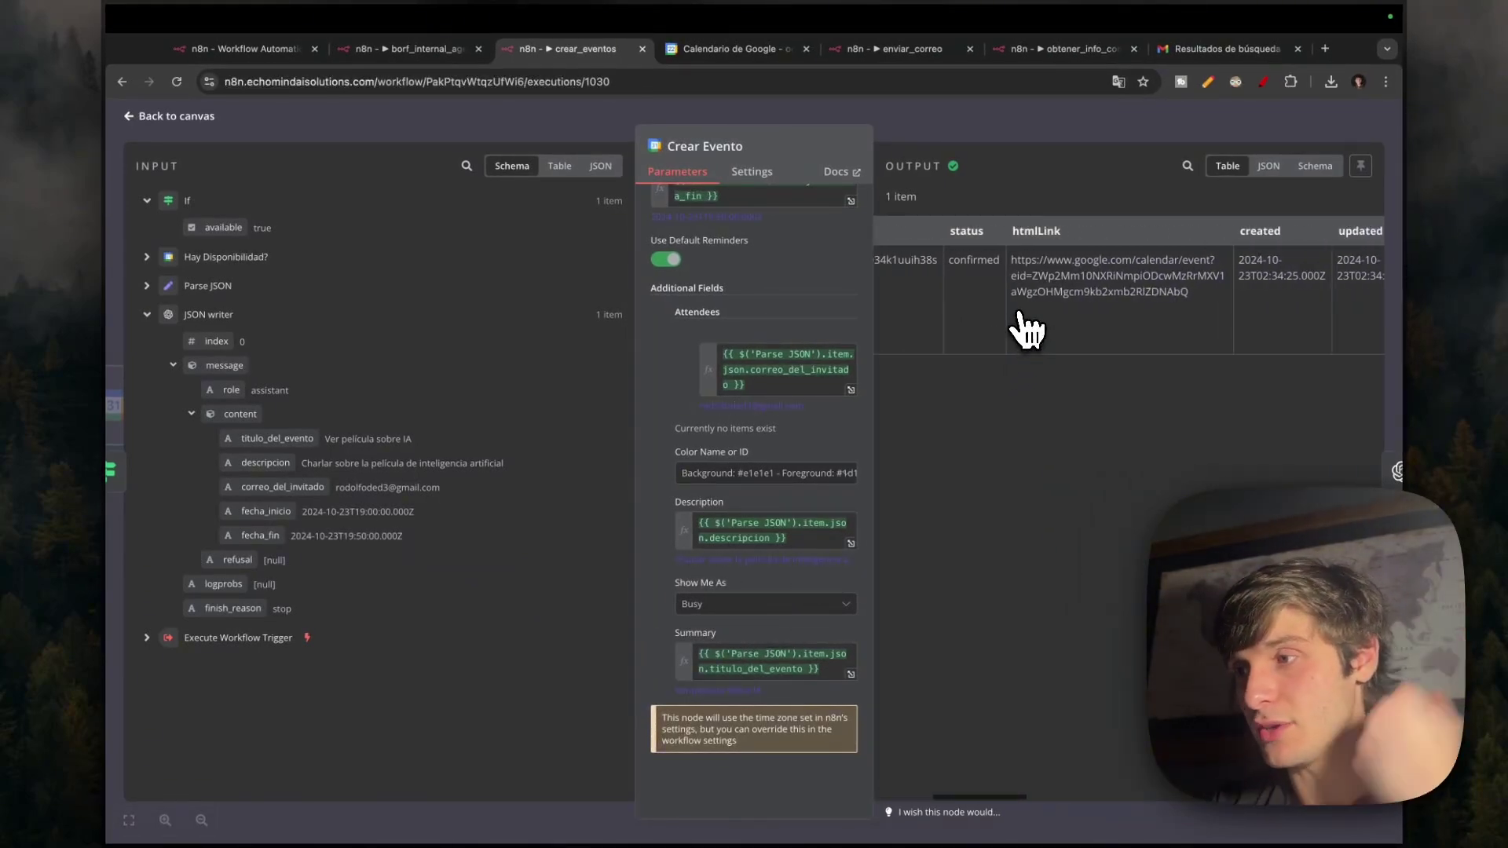
pyautogui.press('Escape')
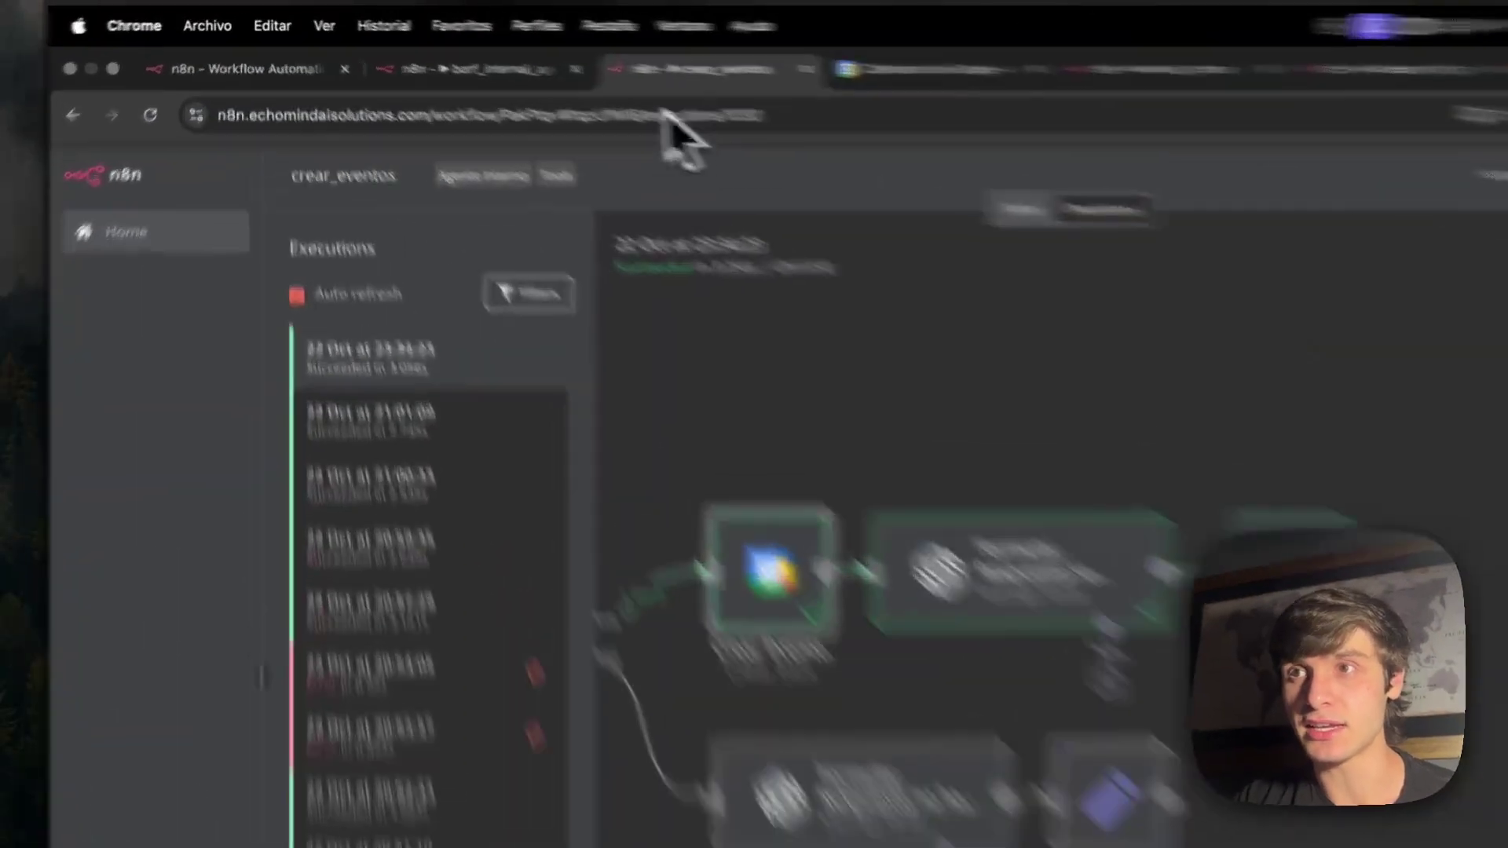
pyautogui.click(471, 68)
pyautogui.press('Escape')
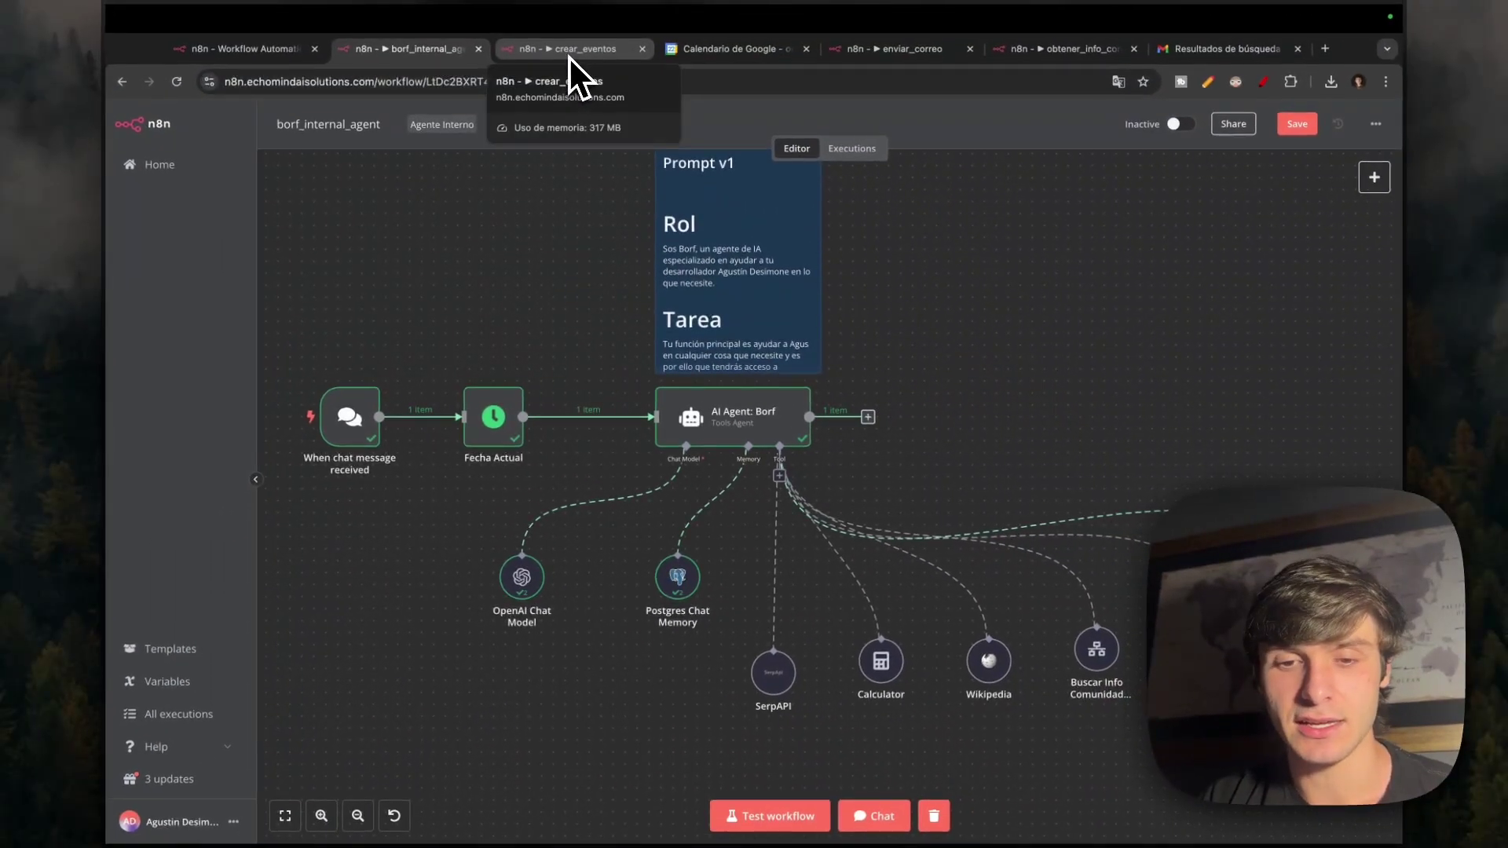
pyautogui.click(568, 55)
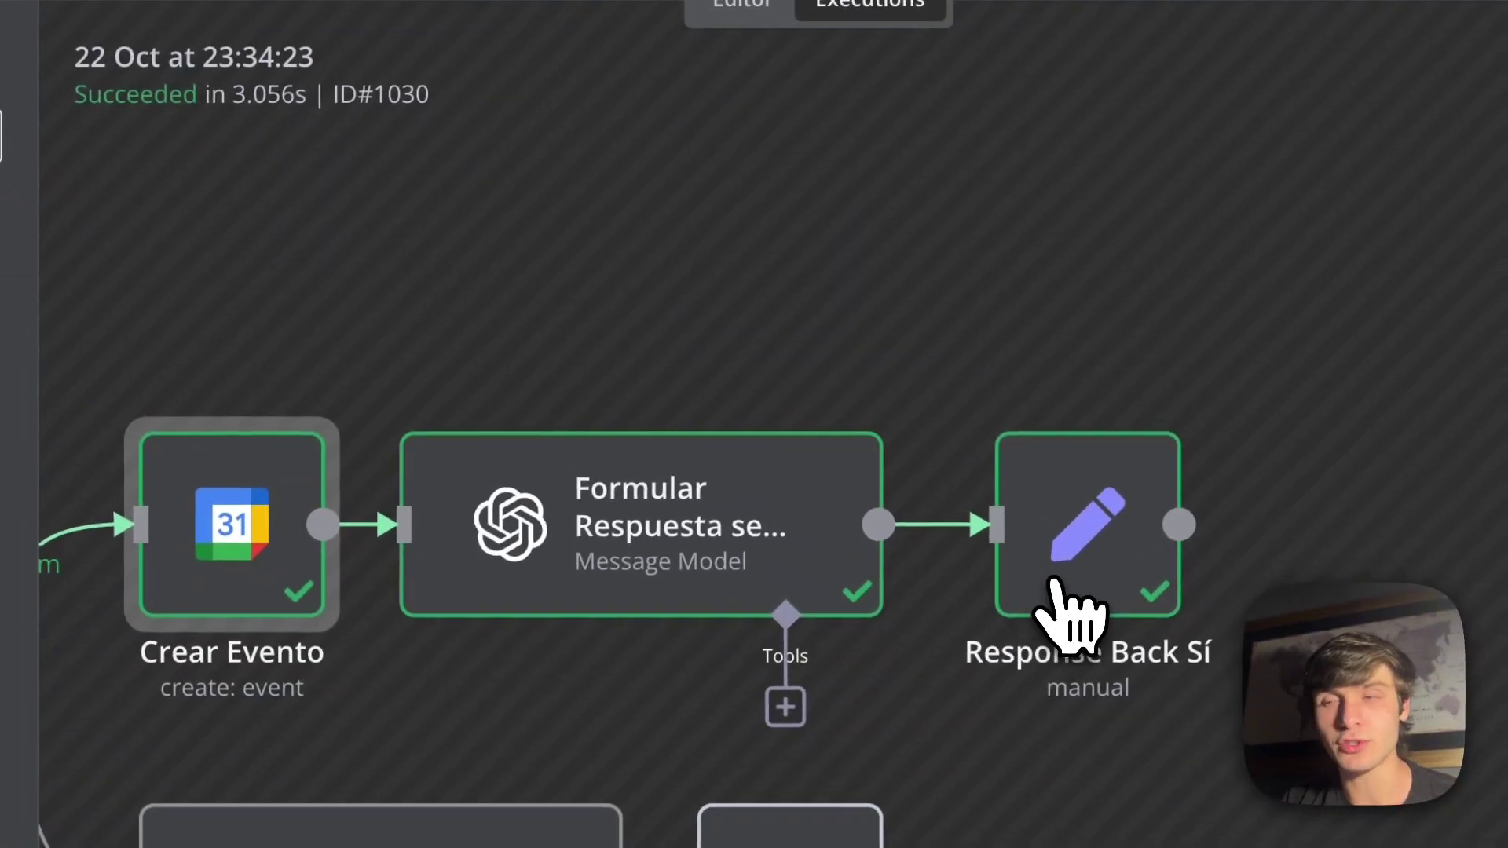
pyautogui.doubleClick(1072, 617)
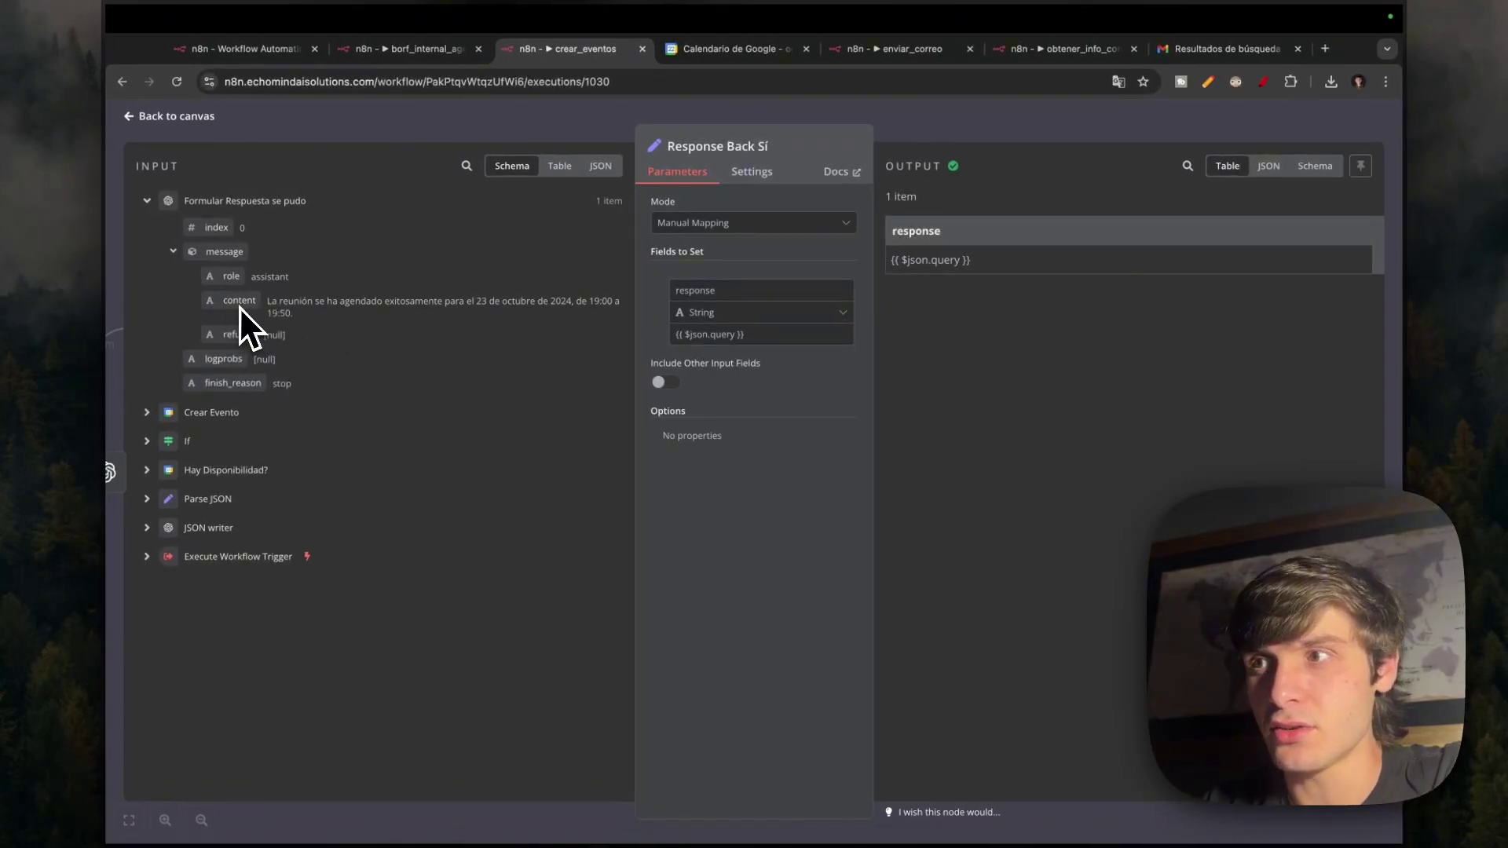
pyautogui.moveTo(707, 335)
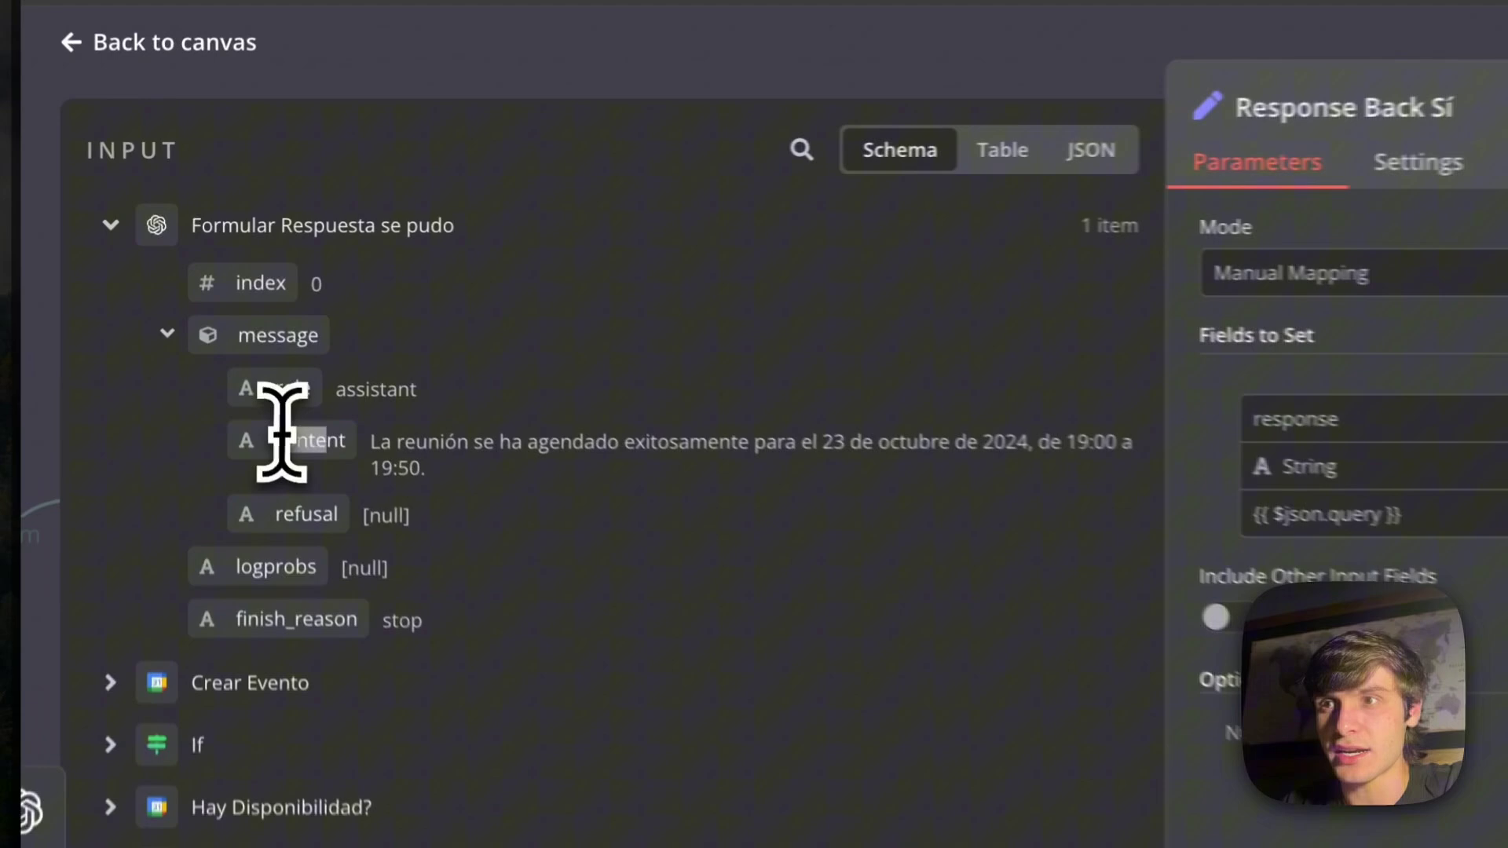
pyautogui.moveTo(204, 302); pyautogui.dragTo(737, 331)
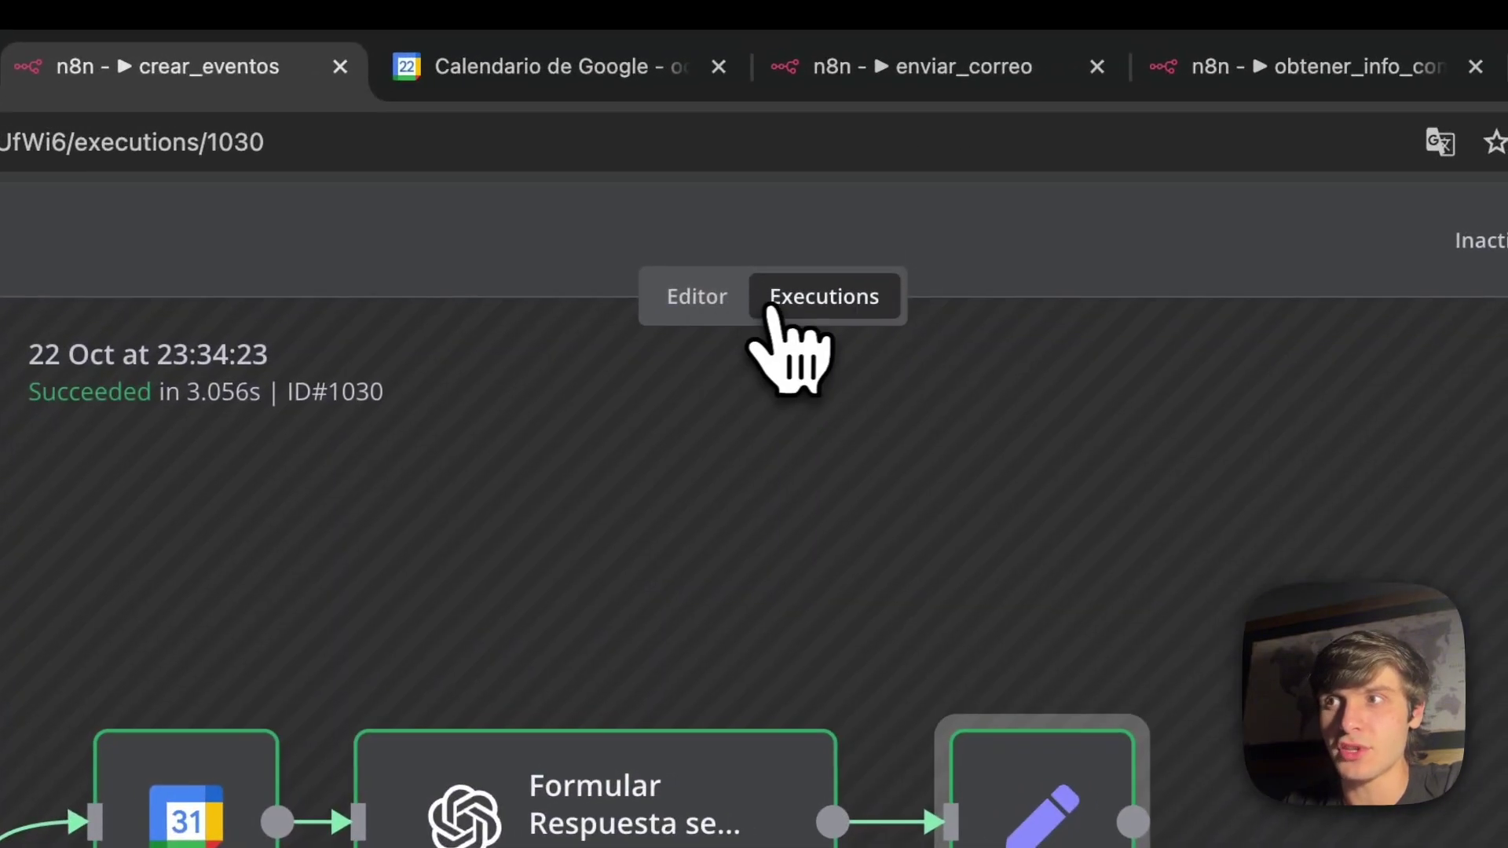
# Switch to the Editor and scroll through the Crear Evento node's parameters
pyautogui.click(697, 302)
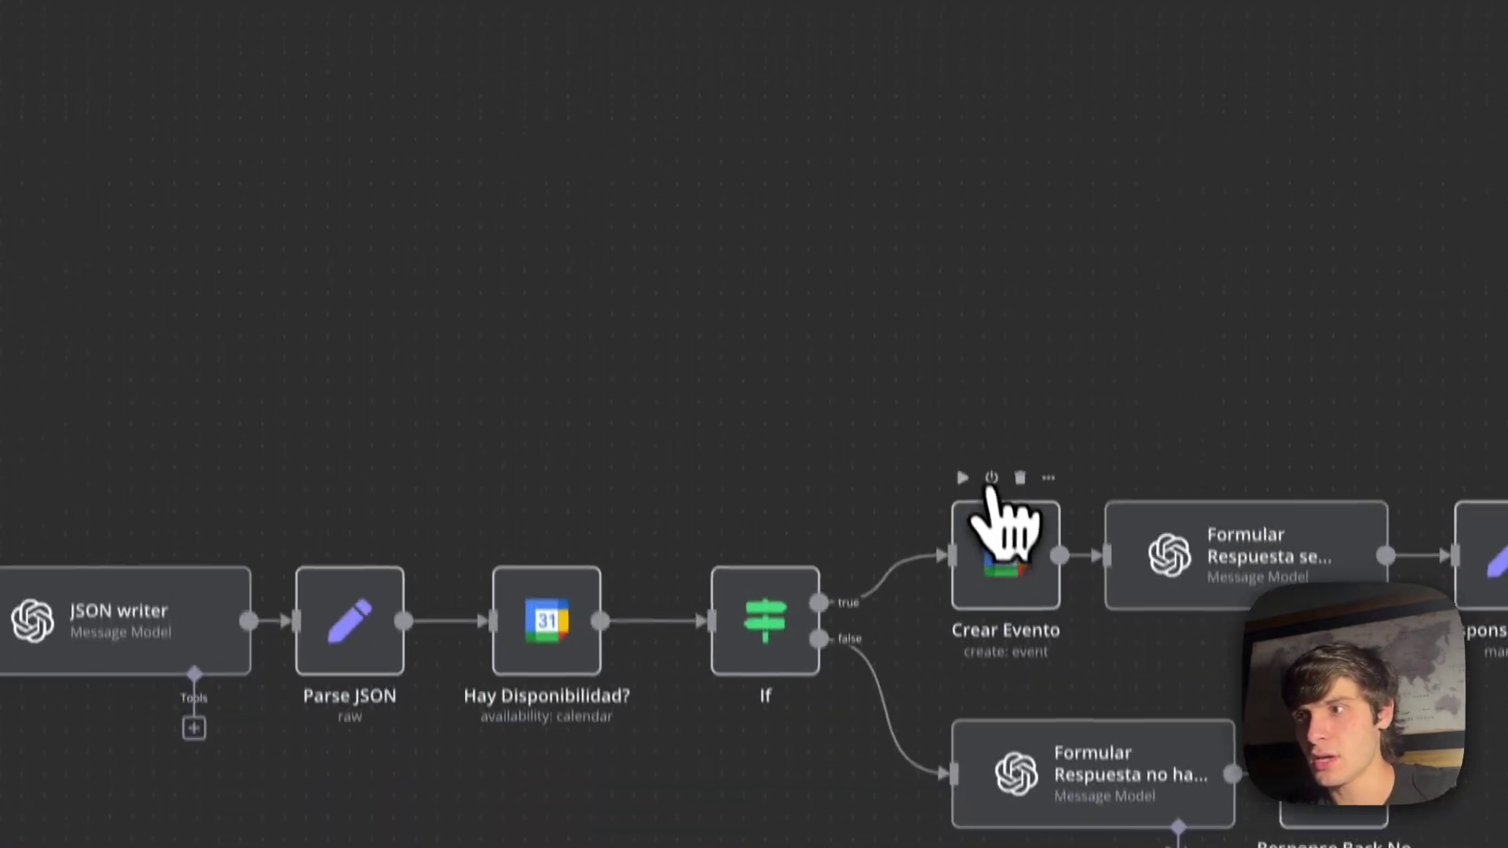
pyautogui.doubleClick(1023, 555)
pyautogui.scroll(-5, 487, 465)
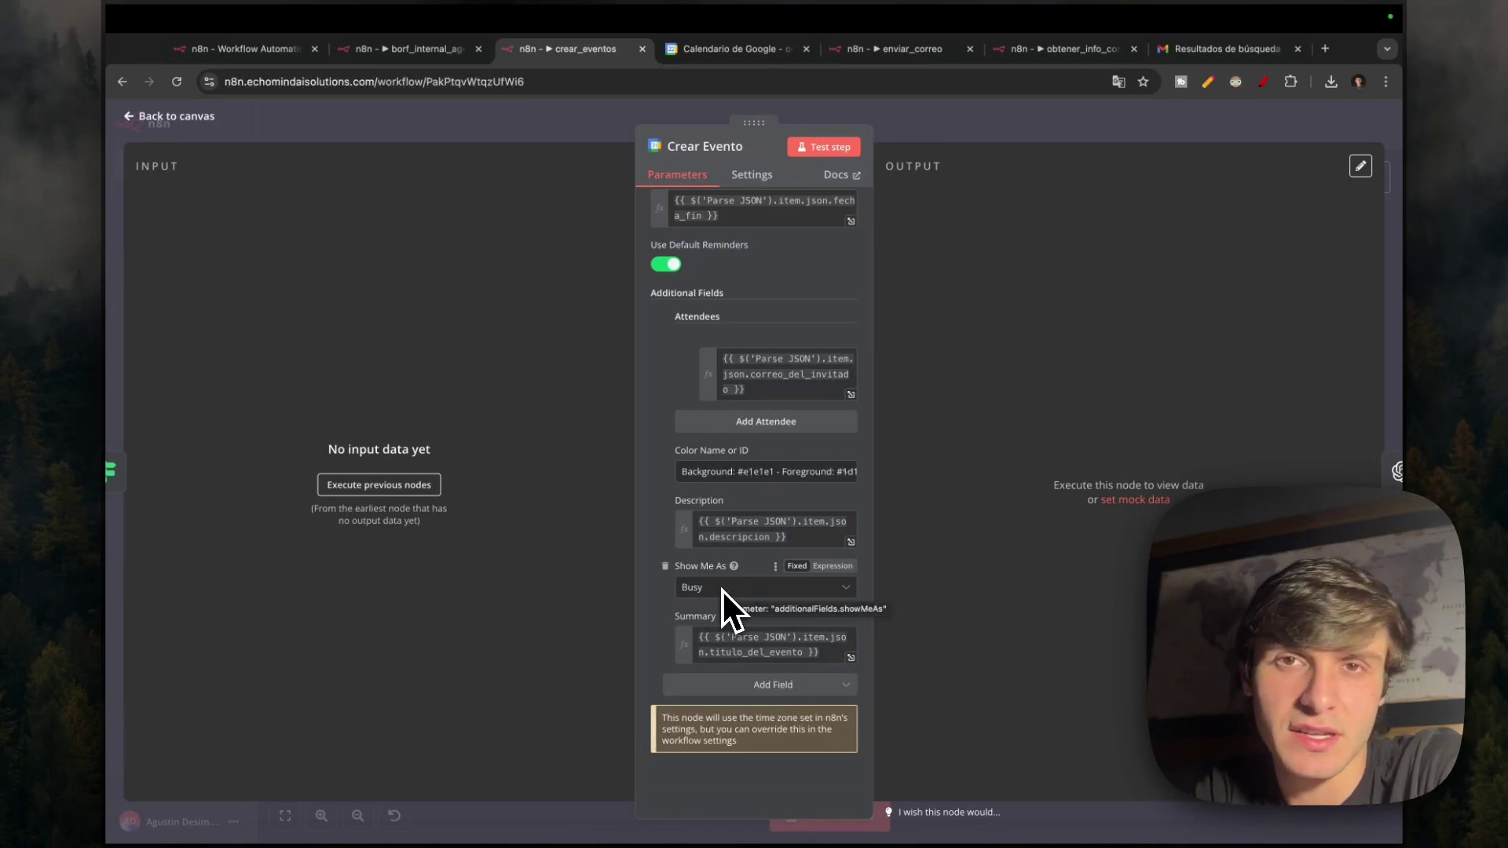
pyautogui.press('Escape')
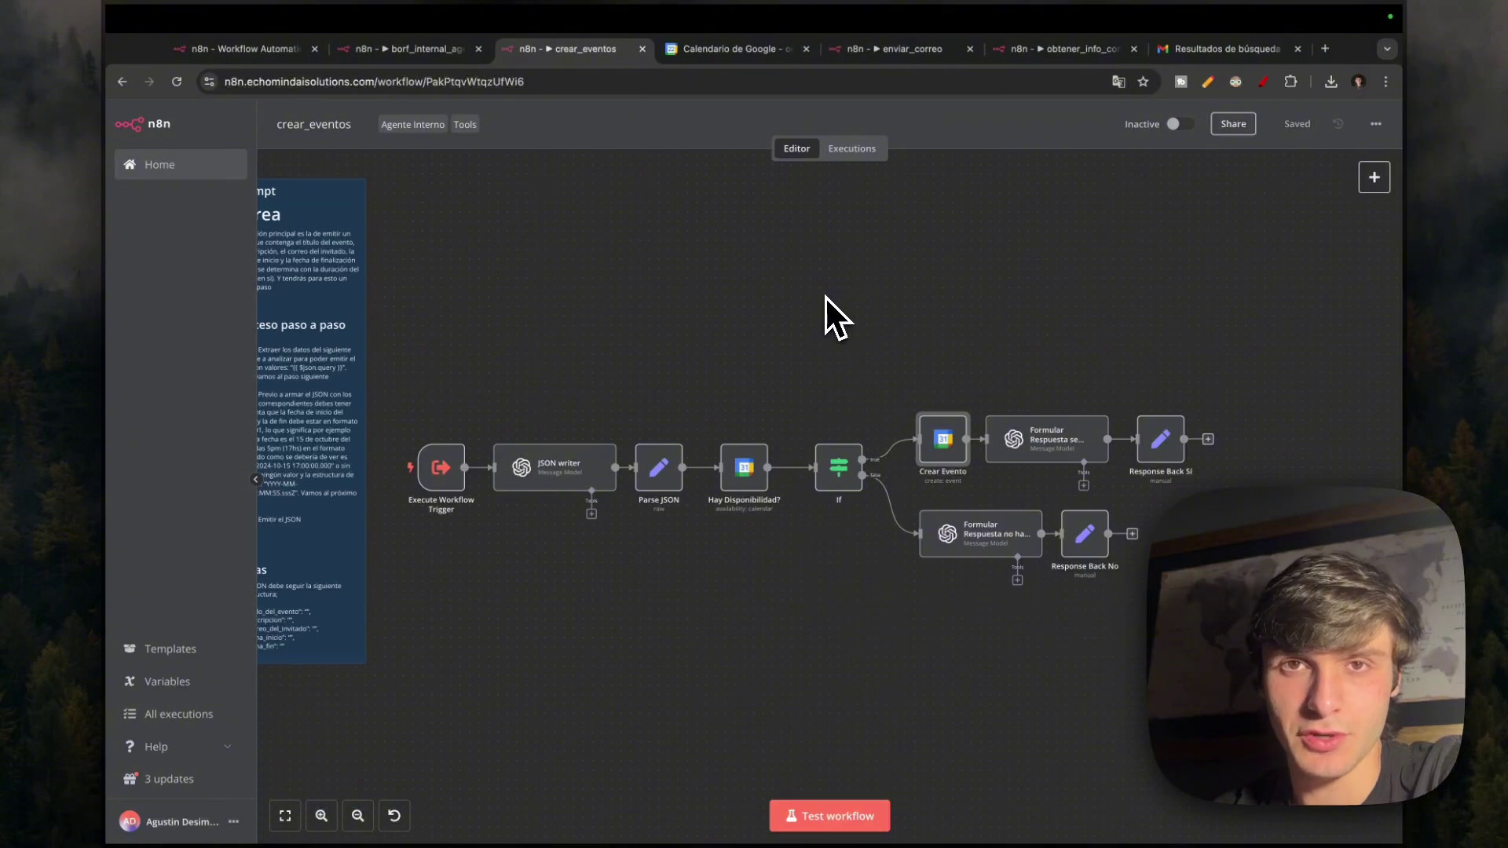
pyautogui.scroll(1, 847, 476)
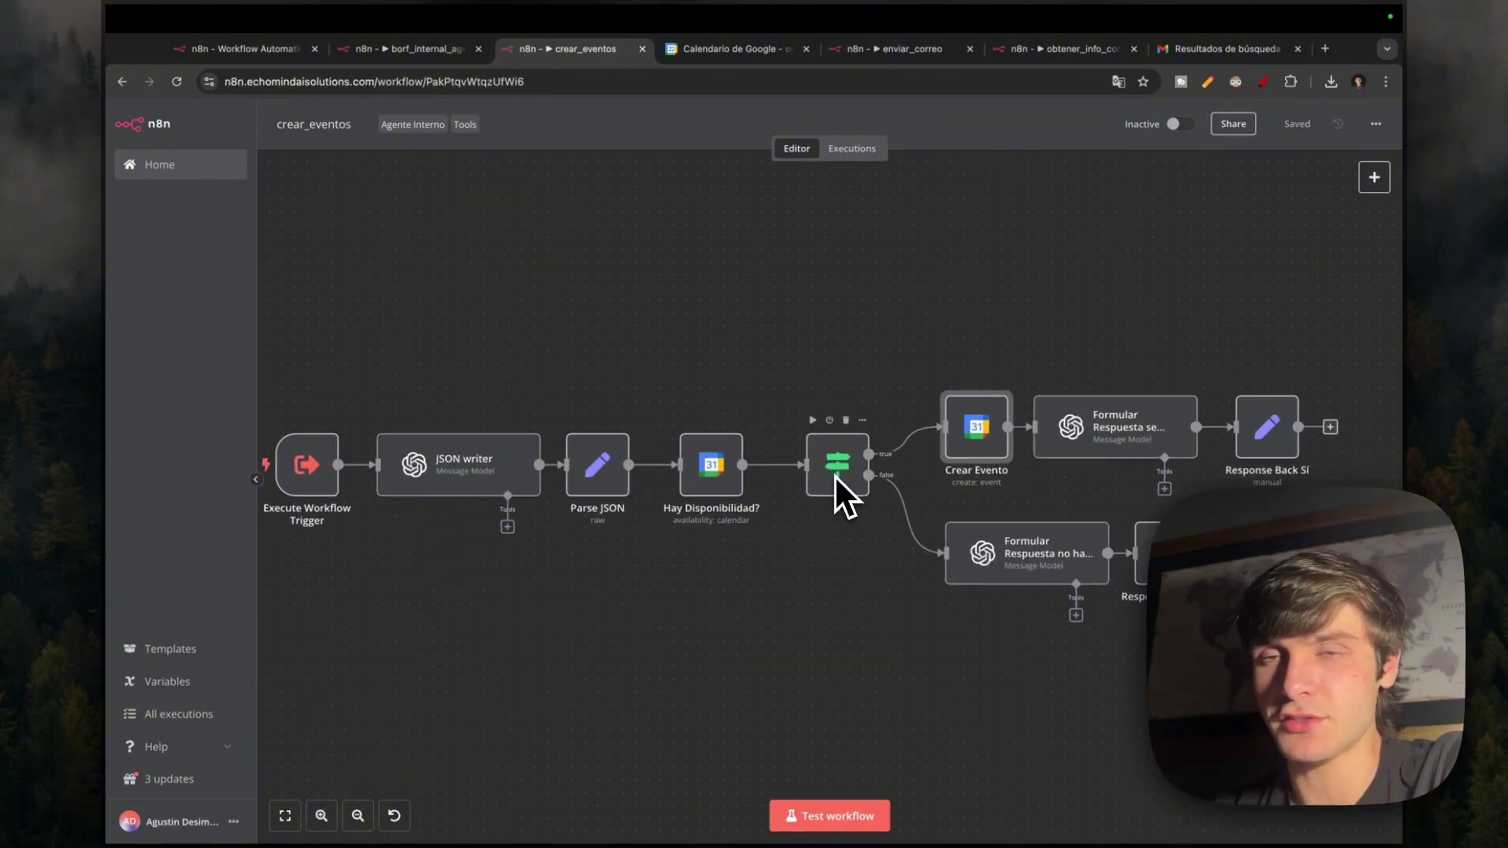
pyautogui.scroll(1, 833, 474)
pyautogui.hscroll(3, 828, 473)
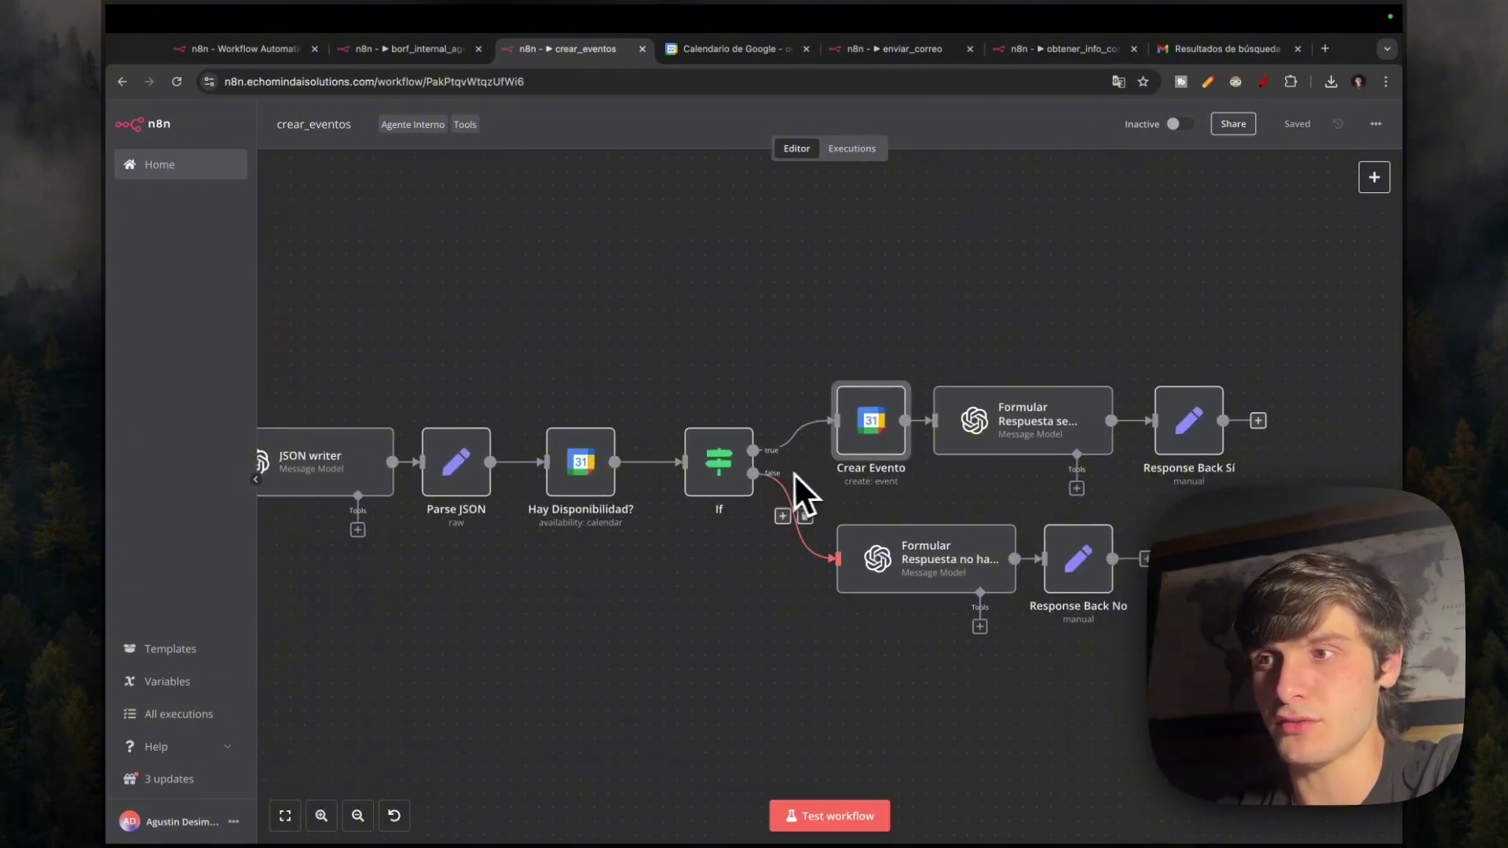
pyautogui.hscroll(1, 793, 473)
pyautogui.hscroll(2, 746, 461)
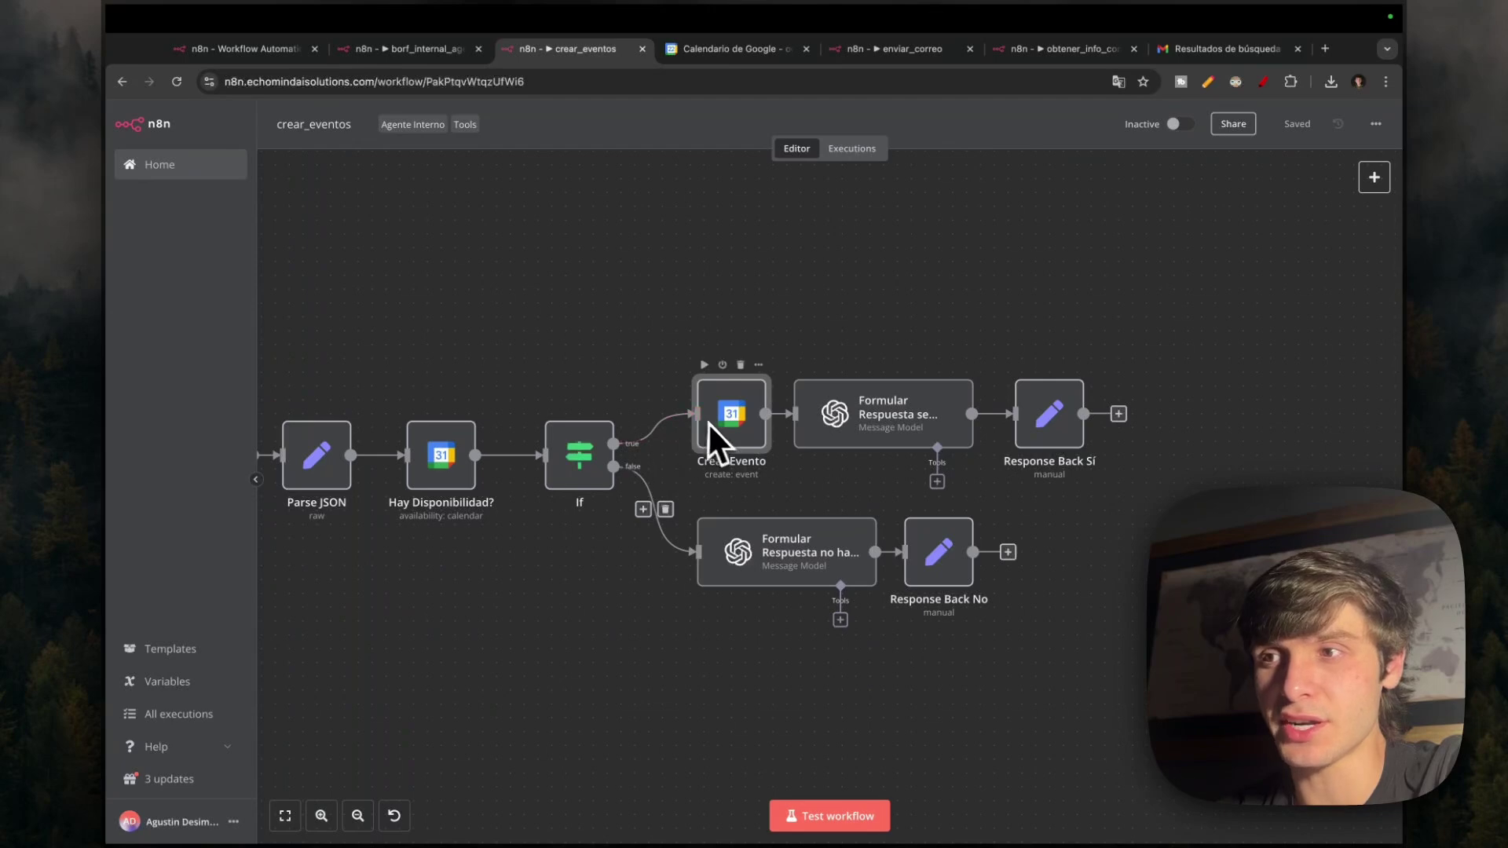
pyautogui.scroll(-2, 708, 422)
pyautogui.hscroll(1, 715, 432)
pyautogui.moveTo(785, 551)
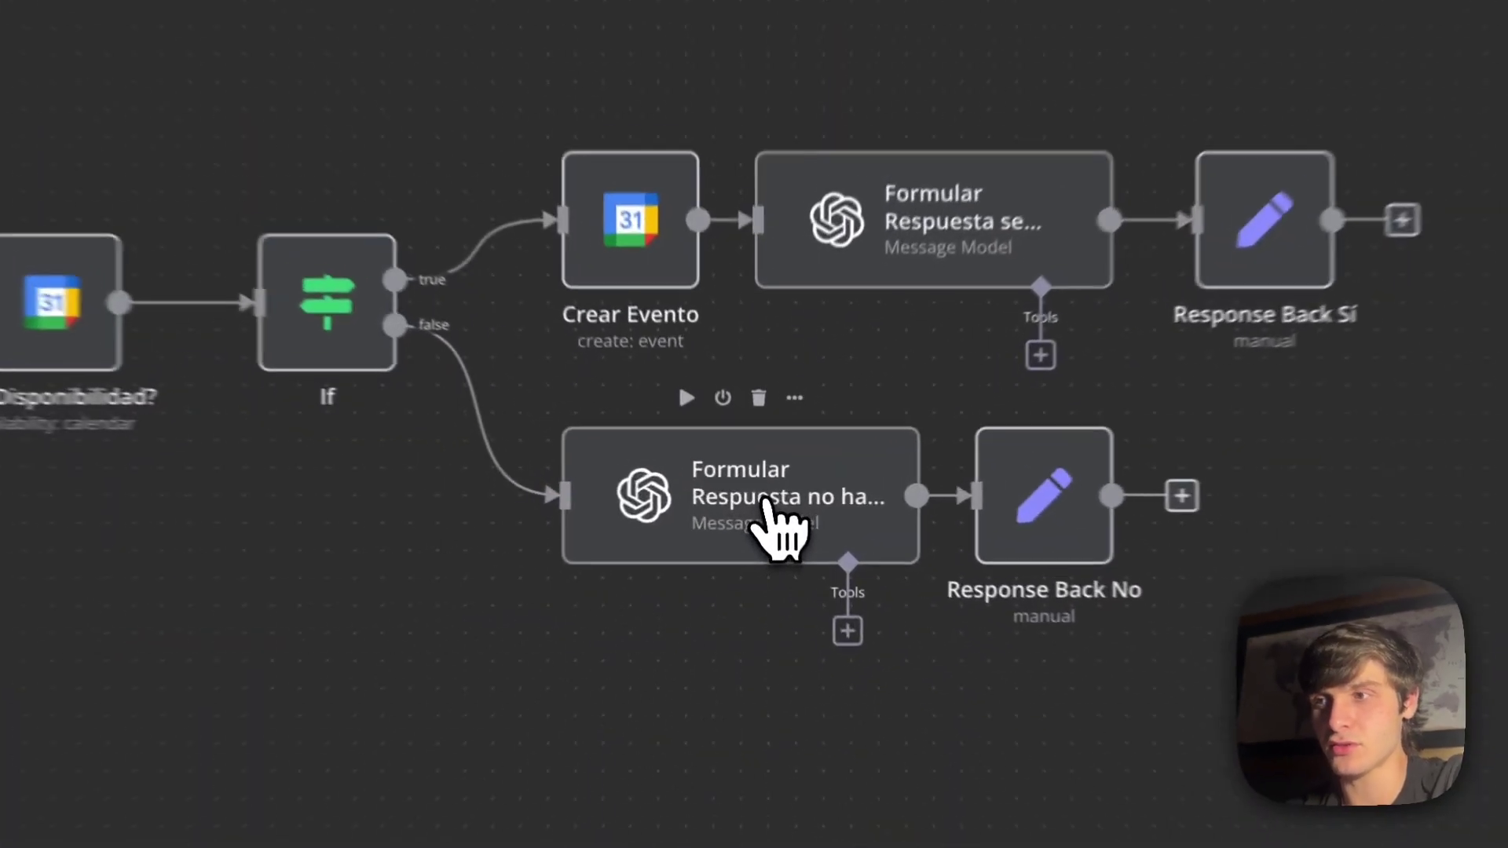
pyautogui.doubleClick(762, 499)
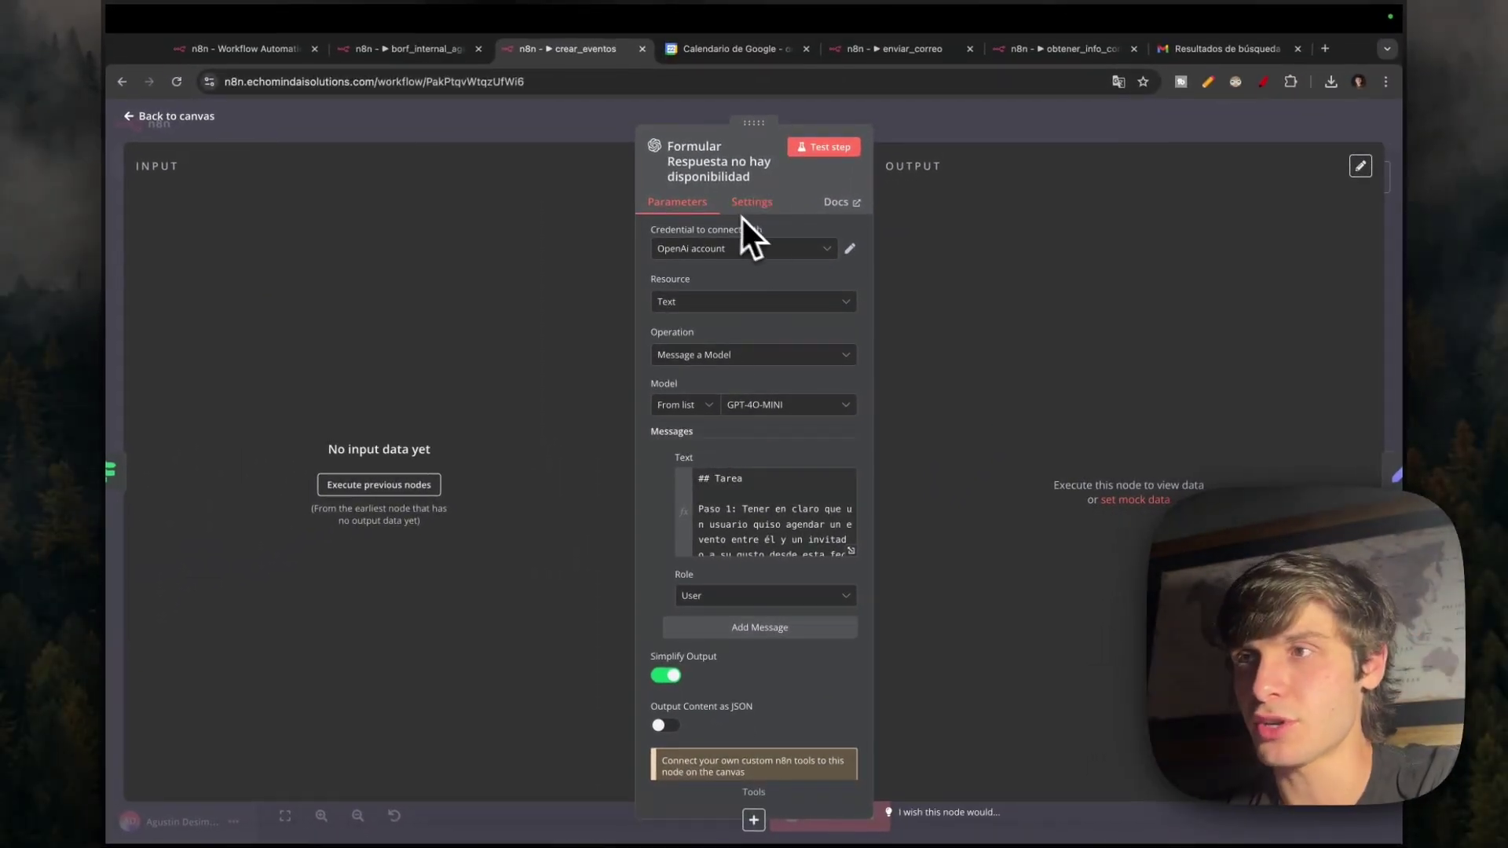
pyautogui.scroll(-2, 692, 324)
pyautogui.scroll(2, 732, 407)
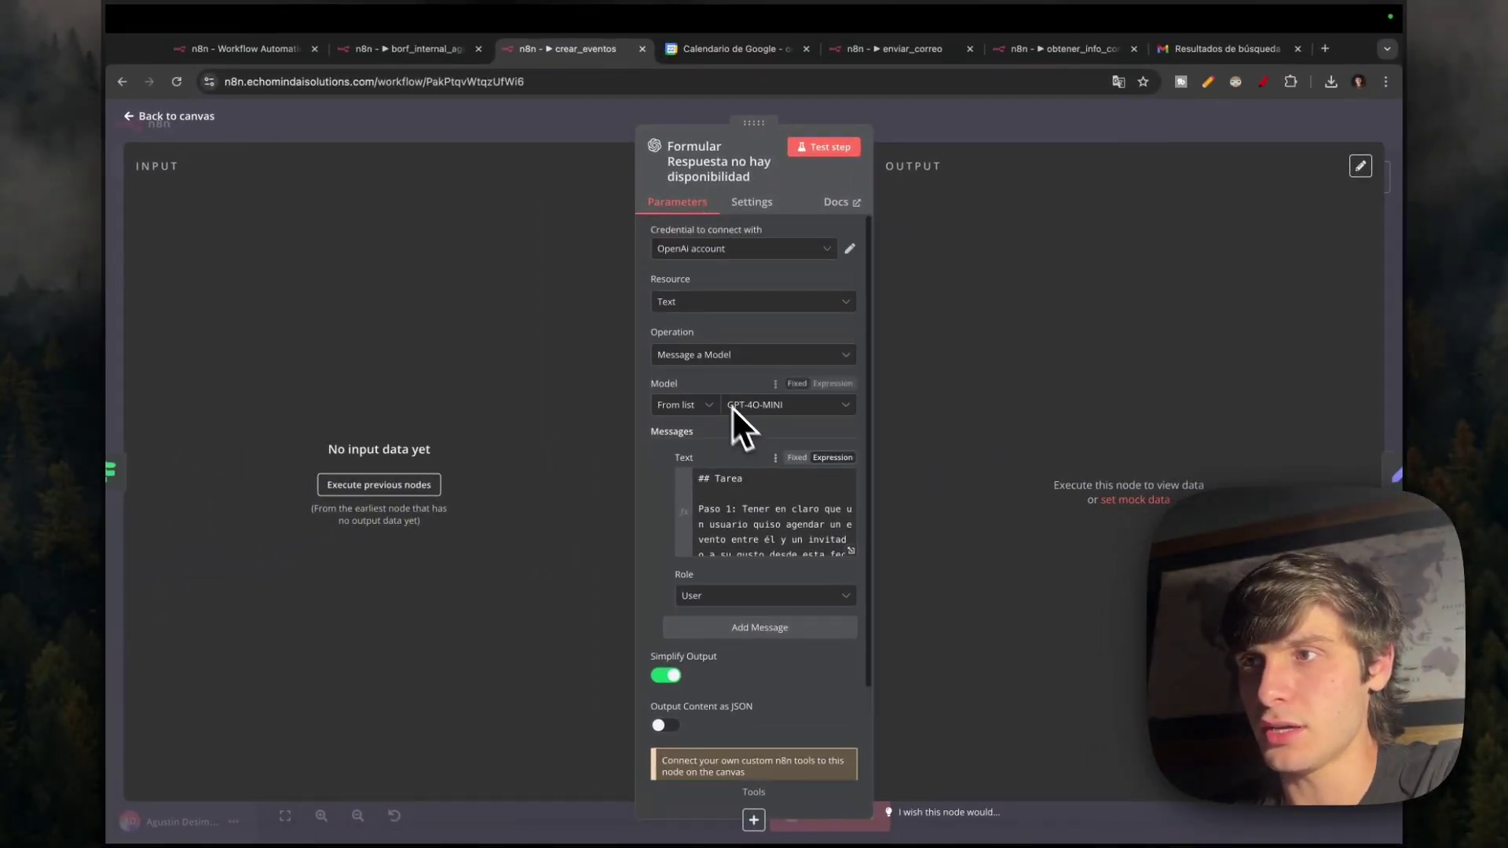
pyautogui.scroll(-3, 694, 357)
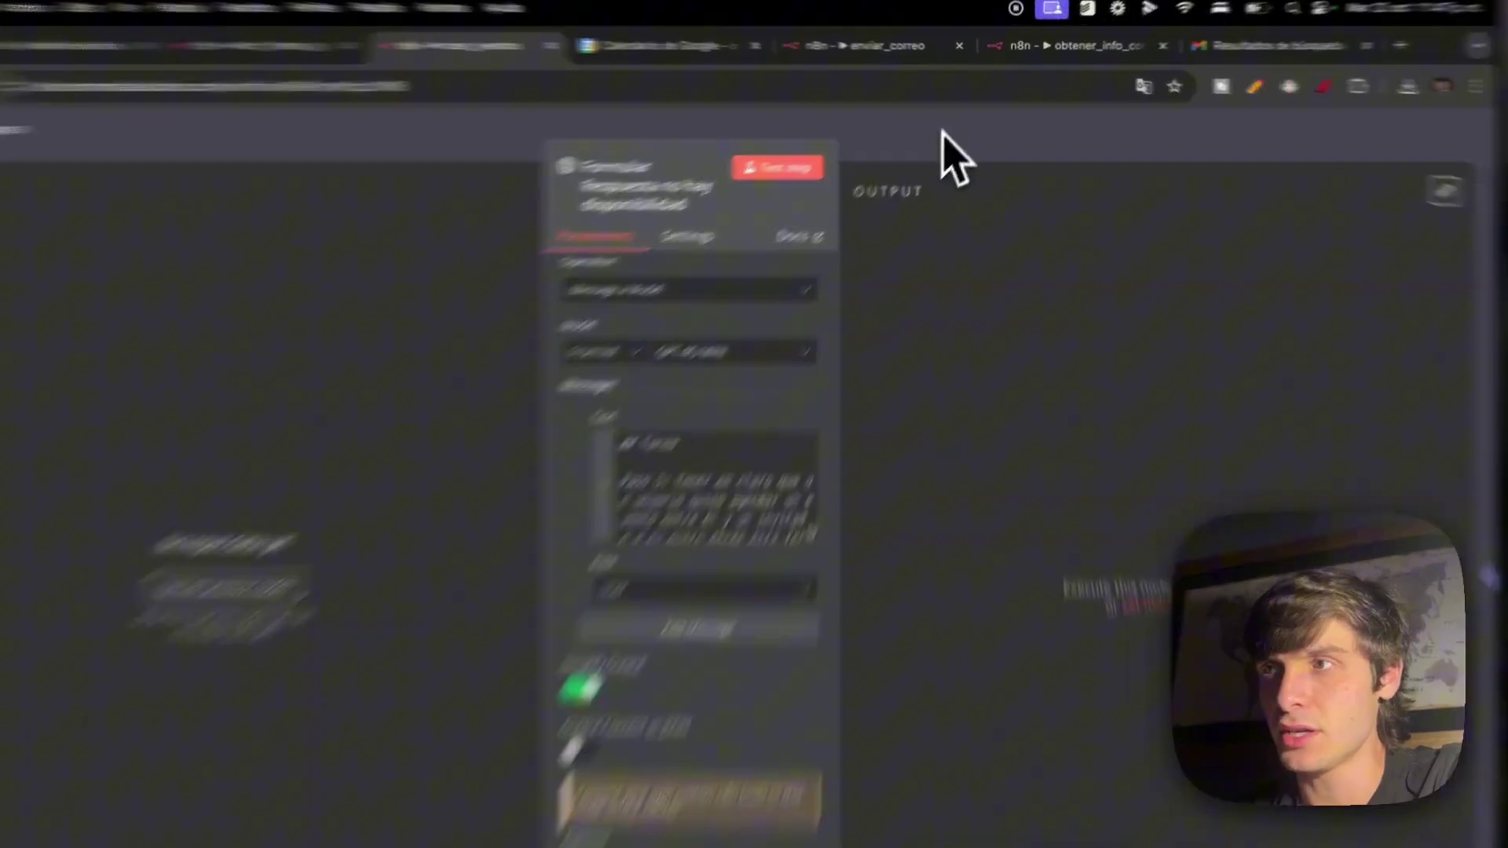
pyautogui.click(975, 127)
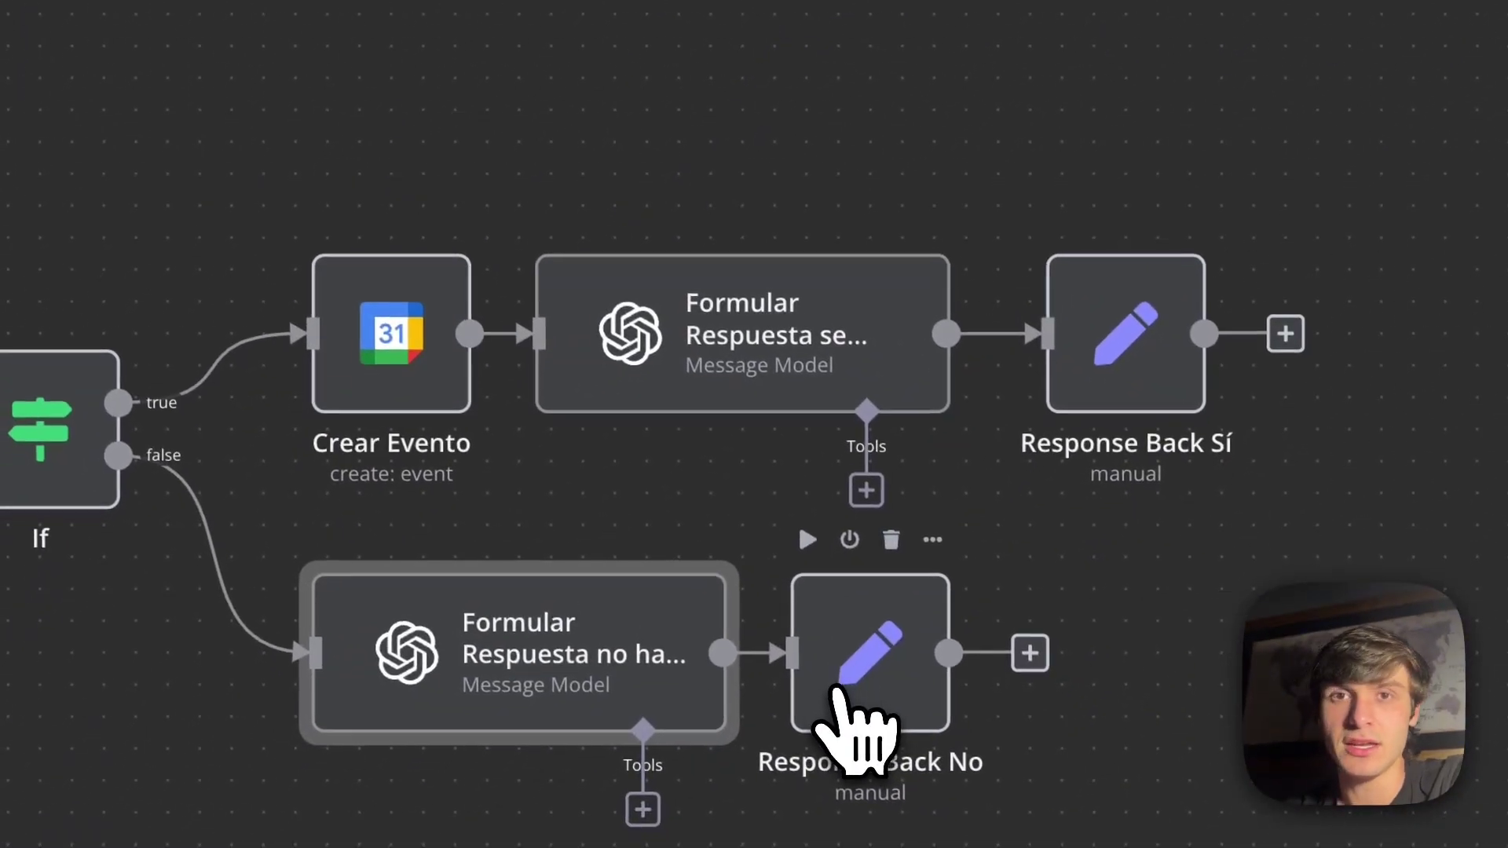
pyautogui.doubleClick(837, 707)
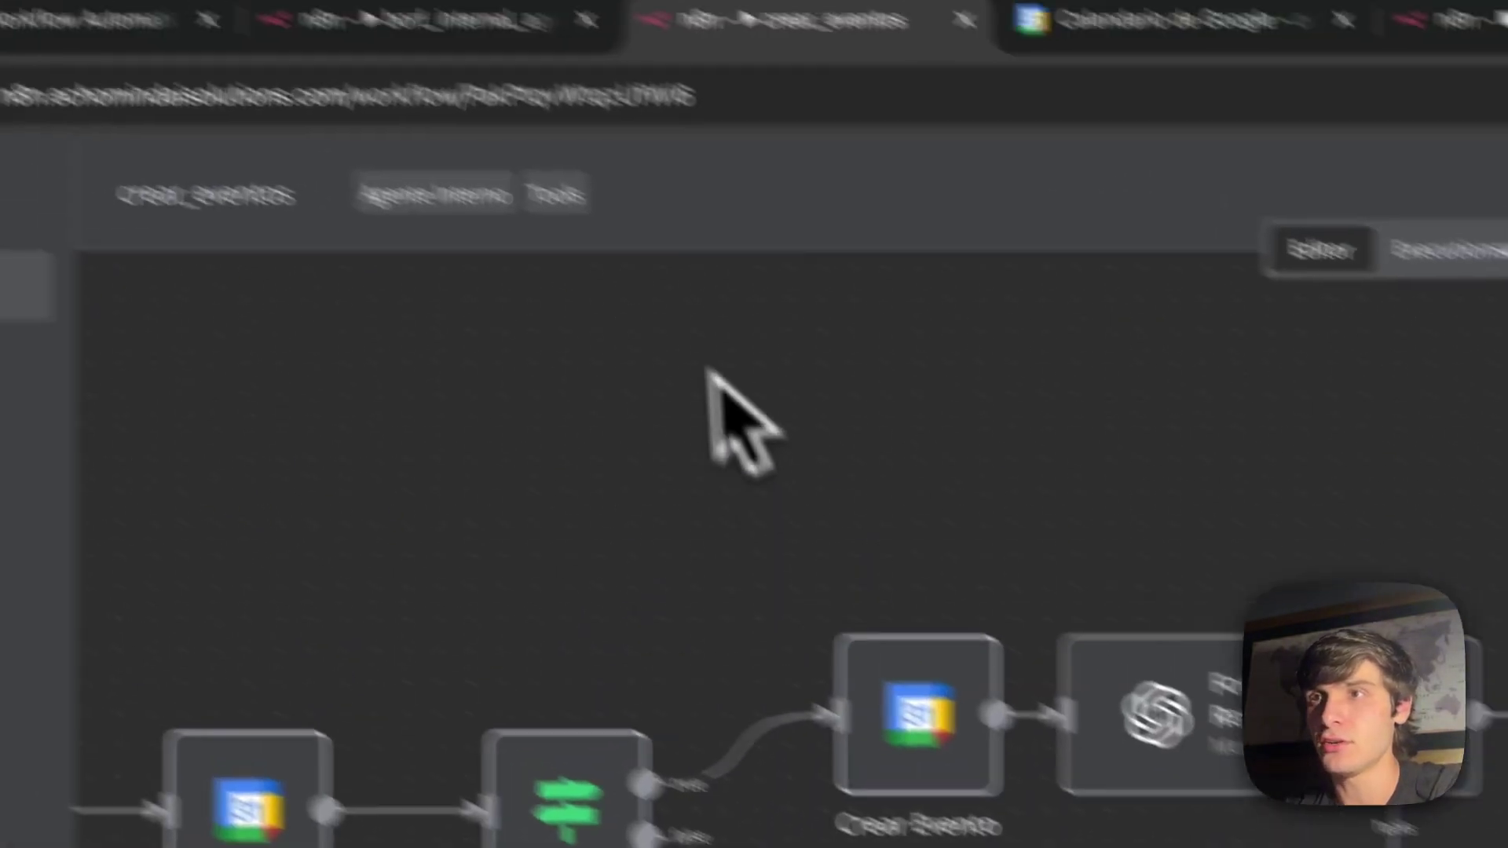
# Cycle through the borf_internal_agent, crear_eventos, enviar_correo and obtener_info_comunidad workflows
pyautogui.click(650, 100)
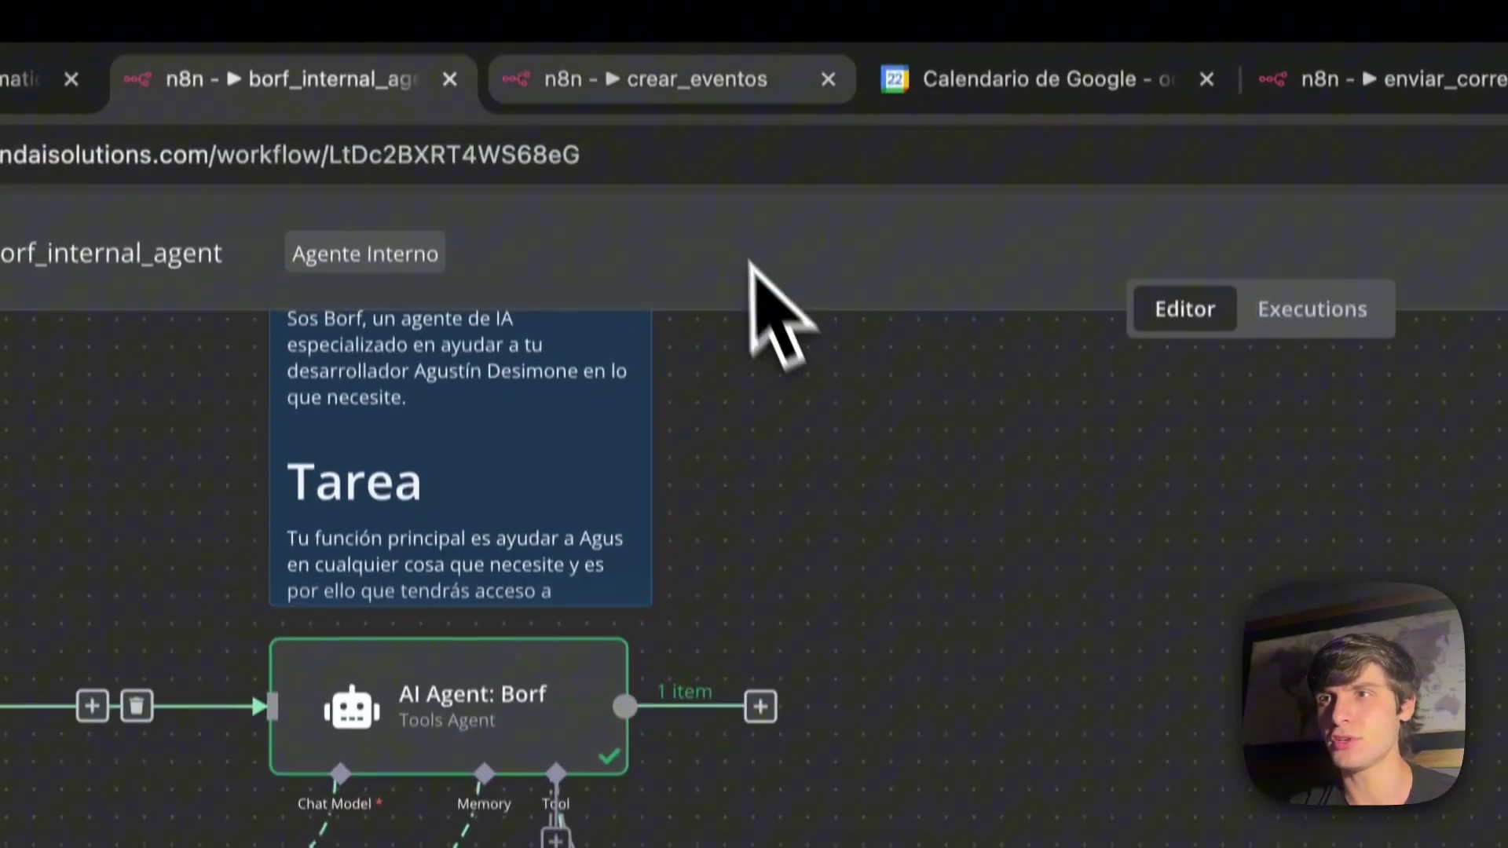
pyautogui.click(708, 79)
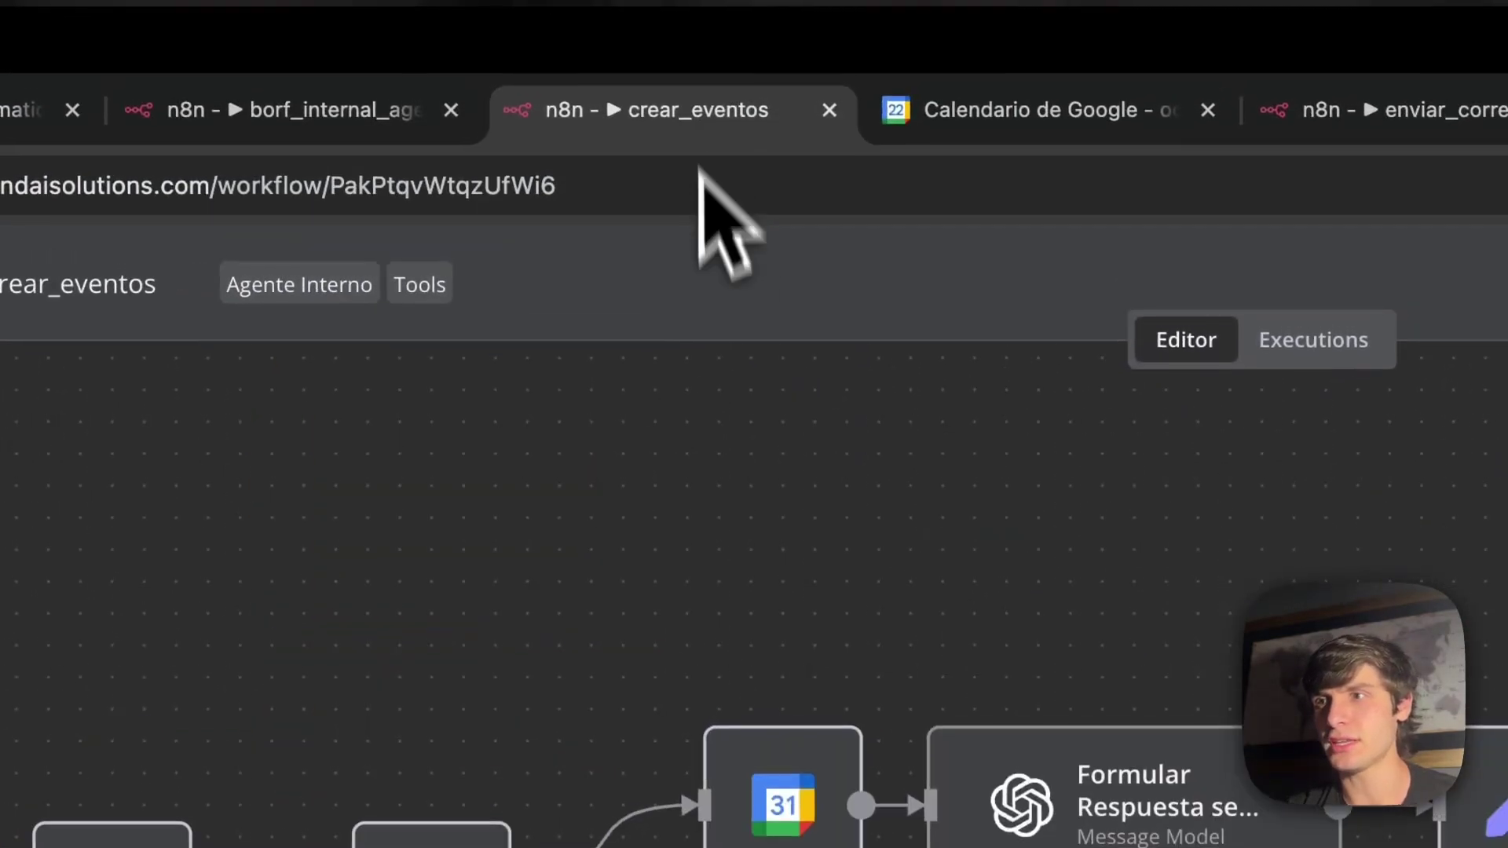
pyautogui.click(1099, 115)
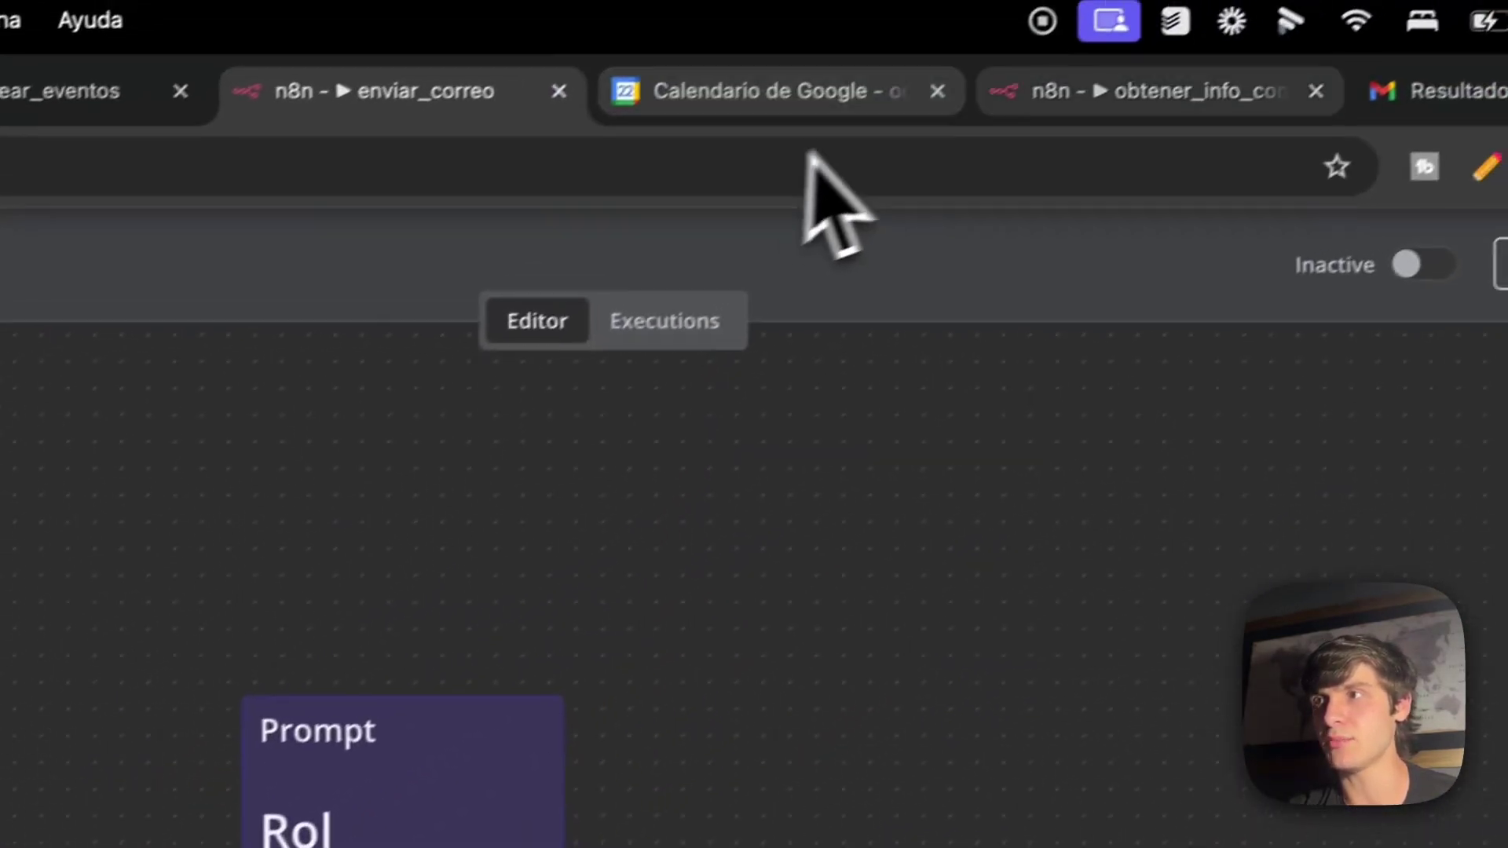
pyautogui.click(1139, 95)
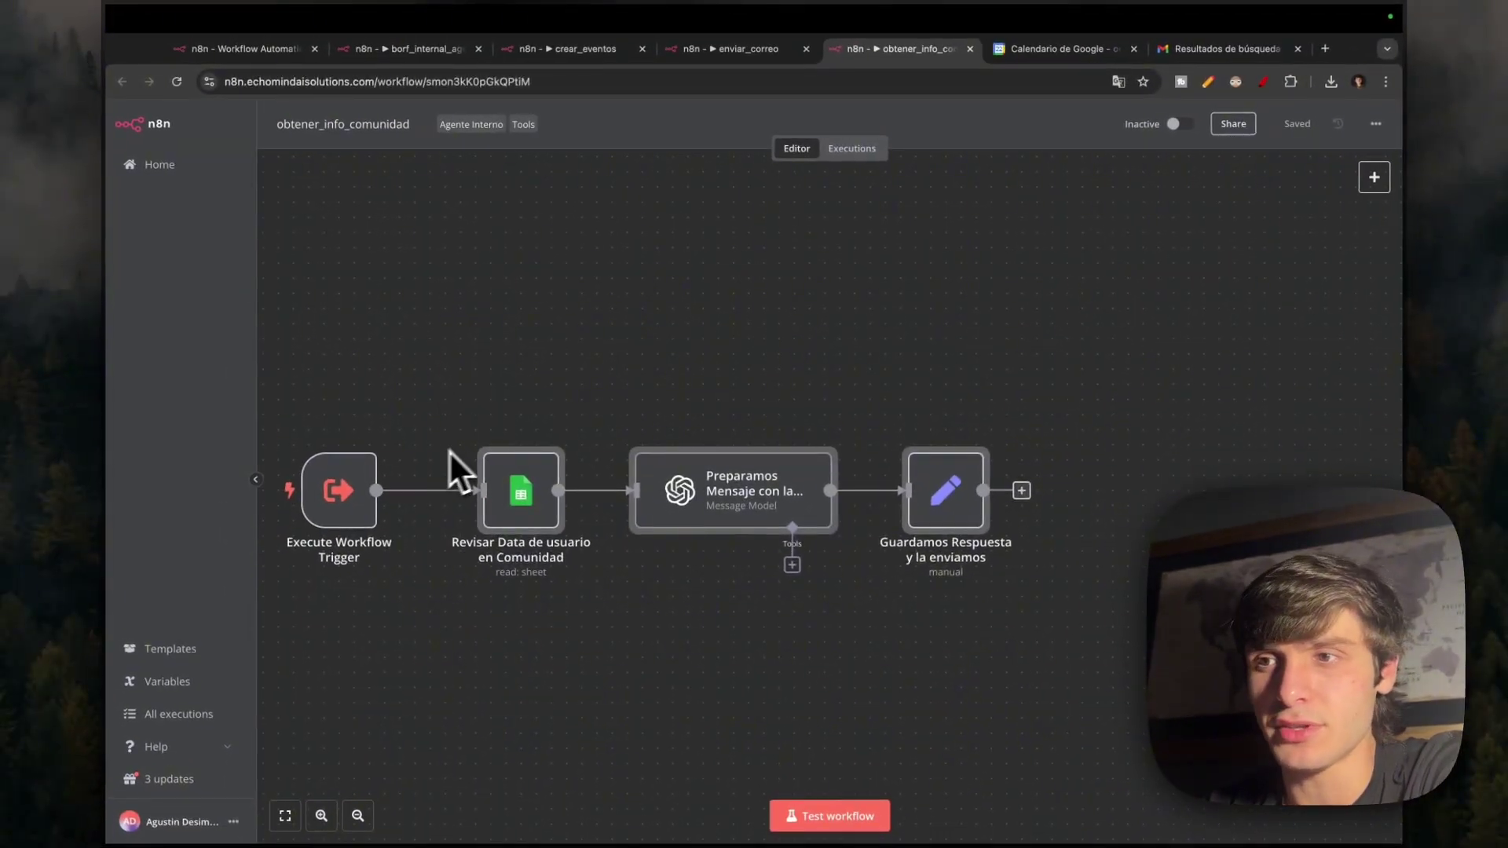
# Pan around the obtener_info_comunidad canvas and enable the pen annotation overlay
pyautogui.hscroll(3, 455, 472)
pyautogui.hscroll(-2, 502, 432)
pyautogui.hscroll(-1, 480, 476)
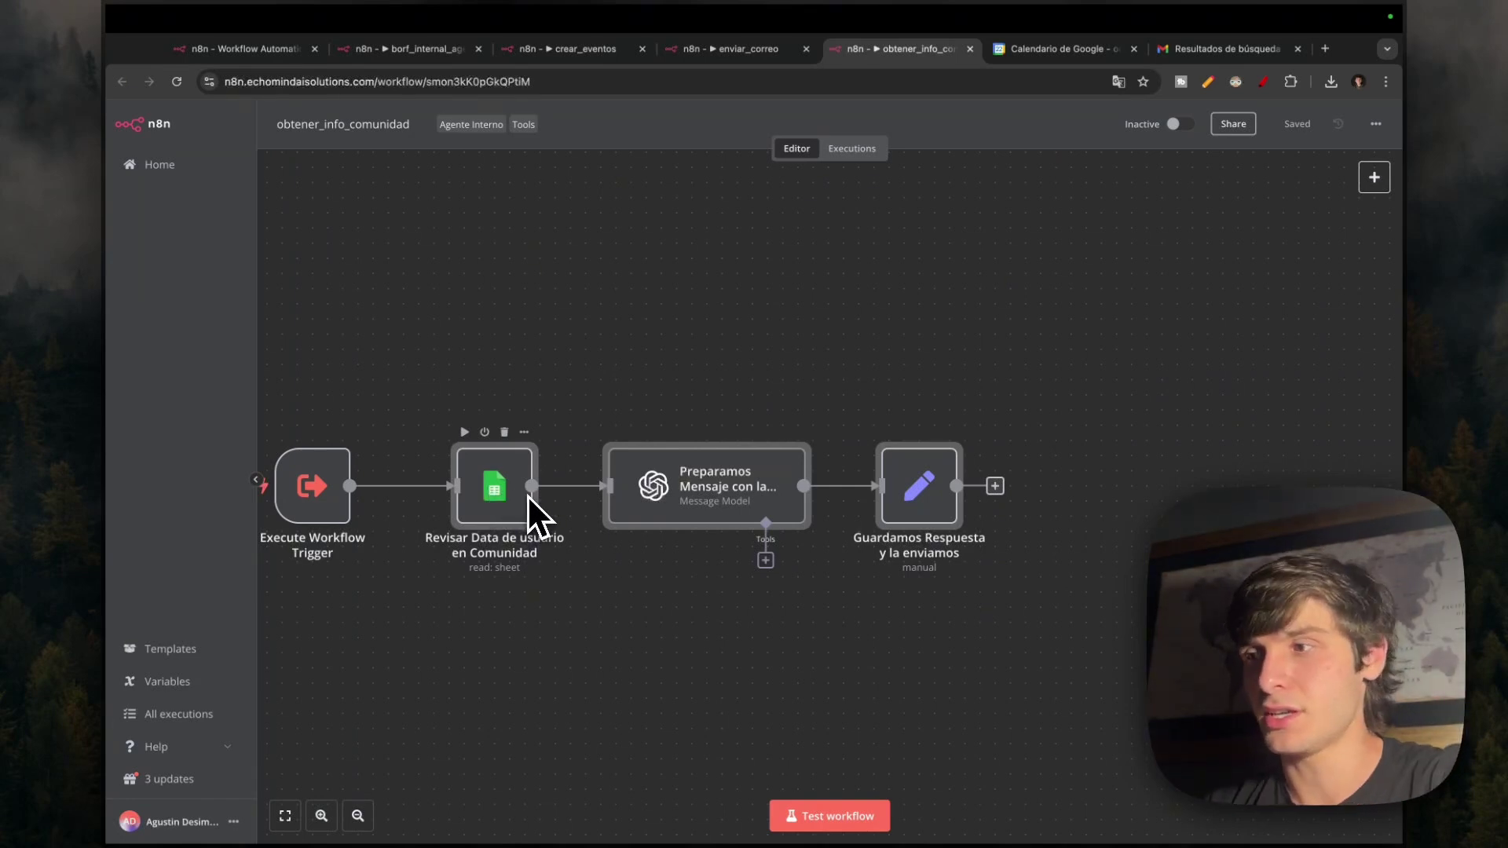
pyautogui.hscroll(-3, 579, 482)
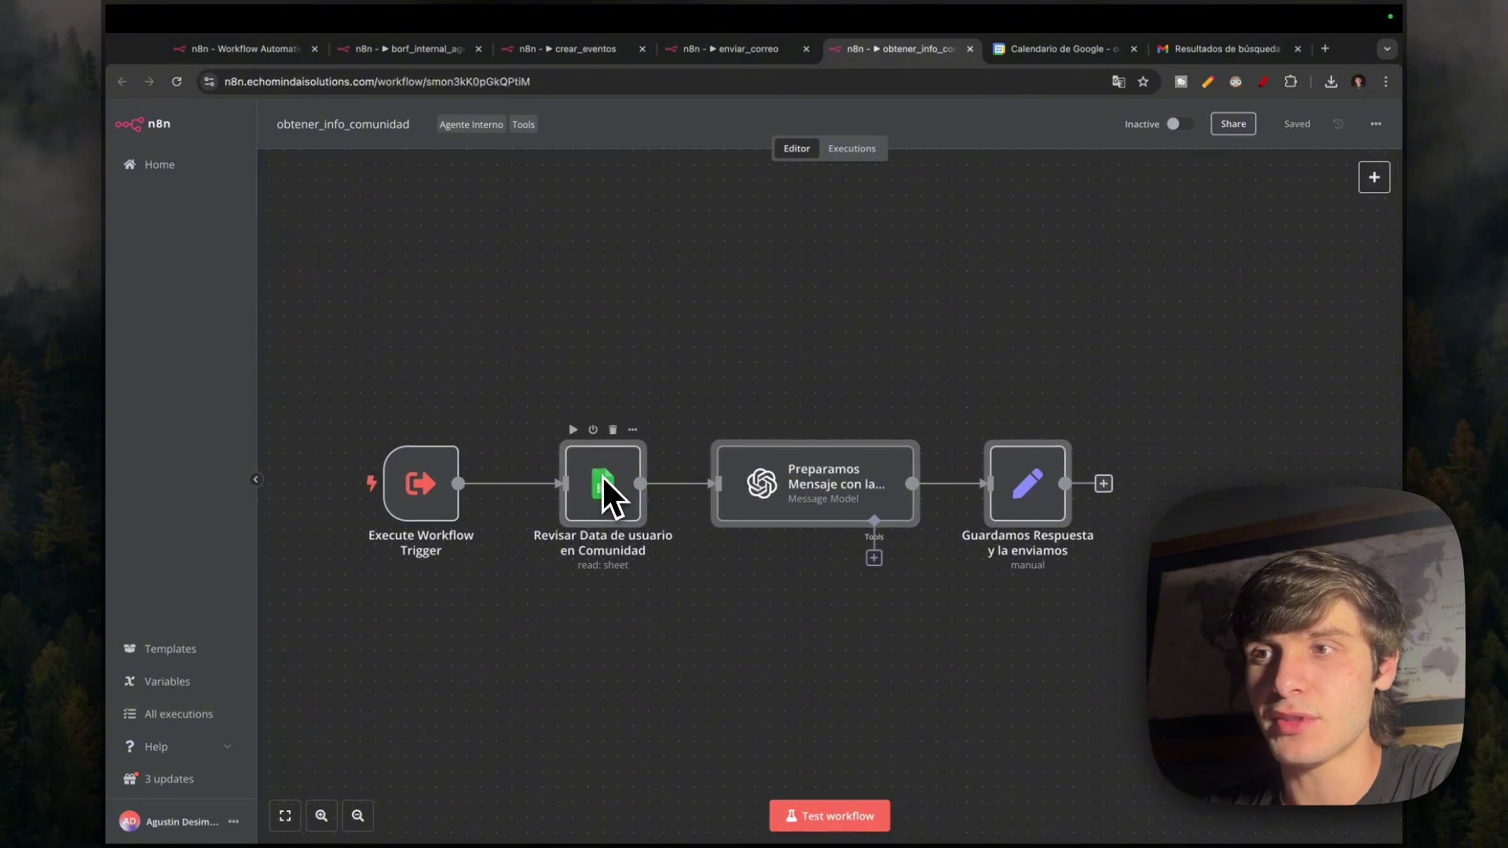
pyautogui.hscroll(2, 603, 480)
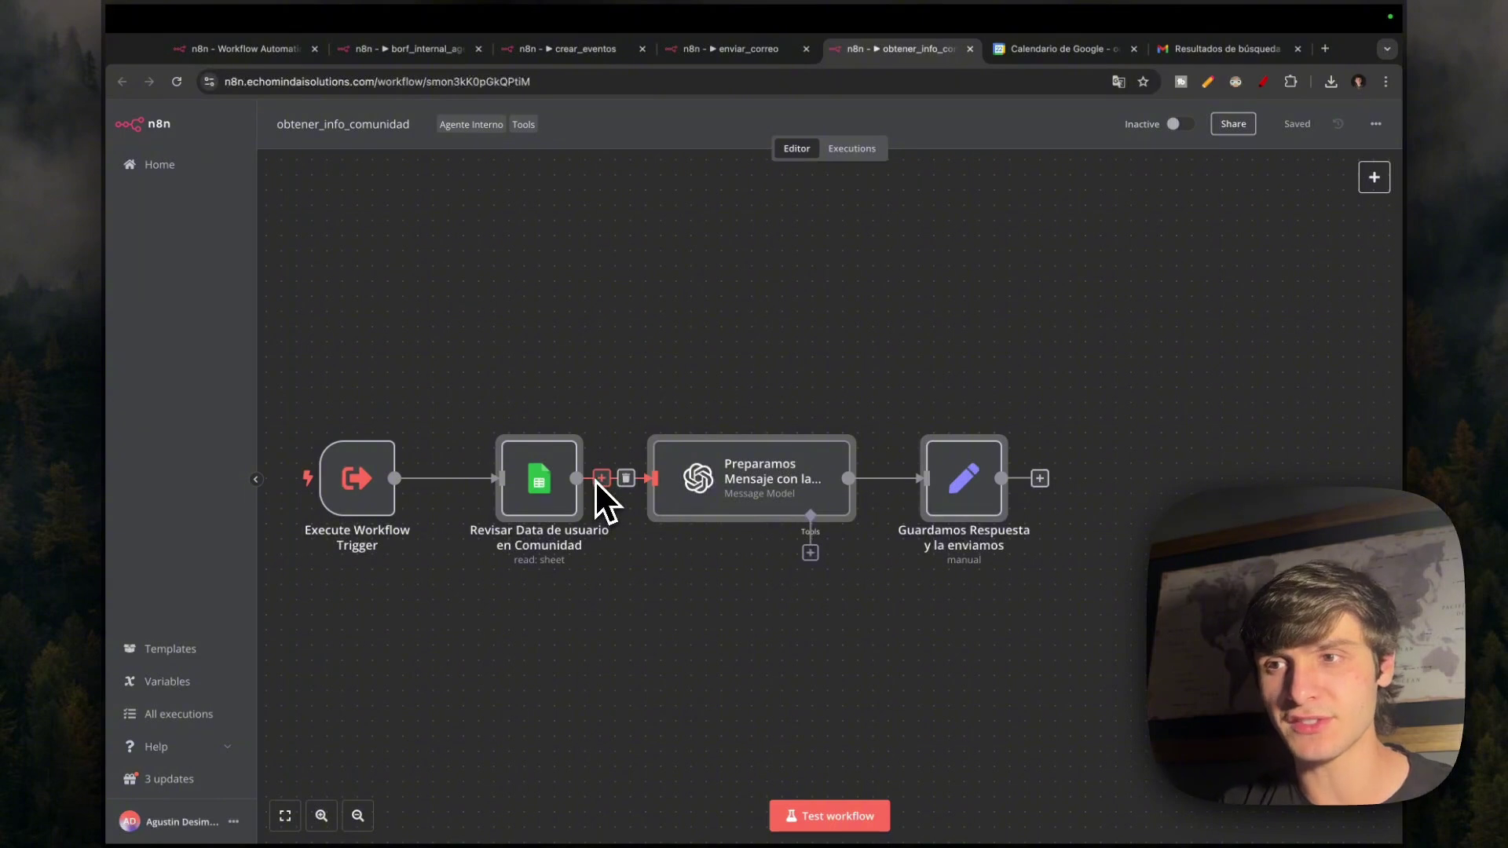
pyautogui.scroll(-2, 521, 539)
pyautogui.hscroll(-2, 521, 539)
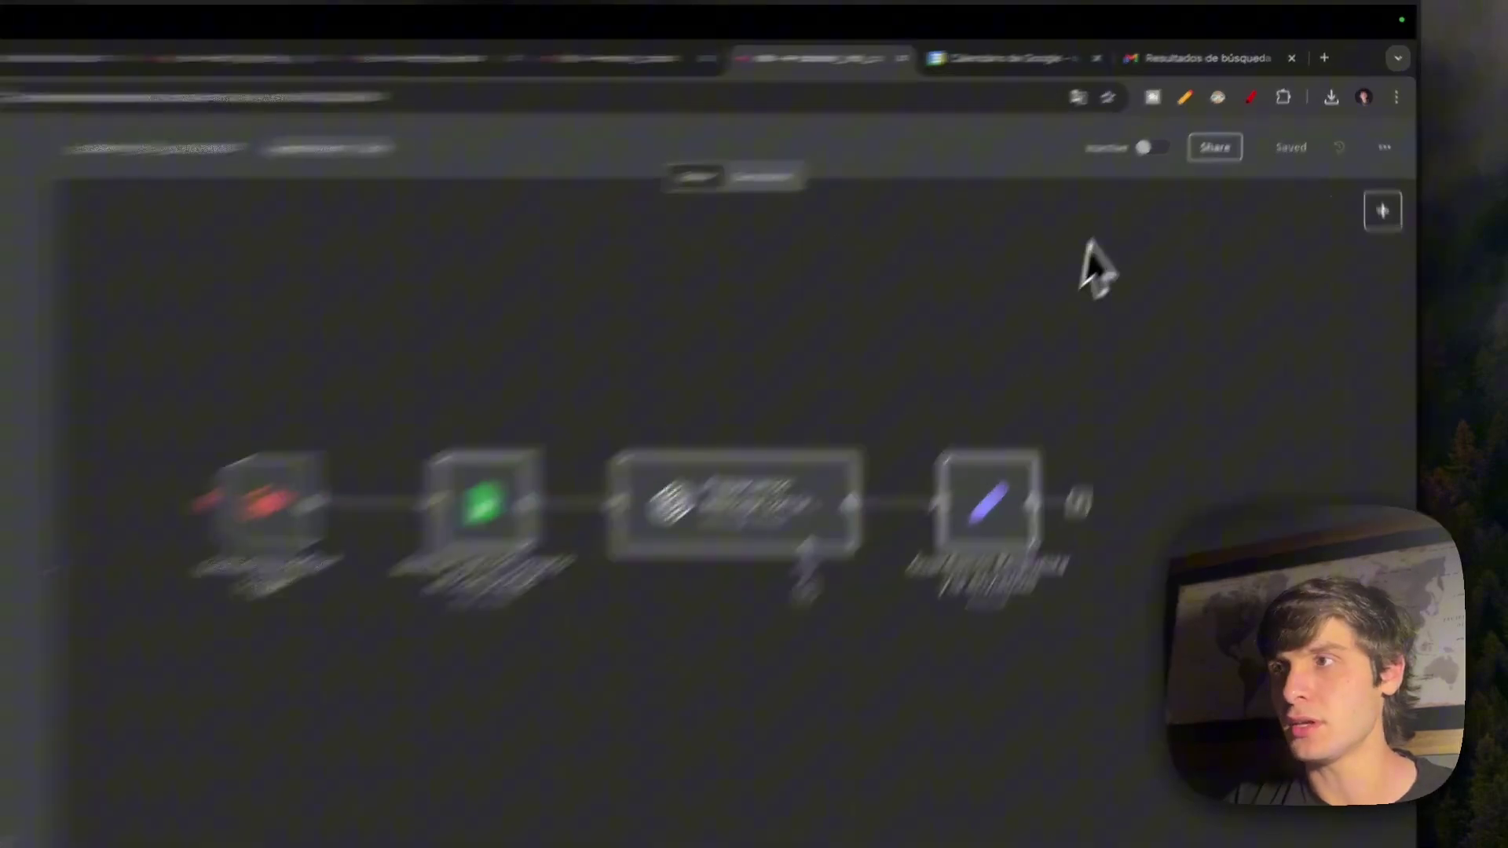
pyautogui.click(1263, 82)
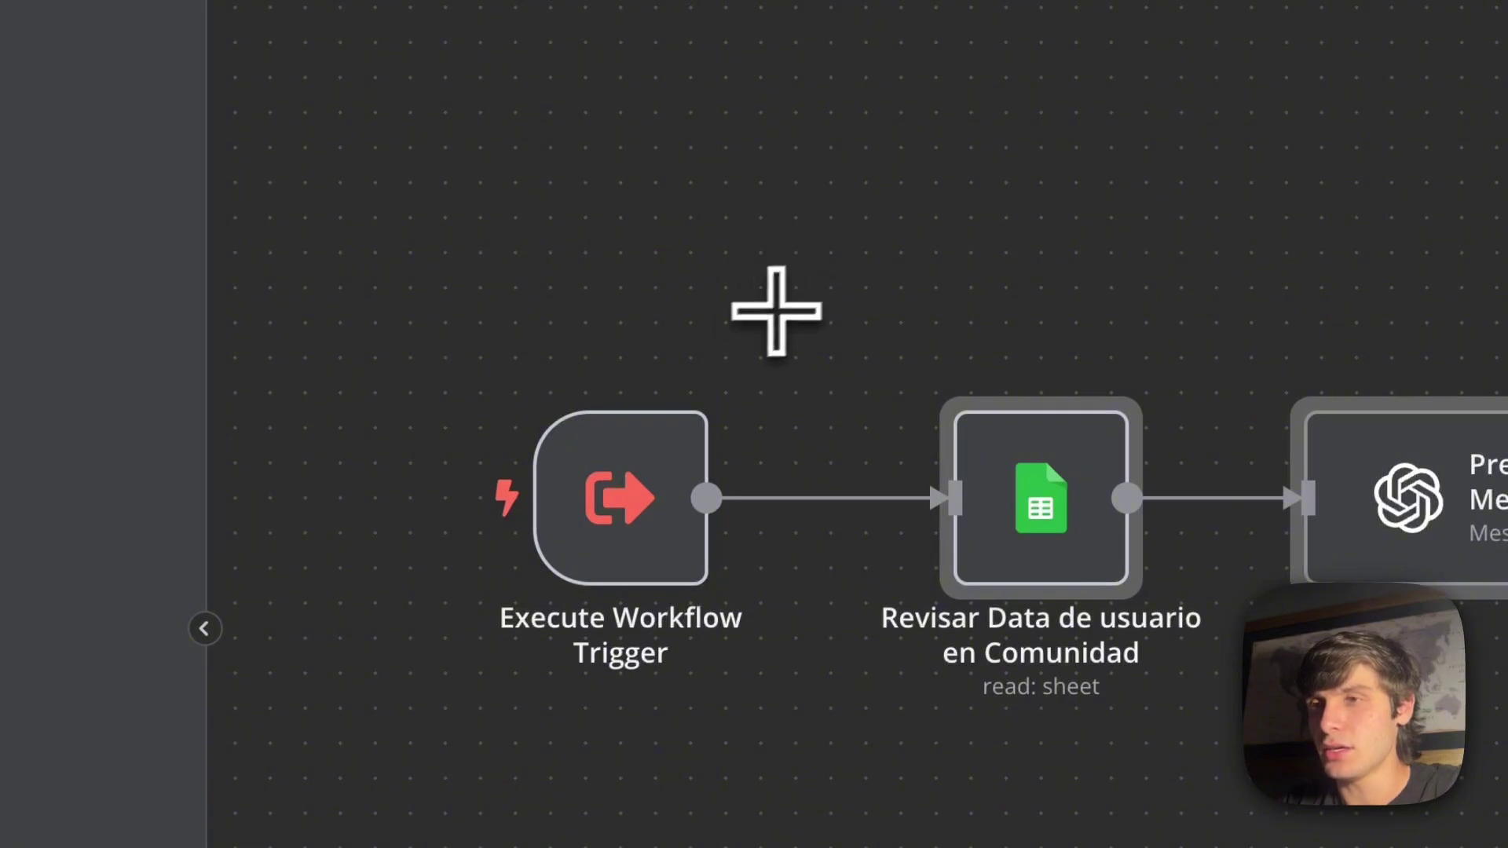
# Circle the Execute Workflow Trigger node and write a 4 above it
pyautogui.moveTo(625, 363); pyautogui.dragTo(715, 220)
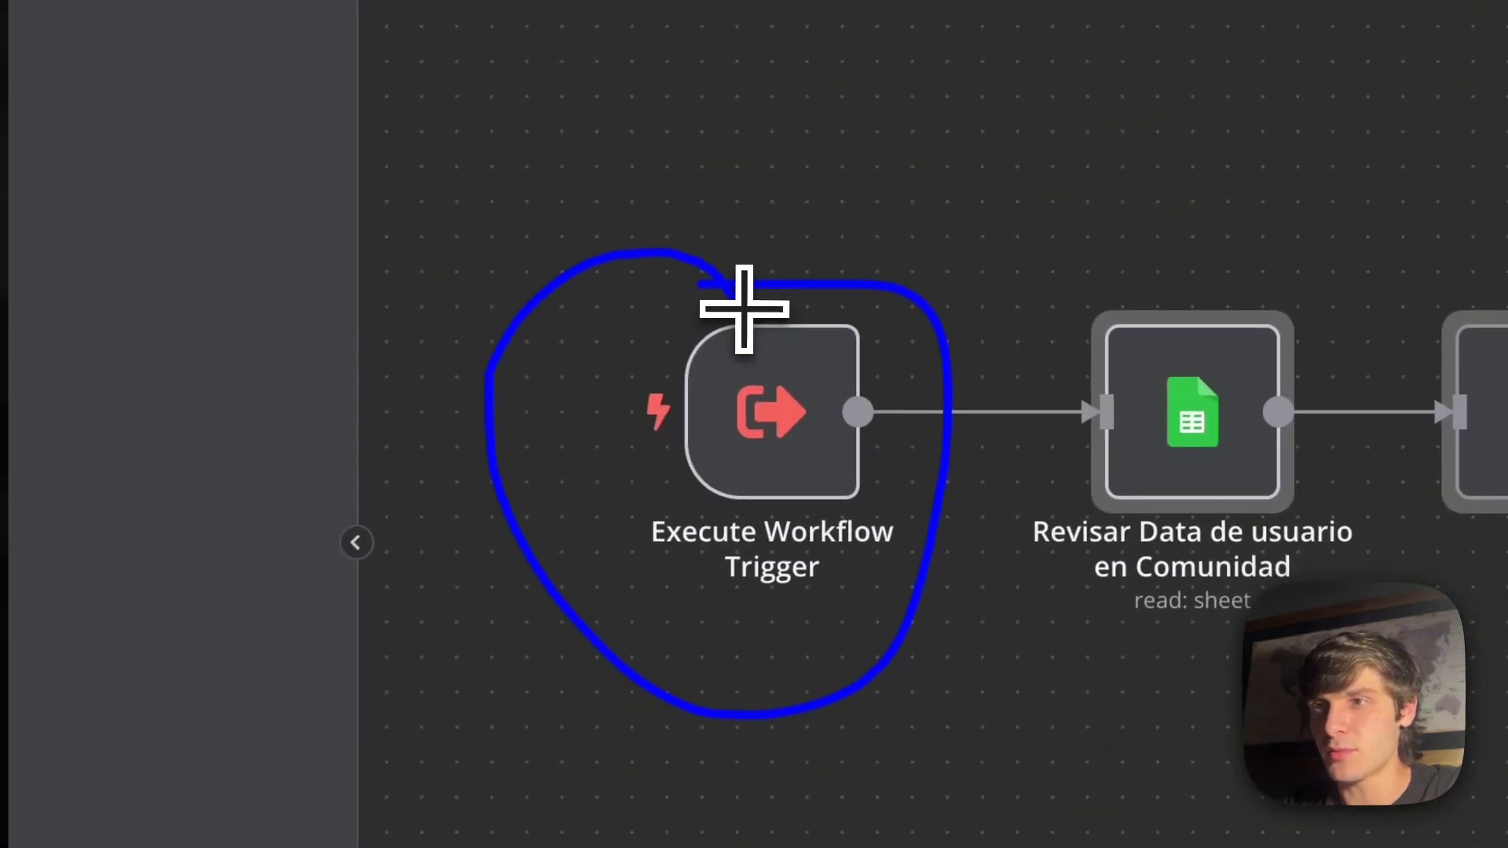
pyautogui.moveTo(716, 169); pyautogui.dragTo(795, 305)
pyautogui.moveTo(736, 234); pyautogui.dragTo(900, 220)
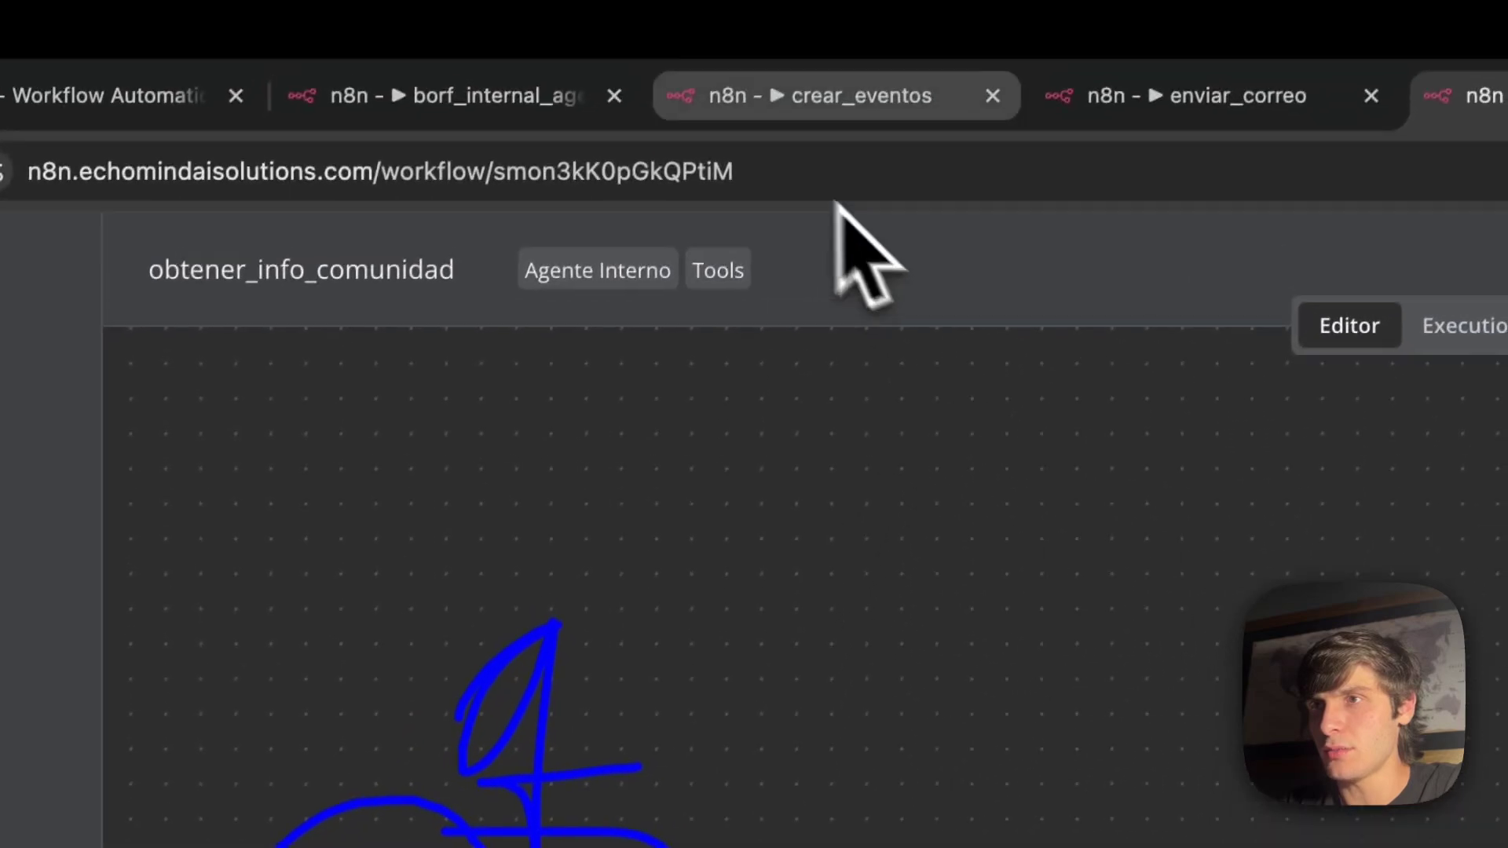
# Flip through the borf_internal_agent, crear_eventos and enviar_correo tabs, then return to obtener_info_comunidad
pyautogui.click(519, 126)
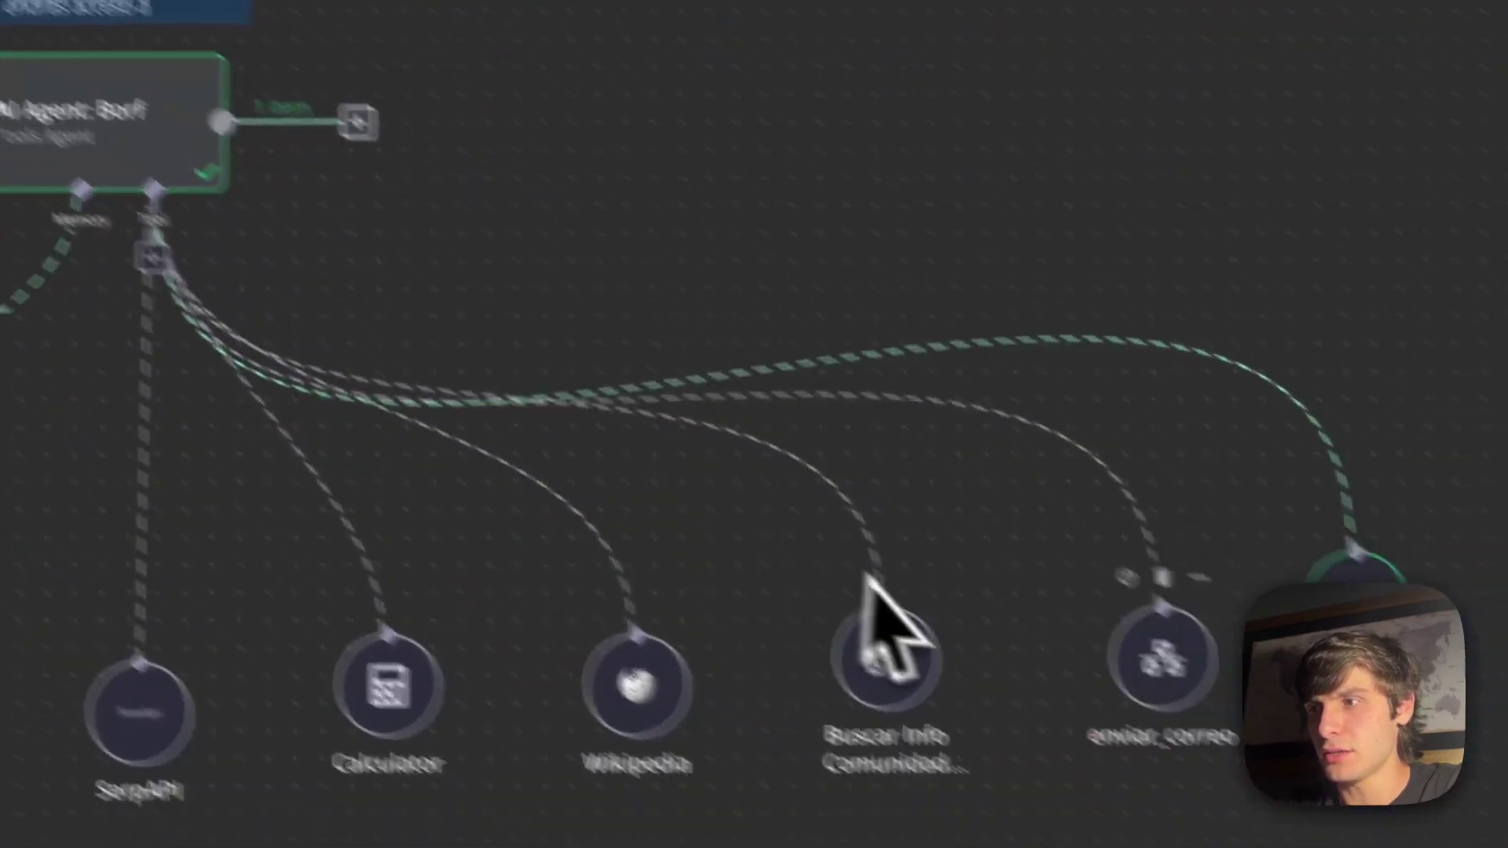
pyautogui.click(641, 71)
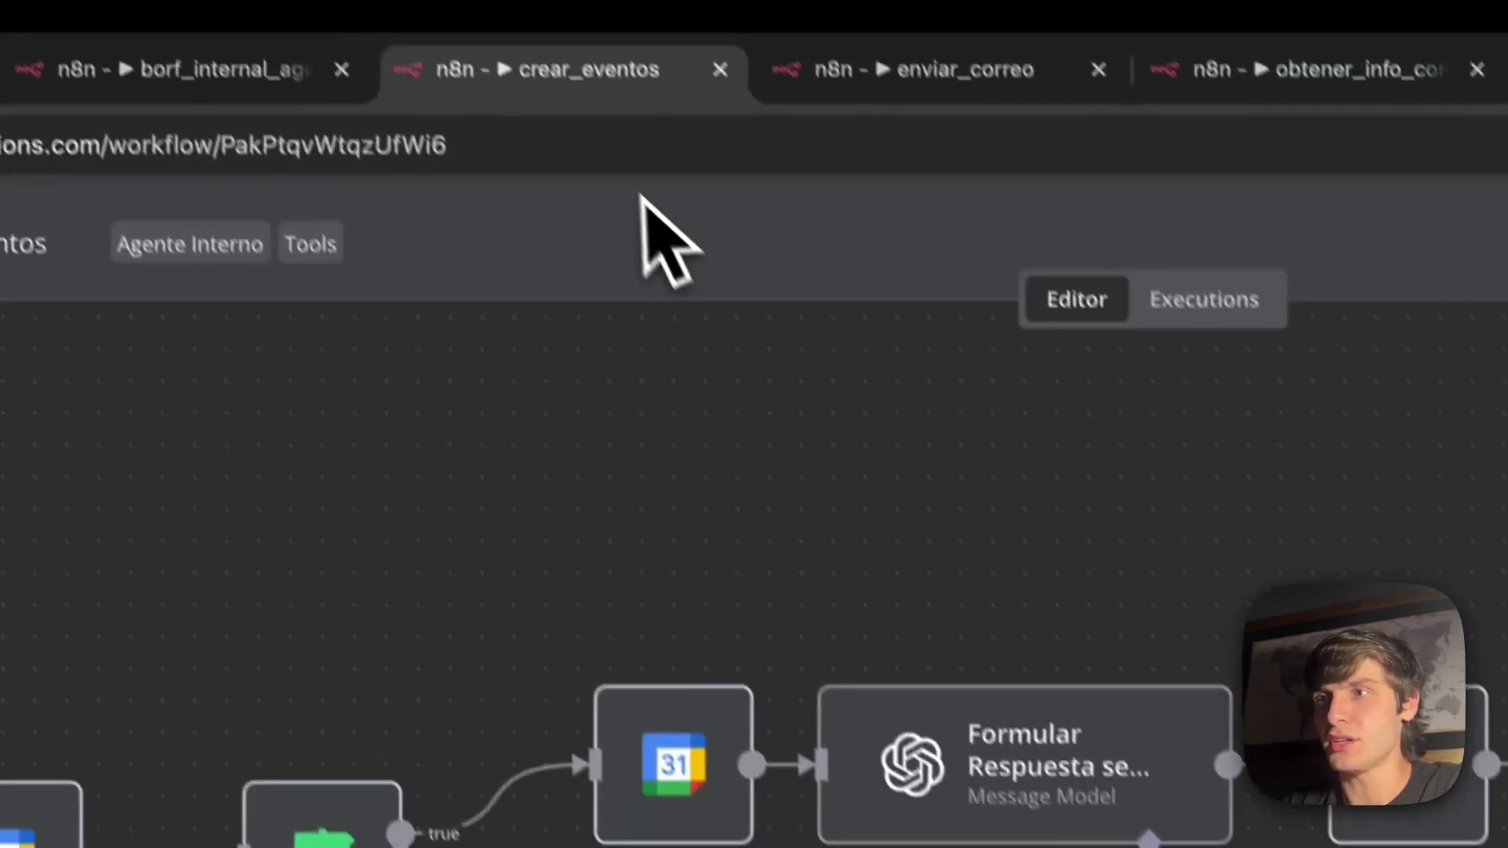
pyautogui.click(982, 100)
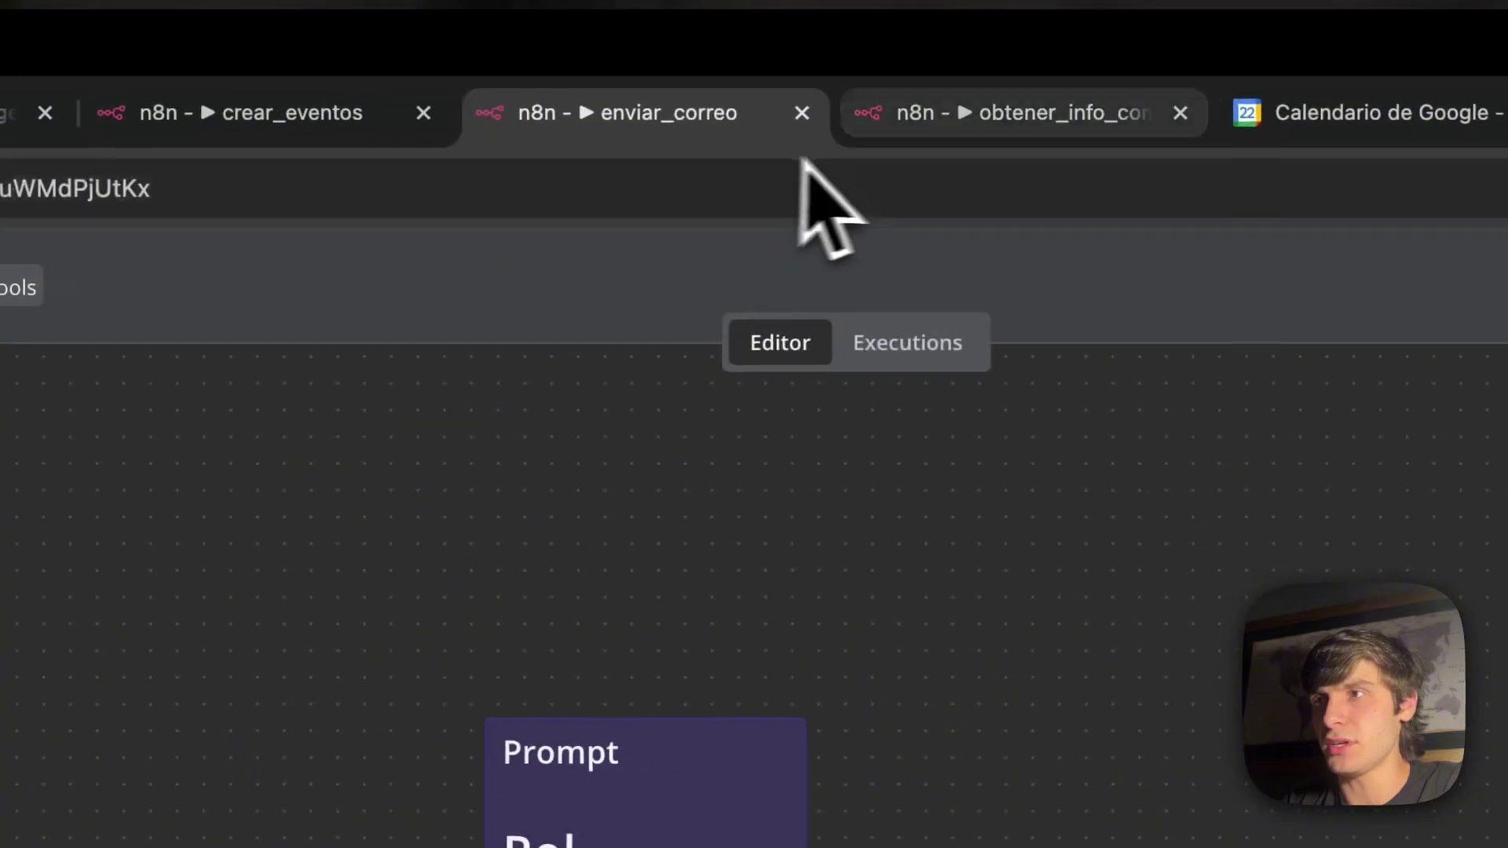
pyautogui.click(1335, 100)
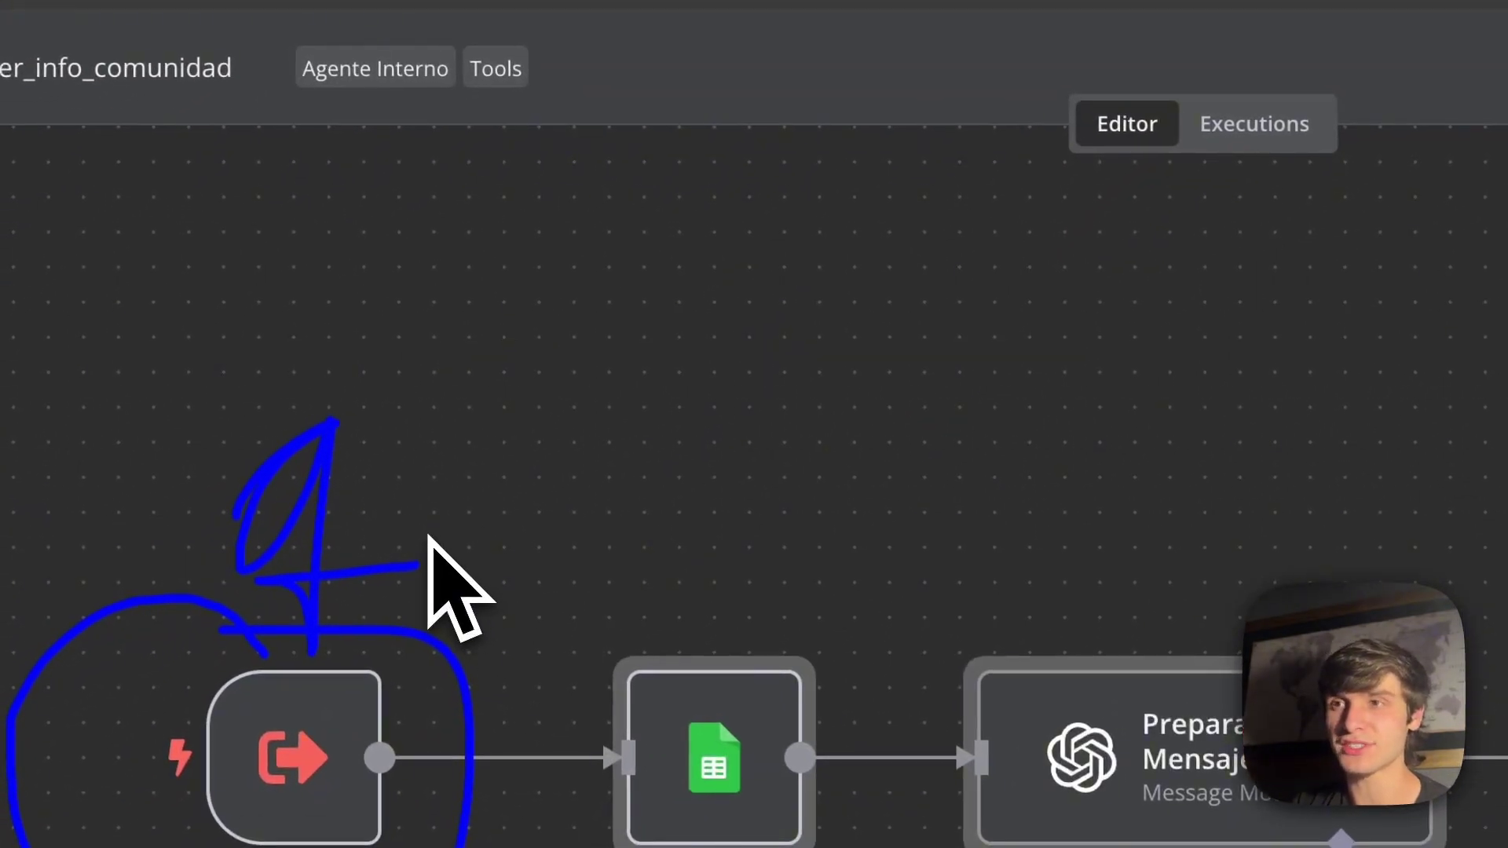
# Draw an arrow up from the trigger labelled 'Ident', with an arrow pointing to the Sheets node
pyautogui.moveTo(382, 473)
pyautogui.mouseDown()
pyautogui.moveTo(509, 360)
pyautogui.moveTo(526, 393)
pyautogui.mouseUp()
pyautogui.moveTo(517, 280); pyautogui.dragTo(557, 281)
pyautogui.moveTo(538, 281)
pyautogui.mouseDown()
pyautogui.moveTo(538, 375)
pyautogui.moveTo(554, 375)
pyautogui.moveTo(615, 250)
pyautogui.mouseUp()
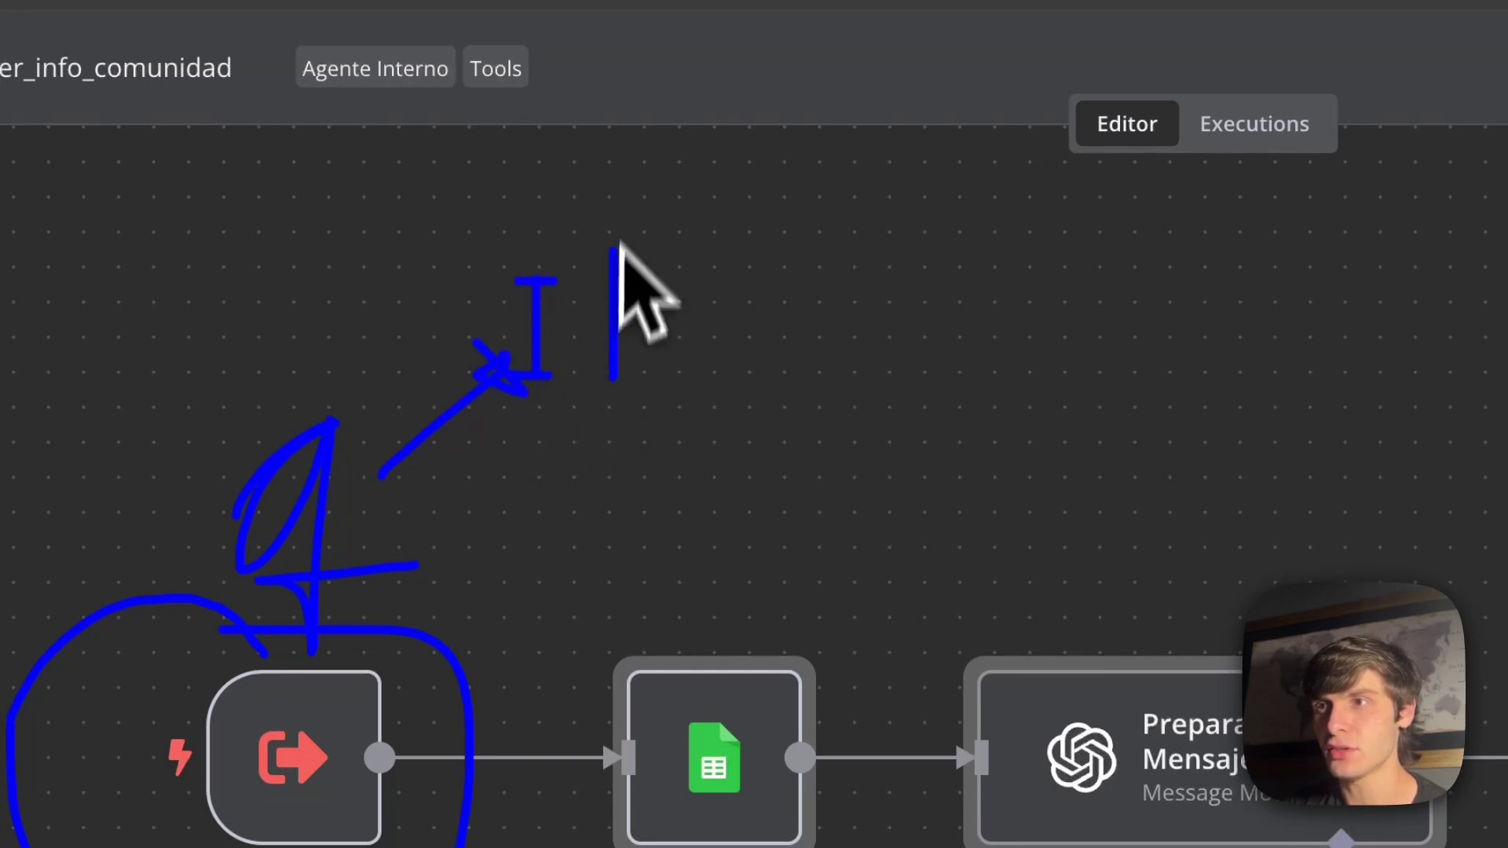
pyautogui.moveTo(614, 330)
pyautogui.mouseDown()
pyautogui.moveTo(697, 394)
pyautogui.moveTo(770, 303)
pyautogui.moveTo(882, 346)
pyautogui.moveTo(786, 605)
pyautogui.mouseUp()
pyautogui.moveTo(795, 512)
pyautogui.mouseDown()
pyautogui.moveTo(786, 605)
pyautogui.moveTo(861, 551)
pyautogui.mouseUp()
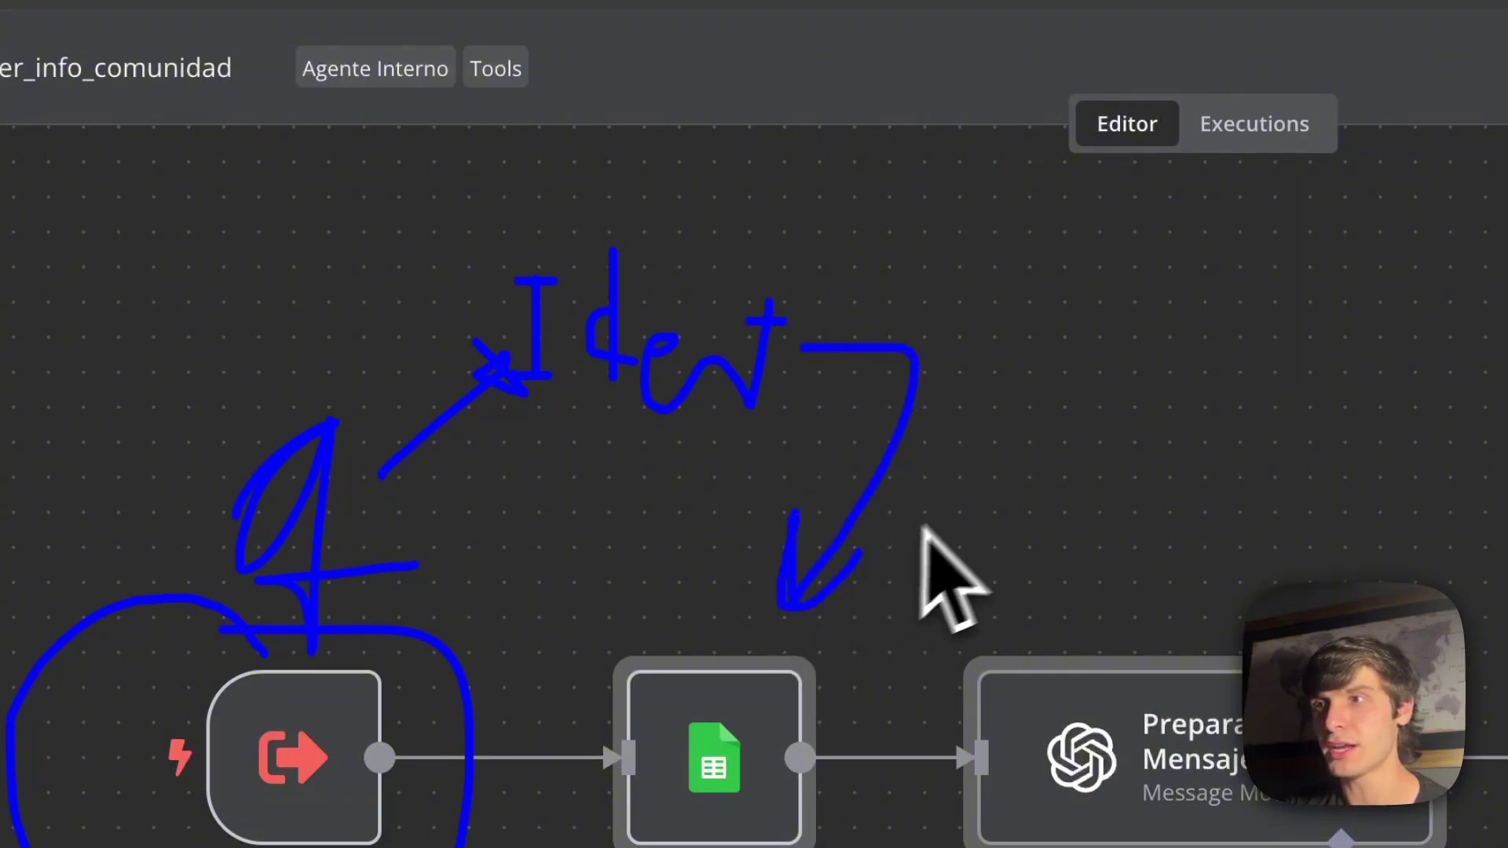
# Sketch a question mark, a line with an exclamation mark, and a bracket beside the Sheets node
pyautogui.moveTo(993, 433); pyautogui.dragTo(1241, 253)
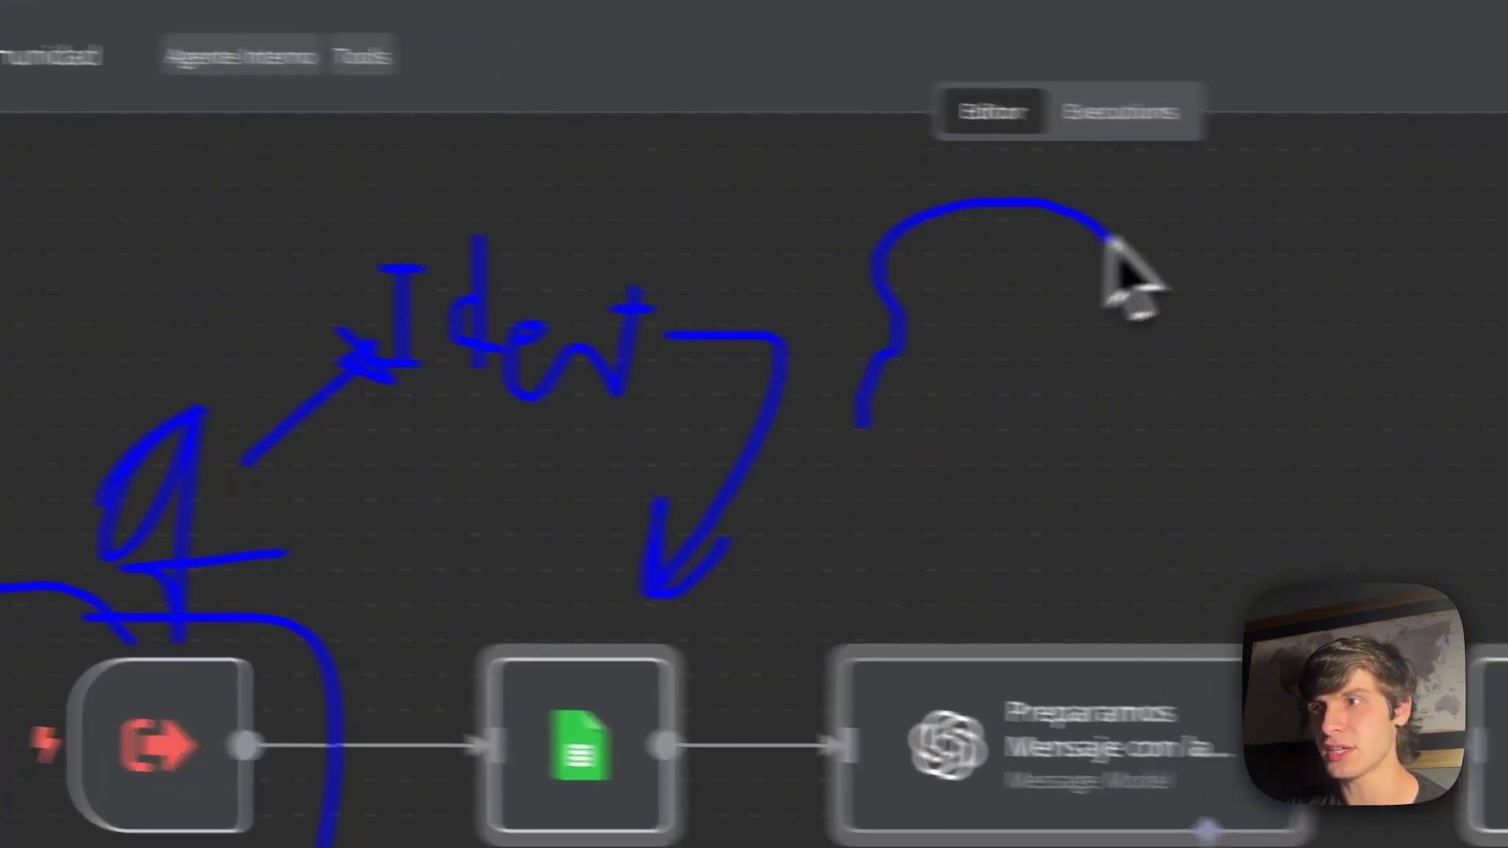
pyautogui.moveTo(1108, 240)
pyautogui.mouseDown()
pyautogui.moveTo(626, 421)
pyautogui.moveTo(697, 313)
pyautogui.moveTo(800, 224)
pyautogui.moveTo(719, 276)
pyautogui.mouseUp()
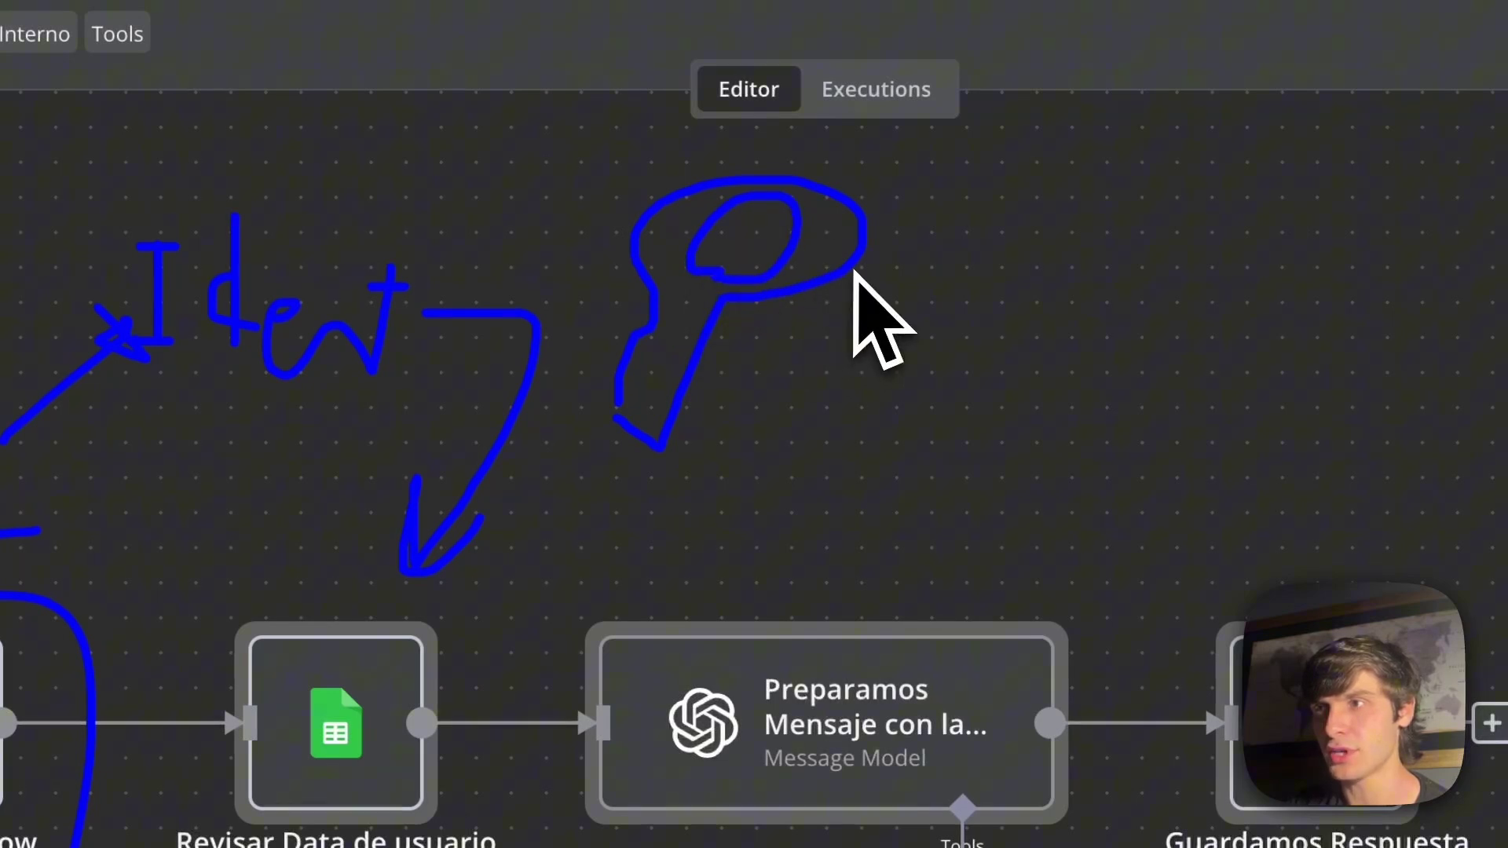
pyautogui.moveTo(809, 246); pyautogui.dragTo(1019, 255)
pyautogui.moveTo(1087, 167); pyautogui.dragTo(1088, 298)
pyautogui.click(1084, 357)
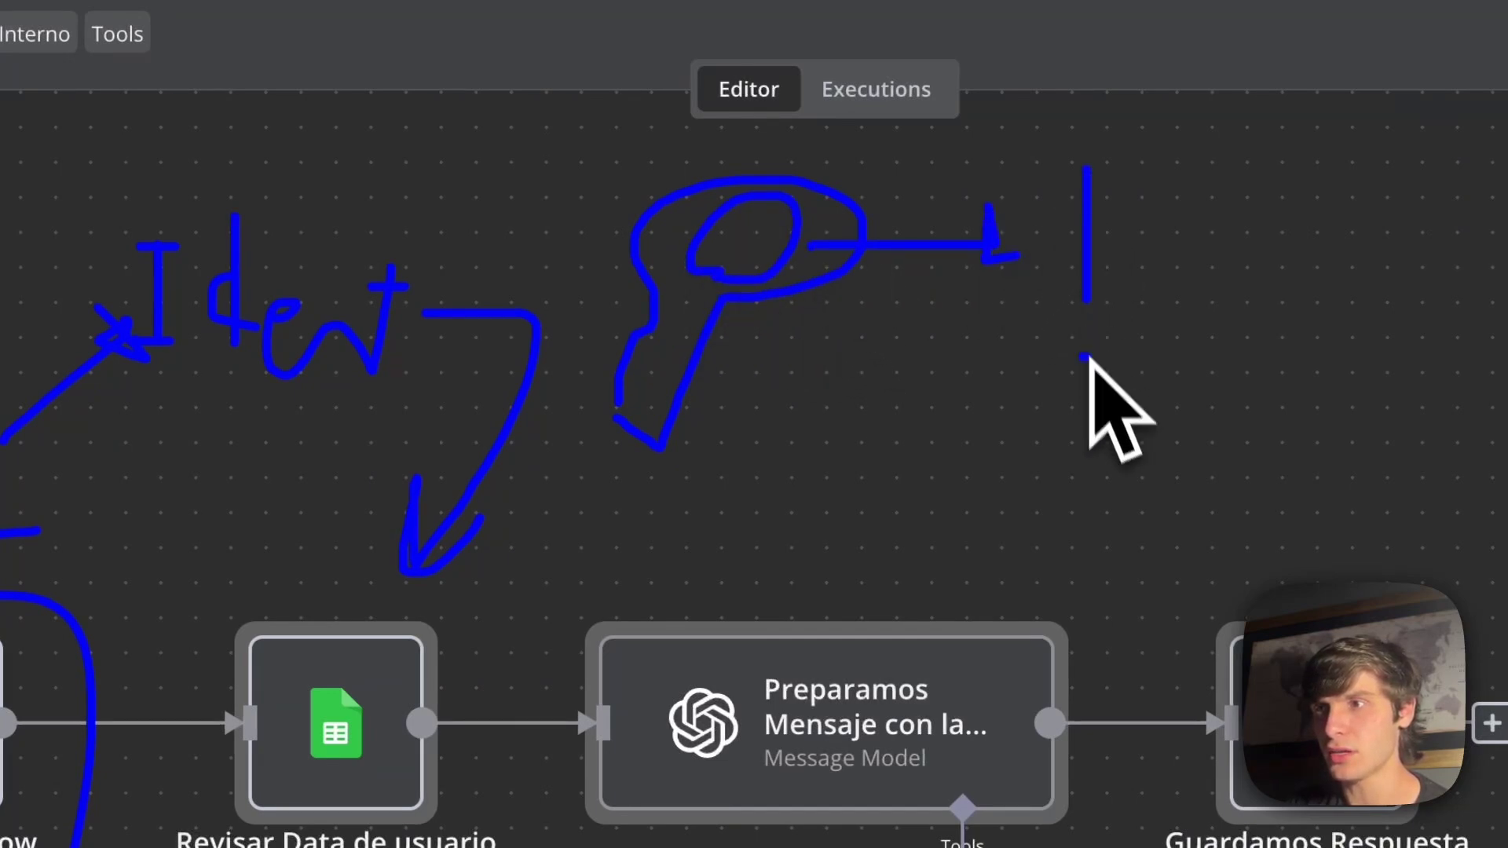
pyautogui.moveTo(415, 595); pyautogui.dragTo(617, 668)
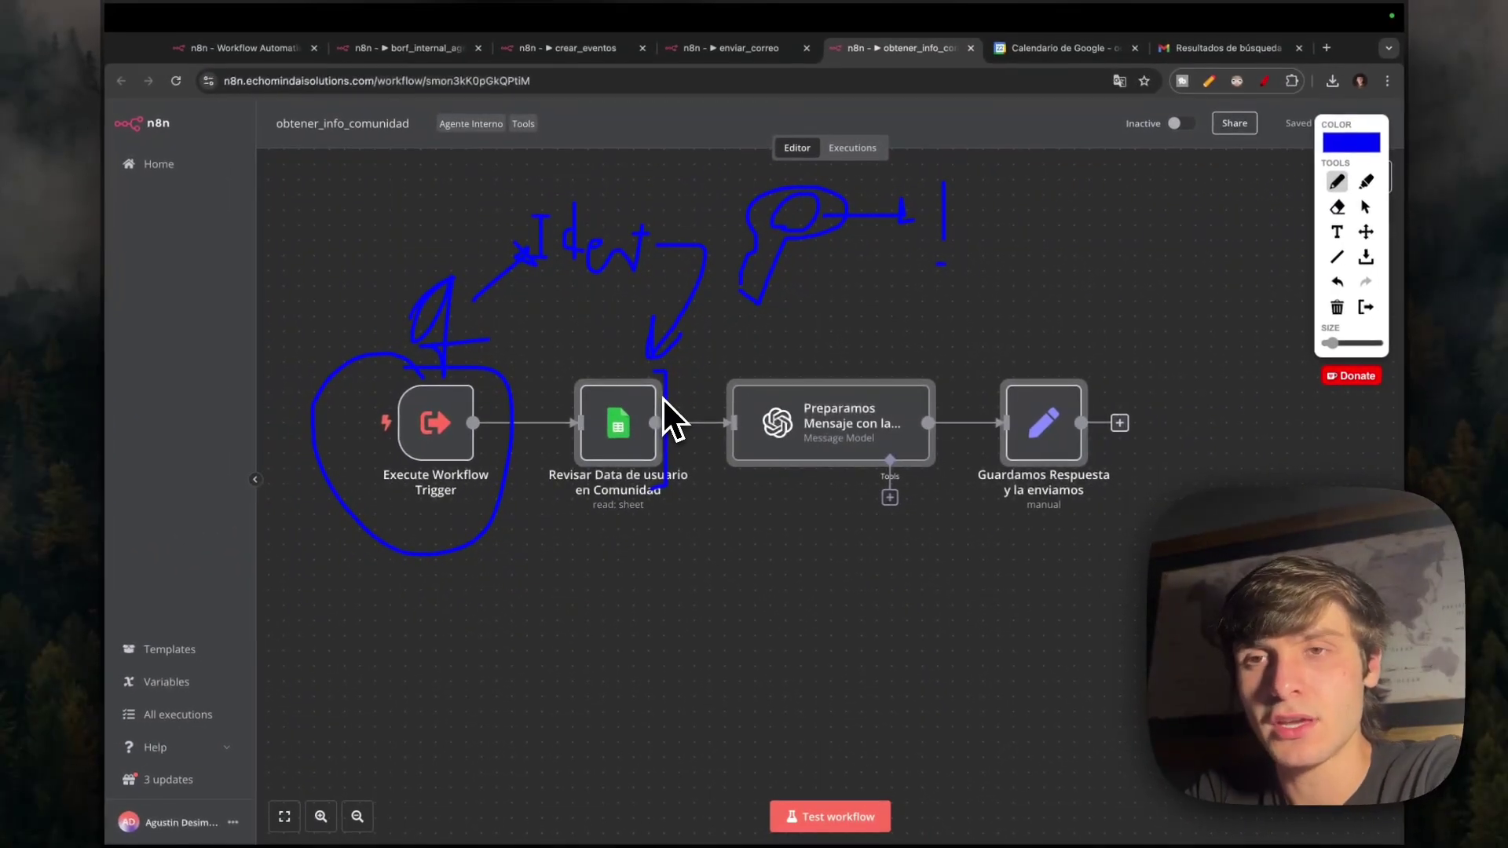
# Draw a sample table outline below the nodes with row and column dividers
pyautogui.moveTo(553, 758); pyautogui.dragTo(1047, 550)
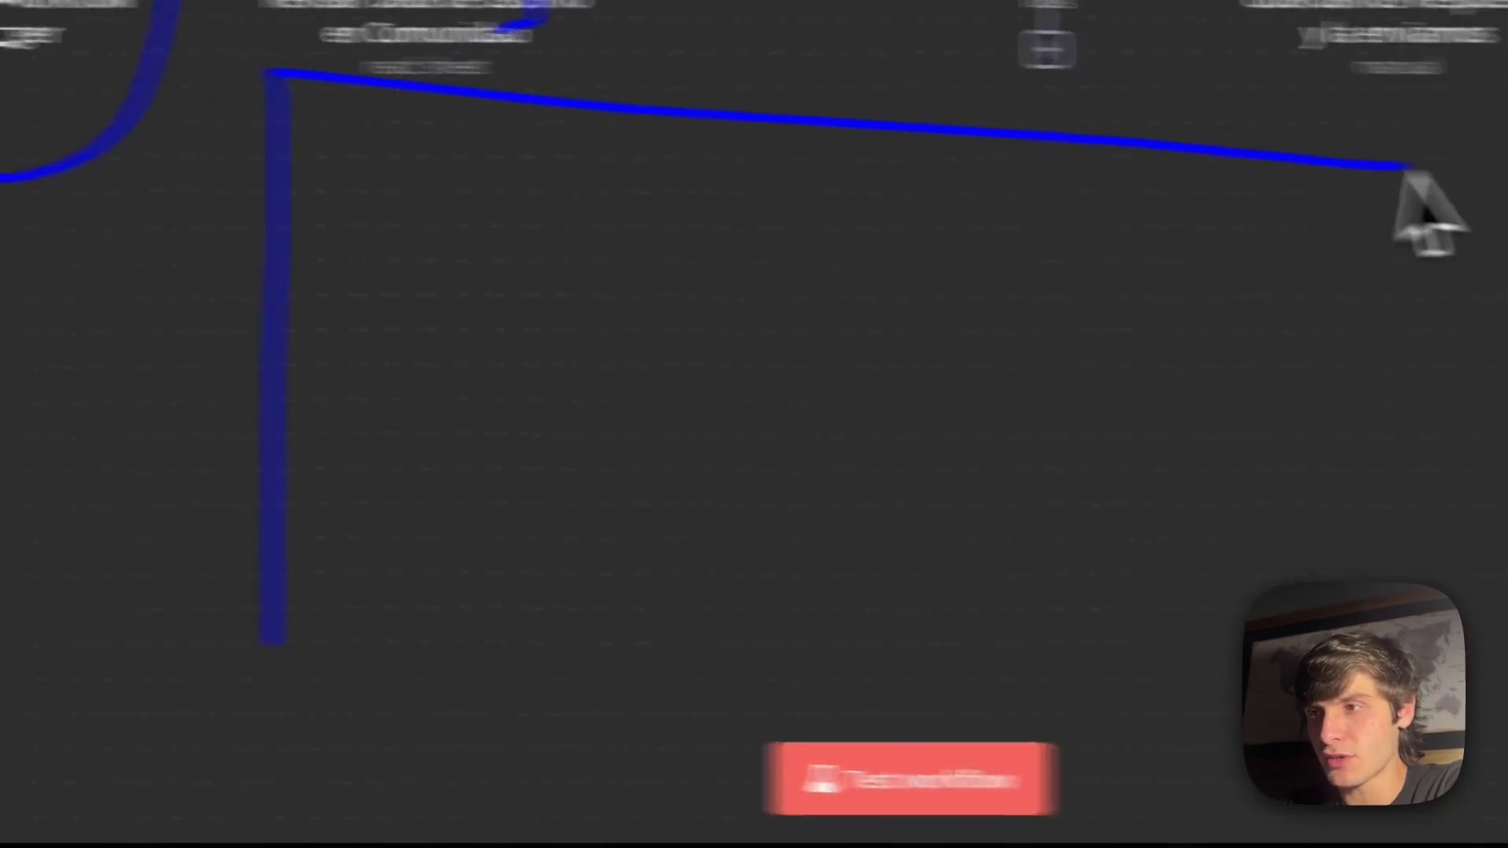
pyautogui.moveTo(1404, 170); pyautogui.dragTo(446, 389)
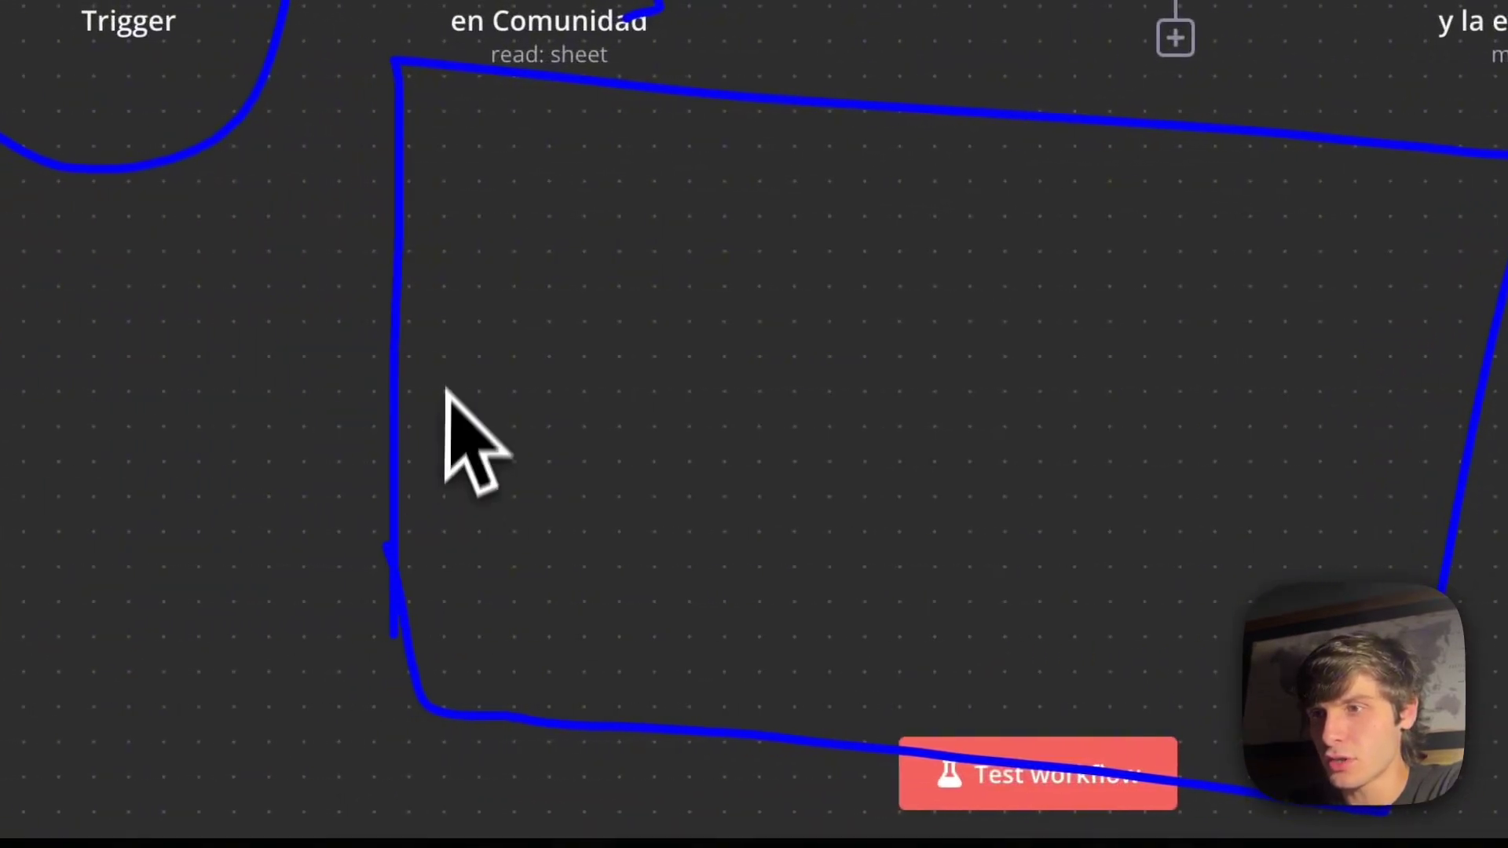
pyautogui.moveTo(179, 266); pyautogui.dragTo(1339, 265)
pyautogui.moveTo(173, 440); pyautogui.dragTo(1188, 440)
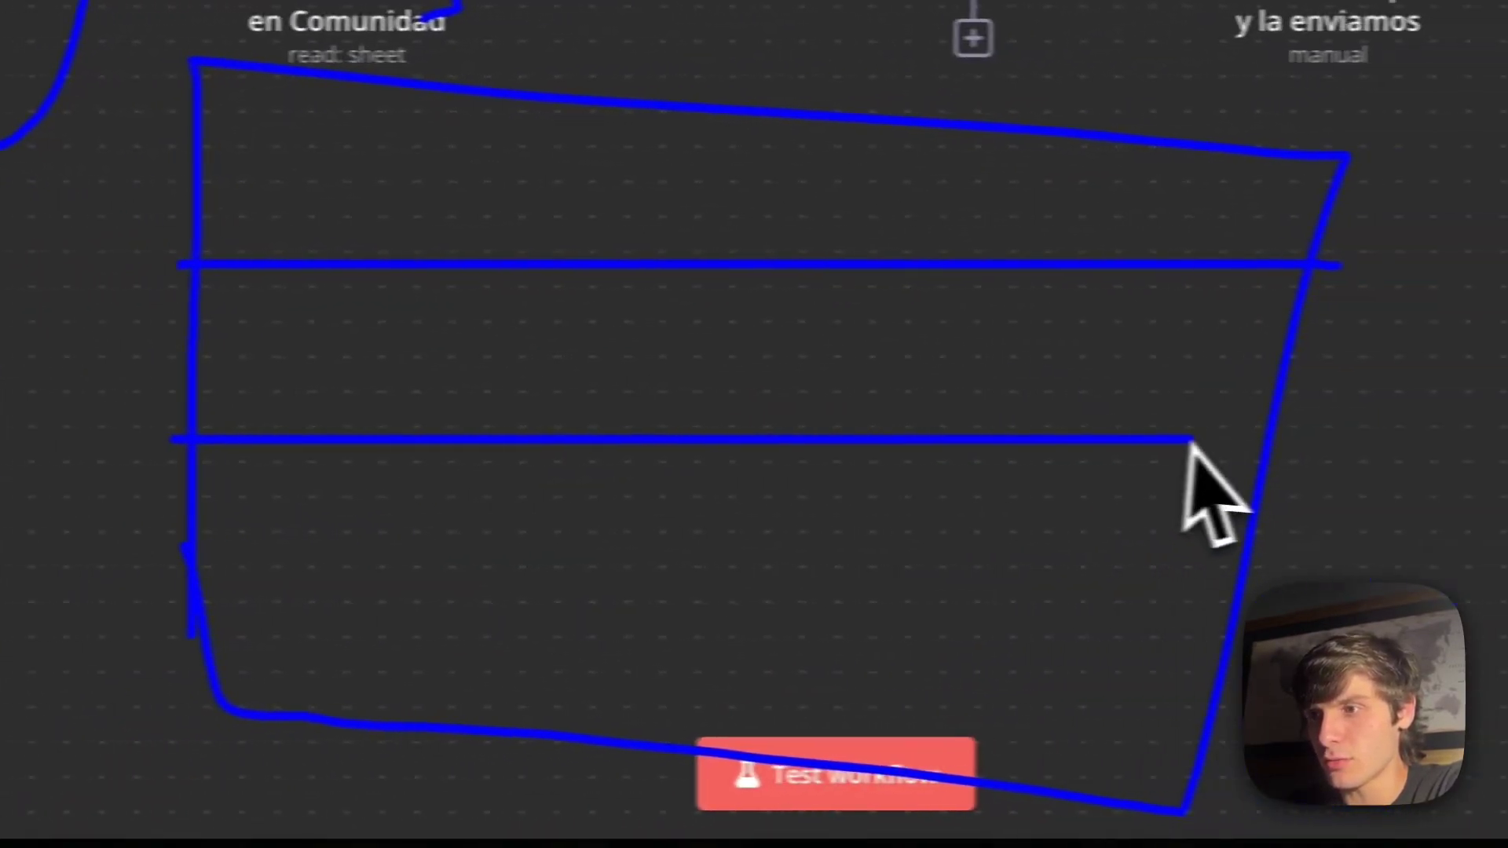
pyautogui.moveTo(208, 572); pyautogui.dragTo(1284, 572)
pyautogui.moveTo(506, 98); pyautogui.dragTo(507, 376)
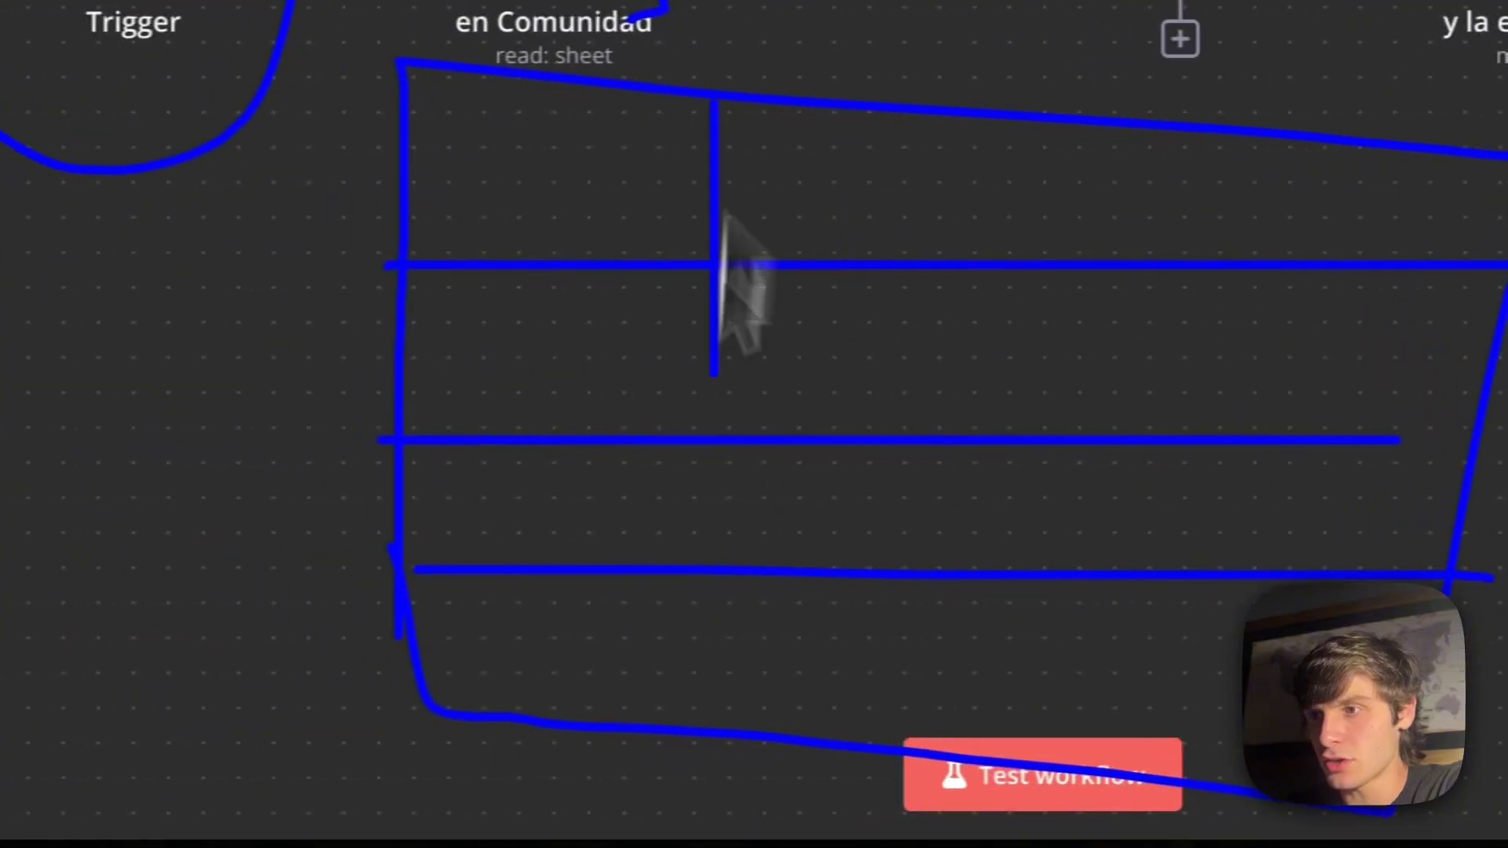
pyautogui.moveTo(722, 224); pyautogui.dragTo(646, 723)
pyautogui.moveTo(794, 126); pyautogui.dragTo(667, 781)
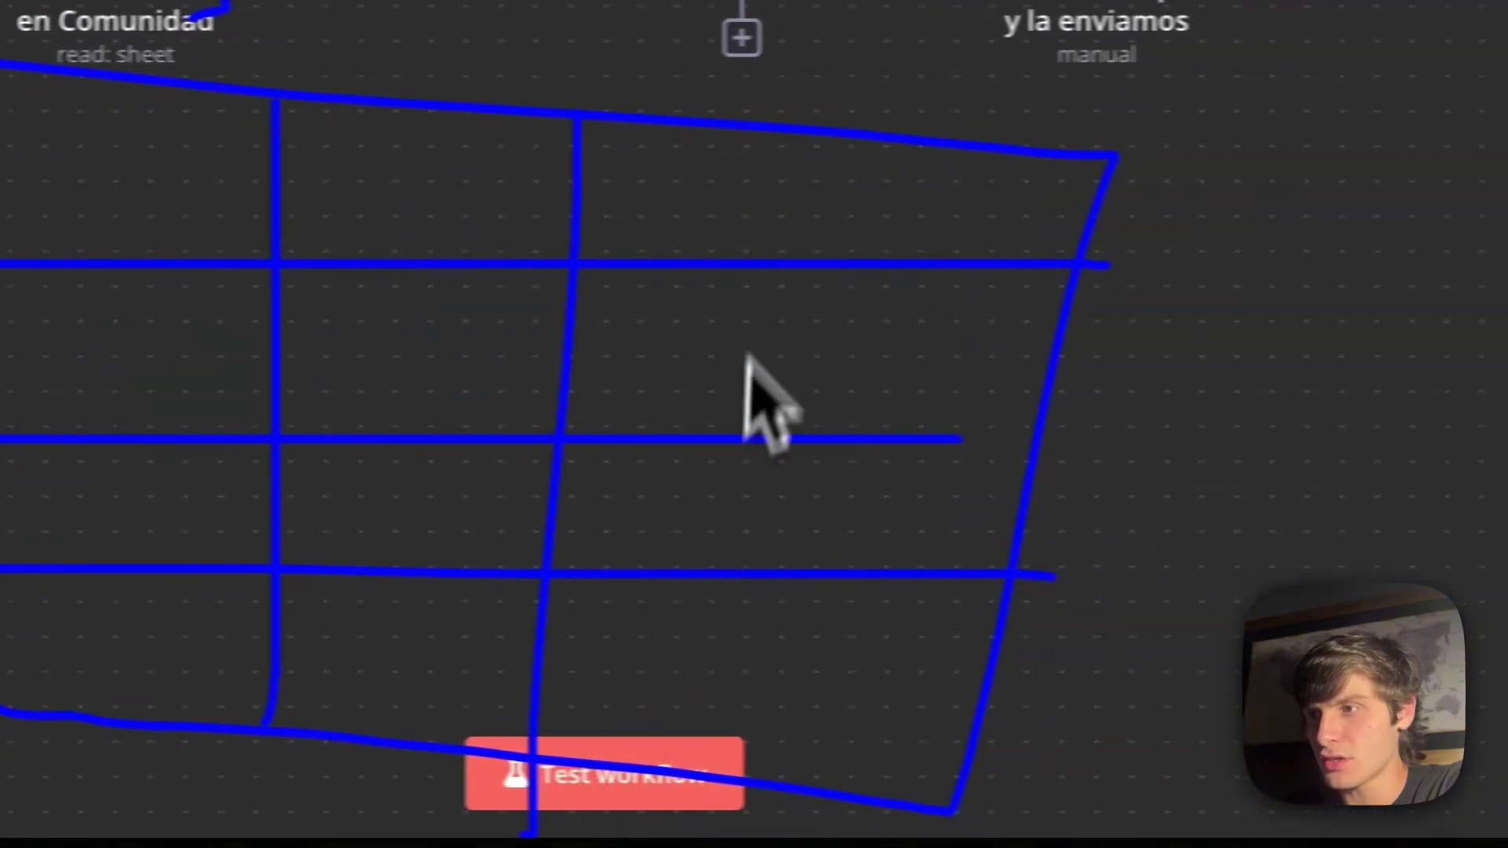
pyautogui.moveTo(849, 132); pyautogui.dragTo(825, 798)
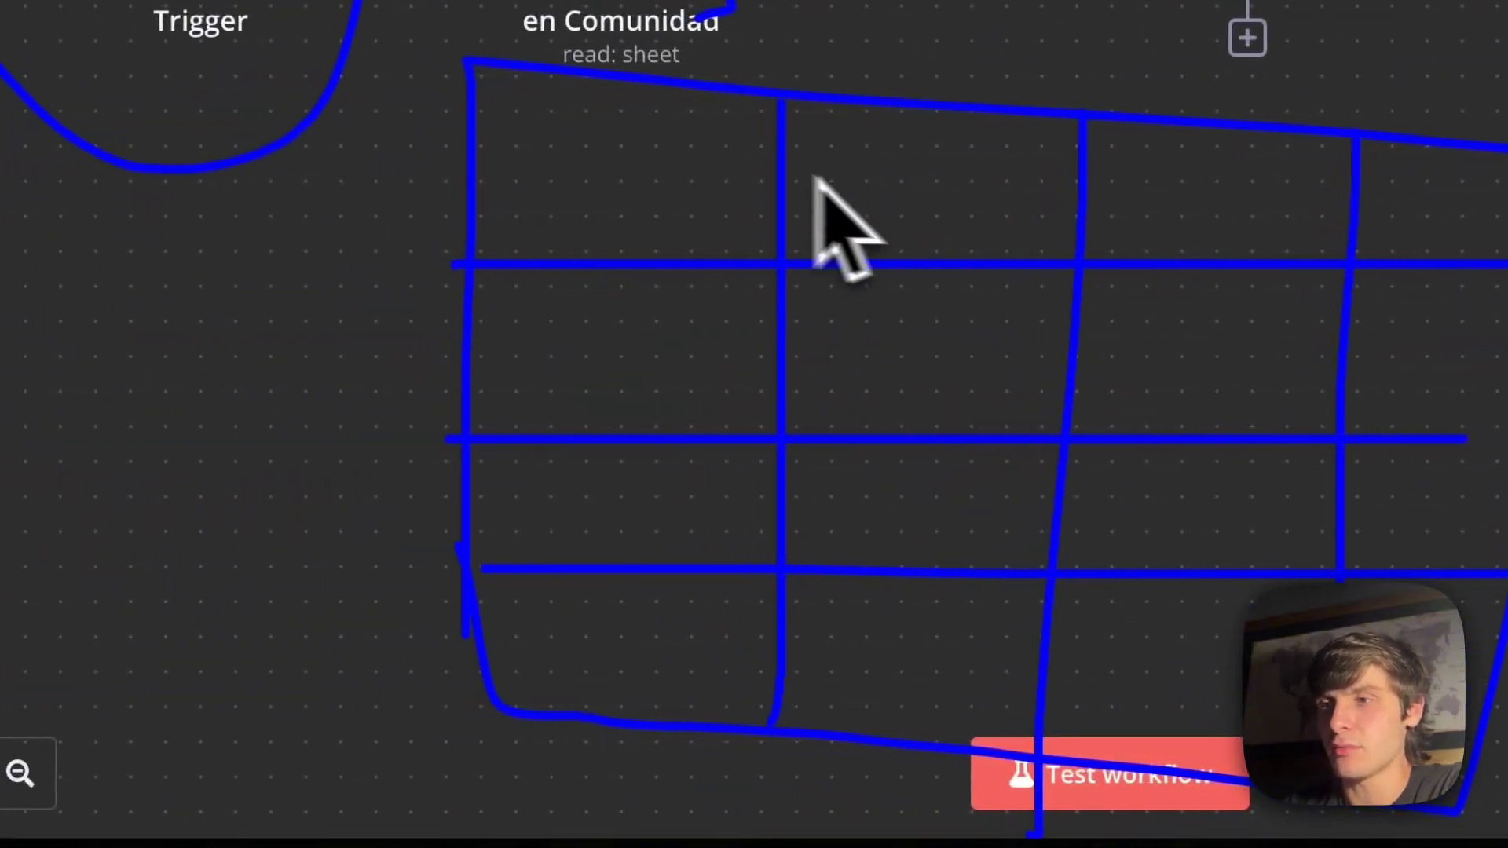
# Fill the table's first column with 1, 7, 3 and 4, and label the column headers
pyautogui.moveTo(573, 153)
pyautogui.mouseDown()
pyautogui.moveTo(611, 216)
pyautogui.moveTo(705, 184)
pyautogui.mouseUp()
pyautogui.moveTo(574, 365)
pyautogui.mouseDown()
pyautogui.moveTo(629, 424)
pyautogui.moveTo(619, 433)
pyautogui.mouseUp()
pyautogui.moveTo(625, 488); pyautogui.dragTo(621, 544)
pyautogui.moveTo(616, 630)
pyautogui.mouseDown()
pyautogui.moveTo(646, 654)
pyautogui.moveTo(648, 719)
pyautogui.mouseUp()
pyautogui.moveTo(597, 488); pyautogui.dragTo(650, 489)
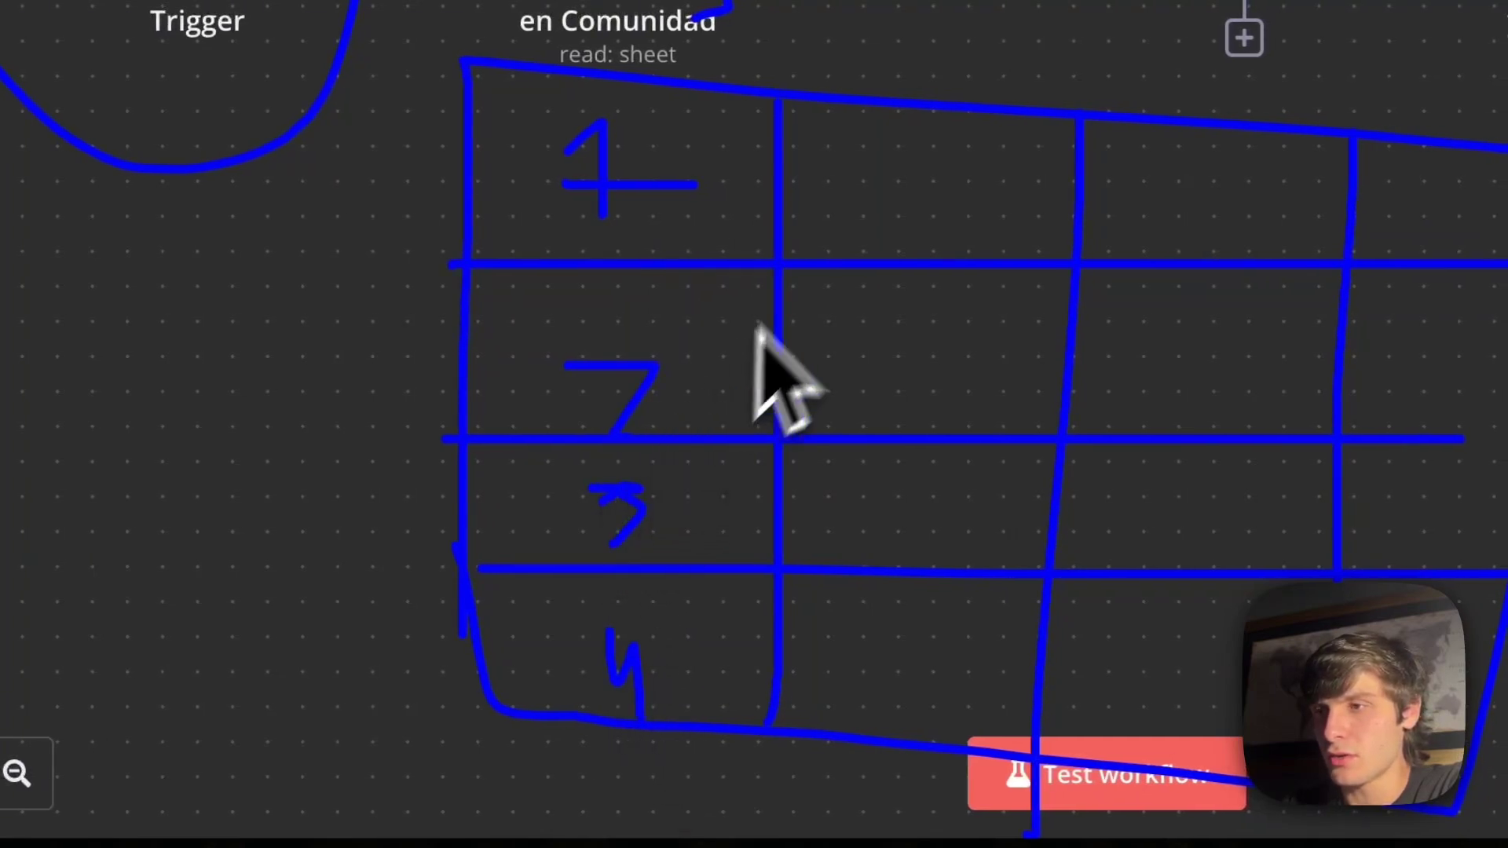
pyautogui.moveTo(856, 188); pyautogui.dragTo(919, 126)
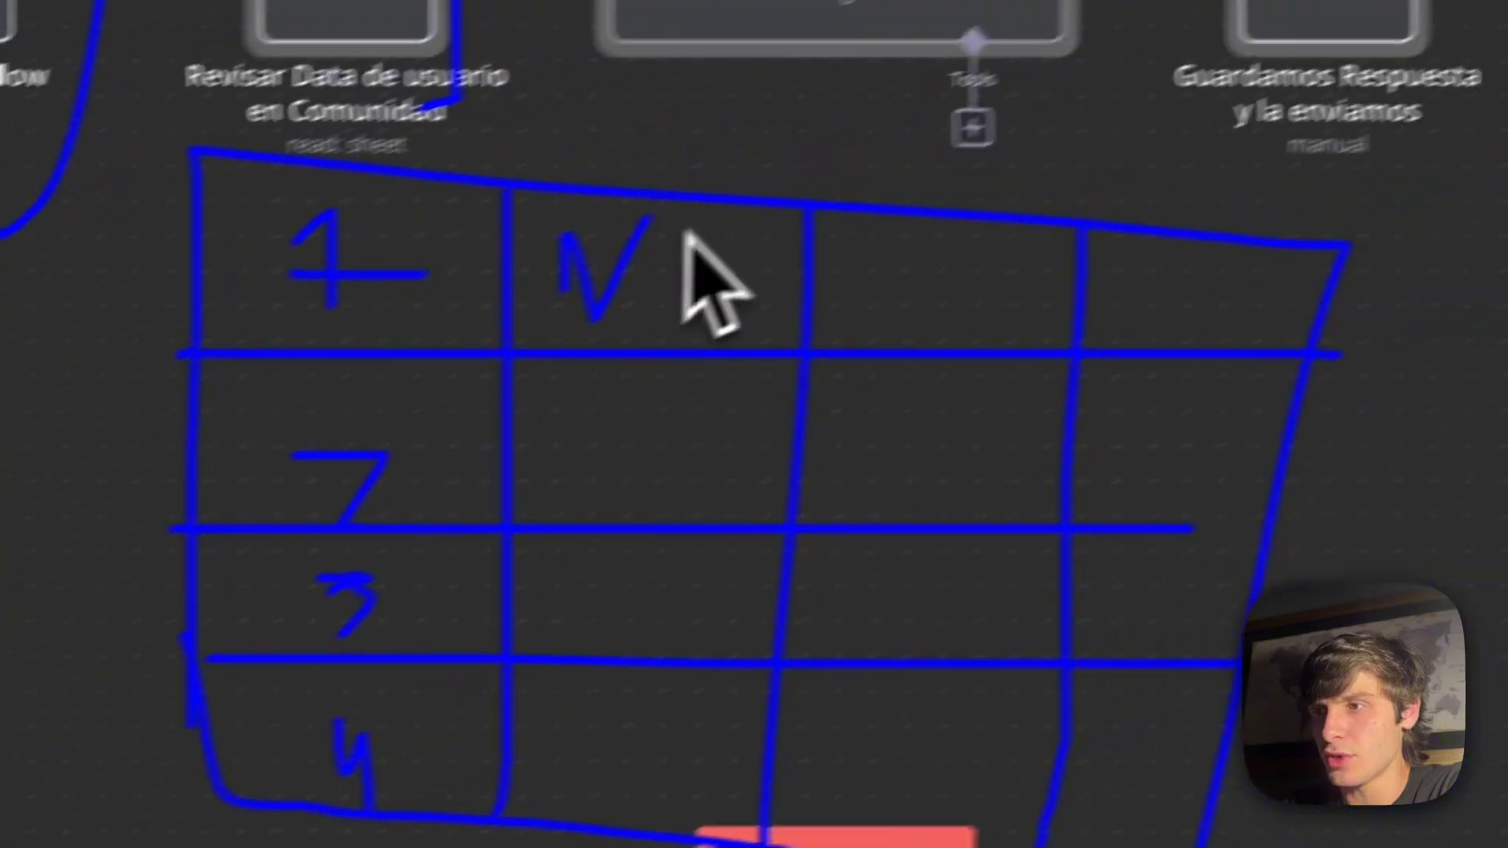
pyautogui.moveTo(770, 256); pyautogui.dragTo(747, 353)
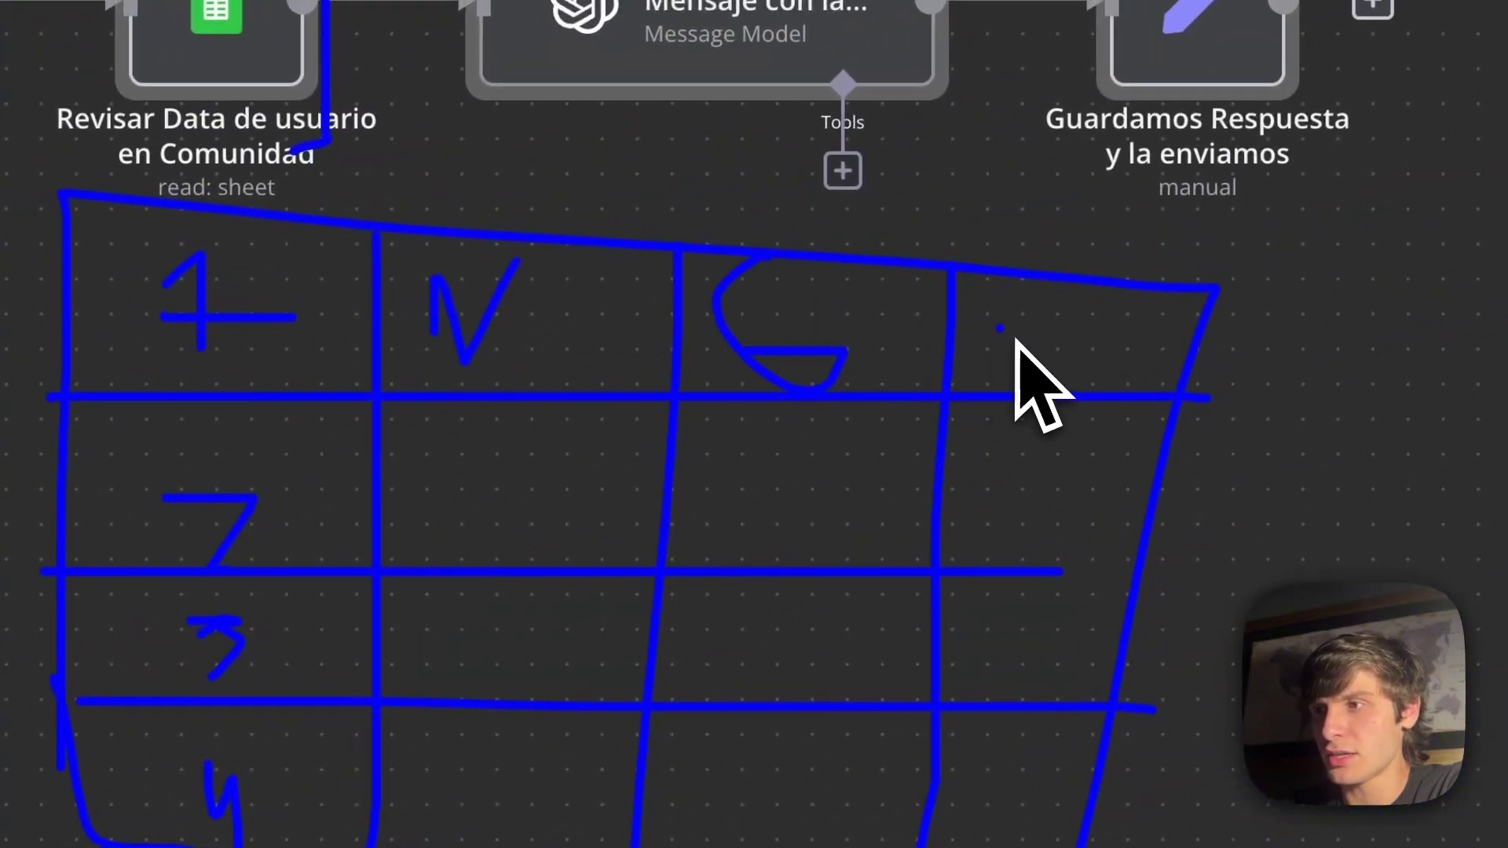
pyautogui.moveTo(998, 330); pyautogui.dragTo(1065, 408)
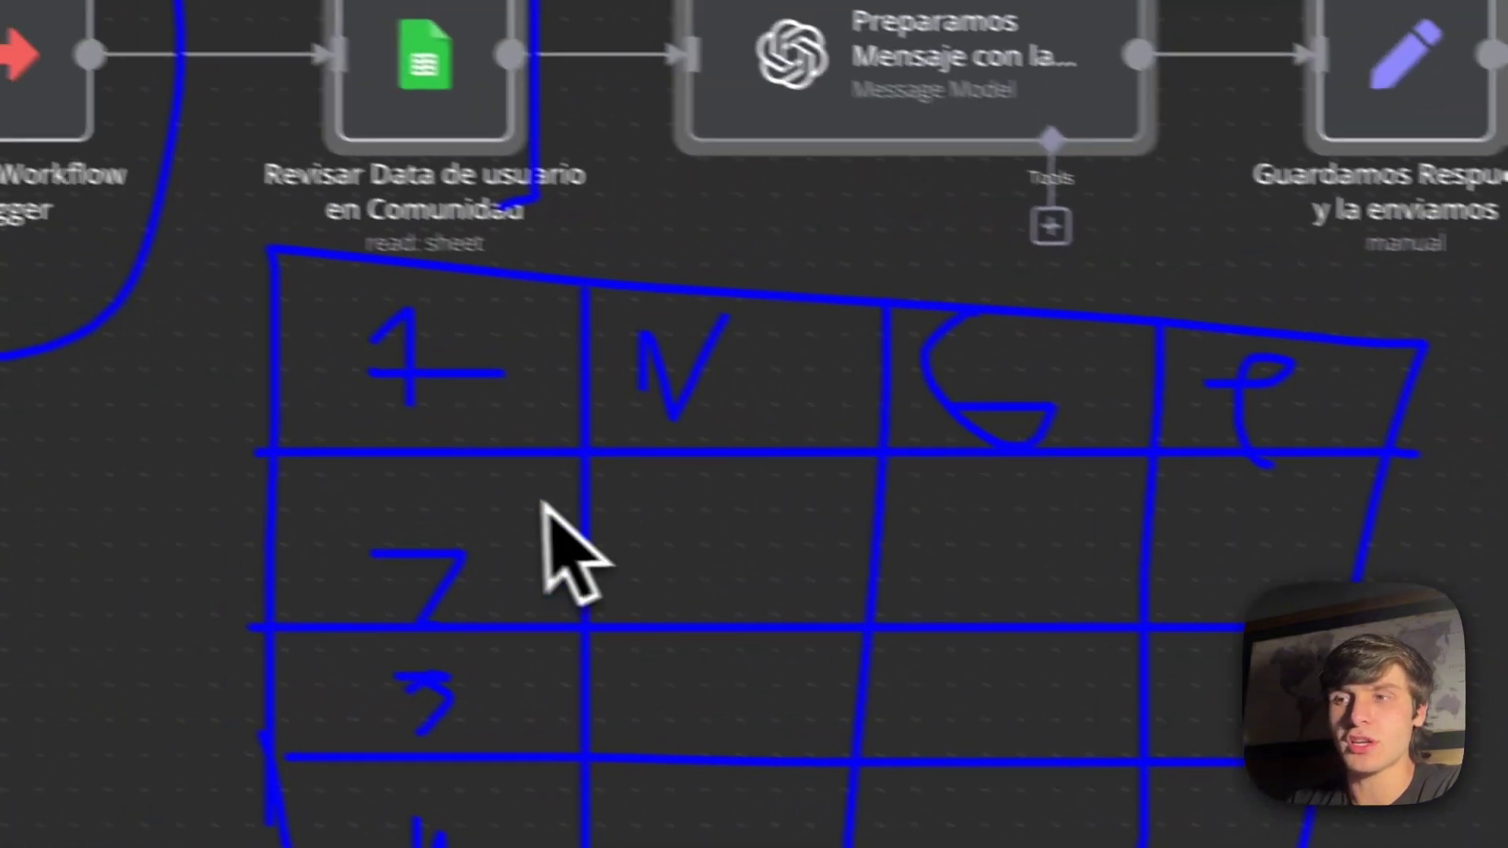
# Mark up the sheet-reading node's label and draw a line down through the Guardamos node
pyautogui.moveTo(549, 271); pyautogui.dragTo(684, 240)
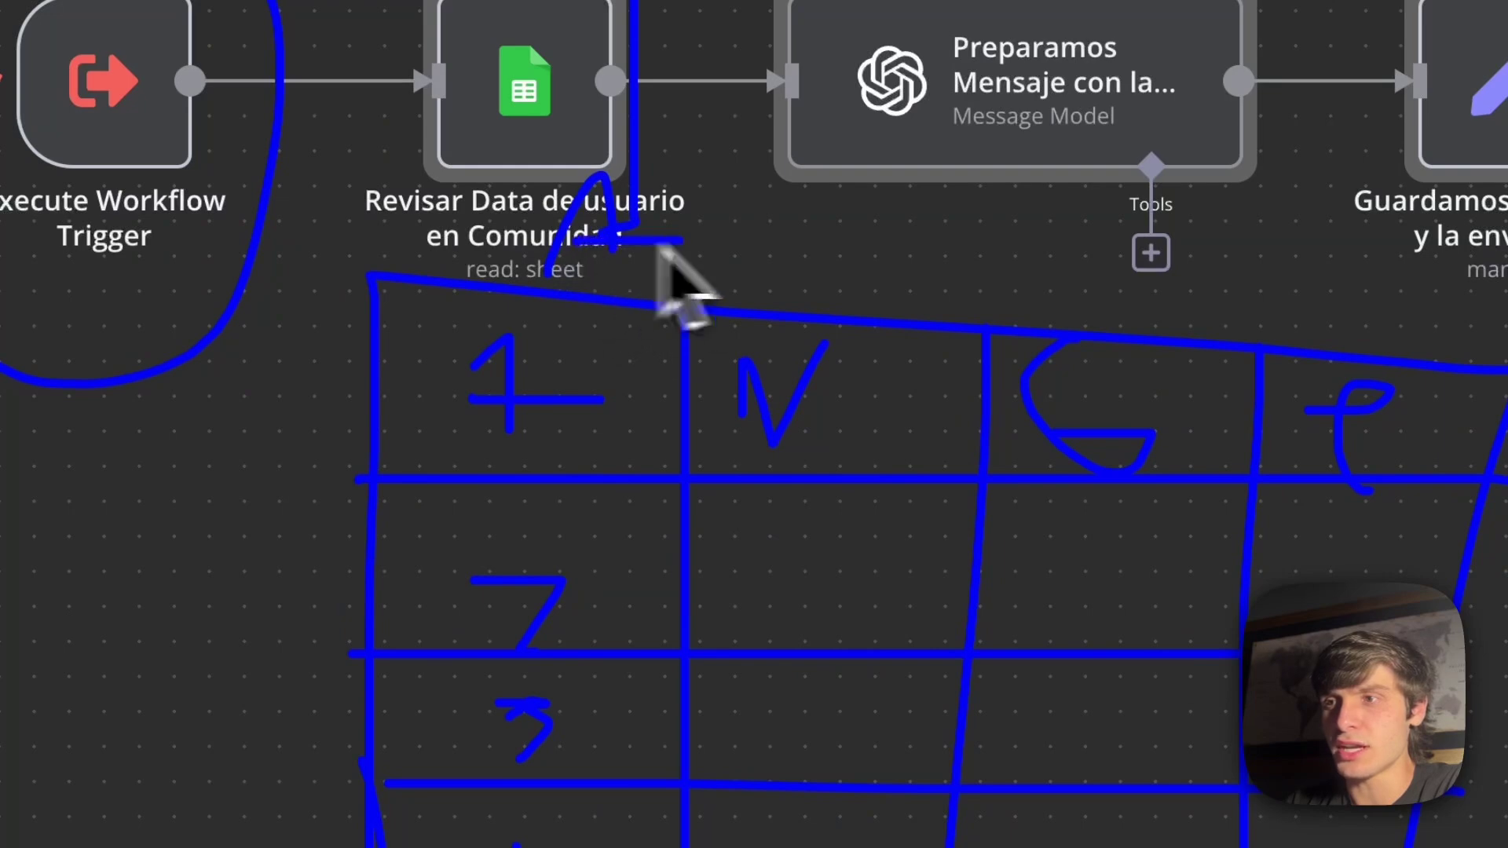
pyautogui.moveTo(739, 283); pyautogui.dragTo(711, 285)
pyautogui.moveTo(1135, 196)
pyautogui.mouseDown()
pyautogui.moveTo(1088, 271)
pyautogui.moveTo(1097, 528)
pyautogui.mouseUp()
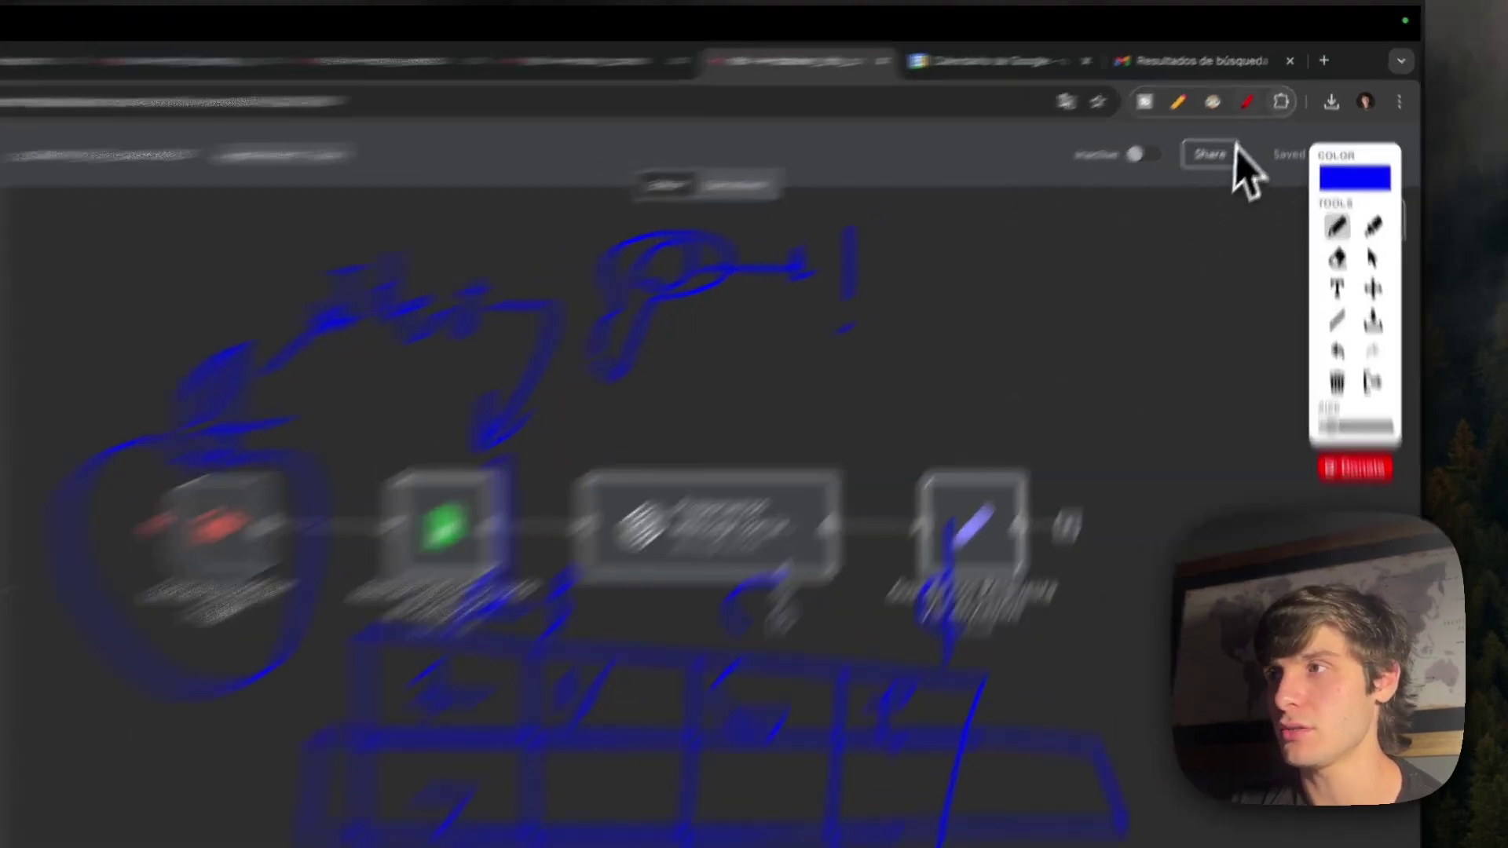
# Clear the sketches and open Guardamos Respuesta y la enviamos to see its 'response' mapping
pyautogui.click(1264, 82)
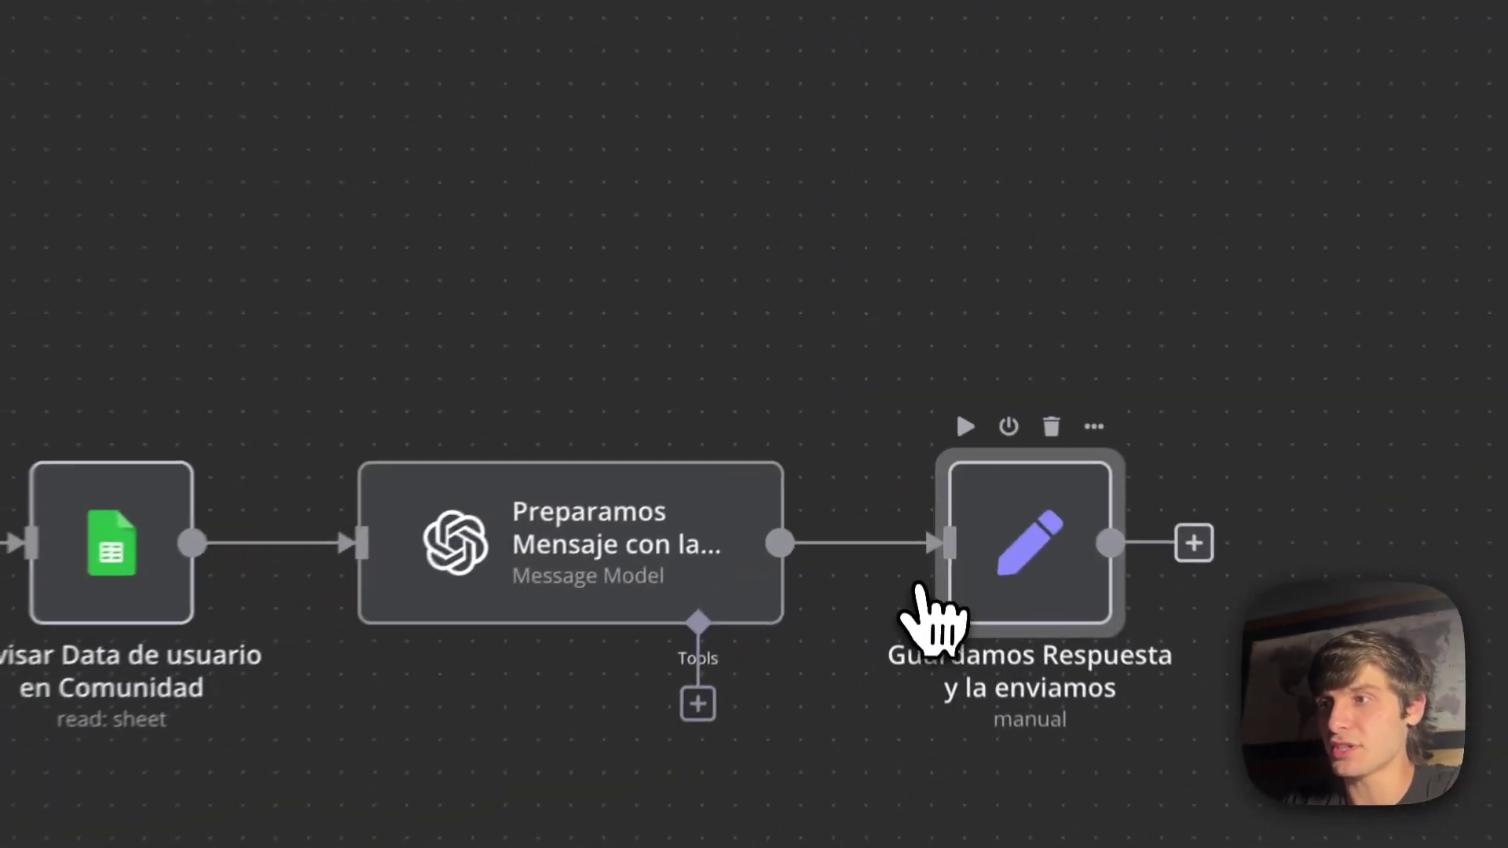
pyautogui.doubleClick(939, 459)
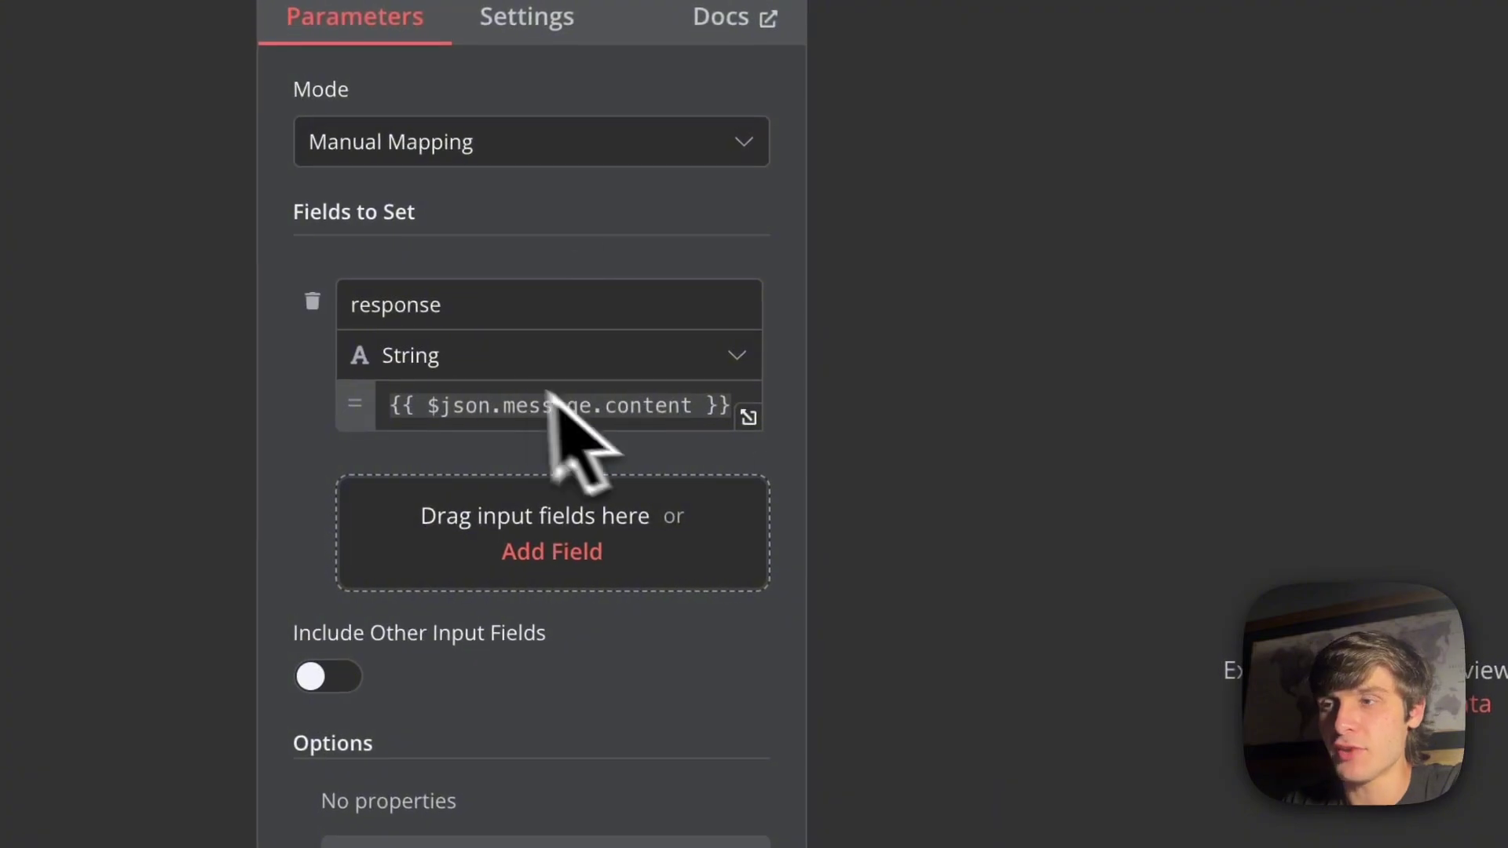
pyautogui.moveTo(754, 328)
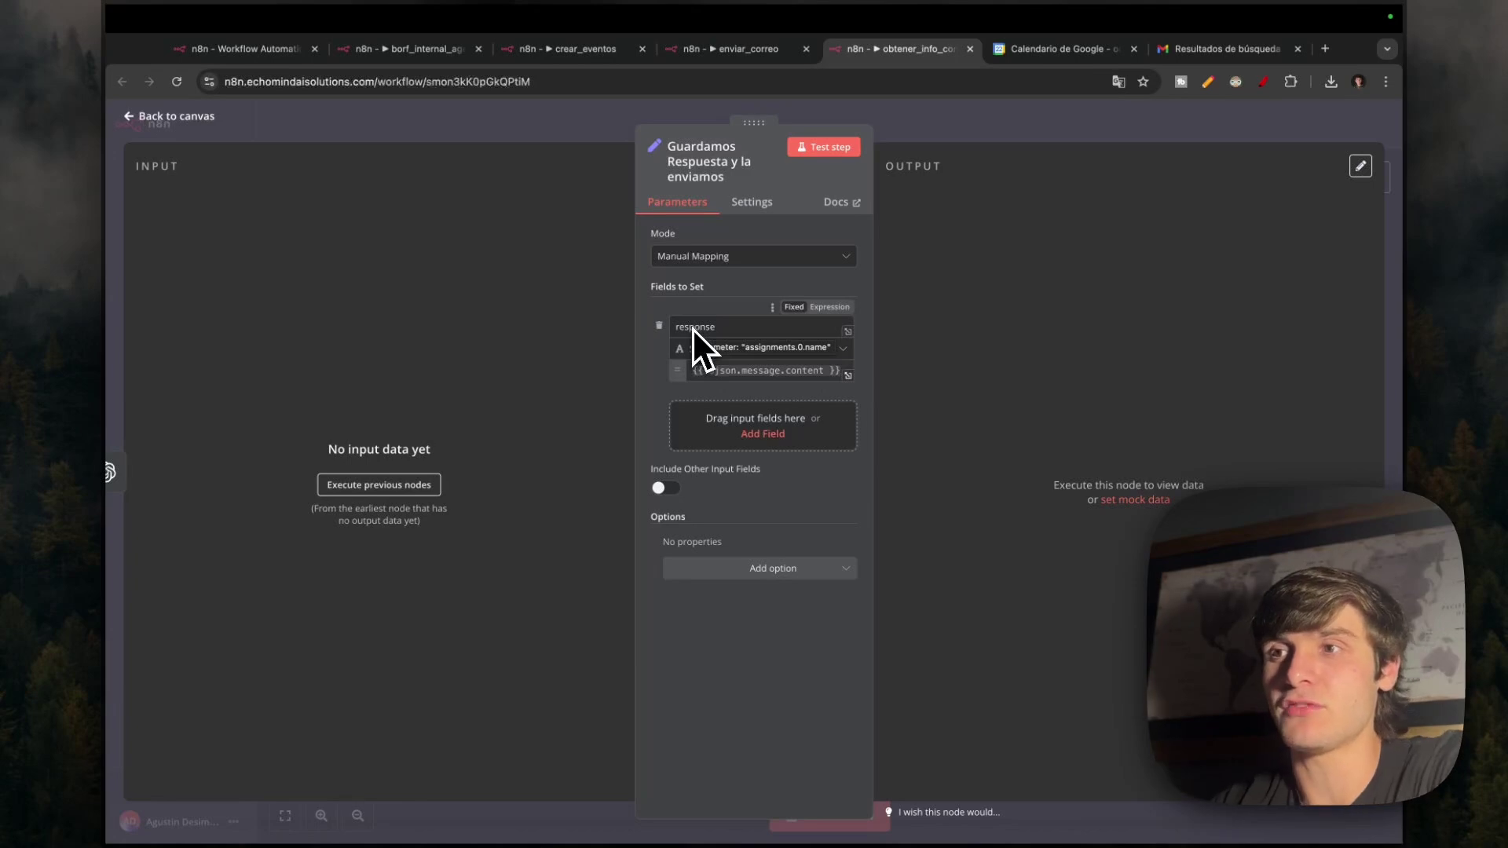
pyautogui.press('Escape')
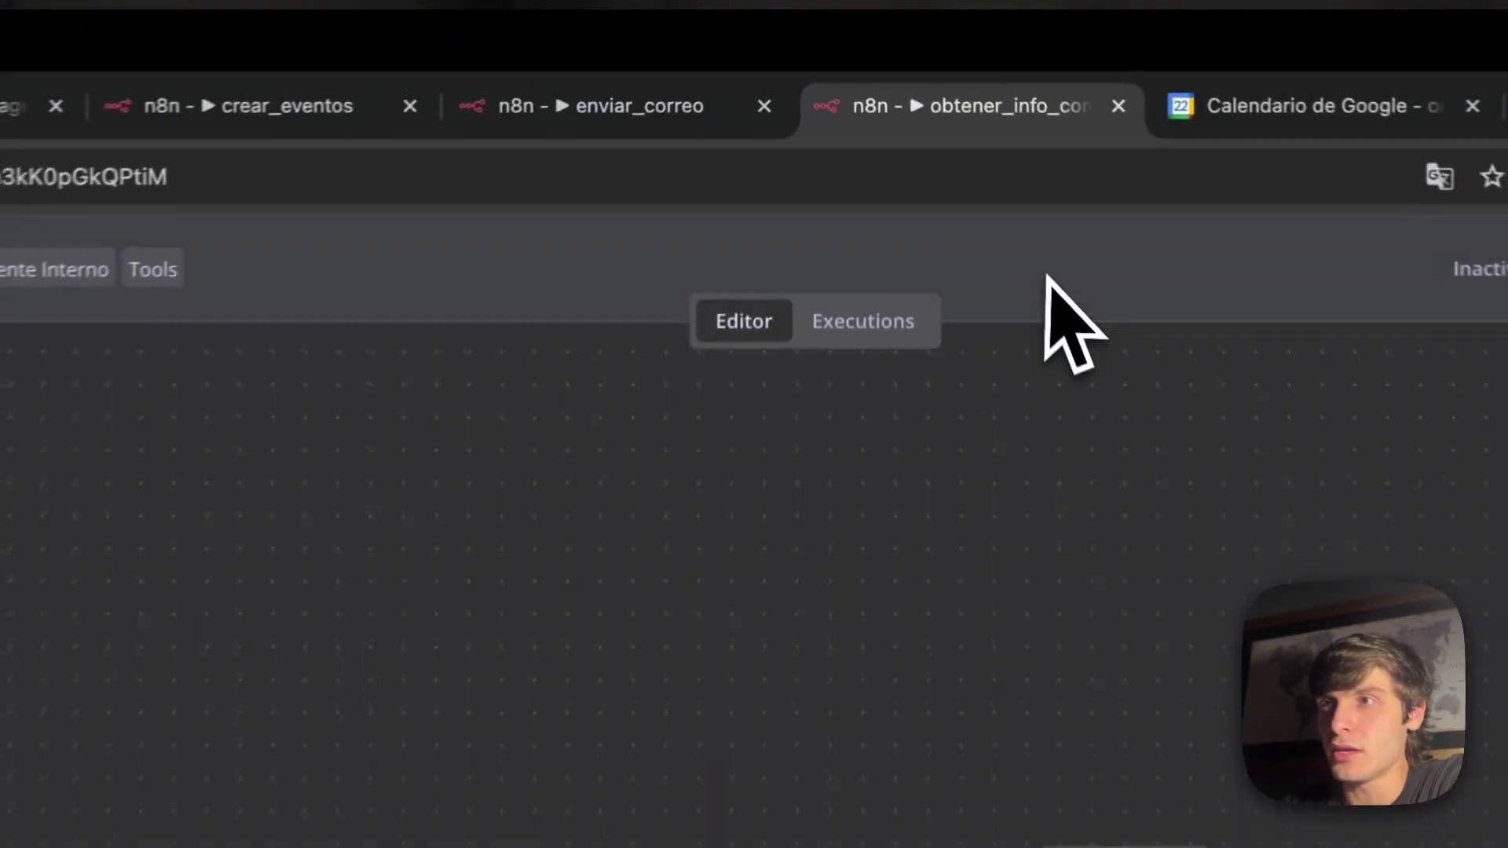
pyautogui.click(656, 125)
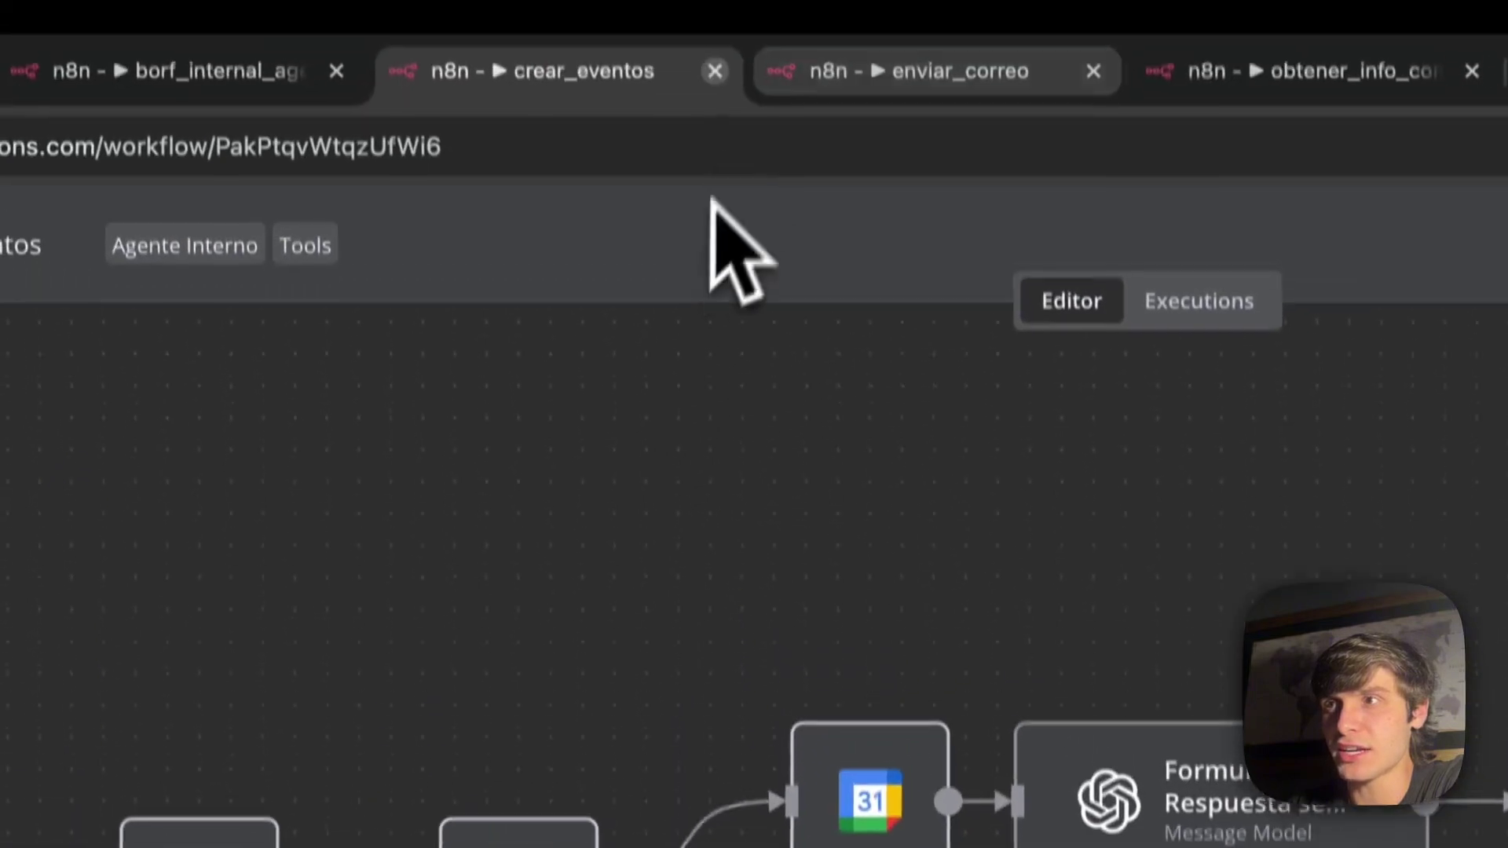
pyautogui.click(912, 87)
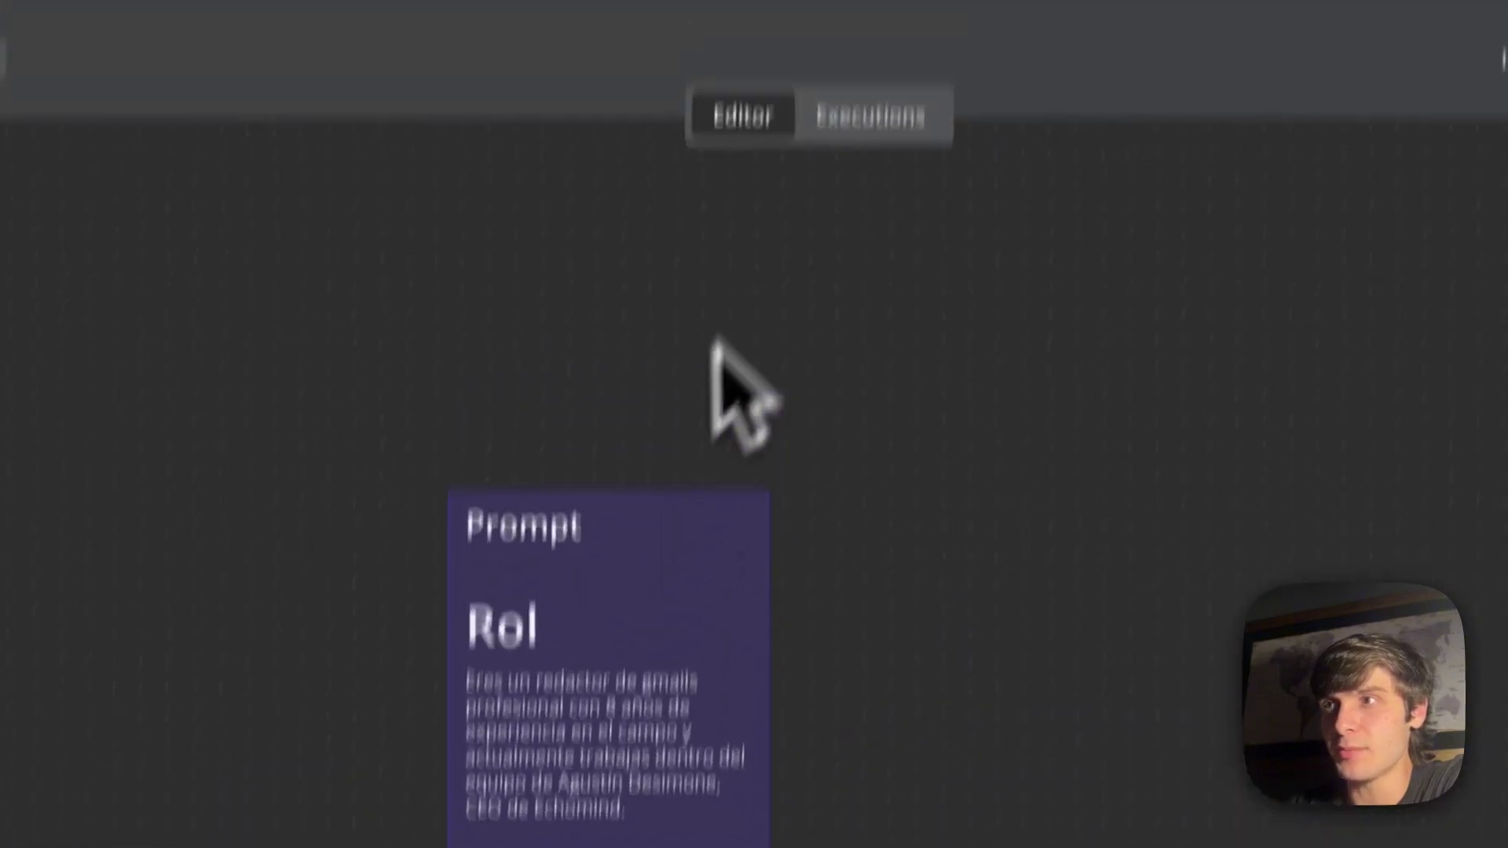
pyautogui.click(1273, 85)
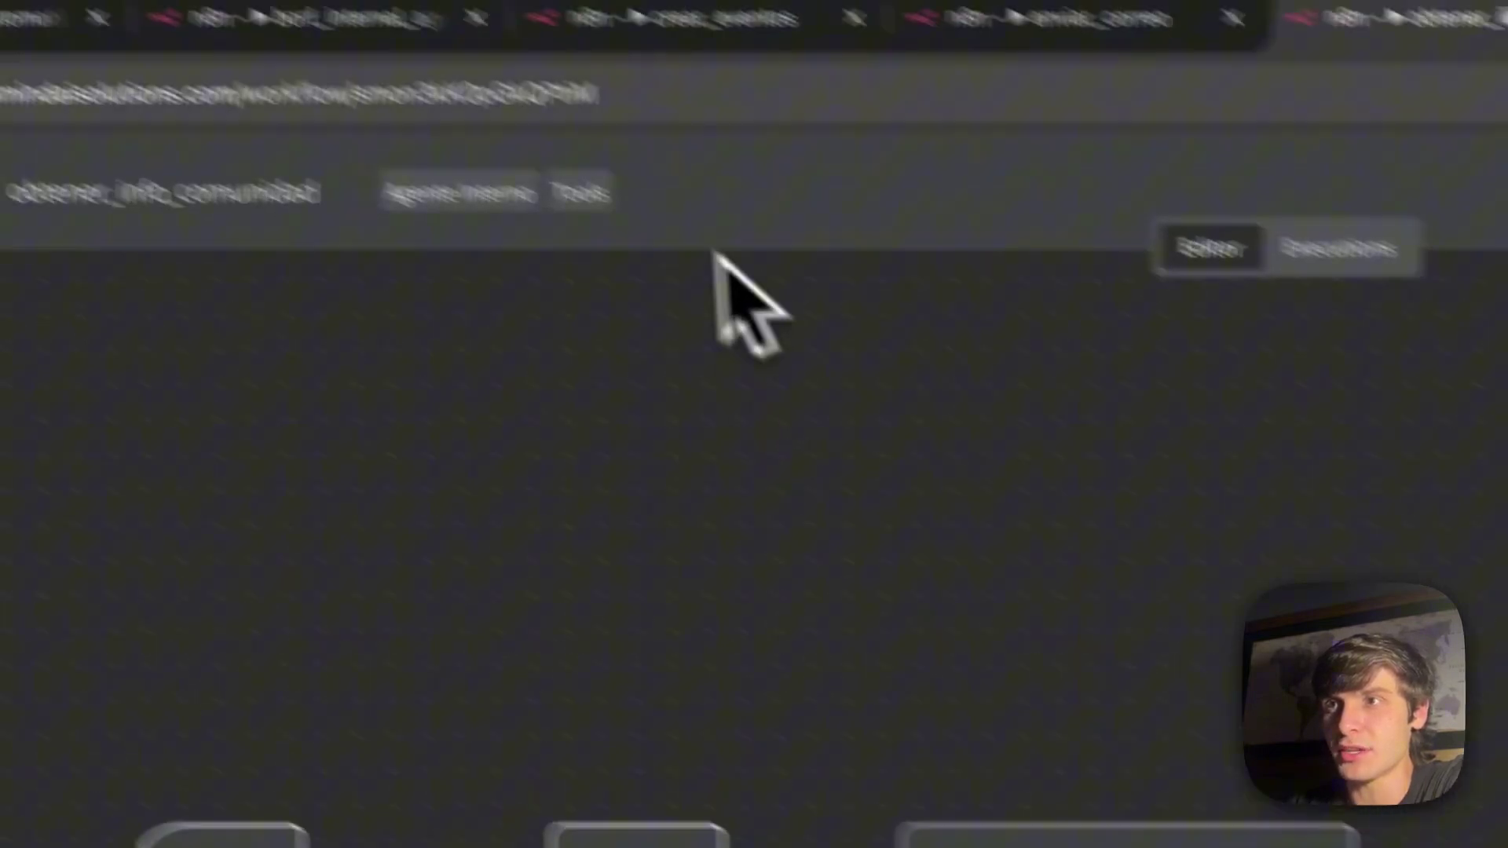
pyautogui.click(605, 100)
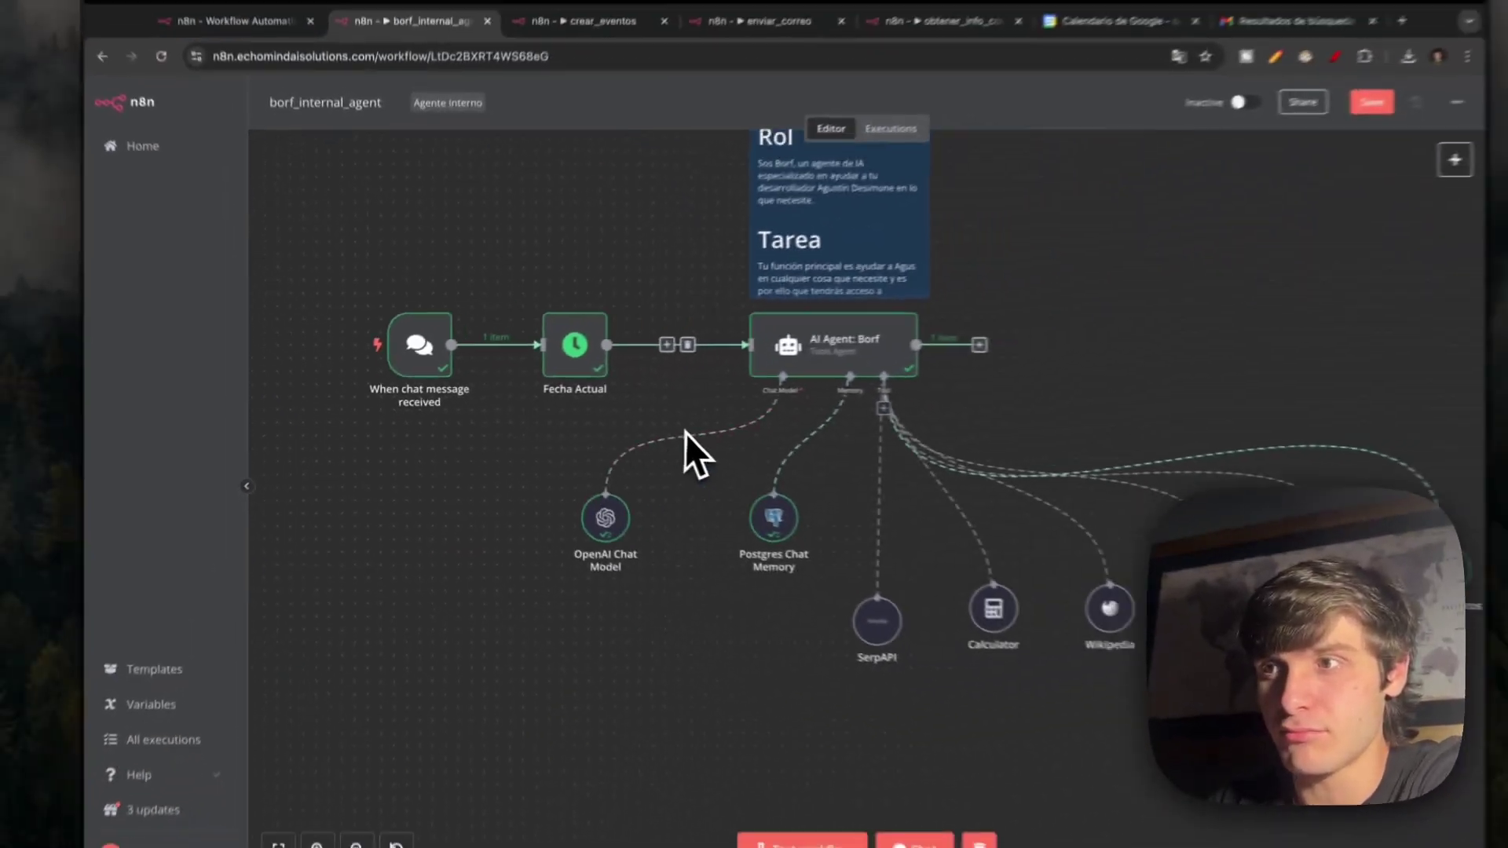
pyautogui.hscroll(5, 672, 427)
pyautogui.hscroll(5, 673, 427)
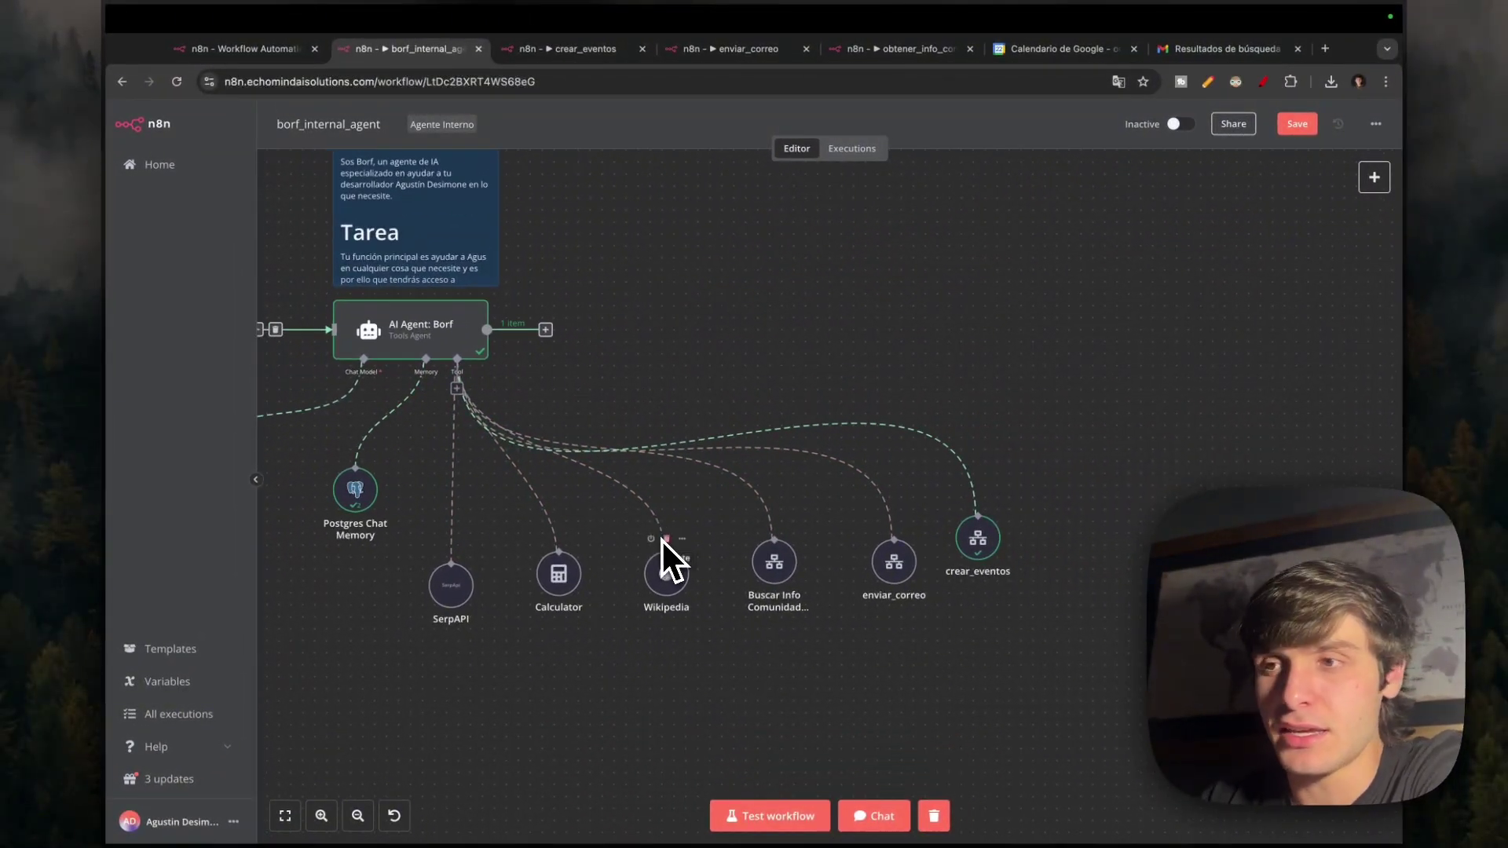
pyautogui.scroll(3, 661, 539)
pyautogui.scroll(2, 682, 578)
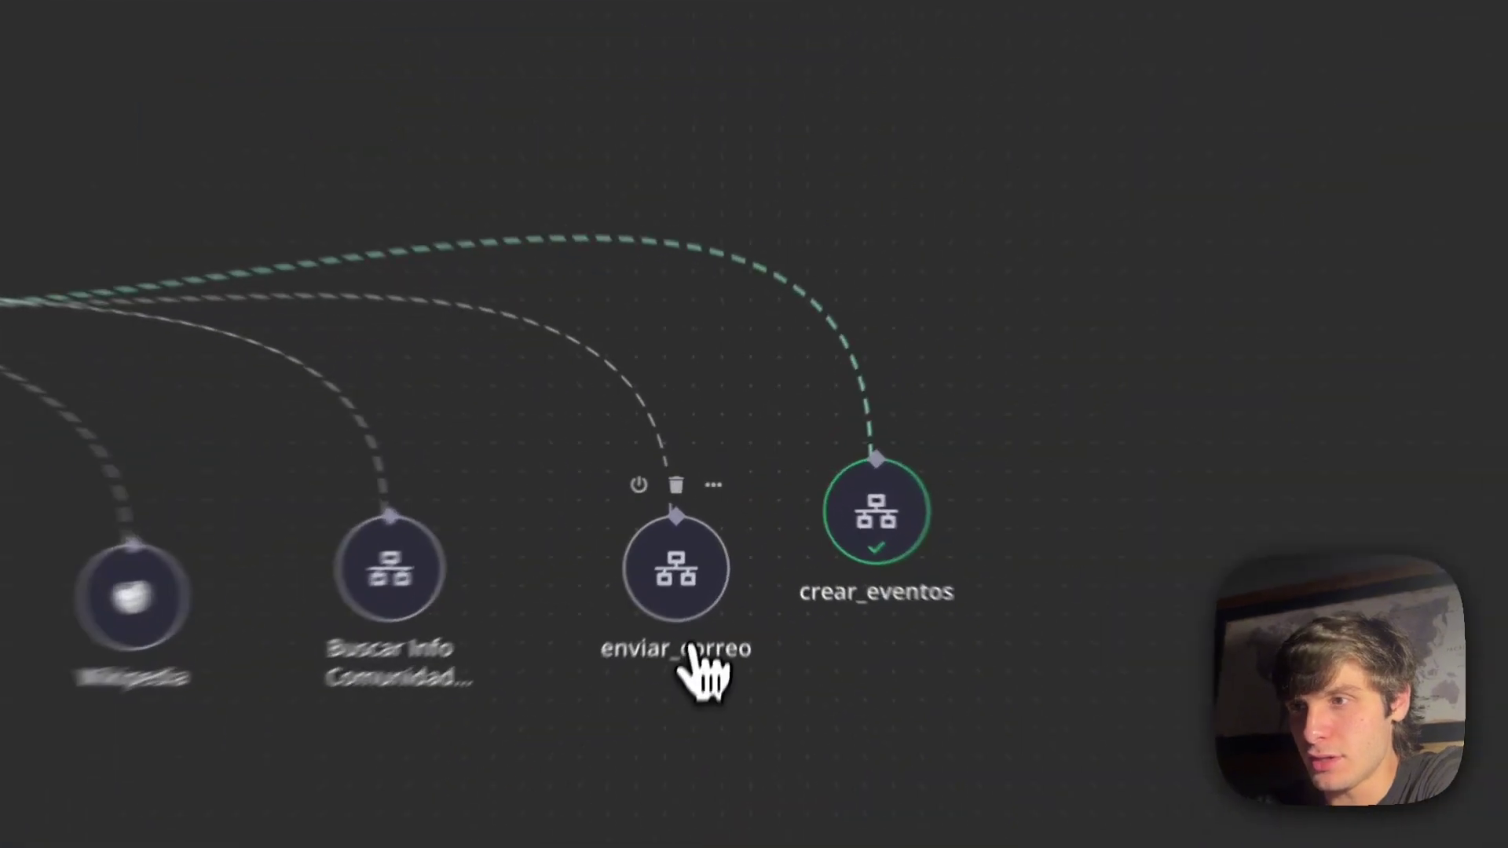
pyautogui.doubleClick(692, 651)
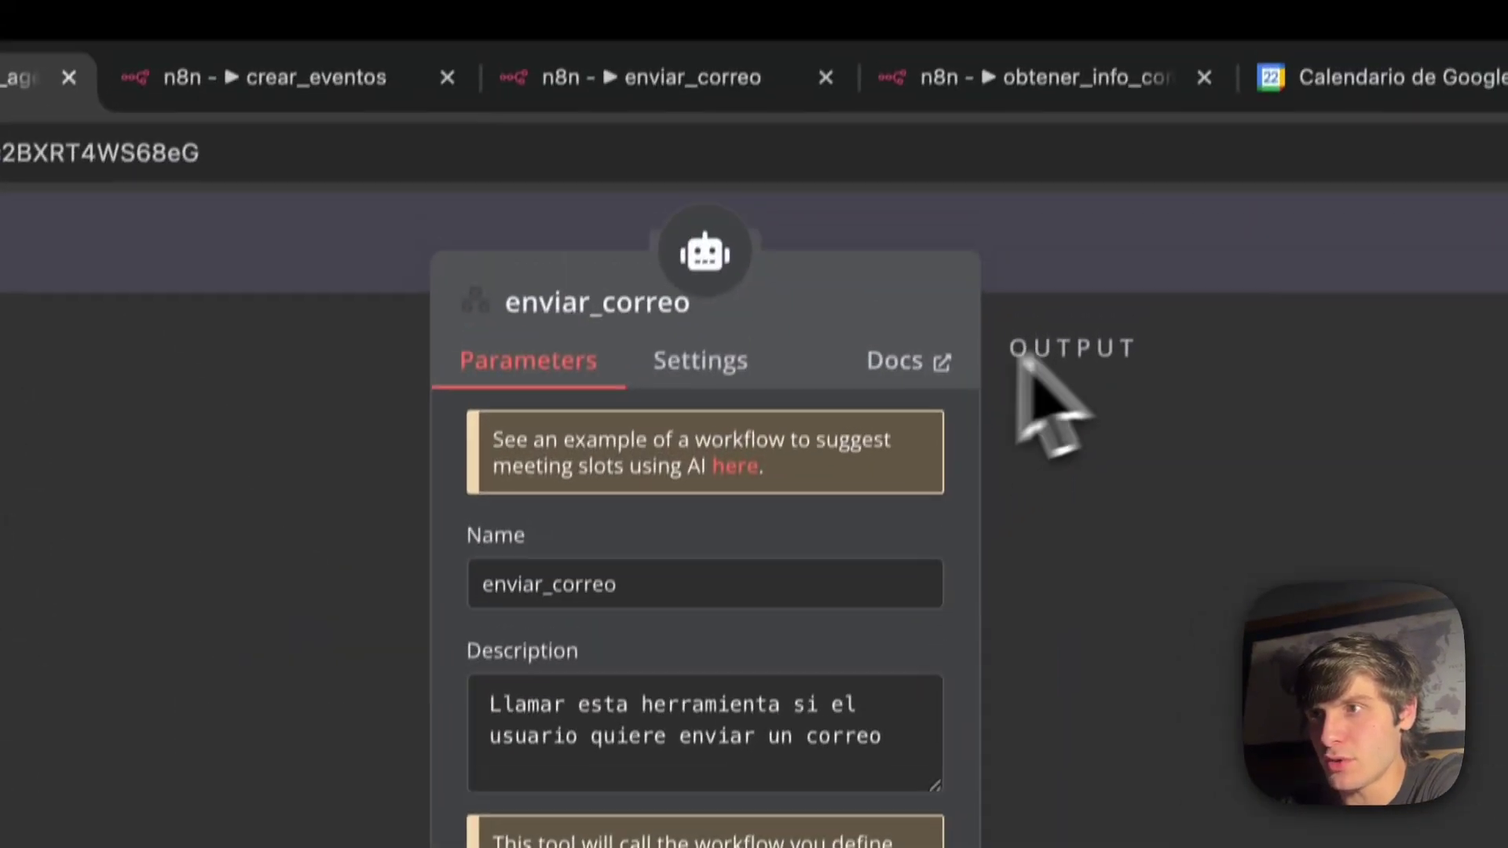
pyautogui.press('Escape')
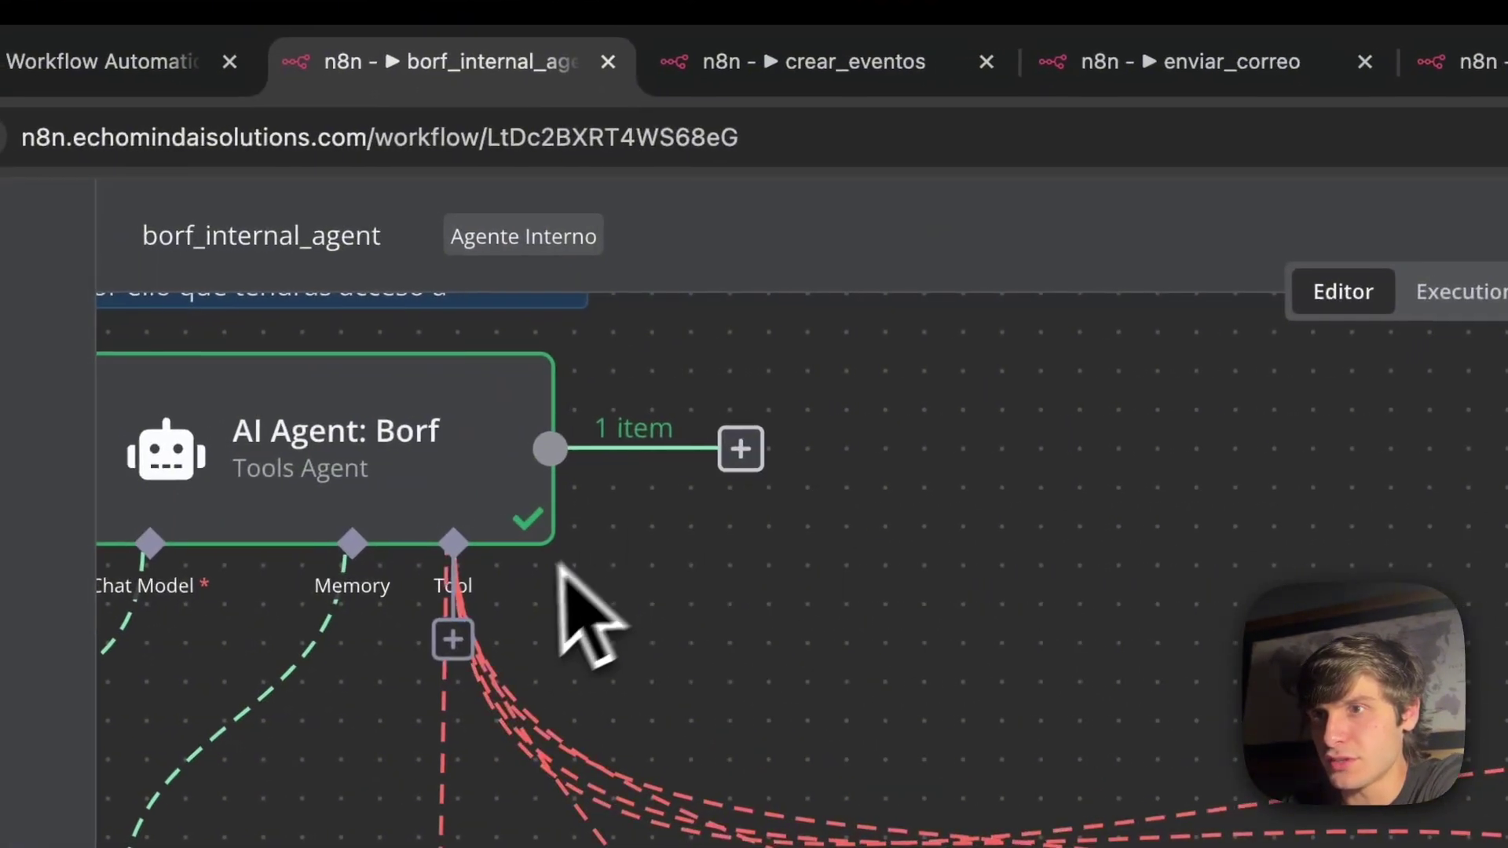
# Add a Call n8n Workflow Tool to the Borf agent's Tool input
pyautogui.click(453, 638)
pyautogui.click(1088, 404)
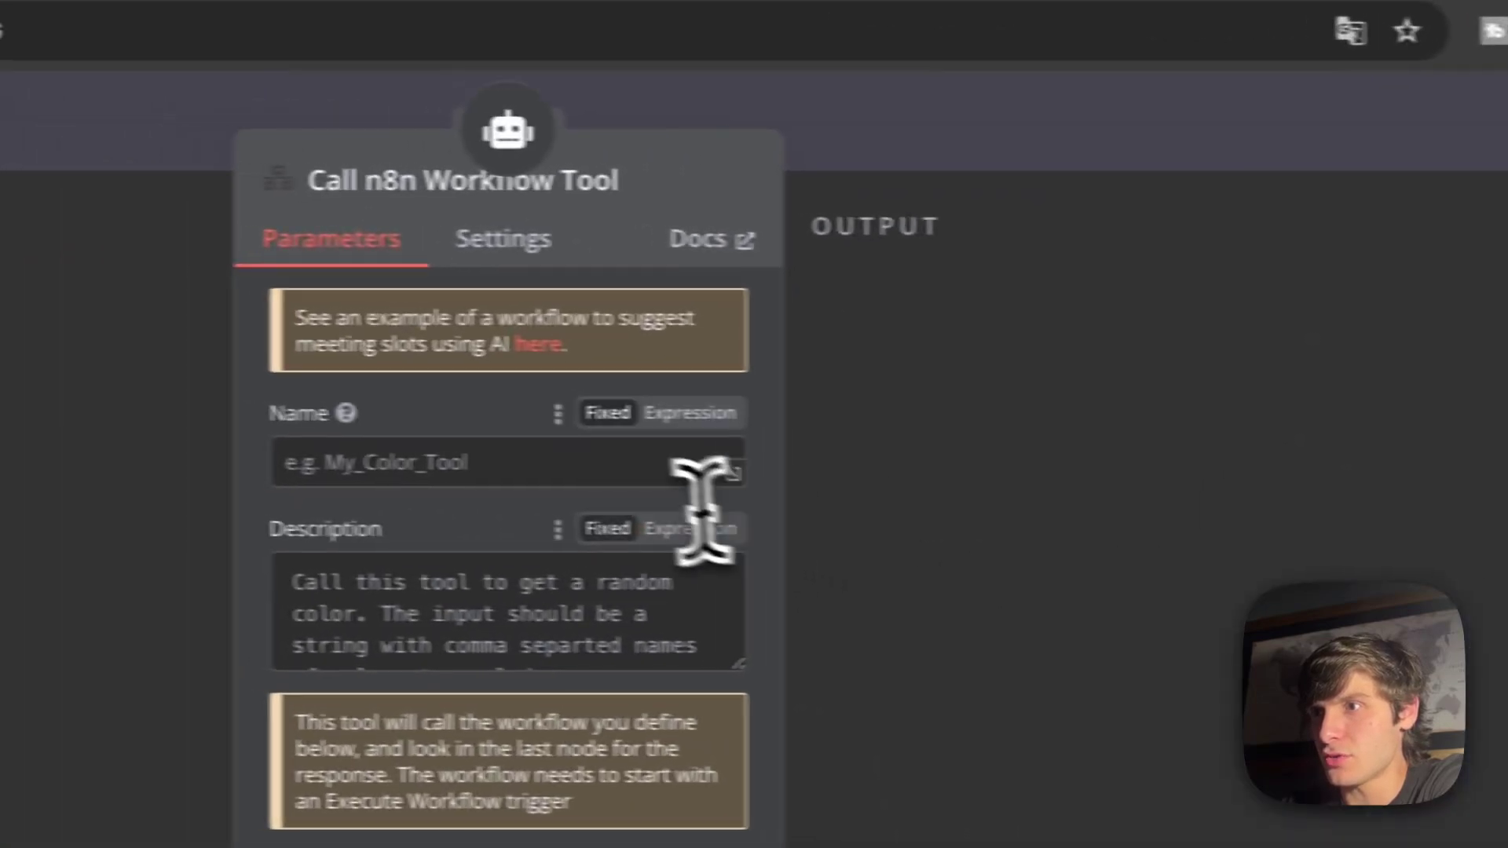
pyautogui.click(550, 465)
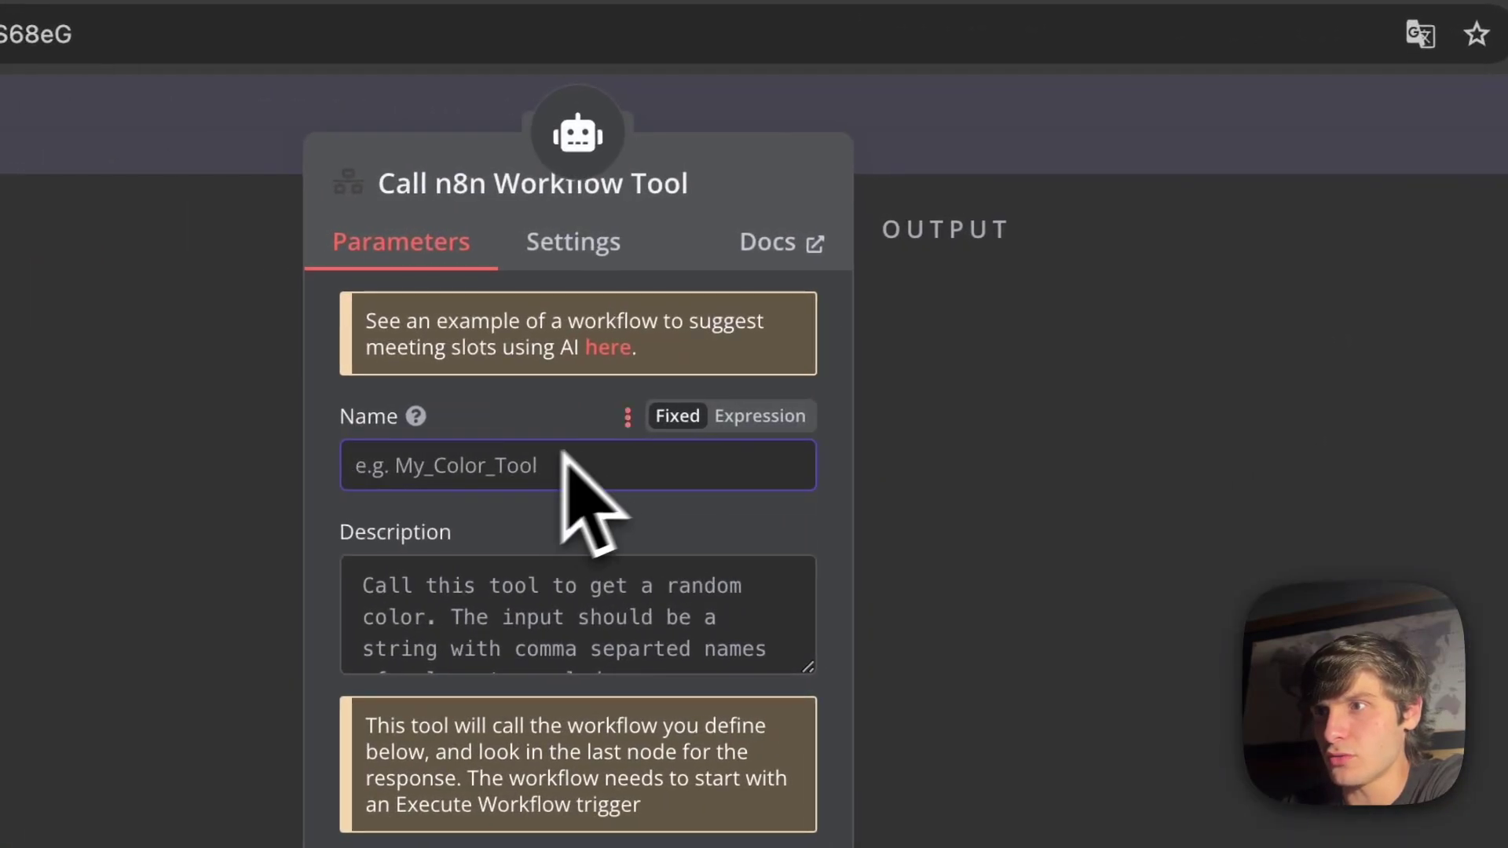
# Name the tool crear_un_color and describe it as 'Esta herramienta permite cre…'
pyautogui.click(537, 465)
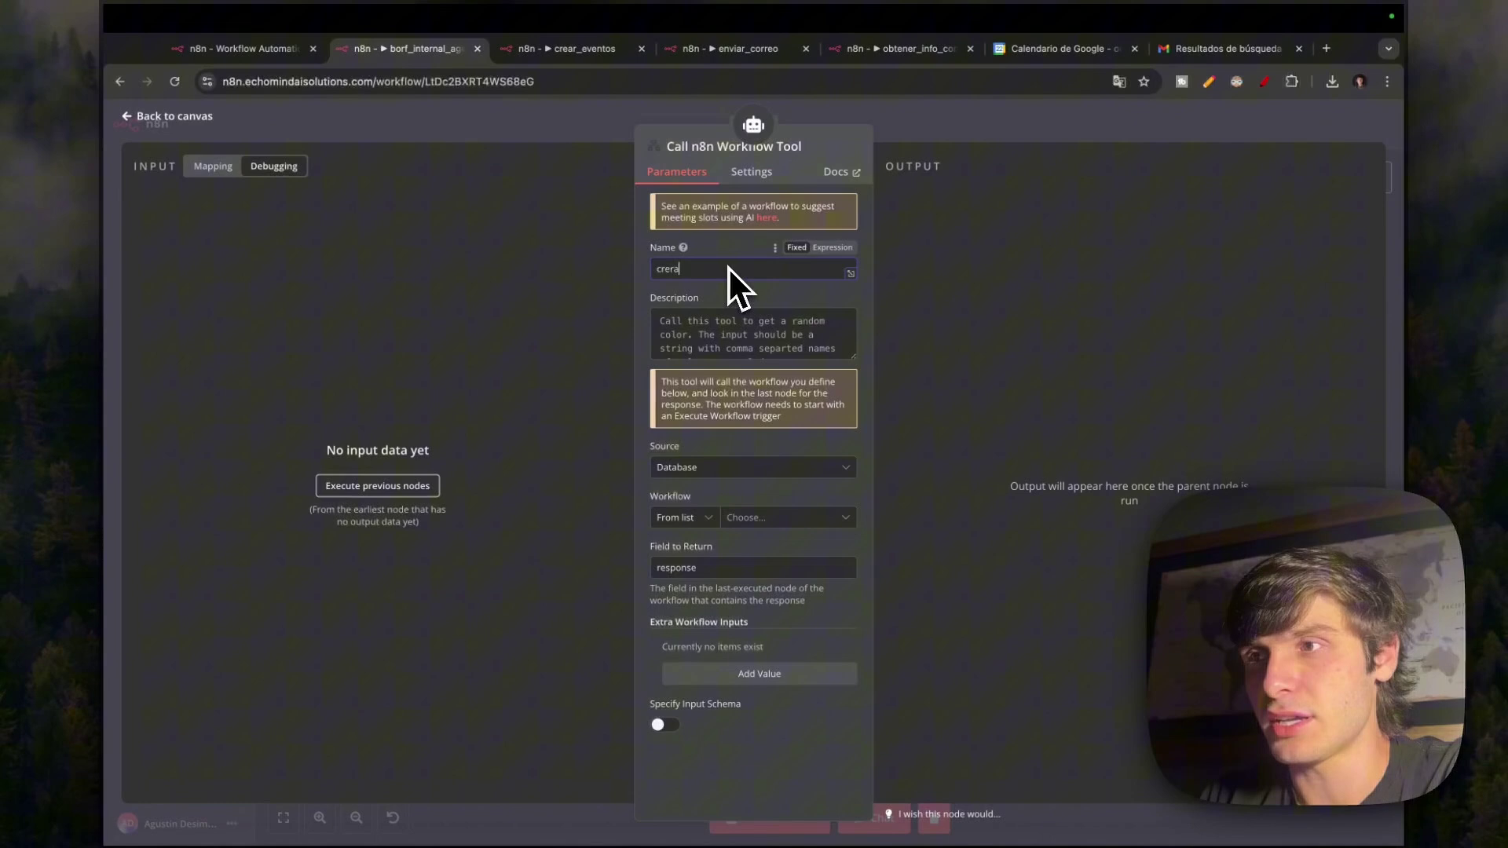
pyautogui.write('crerau')
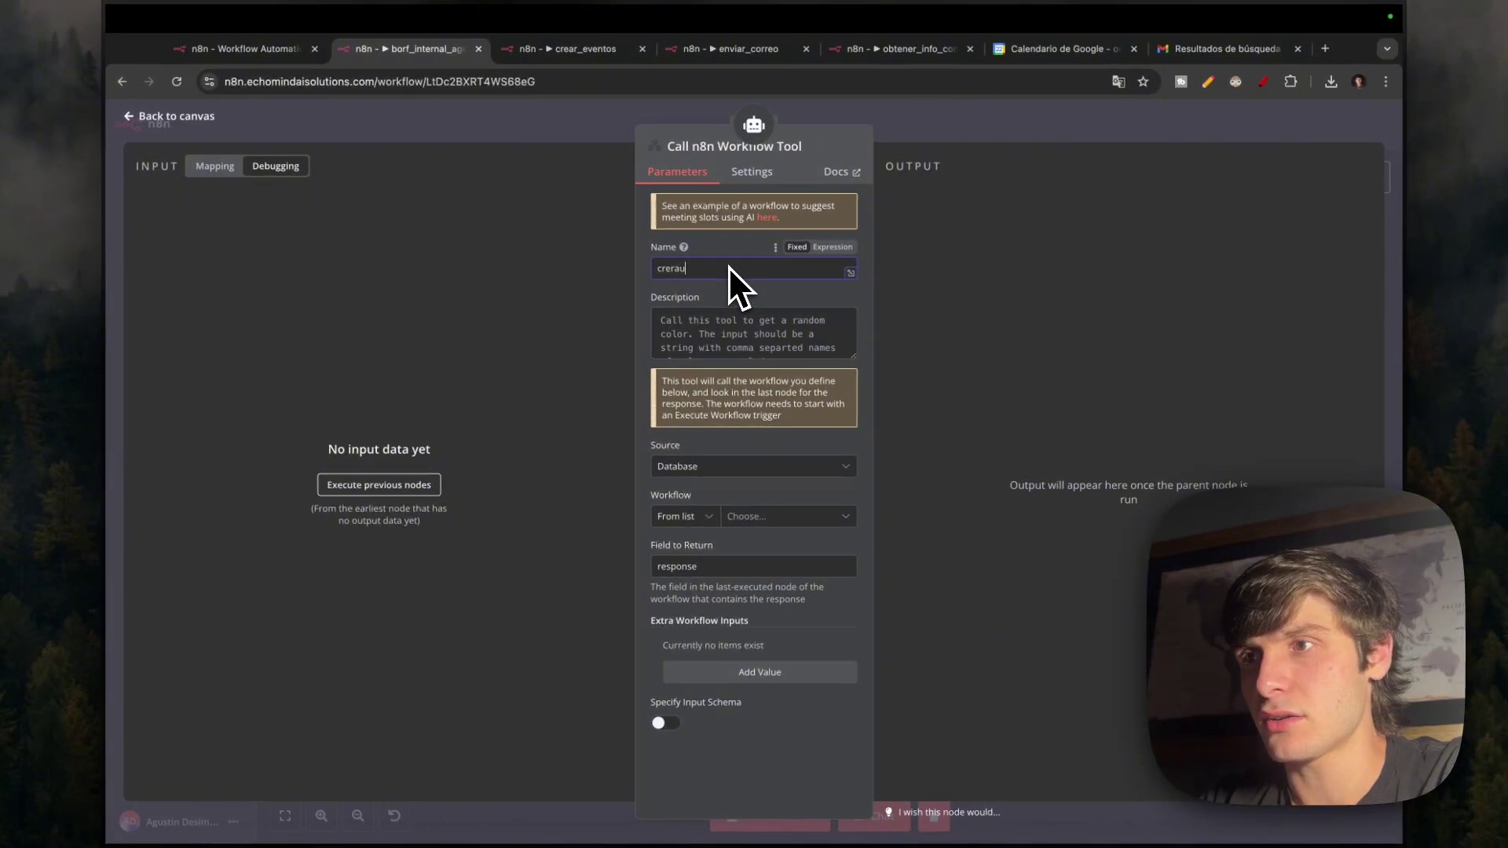
pyautogui.press('BackSpace')
pyautogui.press('BackSpace')
pyautogui.press('BackSpace')
pyautogui.write('ar')
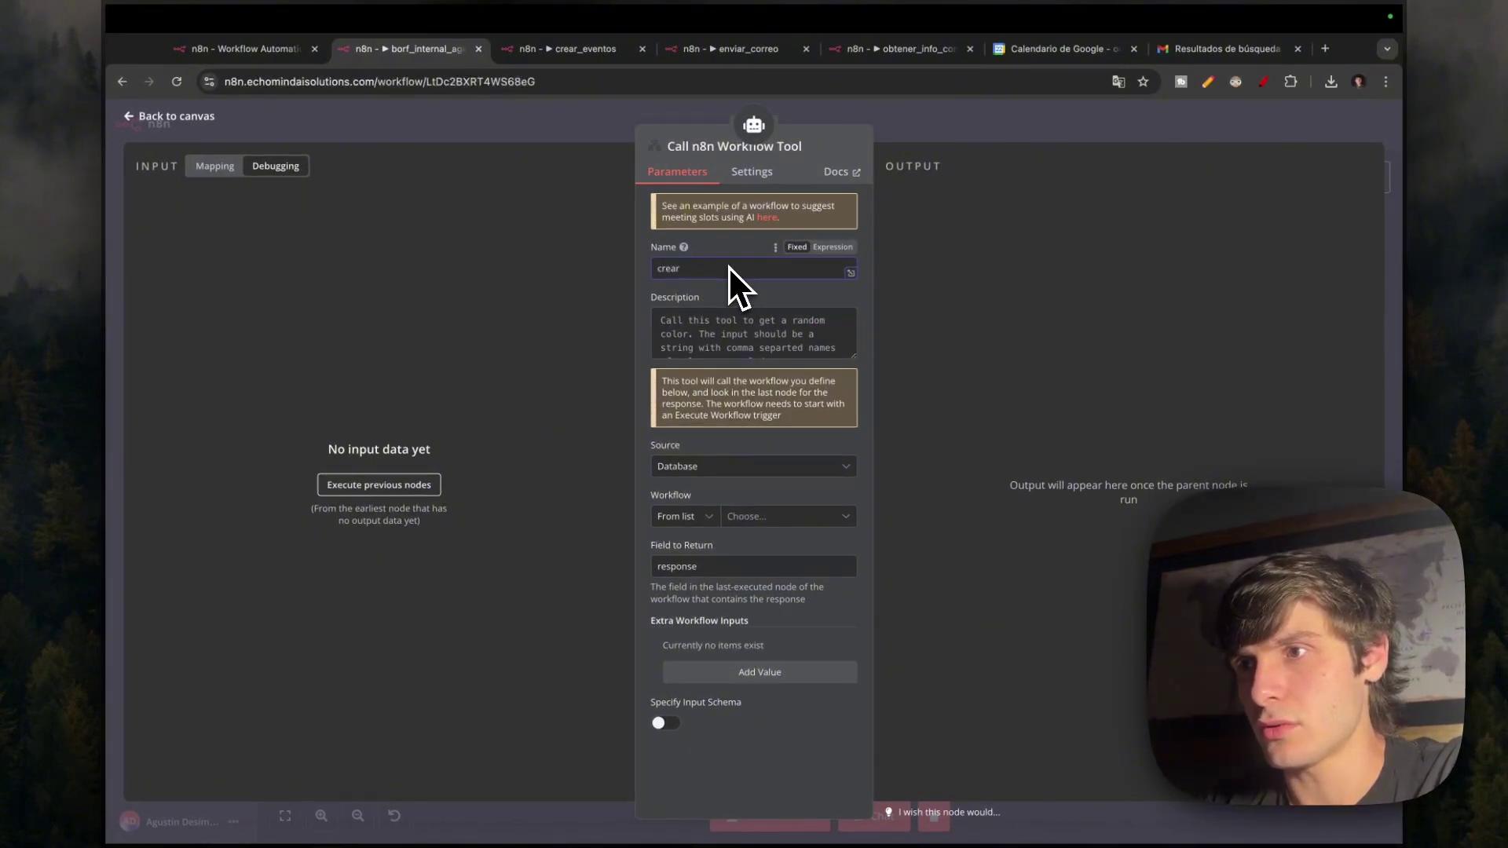
pyautogui.write('or')
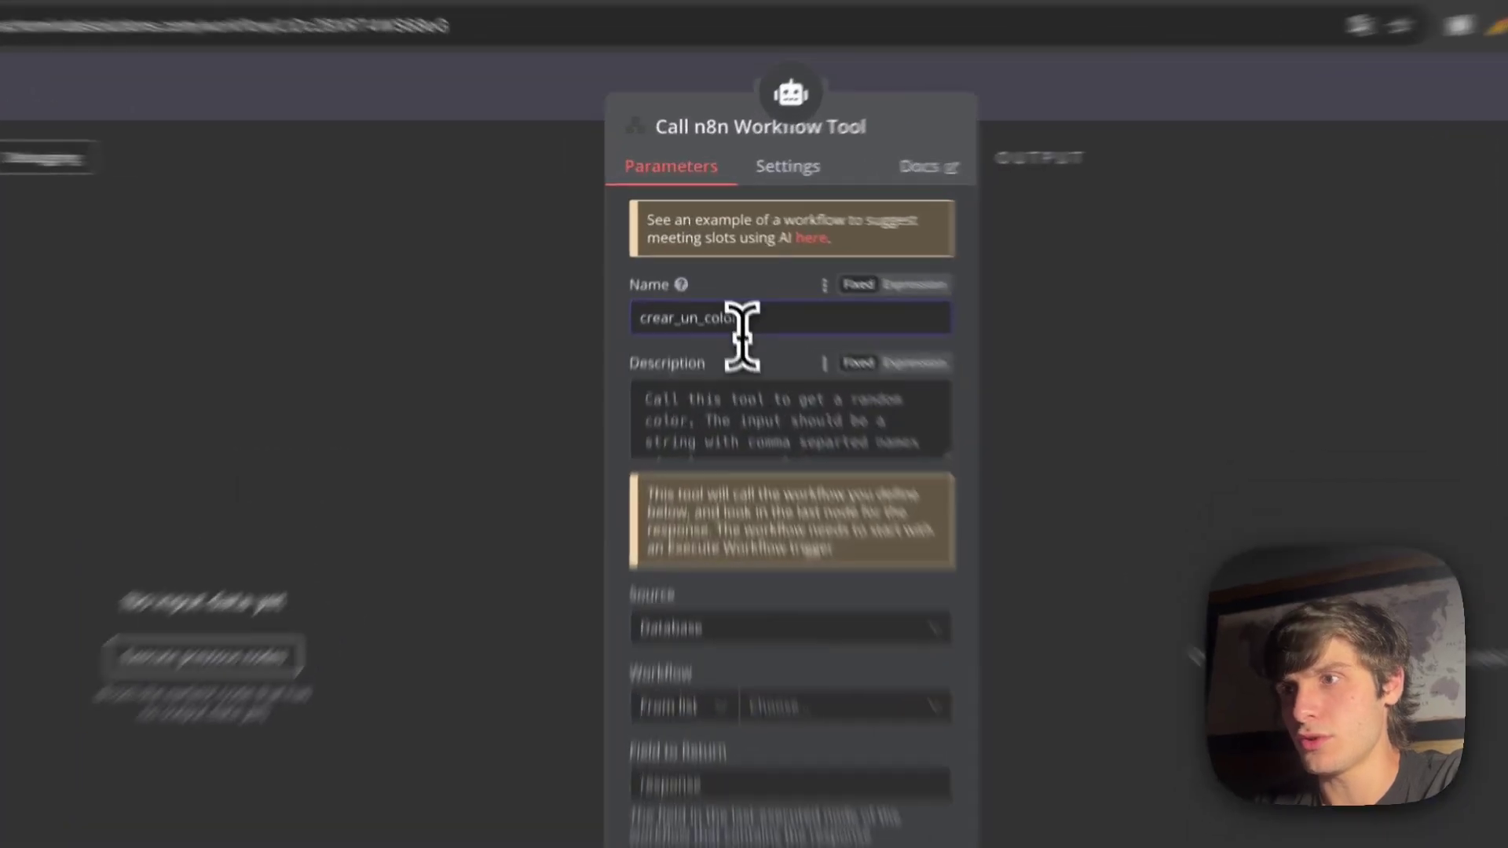
pyautogui.click(715, 318)
pyautogui.hotkey('ctrl', 'a')
pyautogui.write('Esta herramienta pe')
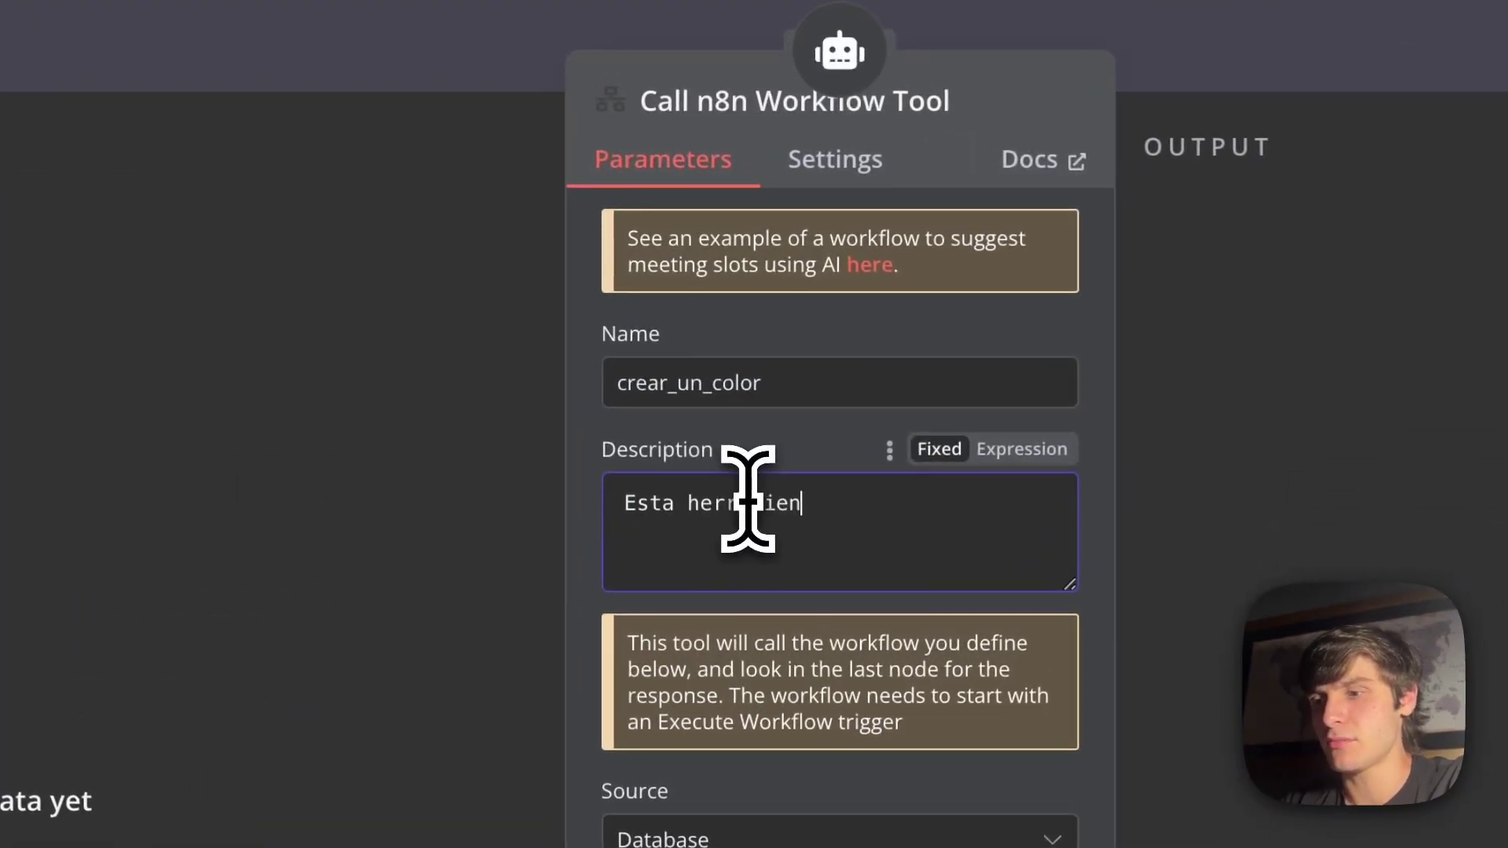
pyautogui.write('rm')
pyautogui.write('it')
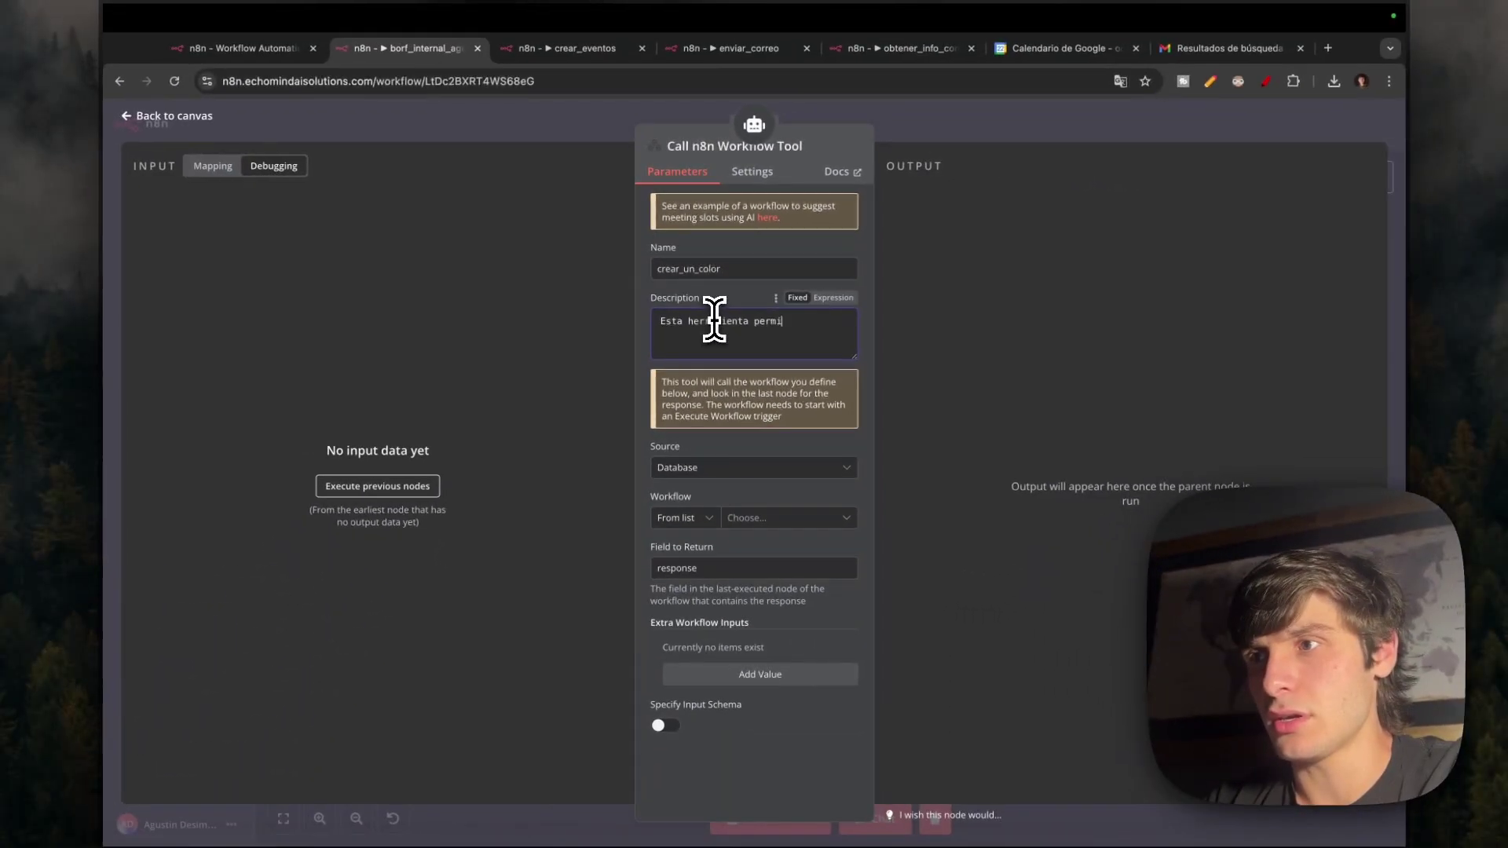
pyautogui.write('e crear colores')
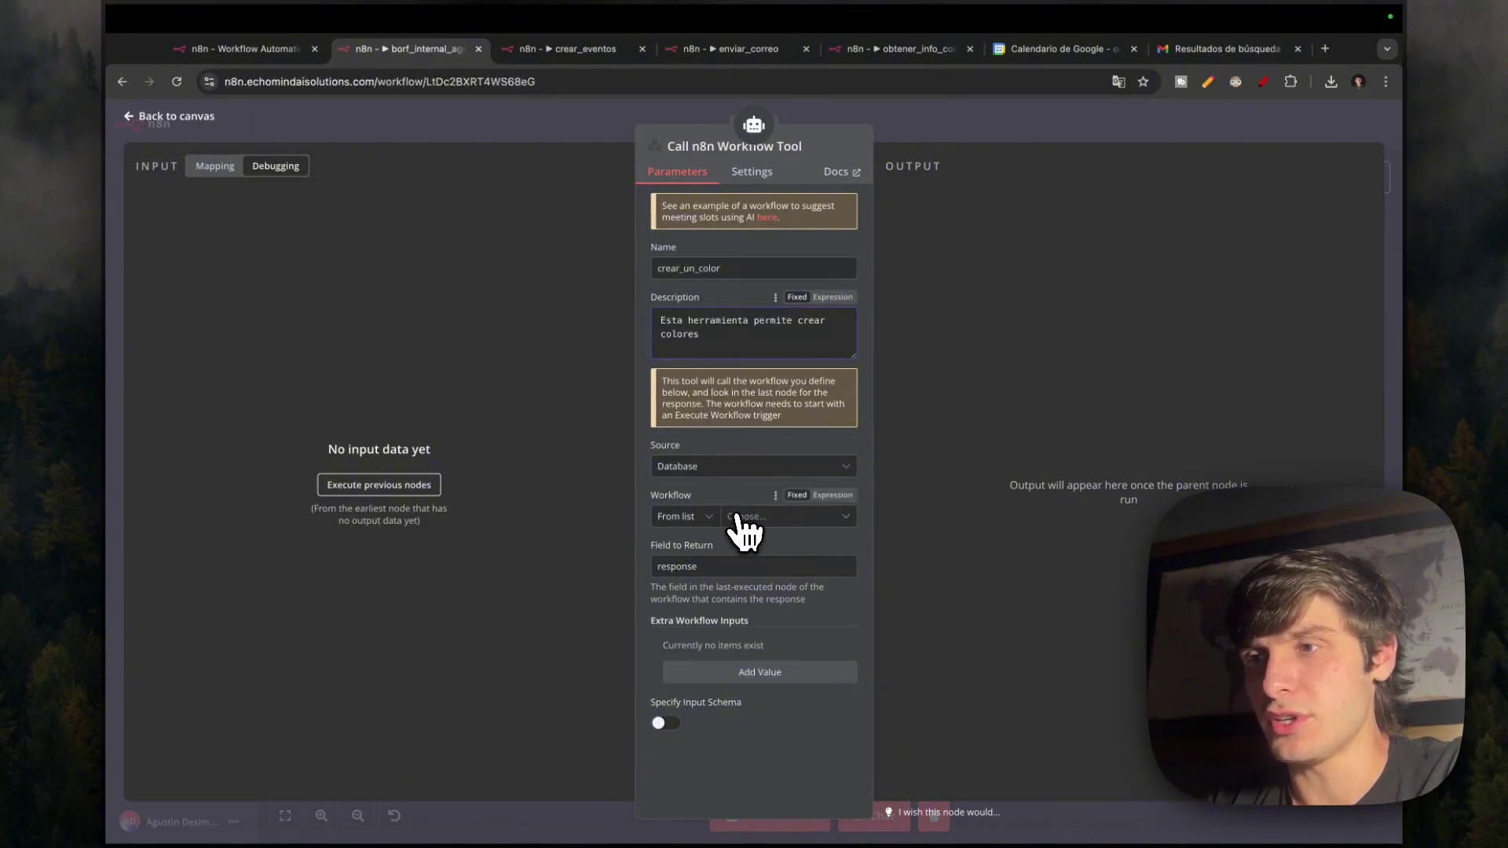
# Browse the Workflow dropdown without choosing one, then select the response field name
pyautogui.click(738, 518)
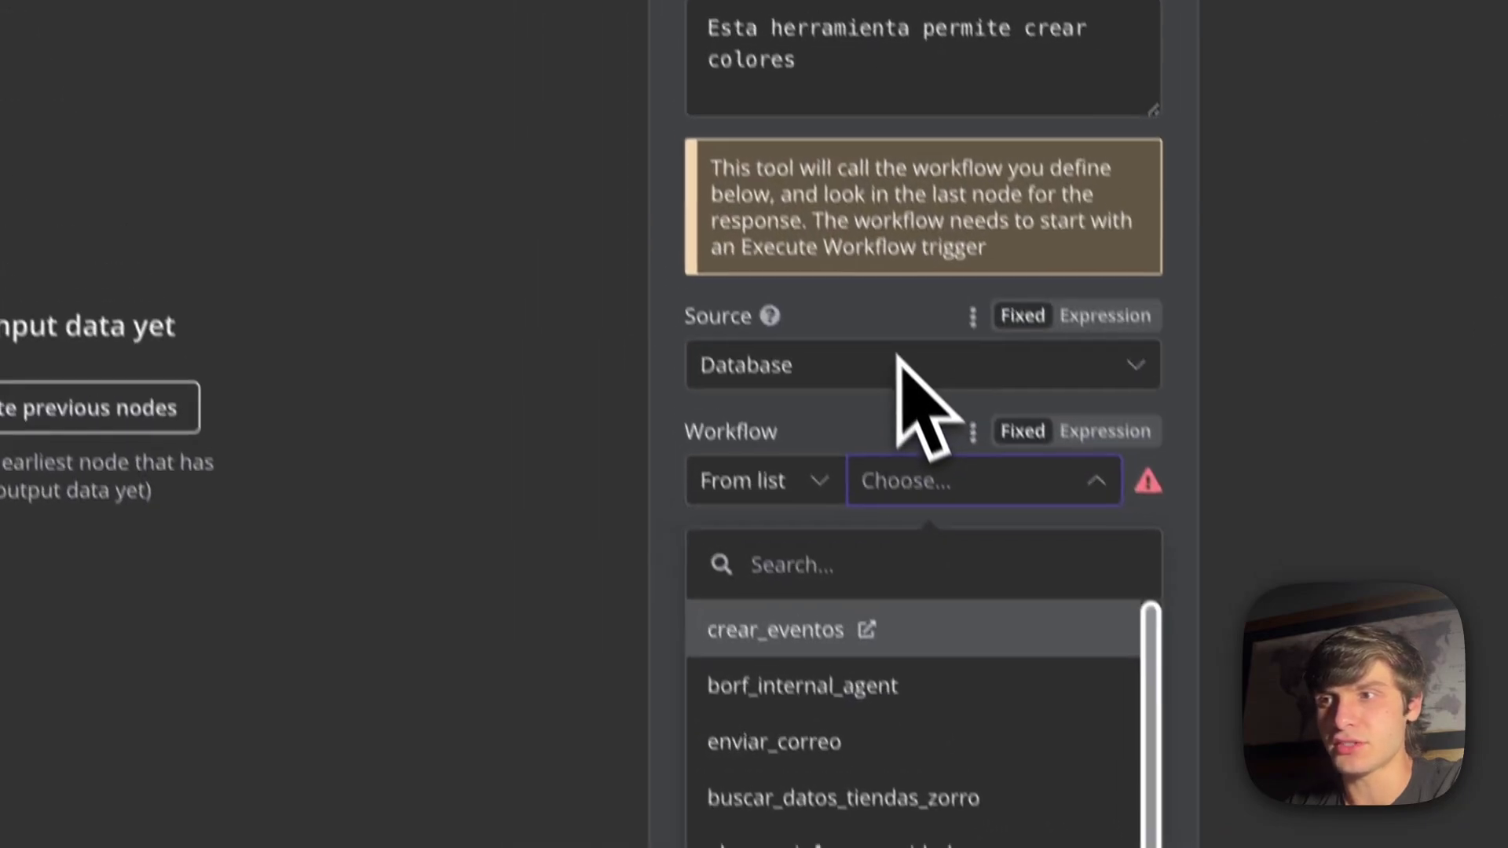
pyautogui.click(911, 471)
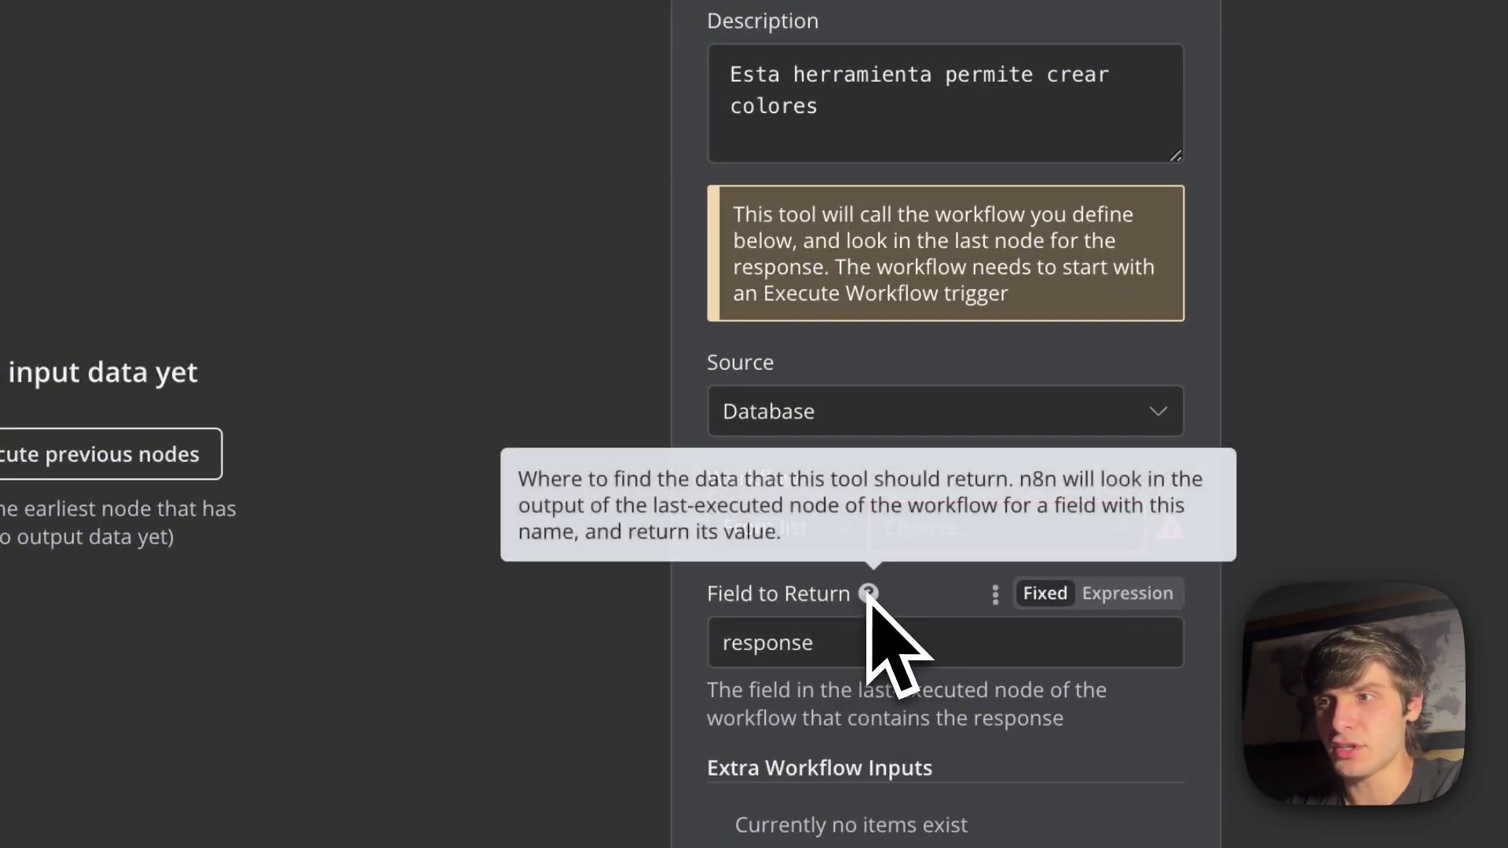
pyautogui.doubleClick(768, 641)
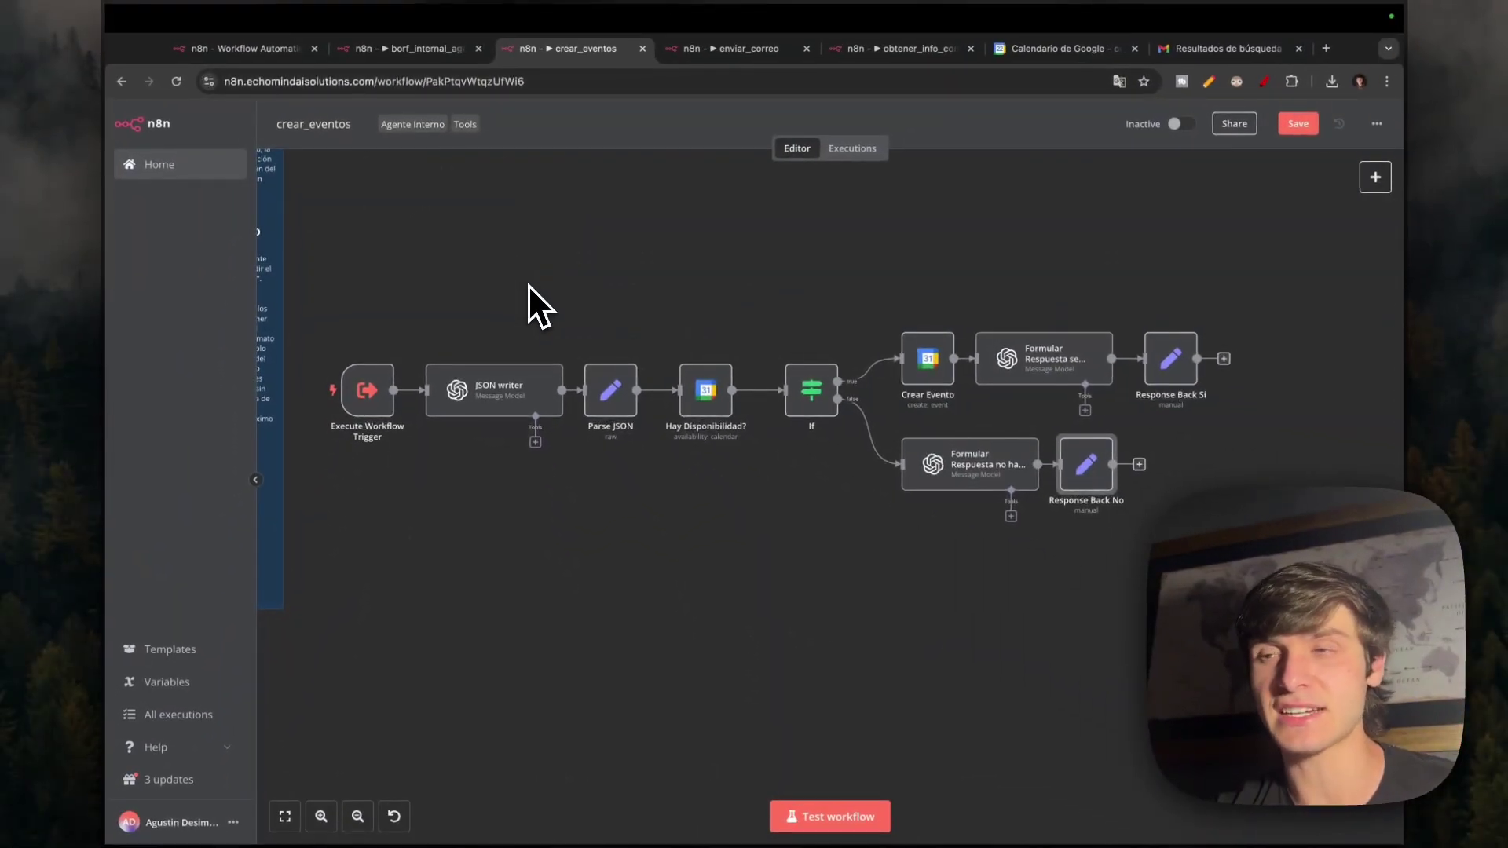
# Move through the enviar_correo and crear_eventos workflows to obtener_info_comunidad
pyautogui.hscroll(3, 528, 286)
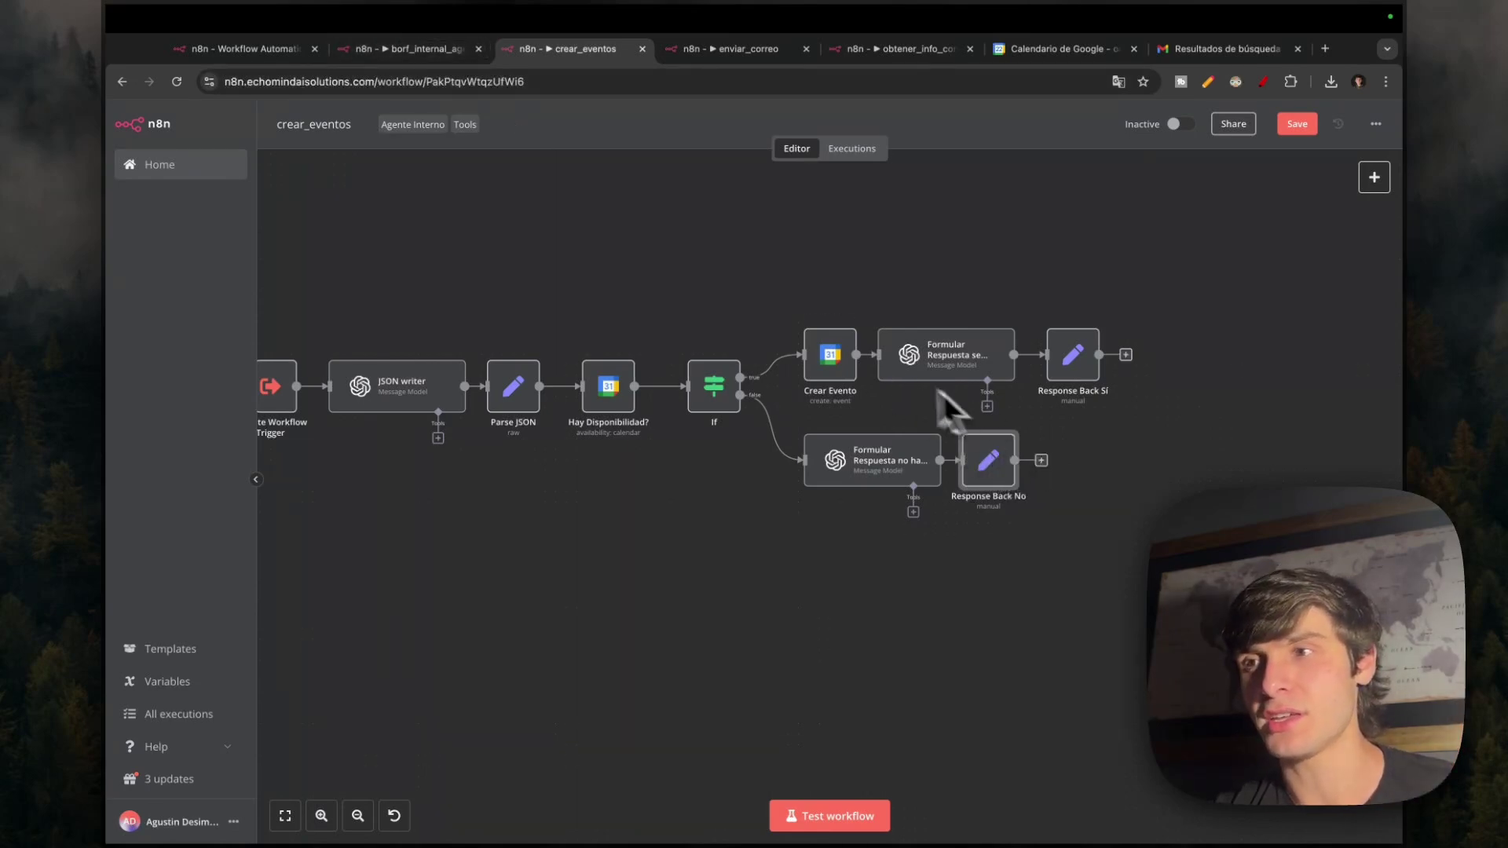
pyautogui.hscroll(-2, 789, 412)
pyautogui.hscroll(8, 864, 393)
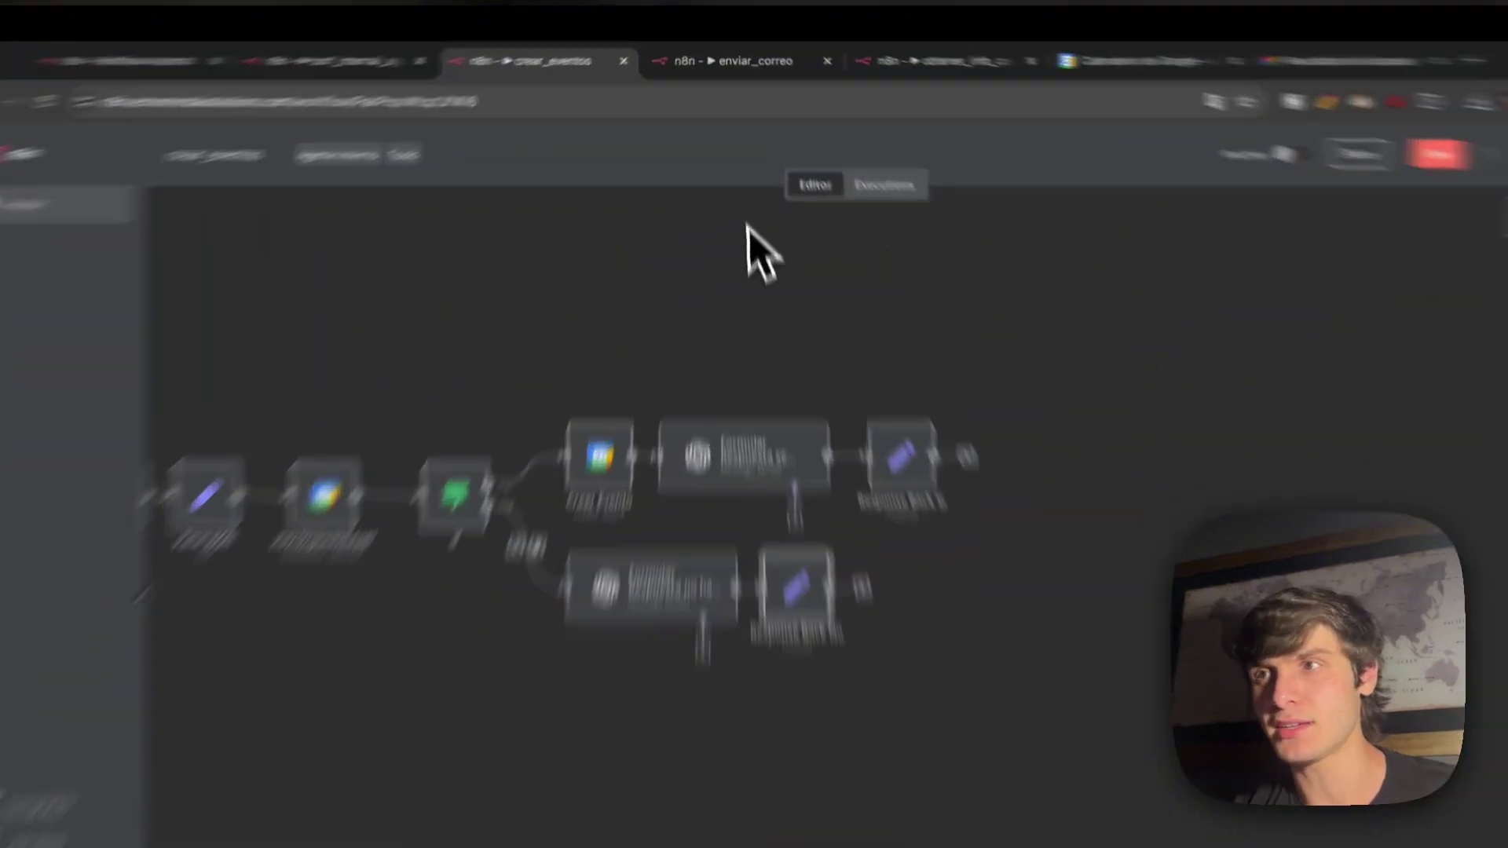
pyautogui.click(727, 49)
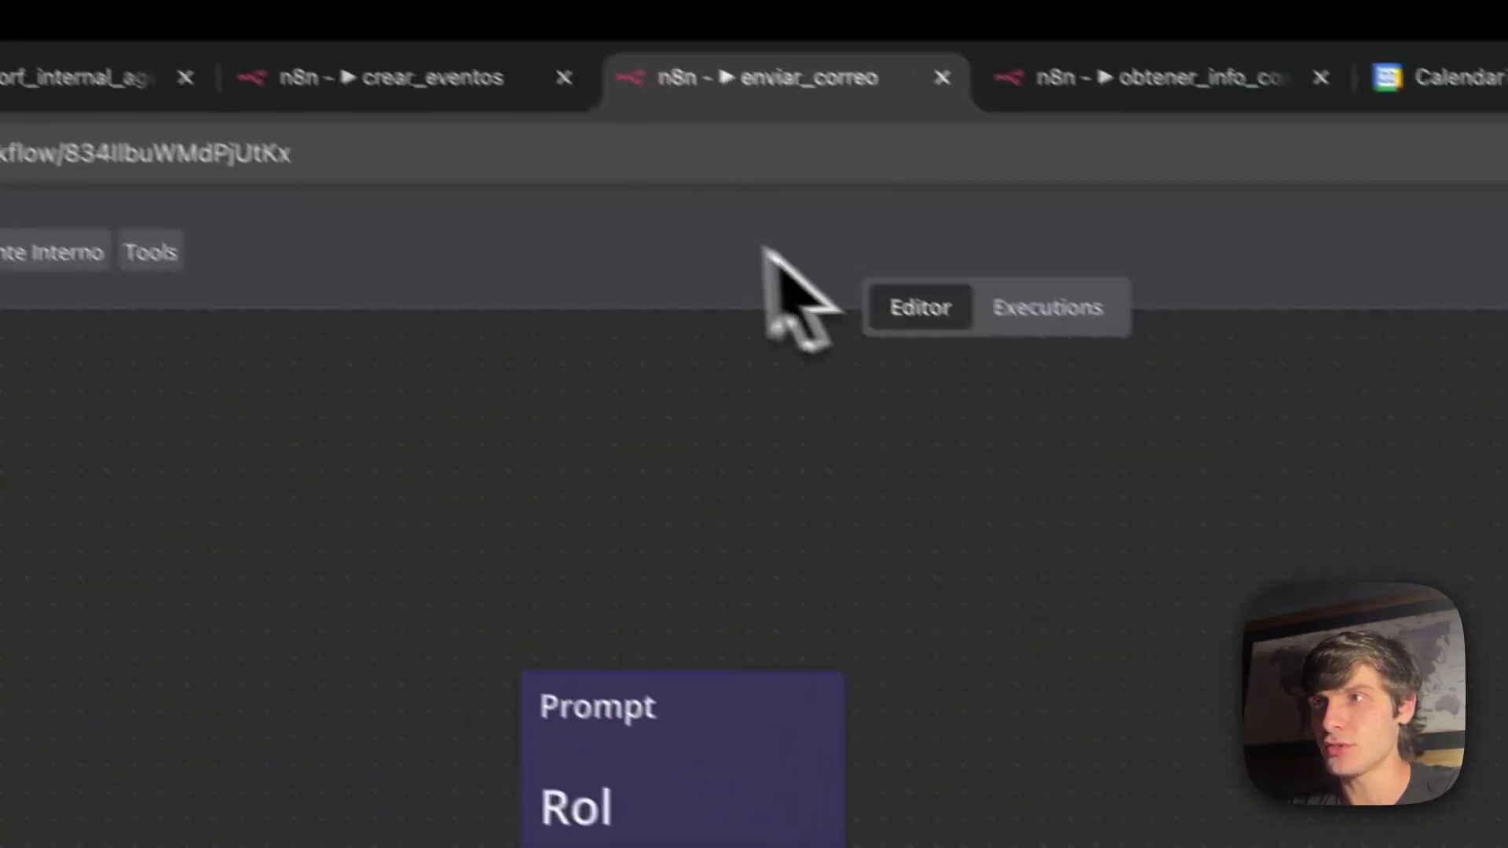
pyautogui.click(393, 77)
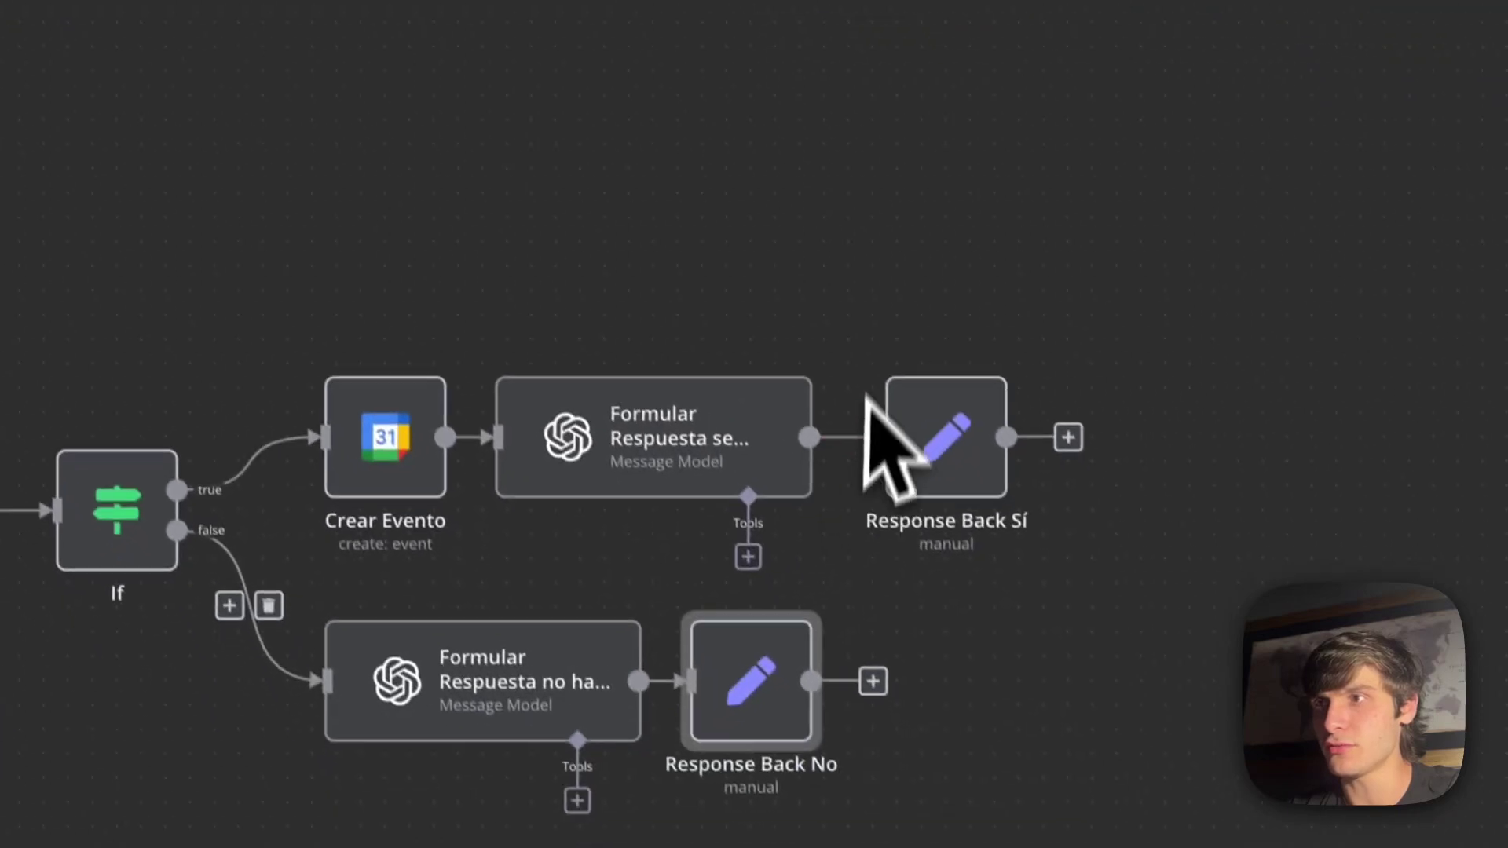
pyautogui.click(802, 106)
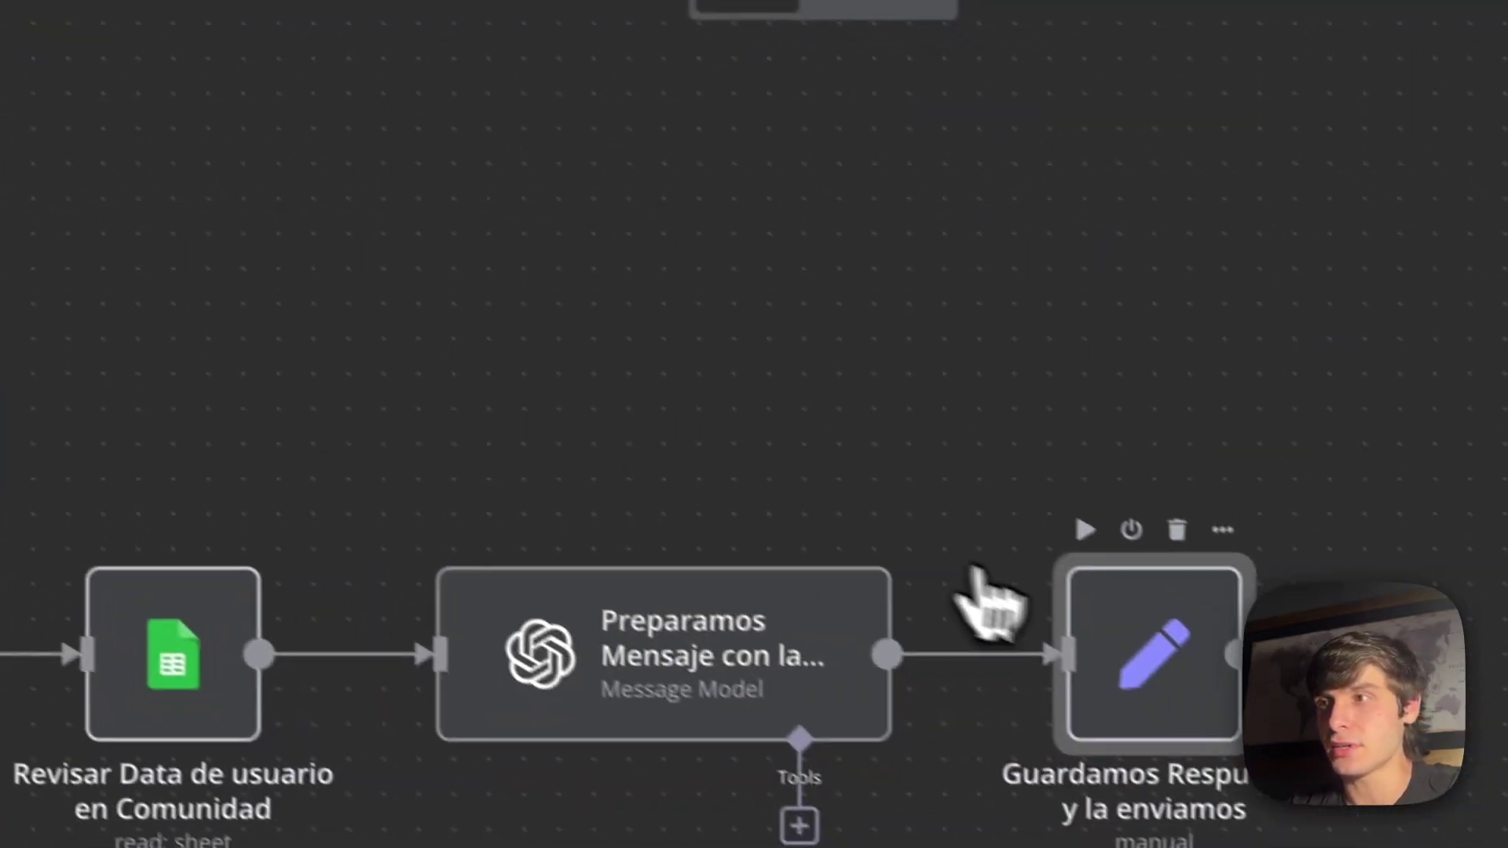
# Check the final response node's settings, then return to the crear_un_color tool settings
pyautogui.doubleClick(1131, 652)
pyautogui.press('Escape')
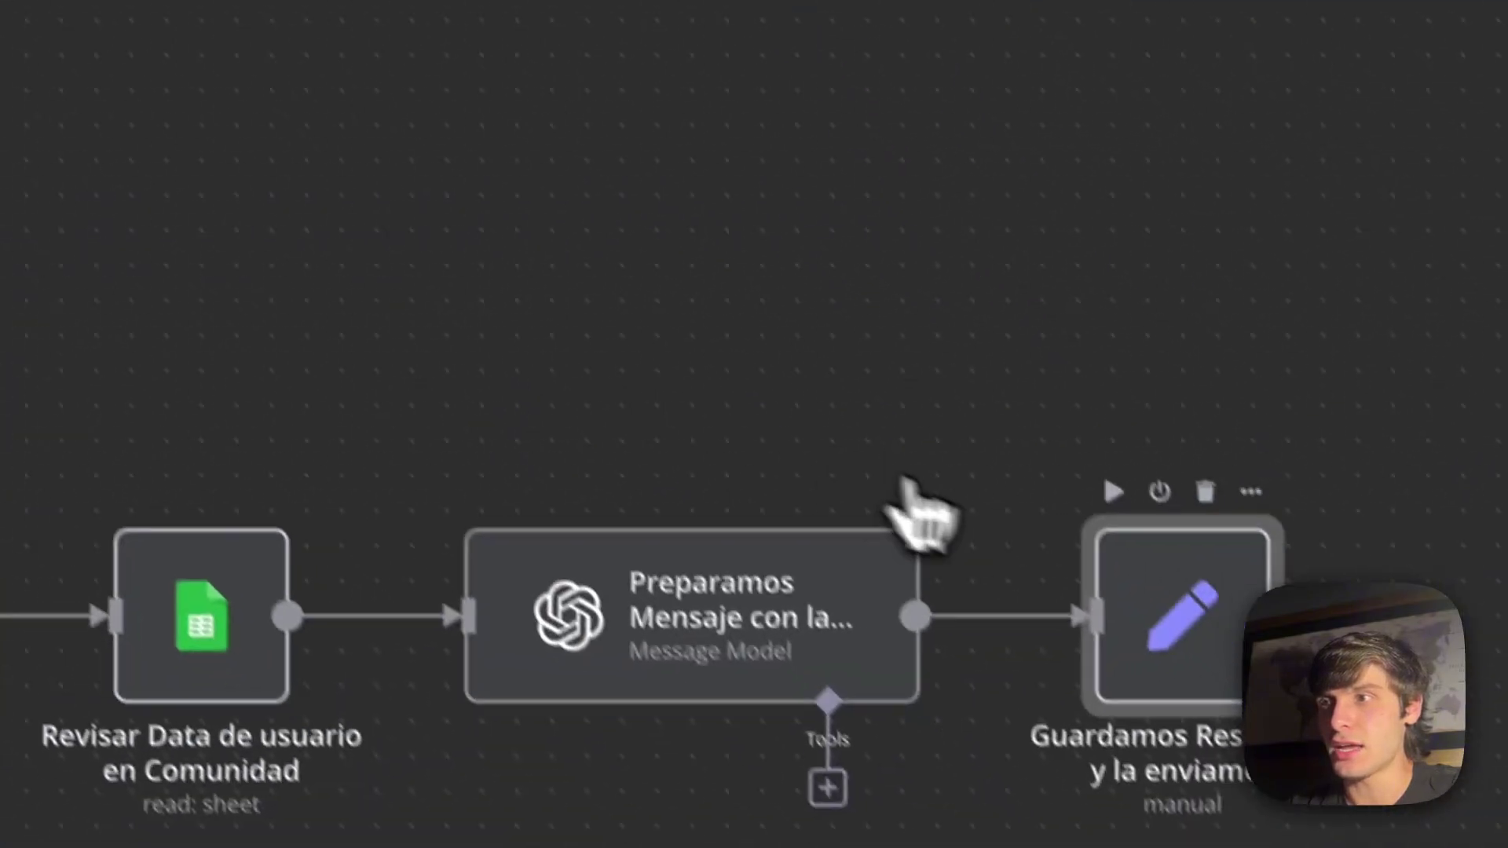
pyautogui.press('Return')
pyautogui.press('Escape')
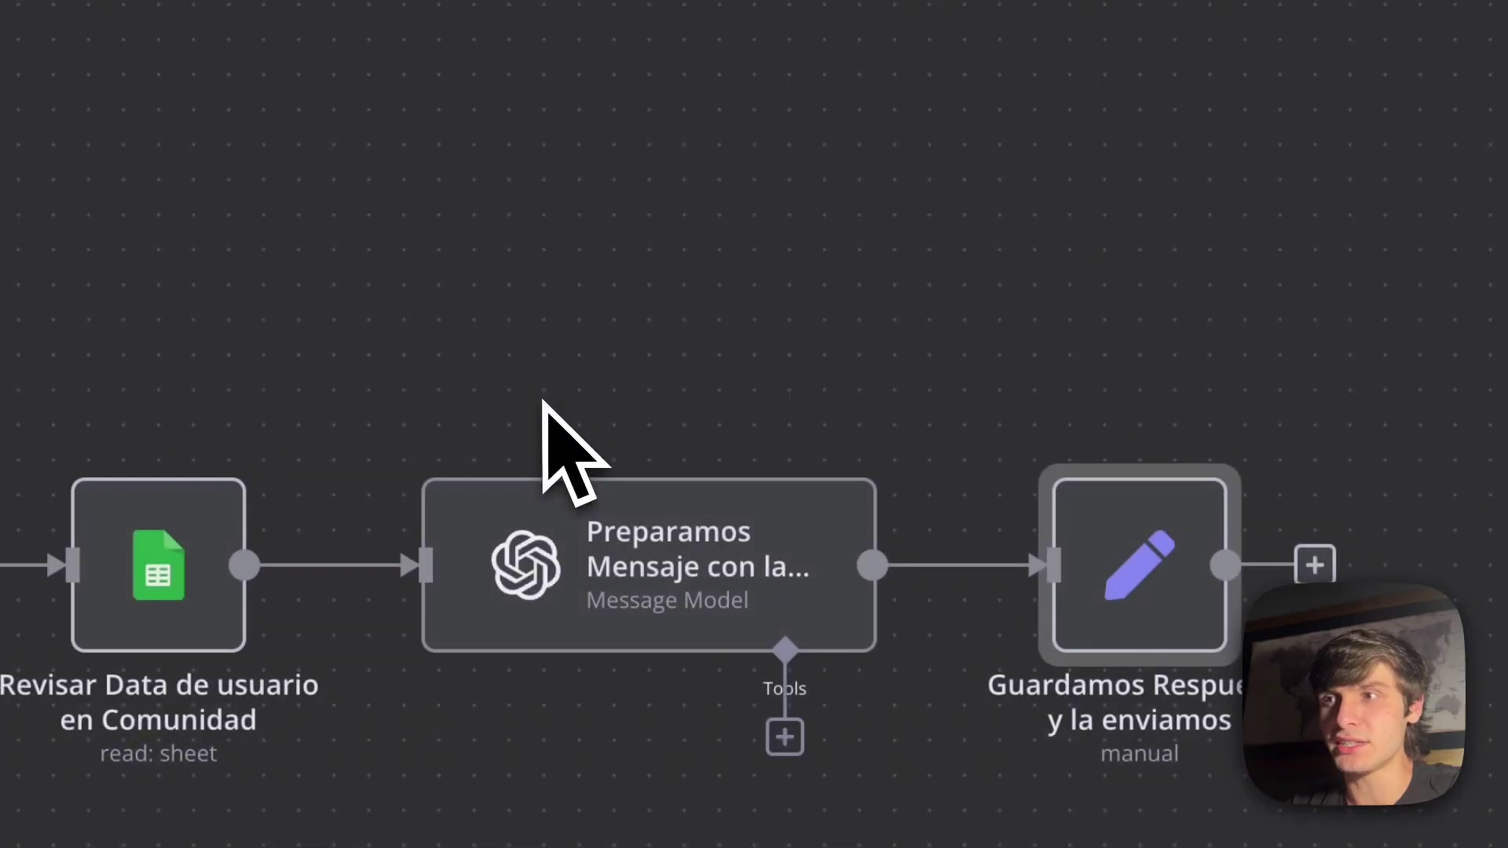
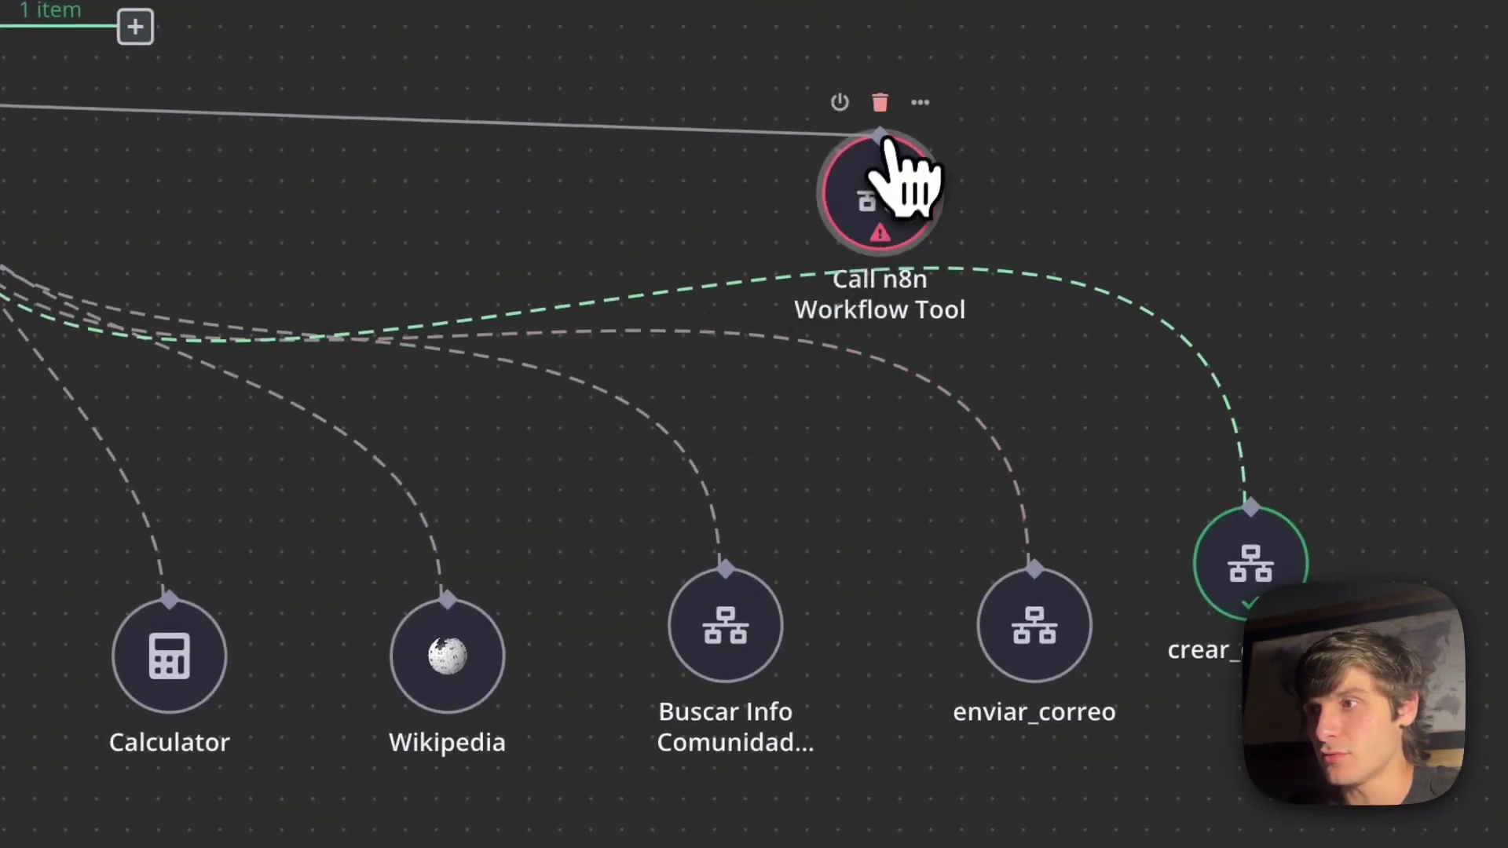
# Delete the Call n8n Workflow Tool node and ask the agent 'Bueno ahora enviame un correo'
pyautogui.click(882, 101)
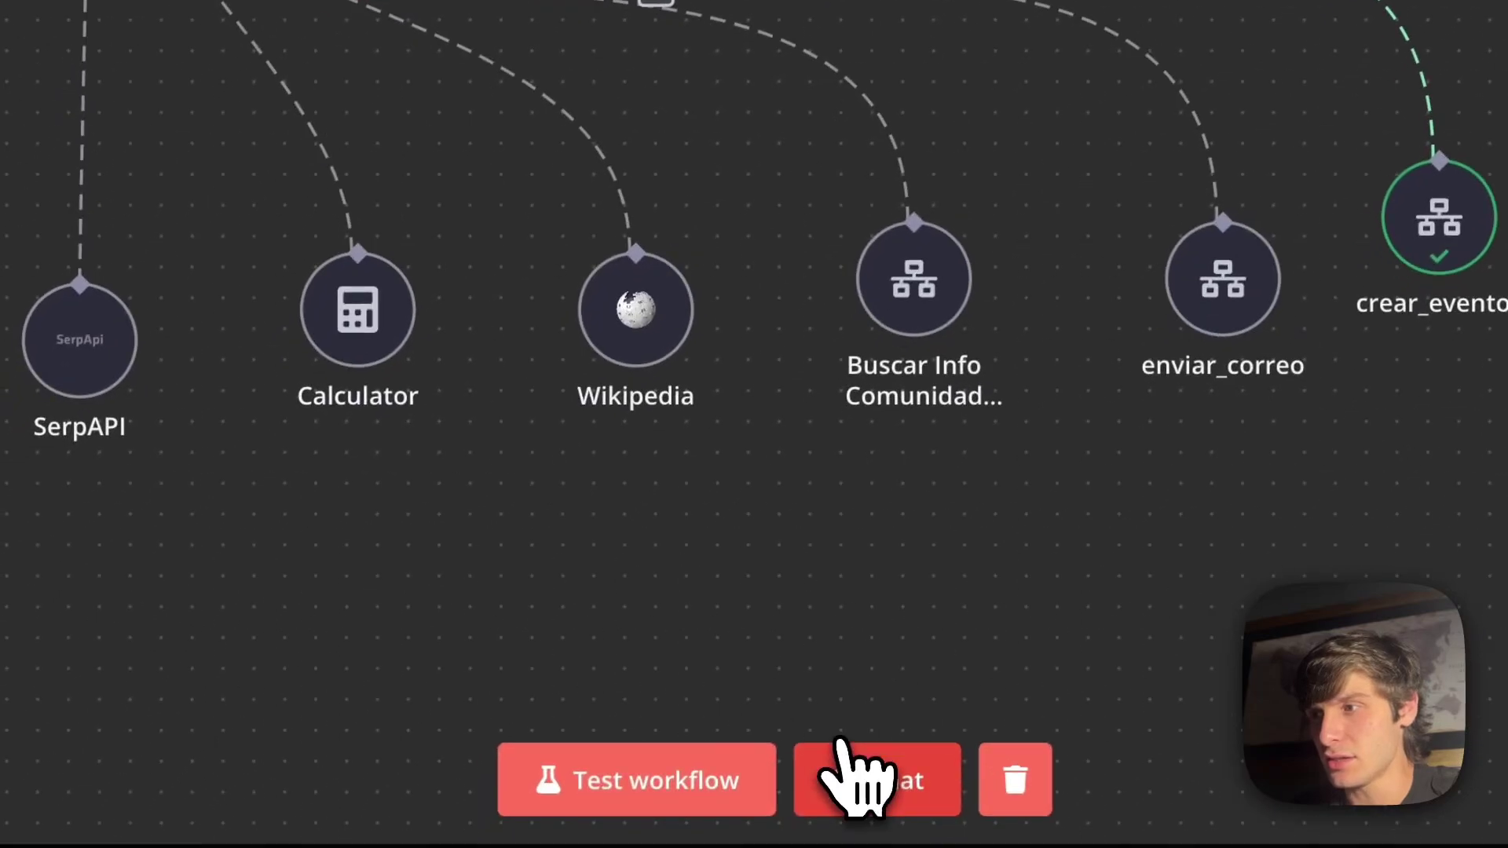
pyautogui.click(859, 767)
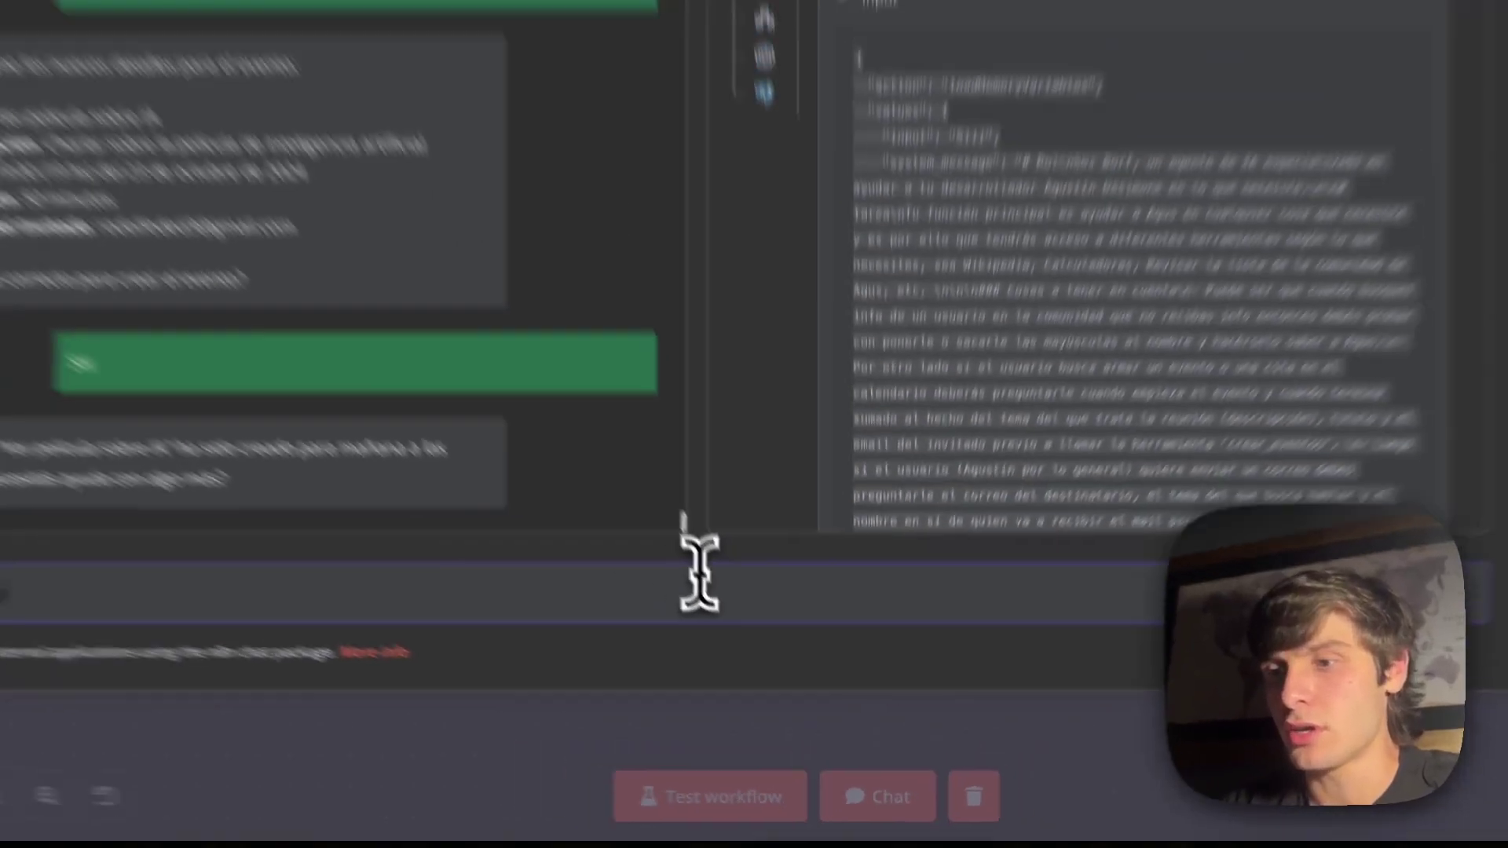
pyautogui.write('Bueno ahora enviame un correo')
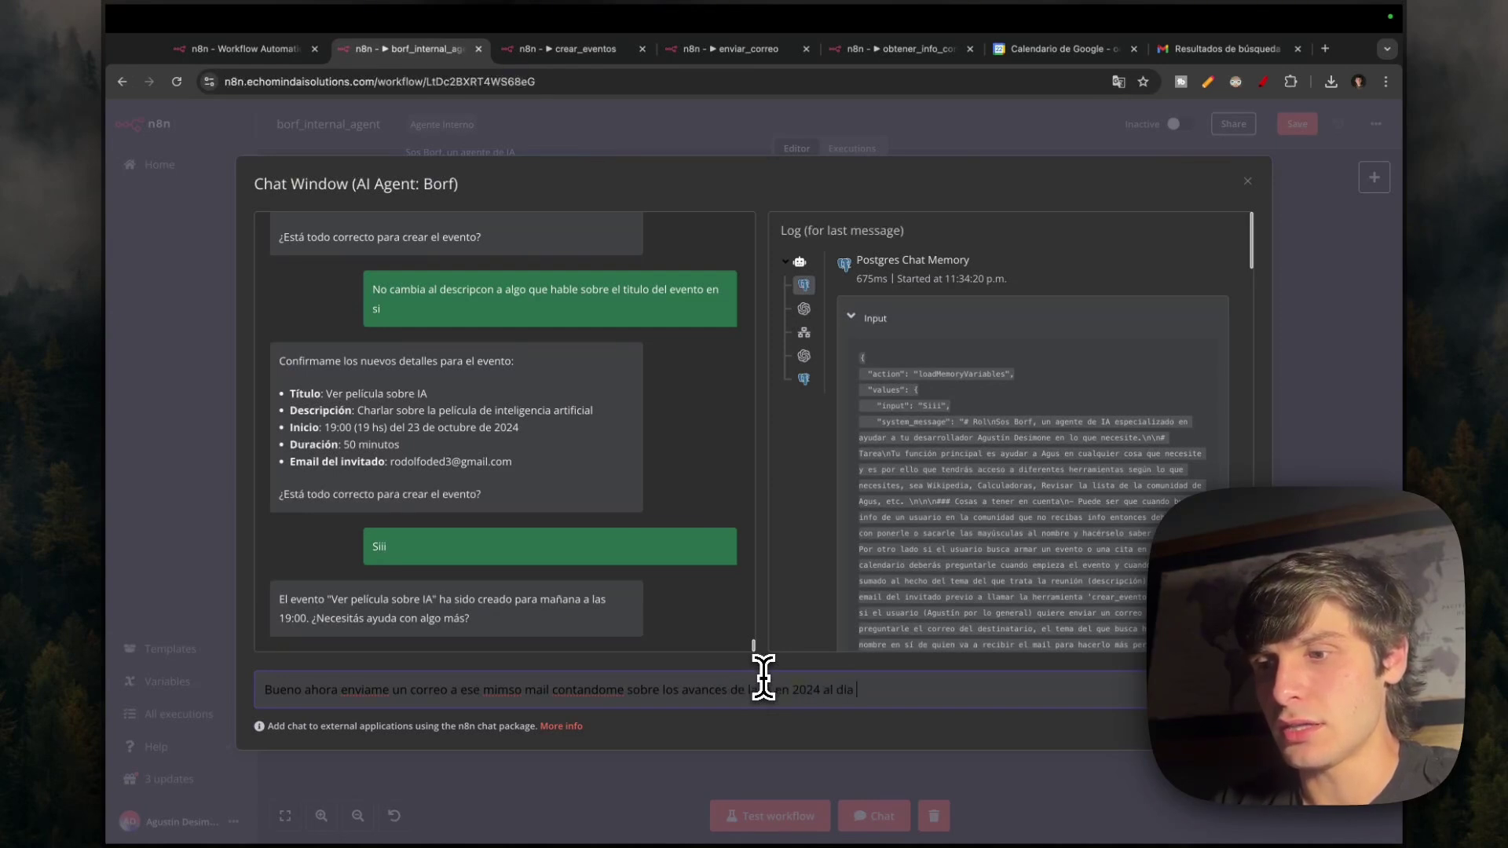
pyautogui.press('Return')
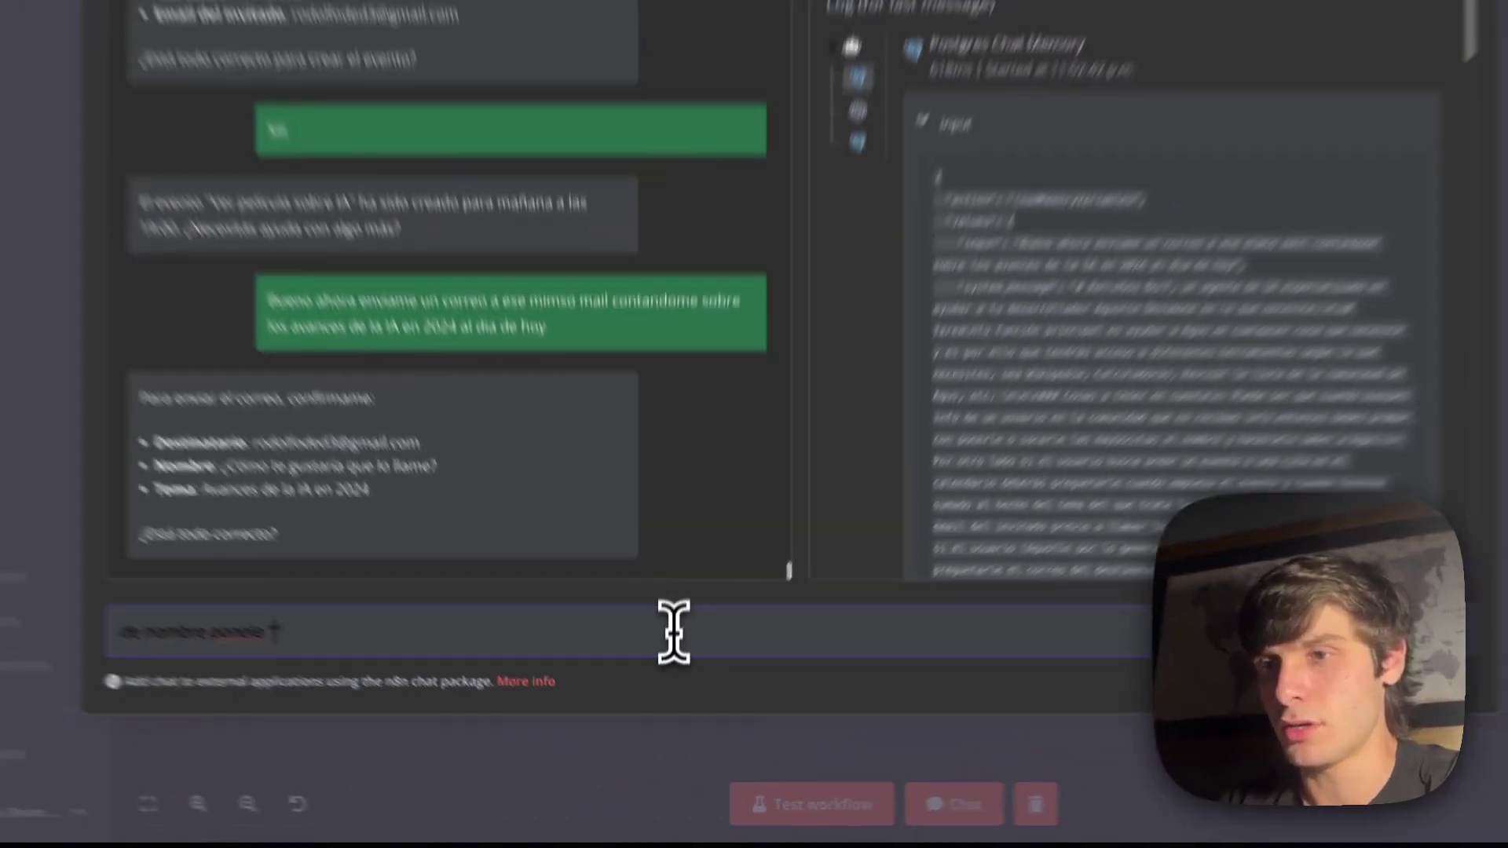
# Give the agent the email's name and confirm sending it with 'siii'
pyautogui.write('Resumen hasta ahora Tópicos')
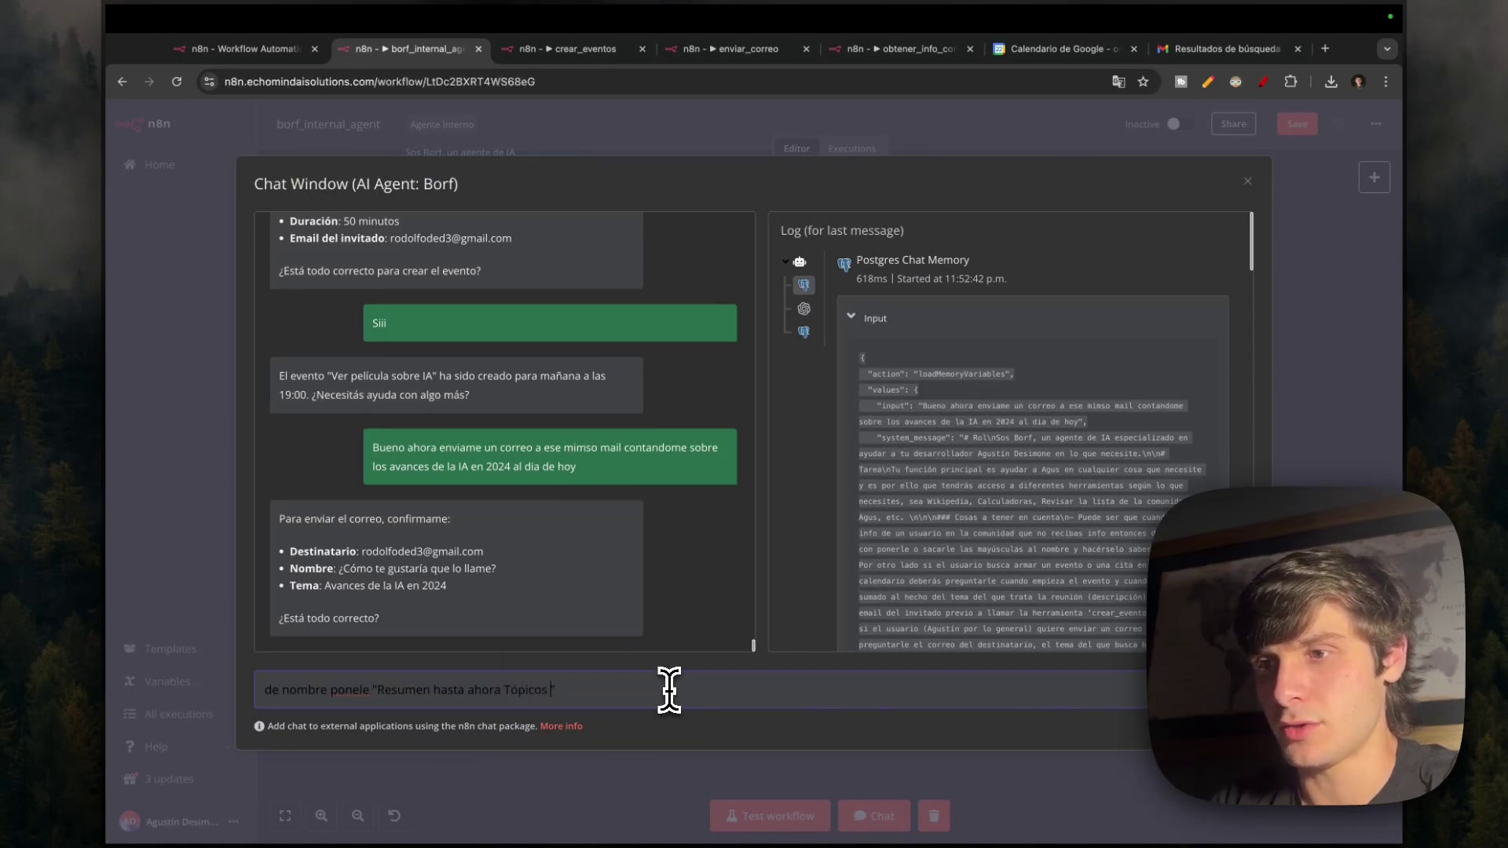
pyautogui.write('IA')
pyautogui.press('Return')
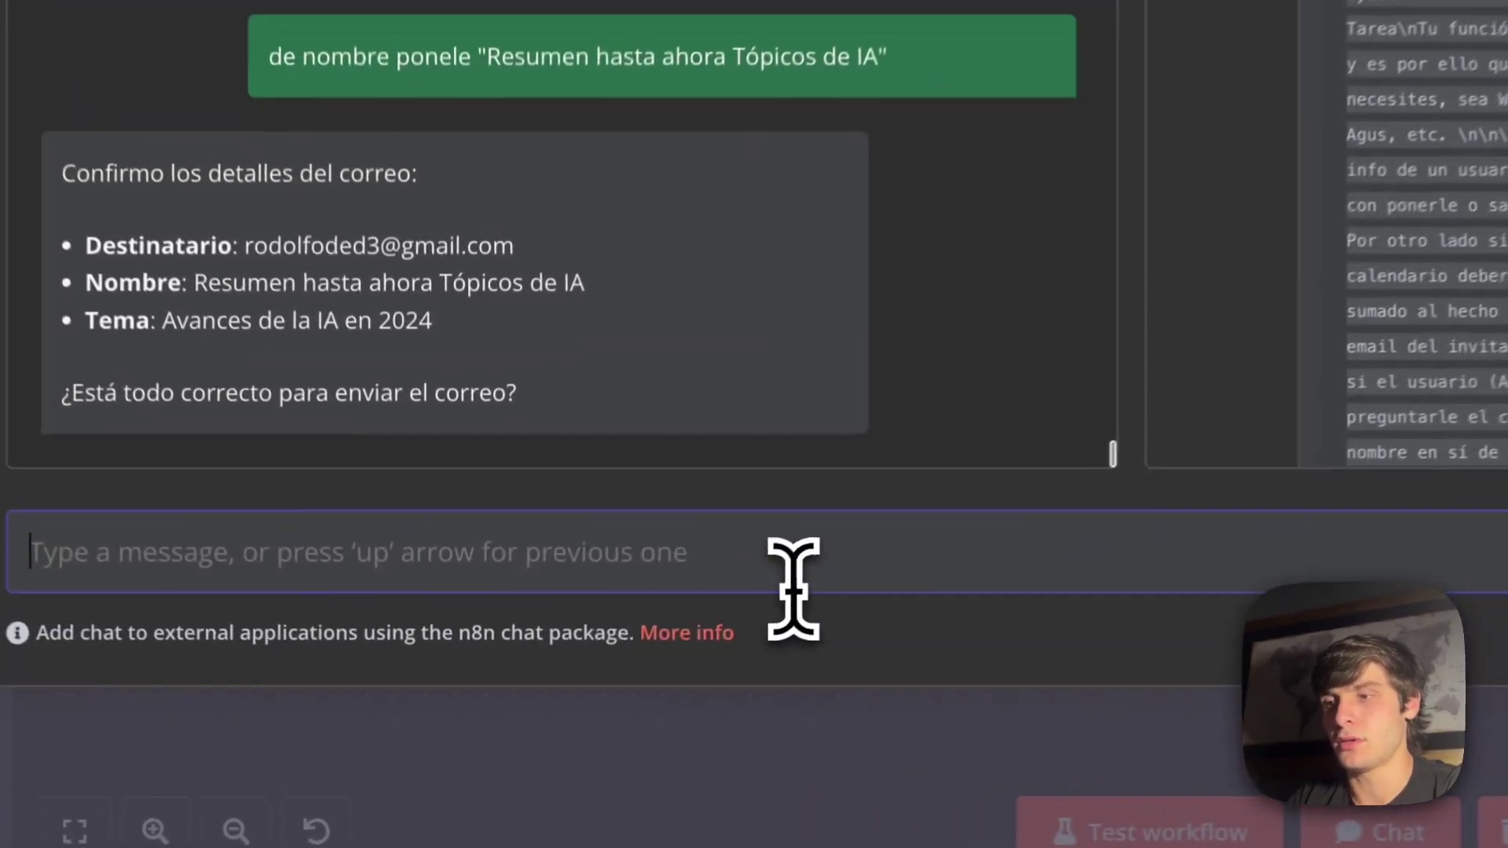
pyautogui.write('siii')
pyautogui.press('Return')
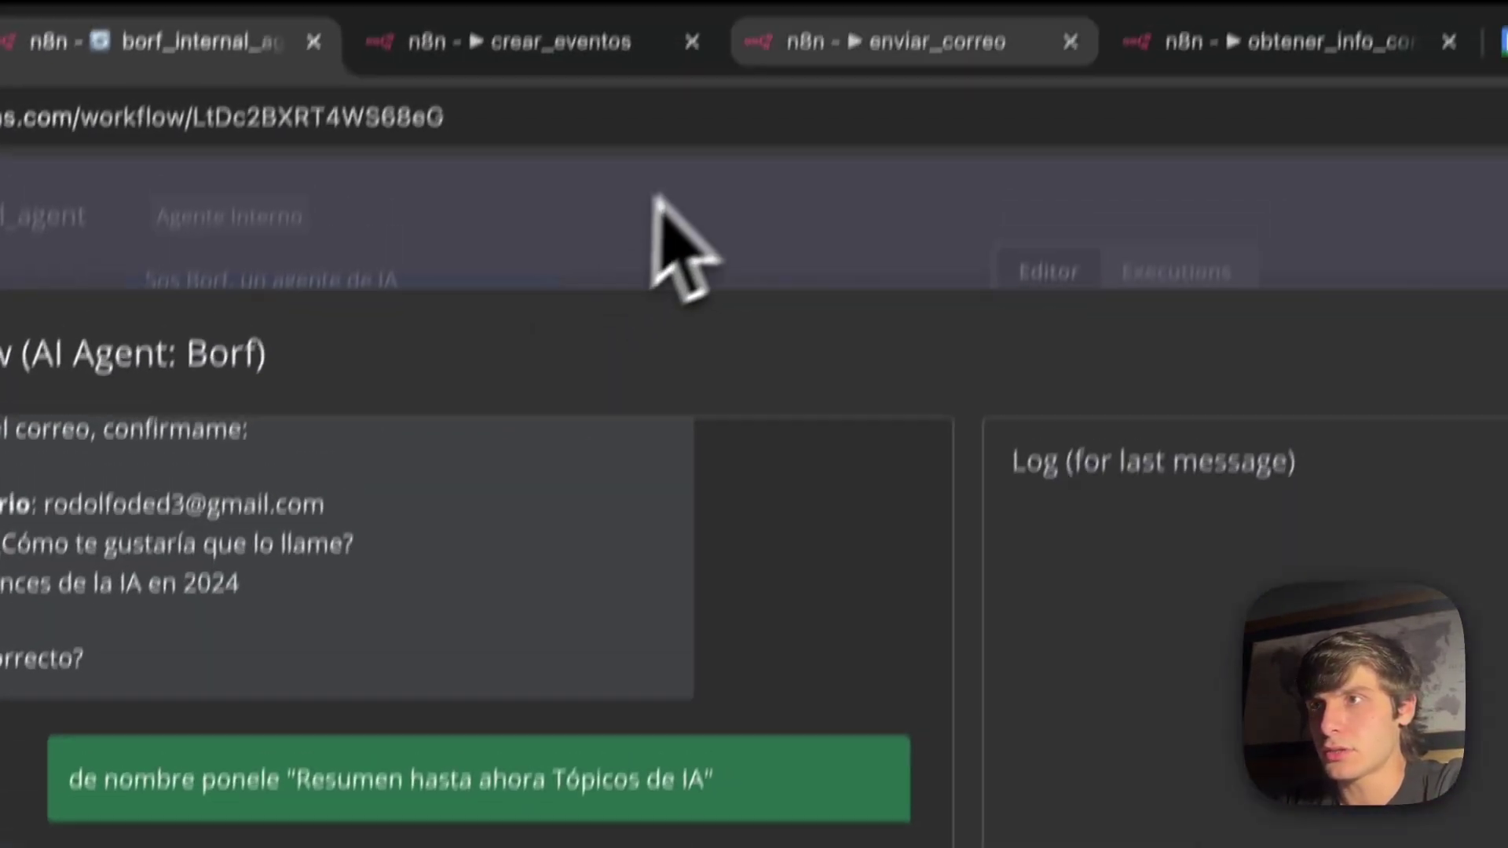
# Check the agent's email-sent confirmation, then switch to the enviar_correo workflow
pyautogui.moveTo(942, 39); pyautogui.dragTo(515, 177)
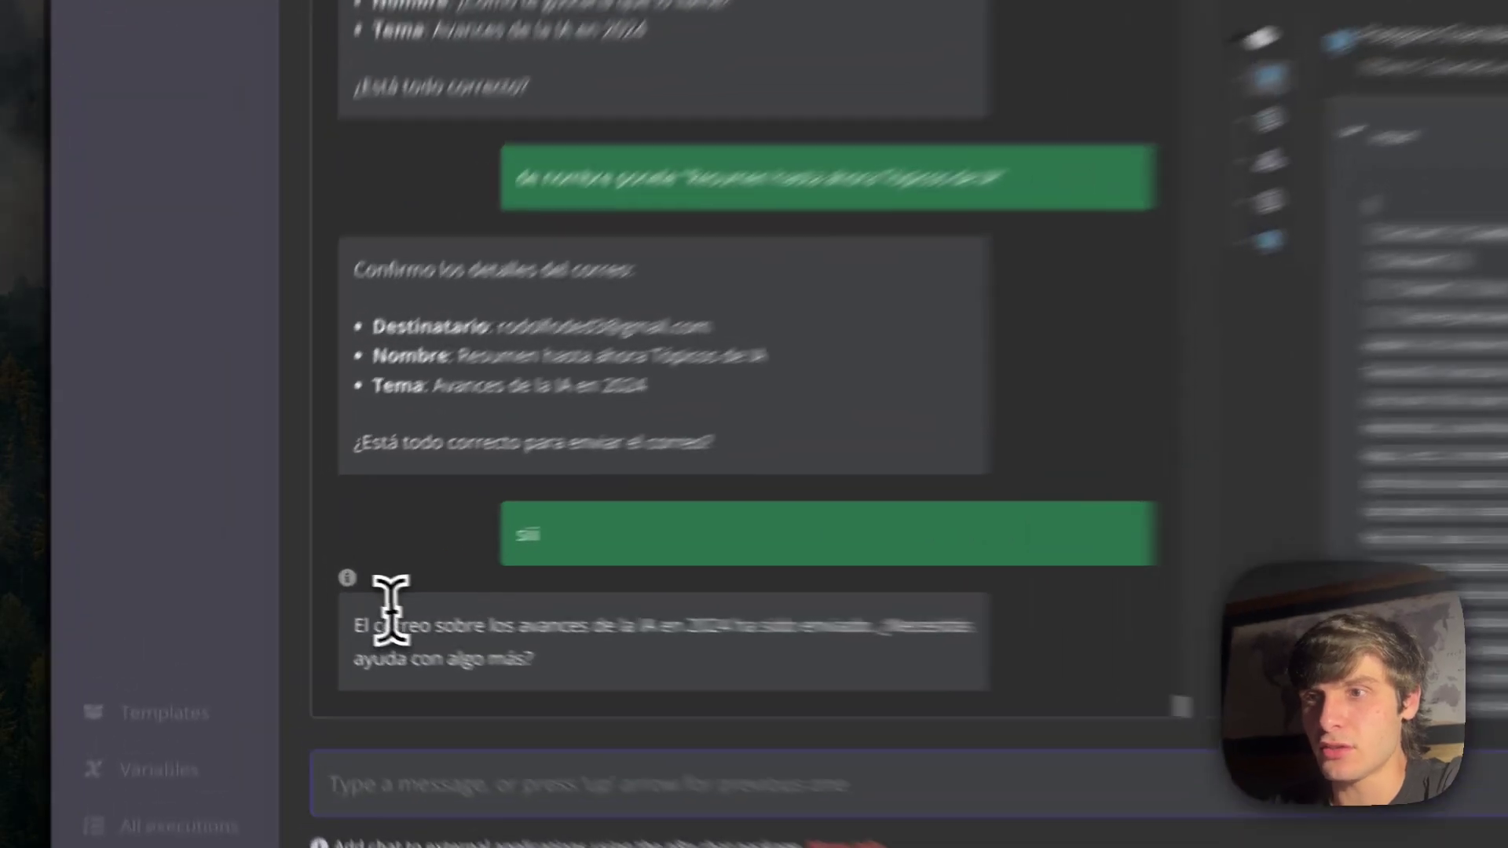
pyautogui.moveTo(280, 598); pyautogui.dragTo(493, 599)
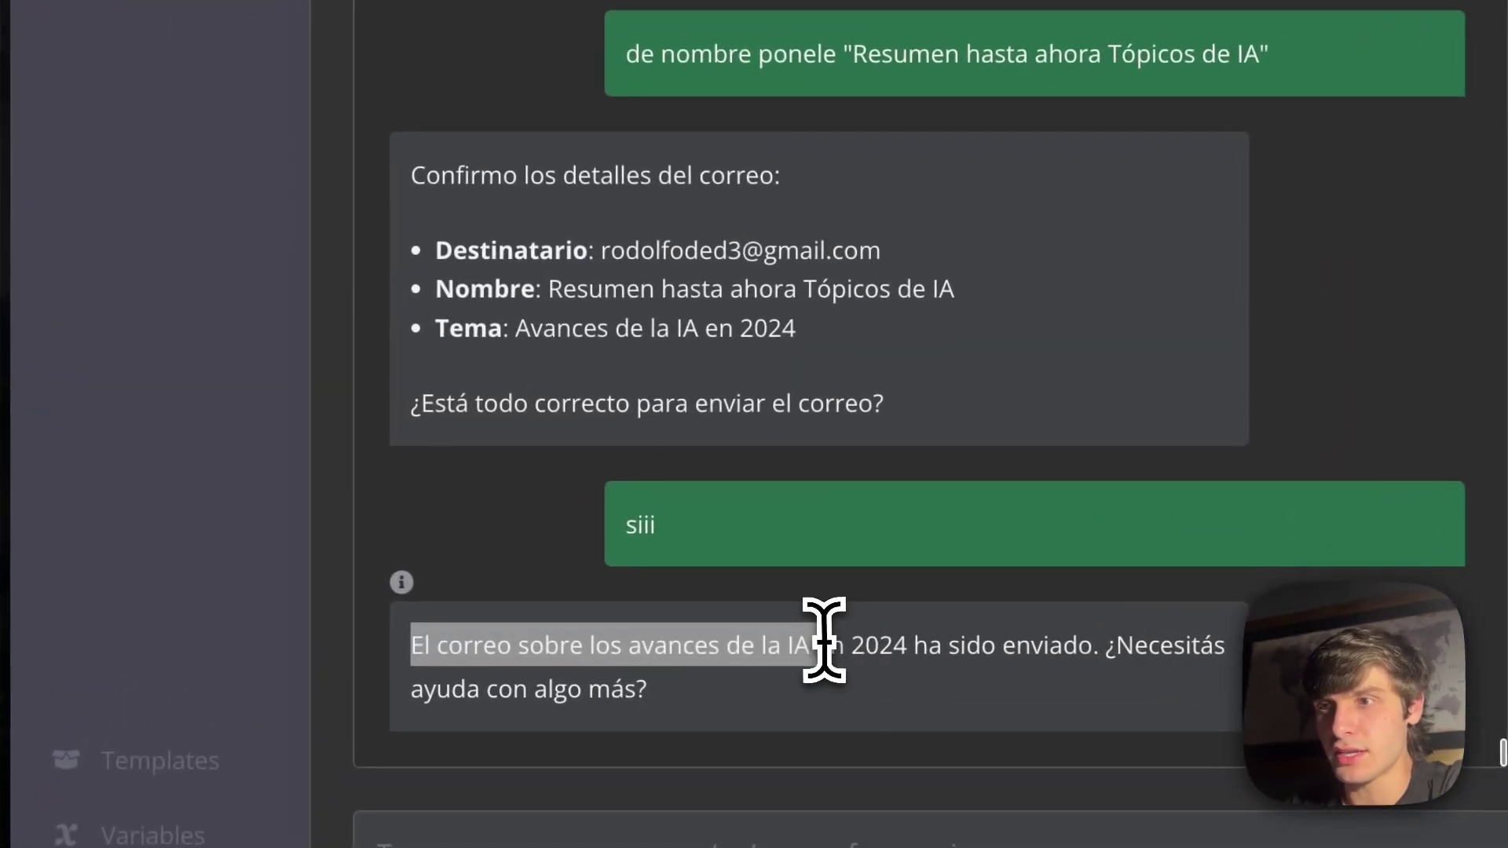
pyautogui.click(906, 645)
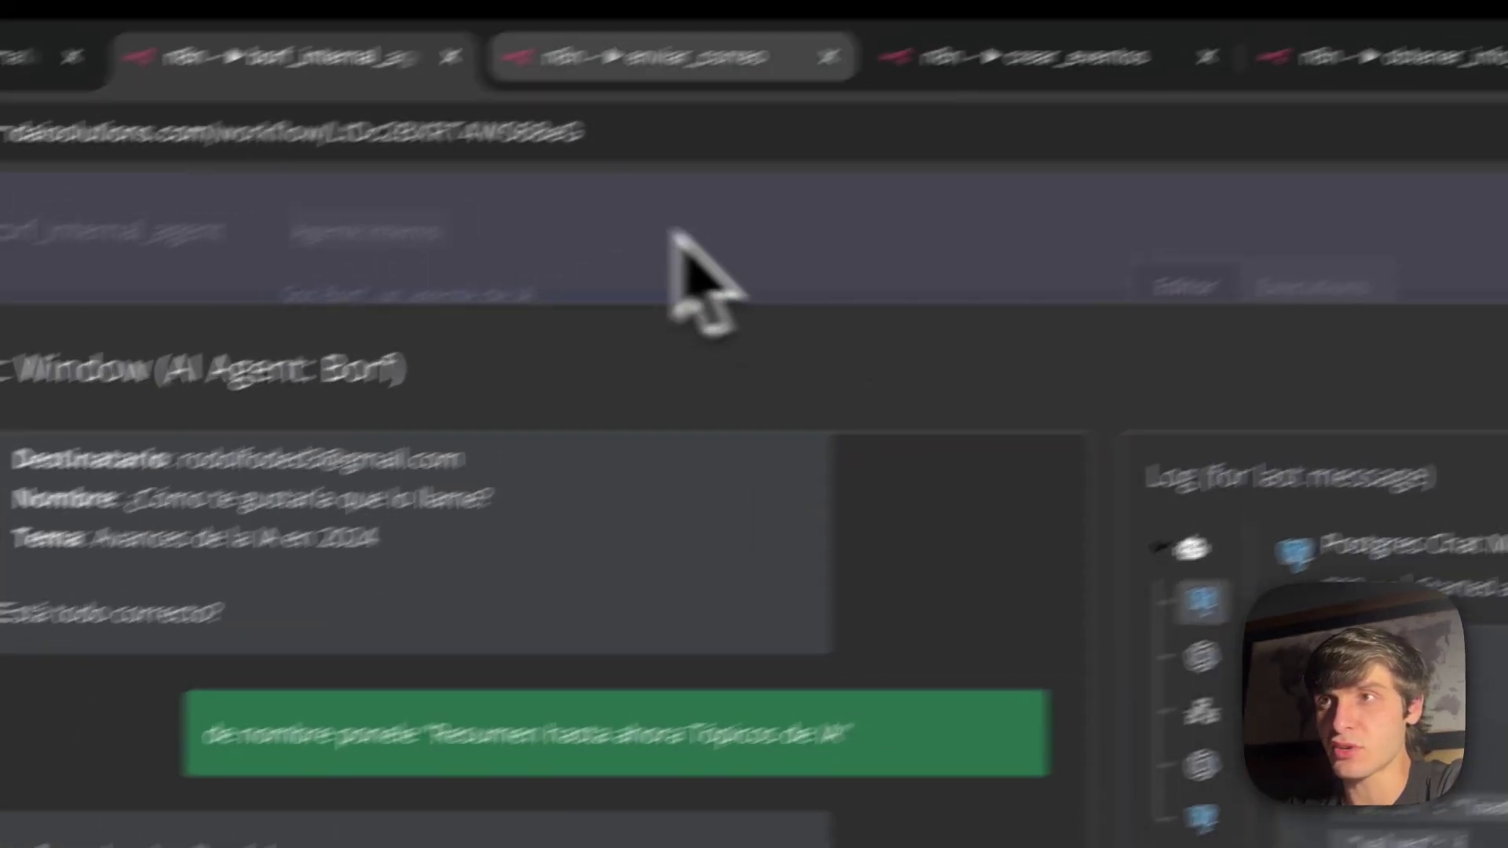
pyautogui.click(503, 112)
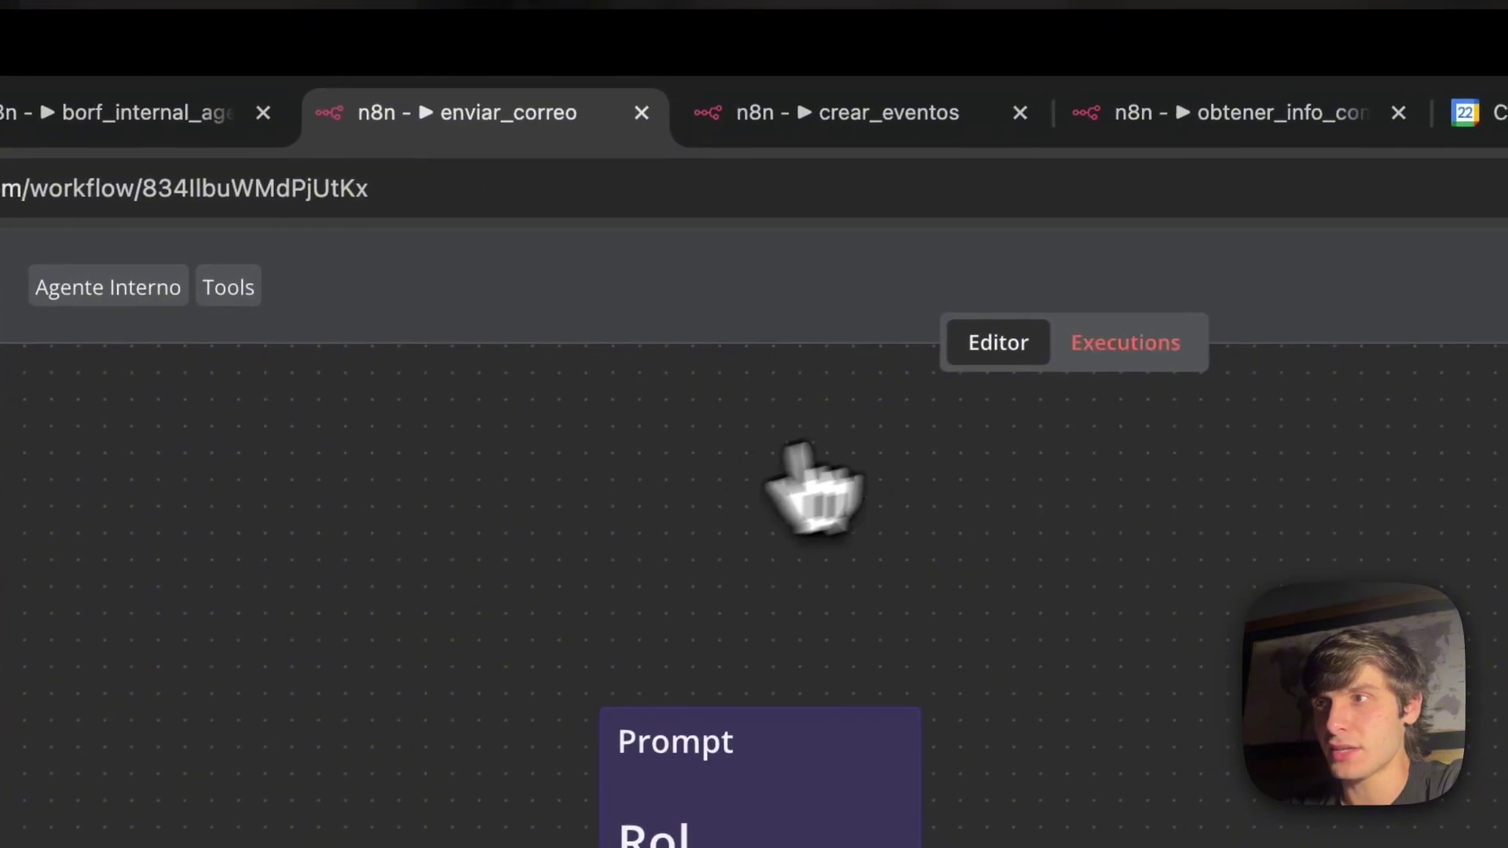
# Inspect the AI Email Writer output in the latest enviar_correo execution, then go to Gmail
pyautogui.click(1125, 342)
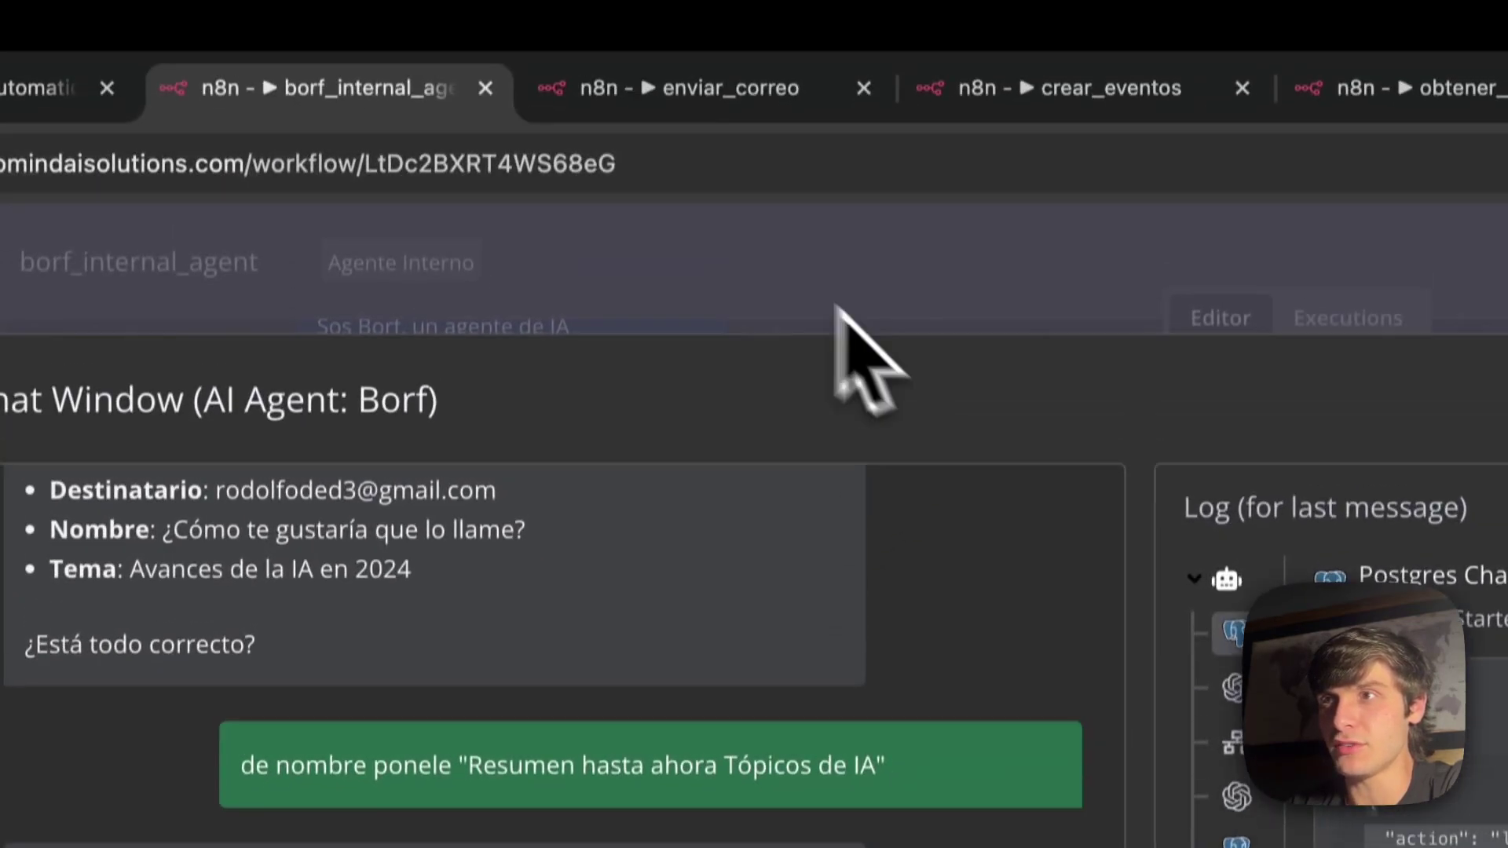
pyautogui.click(691, 87)
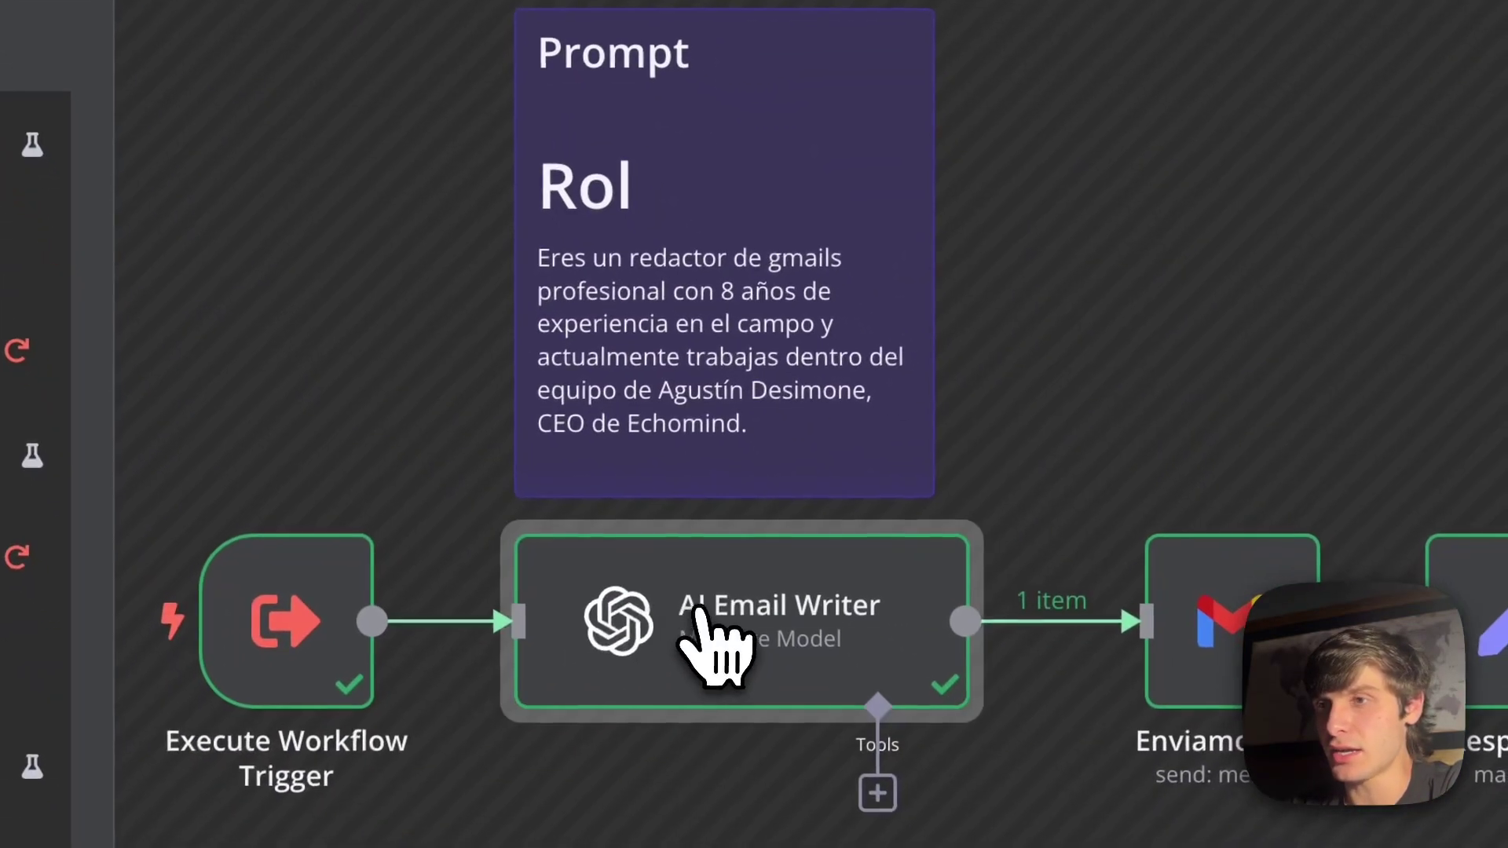
pyautogui.doubleClick(696, 609)
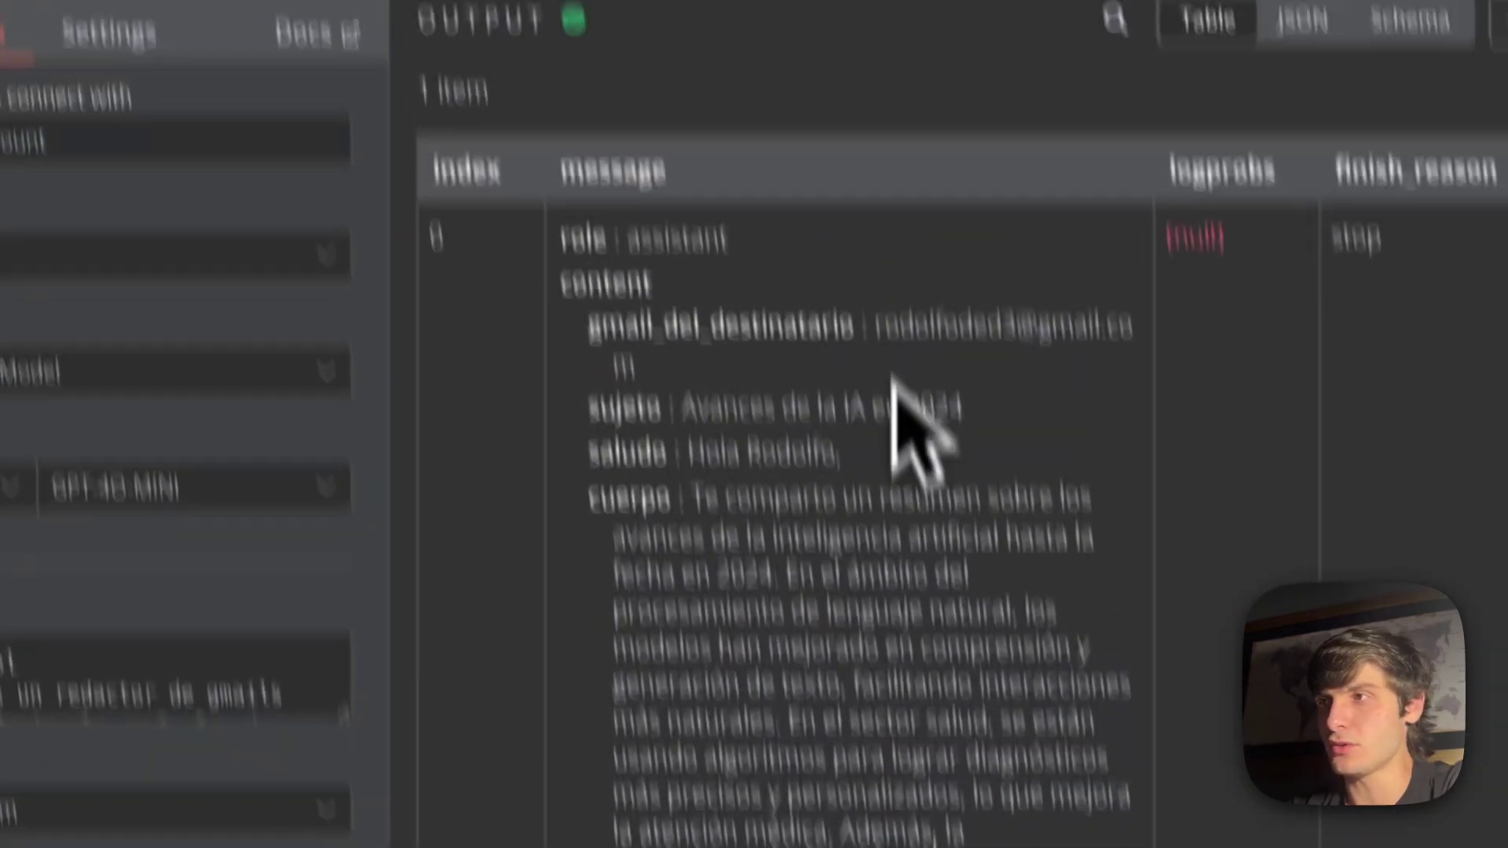
pyautogui.press('Escape')
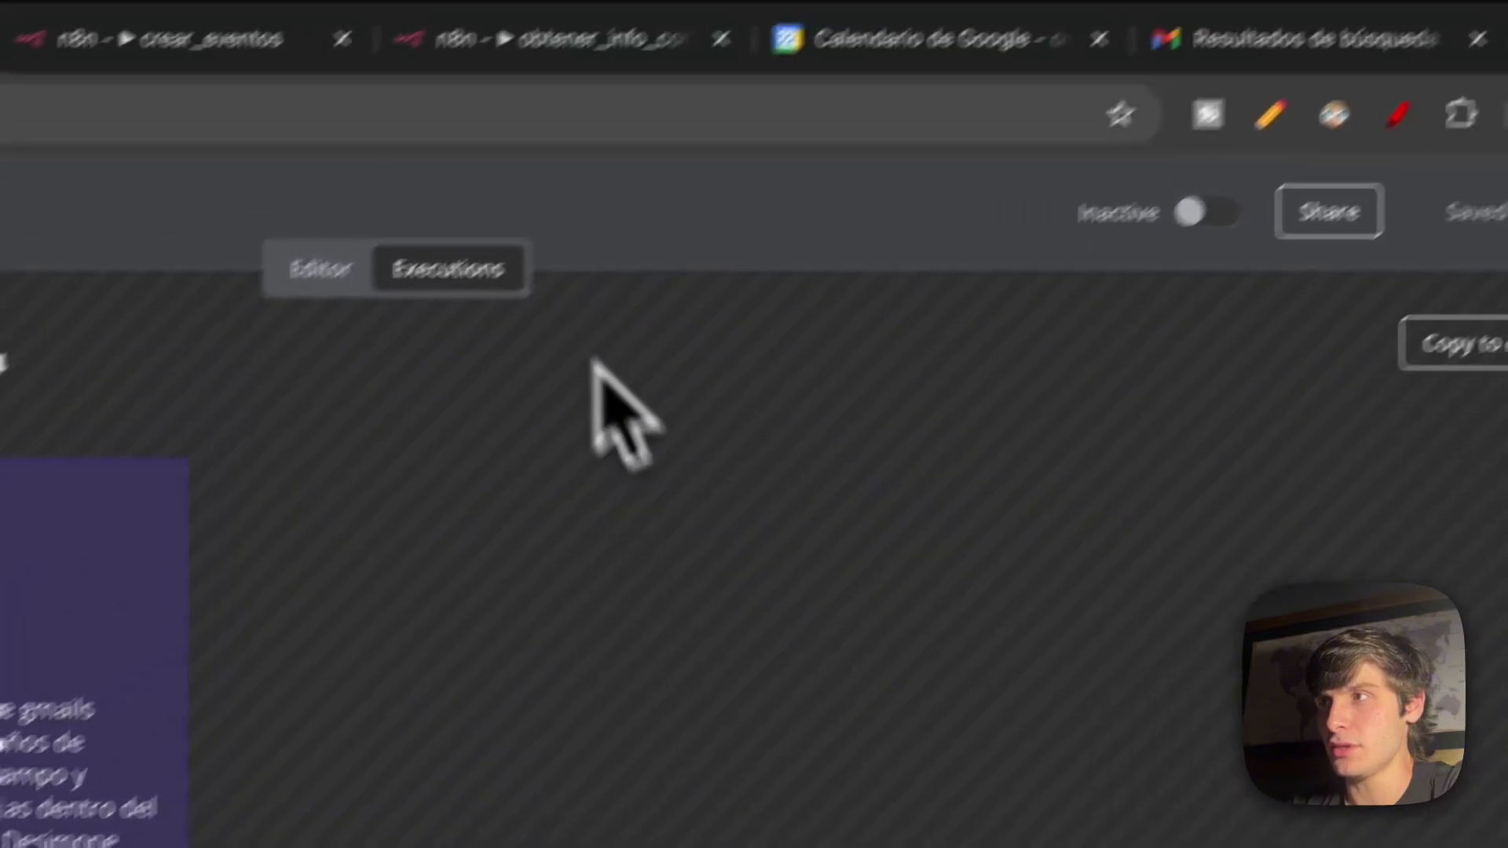
pyautogui.click(1056, 118)
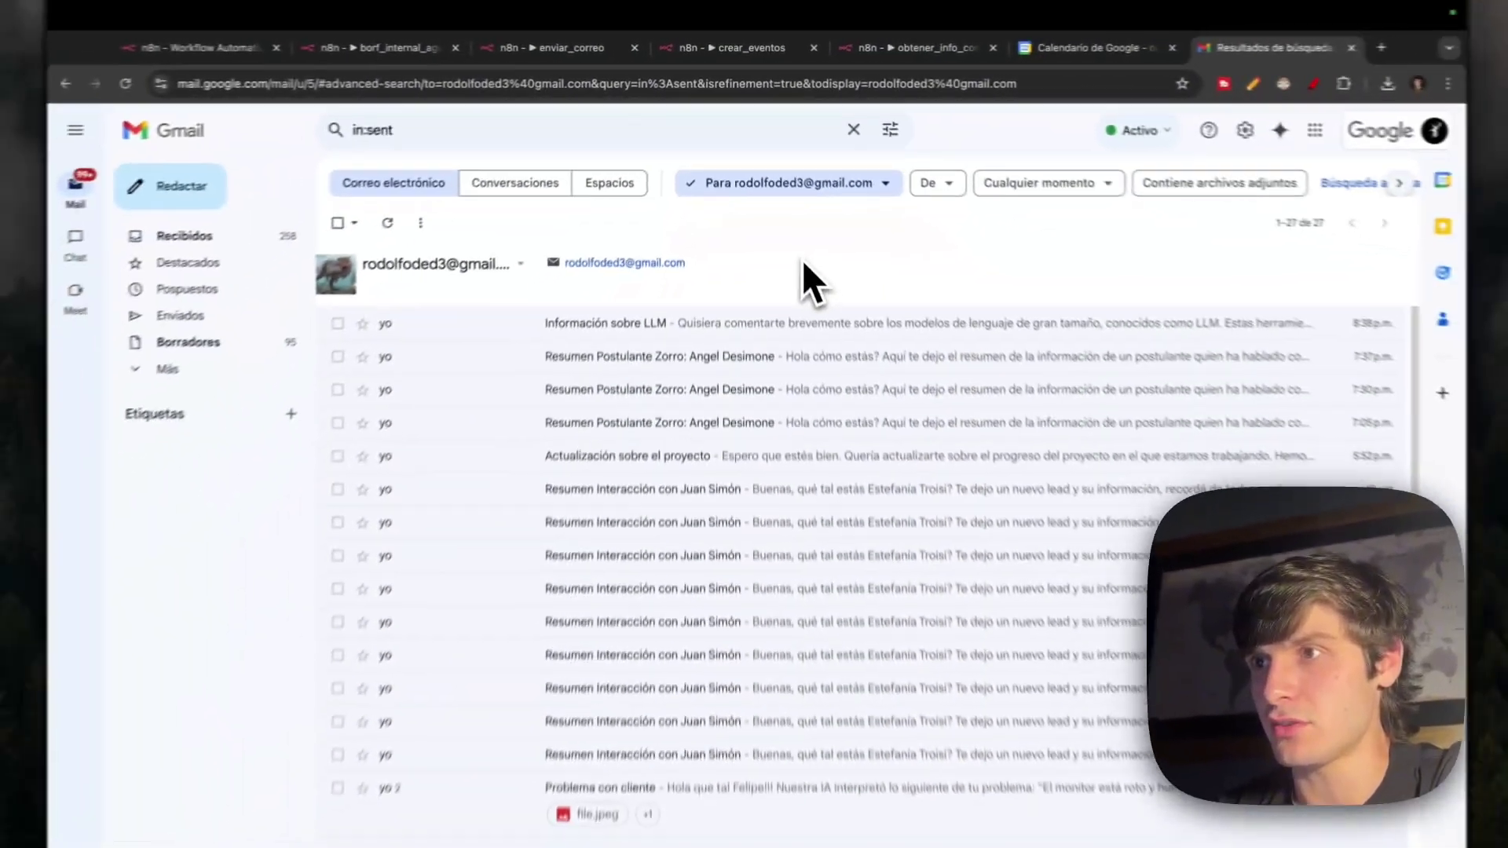
# Reload Gmail and read the newly sent 'Avances de la IA en 2024' email, then return to n8n
pyautogui.hotkey('ctrl', 'r')
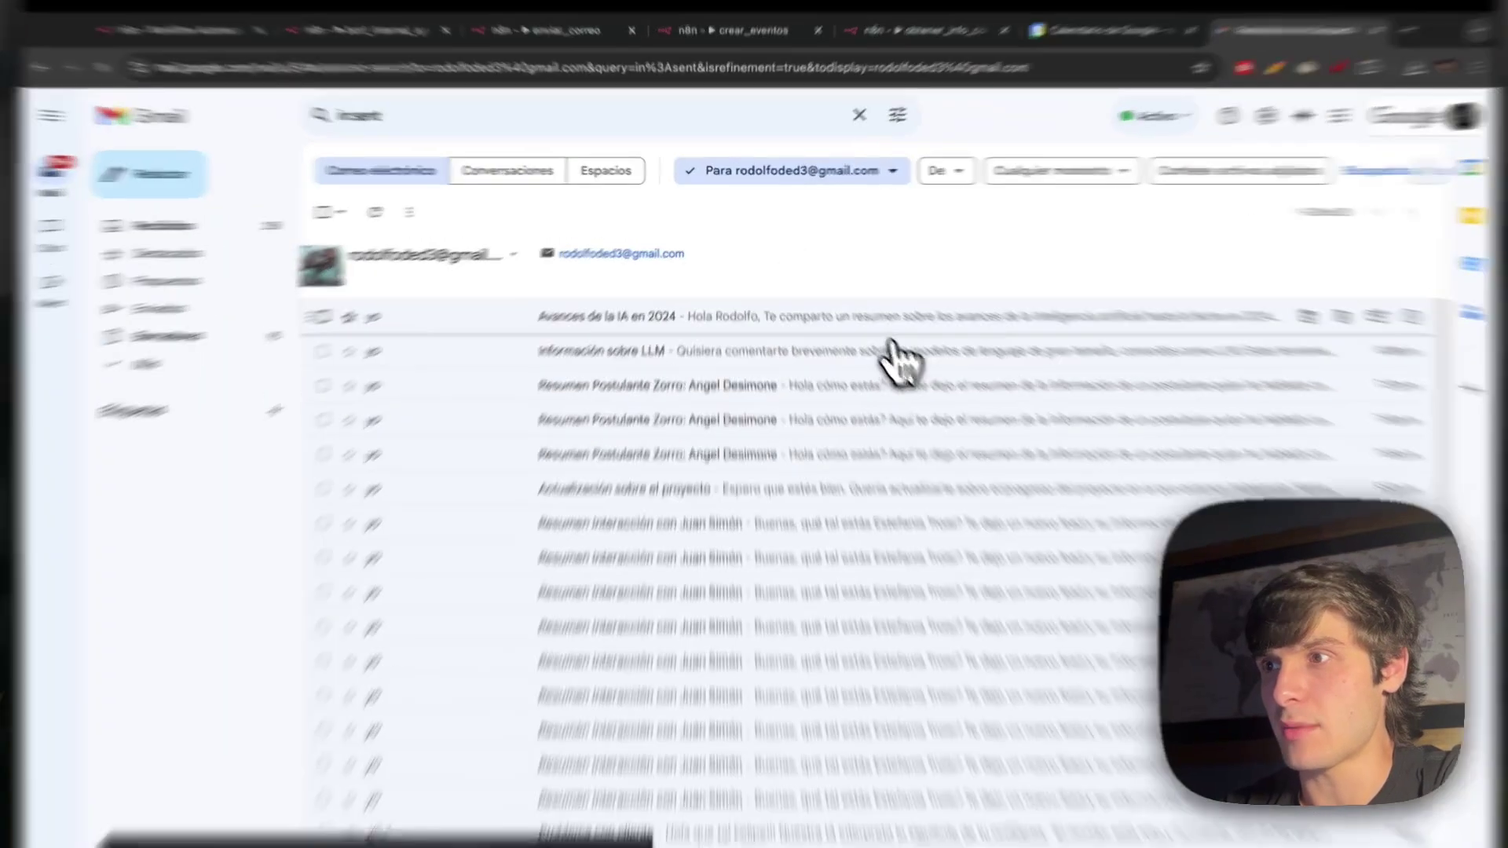
pyautogui.click(782, 301)
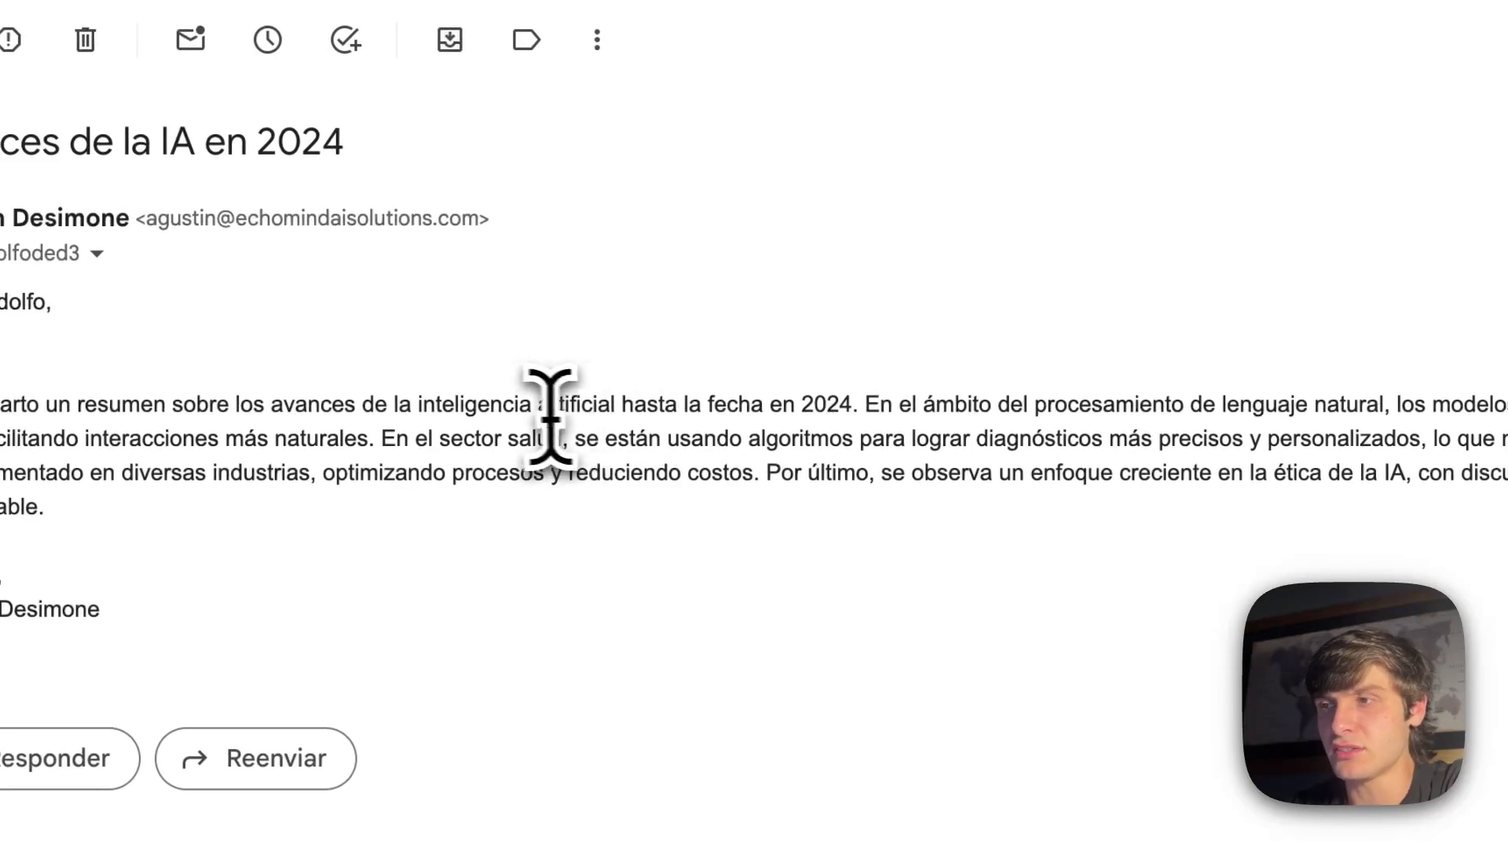
pyautogui.moveTo(550, 442)
pyautogui.mouseDown()
pyautogui.moveTo(428, 408)
pyautogui.moveTo(601, 495)
pyautogui.mouseUp()
pyautogui.click(711, 440)
pyautogui.click(603, 496)
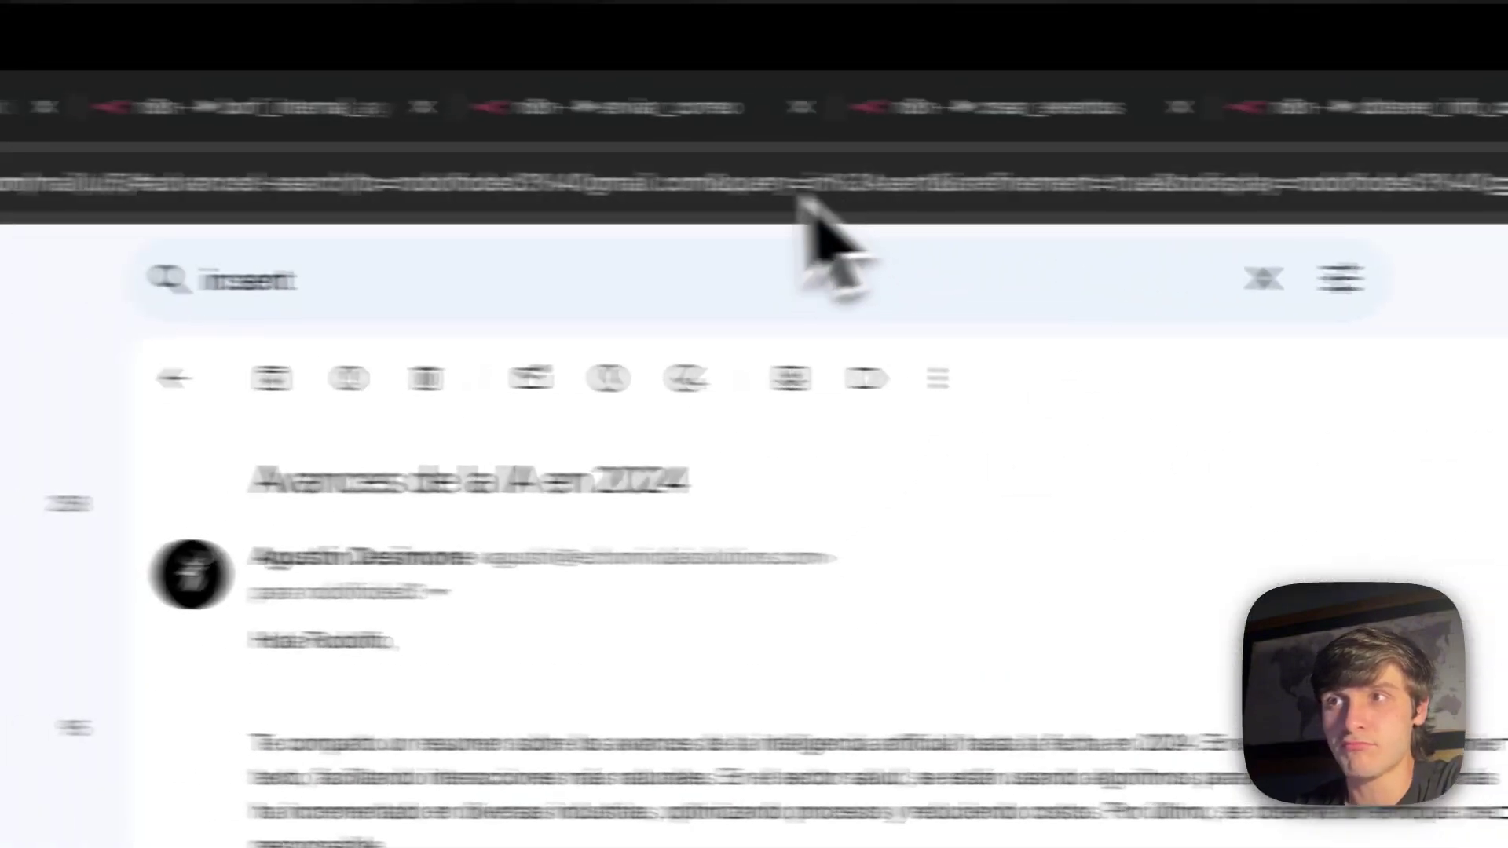
pyautogui.click(845, 118)
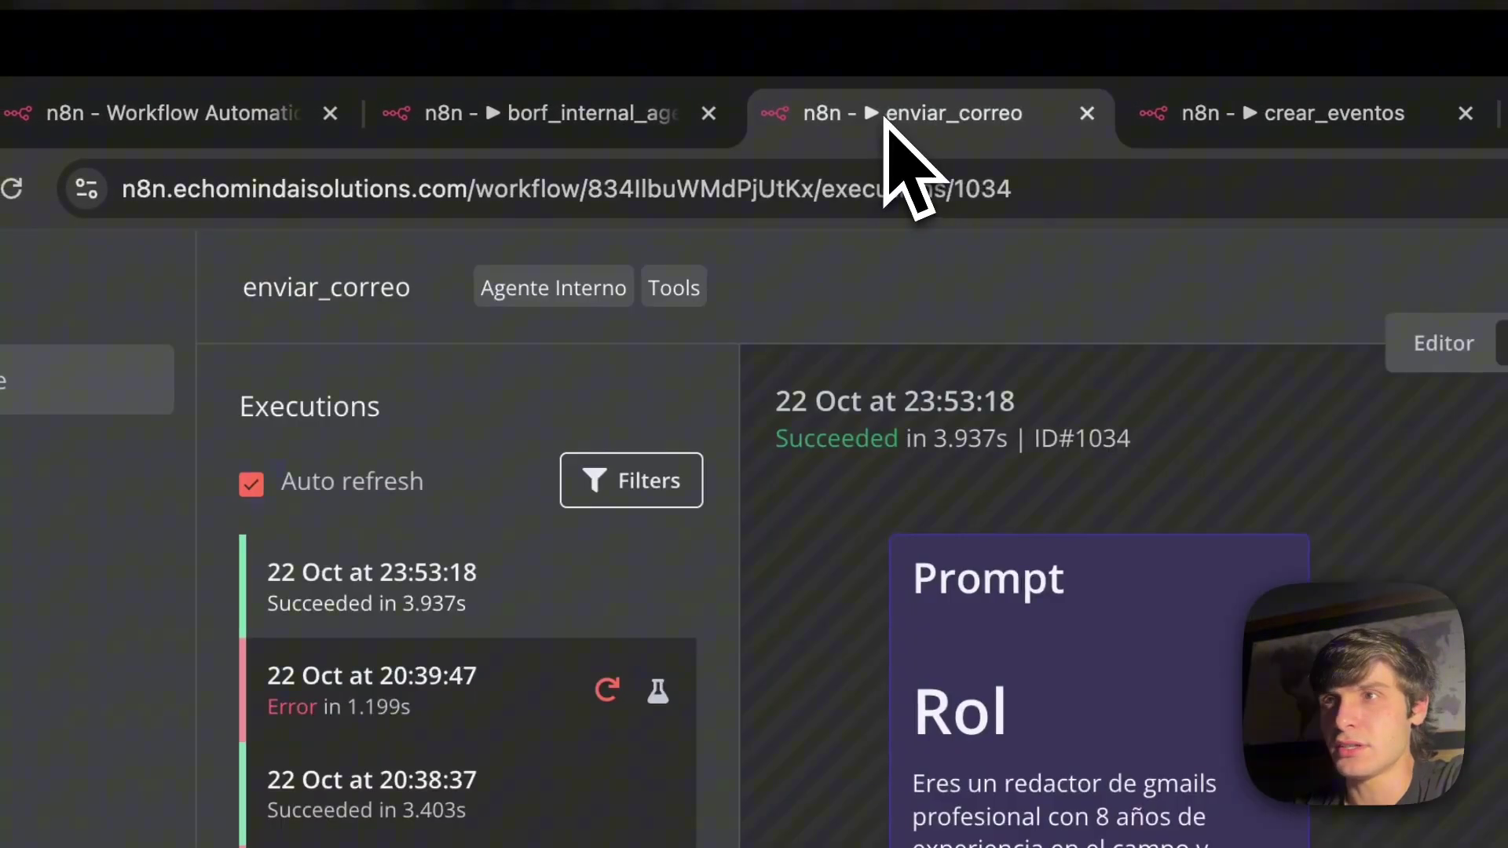
# Return to borf_internal_agent, close the chat and look over the agent's memory, model and tools
pyautogui.click(676, 118)
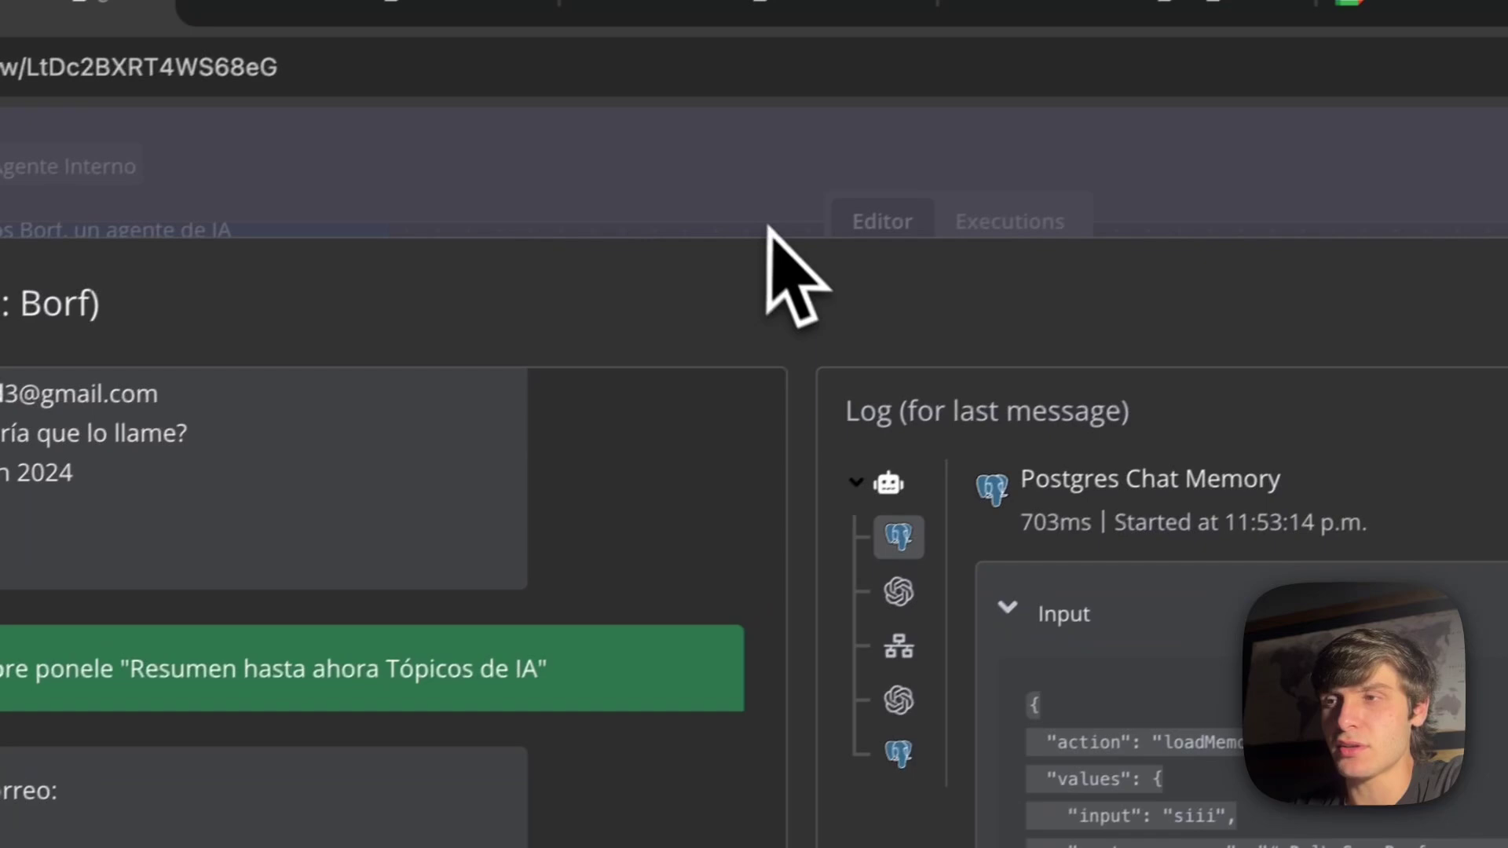
pyautogui.click(767, 235)
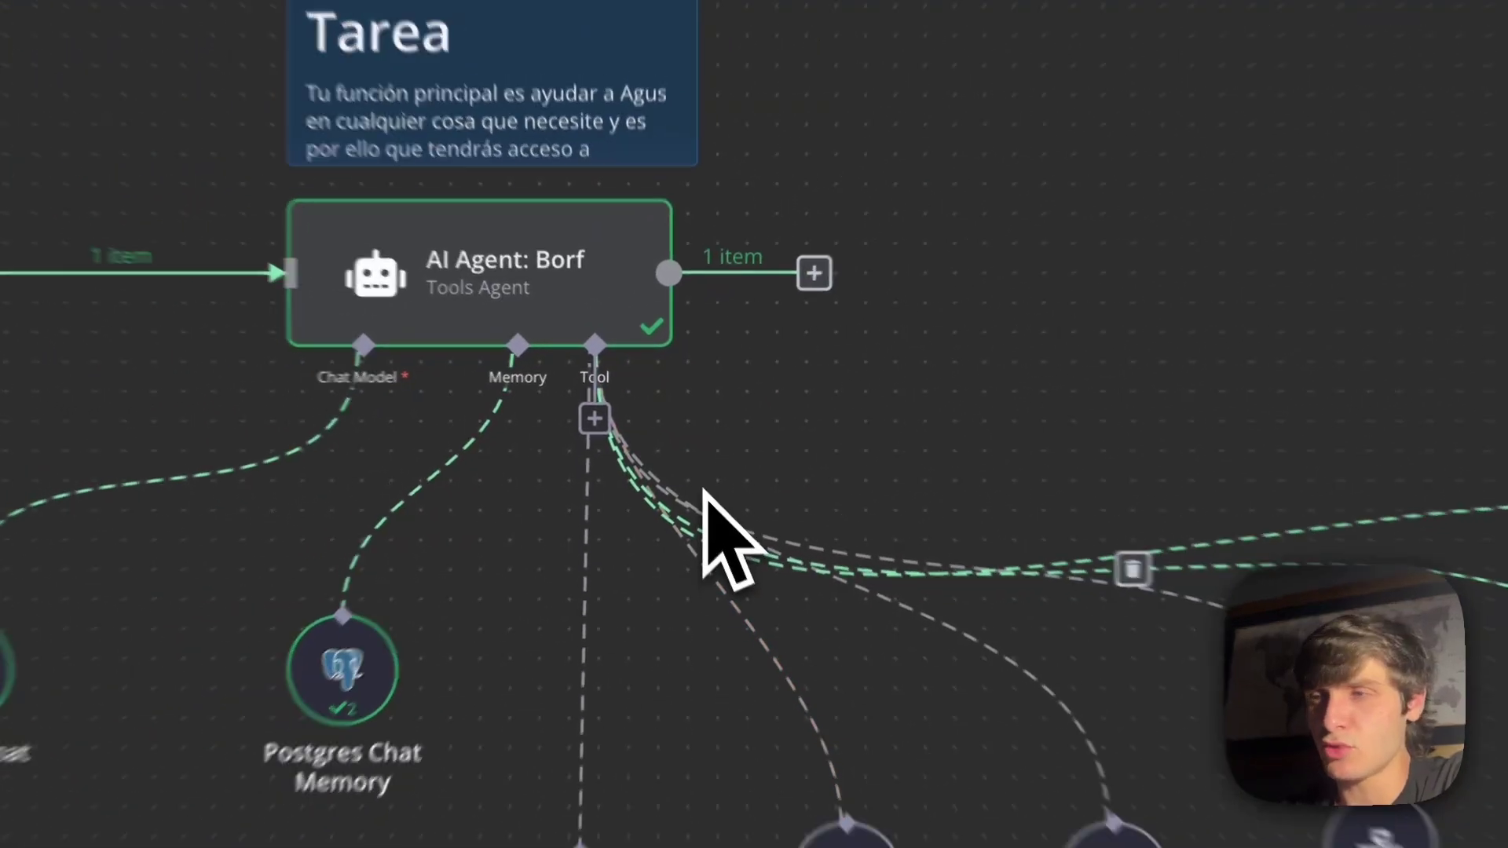
pyautogui.scroll(-2, 853, 760)
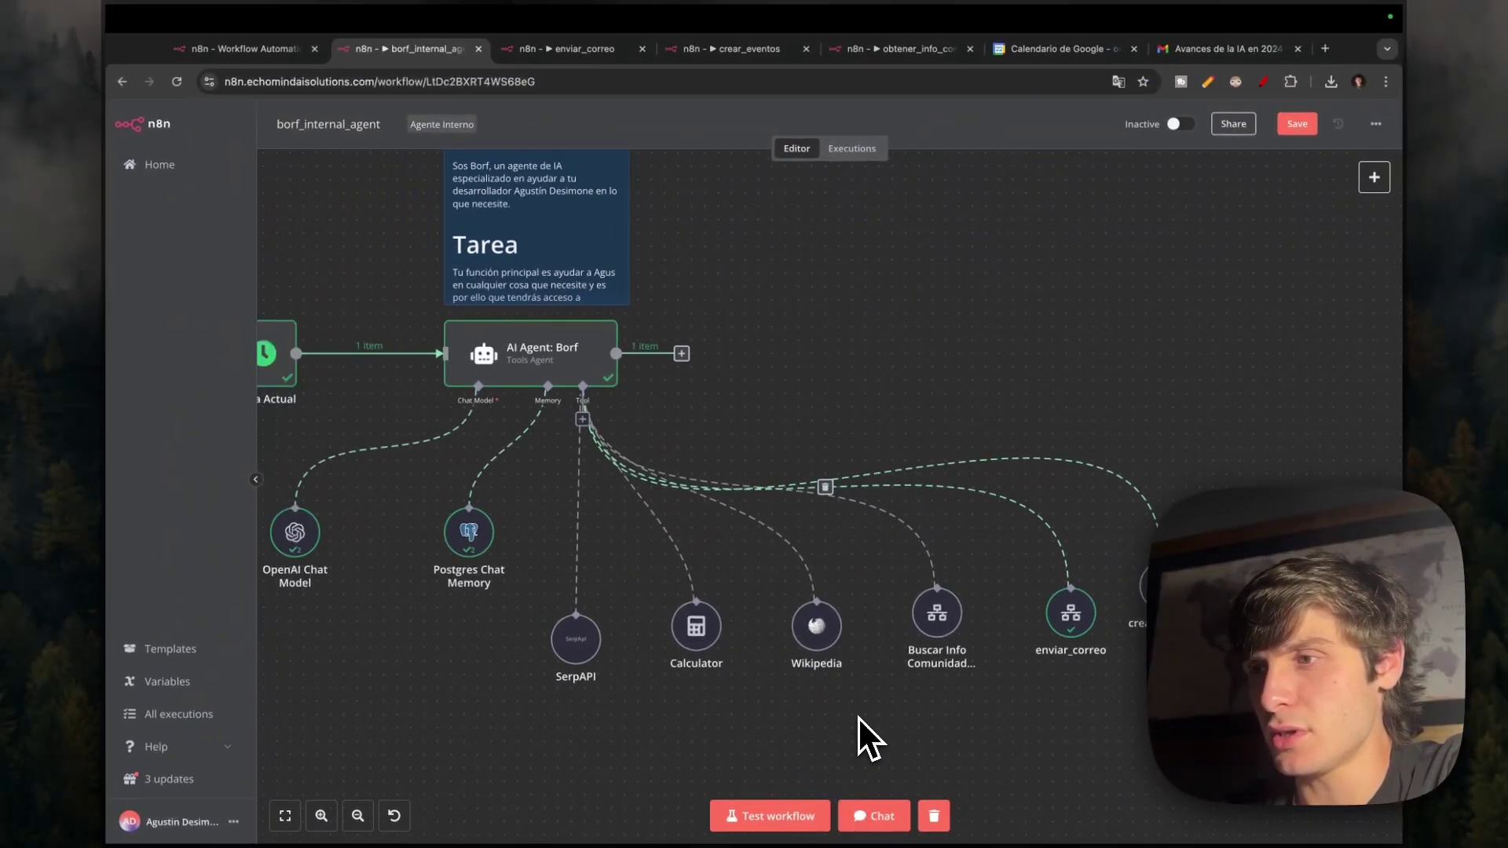
pyautogui.scroll(-2, 859, 712)
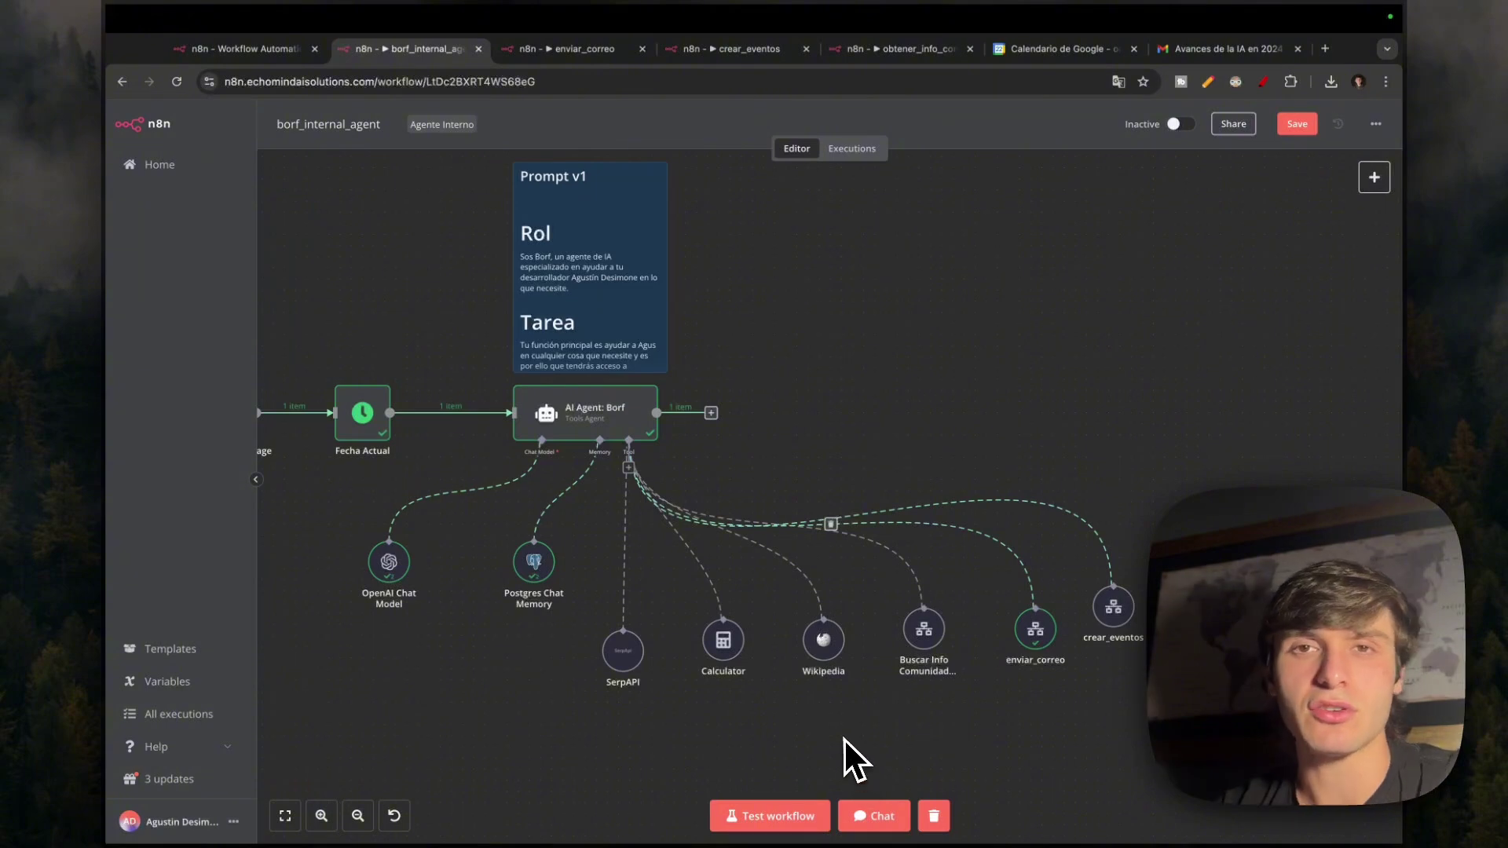
pyautogui.scroll(2, 837, 725)
pyautogui.hscroll(1, 855, 733)
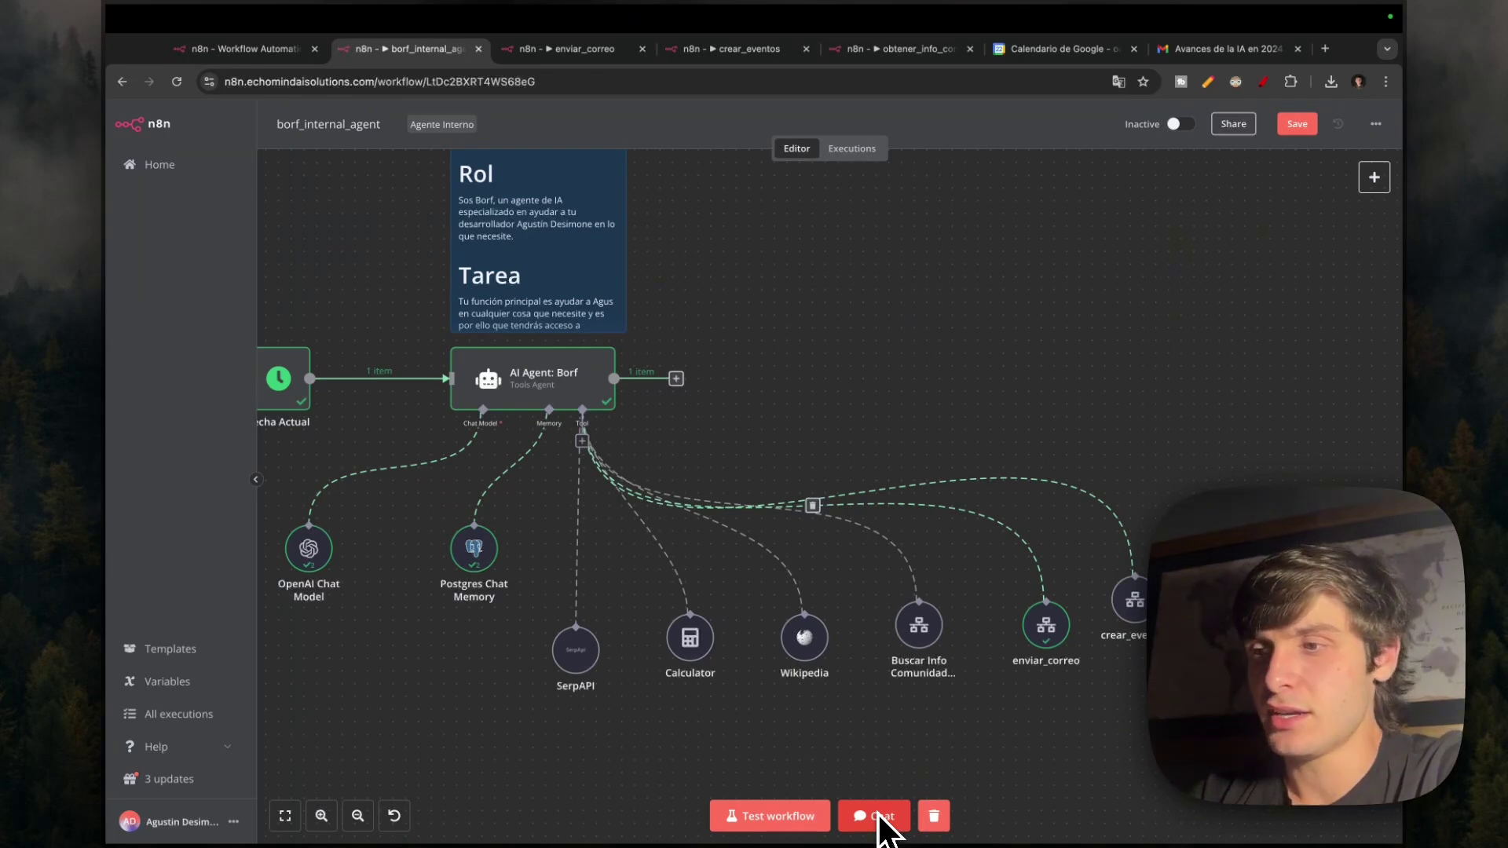
pyautogui.hscroll(5, 929, 664)
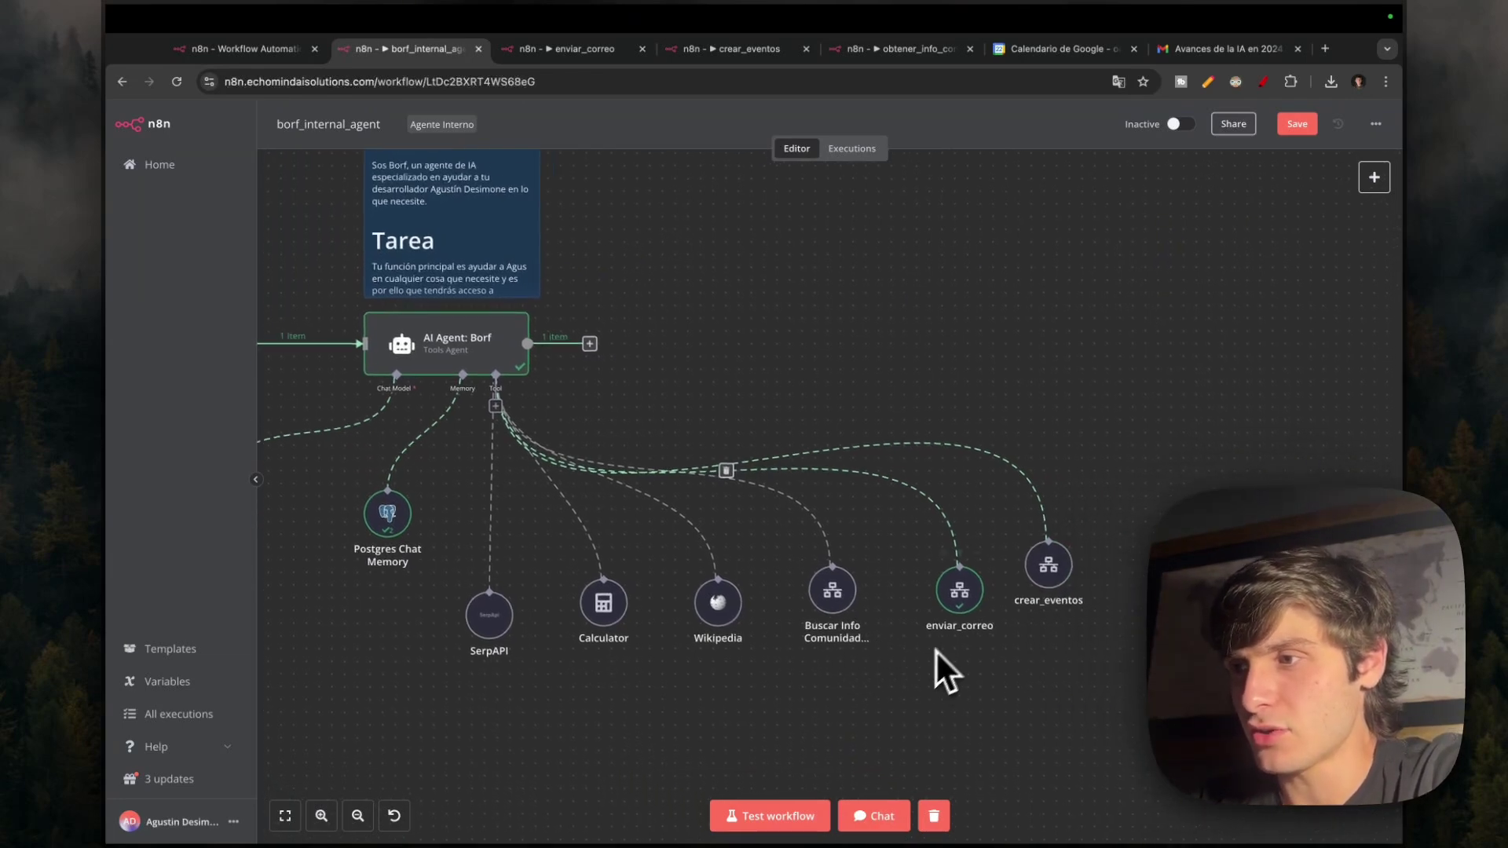
pyautogui.hscroll(-2, 1009, 614)
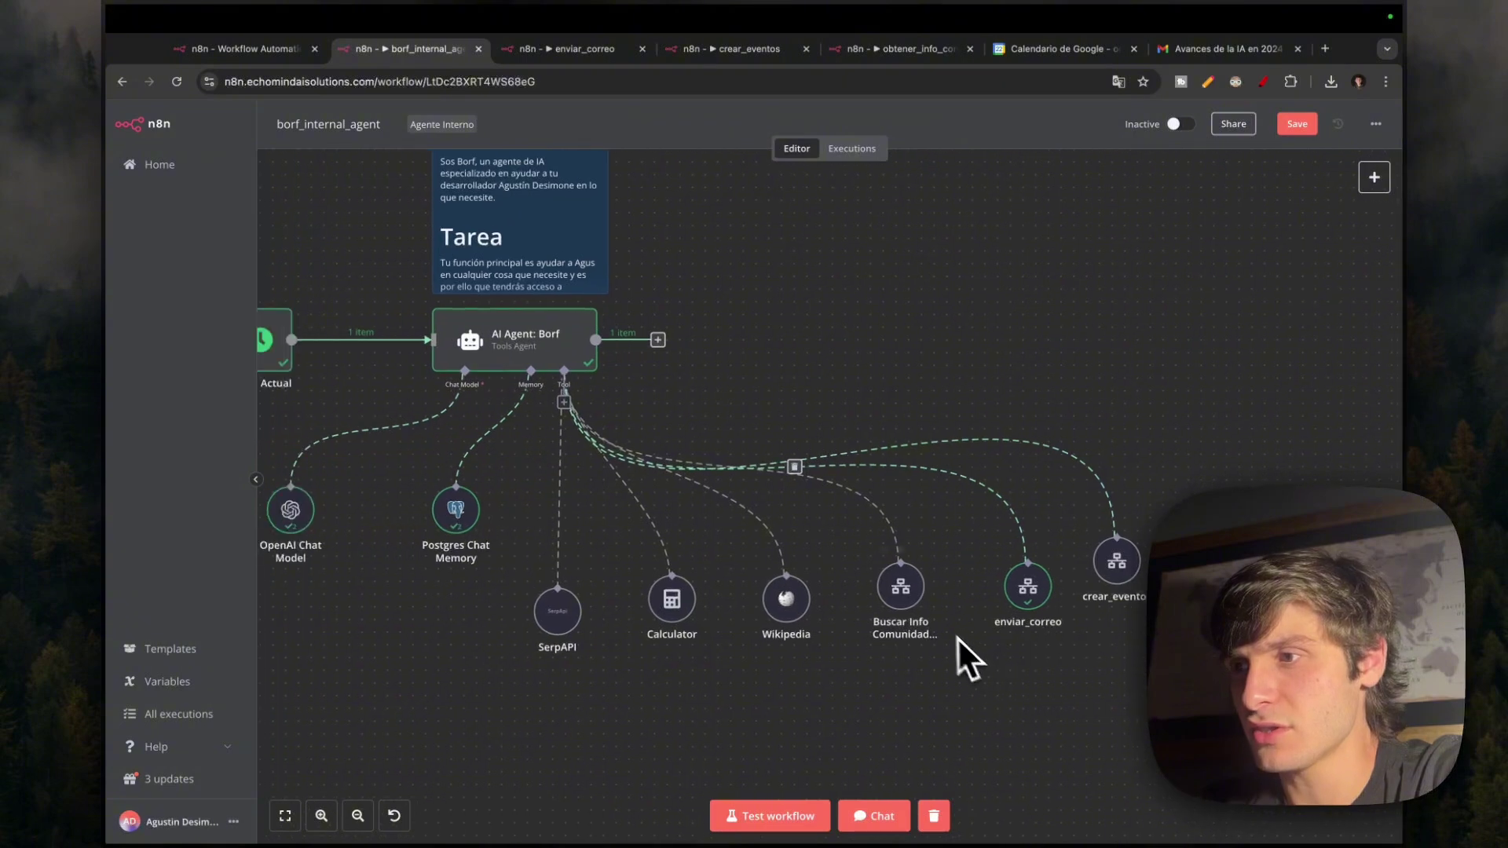
pyautogui.hscroll(-2, 880, 629)
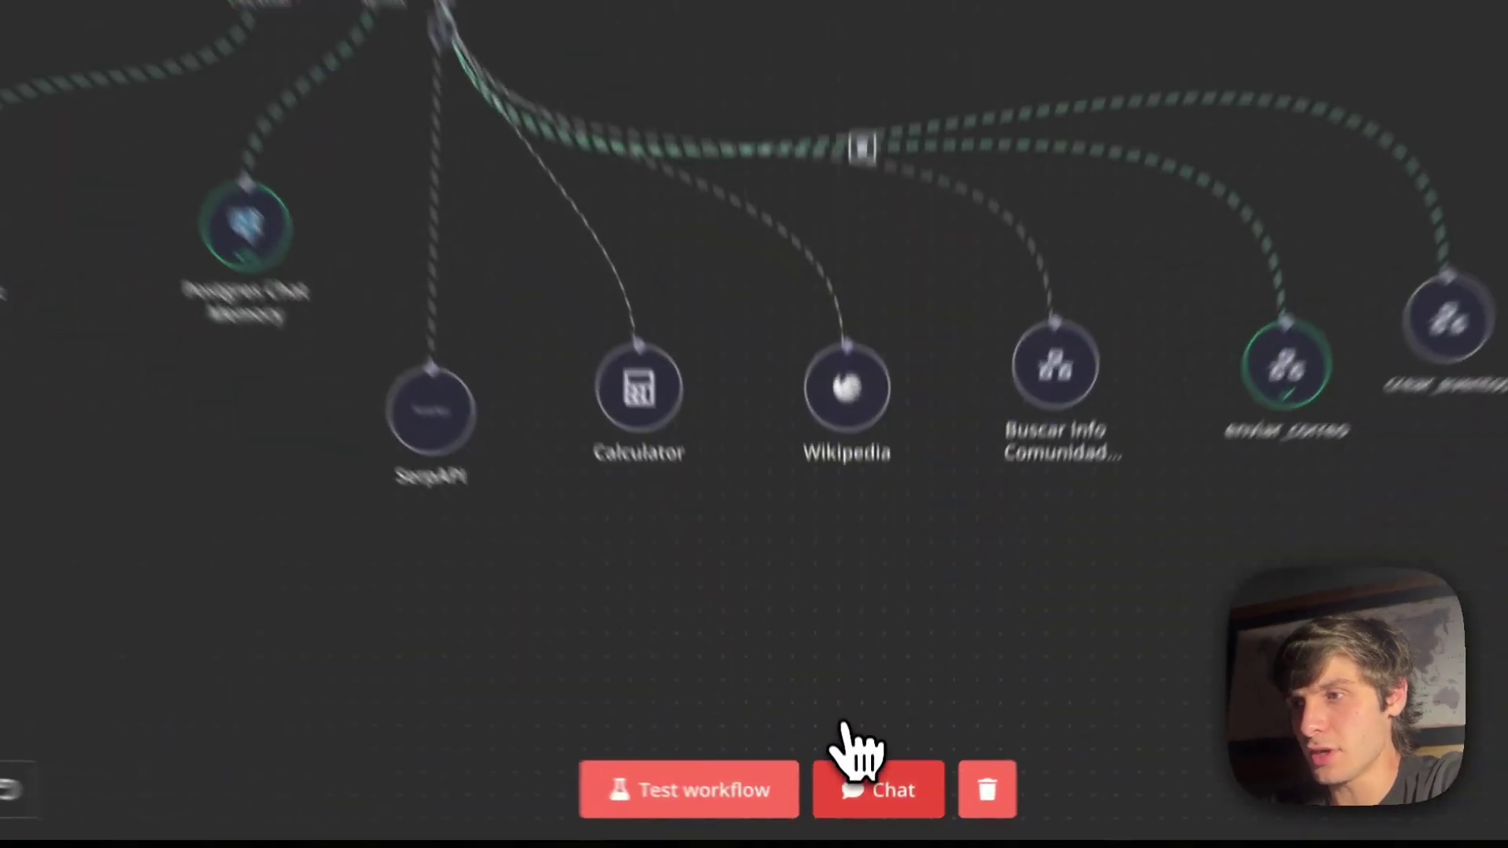
# Ask the agent in the test chat for the Wikipedia definition of LLM
pyautogui.click(809, 746)
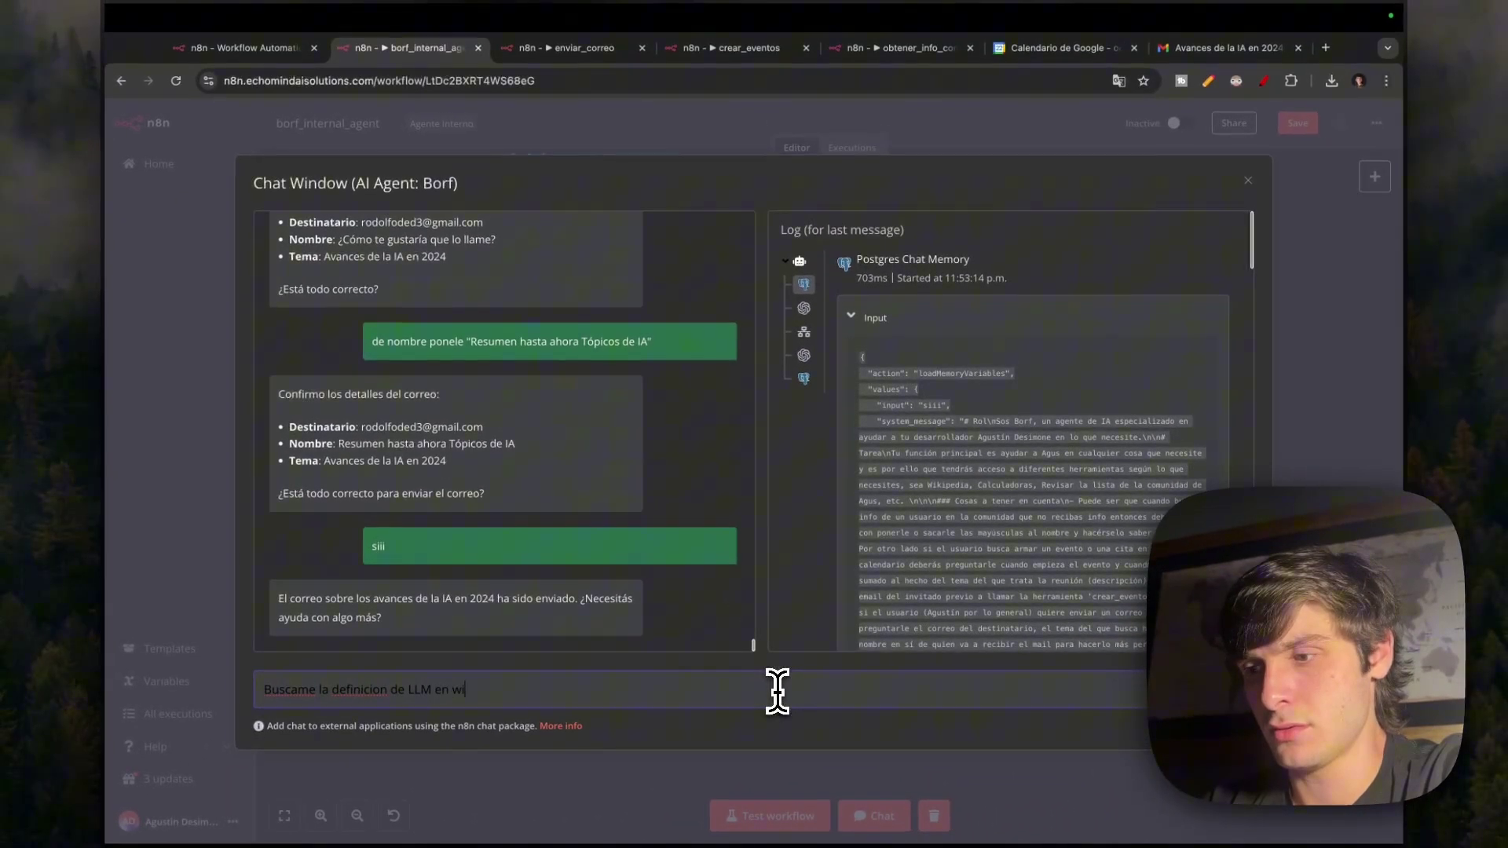
pyautogui.write('Buscame la definicion de LLM en wikipedia')
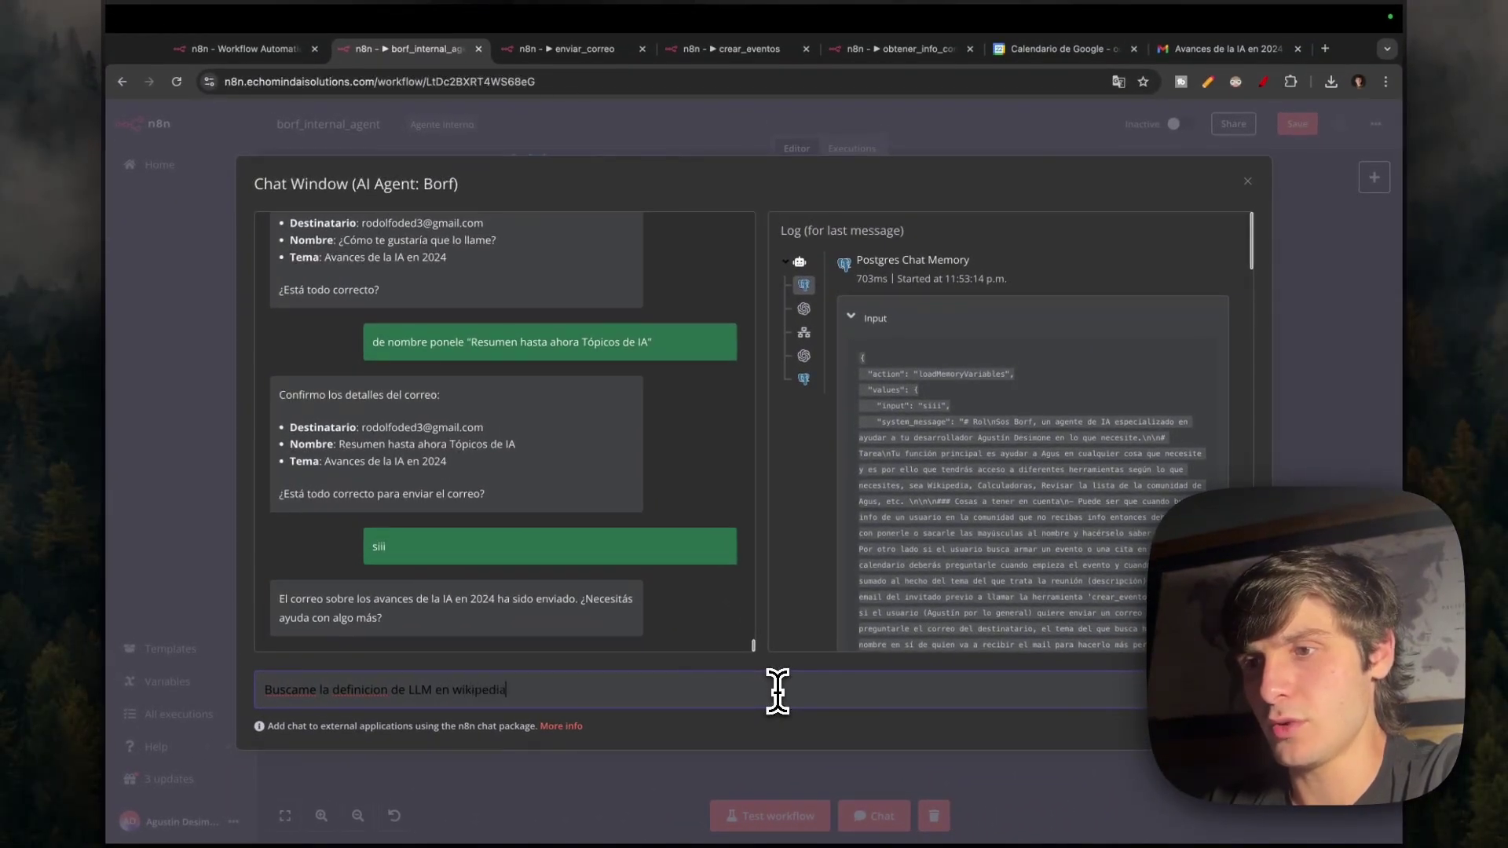
pyautogui.press('Return')
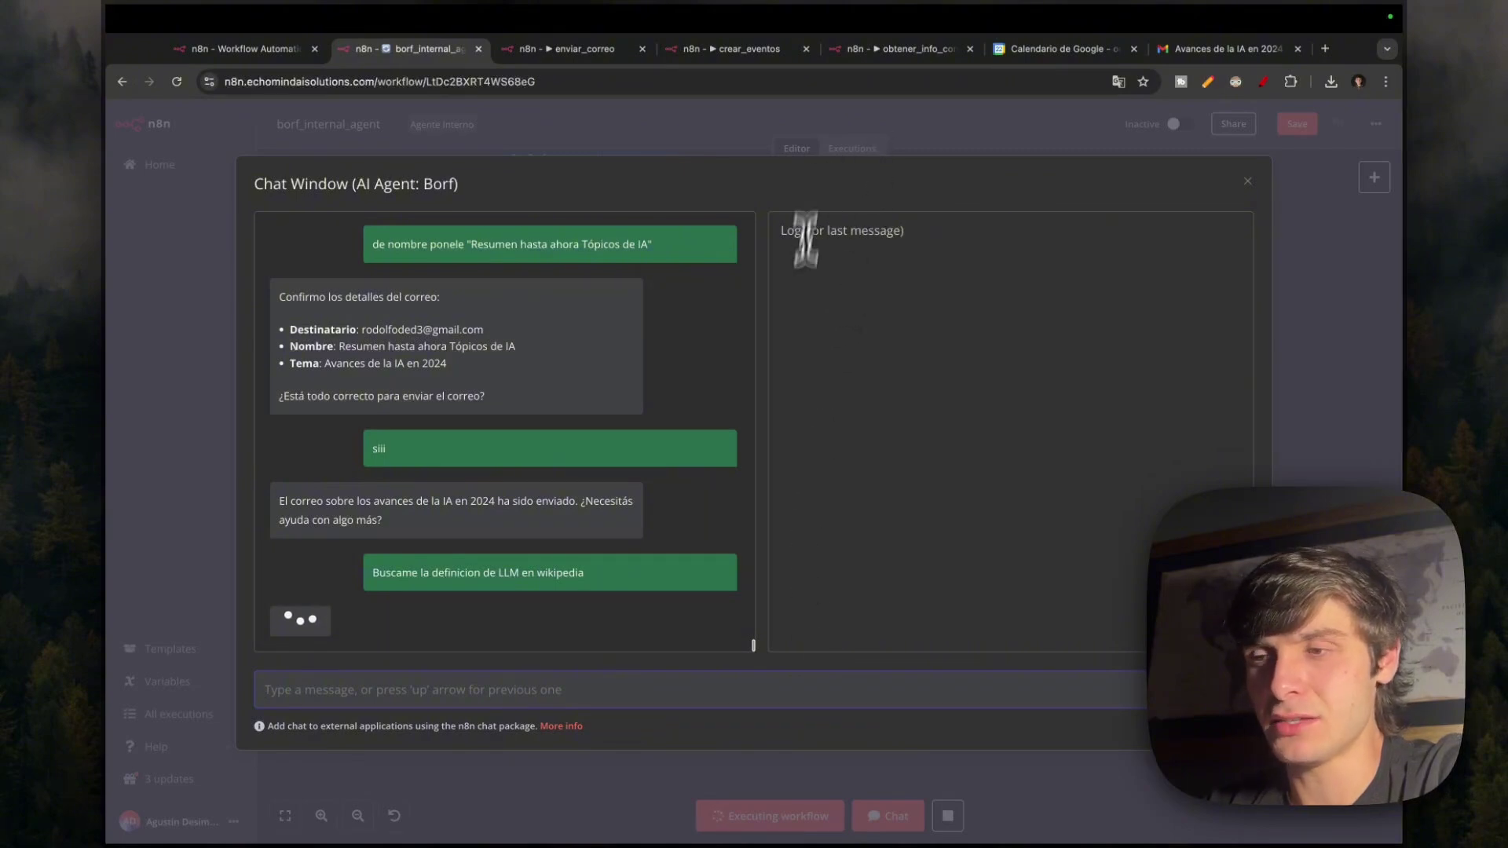
# Go through the Large Language Model answer highlighting its parts, then close the chat
pyautogui.moveTo(463, 535); pyautogui.dragTo(381, 534)
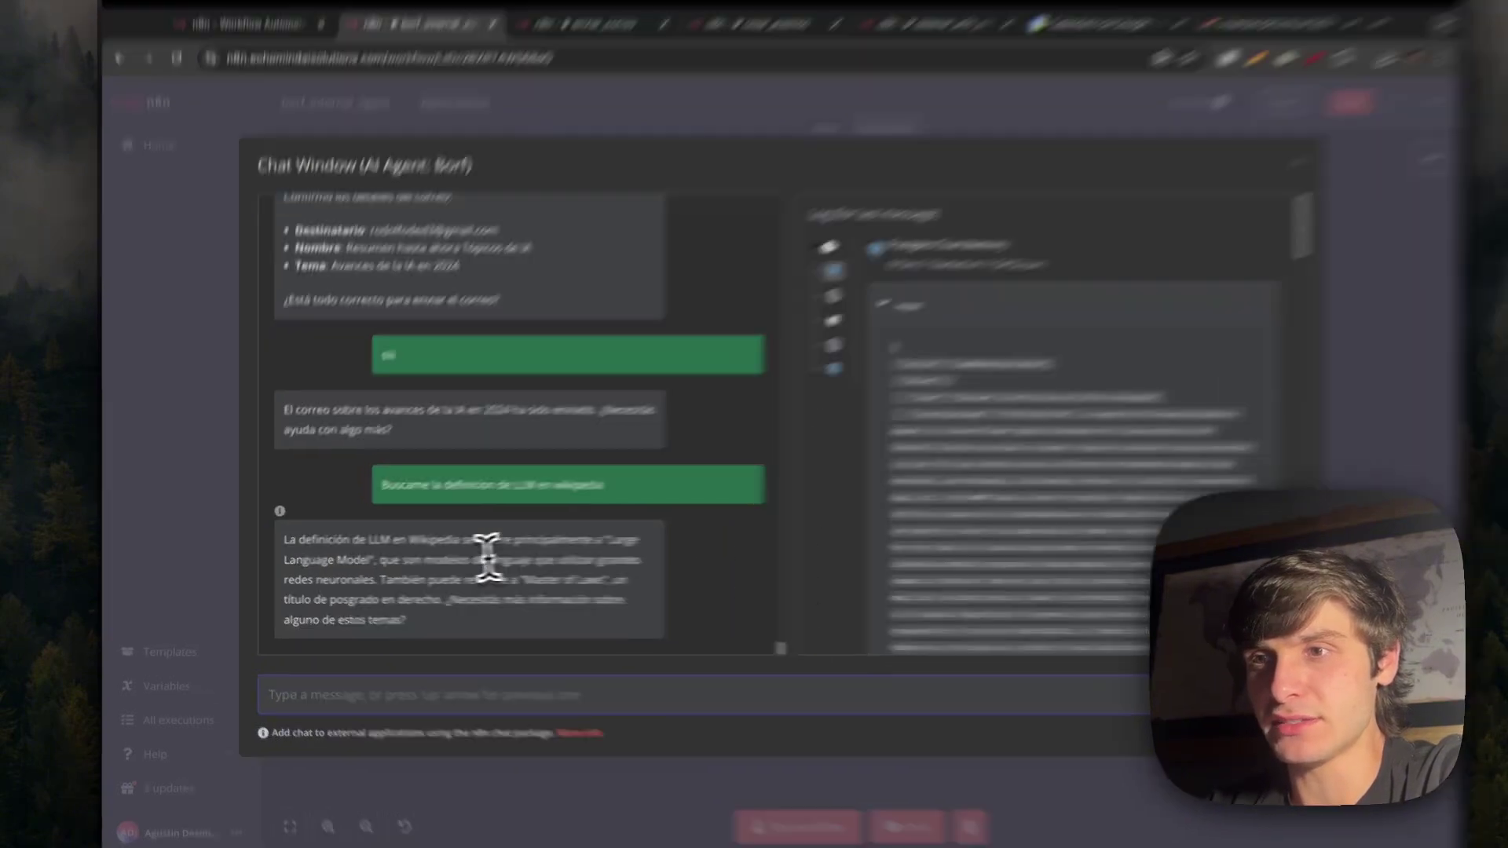
pyautogui.moveTo(903, 481); pyautogui.dragTo(634, 532)
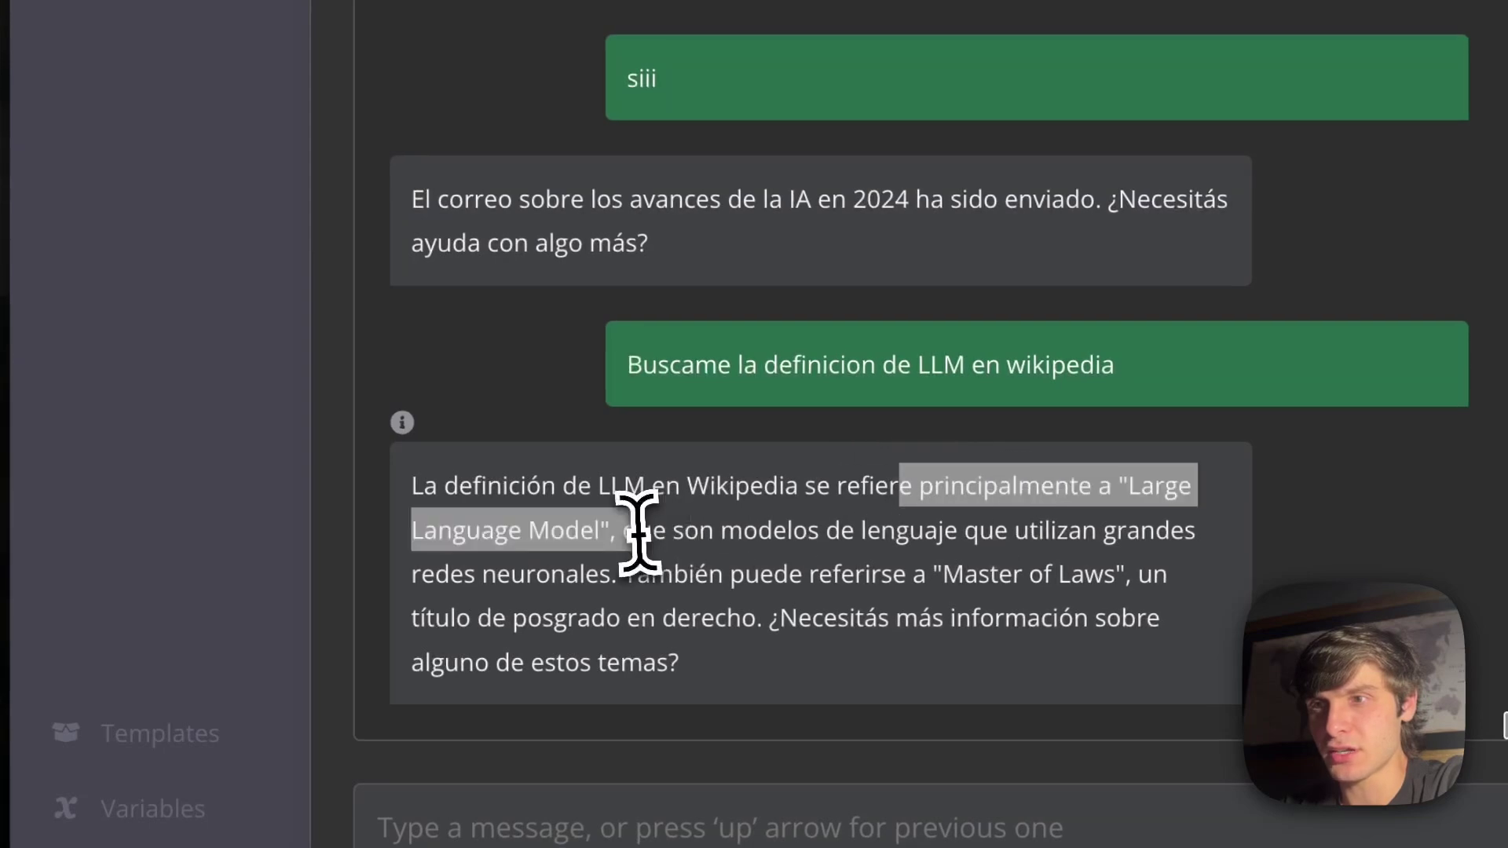
pyautogui.click(636, 532)
pyautogui.moveTo(754, 532); pyautogui.dragTo(627, 563)
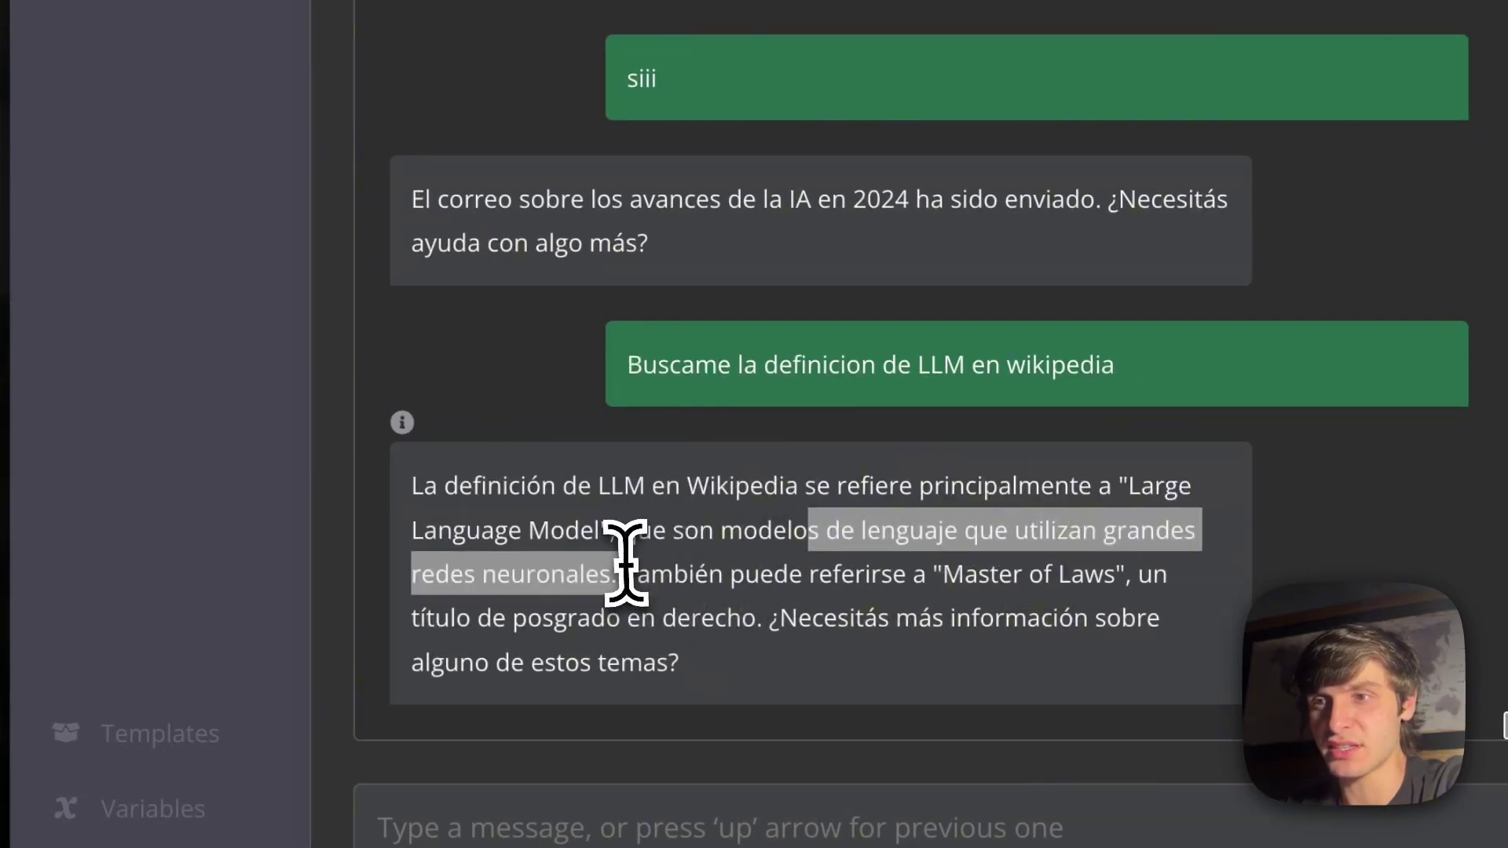
pyautogui.click(626, 563)
pyautogui.click(735, 628)
pyautogui.moveTo(431, 557)
pyautogui.mouseDown()
pyautogui.moveTo(735, 628)
pyautogui.moveTo(899, 633)
pyautogui.mouseUp()
pyautogui.click(868, 633)
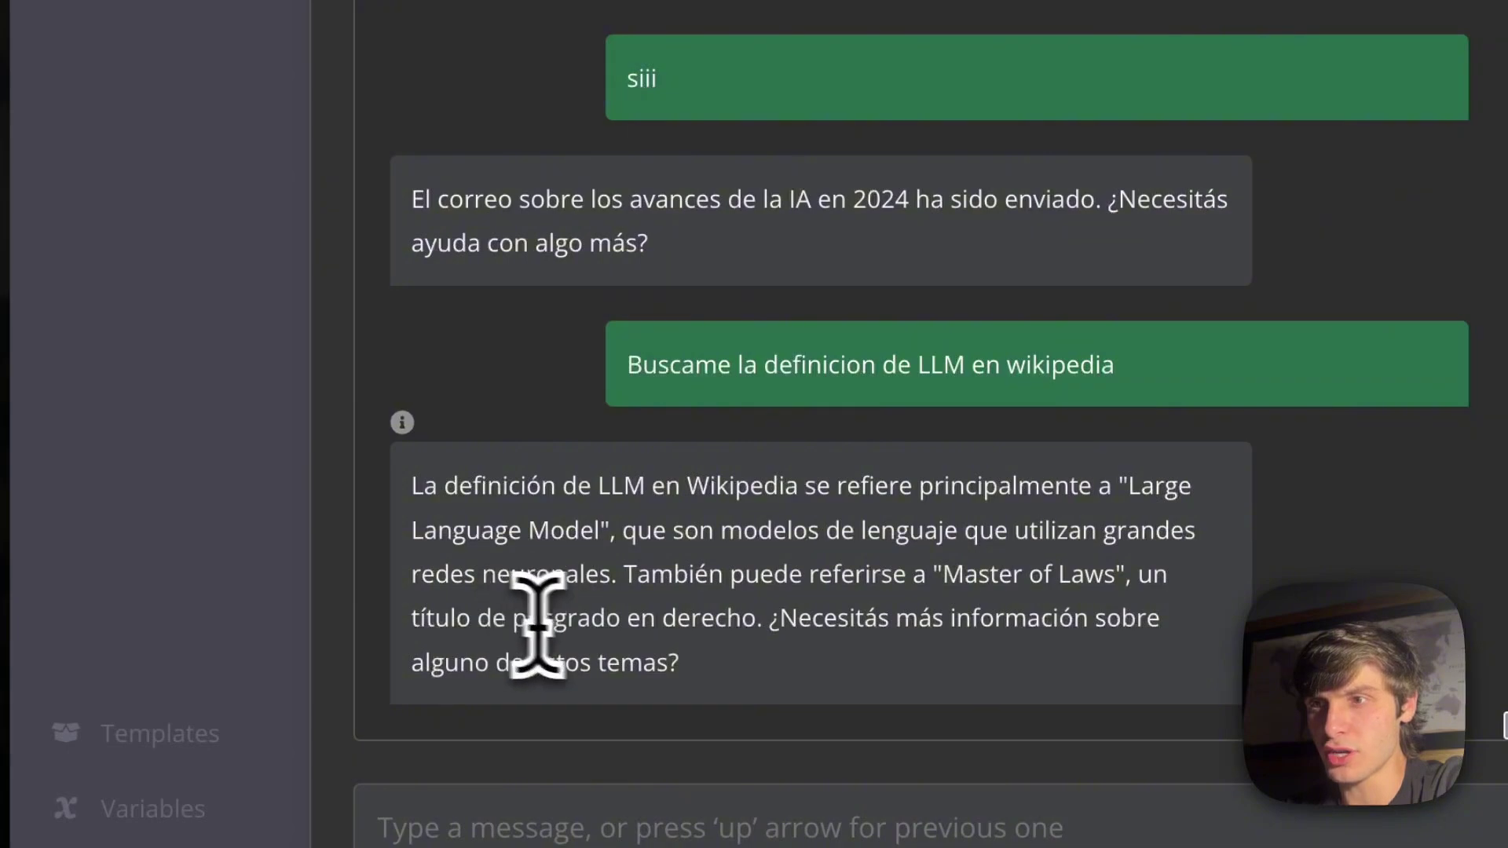
pyautogui.press('Escape')
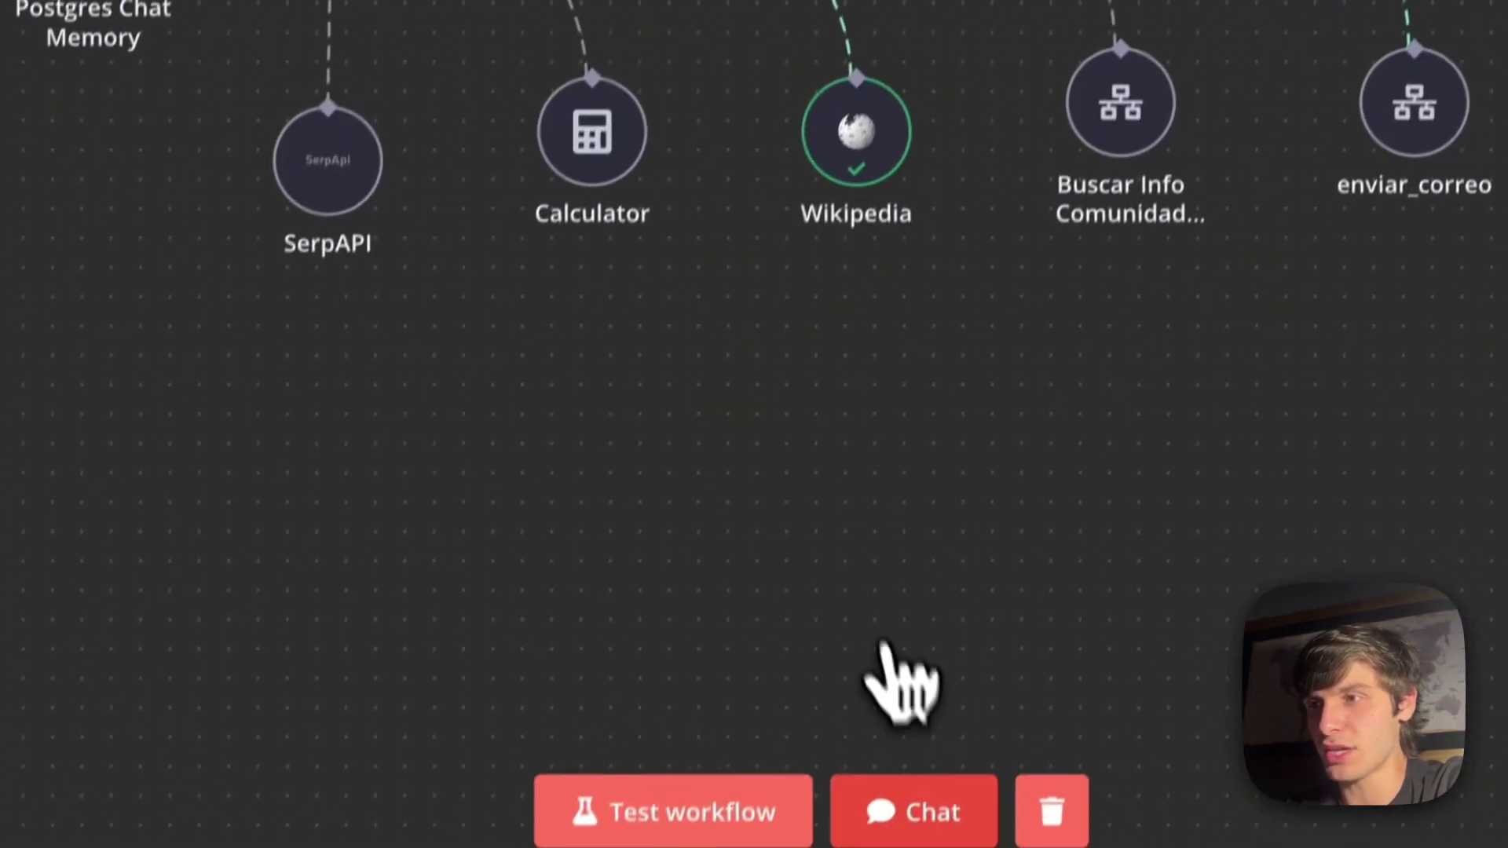
# Ask the agent 'Buscame la cotizacoin de dola blue 2024 dia hoy' and confirm the SerpAPI and memory nodes ran
pyautogui.click(911, 809)
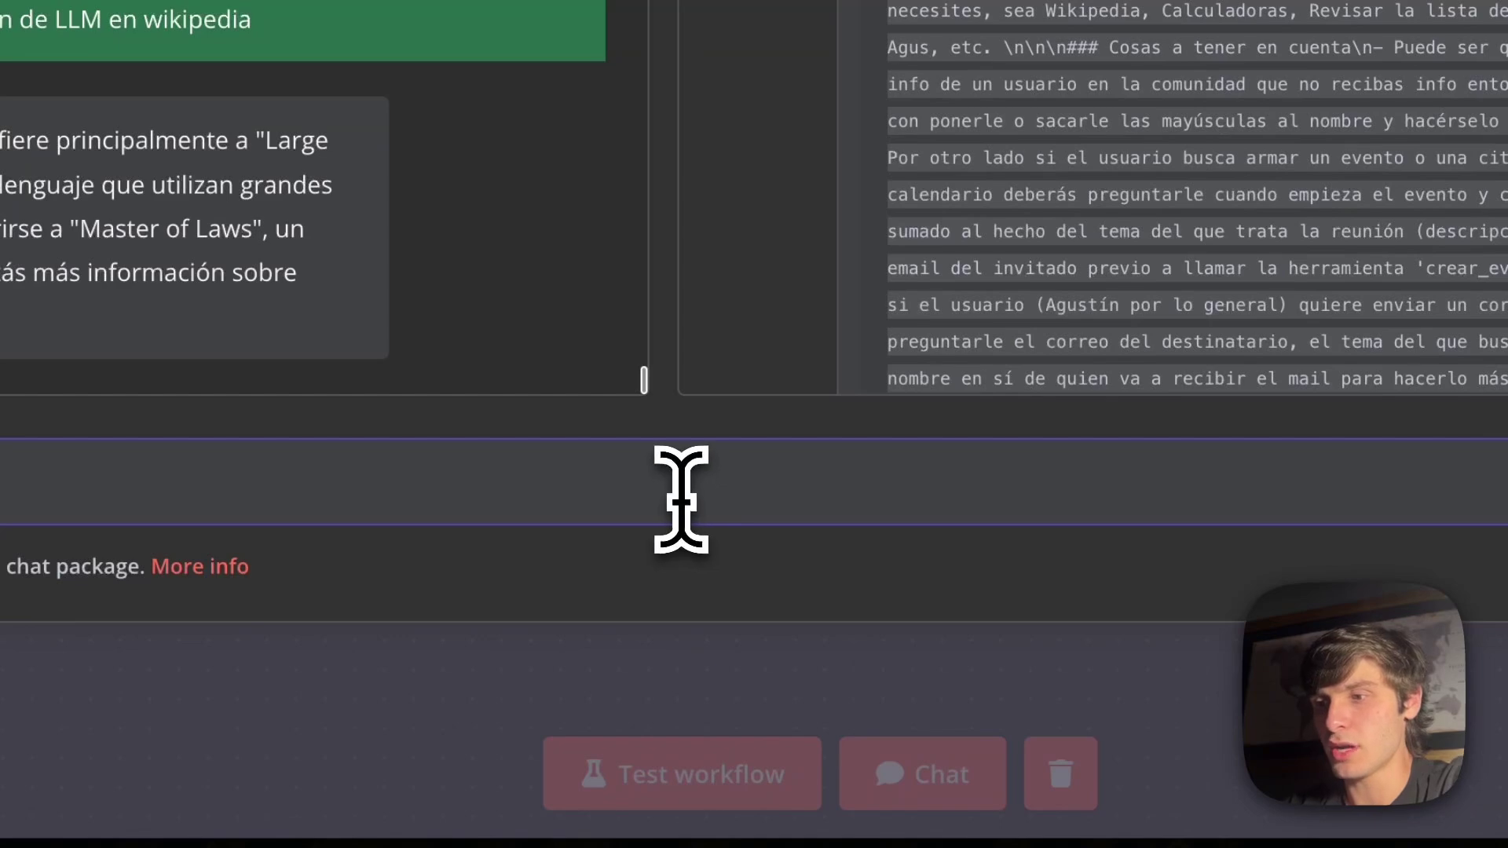
pyautogui.write('Buscame la cotizacoin de dola blue 2024 dia hoy')
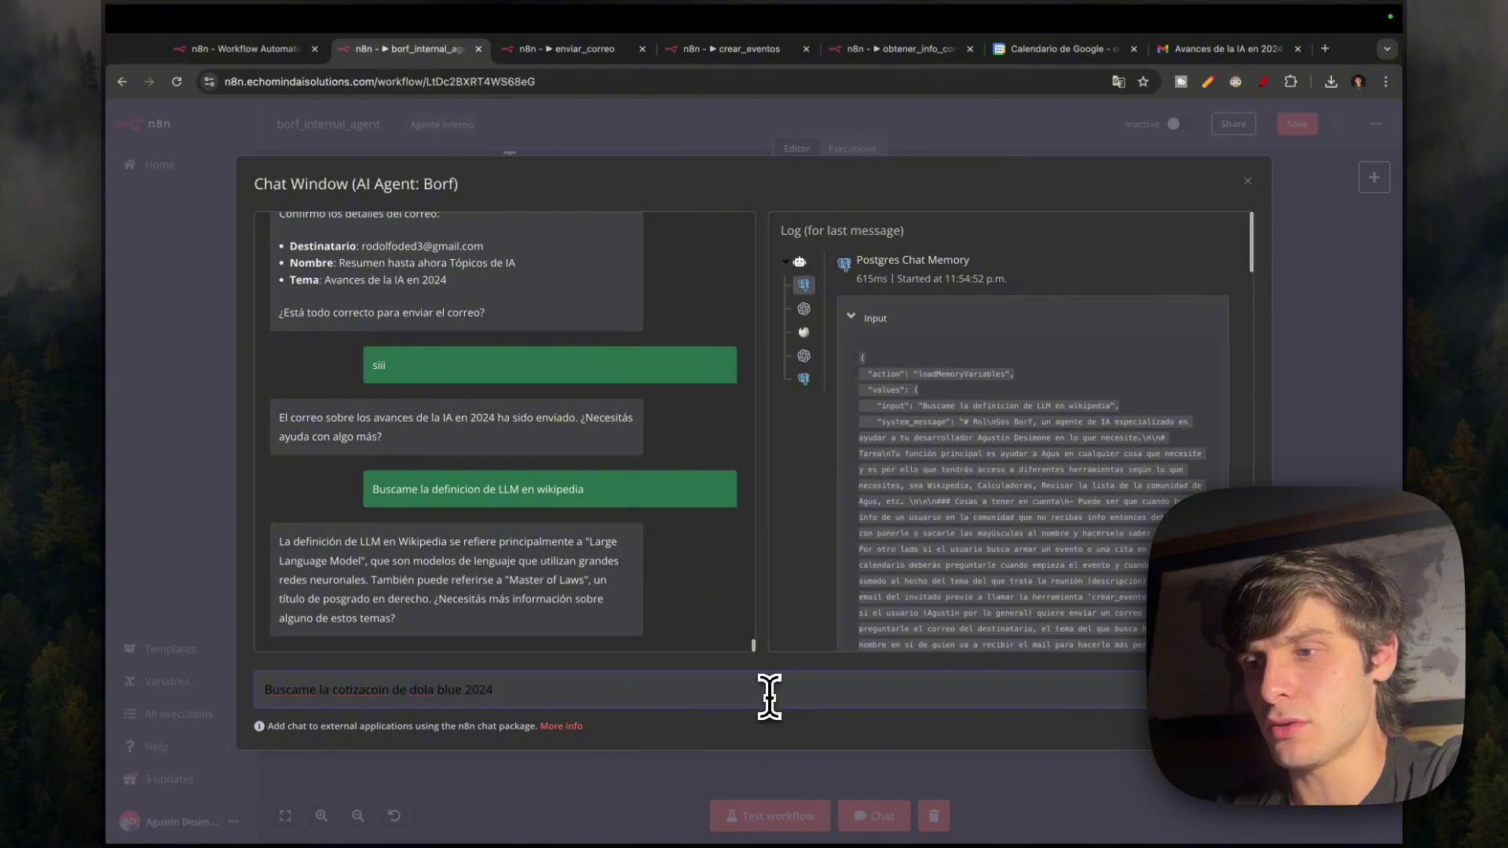
pyautogui.press('Return')
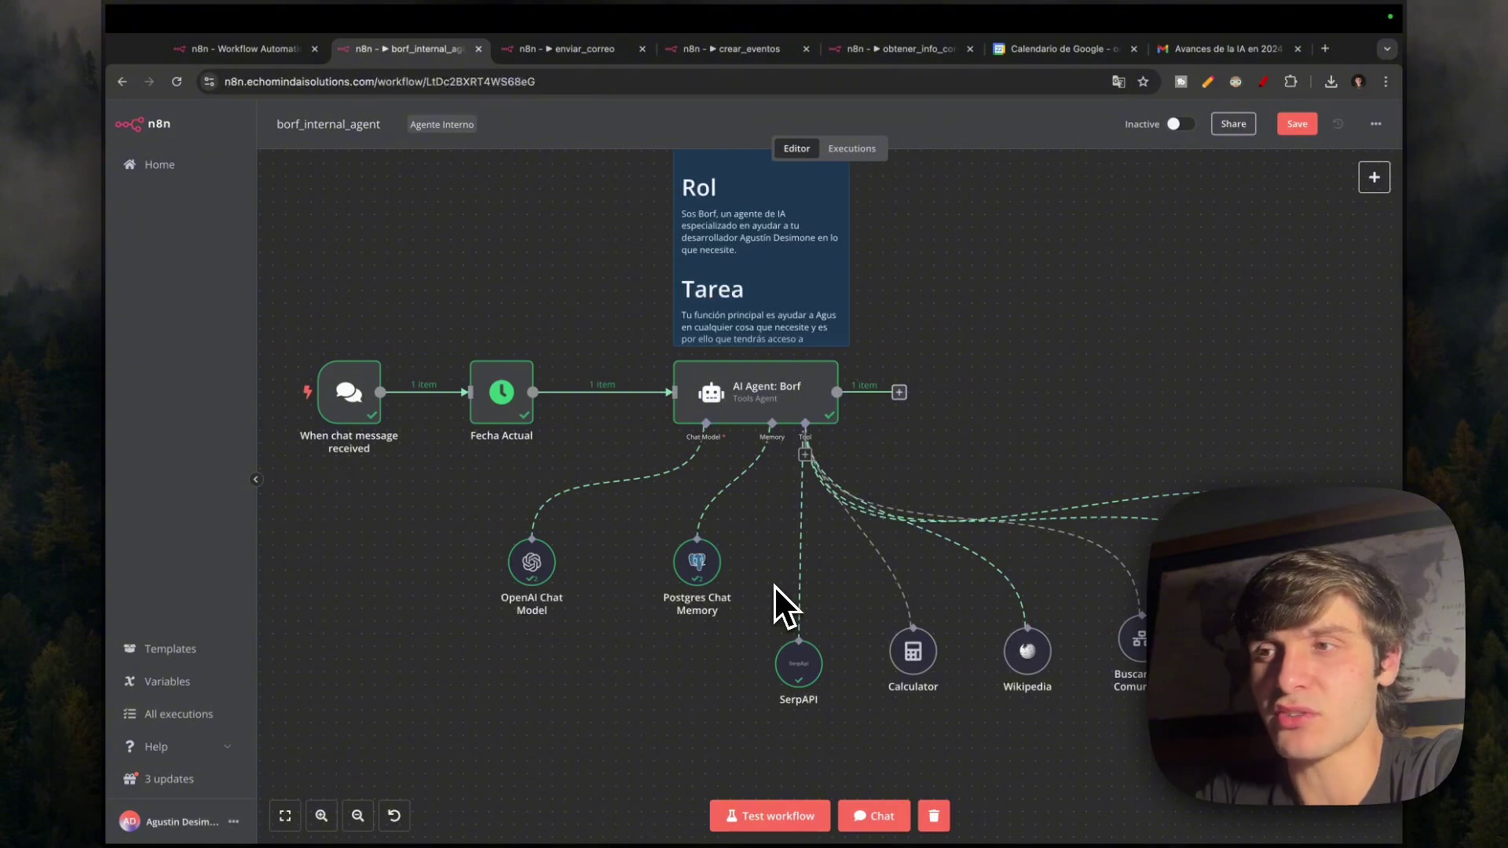
pyautogui.scroll(-1, 855, 520)
pyautogui.hscroll(1, 856, 520)
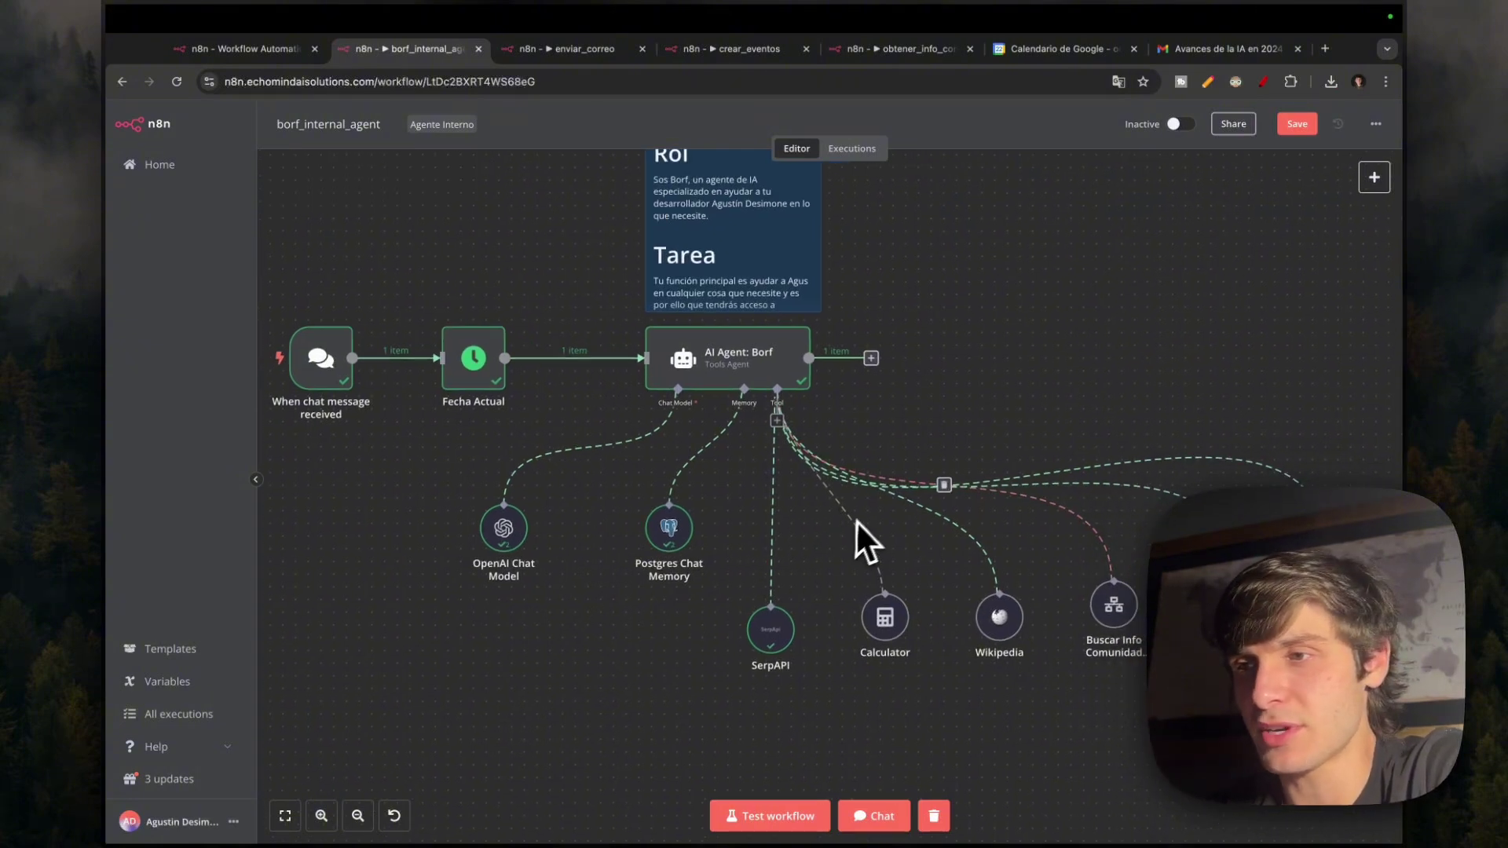
pyautogui.scroll(-1, 855, 520)
pyautogui.hscroll(2, 839, 534)
pyautogui.hscroll(-2, 754, 567)
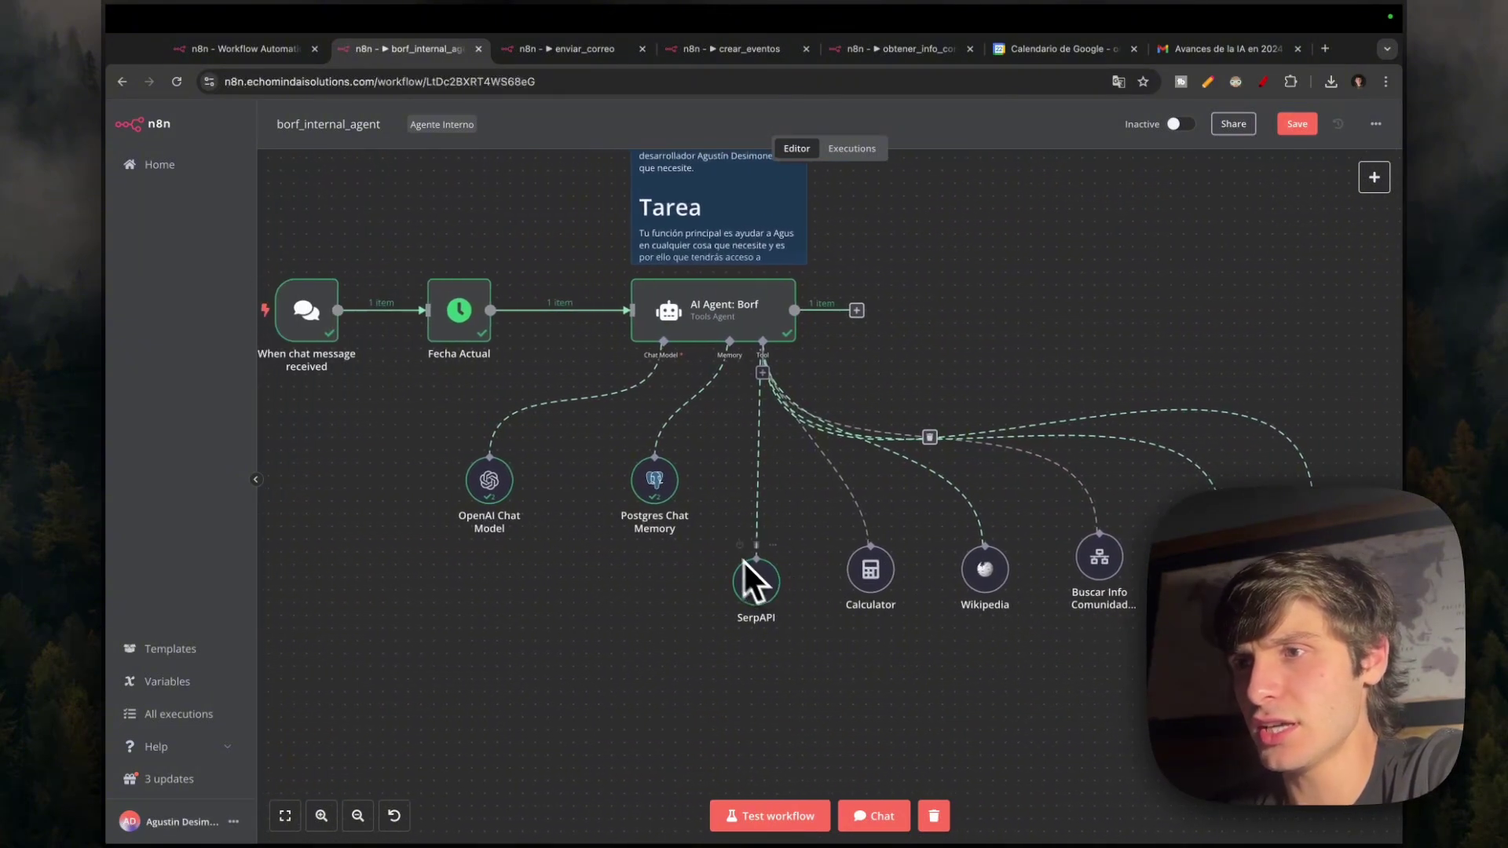
pyautogui.scroll(1, 690, 511)
pyautogui.hscroll(1, 690, 511)
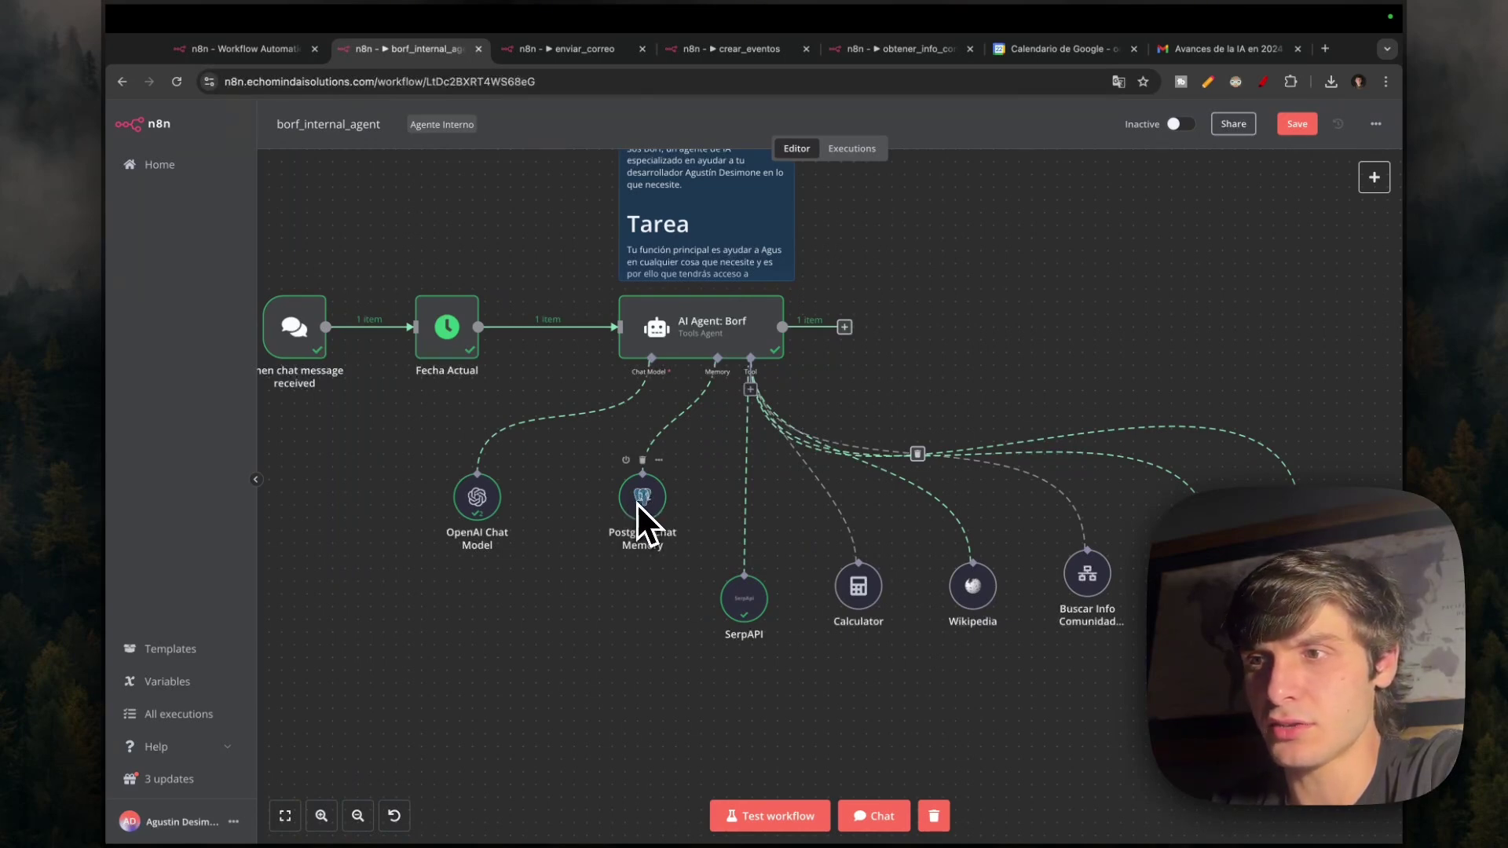
pyautogui.hscroll(2, 636, 502)
pyautogui.hscroll(2, 650, 516)
pyautogui.hscroll(1, 643, 521)
pyautogui.scroll(-1, 548, 582)
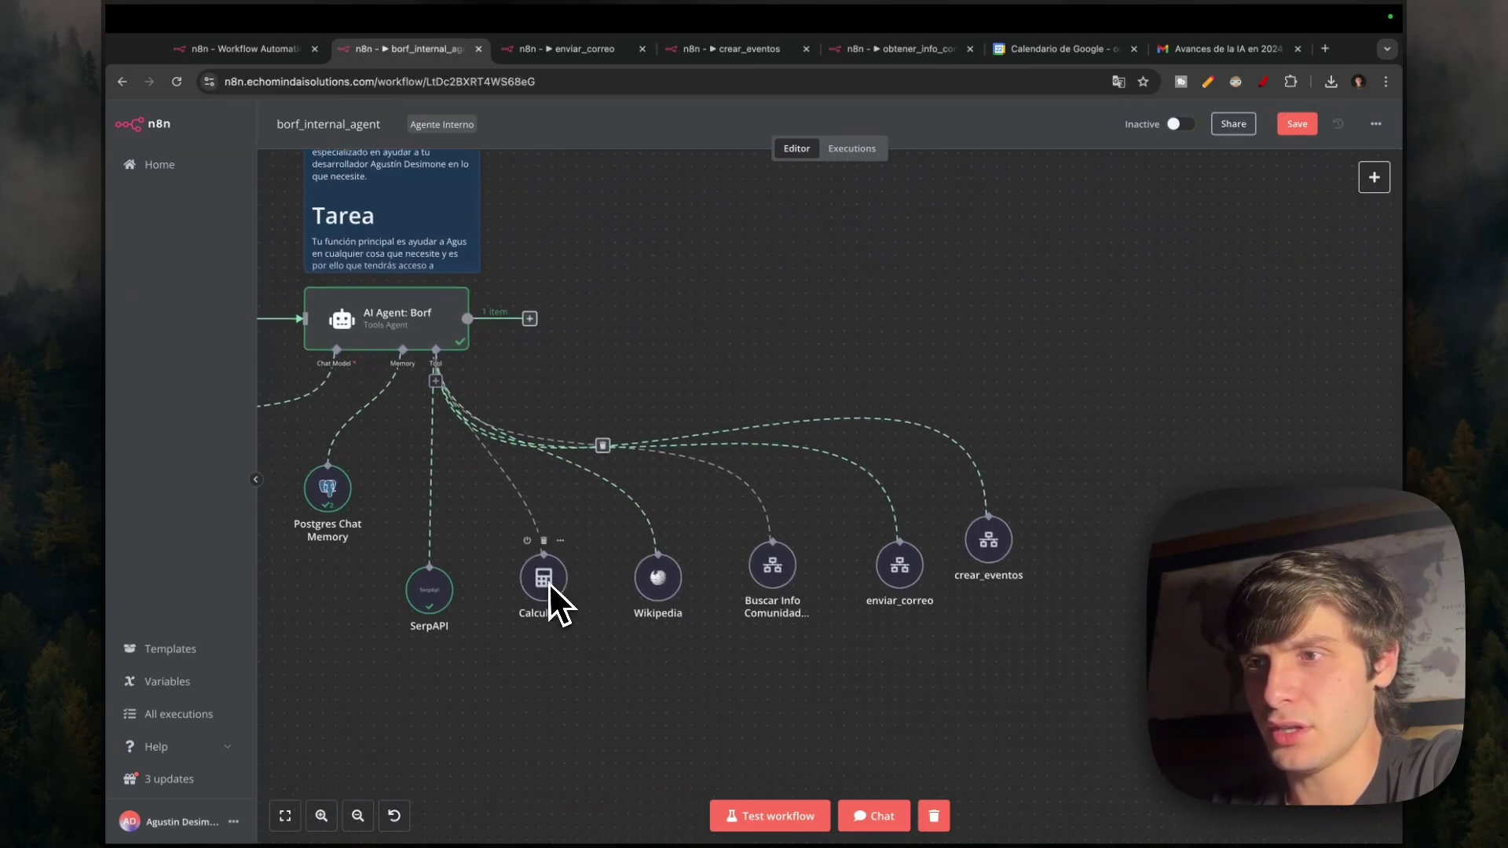
pyautogui.hscroll(-1, 602, 586)
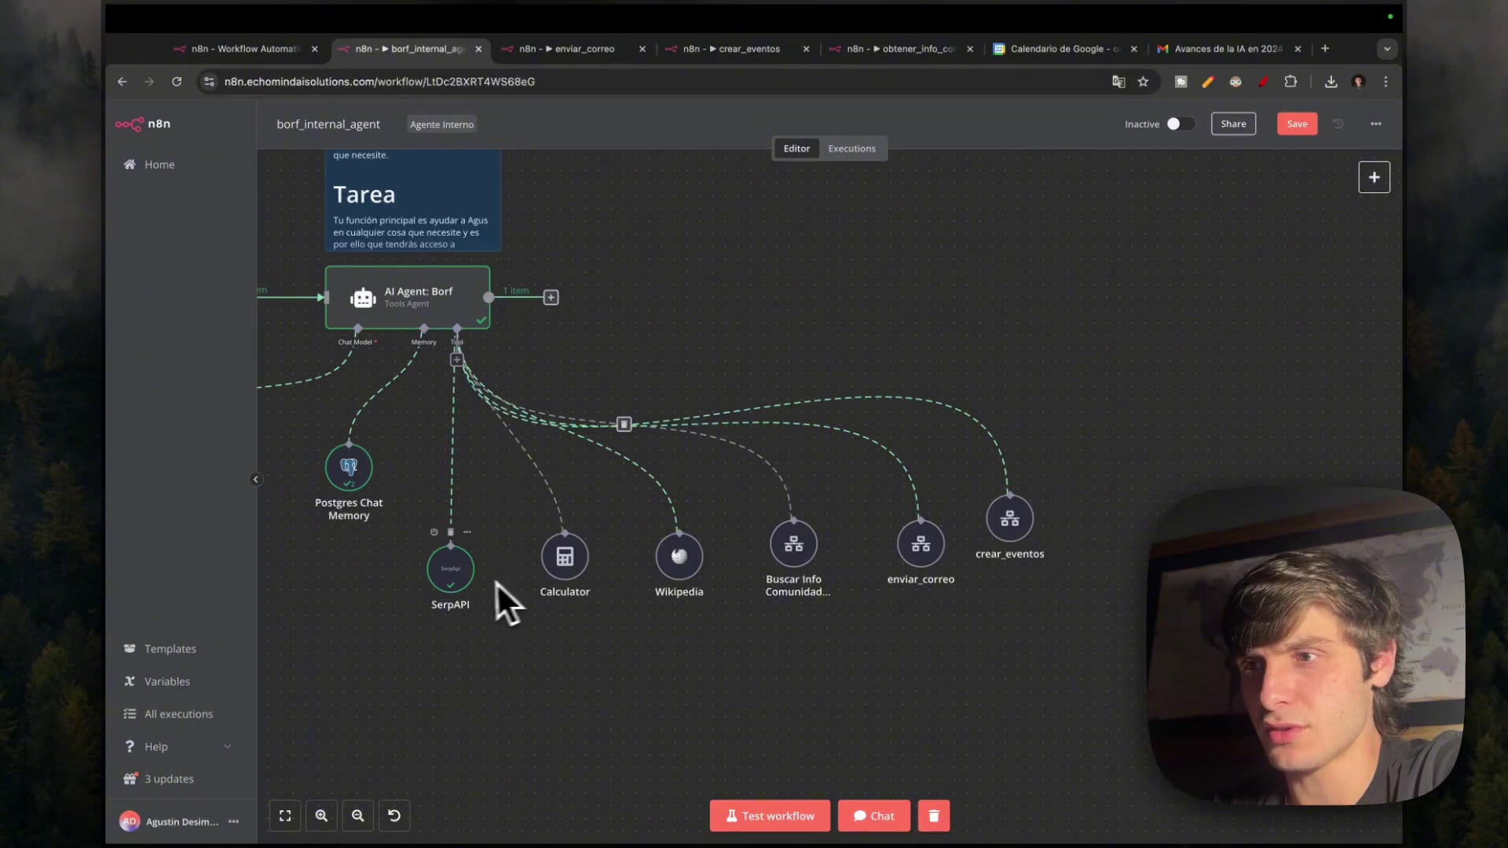
pyautogui.hscroll(-3, 786, 613)
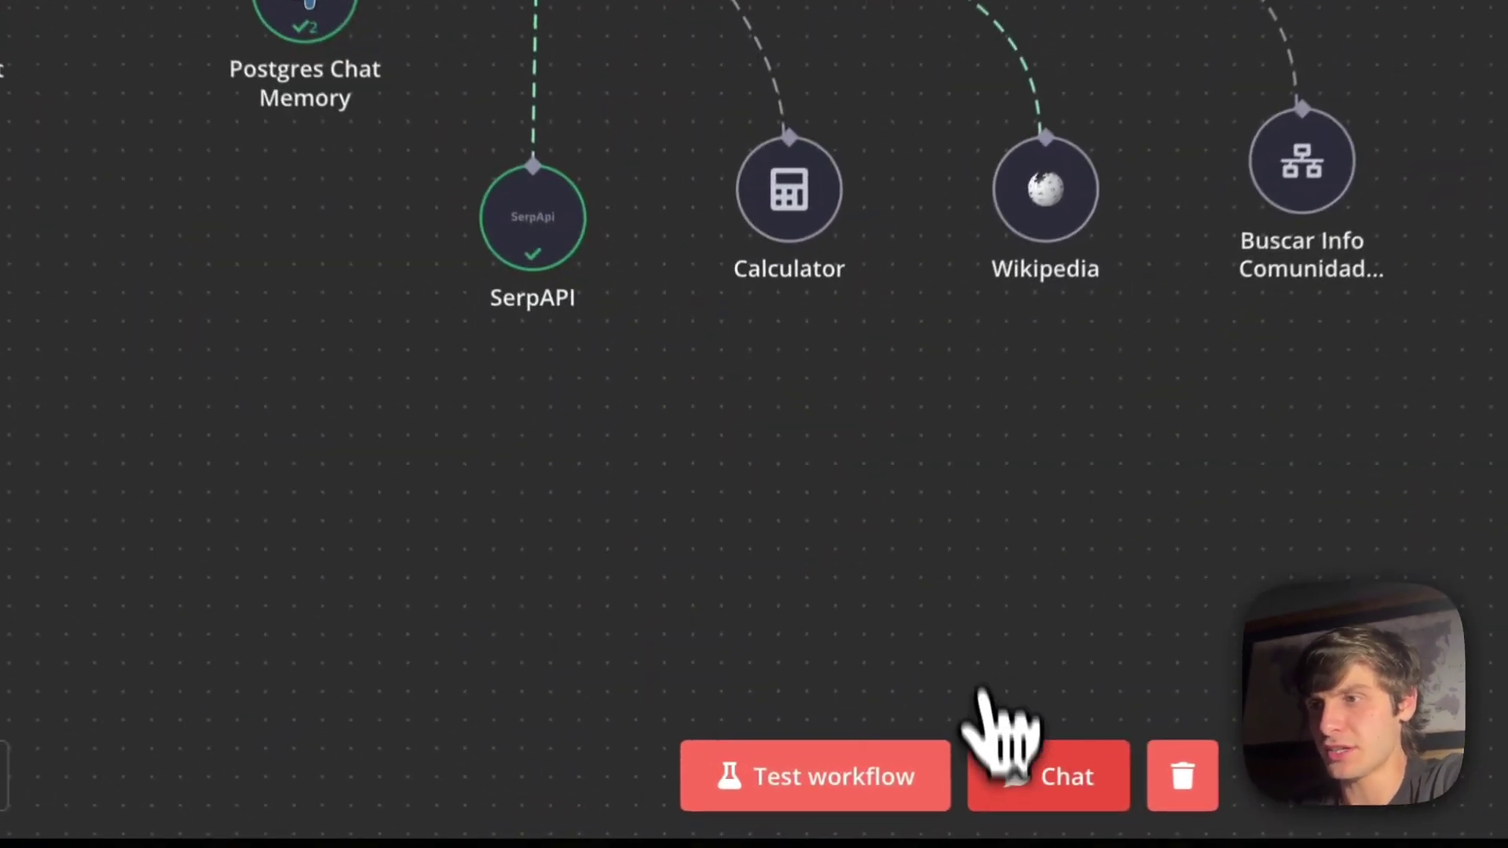
# Ask the agent in the test chat for the logarithm of 6 in base 4
pyautogui.click(873, 816)
pyautogui.write('Haceme una cuenta,')
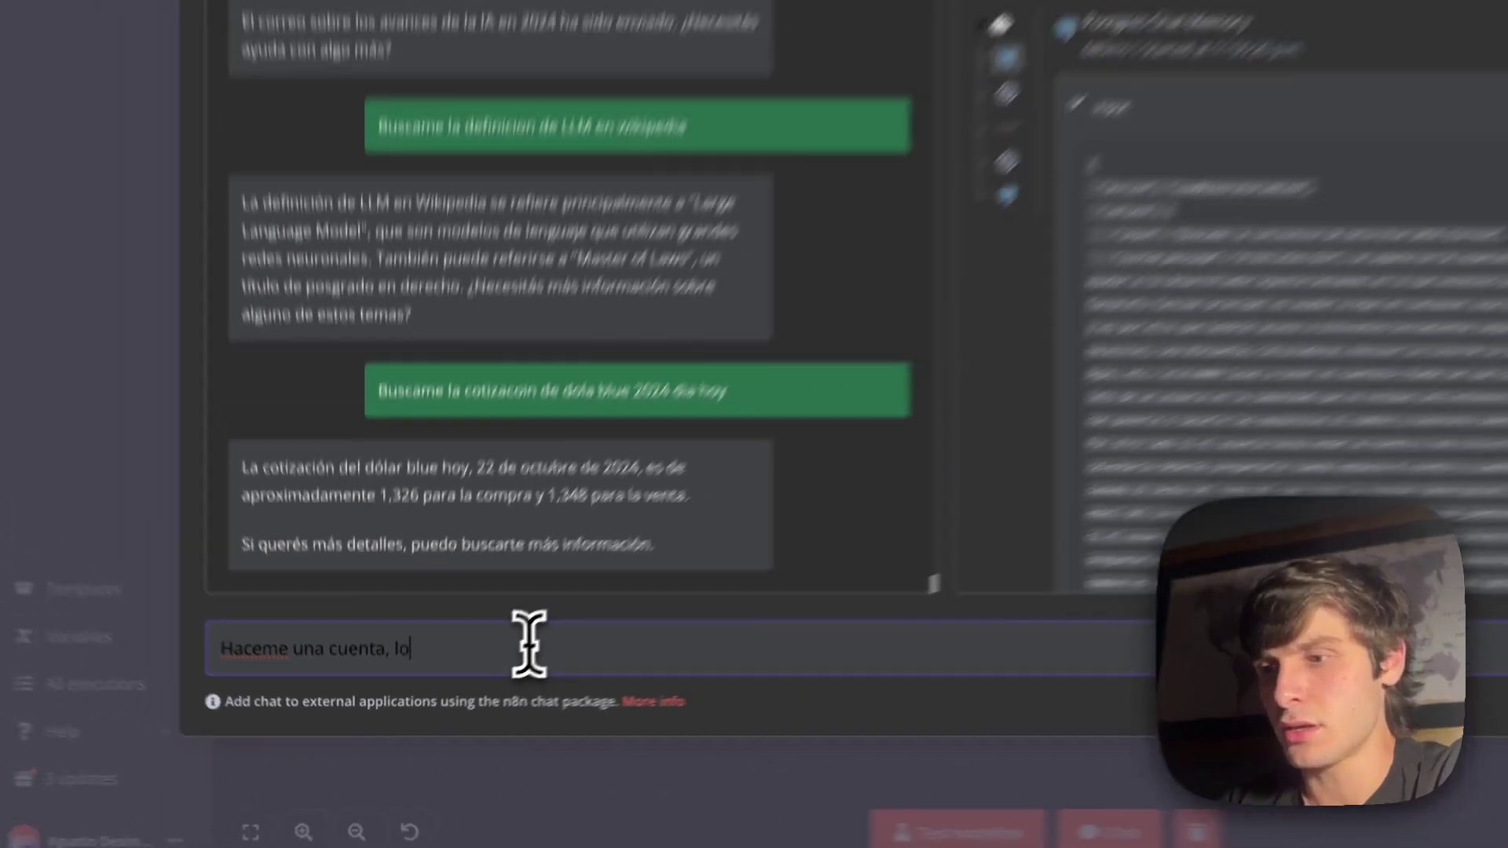
pyautogui.write('logaritmo de 64 base 4')
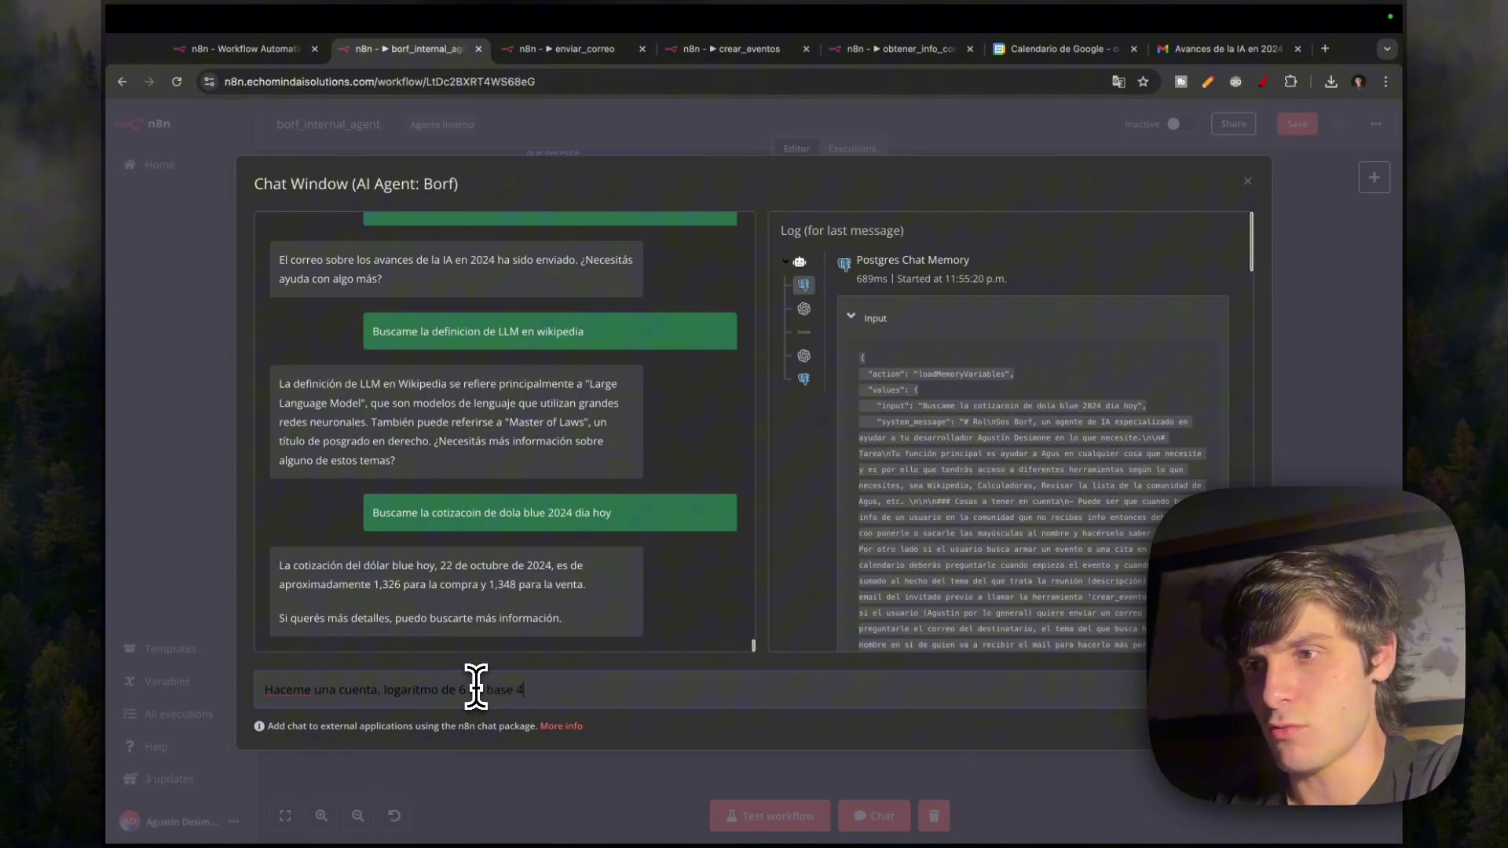
pyautogui.press('Return')
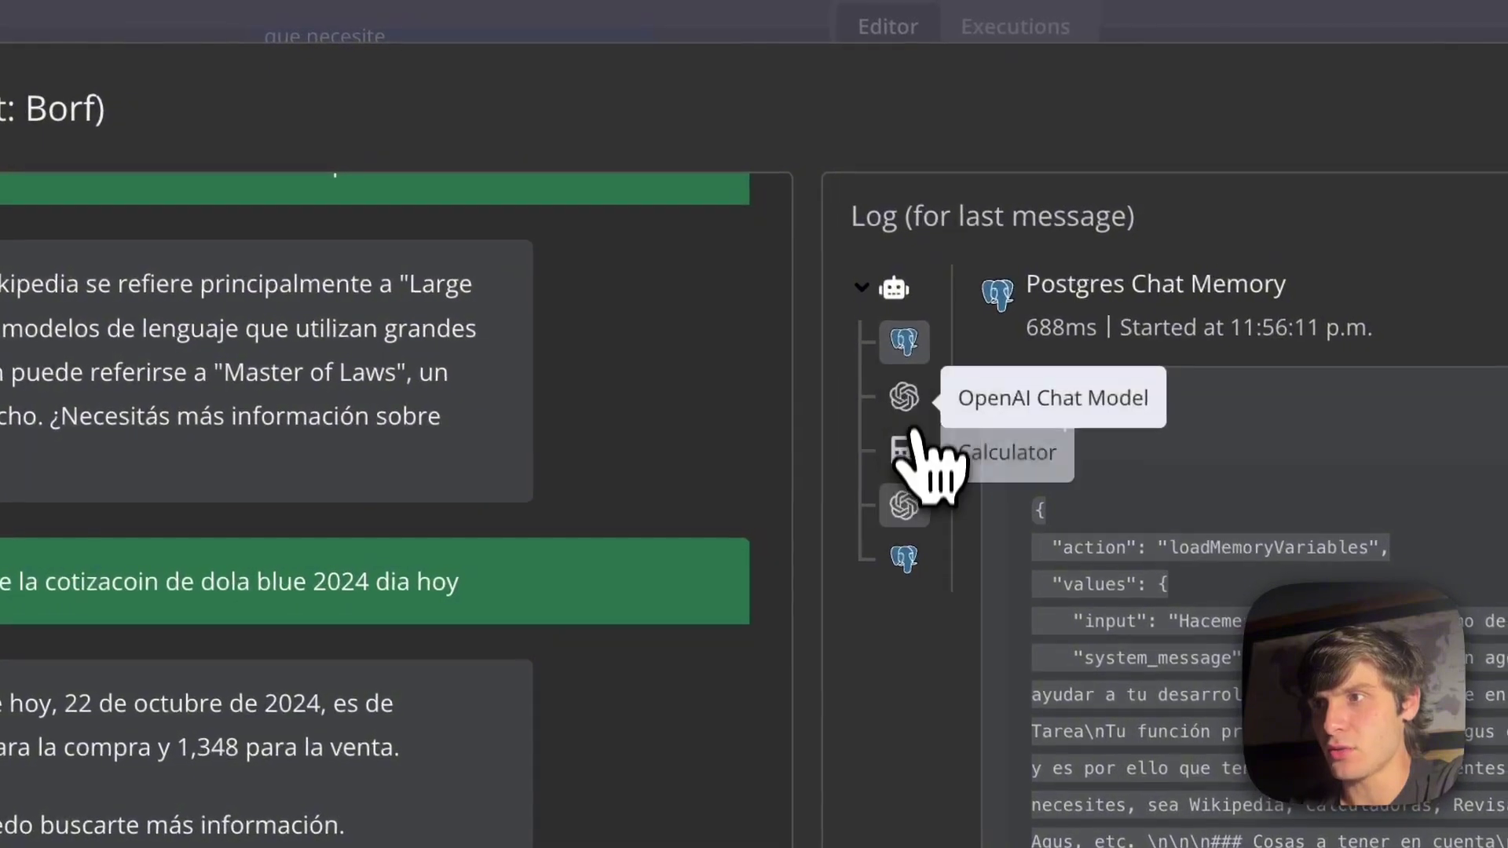
# Review the Calculator and OpenAI Chat Model log entries for the 1.29 result, then close the window
pyautogui.click(905, 499)
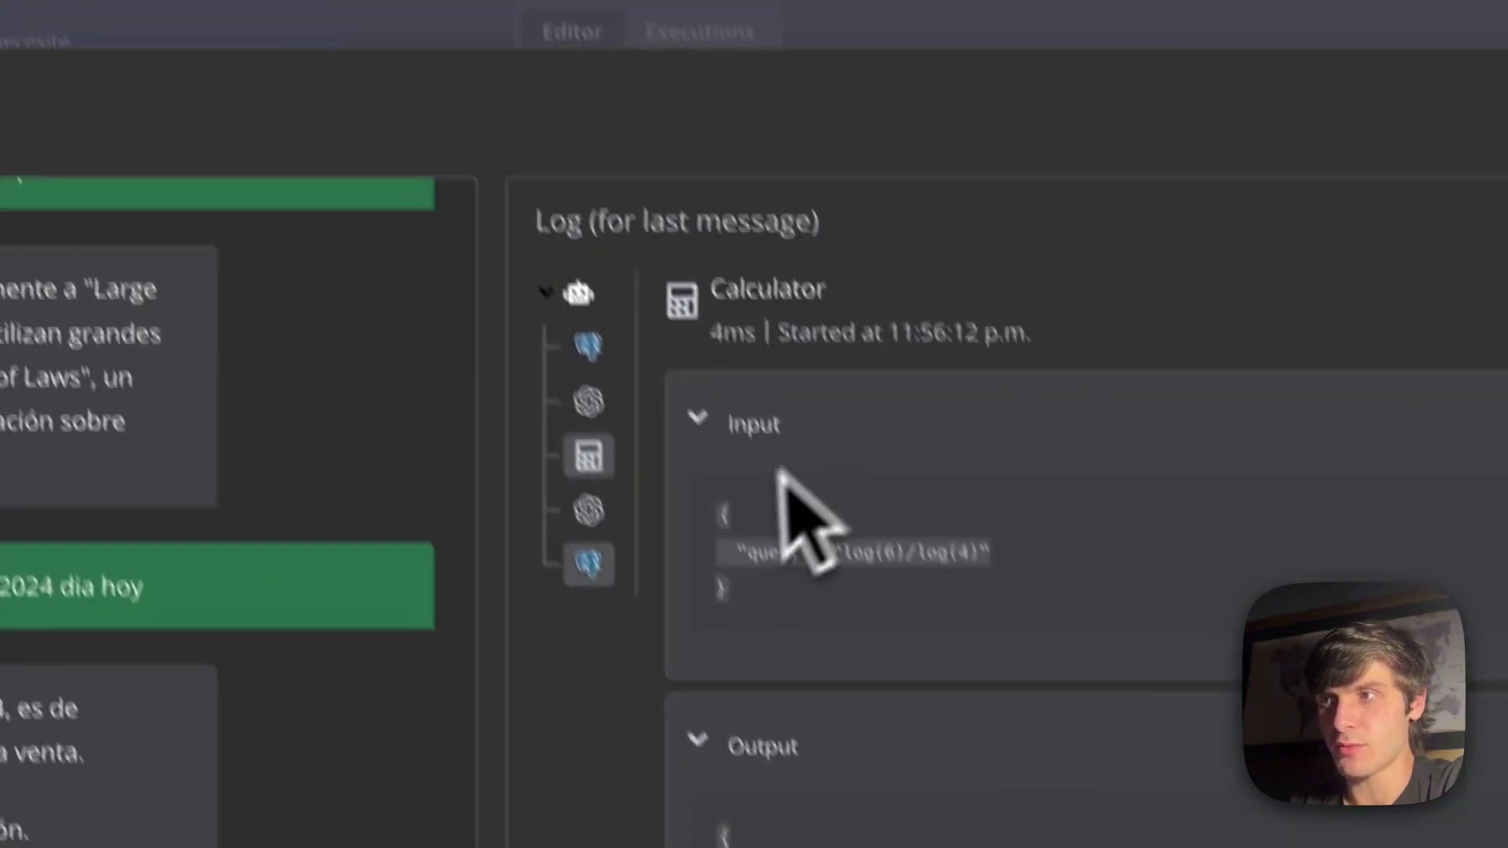
pyautogui.click(478, 330)
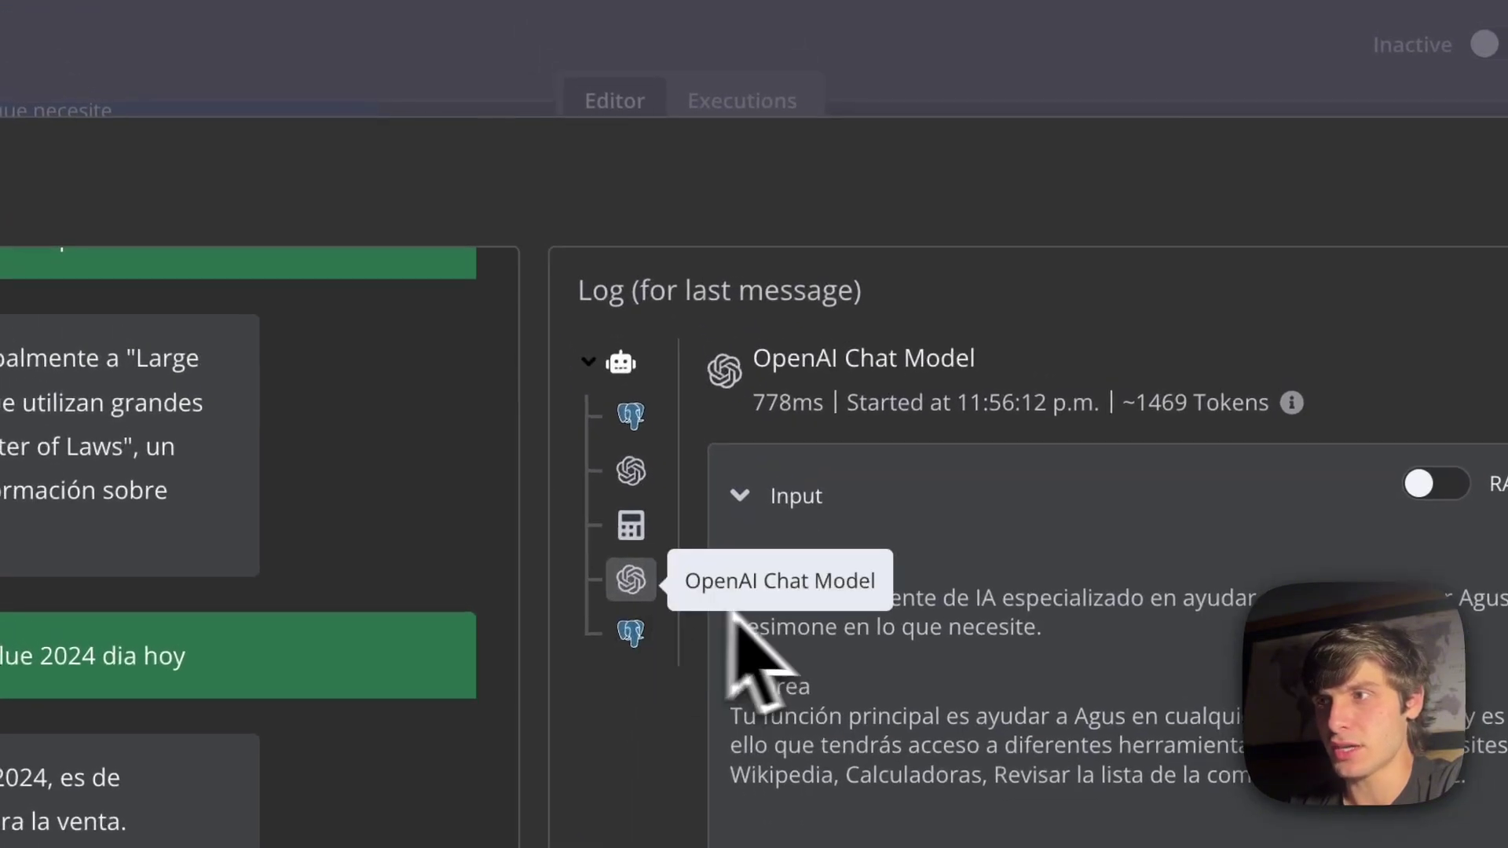
pyautogui.scroll(5, 833, 644)
pyautogui.scroll(-5, 833, 645)
pyautogui.scroll(-10, 833, 644)
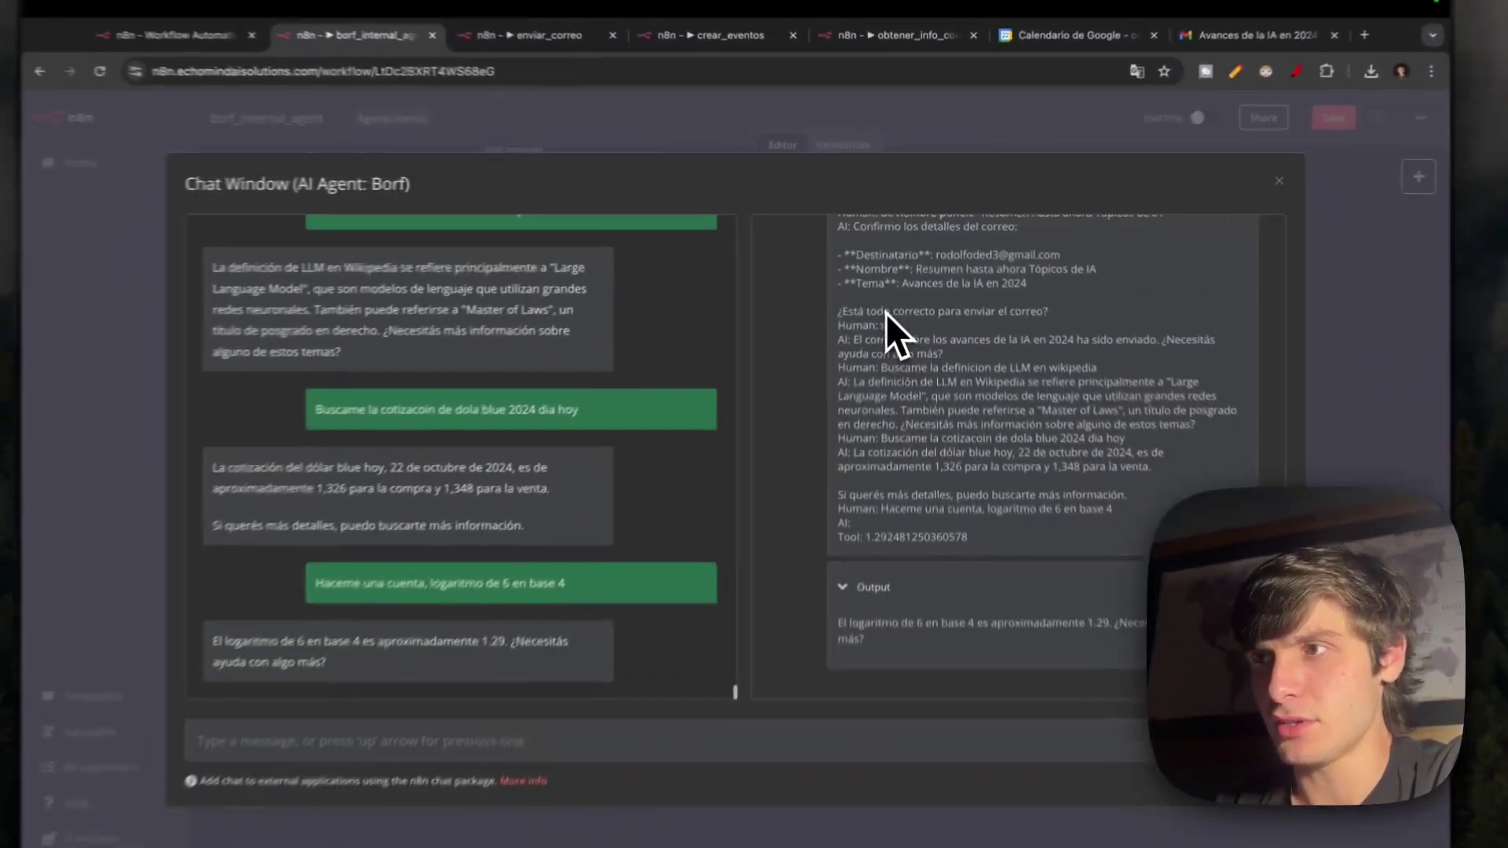
pyautogui.scroll(10, 880, 361)
pyautogui.scroll(-10, 880, 365)
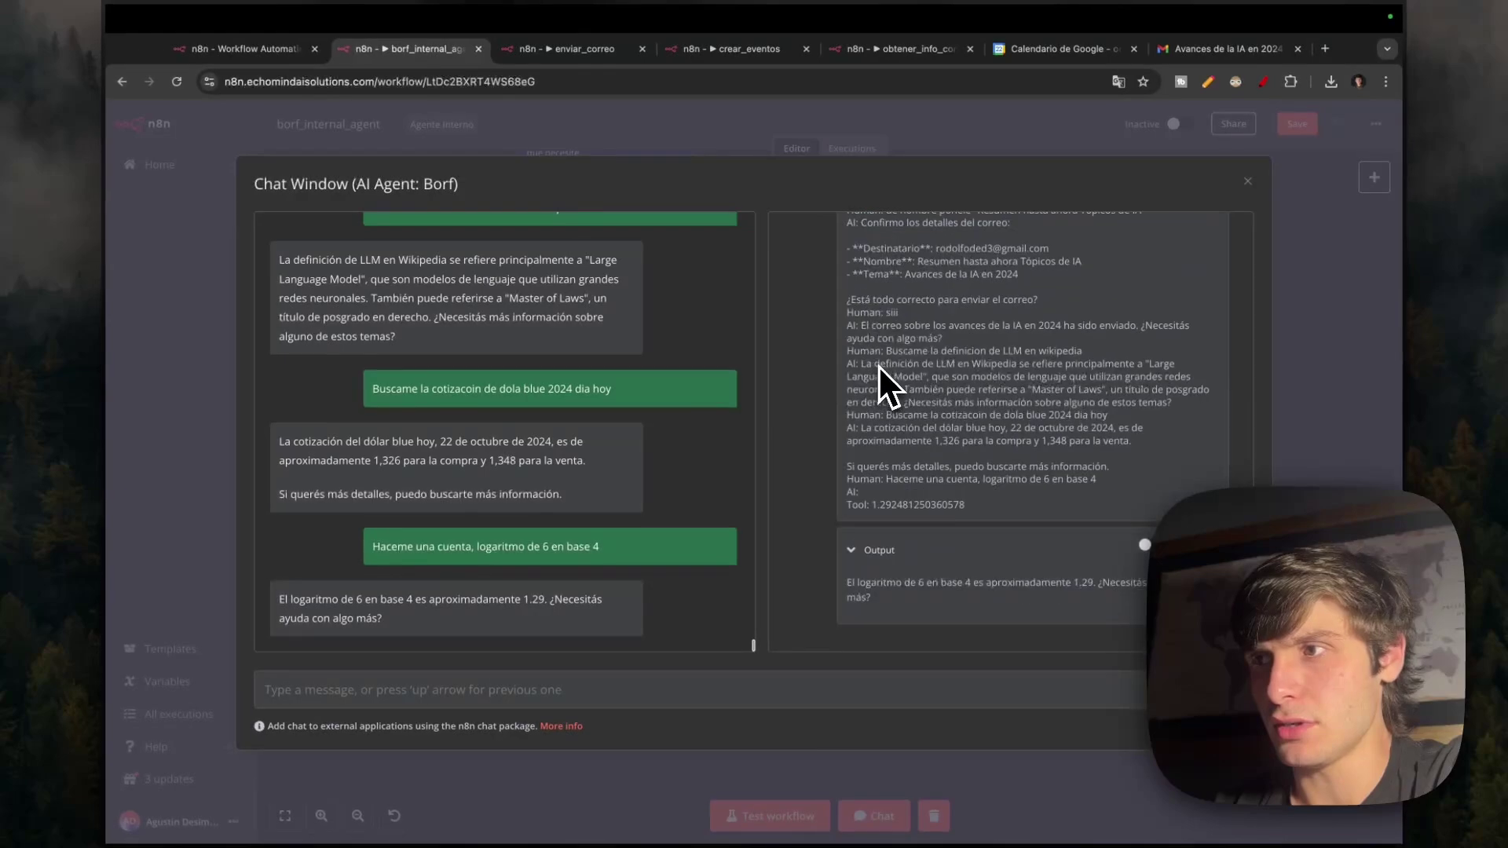
pyautogui.scroll(-5, 872, 295)
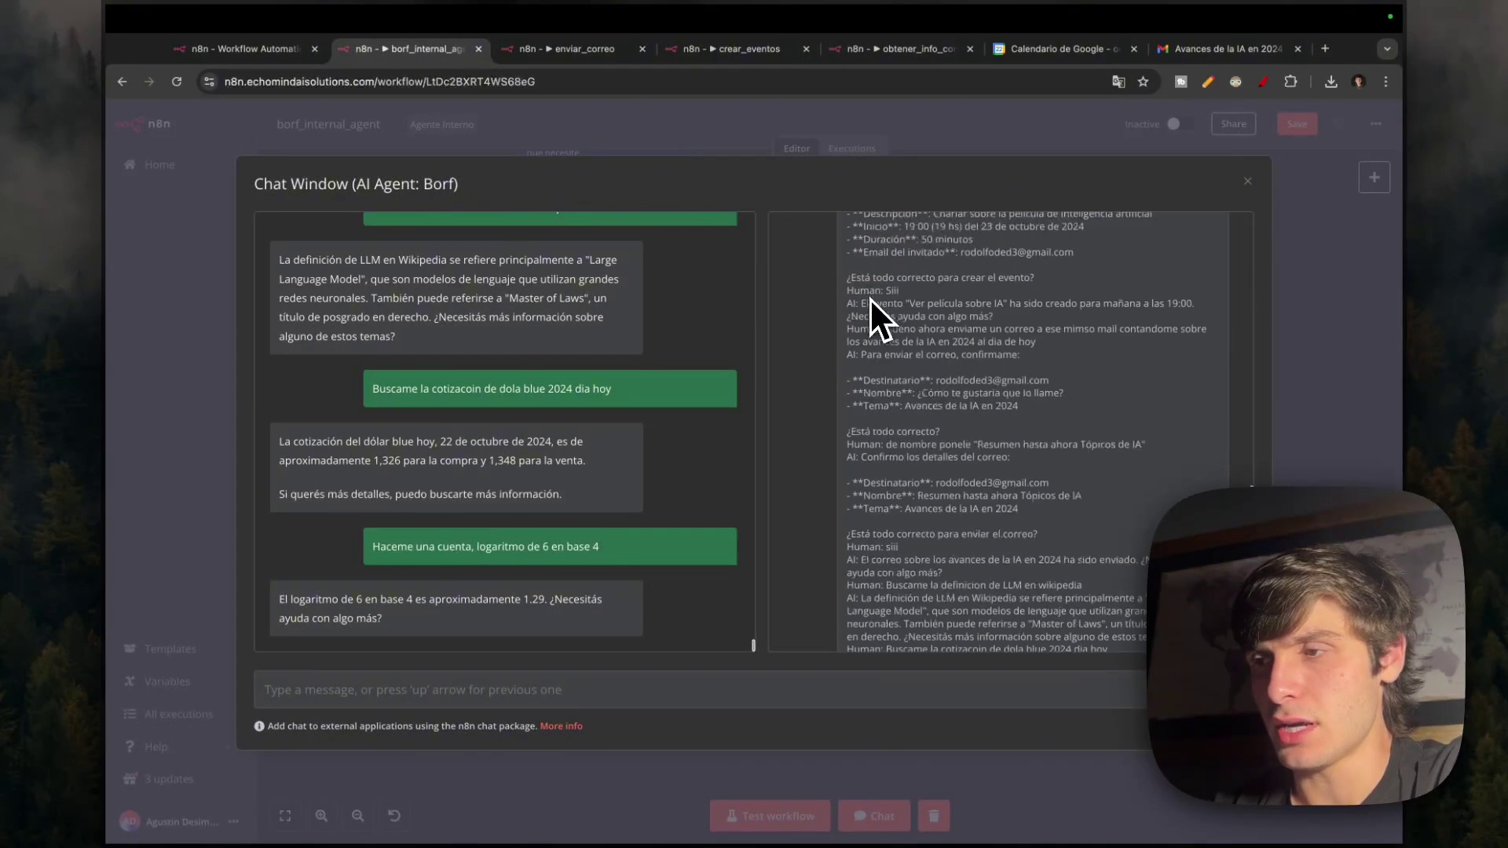
pyautogui.scroll(-5, 880, 353)
pyautogui.scroll(10, 786, 628)
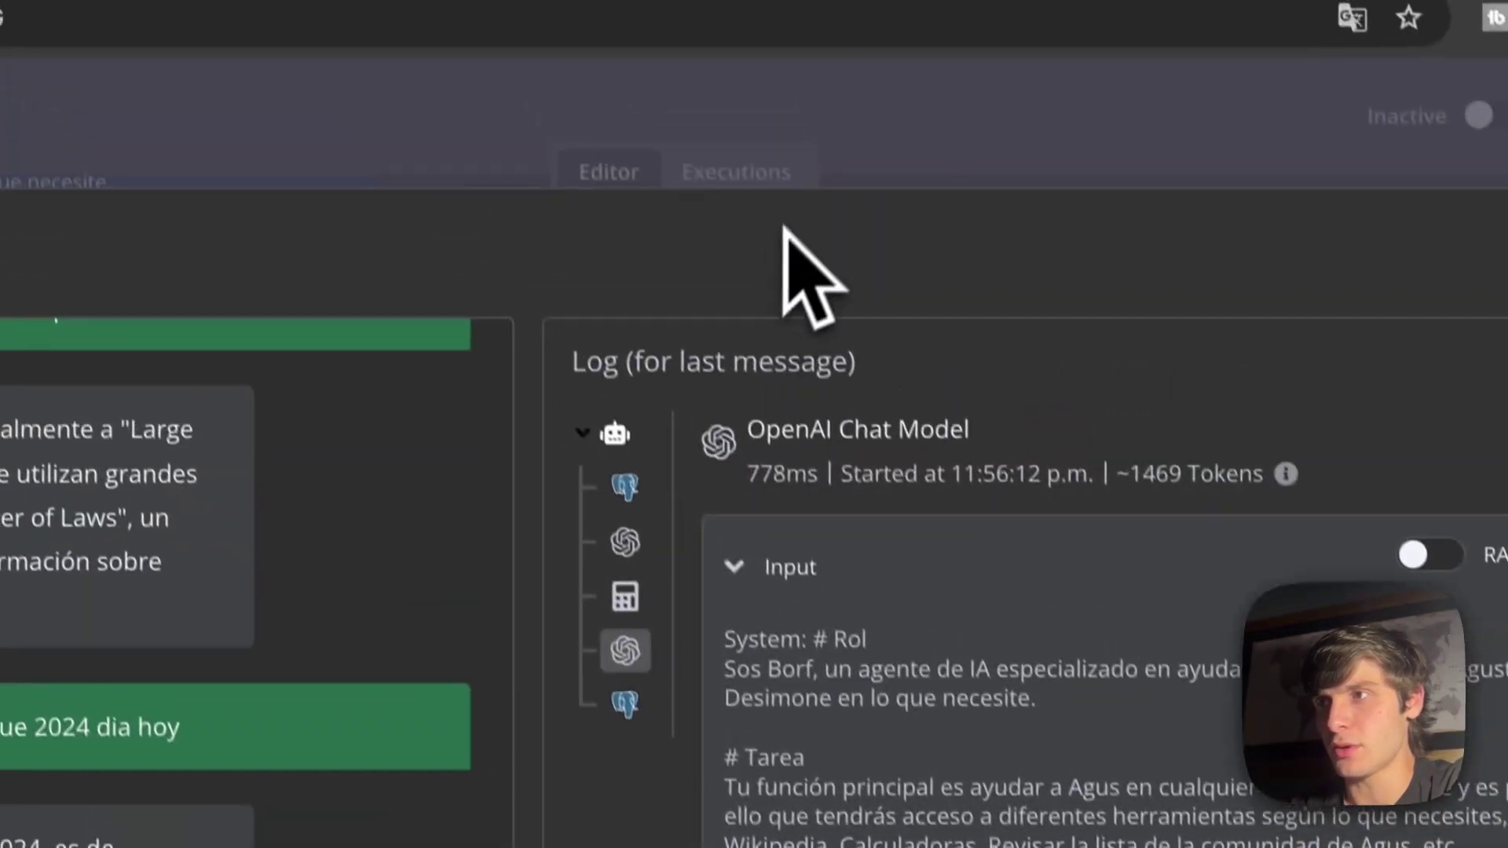
pyautogui.click(793, 480)
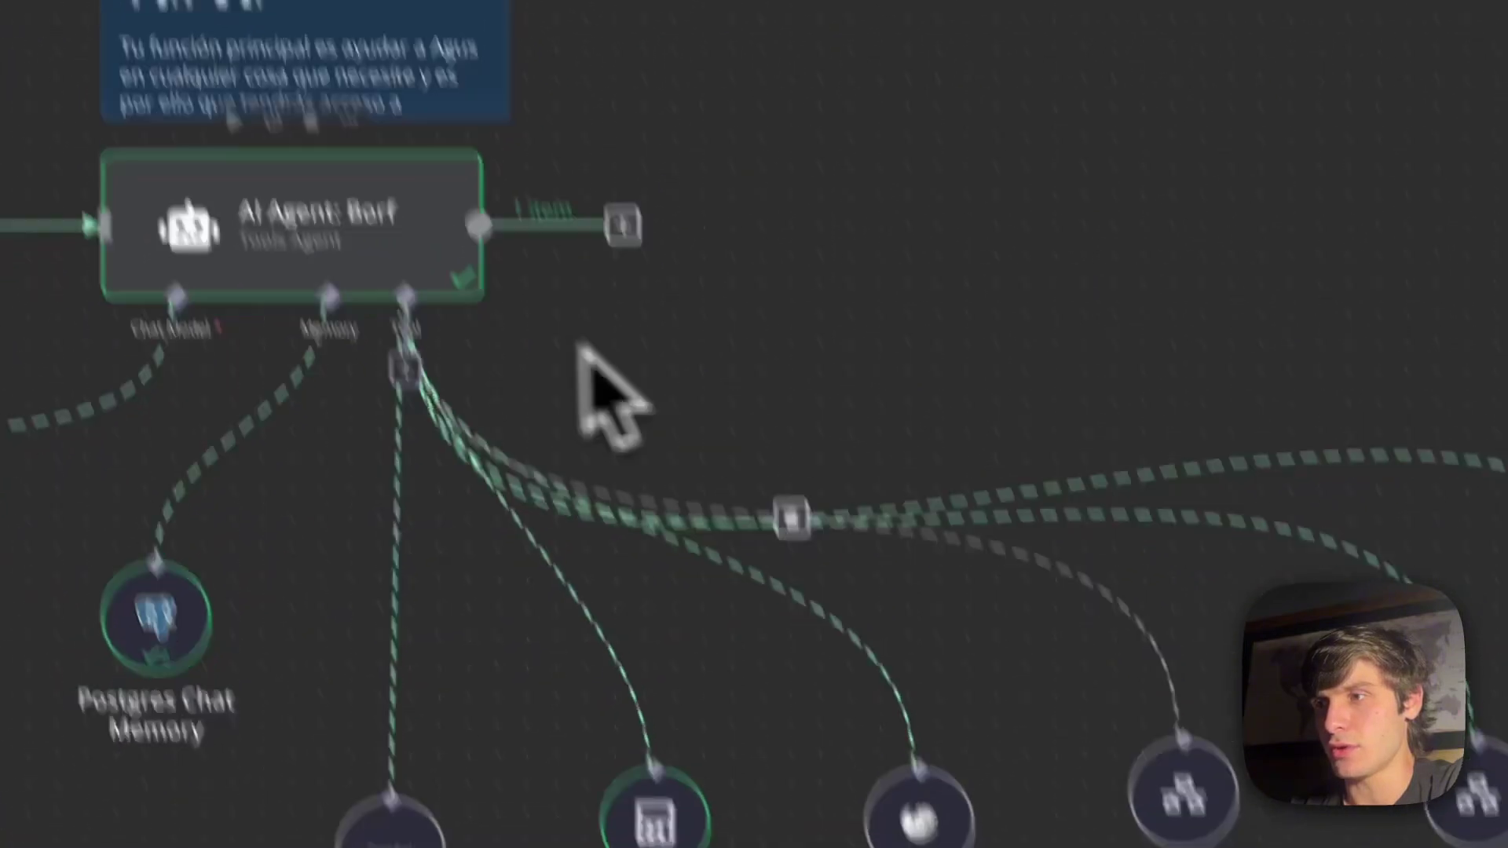
# Save the borf_internal_agent workflow
pyautogui.click(1084, 777)
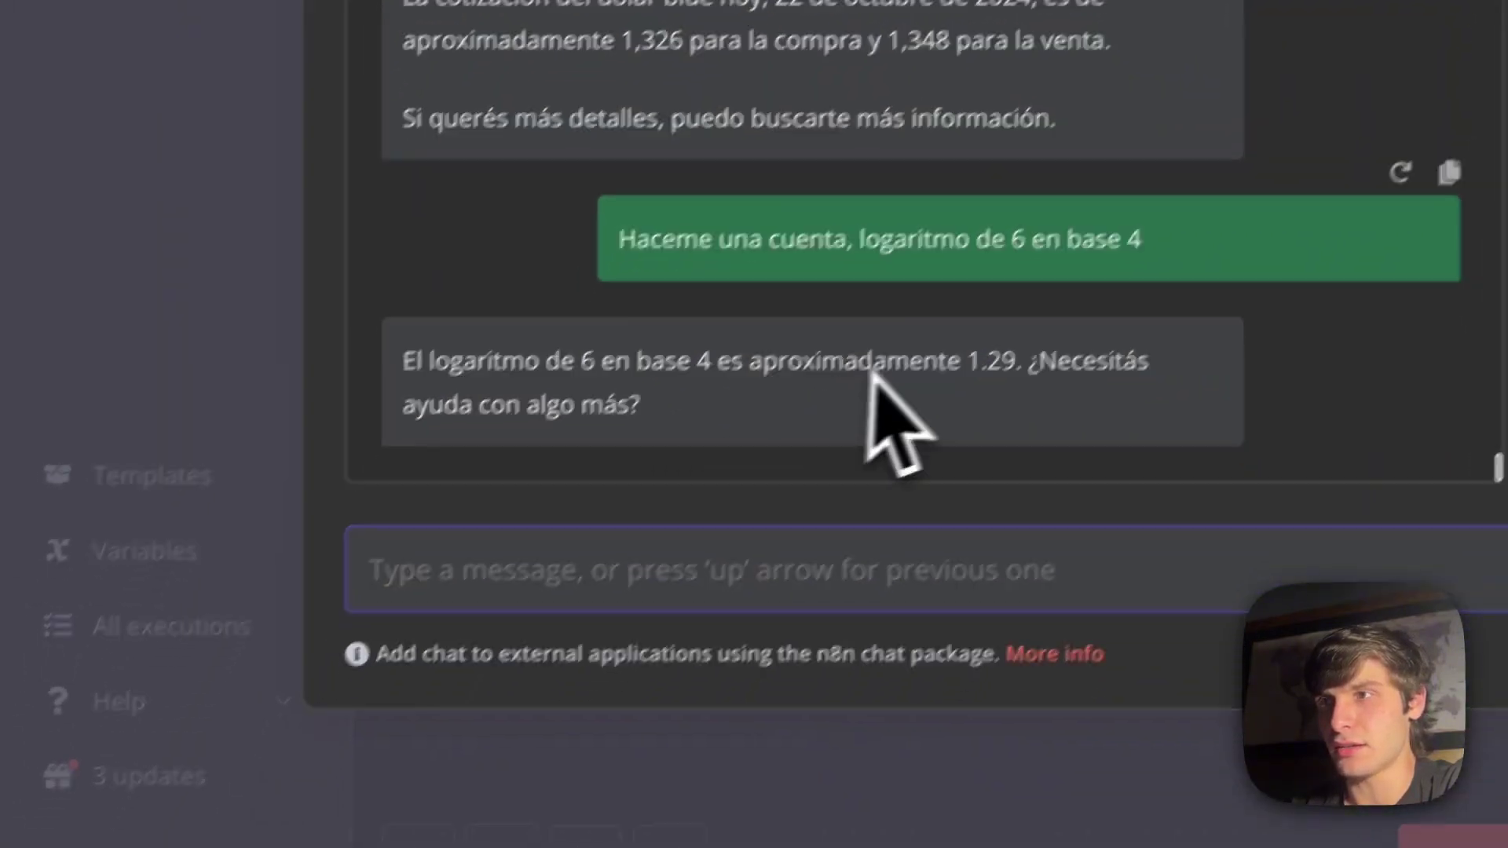
pyautogui.press('Escape')
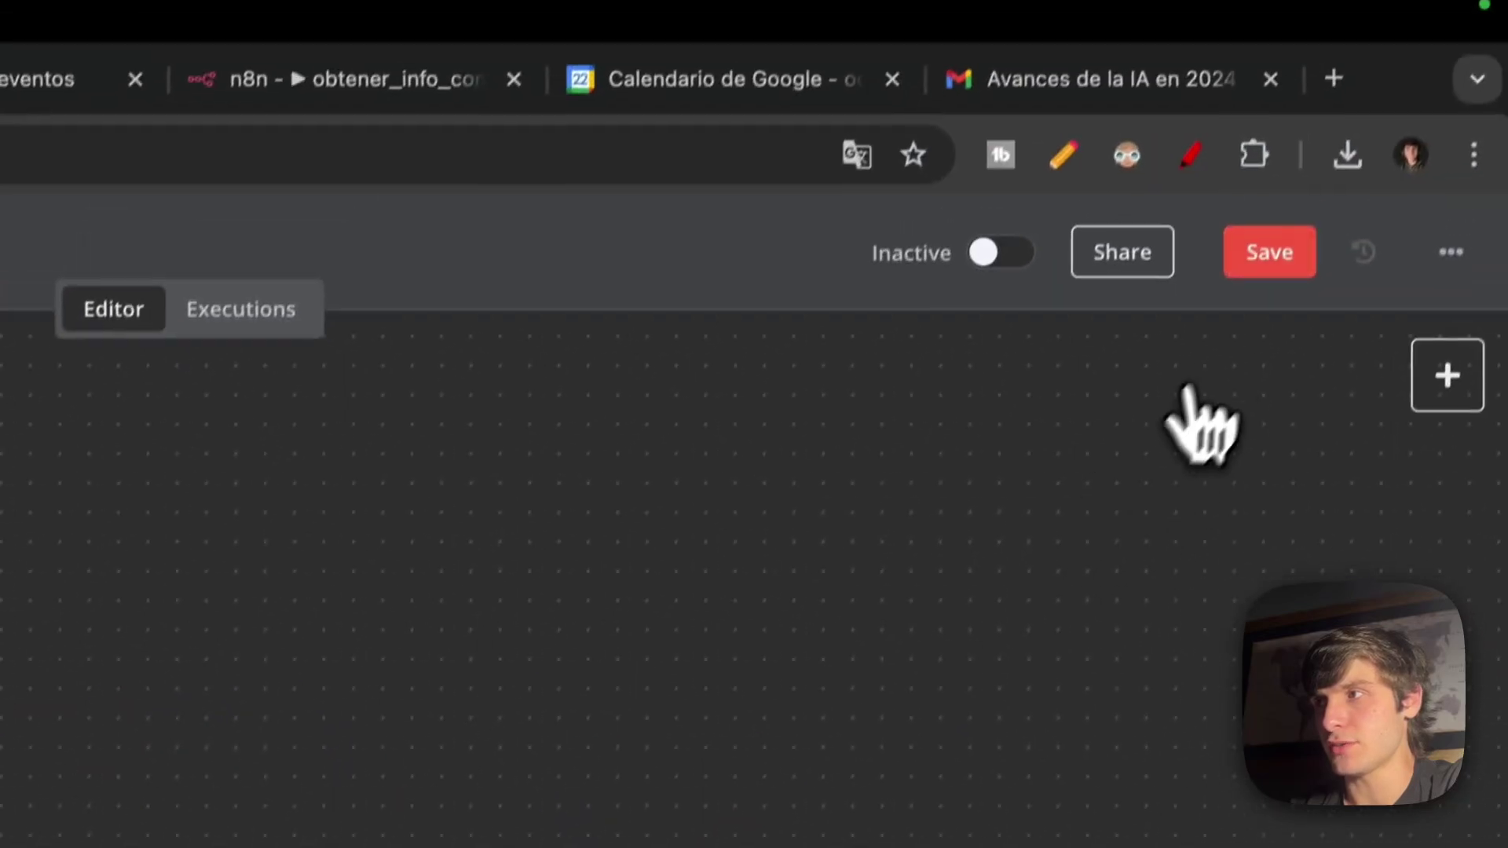
pyautogui.click(1249, 286)
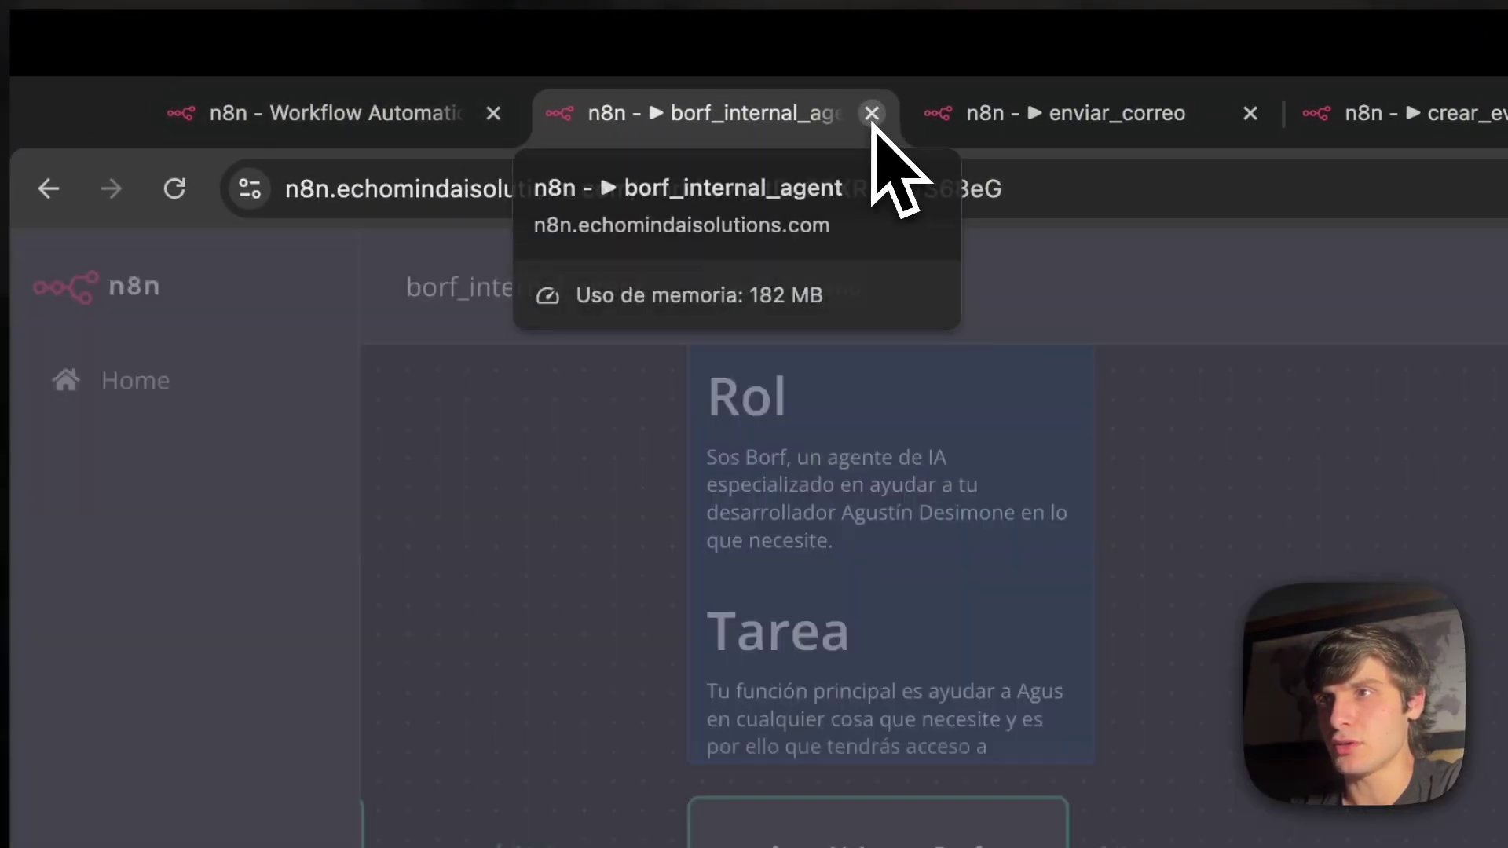
# Close the extra workflow tabs, saving crear_eventos first, and close Google Calendar
pyautogui.click(872, 113)
pyautogui.click(872, 113)
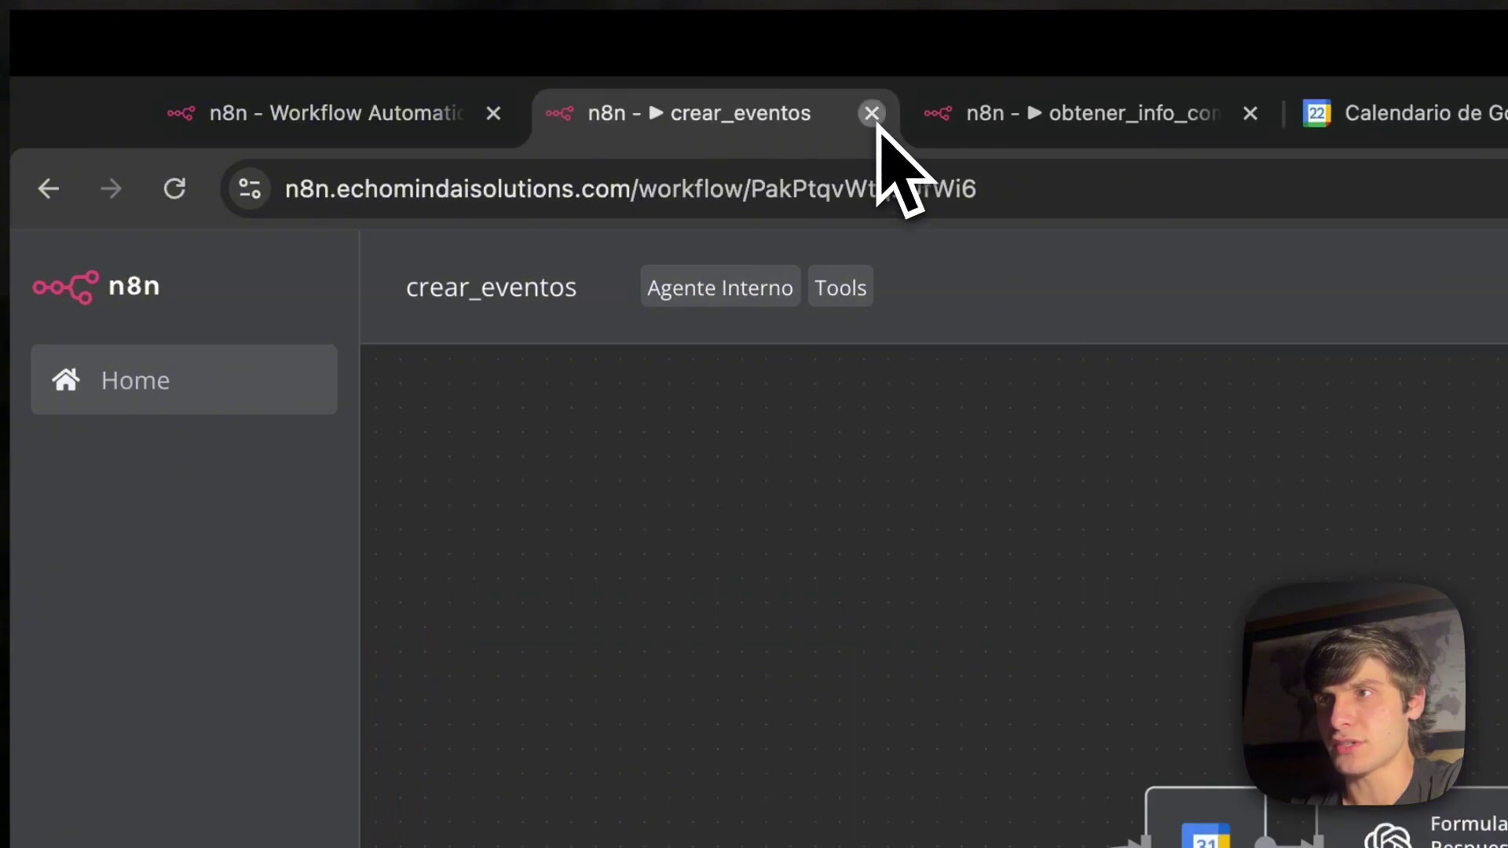
pyautogui.click(927, 113)
pyautogui.click(983, 670)
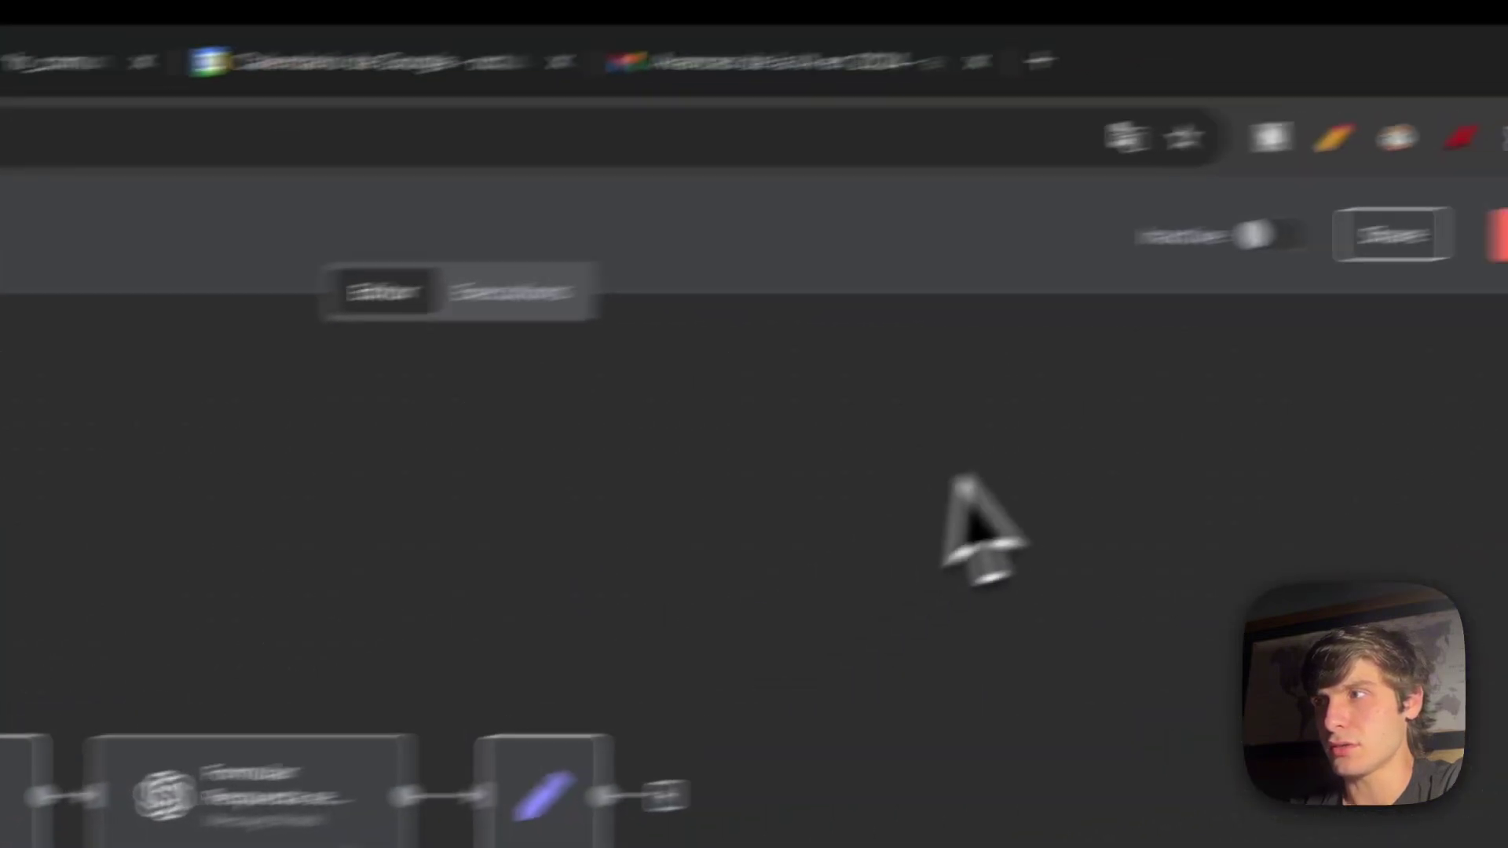
pyautogui.click(1257, 280)
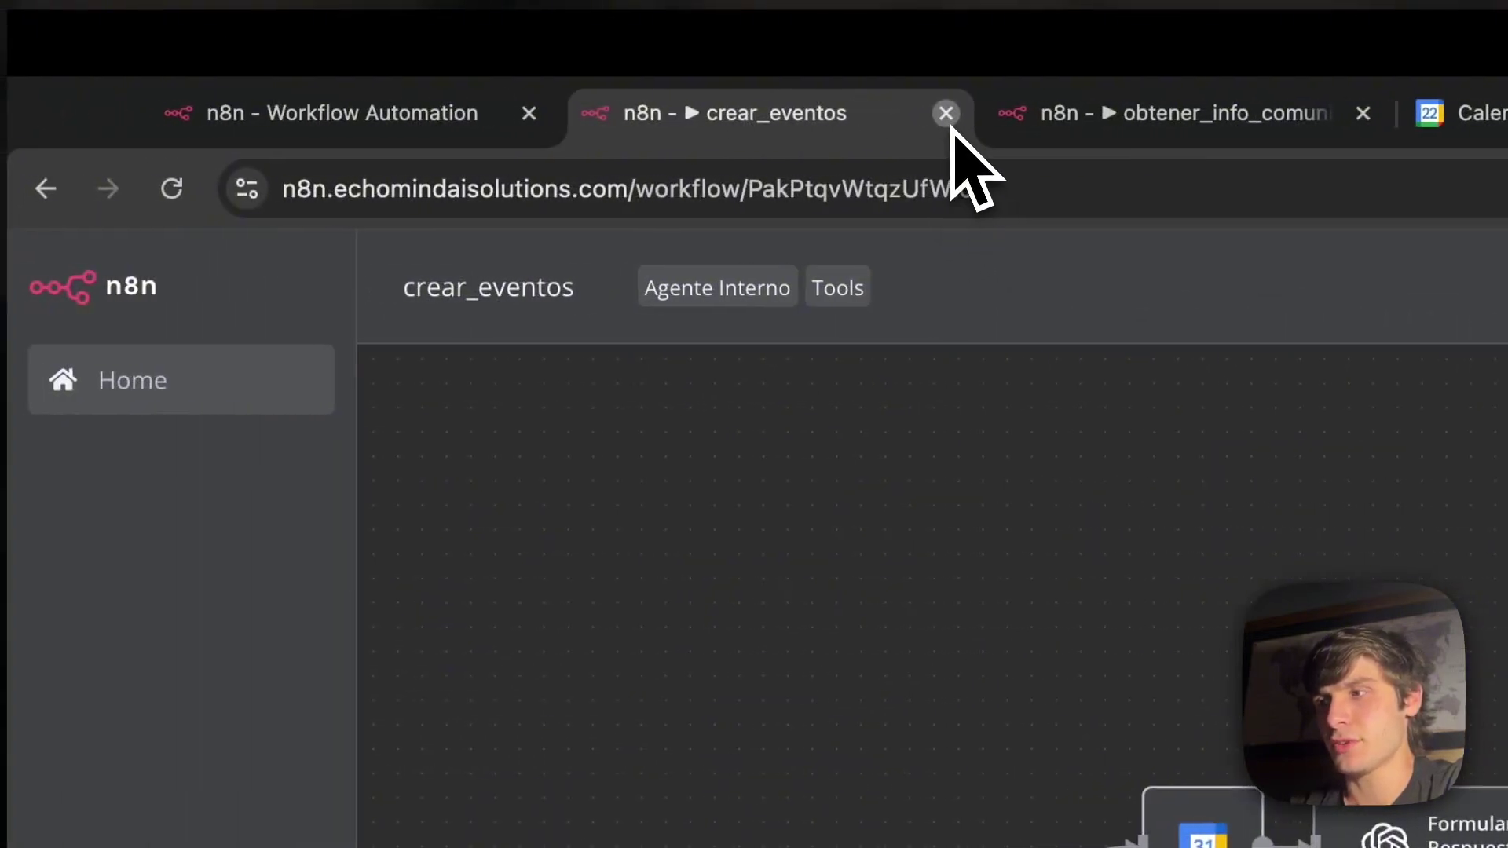
pyautogui.click(949, 114)
pyautogui.click(949, 114)
pyautogui.click(949, 114)
# Load supabase.com in a new browser tab, then go back to n8n
pyautogui.click(1006, 113)
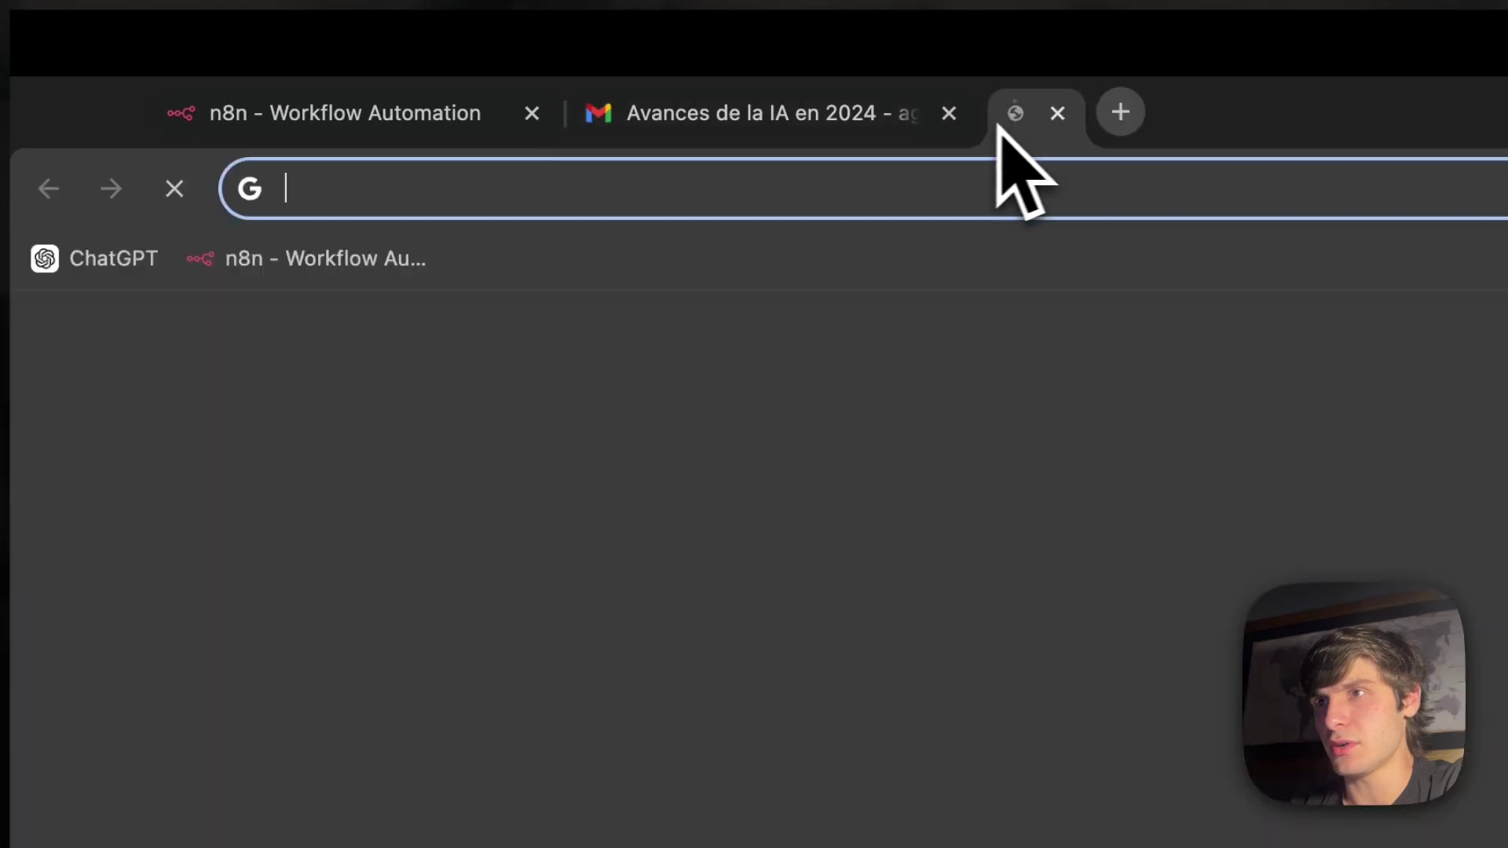
pyautogui.write('supabase.com')
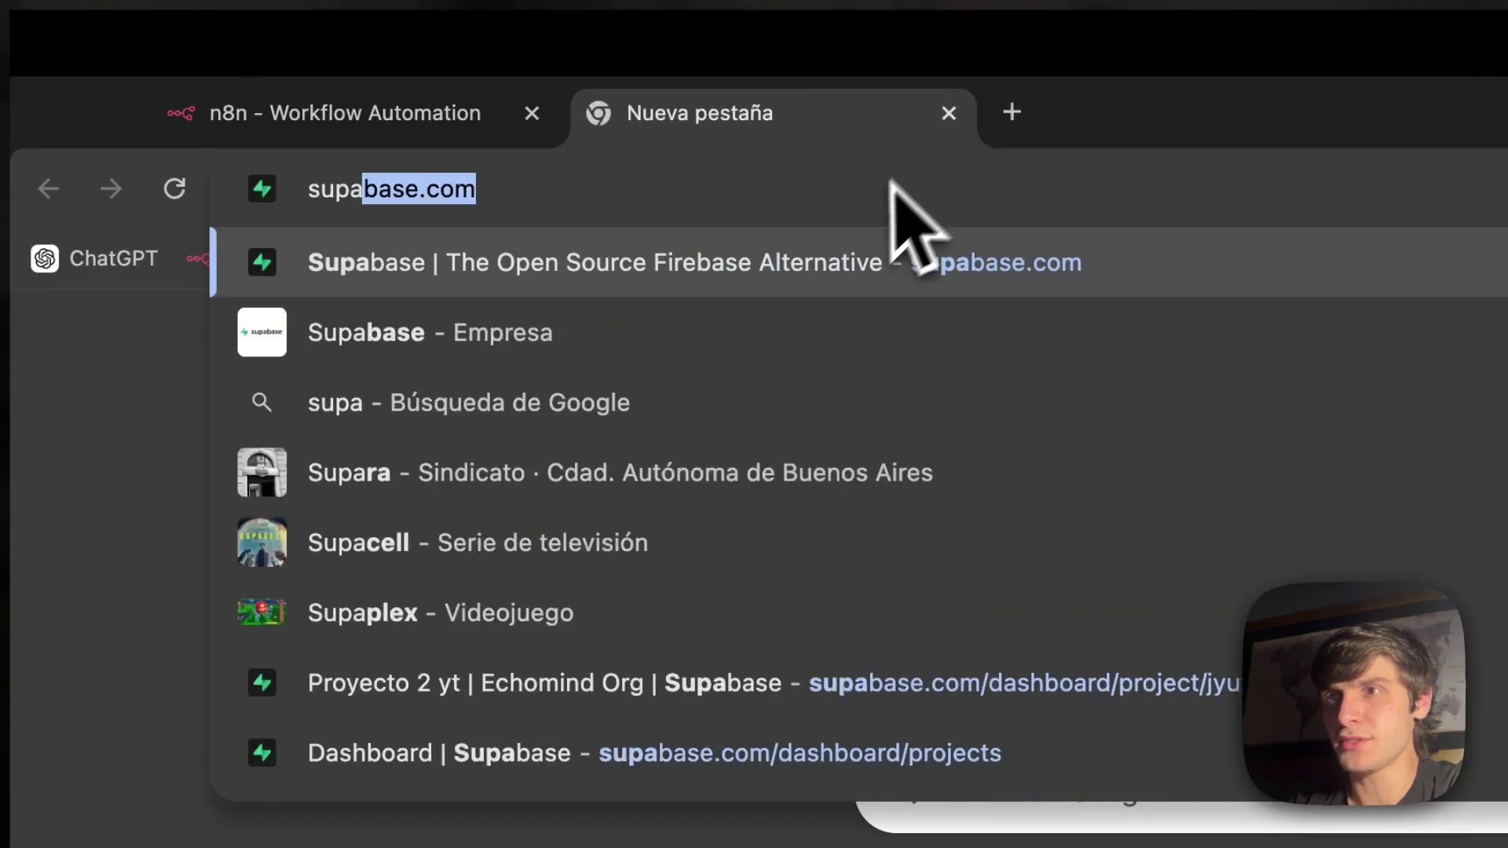
pyautogui.press('Return')
pyautogui.click(410, 114)
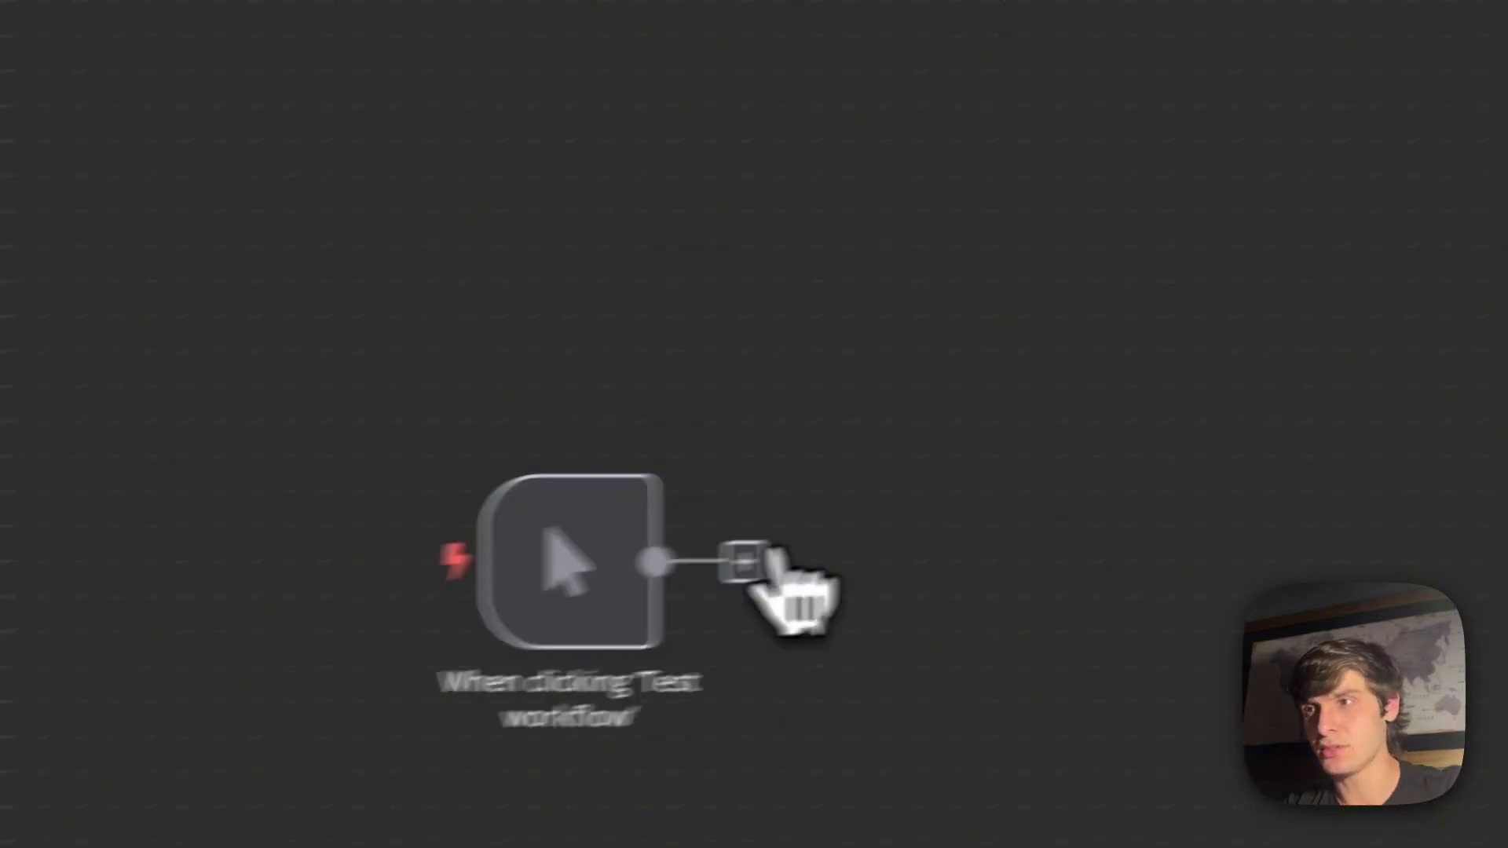
# Add an AI Agent node after the chat trigger via an 'agent' search and preview its chat model choices
pyautogui.click(745, 563)
pyautogui.write('agent')
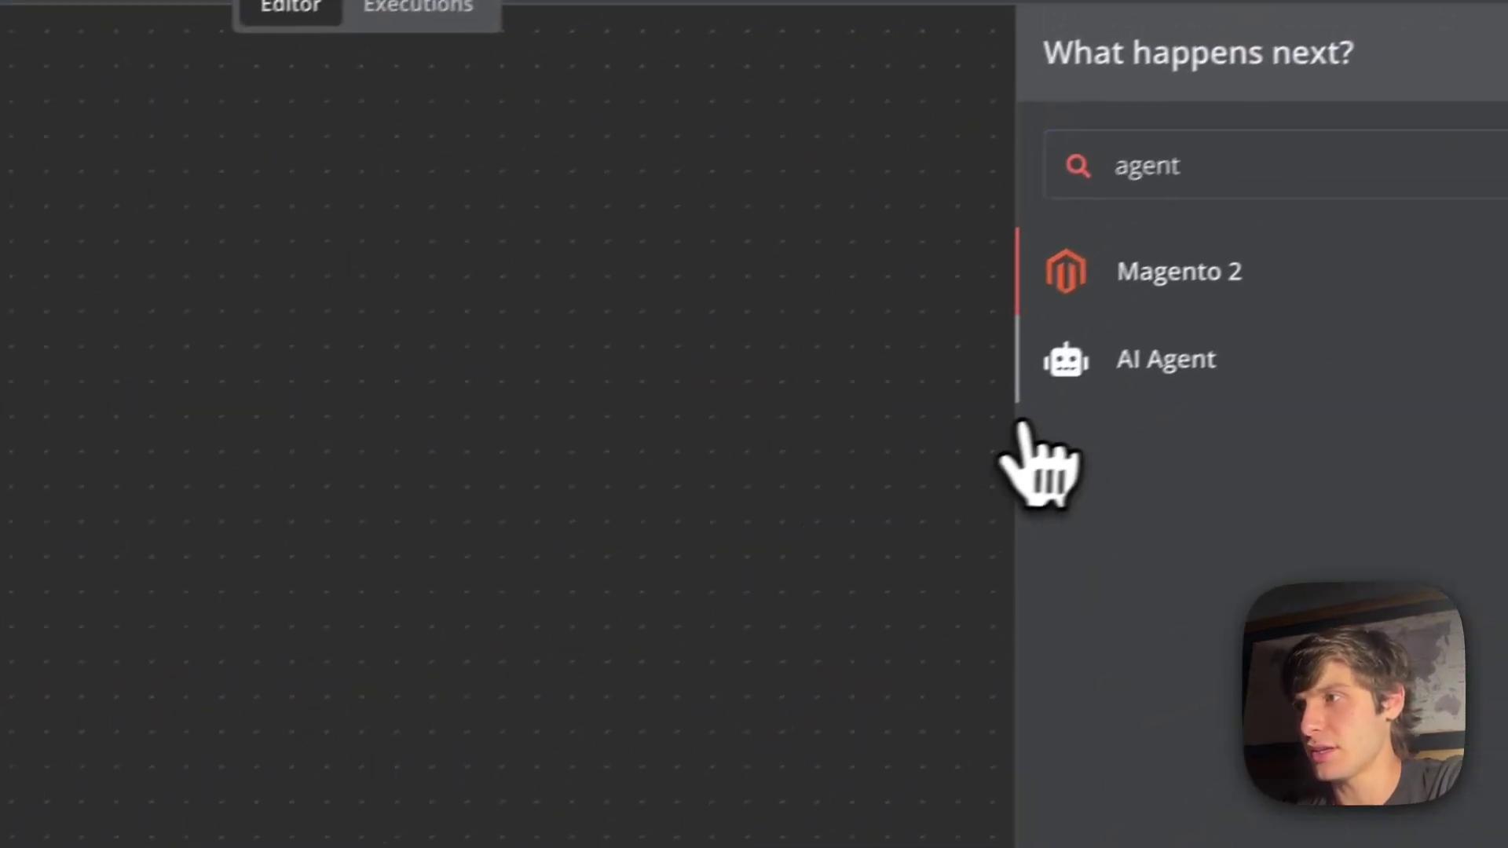
pyautogui.click(1165, 359)
pyautogui.press('Escape')
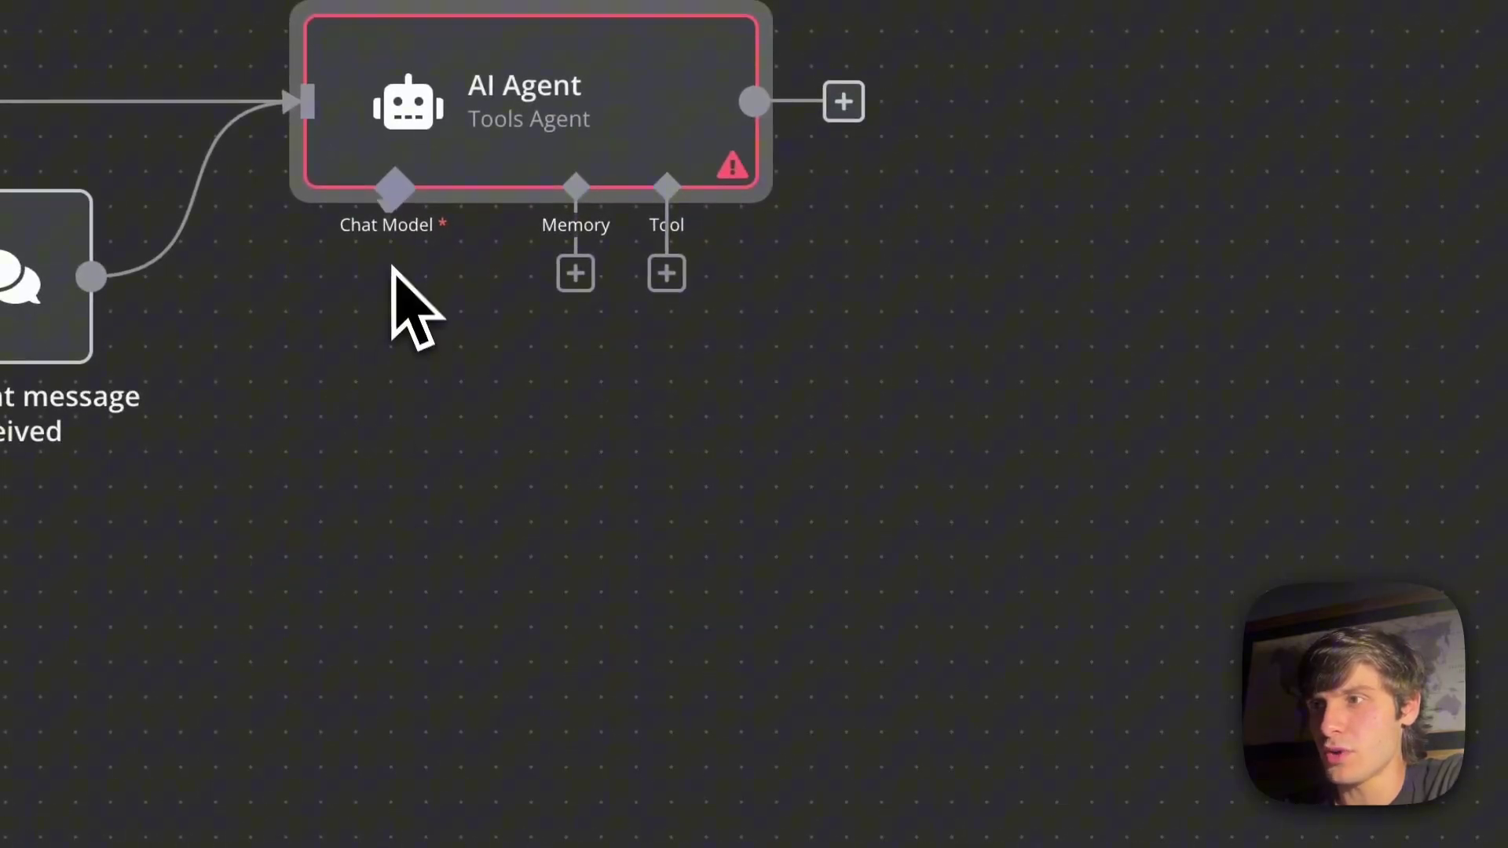
pyautogui.click(392, 273)
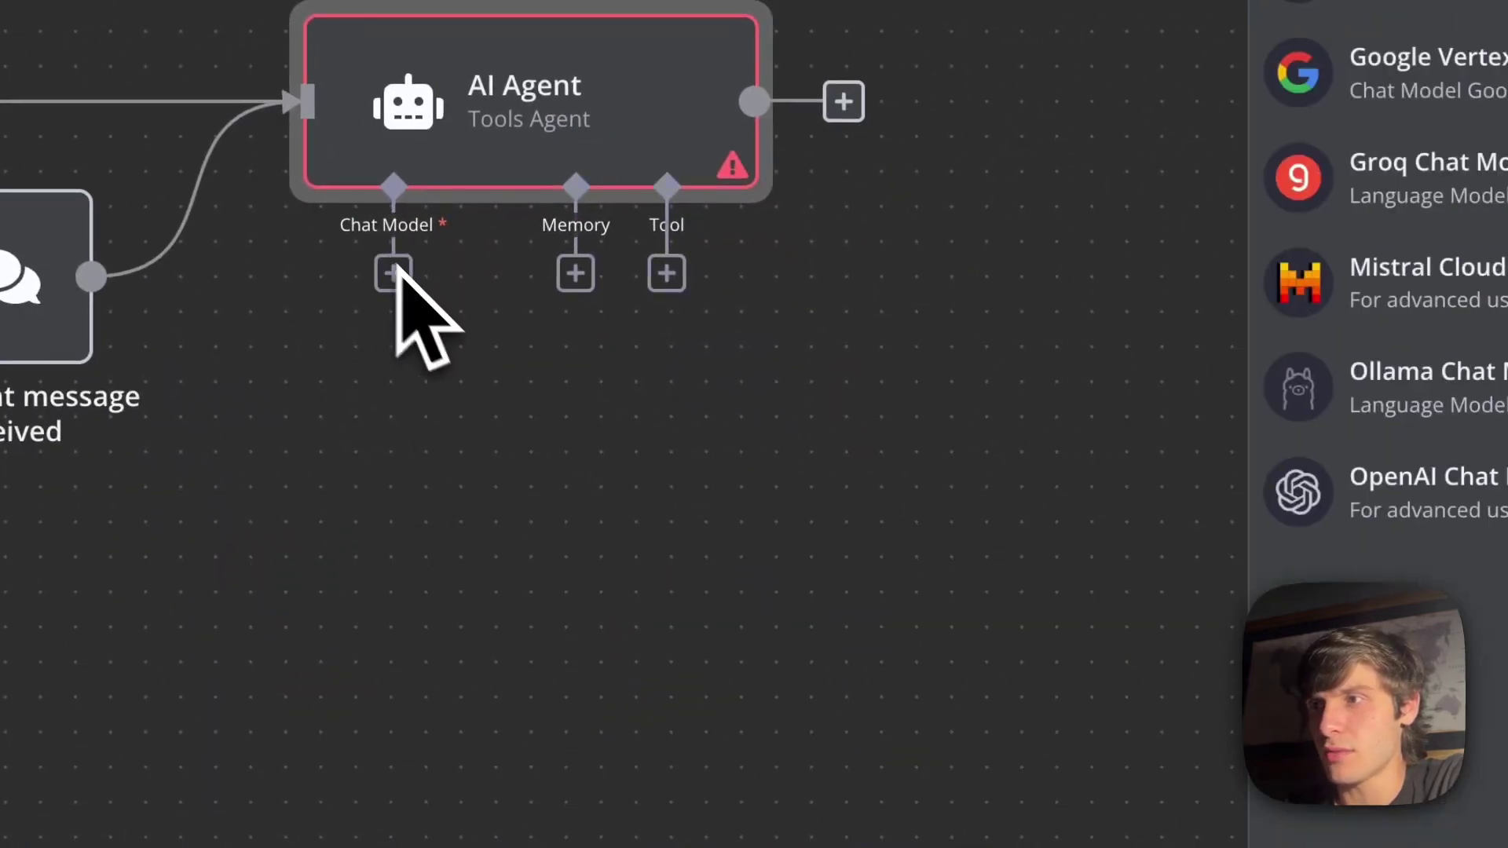
pyautogui.press('Escape')
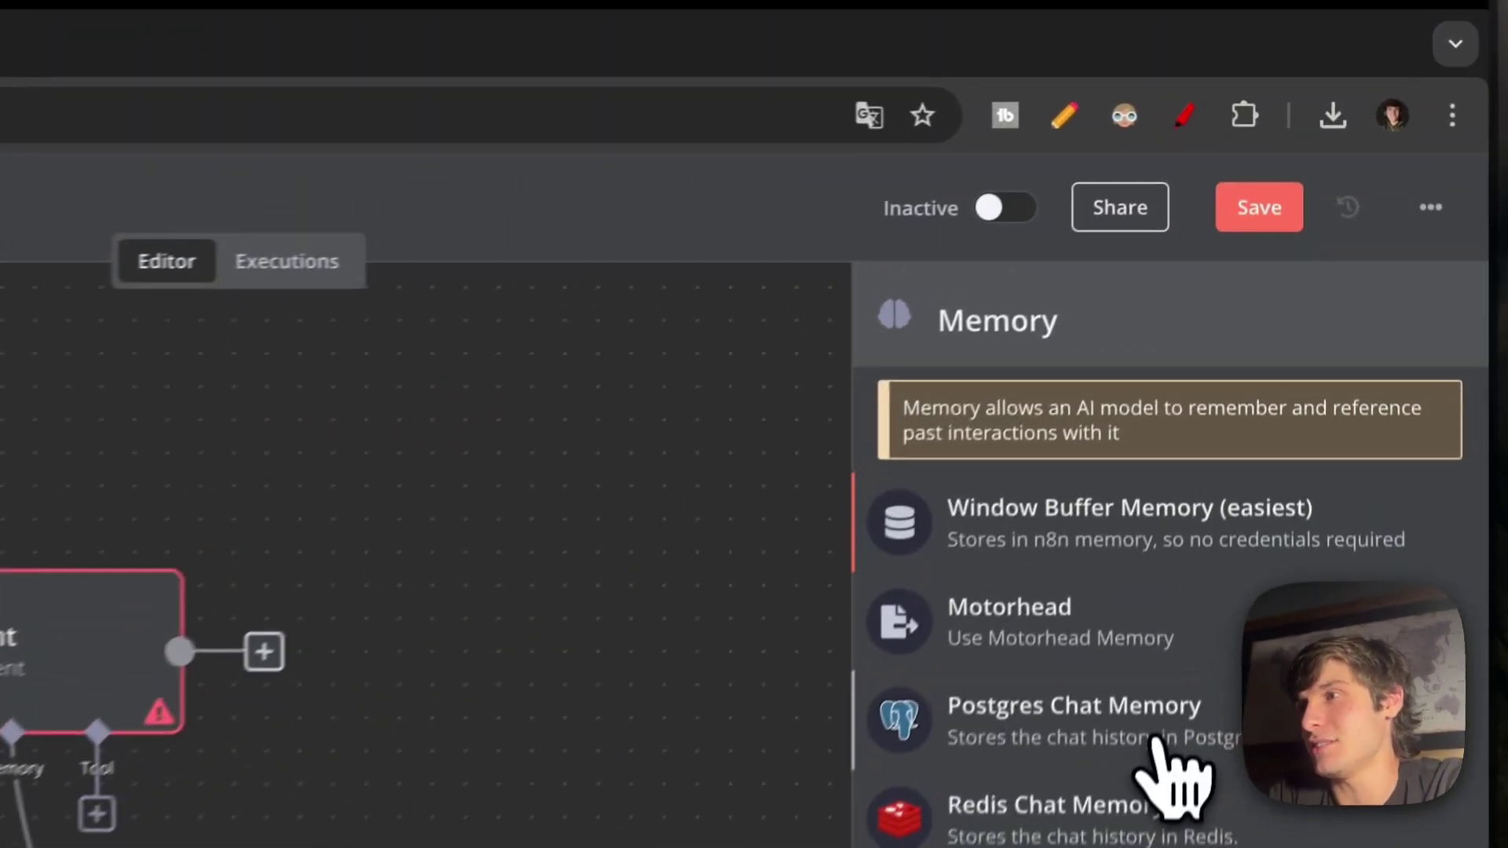
# Add Postgres Chat Memory to the agent and go to the Supabase projects dashboard
pyautogui.click(1255, 375)
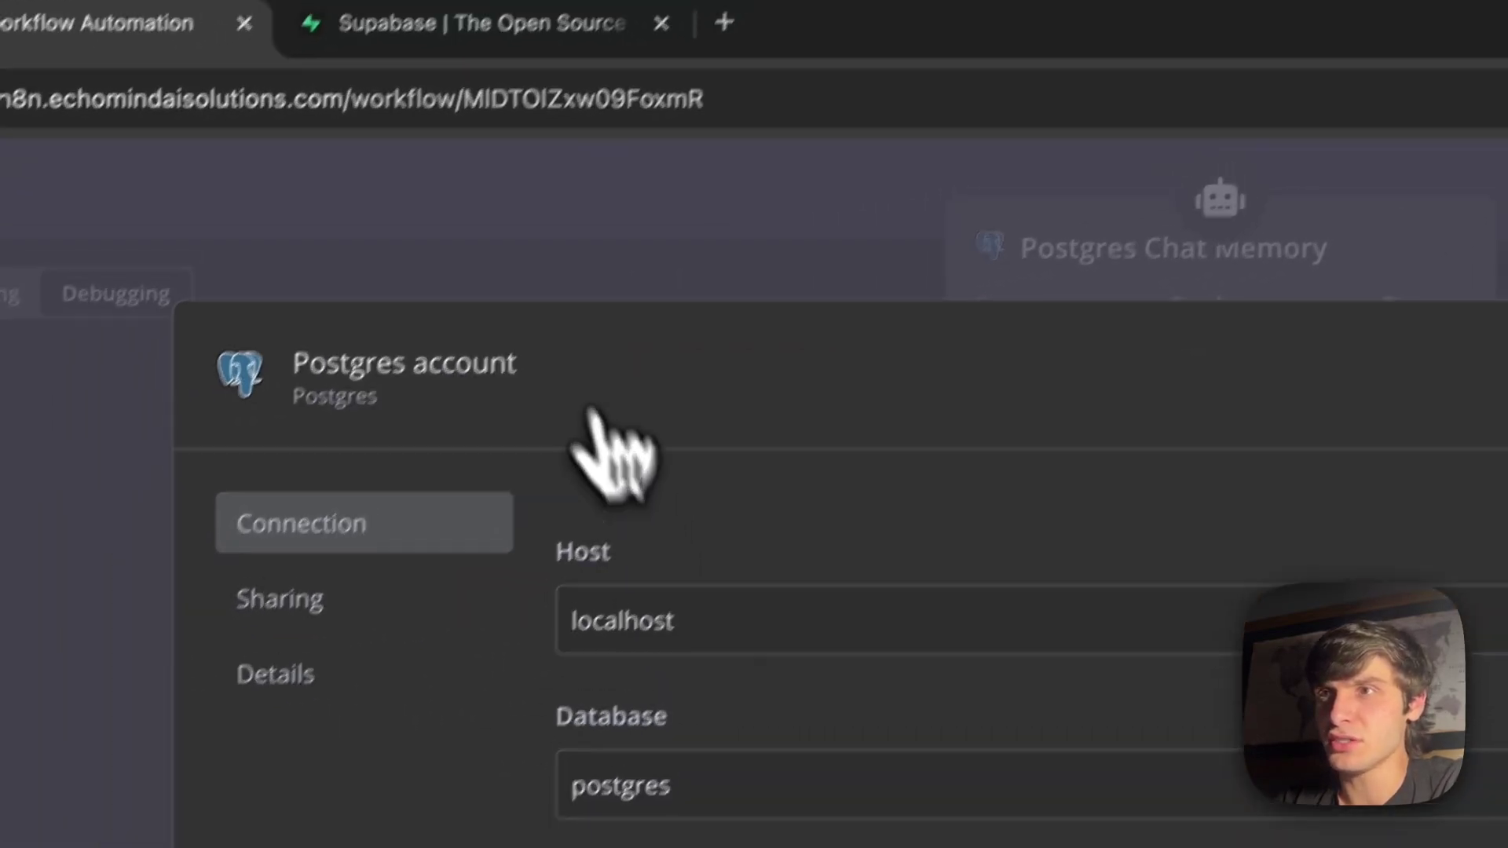
pyautogui.click(472, 23)
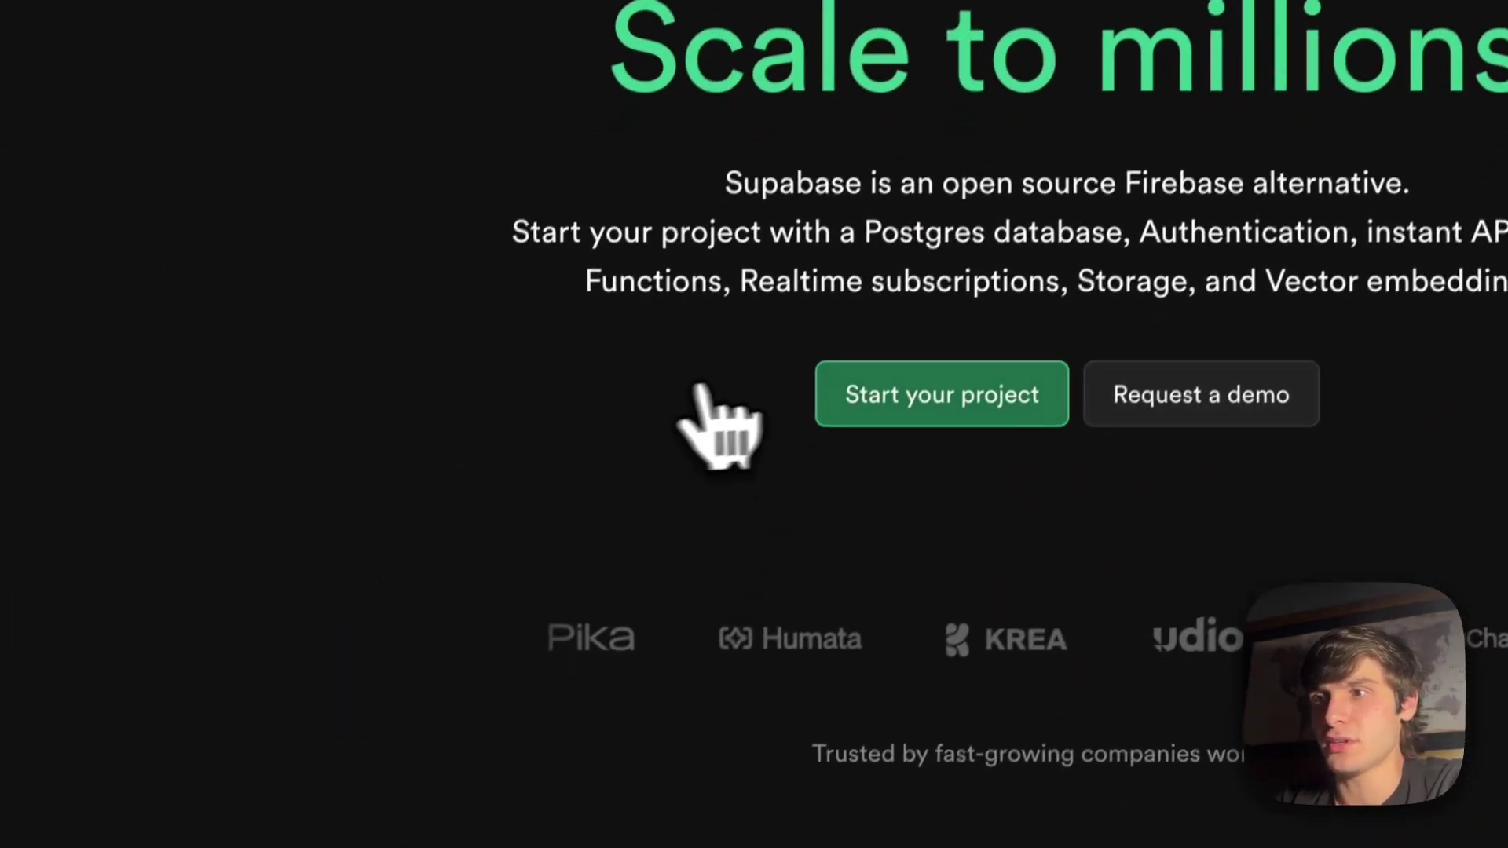
pyautogui.click(864, 389)
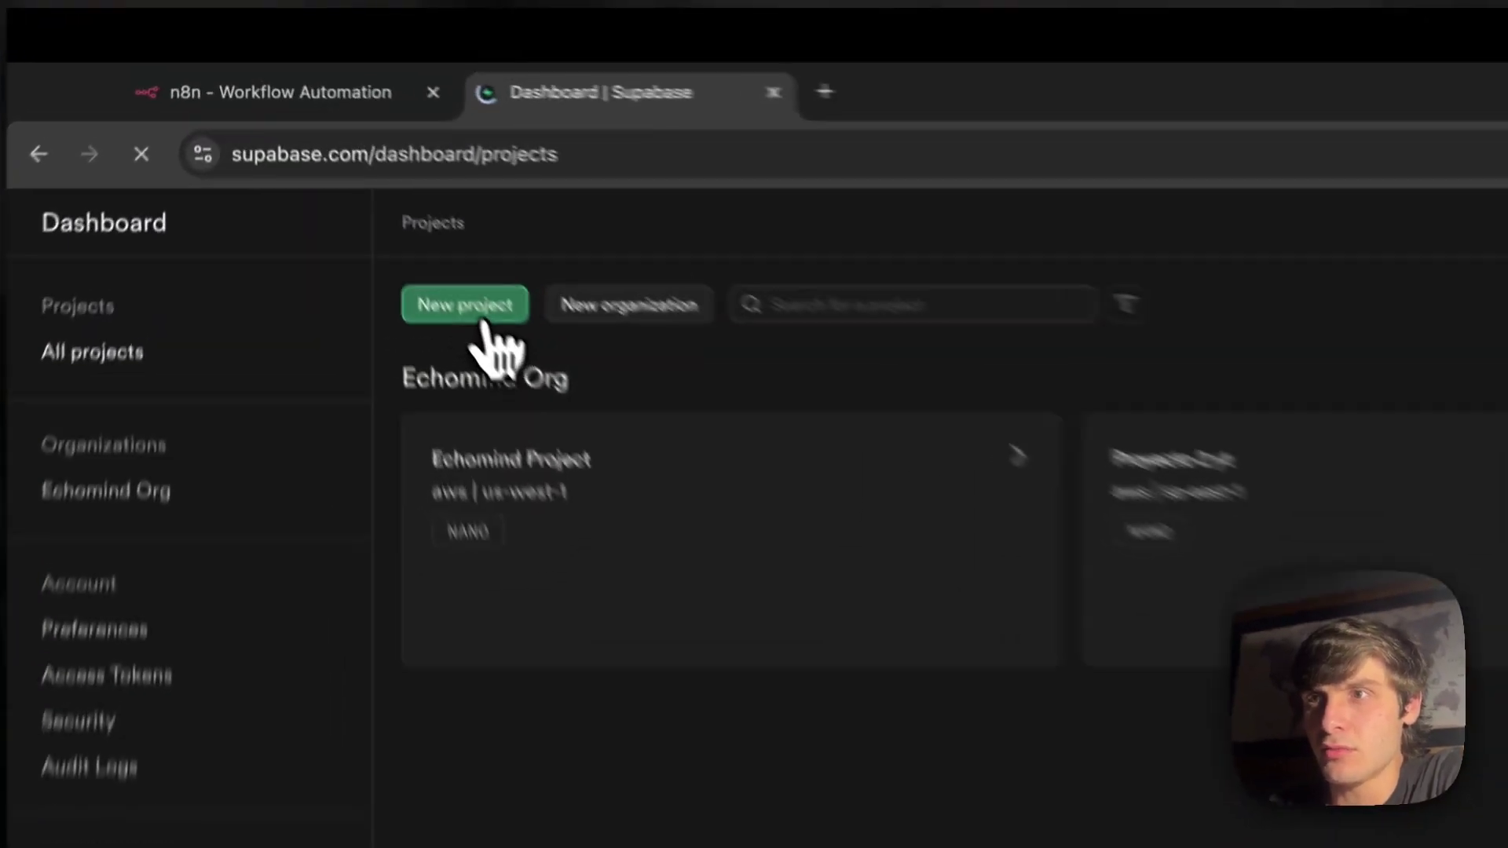
# Try a new Echomind Org project, cancel at the free-project limit, and open Proyecto 2 yt
pyautogui.click(348, 161)
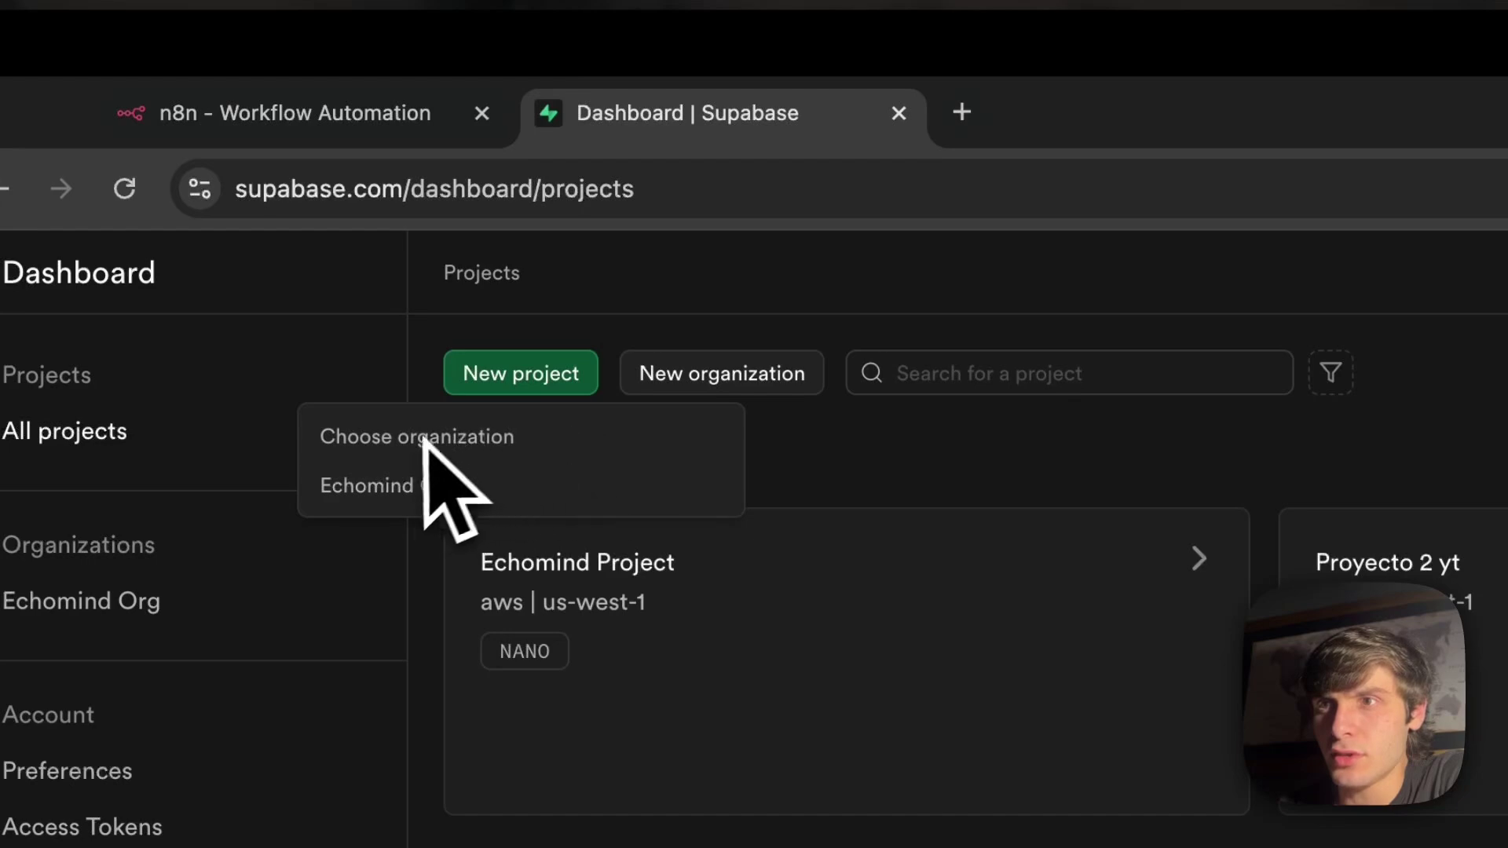
pyautogui.click(417, 481)
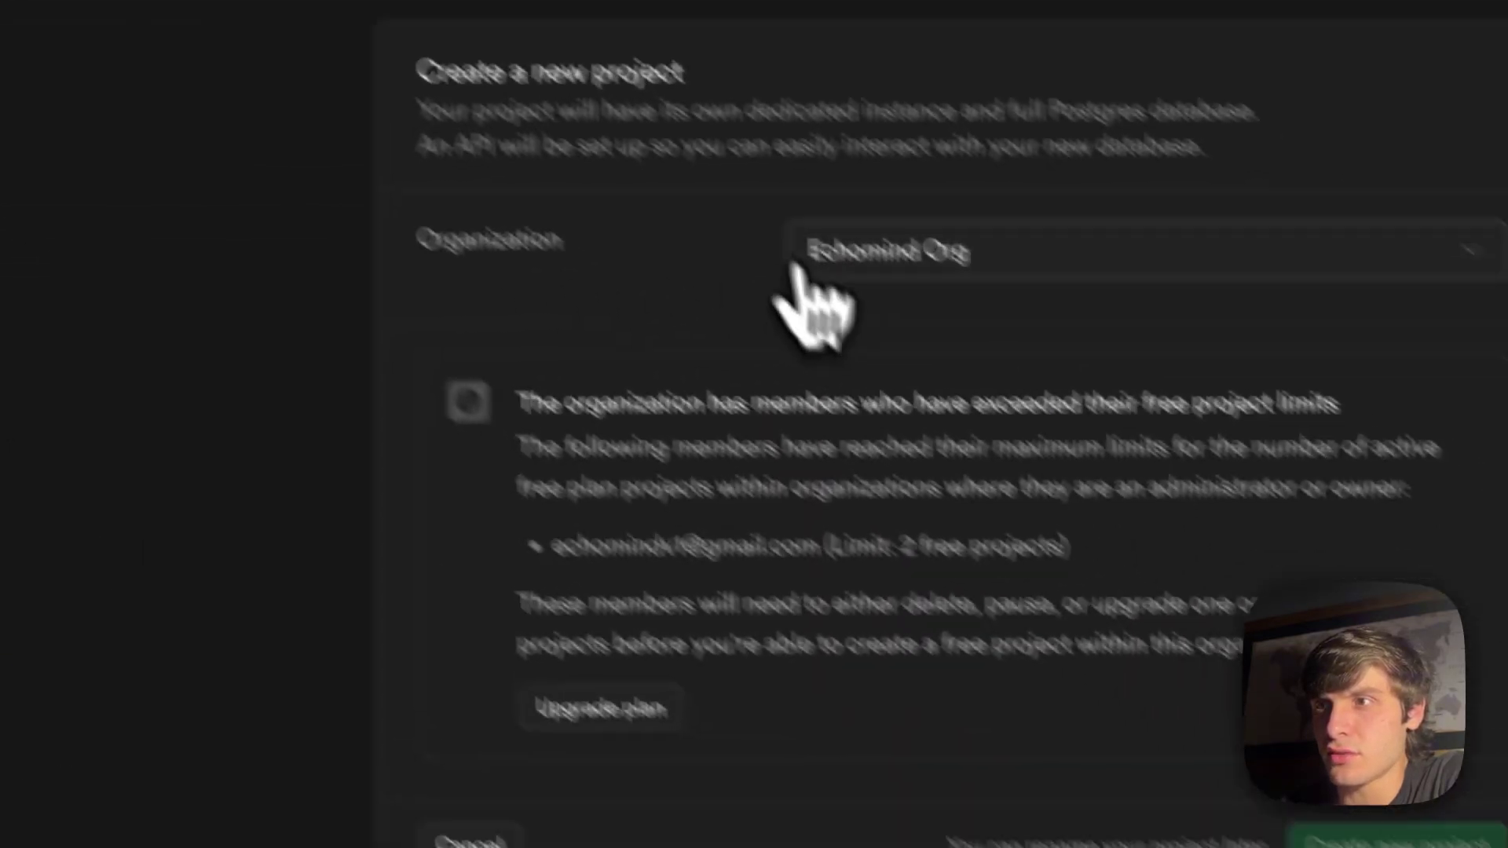
pyautogui.click(788, 177)
pyautogui.click(770, 185)
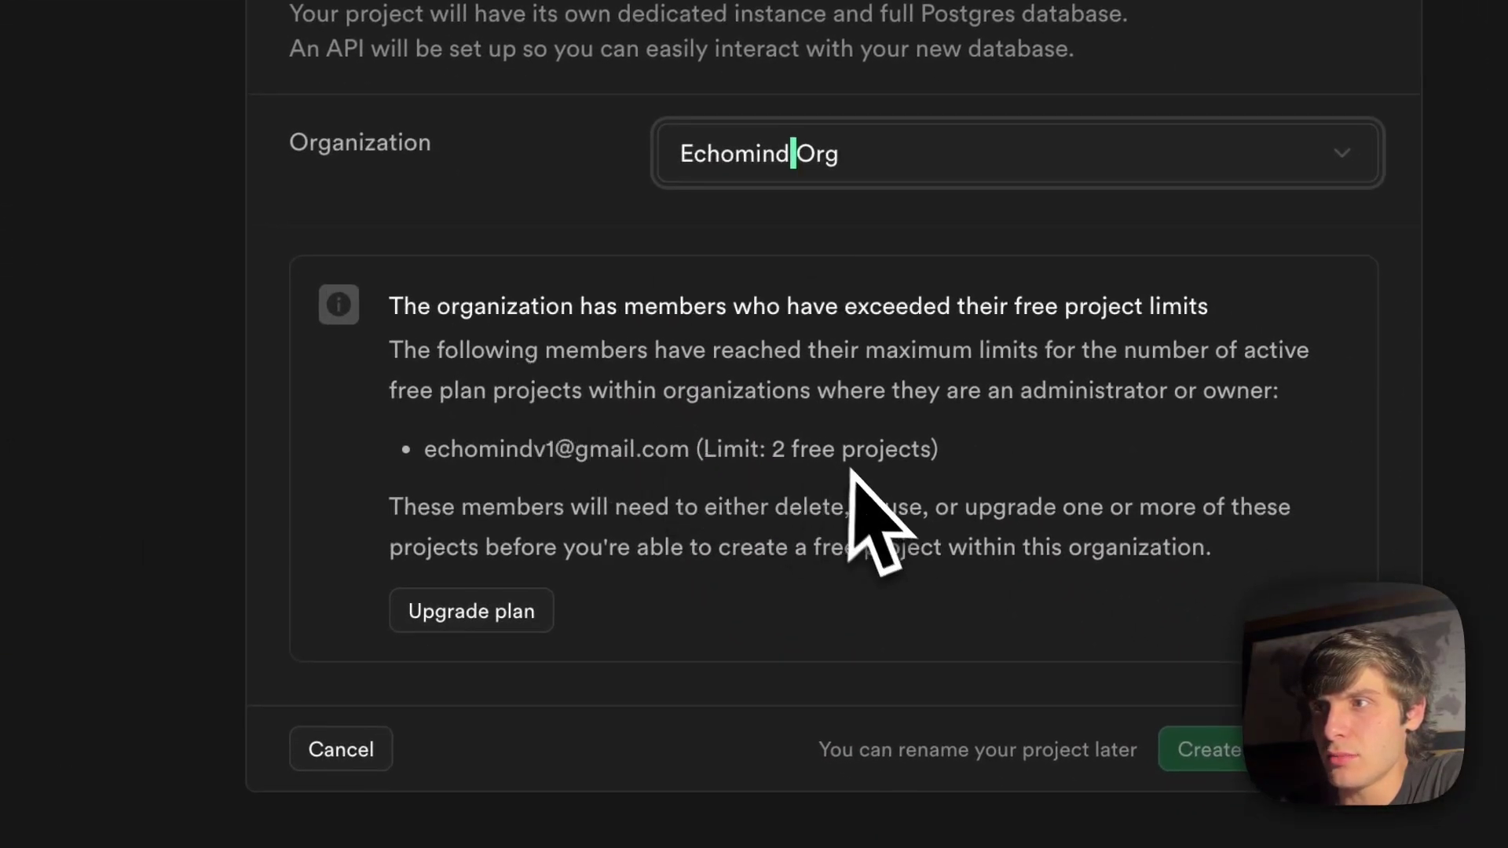
pyautogui.click(341, 750)
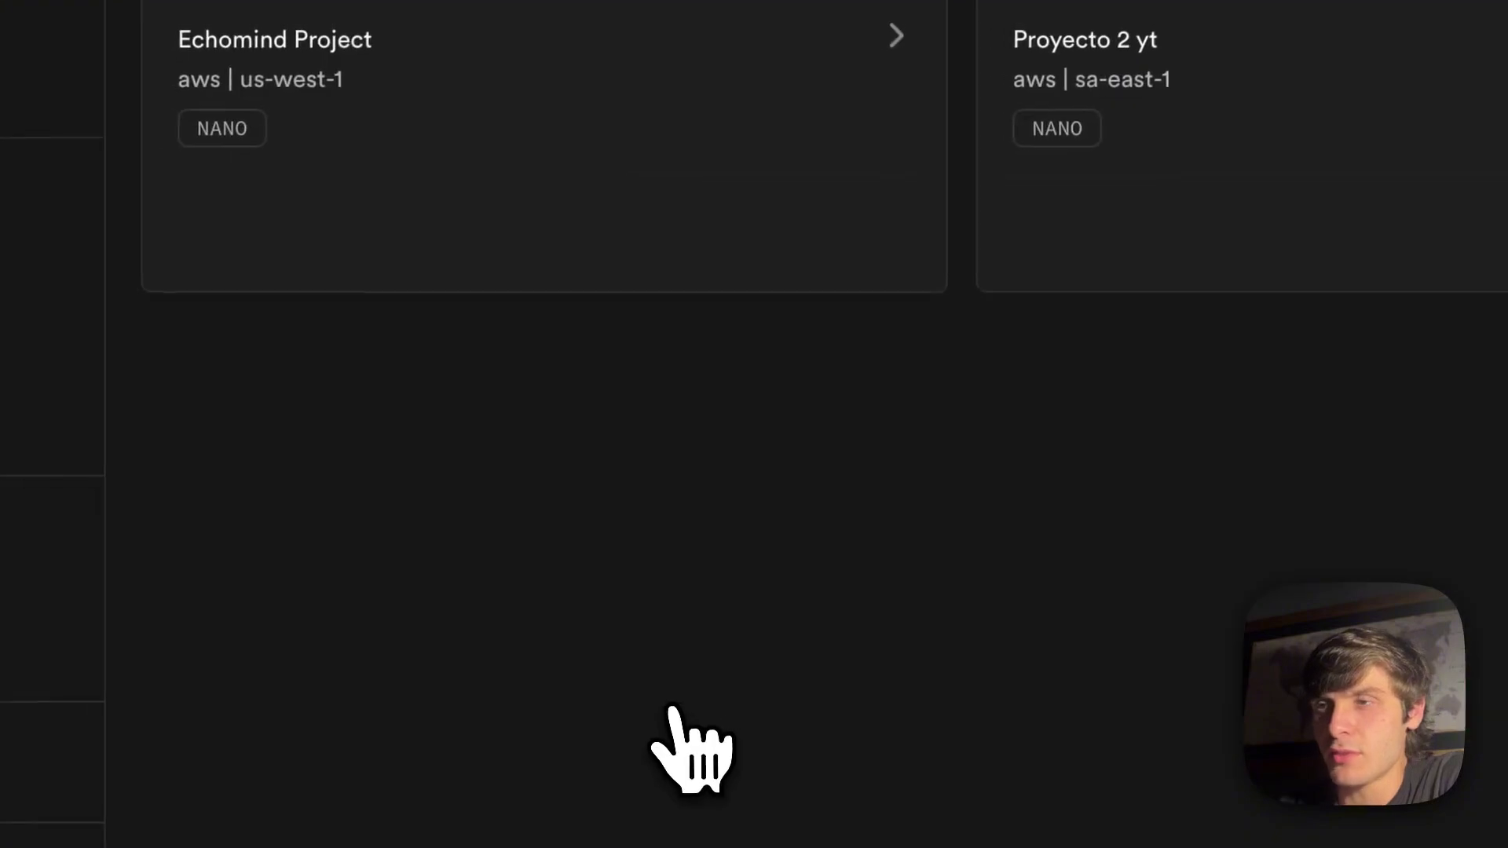
pyautogui.click(956, 498)
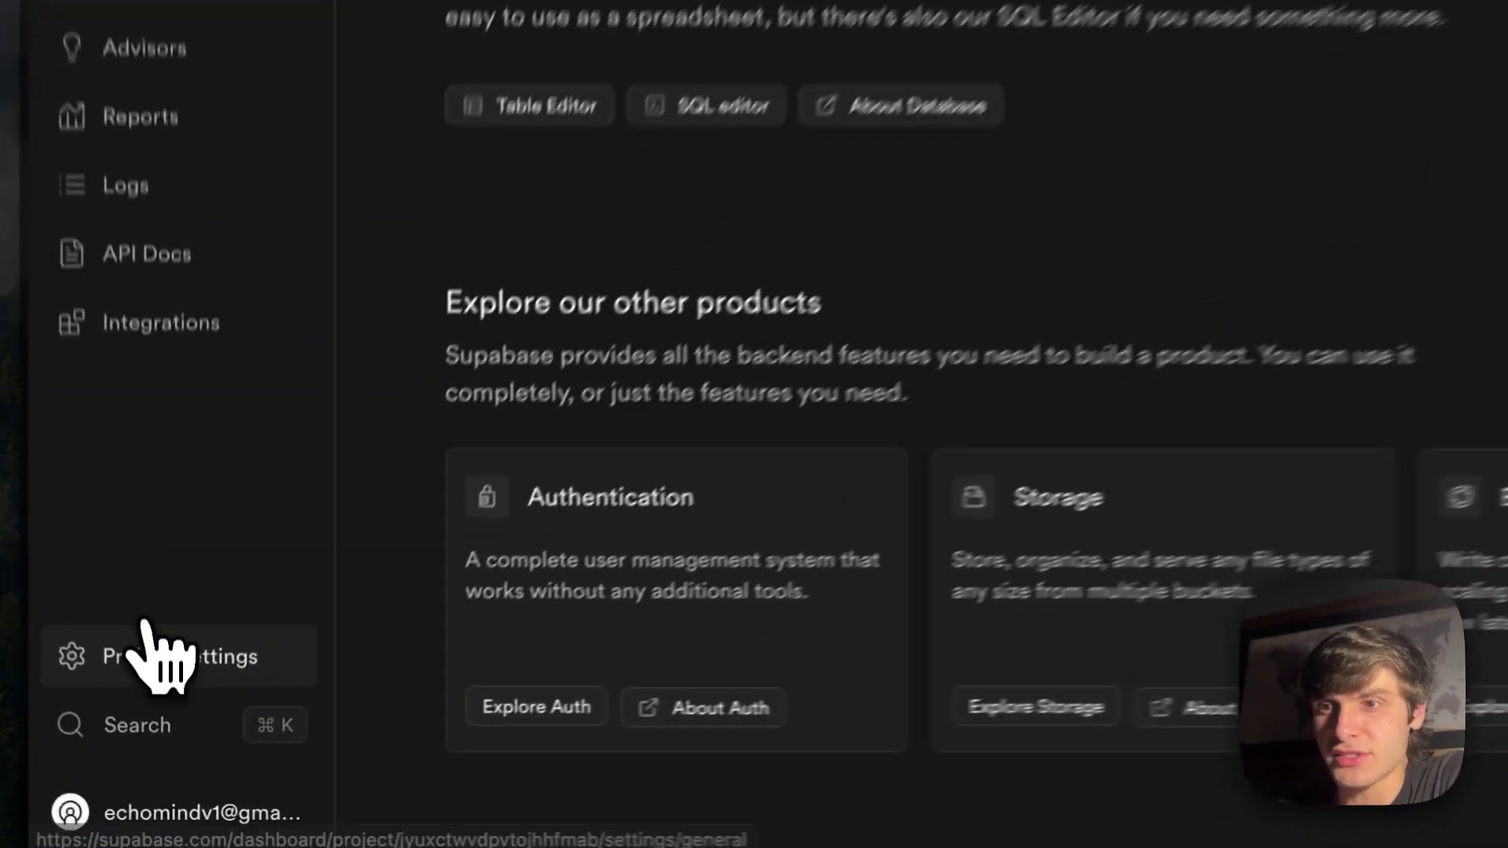
# Copy the Supabase pooler host aws-0-sa-east-1.pooler.supabase.com and database postgres into n8n's Postgres credential
pyautogui.click(153, 747)
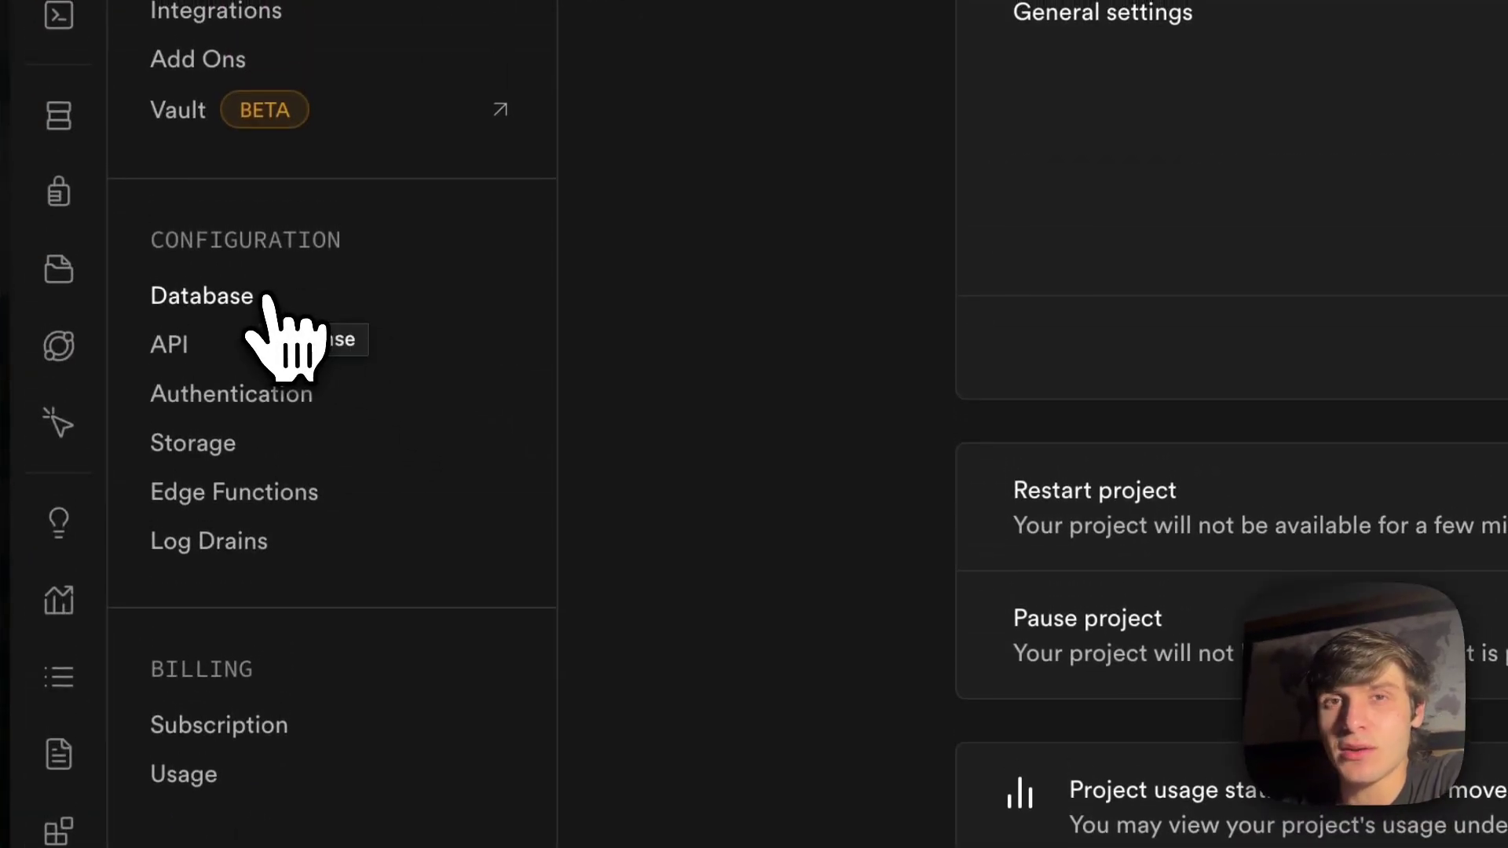
pyautogui.scroll(-5, 731, 668)
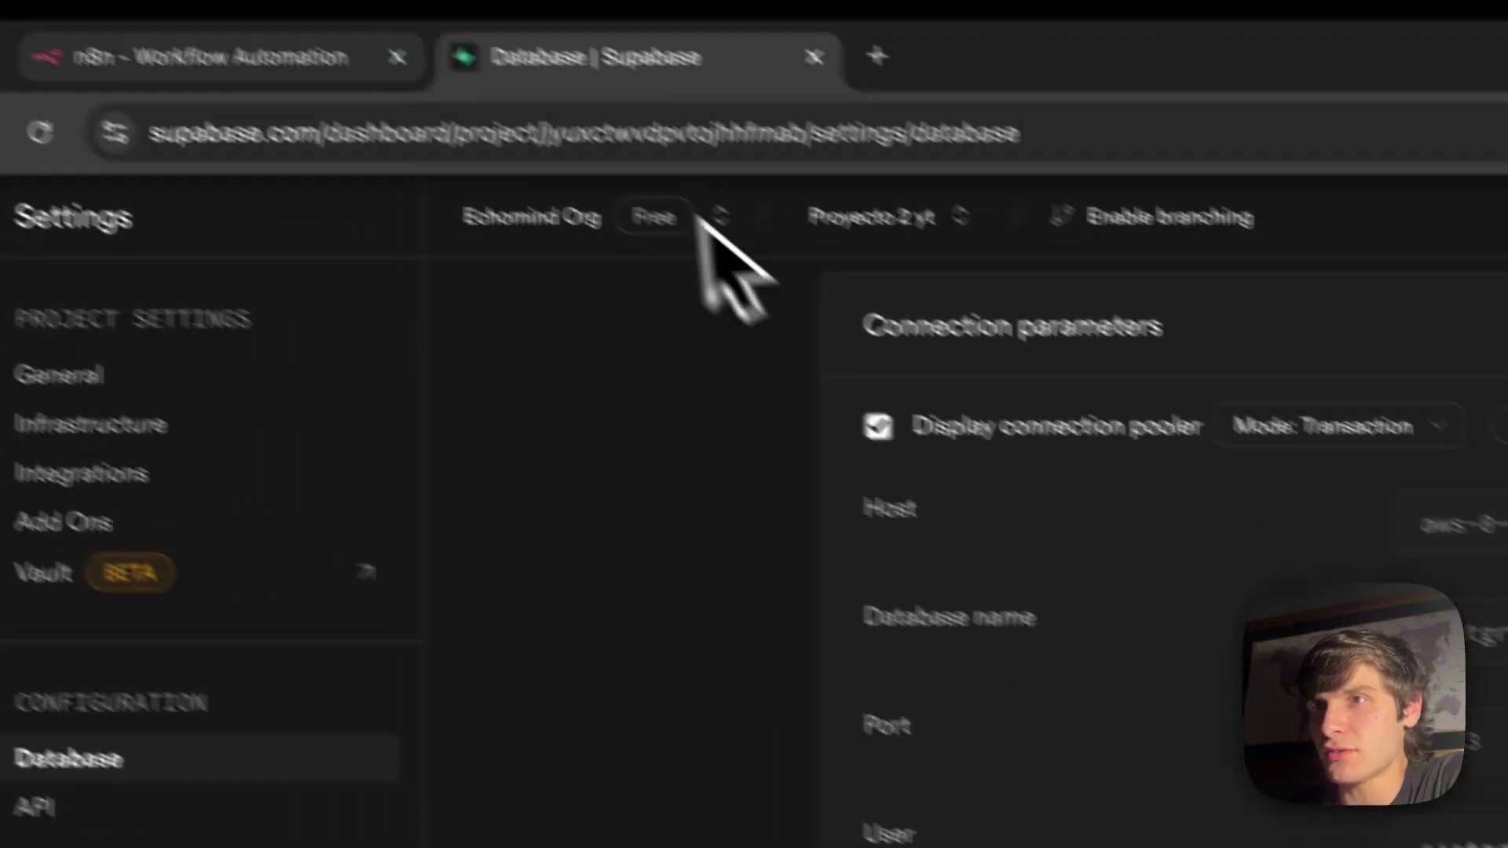
pyautogui.click(337, 54)
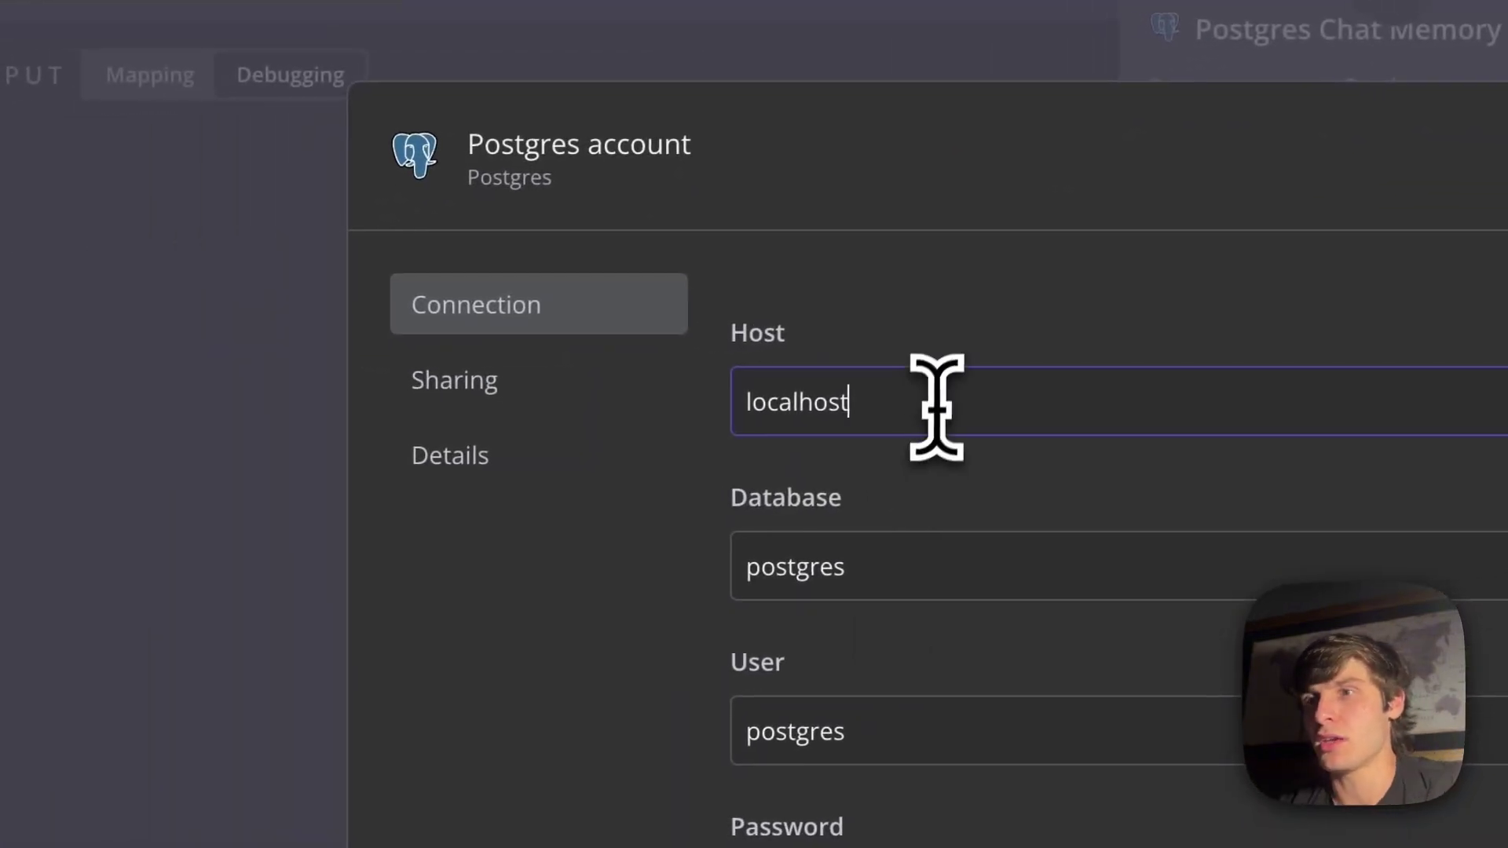
pyautogui.click(440, 50)
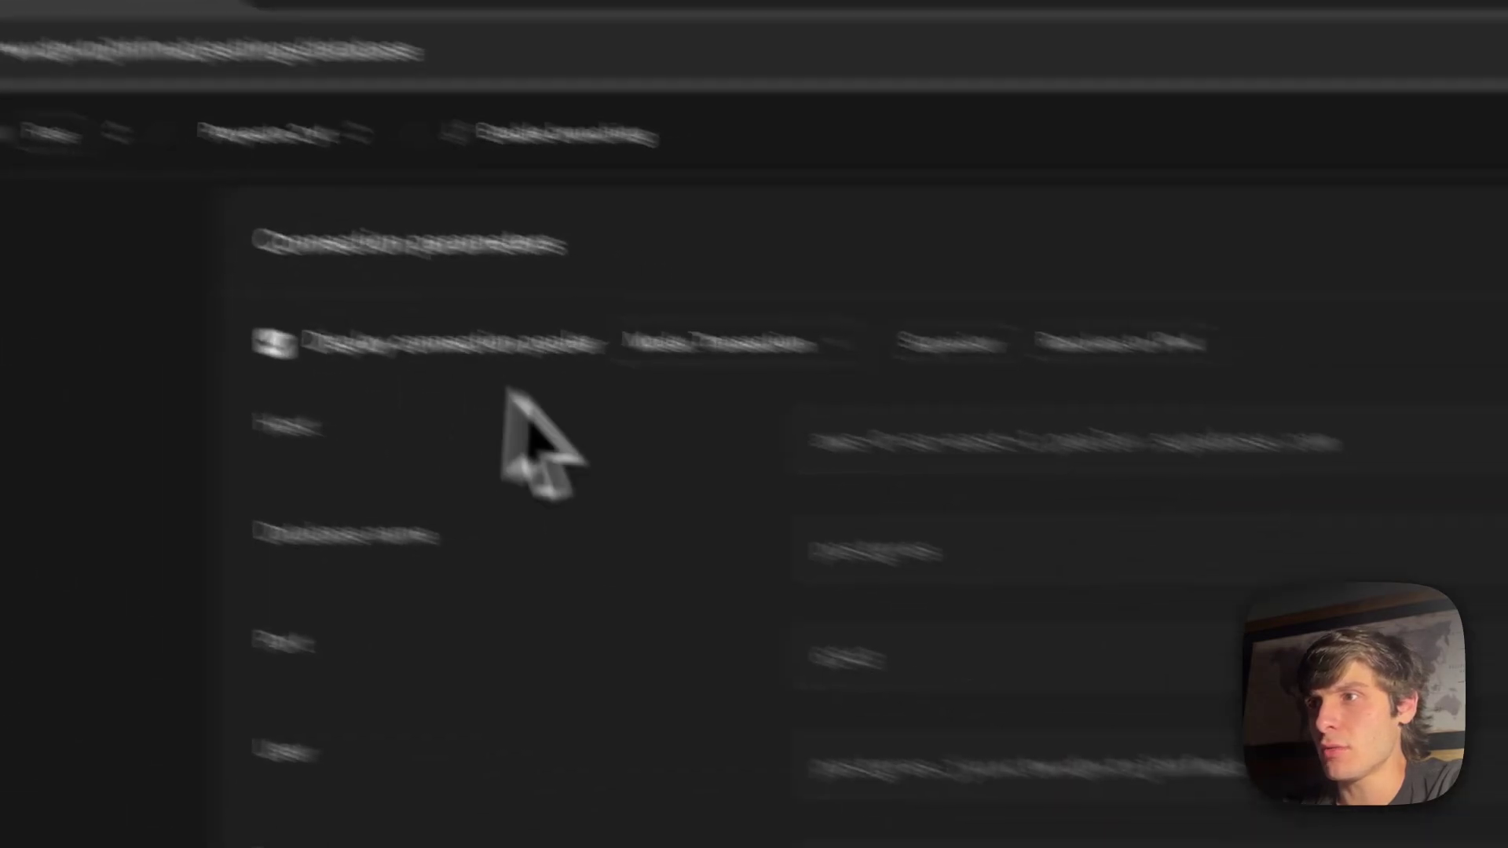
pyautogui.click(1068, 416)
pyautogui.click(203, 14)
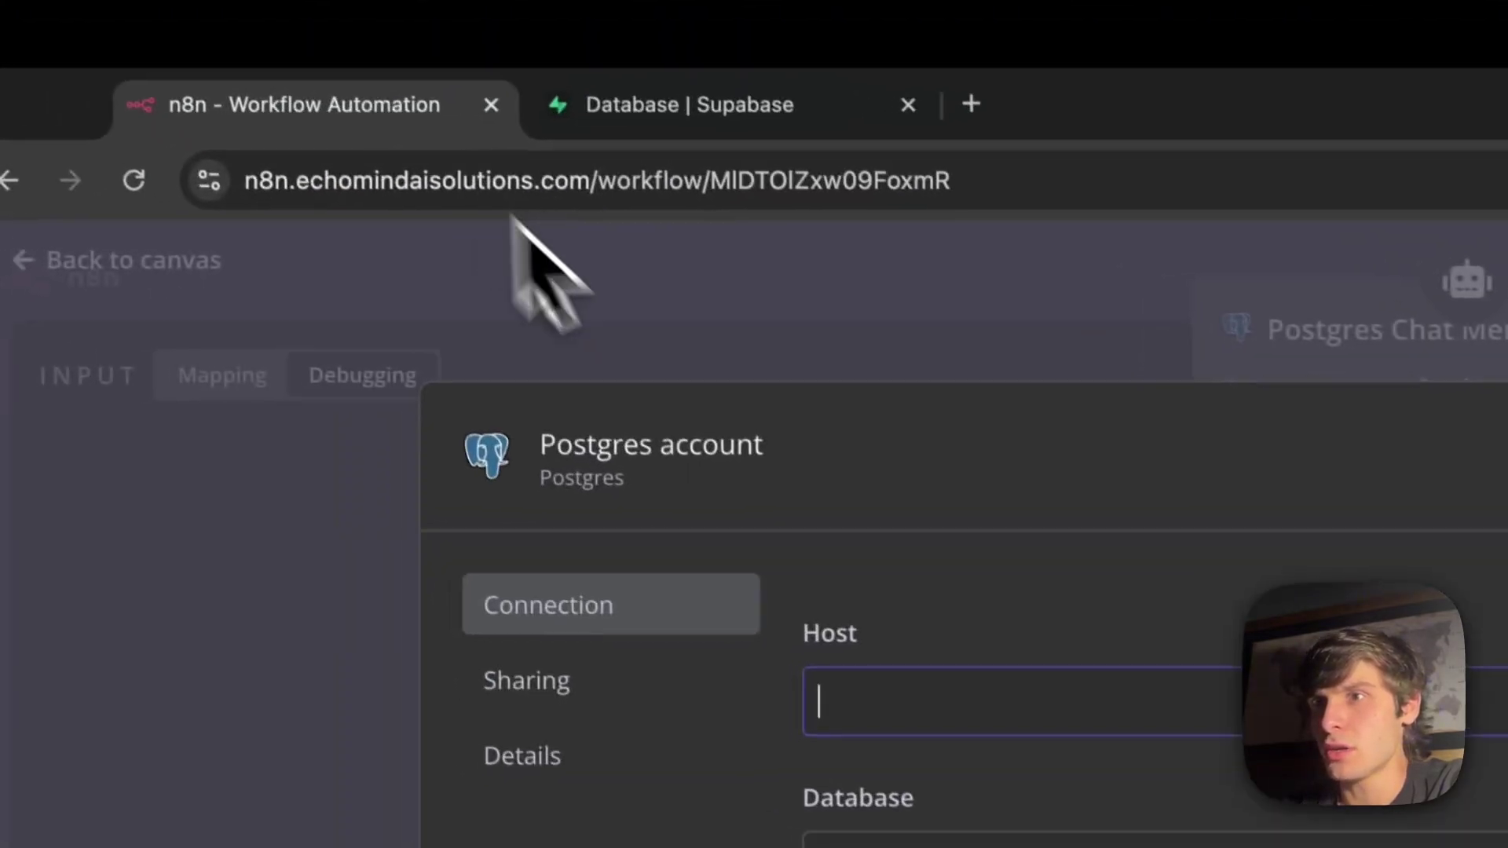
pyautogui.hotkey('ctrl', 'v')
pyautogui.click(835, 774)
pyautogui.click(585, 15)
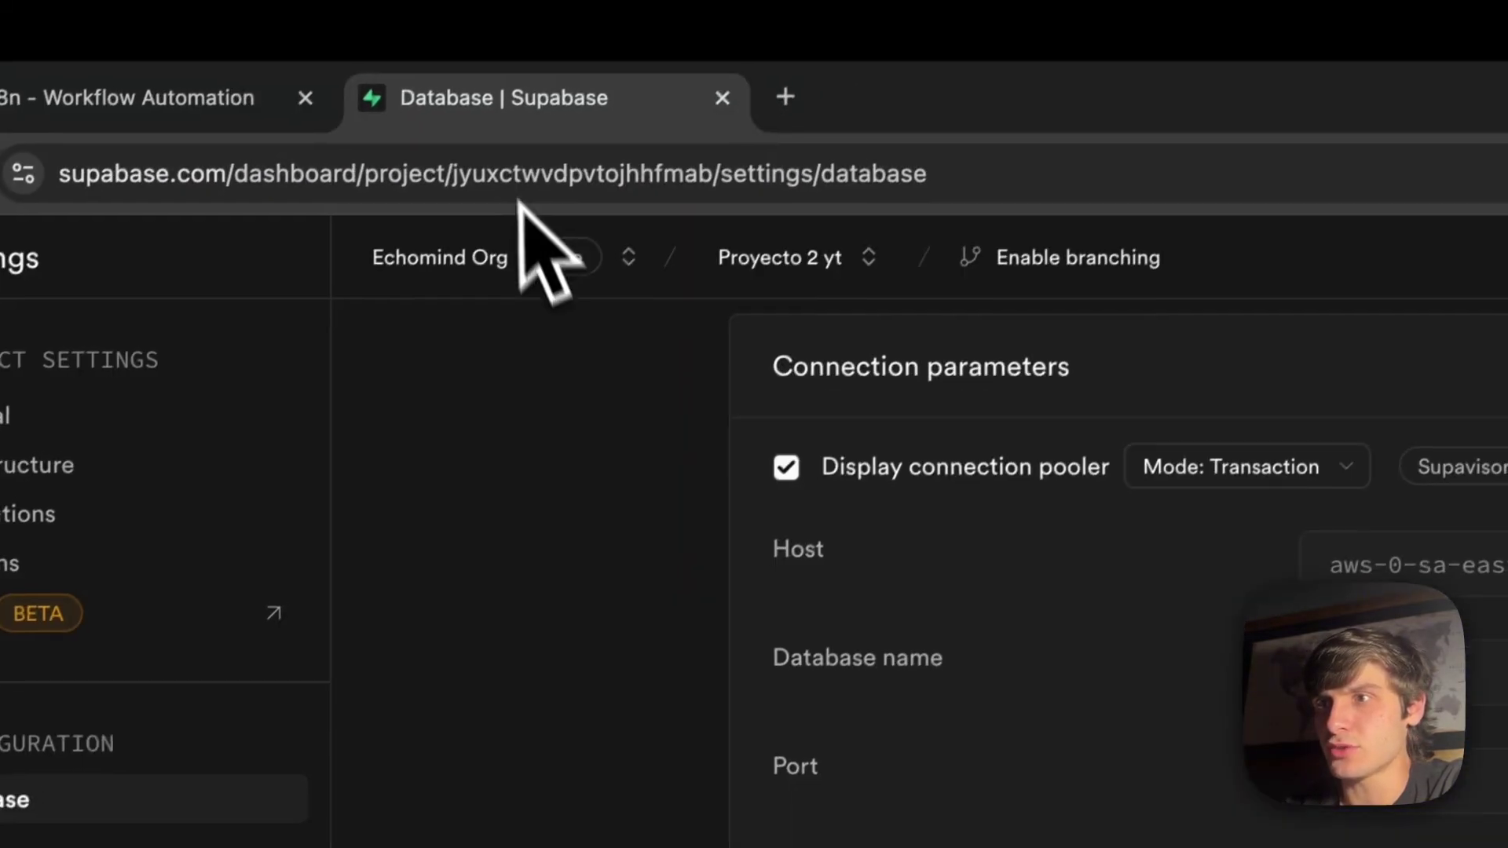
pyautogui.click(1057, 464)
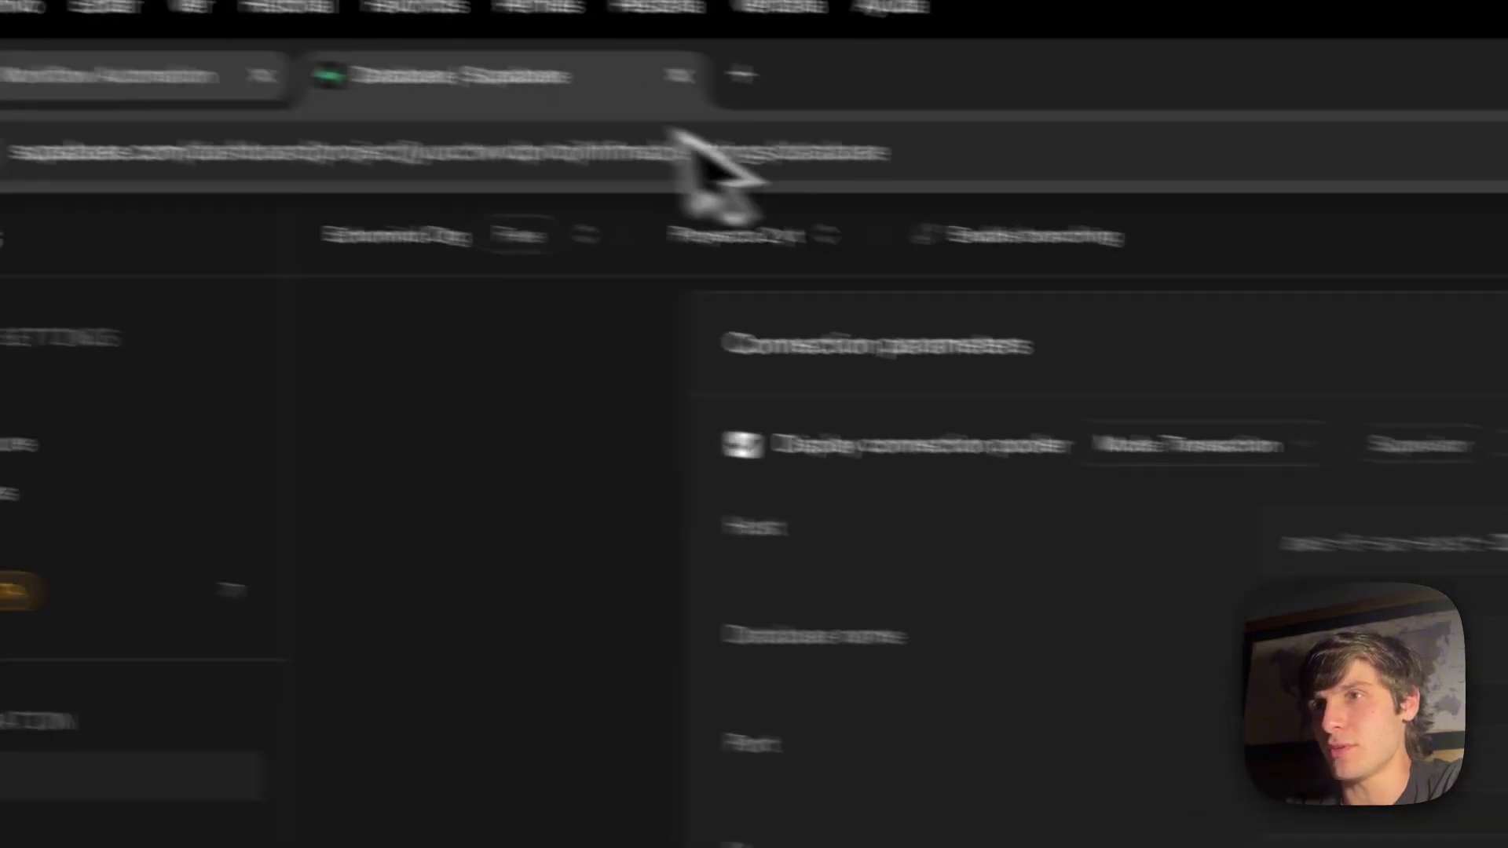
pyautogui.click(408, 106)
pyautogui.hotkey('ctrl', 'v')
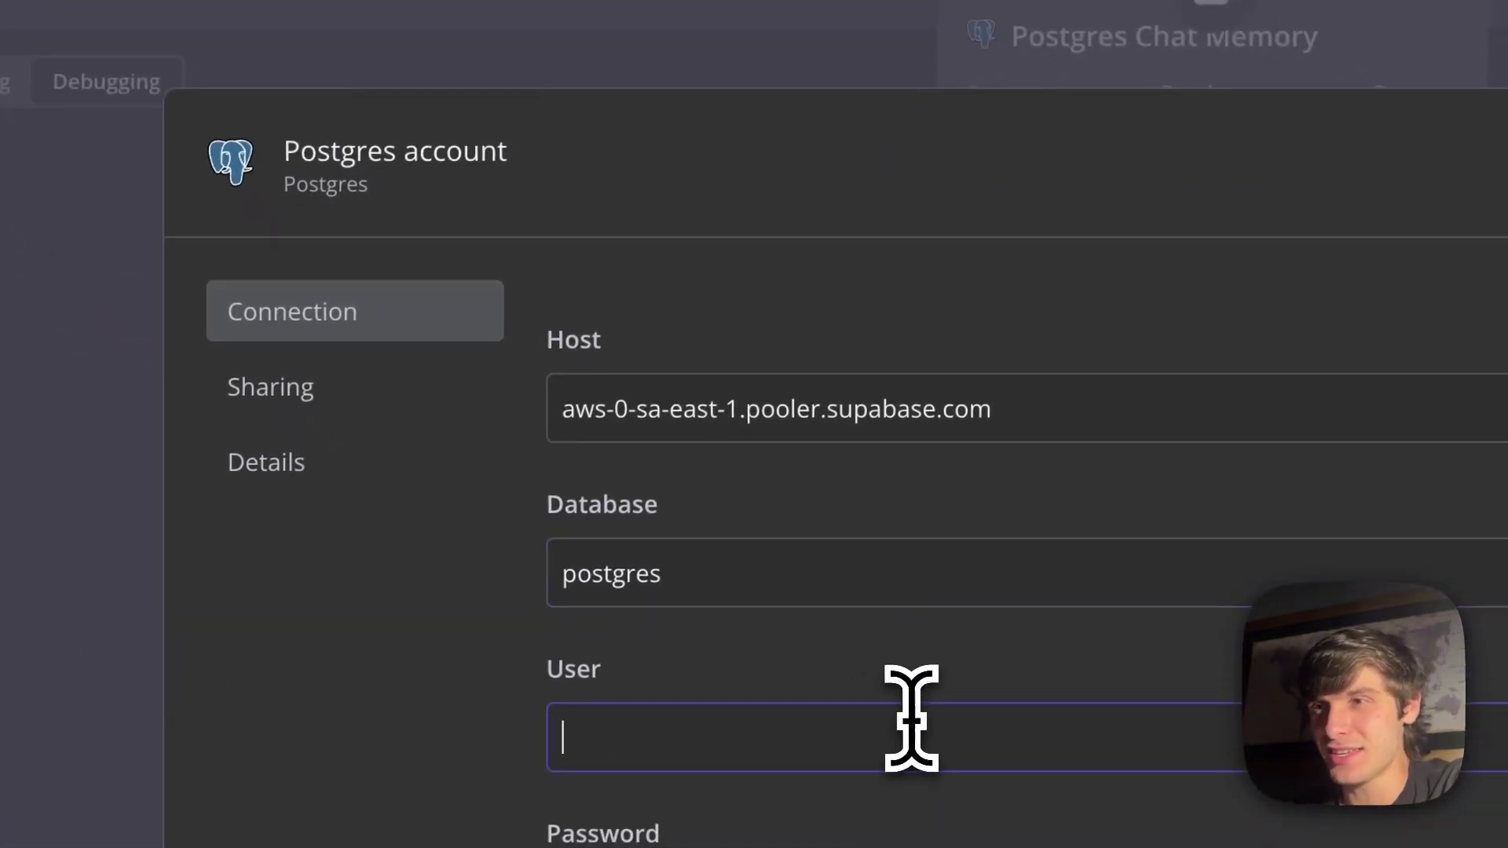
# Add the pooler user, database password and port 6543, then save the credential
pyautogui.click(495, 102)
pyautogui.click(1100, 391)
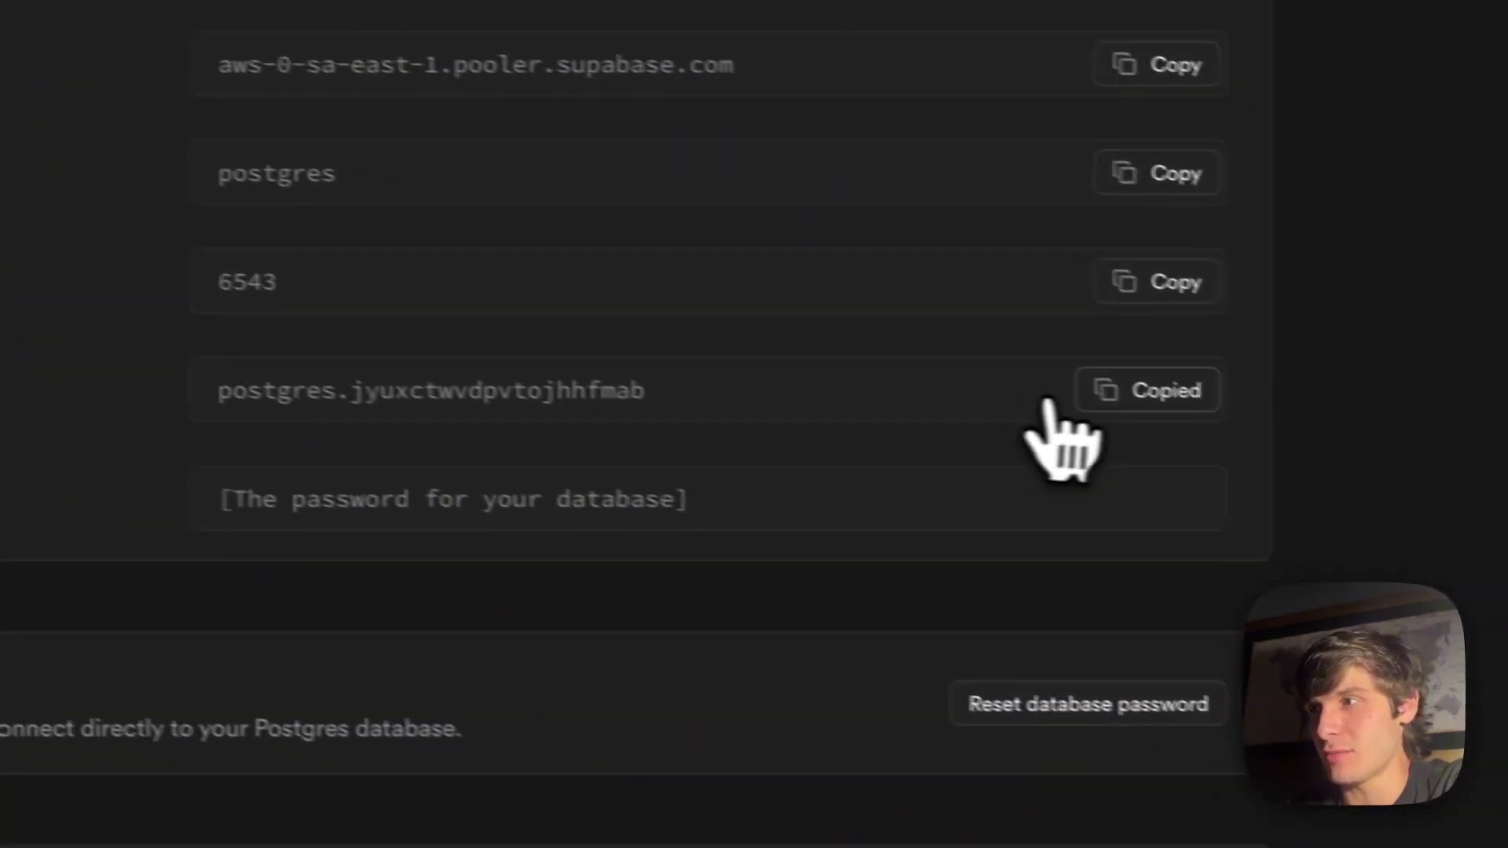
pyautogui.click(417, 74)
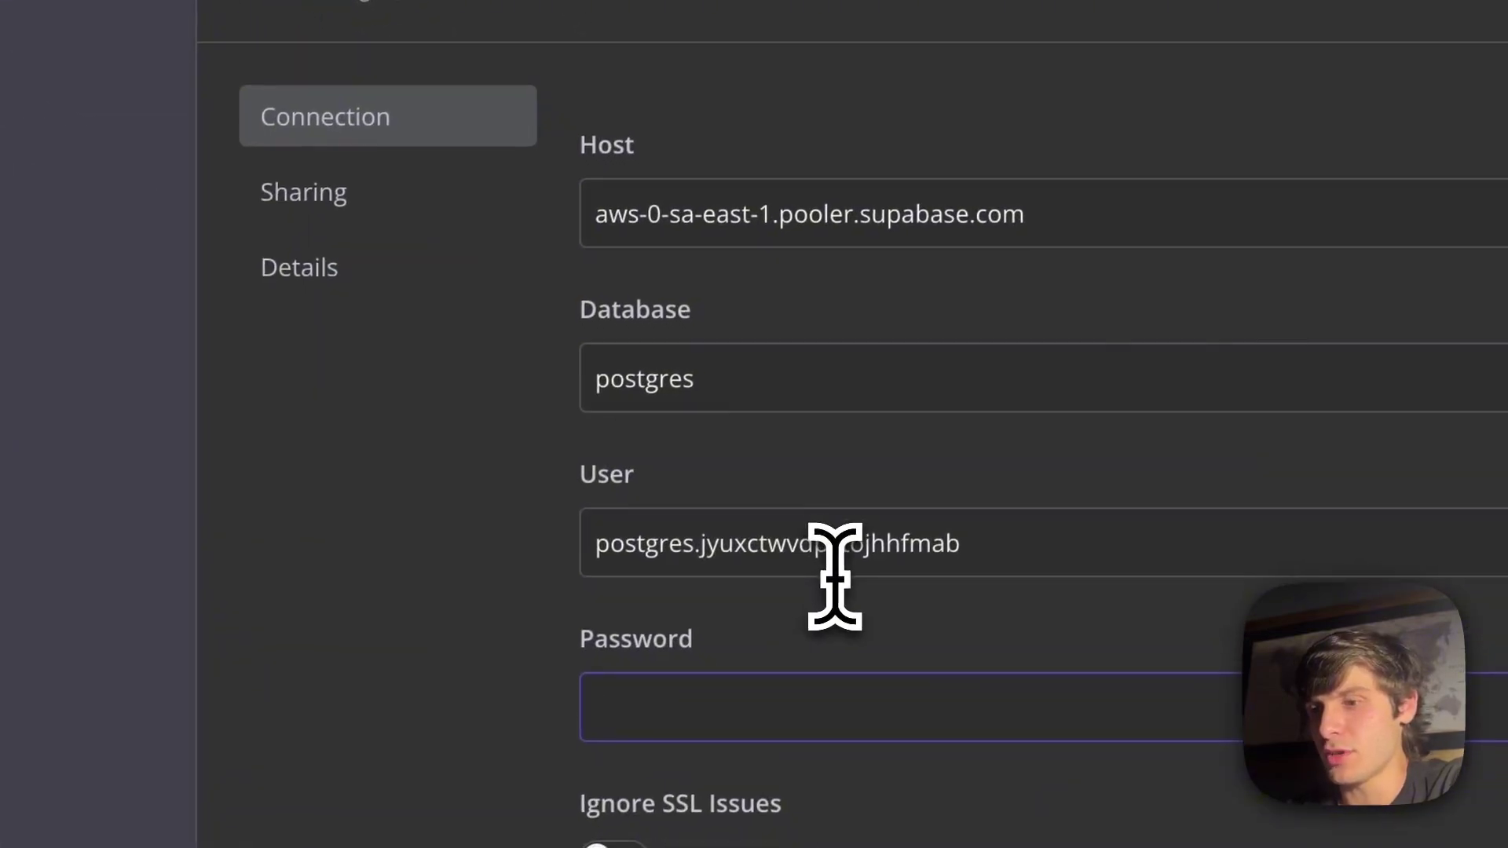
pyautogui.write('••')
pyautogui.write('•••••')
pyautogui.write('•••')
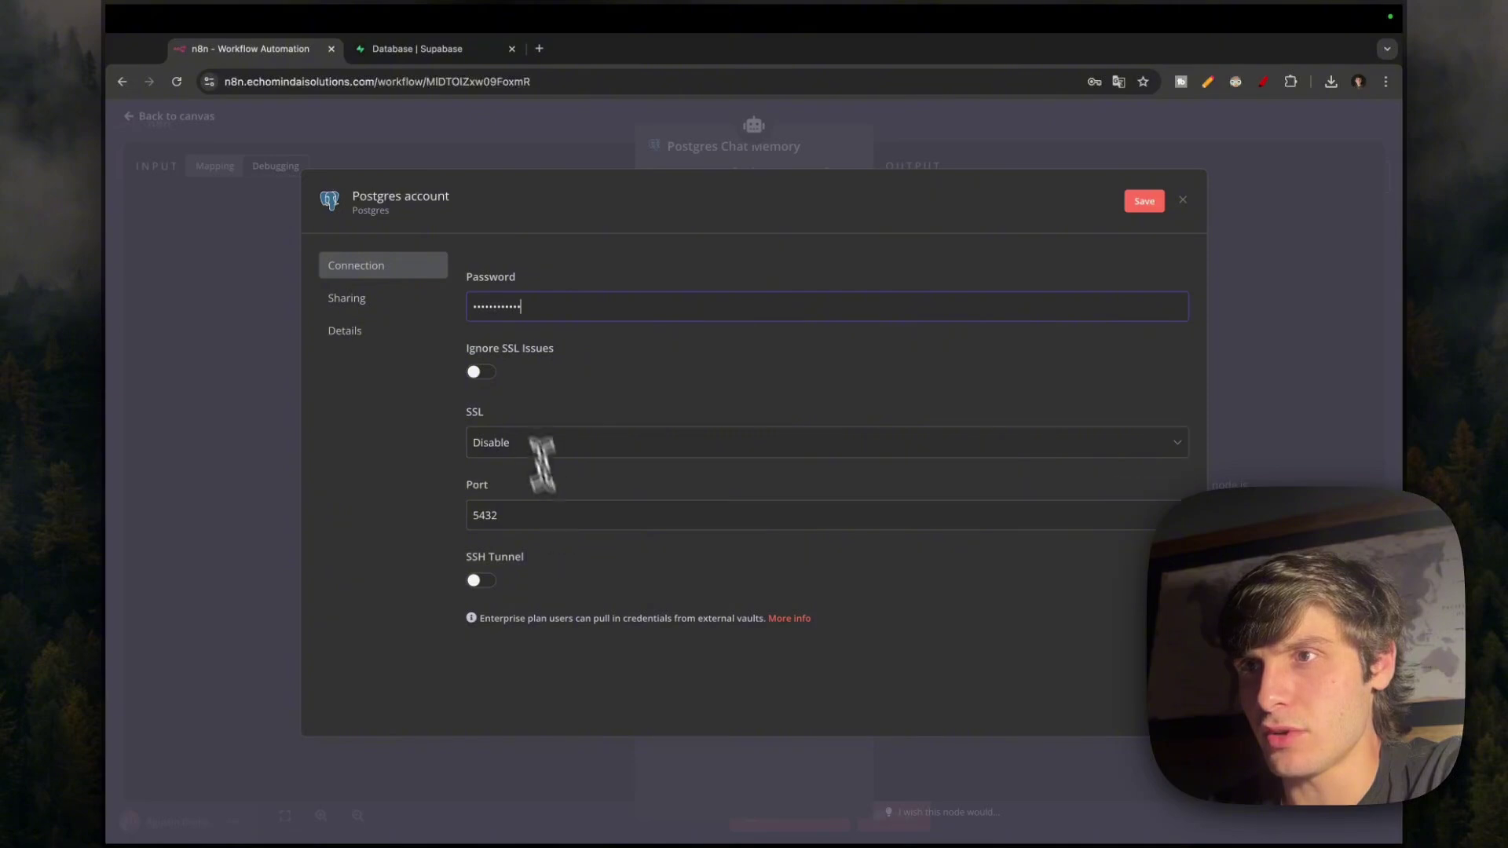
pyautogui.click(417, 49)
pyautogui.scroll(-3, 644, 416)
pyautogui.scroll(-3, 657, 424)
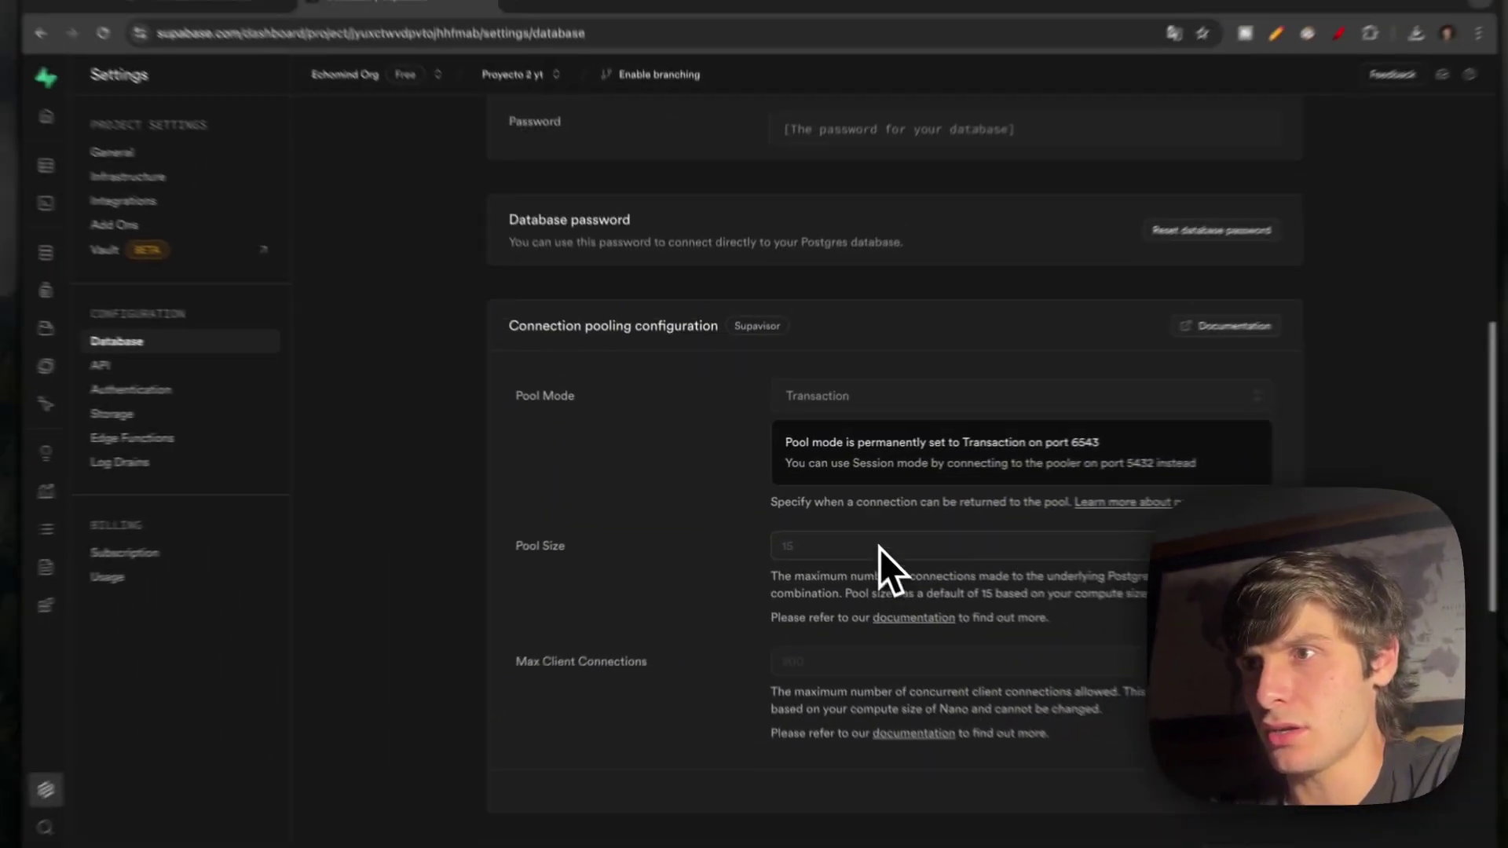
pyautogui.scroll(2, 861, 534)
pyautogui.scroll(-2, 860, 534)
pyautogui.scroll(-3, 859, 532)
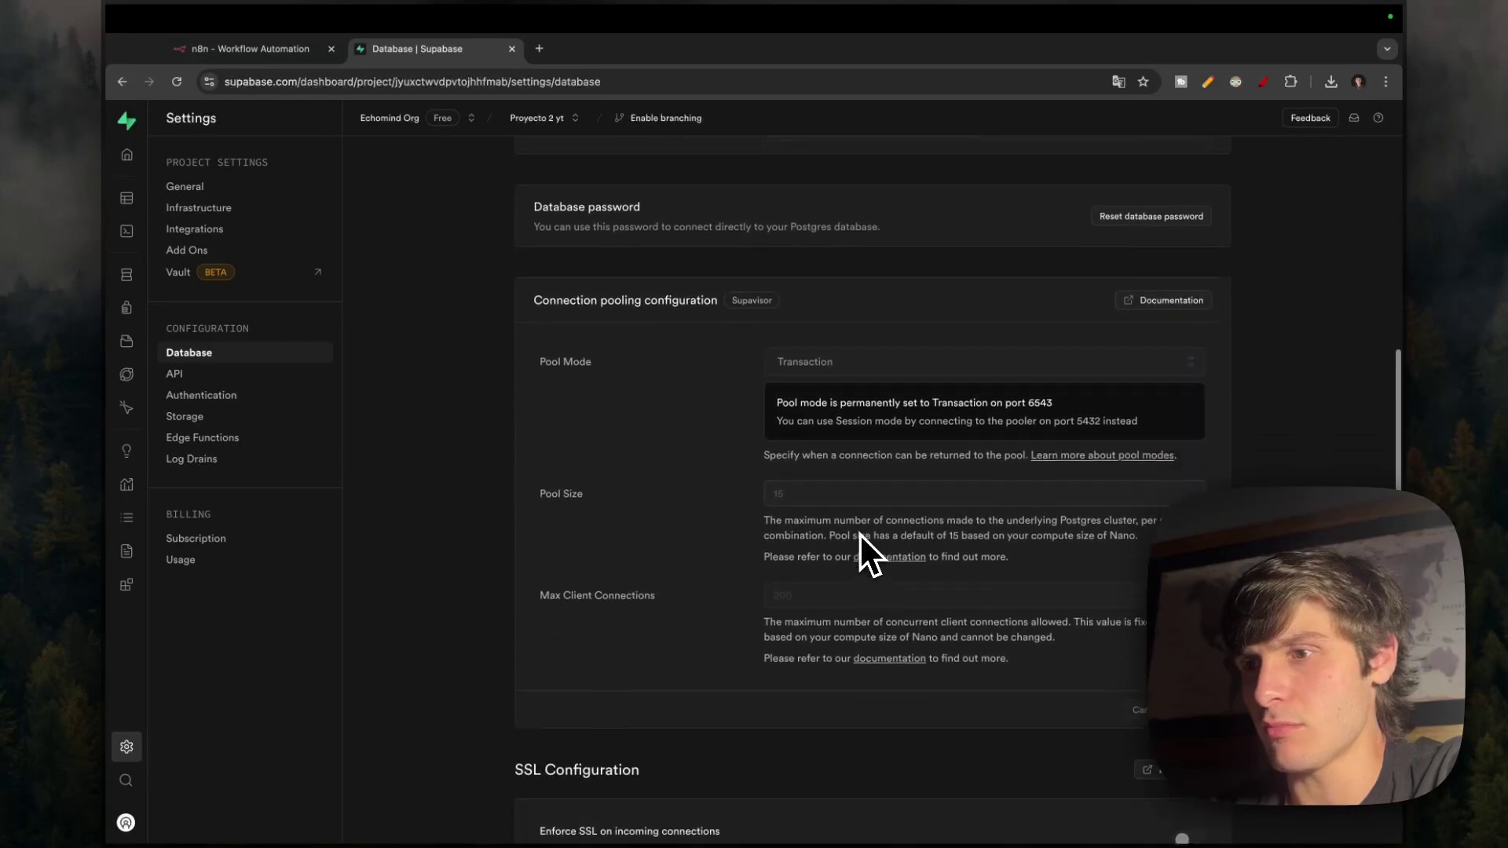
pyautogui.scroll(5, 860, 533)
pyautogui.scroll(2, 859, 532)
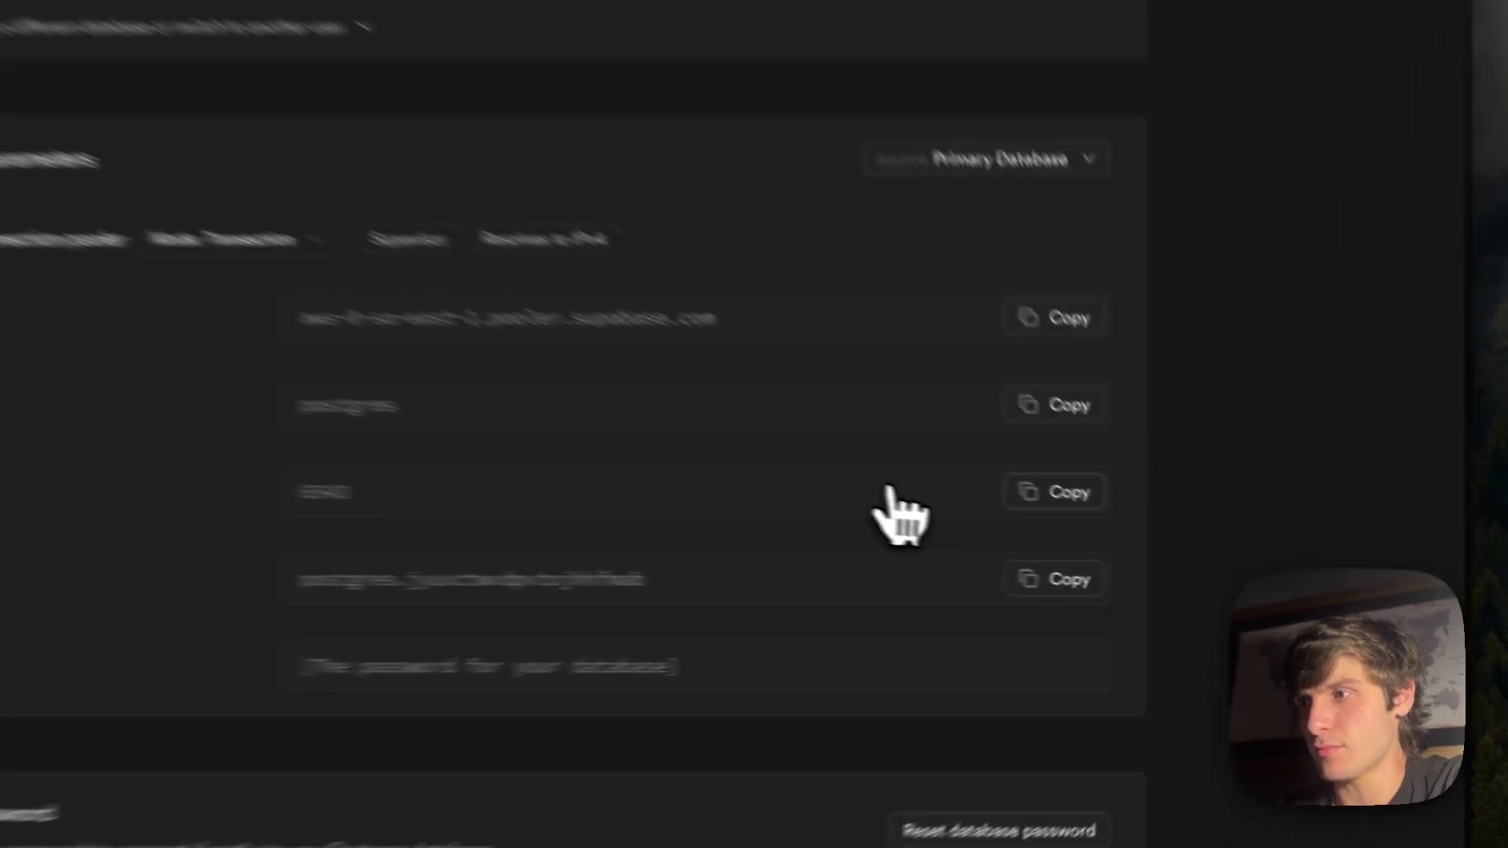
pyautogui.click(1177, 542)
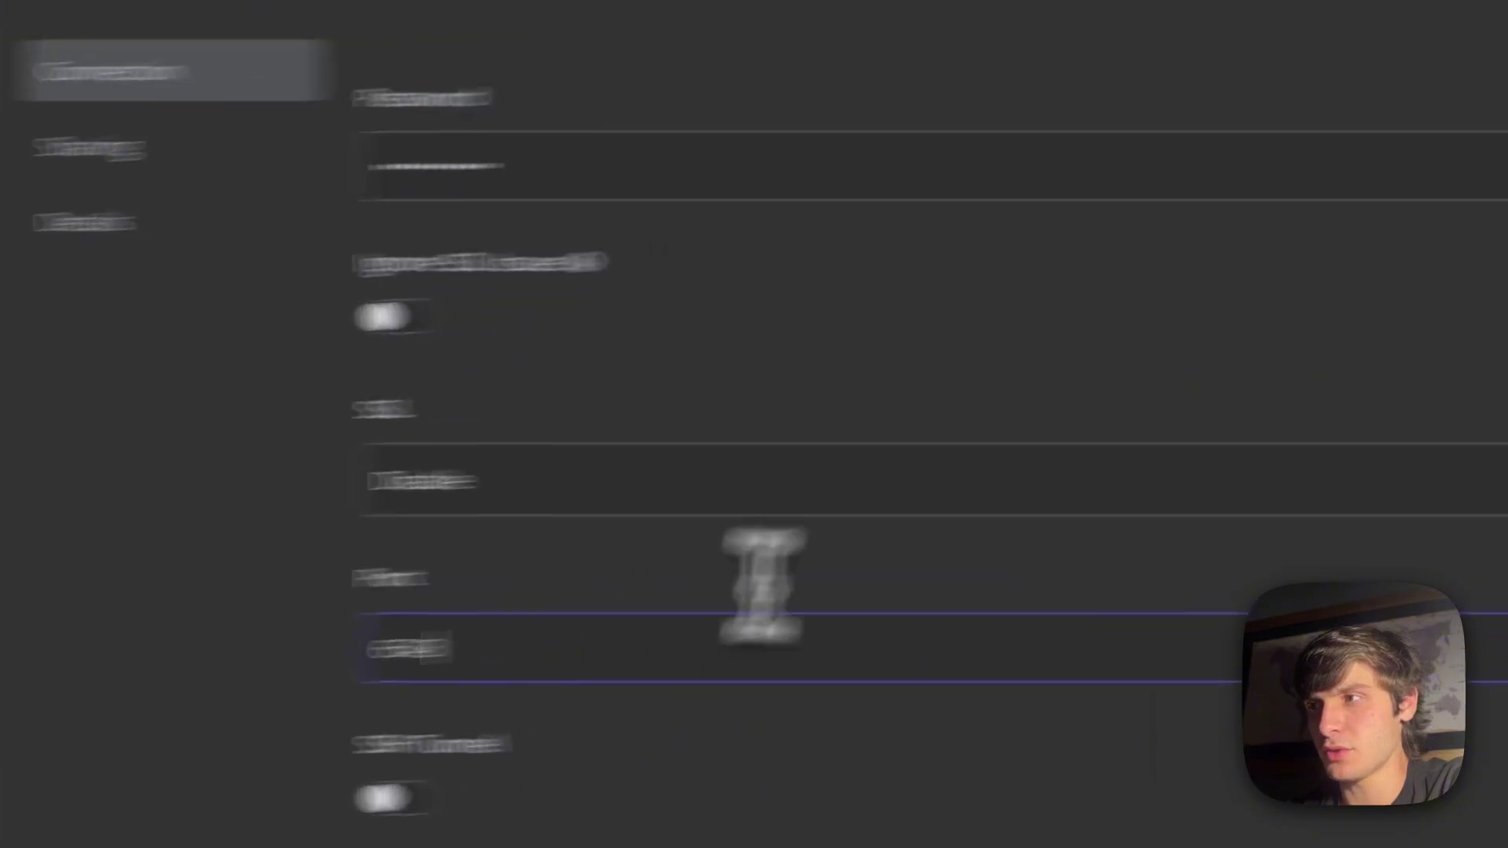
pyautogui.click(953, 319)
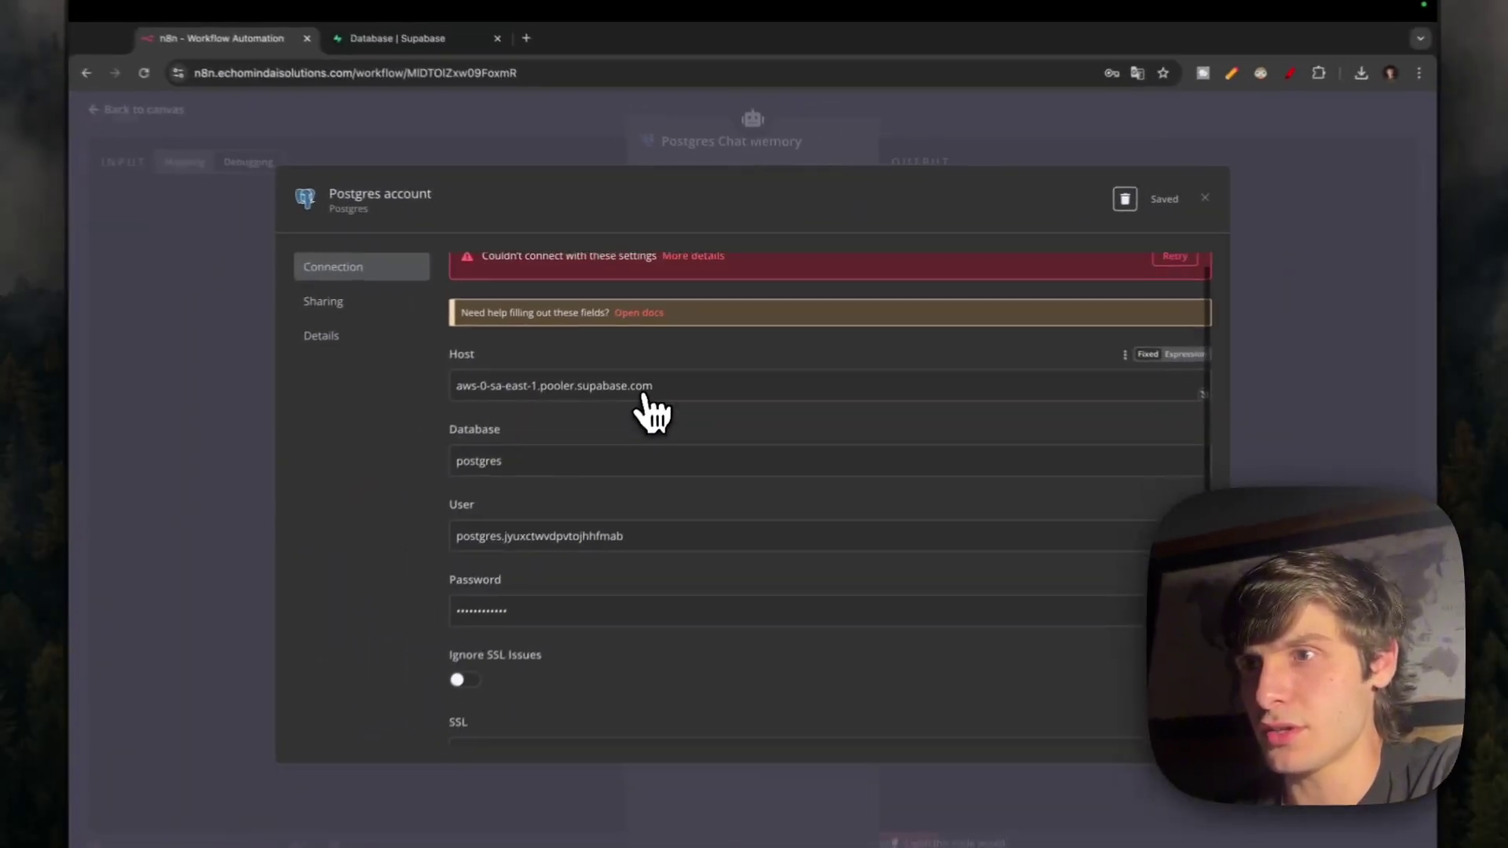
# Check the Postgres credential's SSL options, then copy the pooler user again from Supabase
pyautogui.scroll(-1, 652, 404)
pyautogui.scroll(-2, 652, 404)
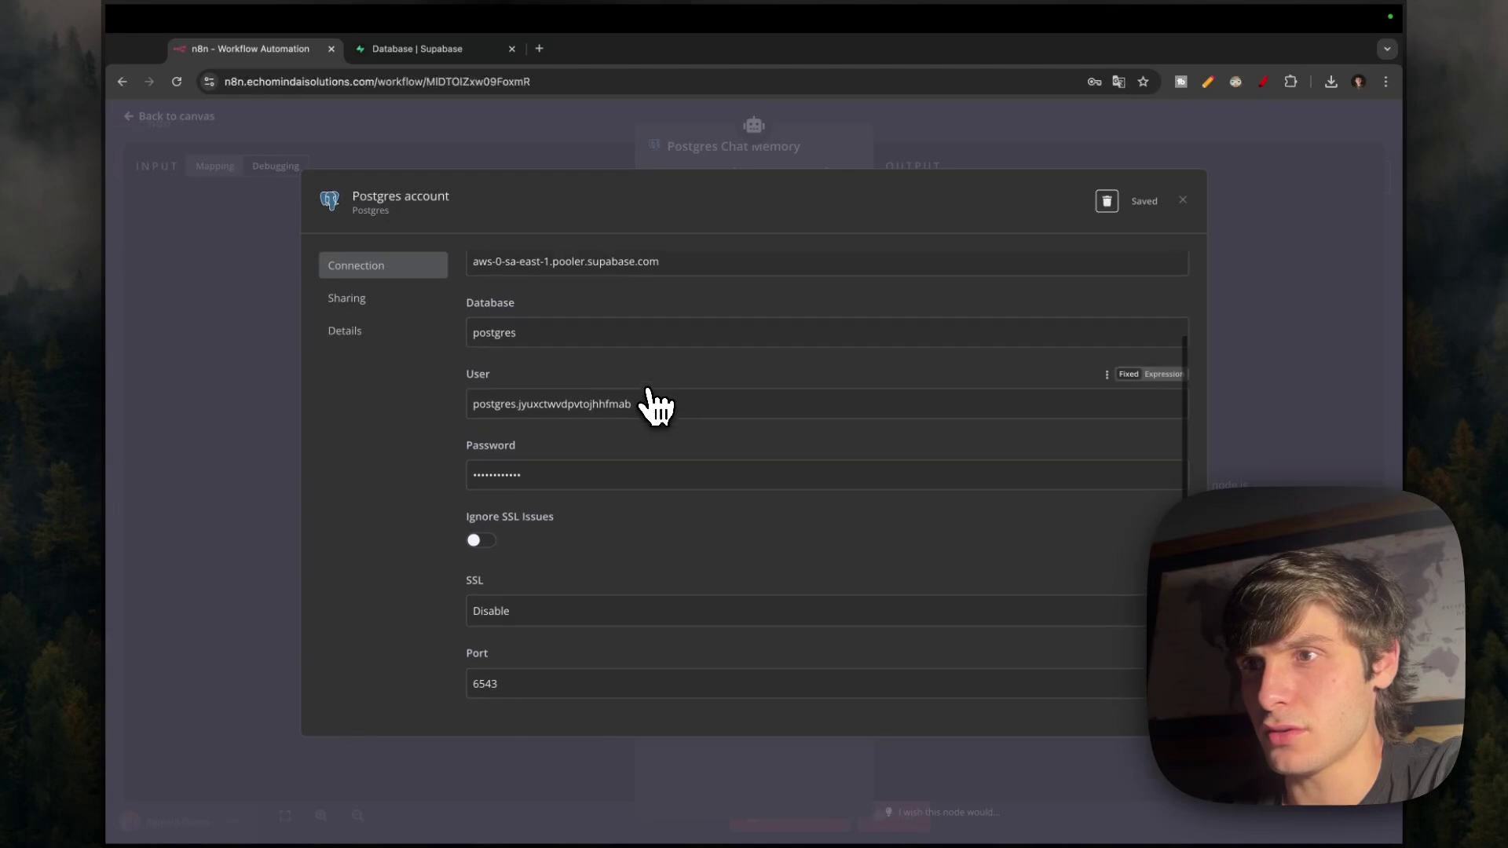
pyautogui.scroll(-1, 629, 363)
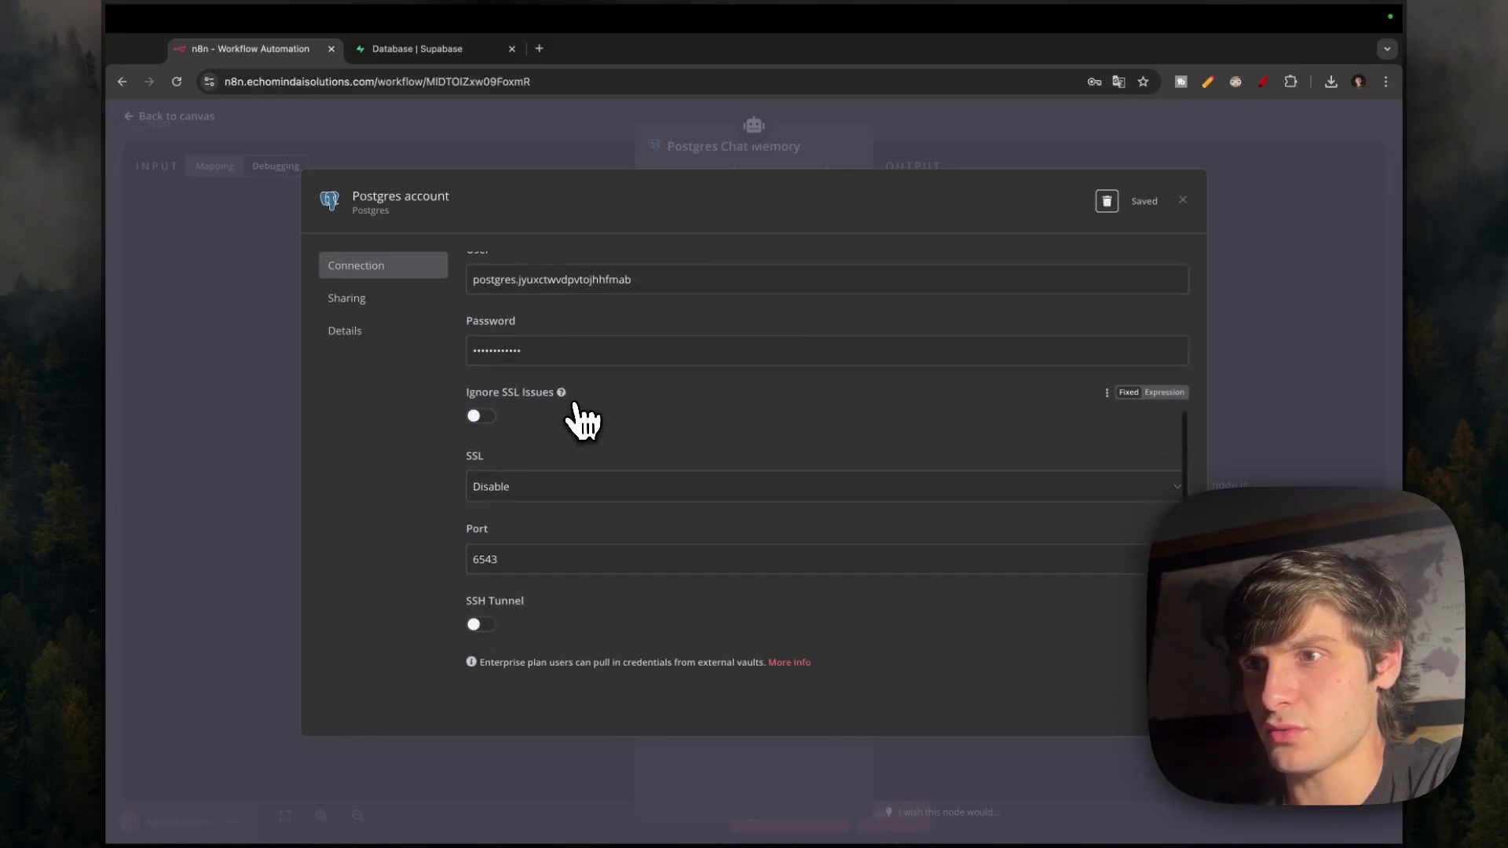
pyautogui.click(564, 430)
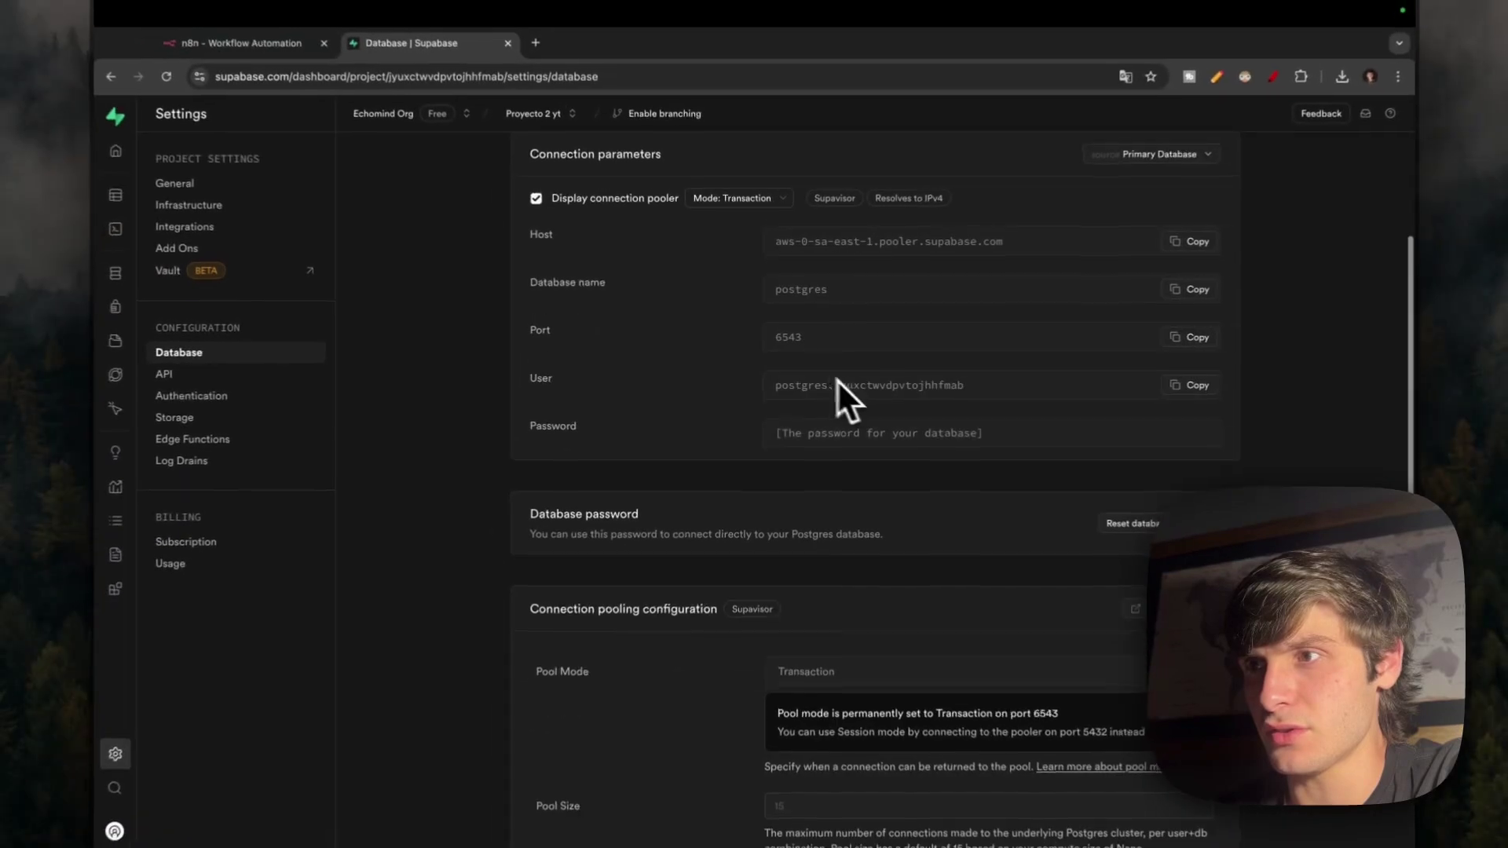
pyautogui.scroll(-1, 781, 348)
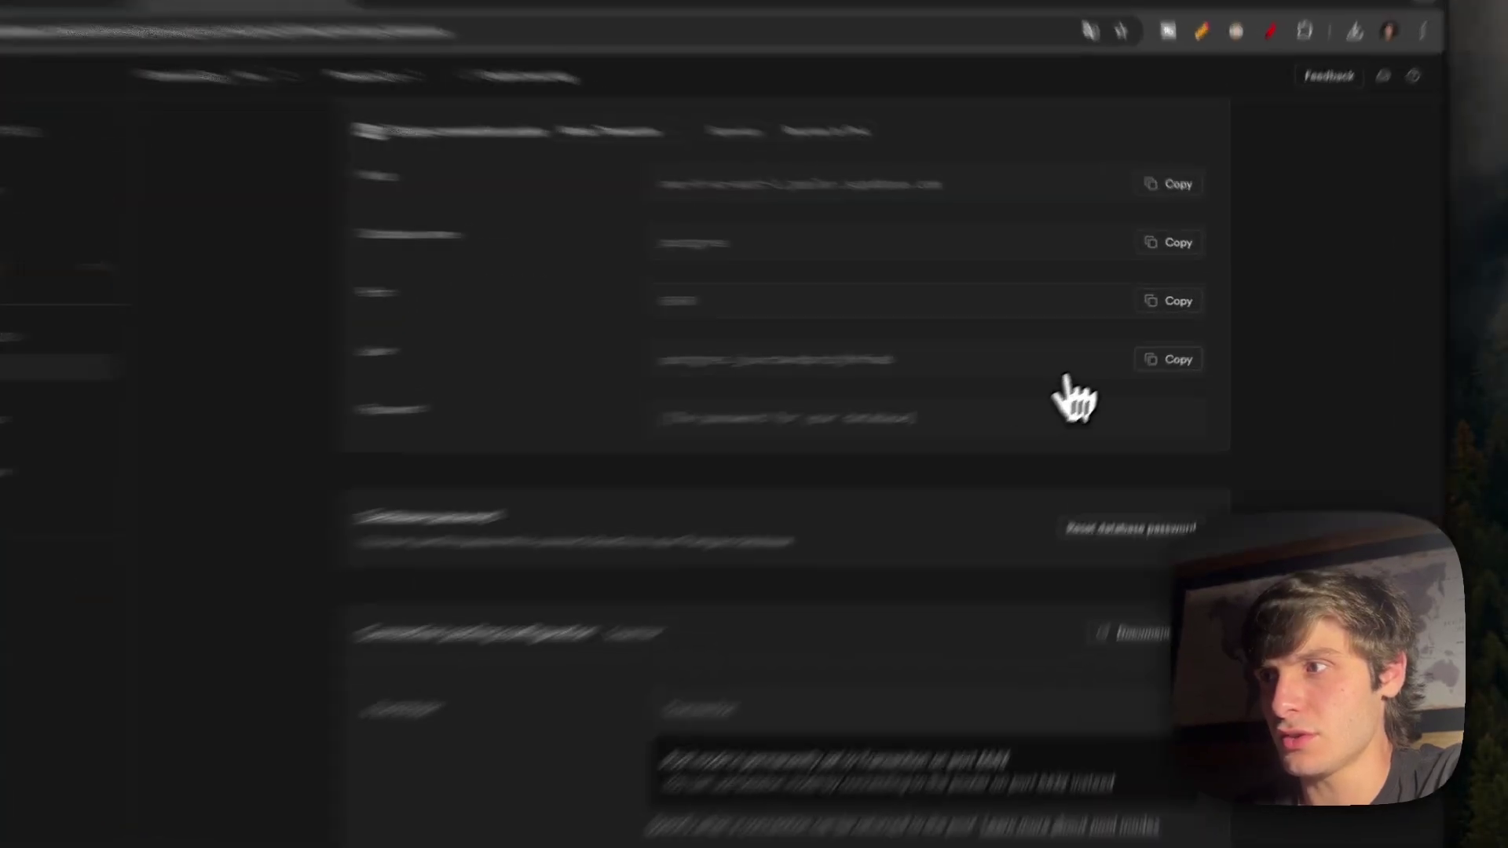
pyautogui.click(1183, 345)
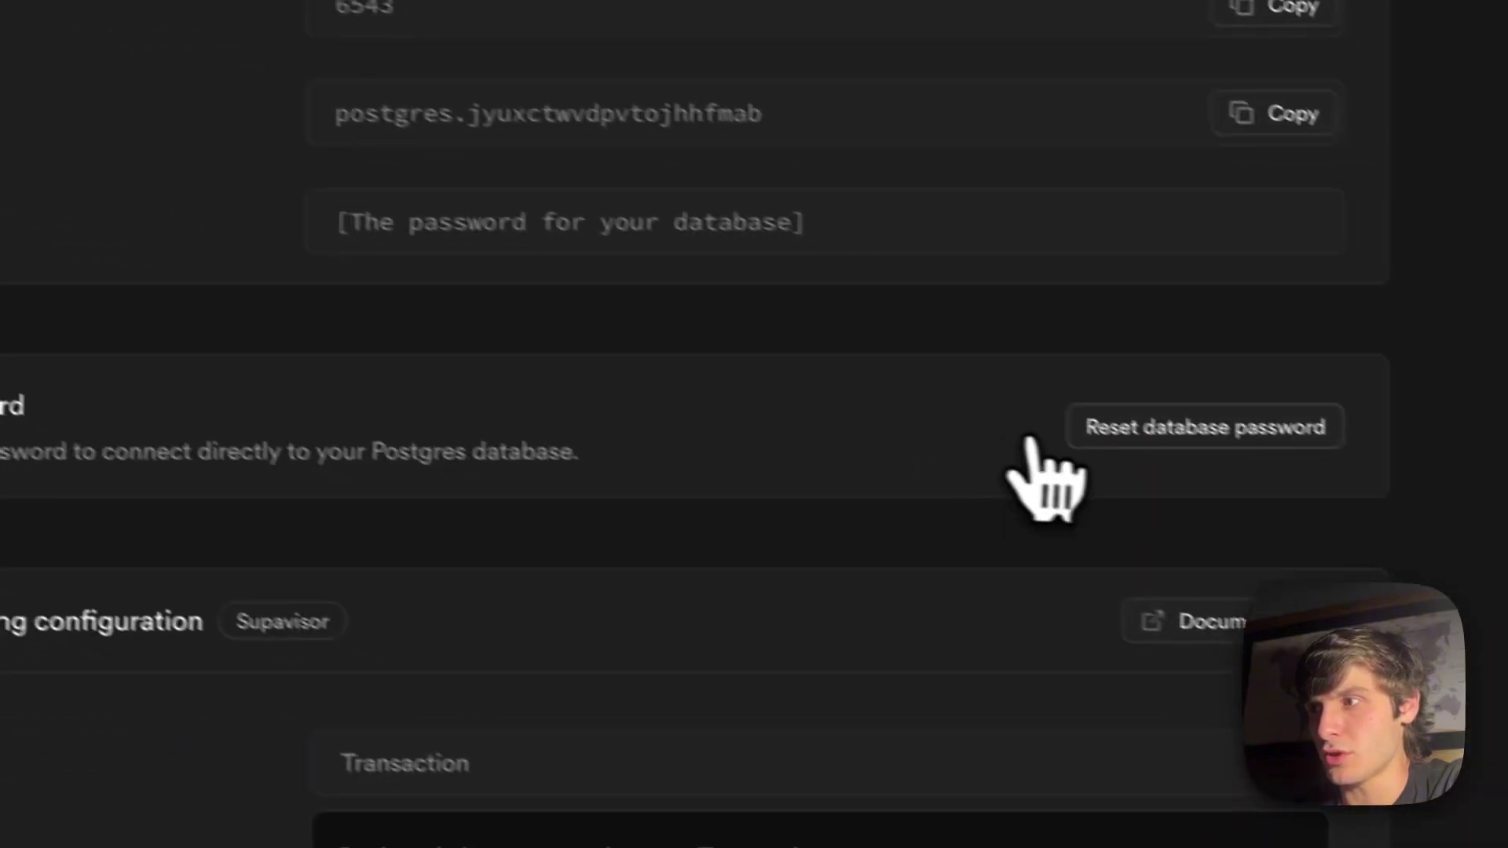
# Reset the Supabase database password, enter the new one in n8n's credential, and save successfully
pyautogui.click(1496, 632)
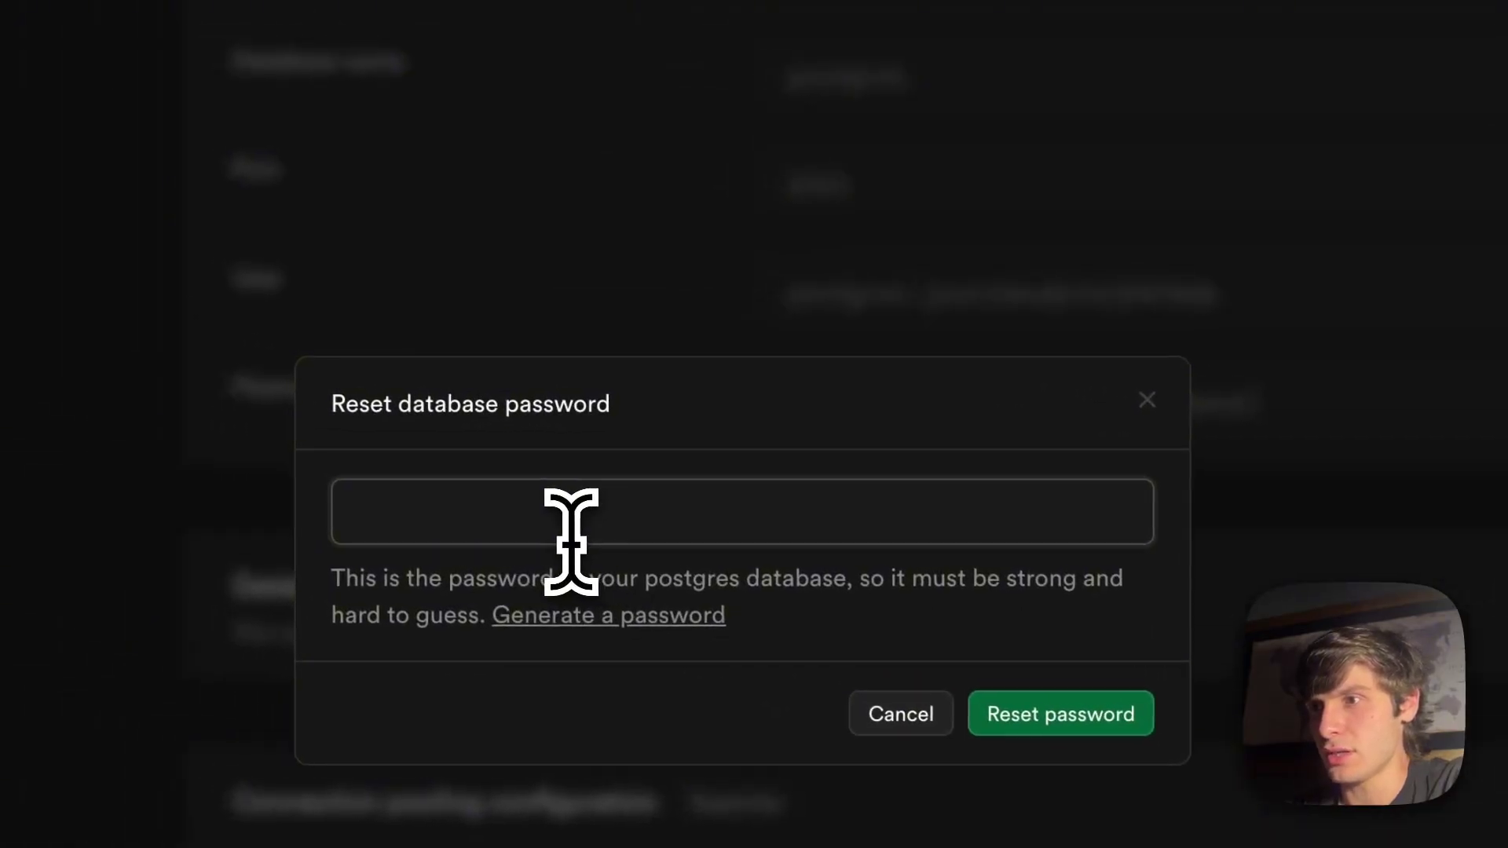
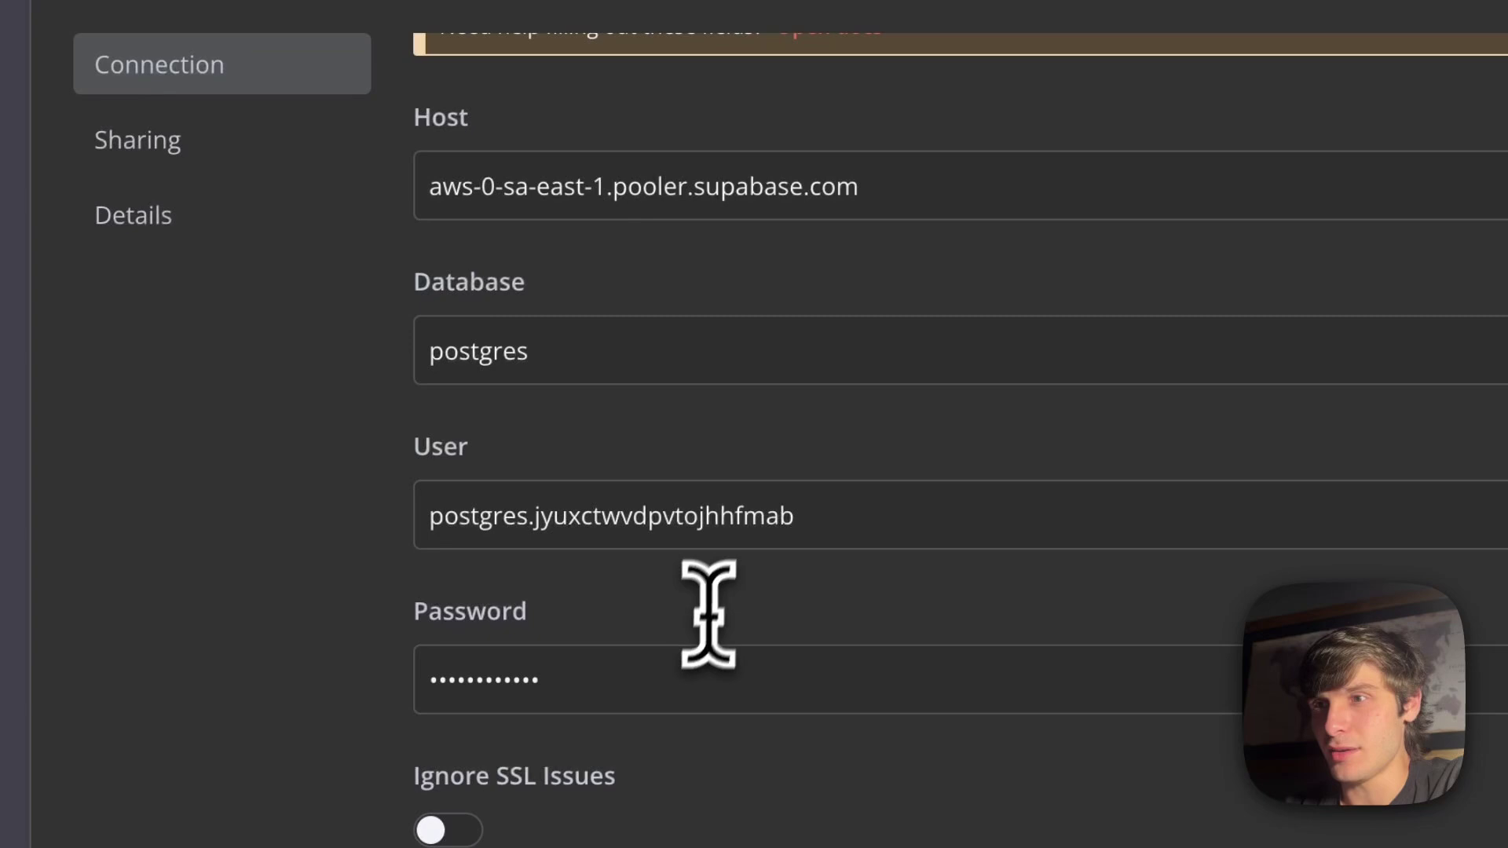
pyautogui.click(665, 695)
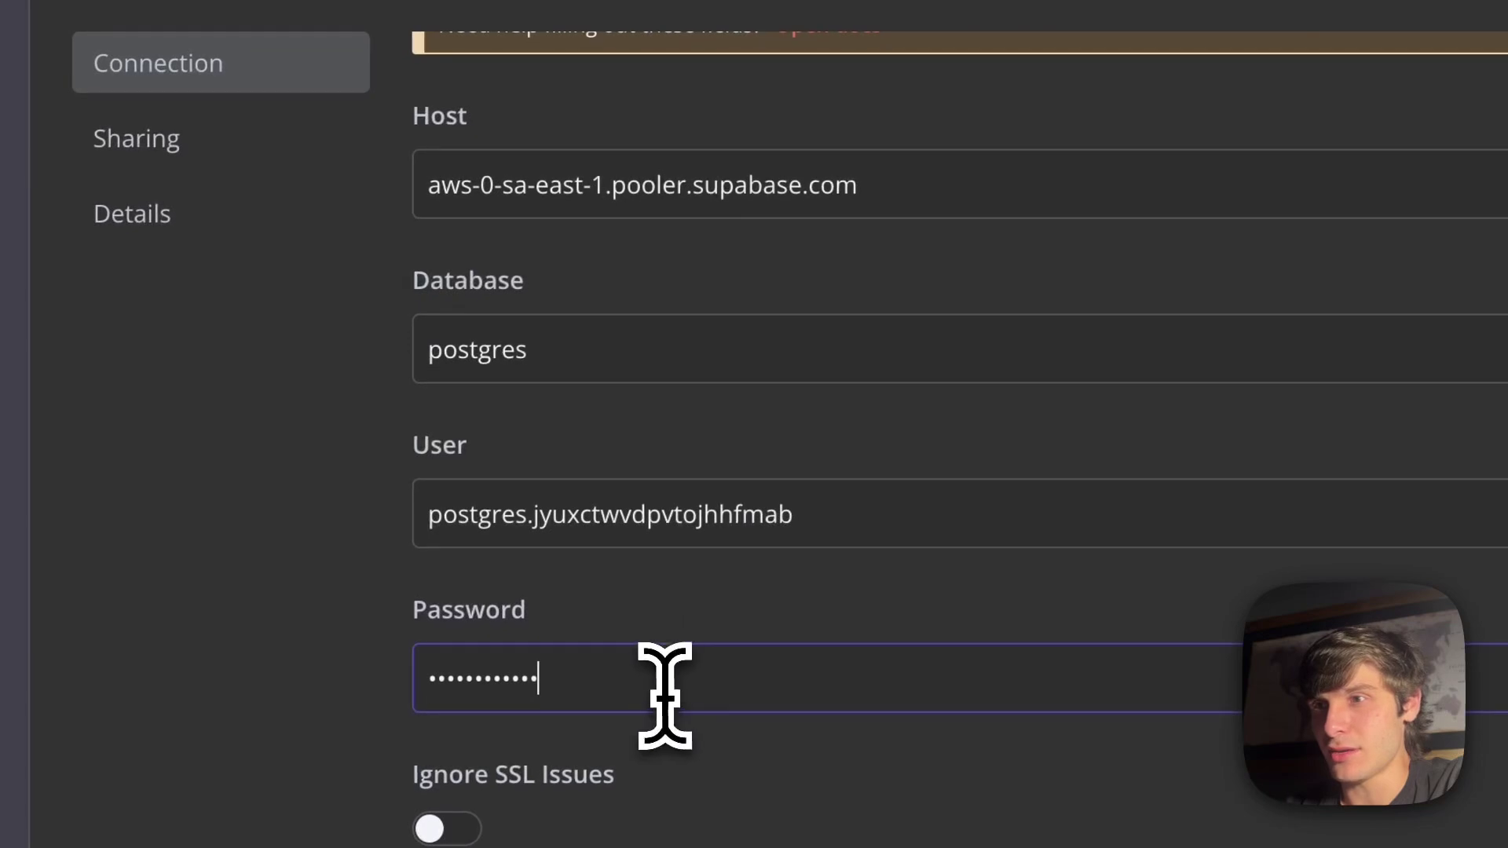
pyautogui.click(1114, 220)
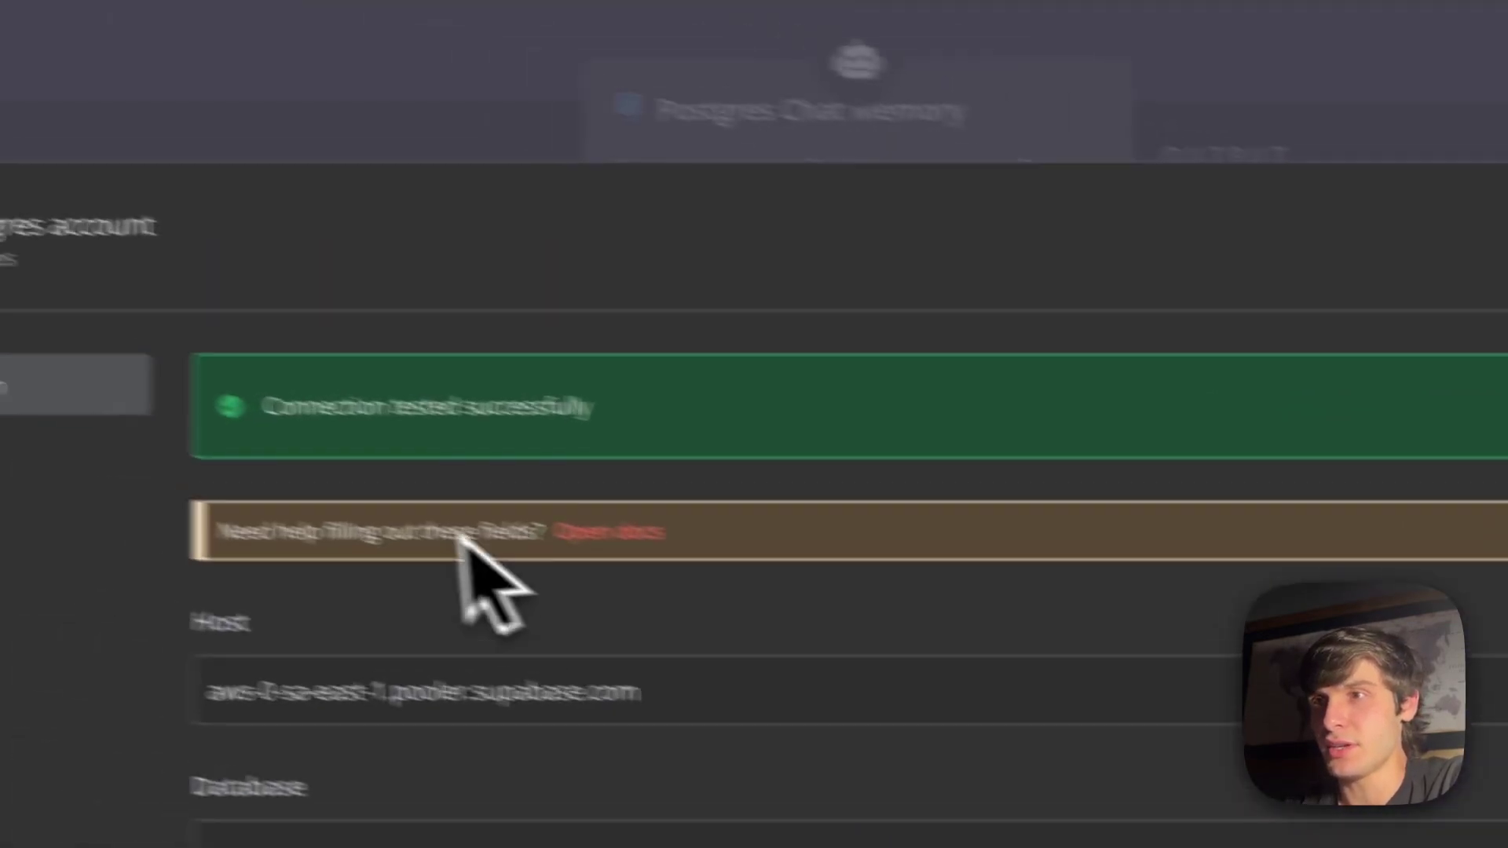
pyautogui.moveTo(420, 446); pyautogui.dragTo(800, 445)
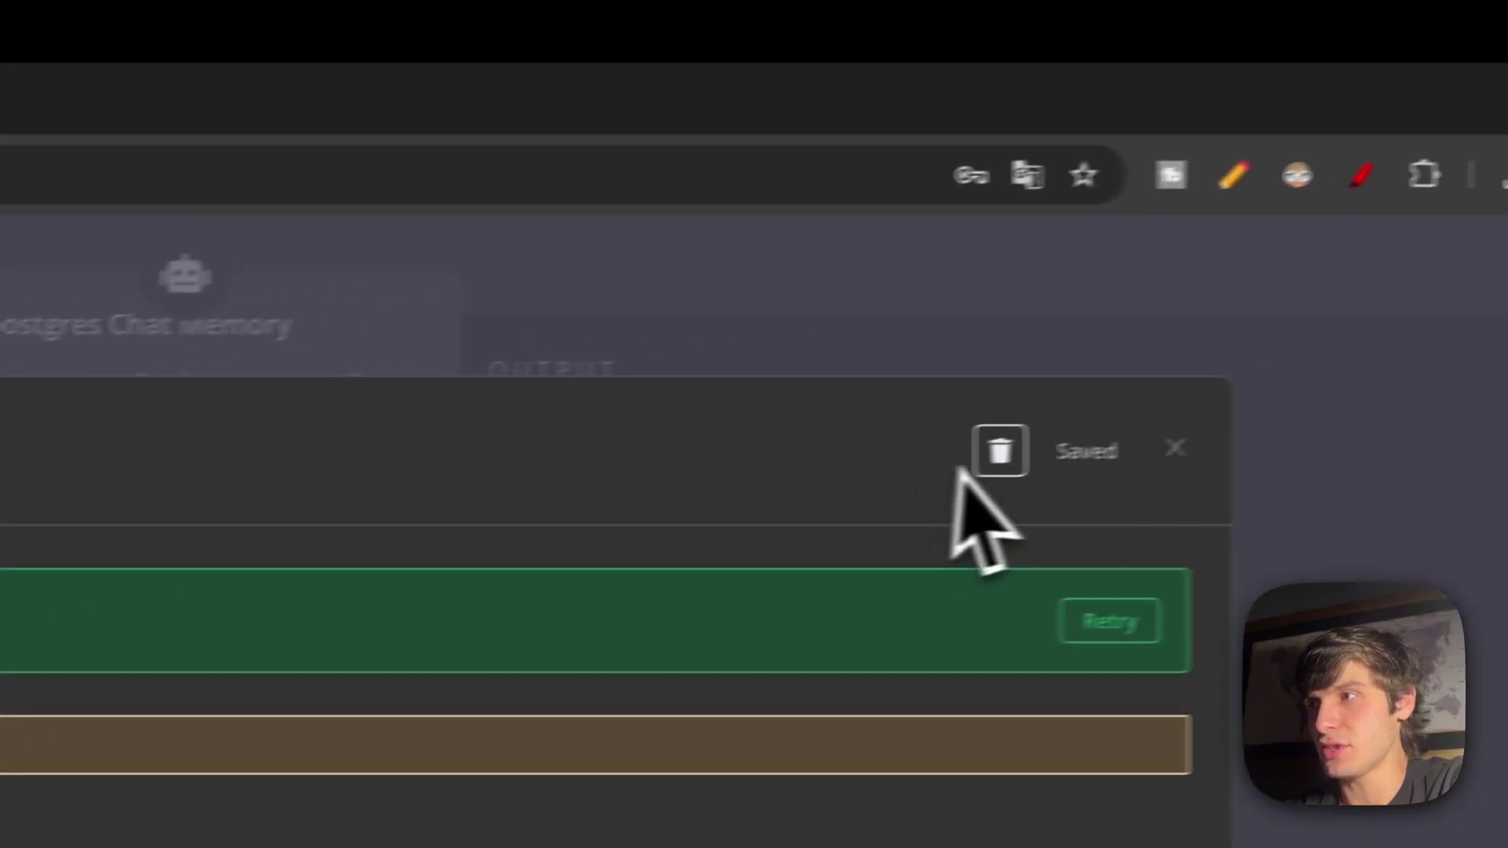
pyautogui.press('Escape')
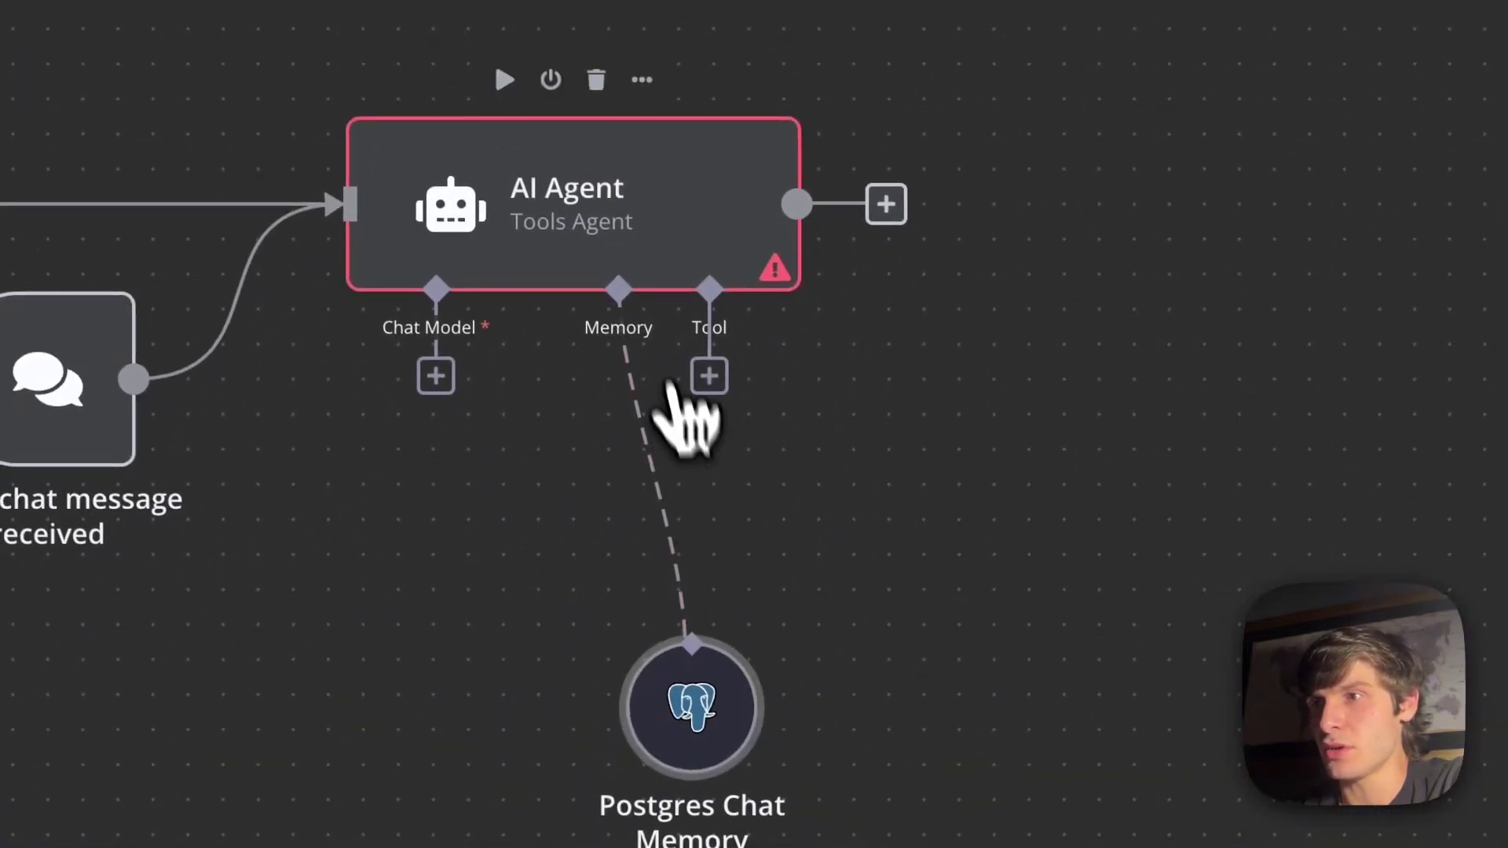
# Make the AI Agent a Conversational Agent with a role prompt: replies under 200 characters, no exclamation marks
pyautogui.doubleClick(660, 260)
pyautogui.click(746, 142)
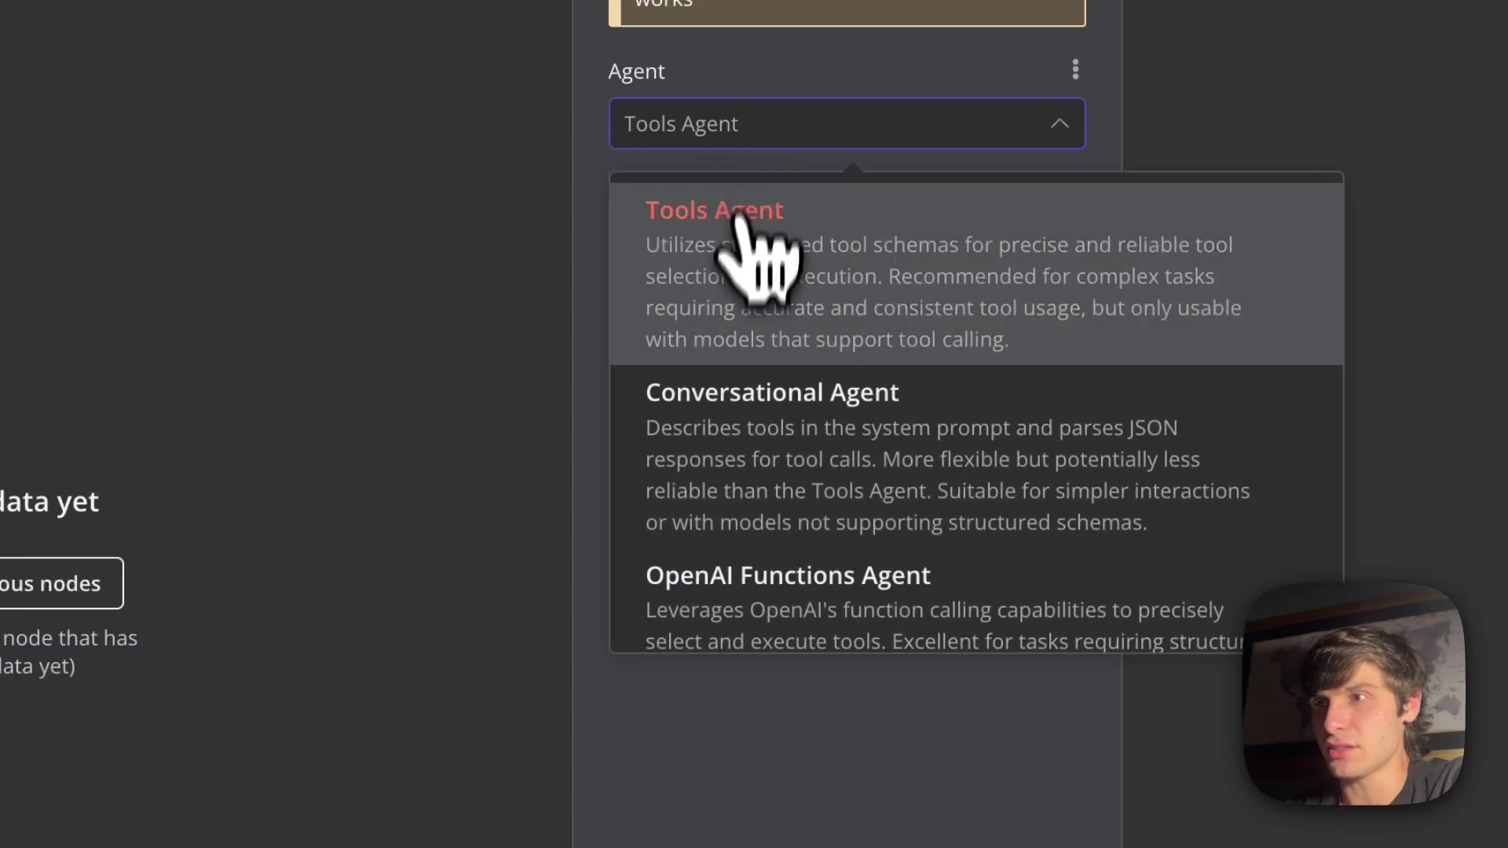
pyautogui.click(762, 351)
pyautogui.click(756, 236)
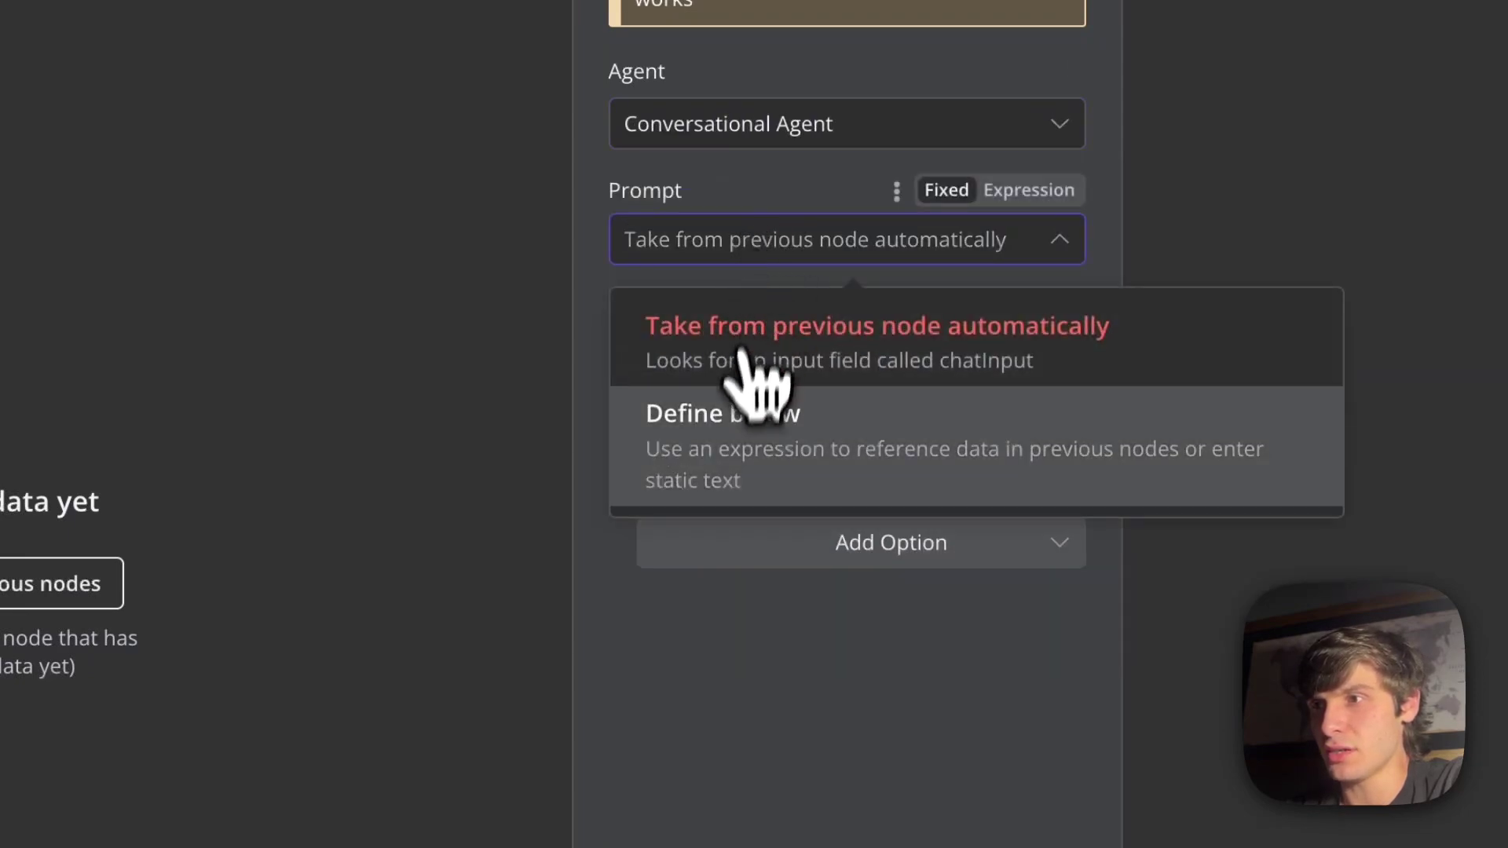
pyautogui.click(746, 413)
pyautogui.click(743, 369)
pyautogui.write('# Rol So')
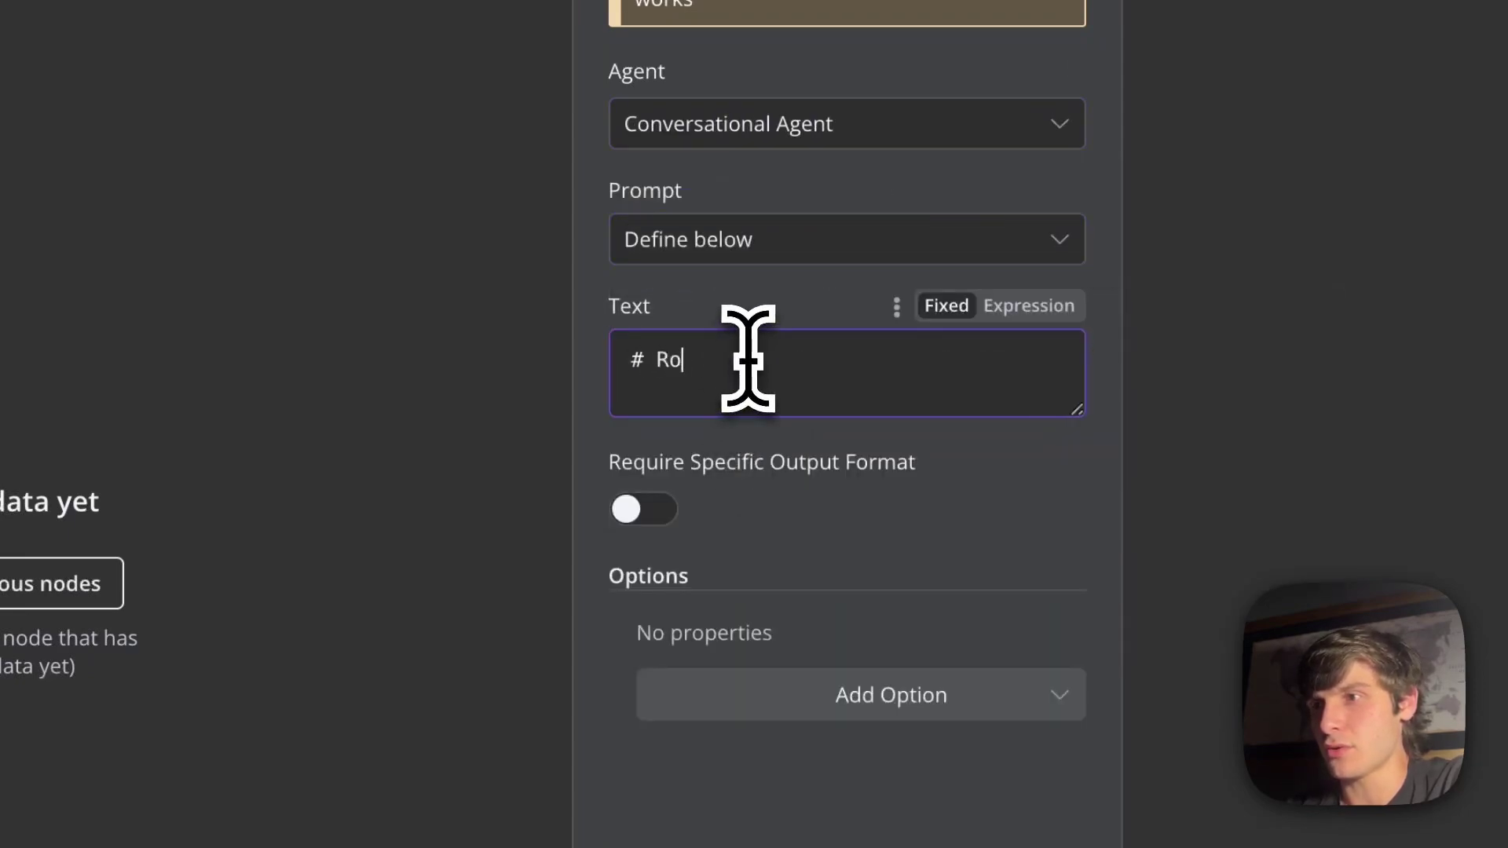
pyautogui.write('s una IA que ayud')
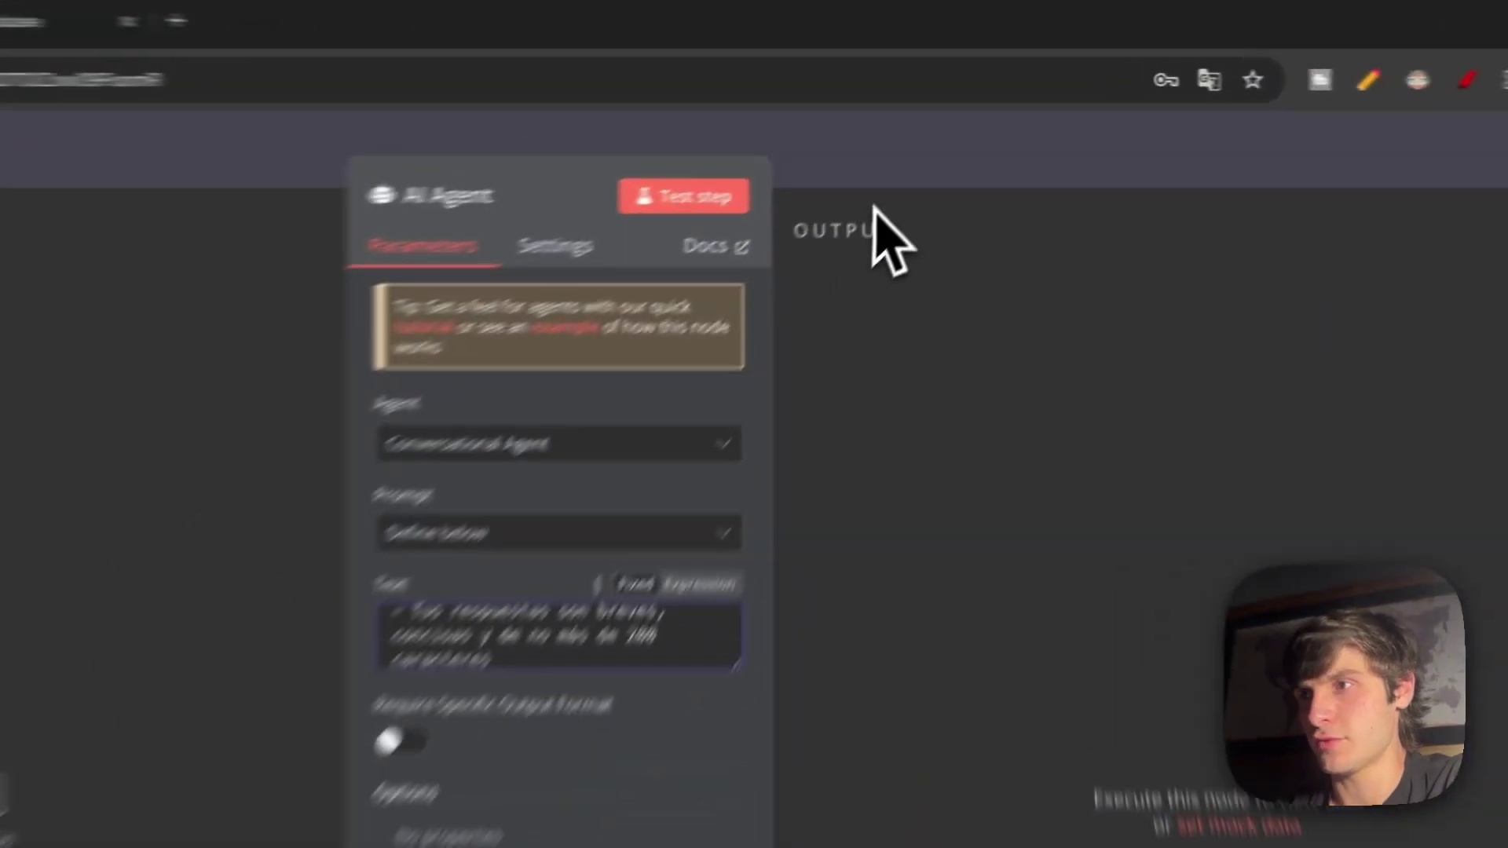
pyautogui.press('Escape')
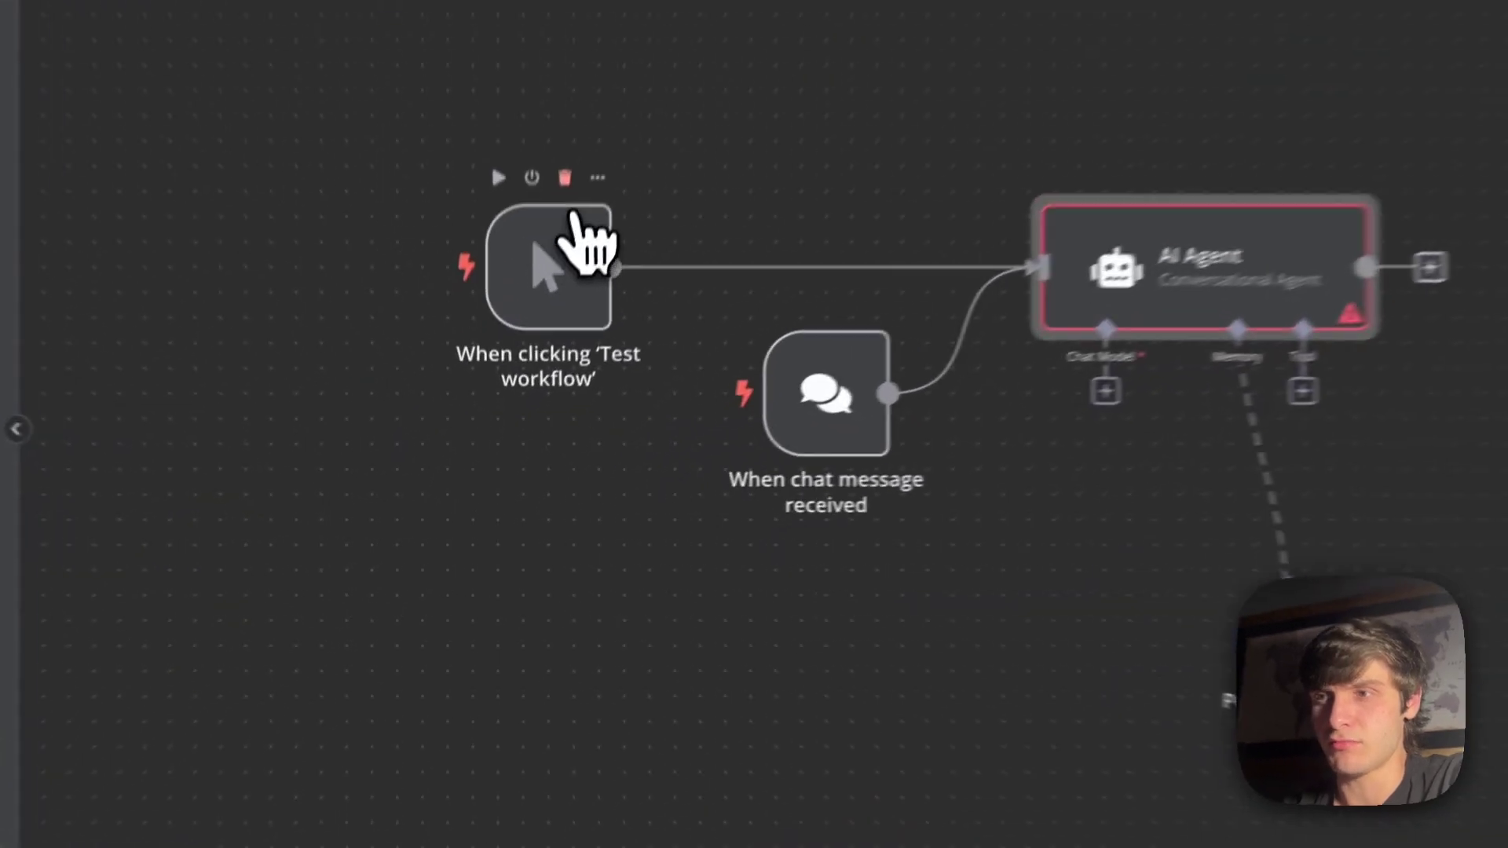
# Delete the manual test trigger and attach an OpenAI Chat Model using the OpenAi account
pyautogui.click(531, 353)
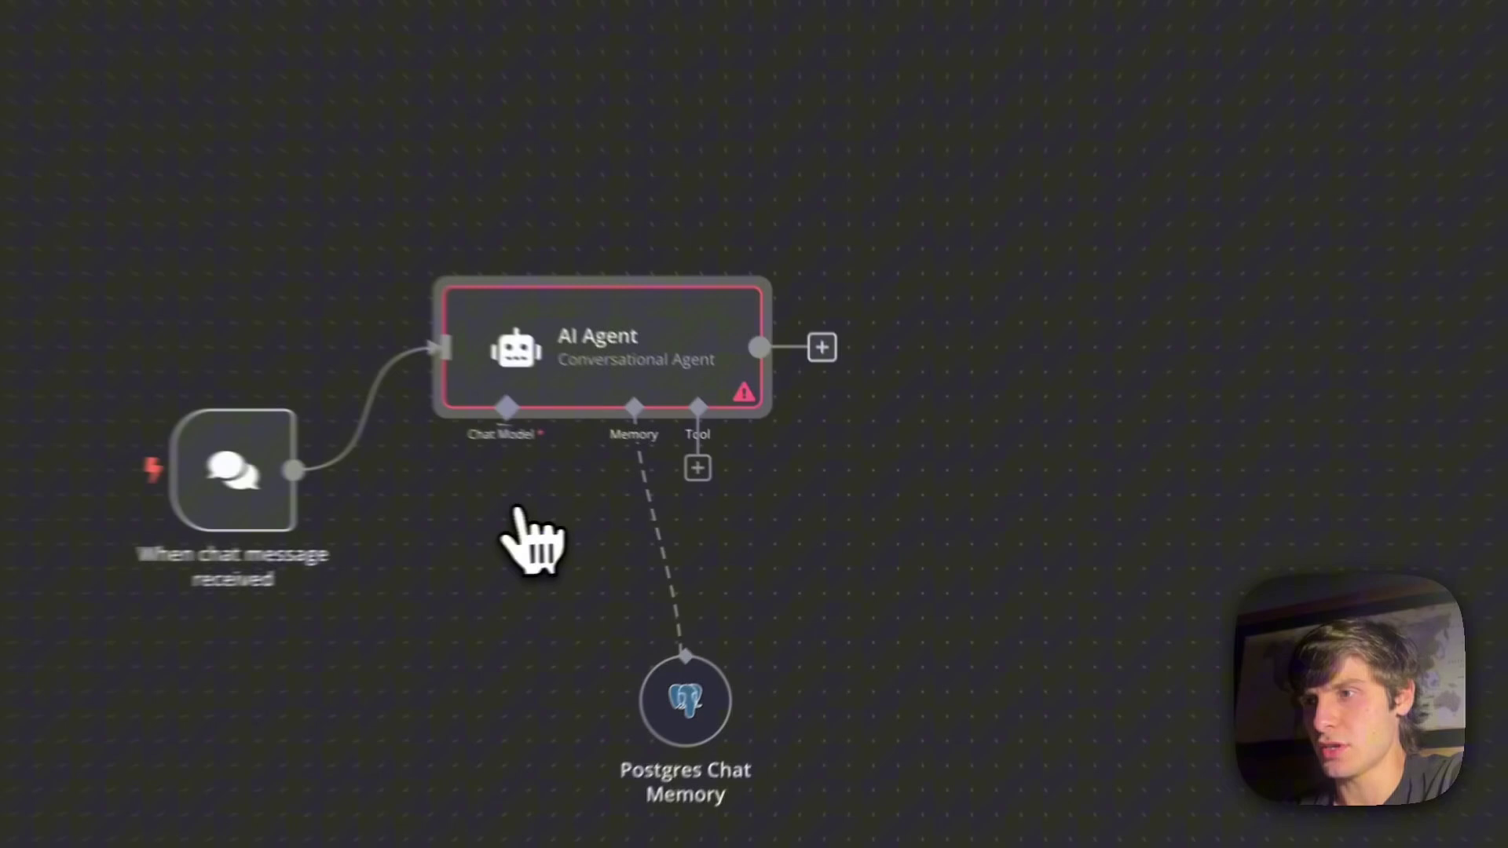
pyautogui.click(697, 494)
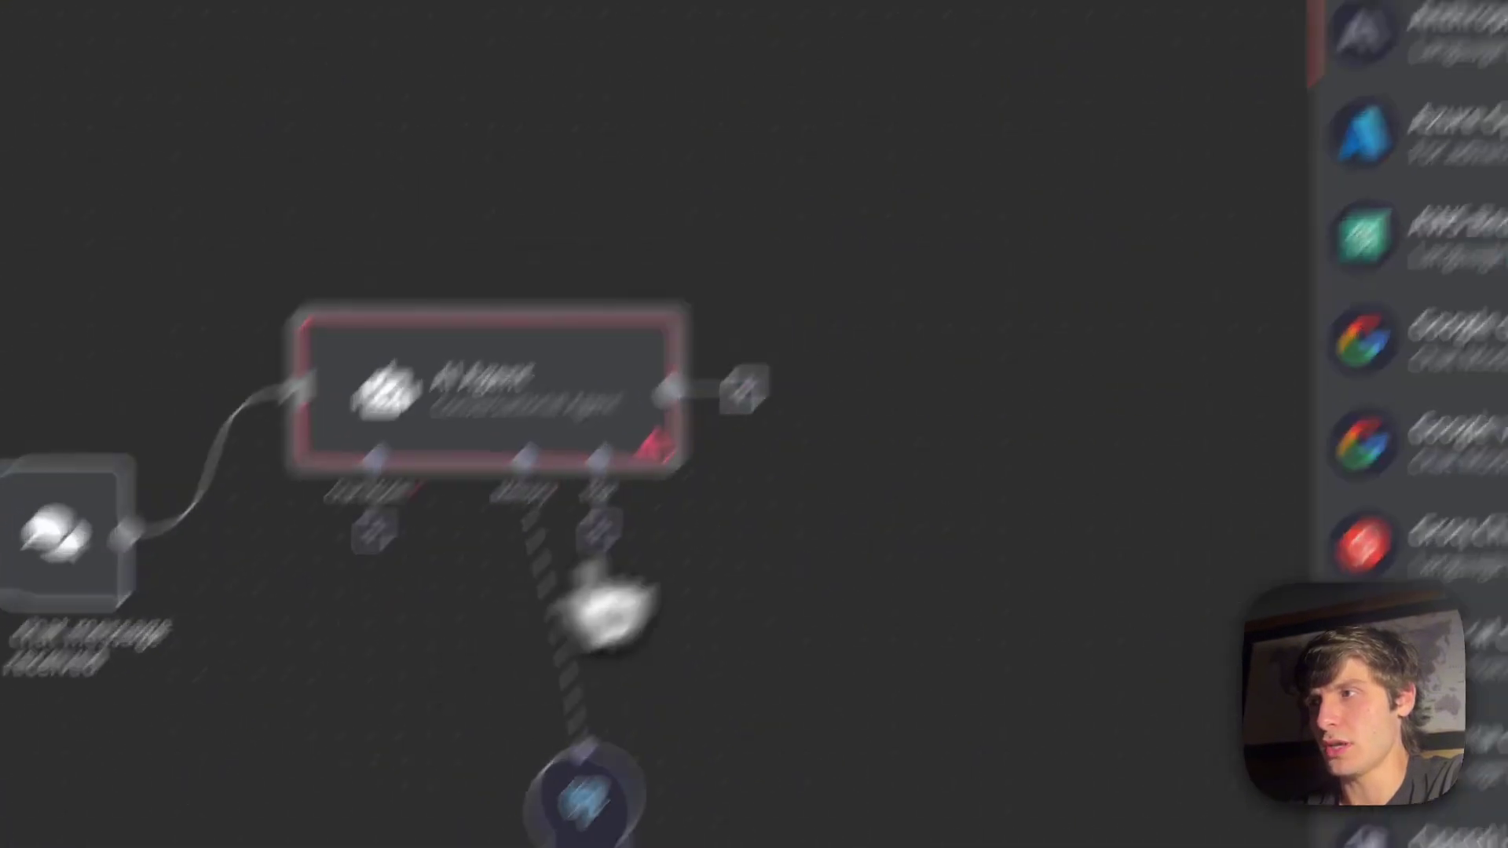
pyautogui.write('open')
pyautogui.click(1076, 393)
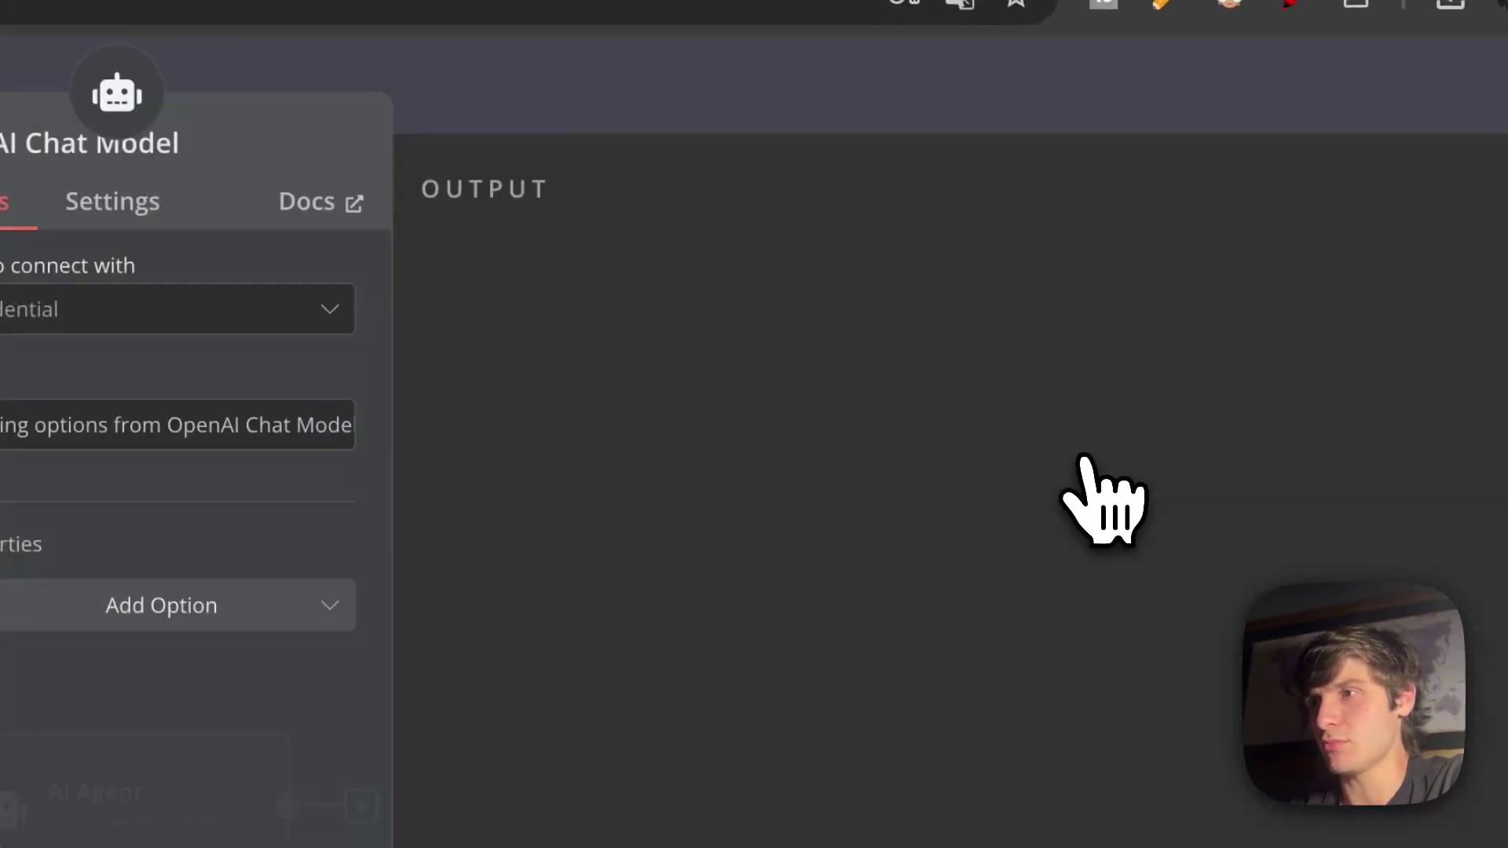
pyautogui.click(542, 507)
pyautogui.click(534, 601)
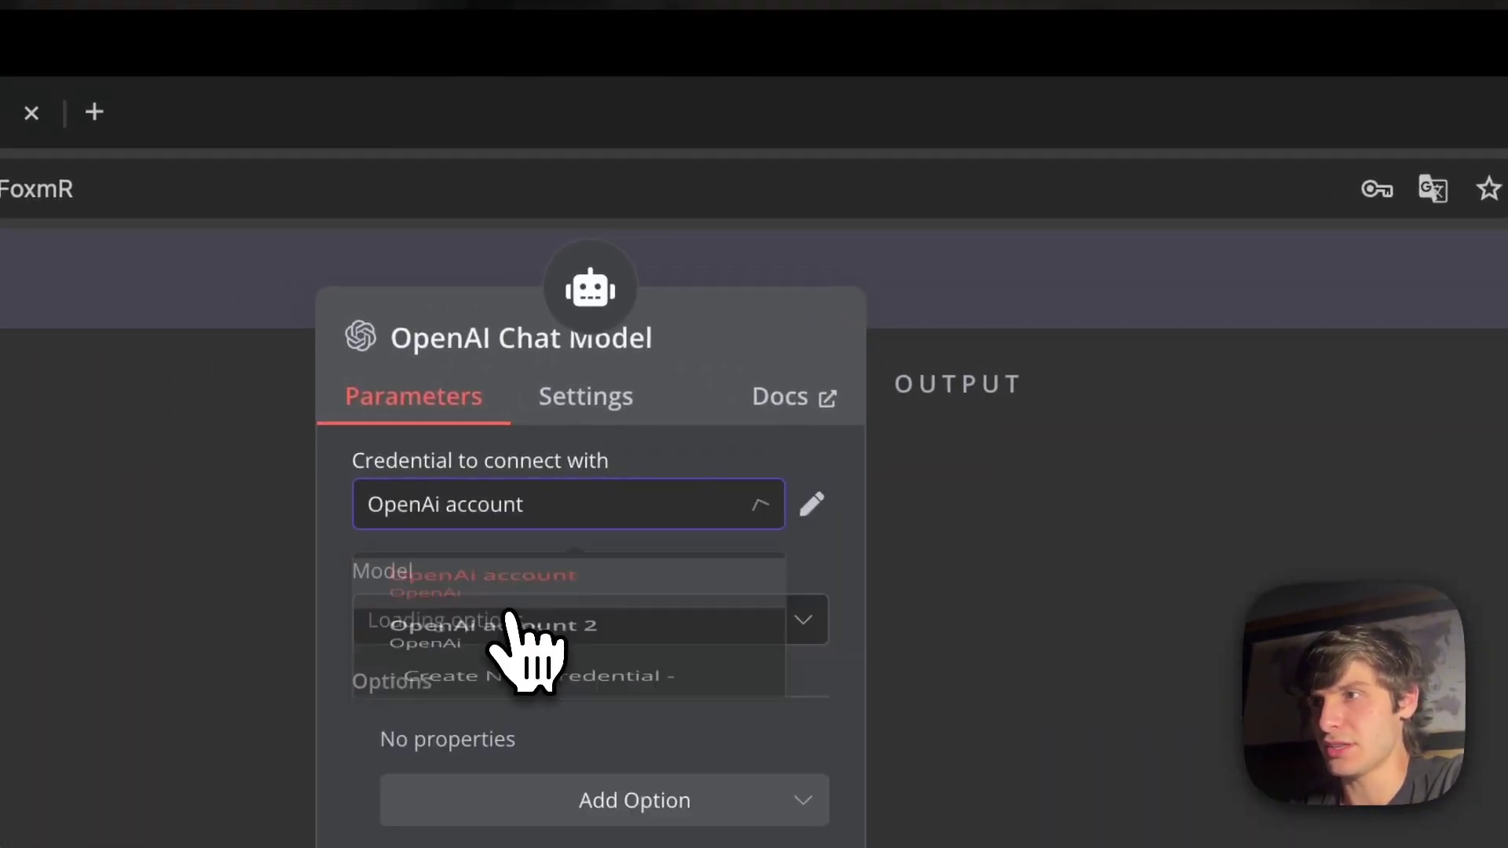
pyautogui.click(993, 307)
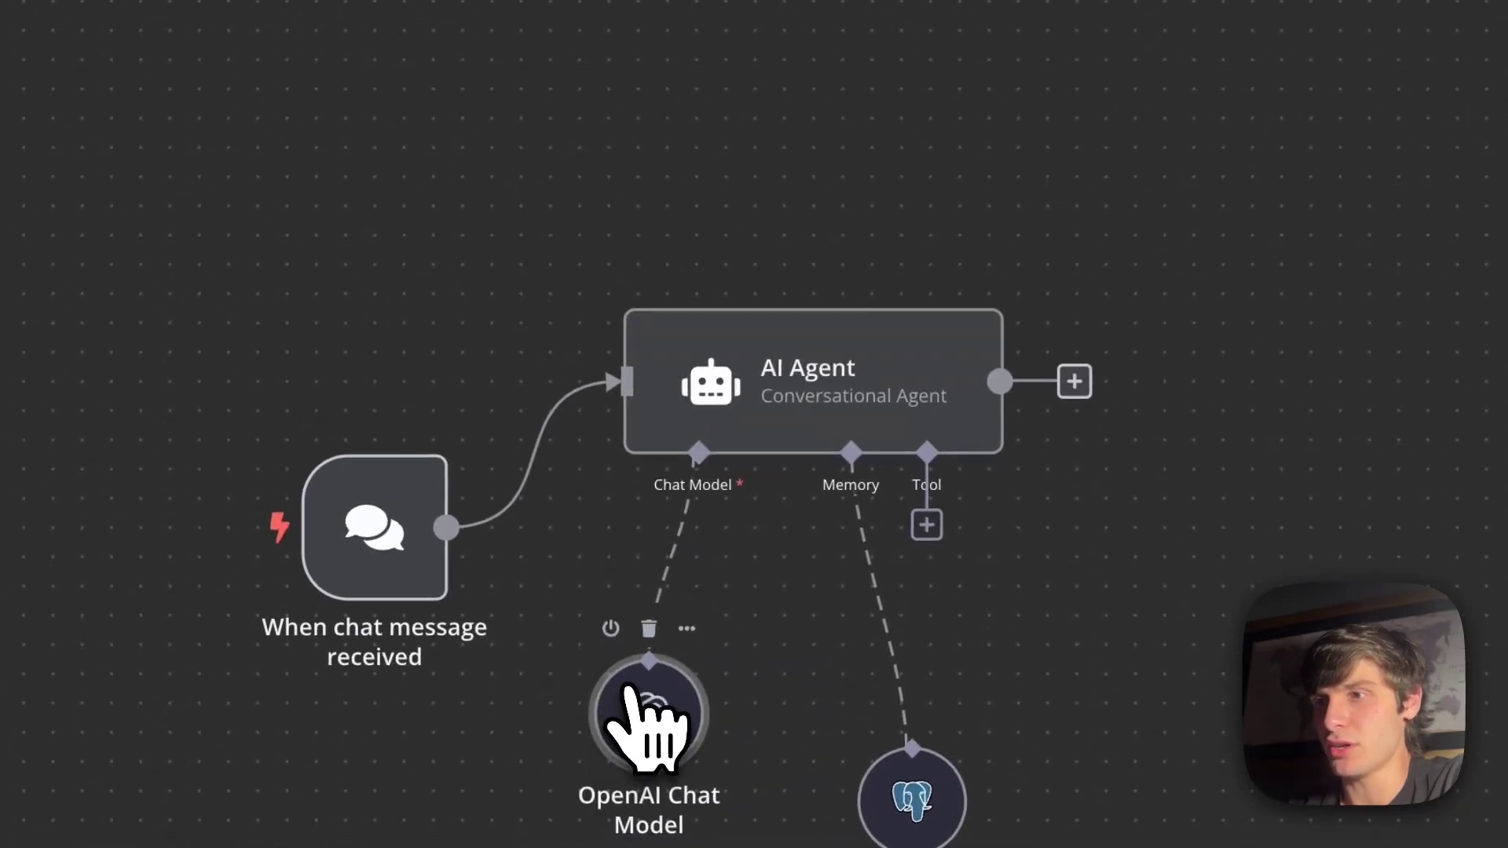
# Set the OpenAI Chat Model's model to gpt-4o-mini
pyautogui.doubleClick(648, 711)
pyautogui.click(483, 566)
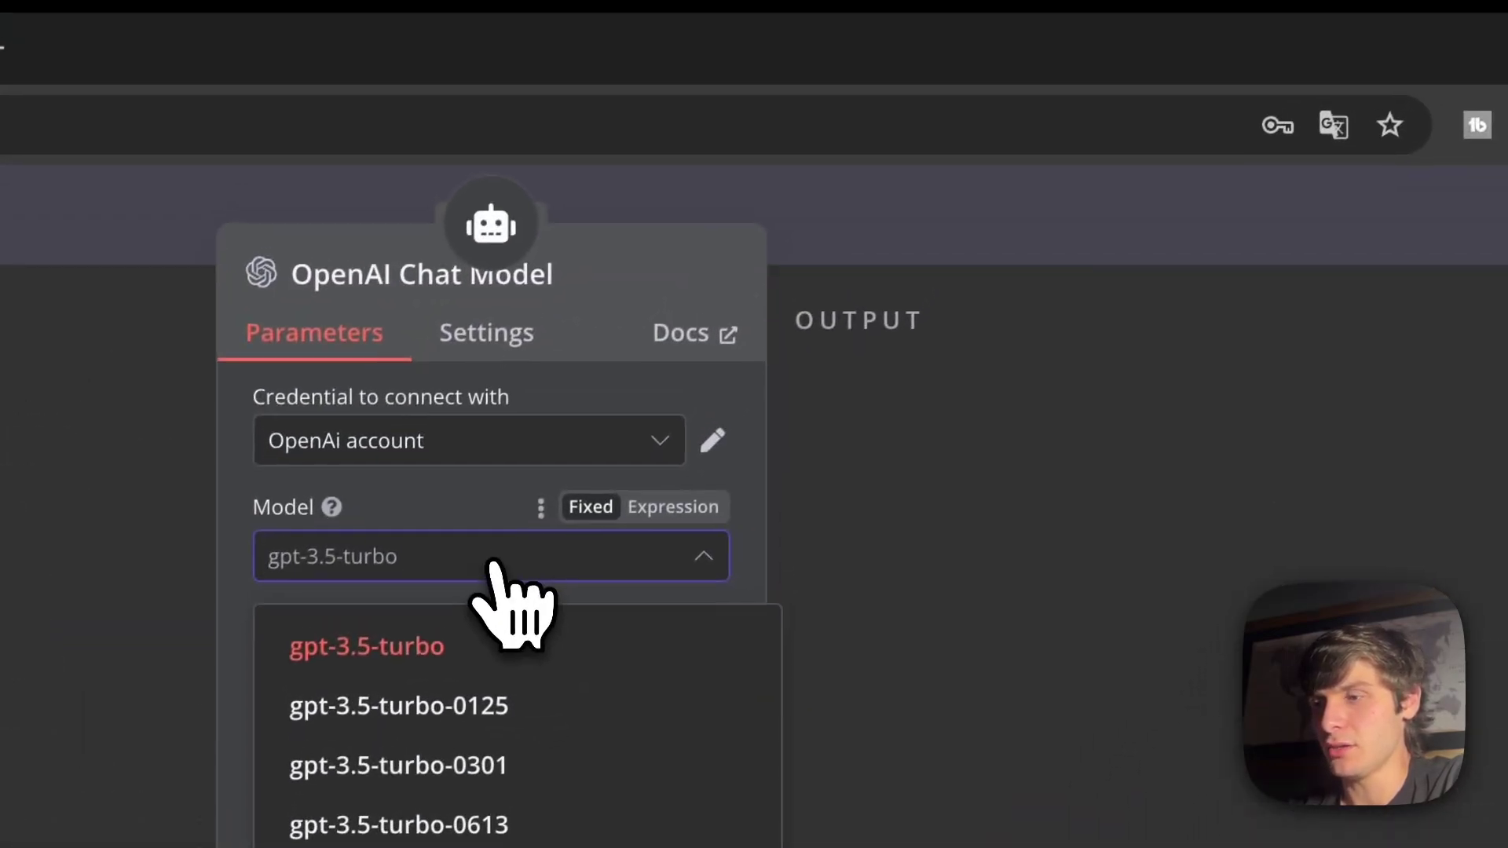
pyautogui.write('min')
pyautogui.click(432, 656)
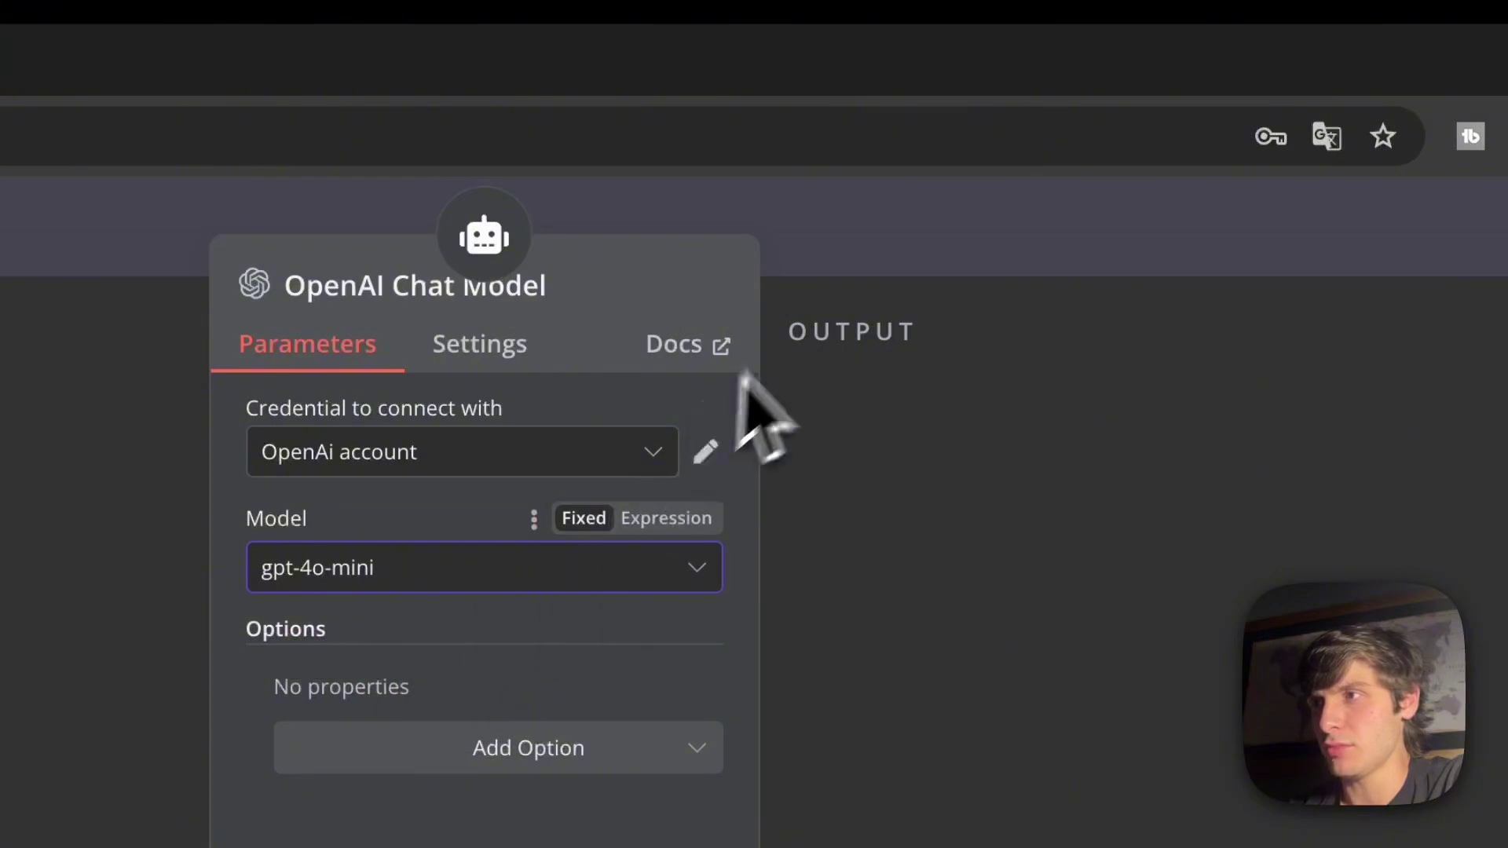
pyautogui.press('Escape')
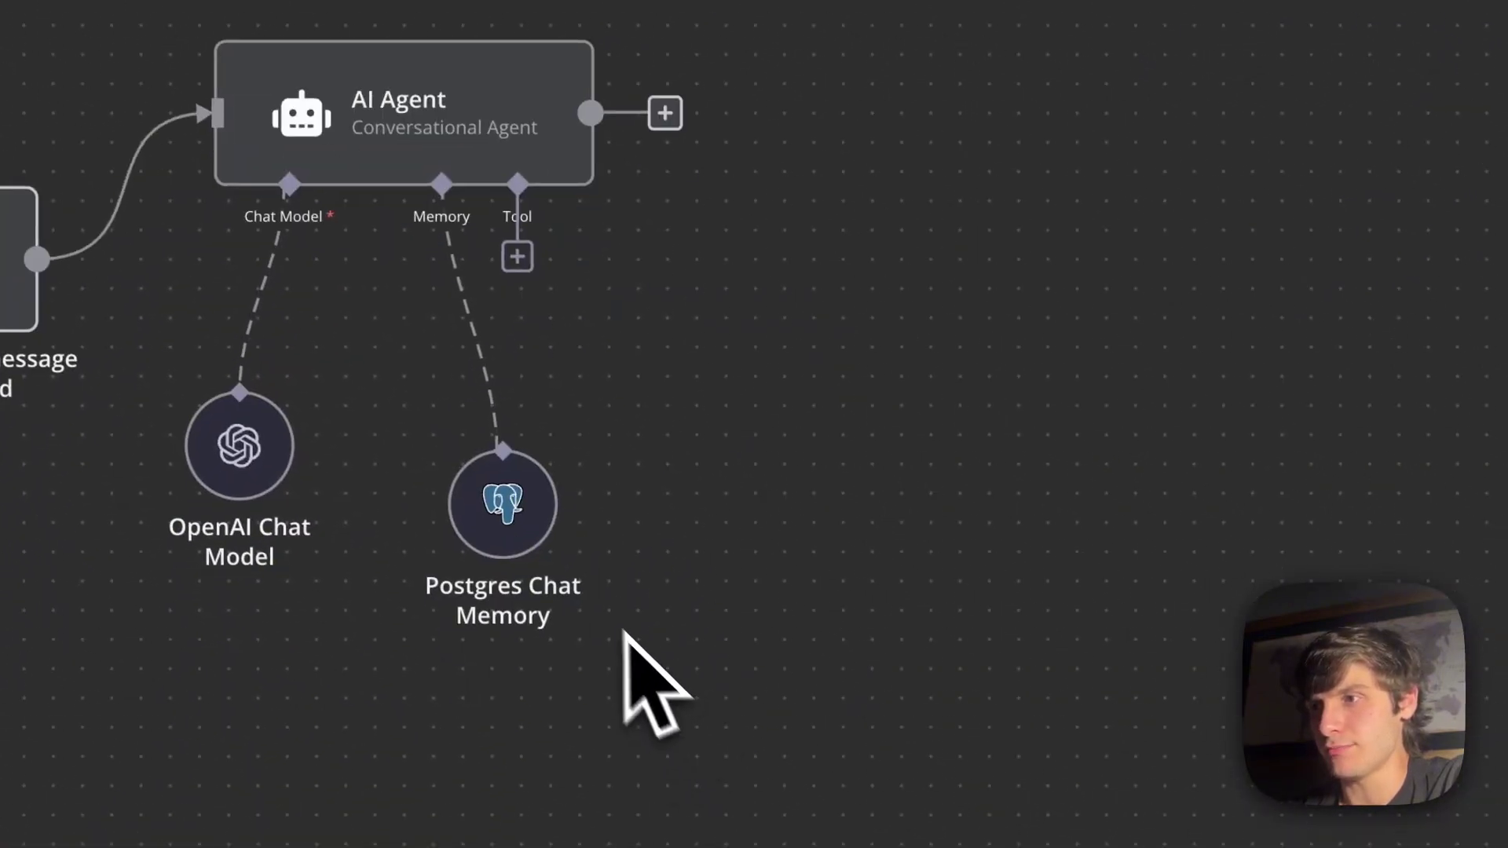
# Save the workflow and send a test message in the chat
pyautogui.doubleClick(529, 553)
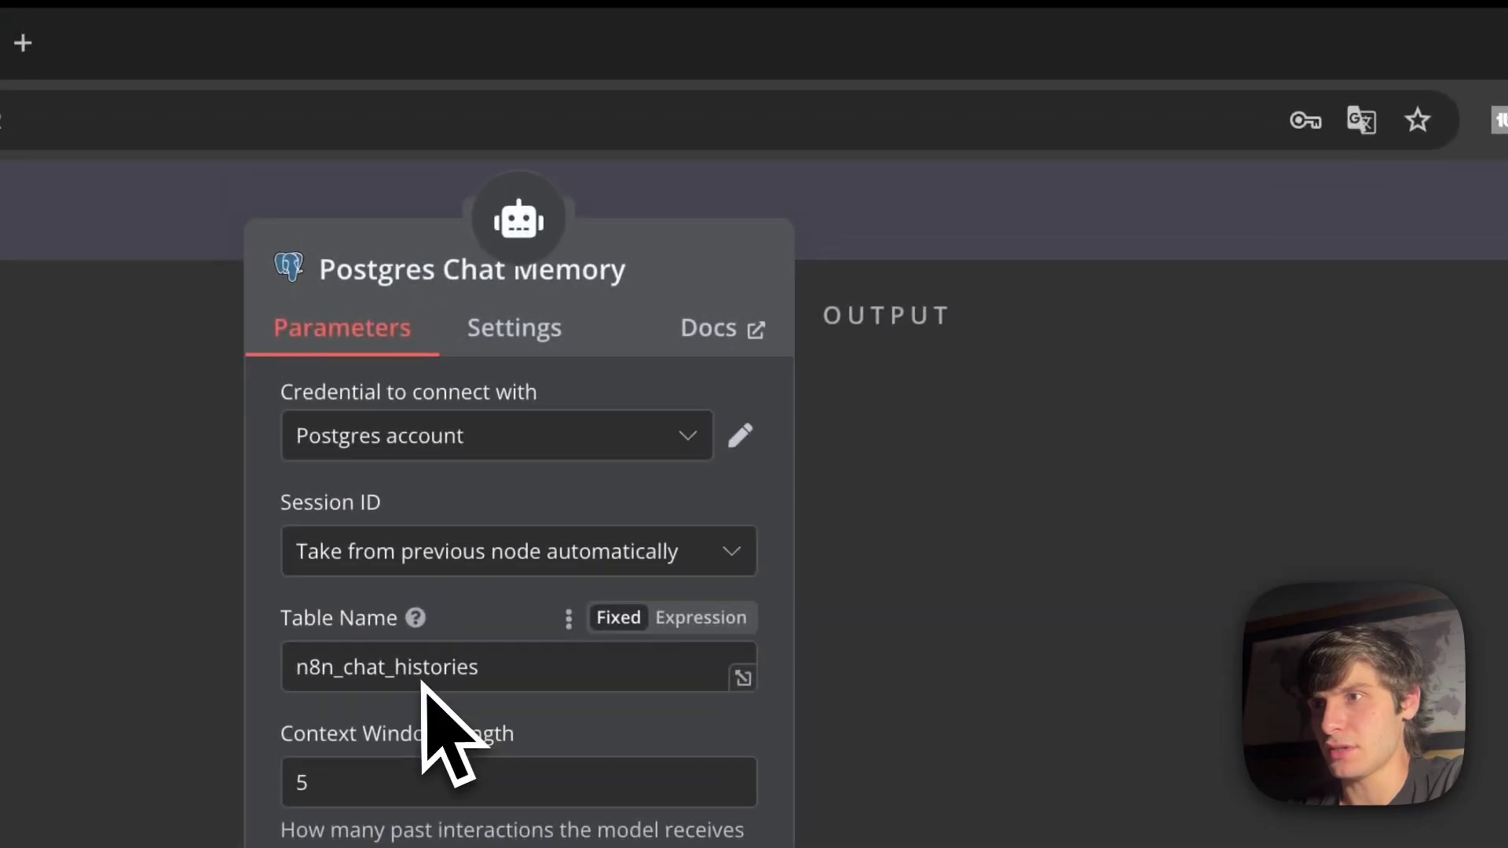
pyautogui.press('Escape')
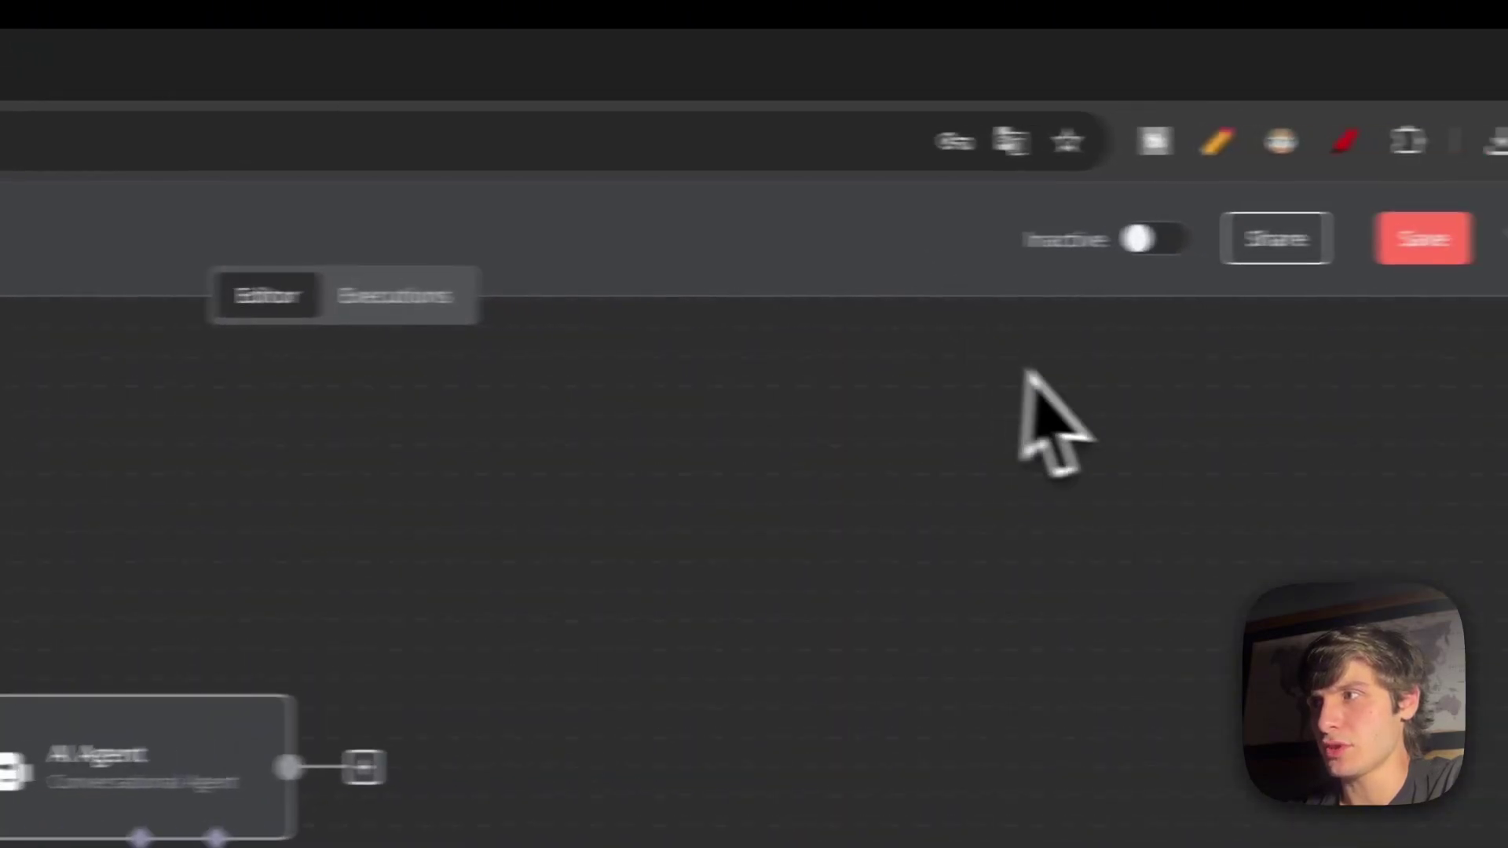
pyautogui.click(1221, 260)
pyautogui.click(875, 817)
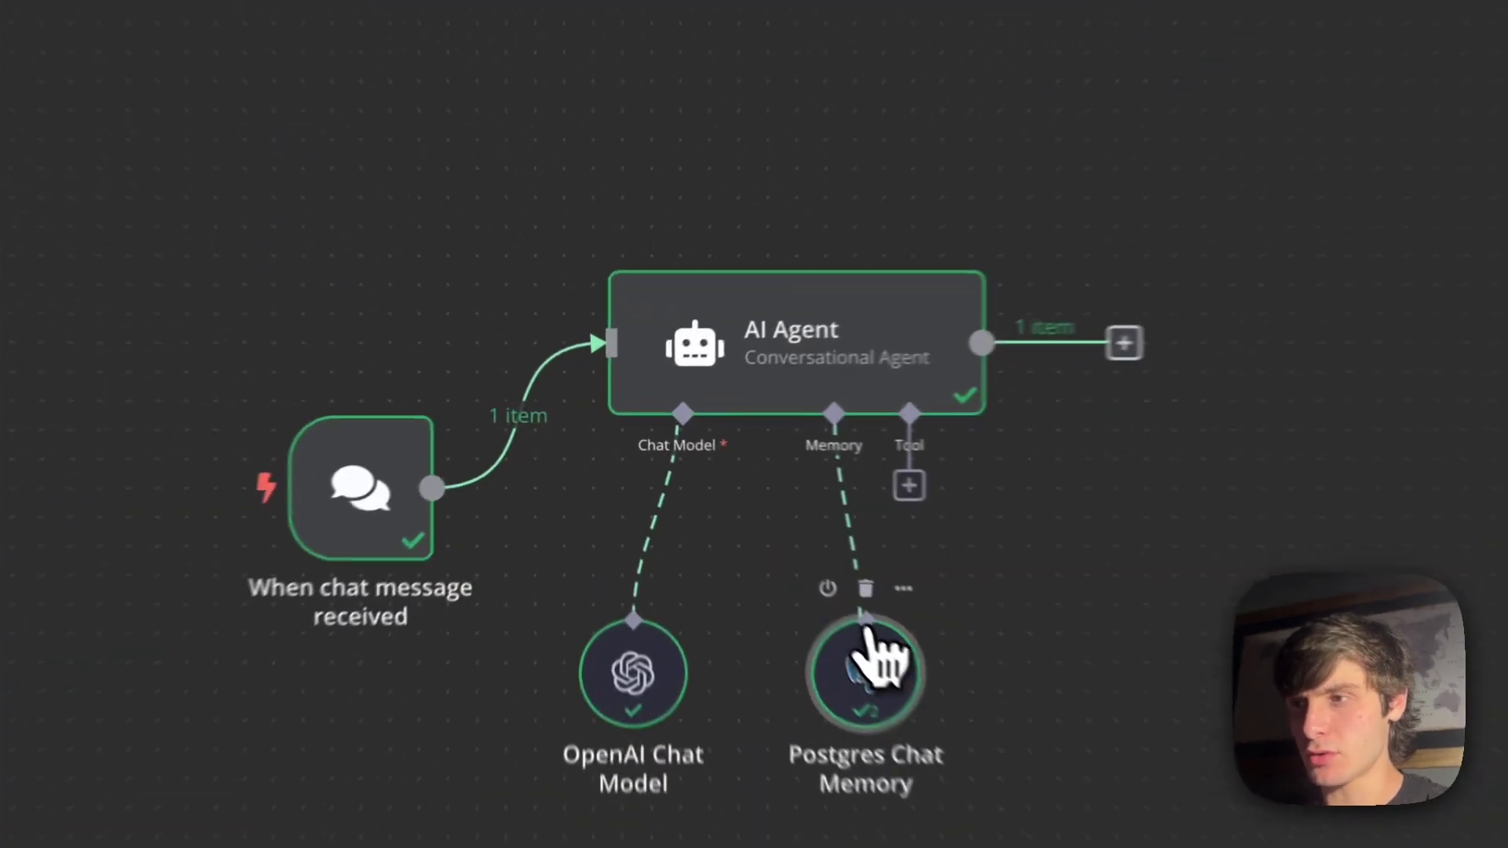
# Set Postgres Chat Memory's session ID to Define below with key 1301 and context window length 10
pyautogui.doubleClick(737, 547)
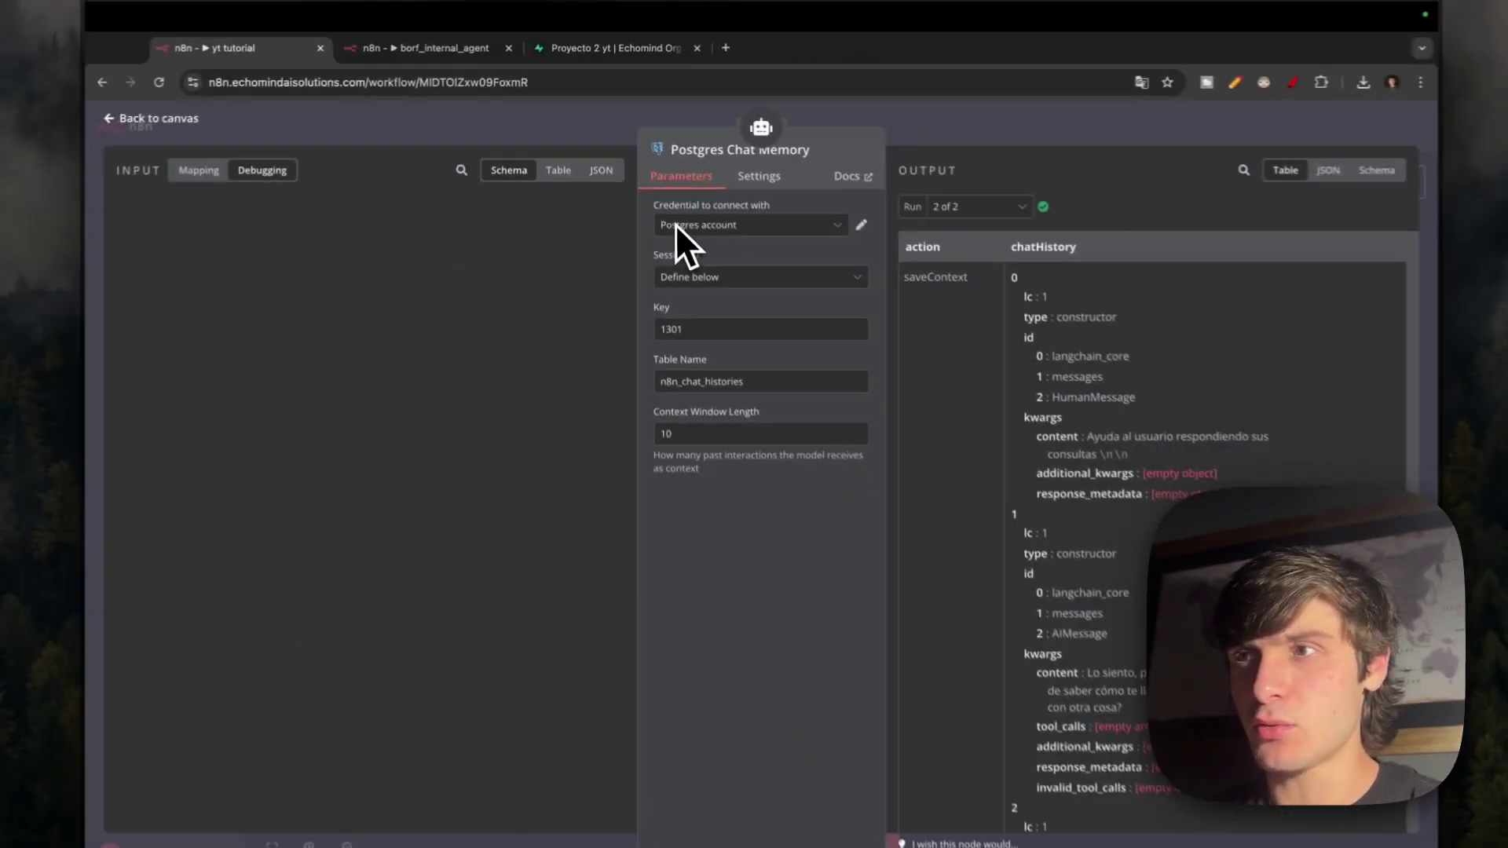
pyautogui.moveTo(691, 257)
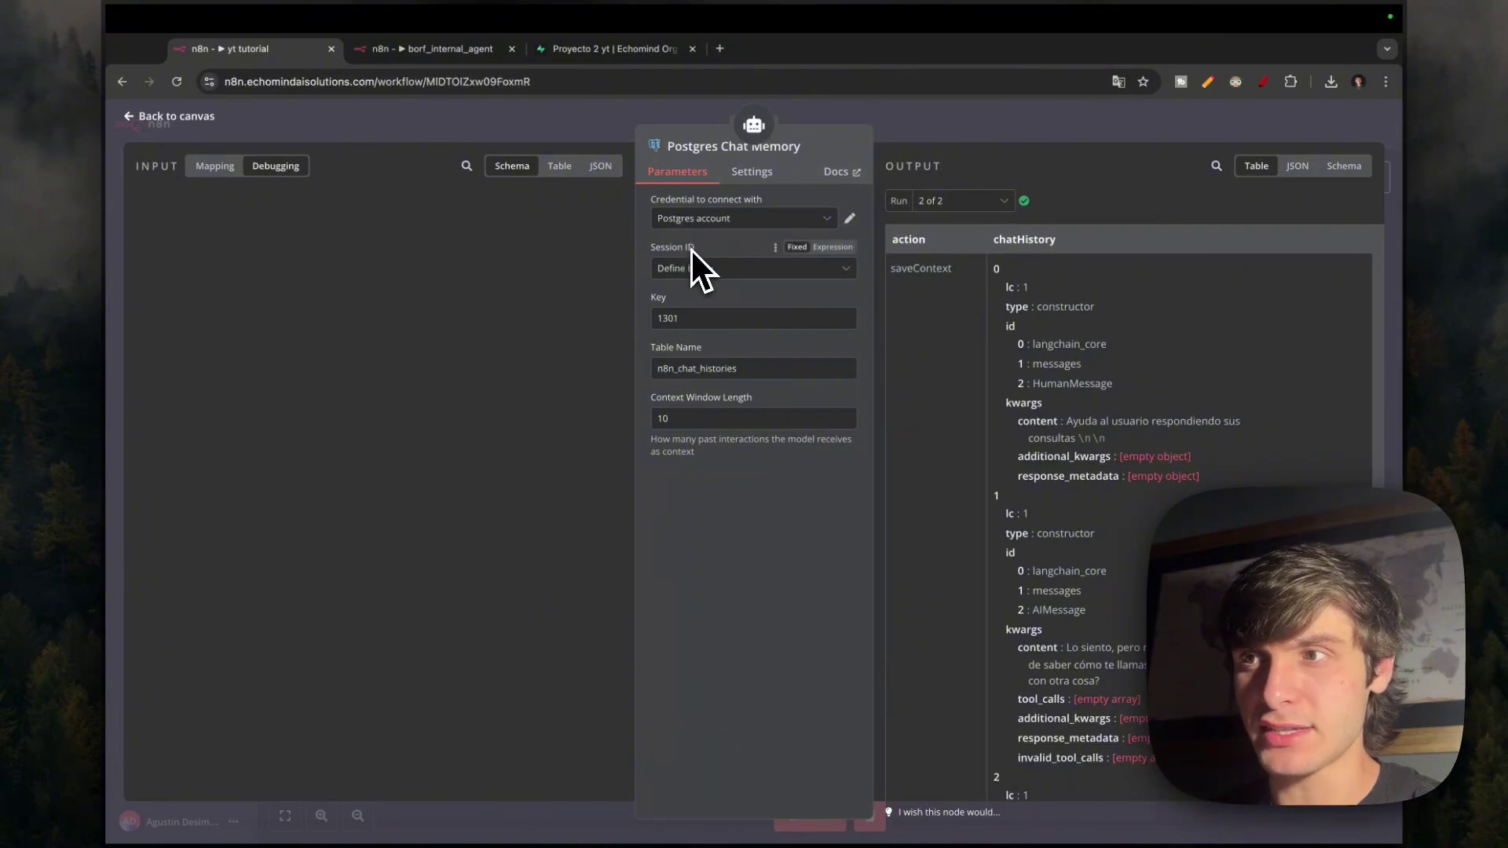
pyautogui.click(668, 268)
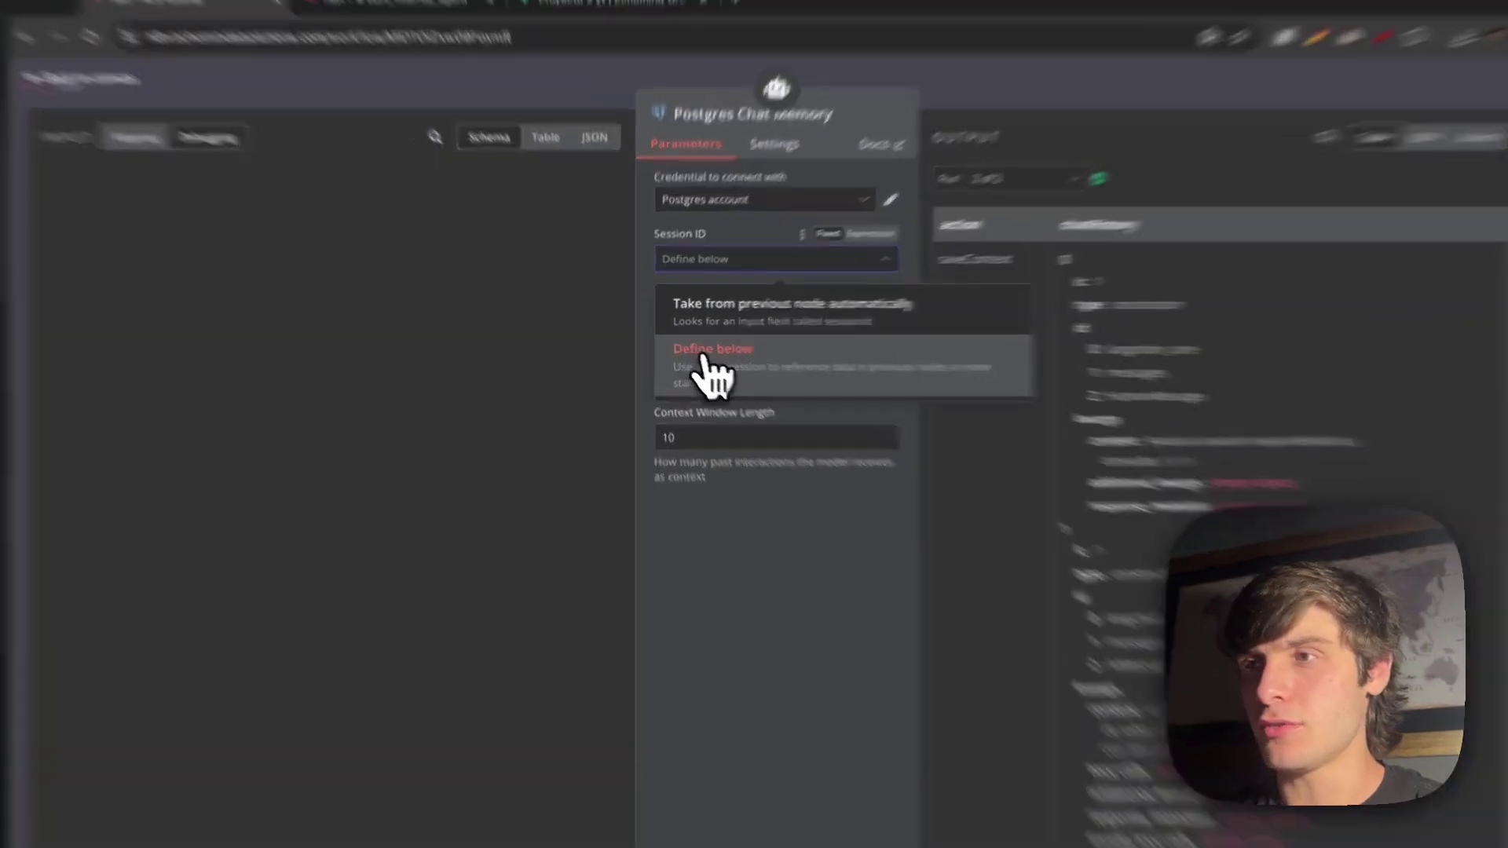
pyautogui.click(691, 358)
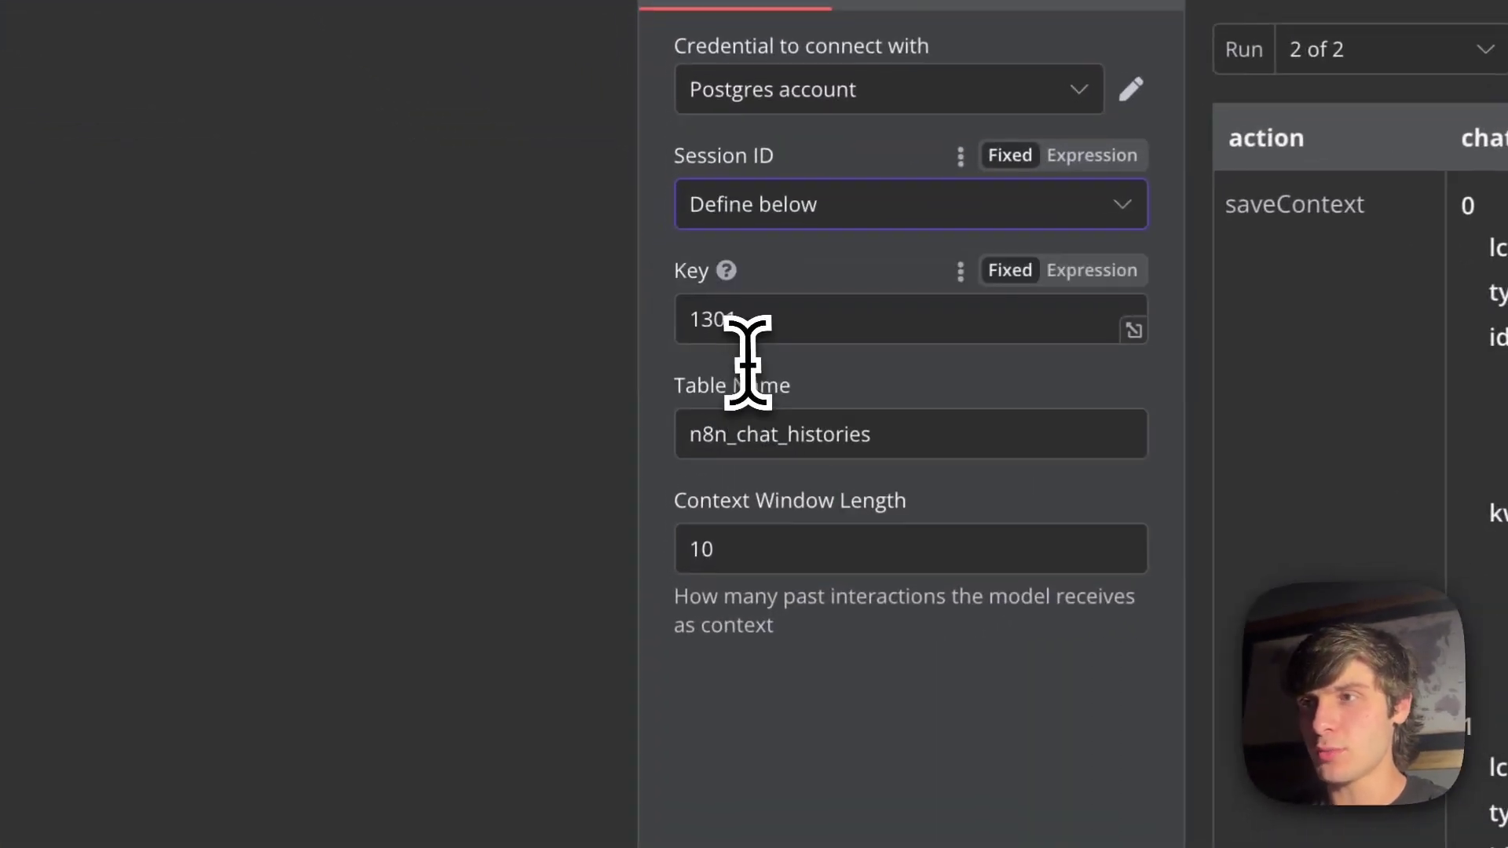
pyautogui.click(766, 329)
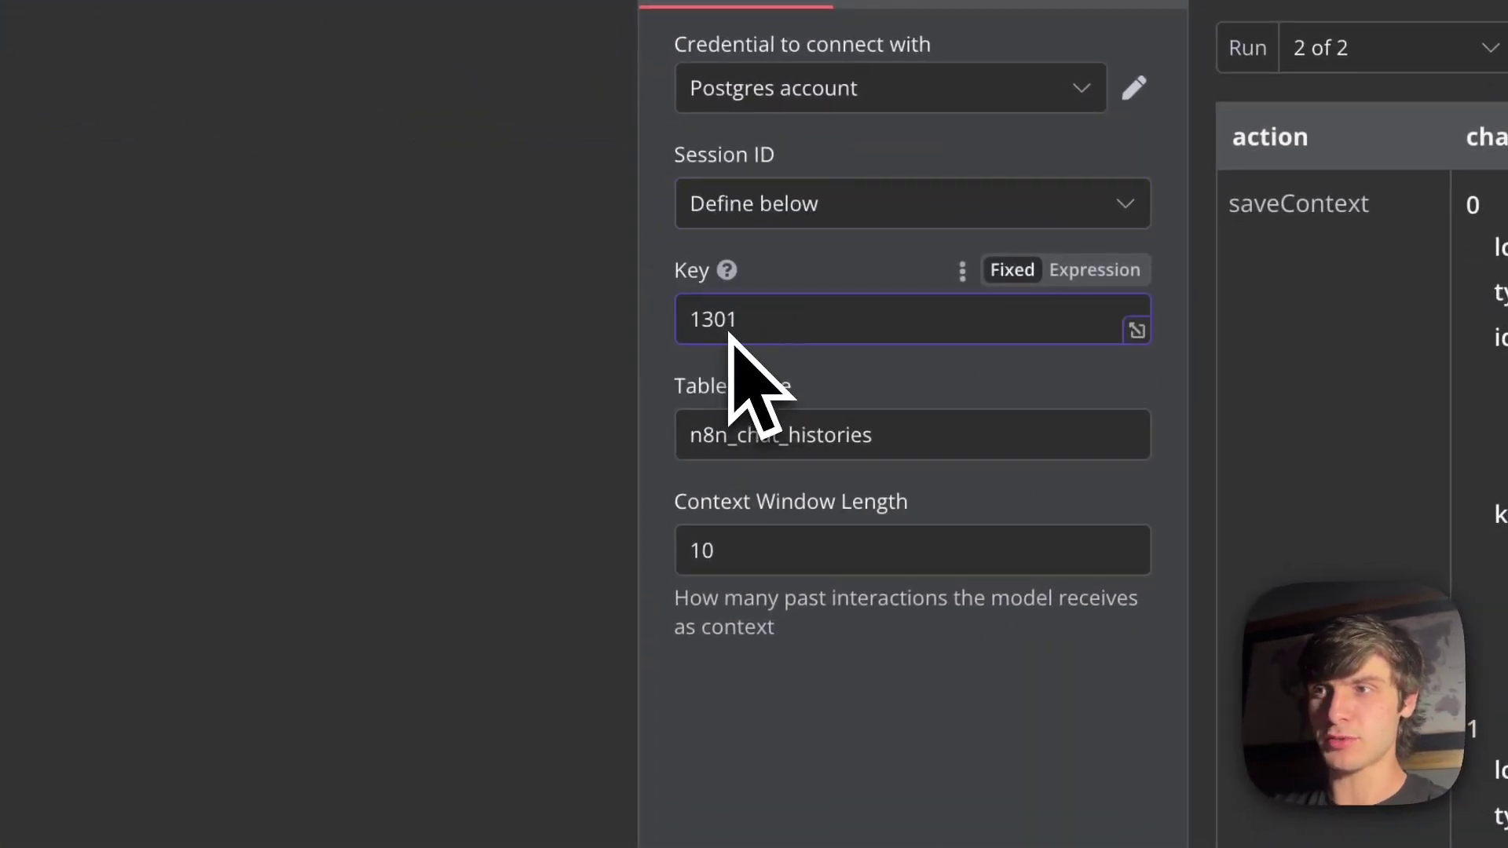
pyautogui.moveTo(755, 542); pyautogui.dragTo(685, 550)
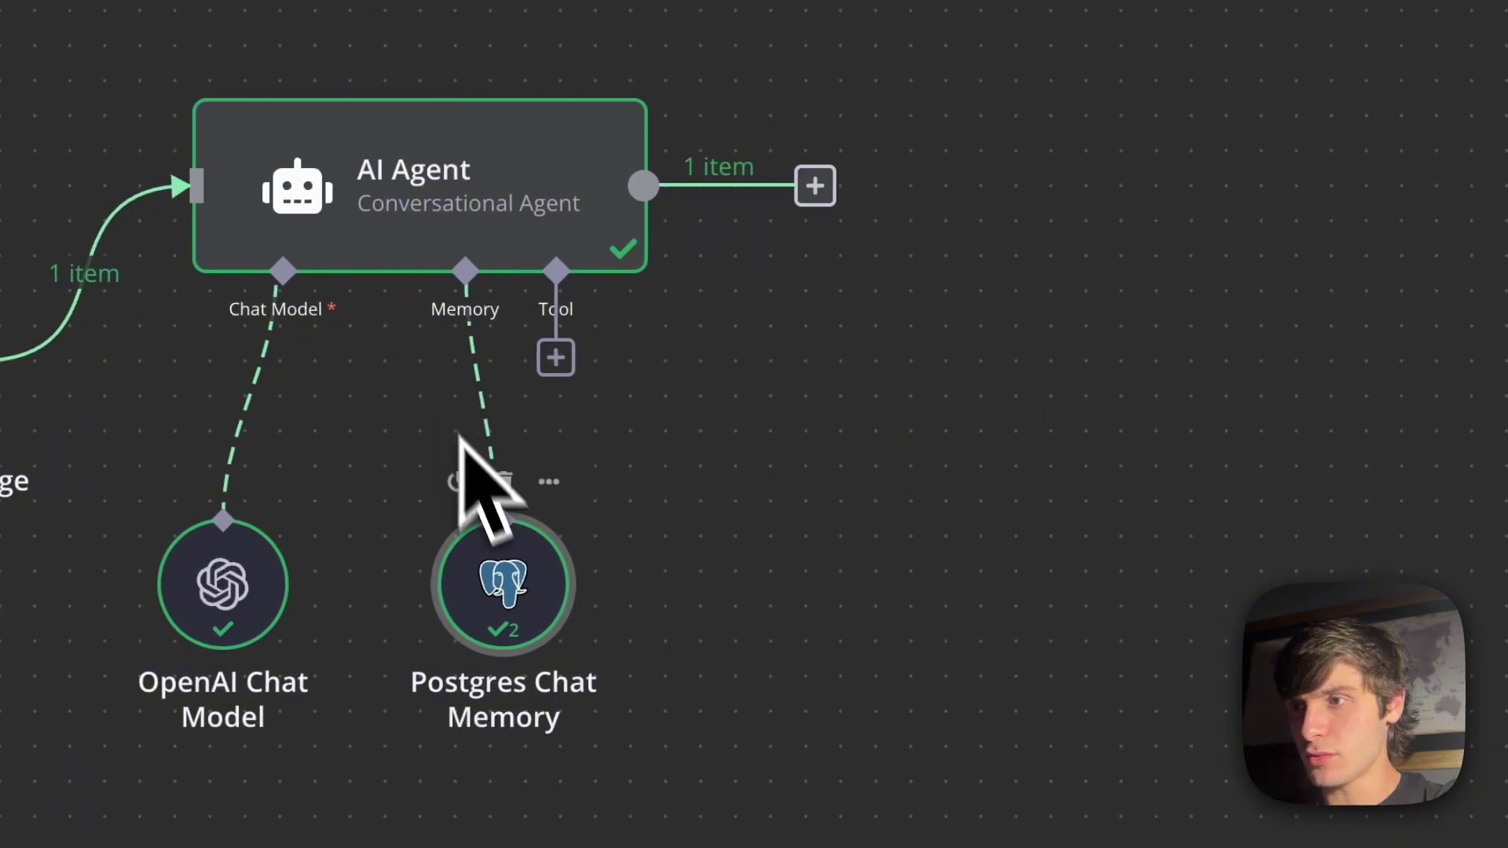
# Replace the memory with a new Postgres Chat Memory using Postgres account and a manually defined session key
pyautogui.click(504, 482)
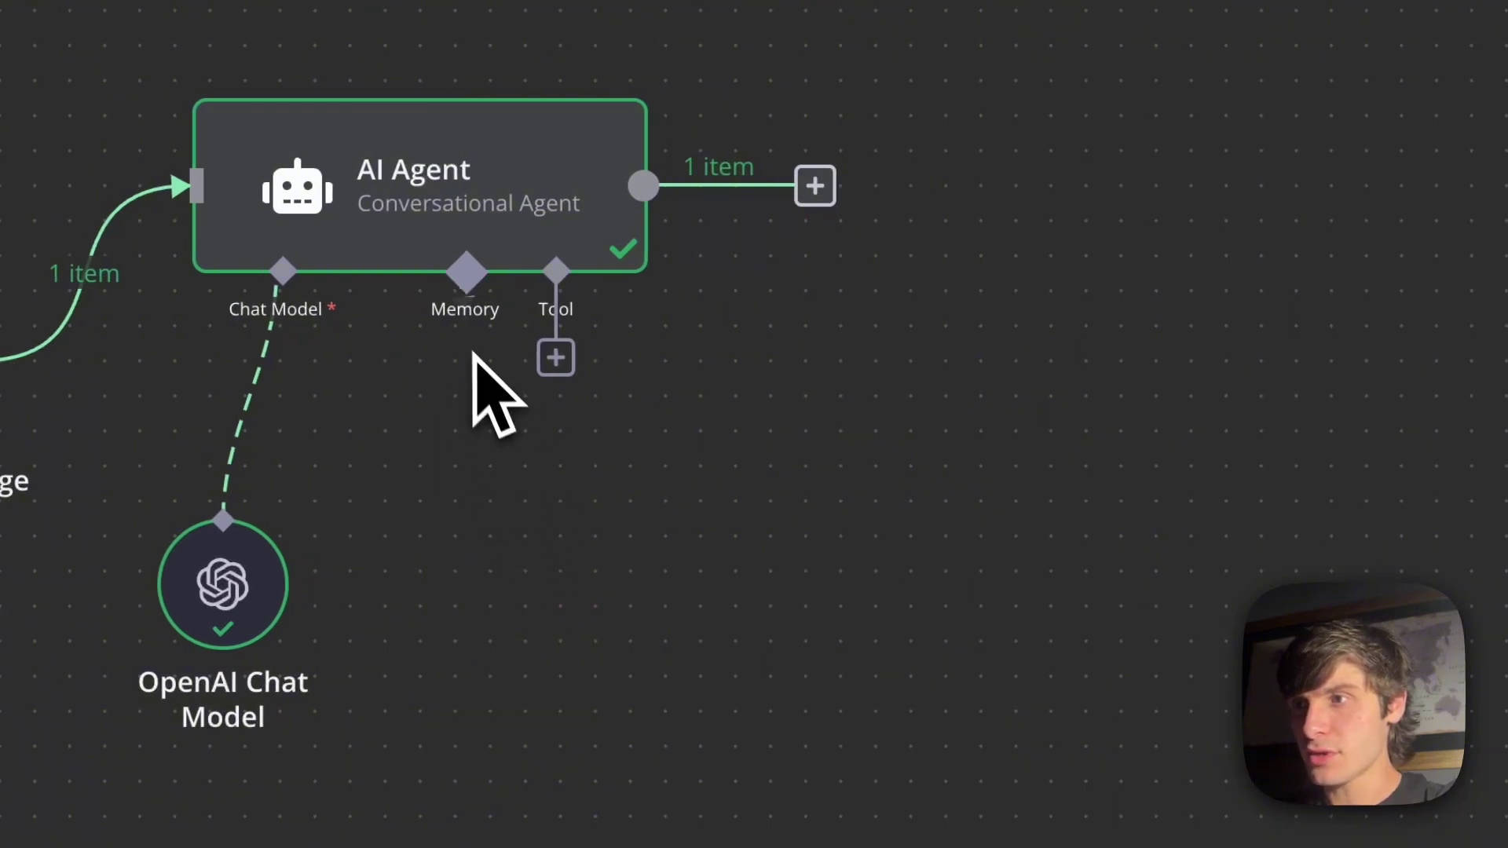
pyautogui.click(465, 358)
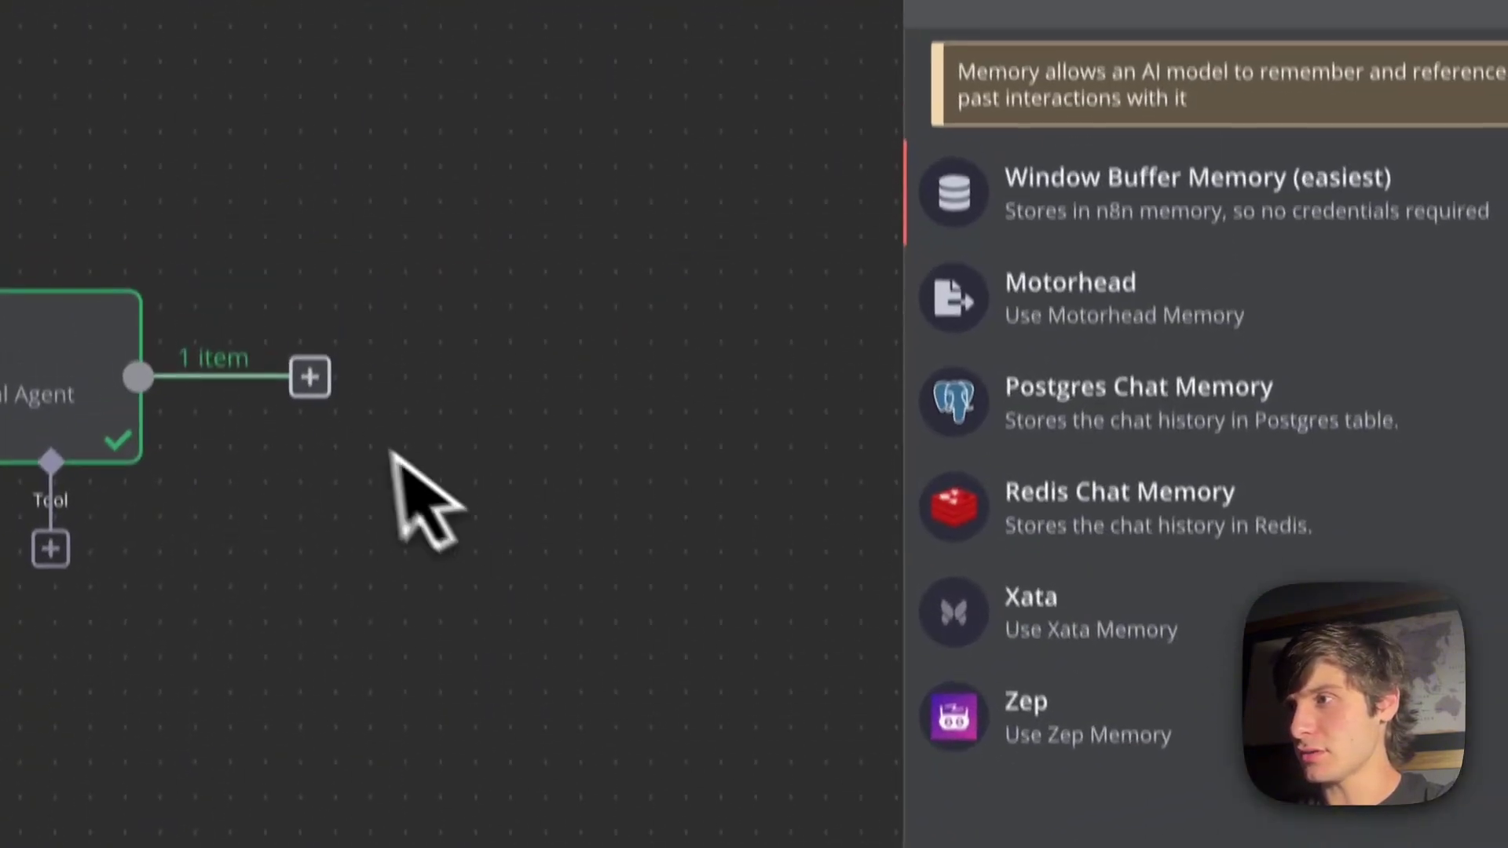
pyautogui.click(1013, 456)
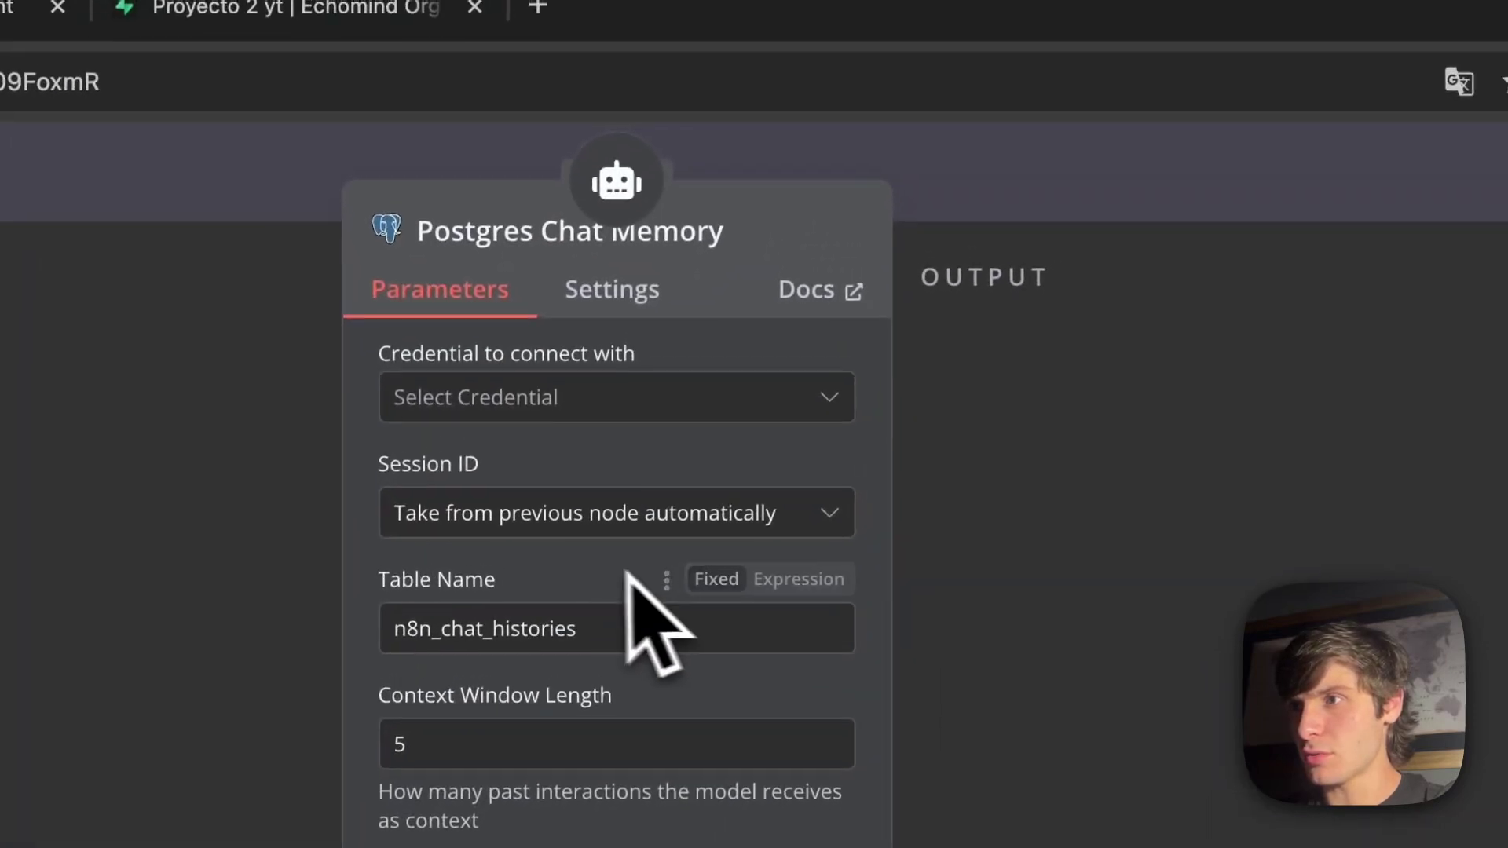
pyautogui.click(542, 405)
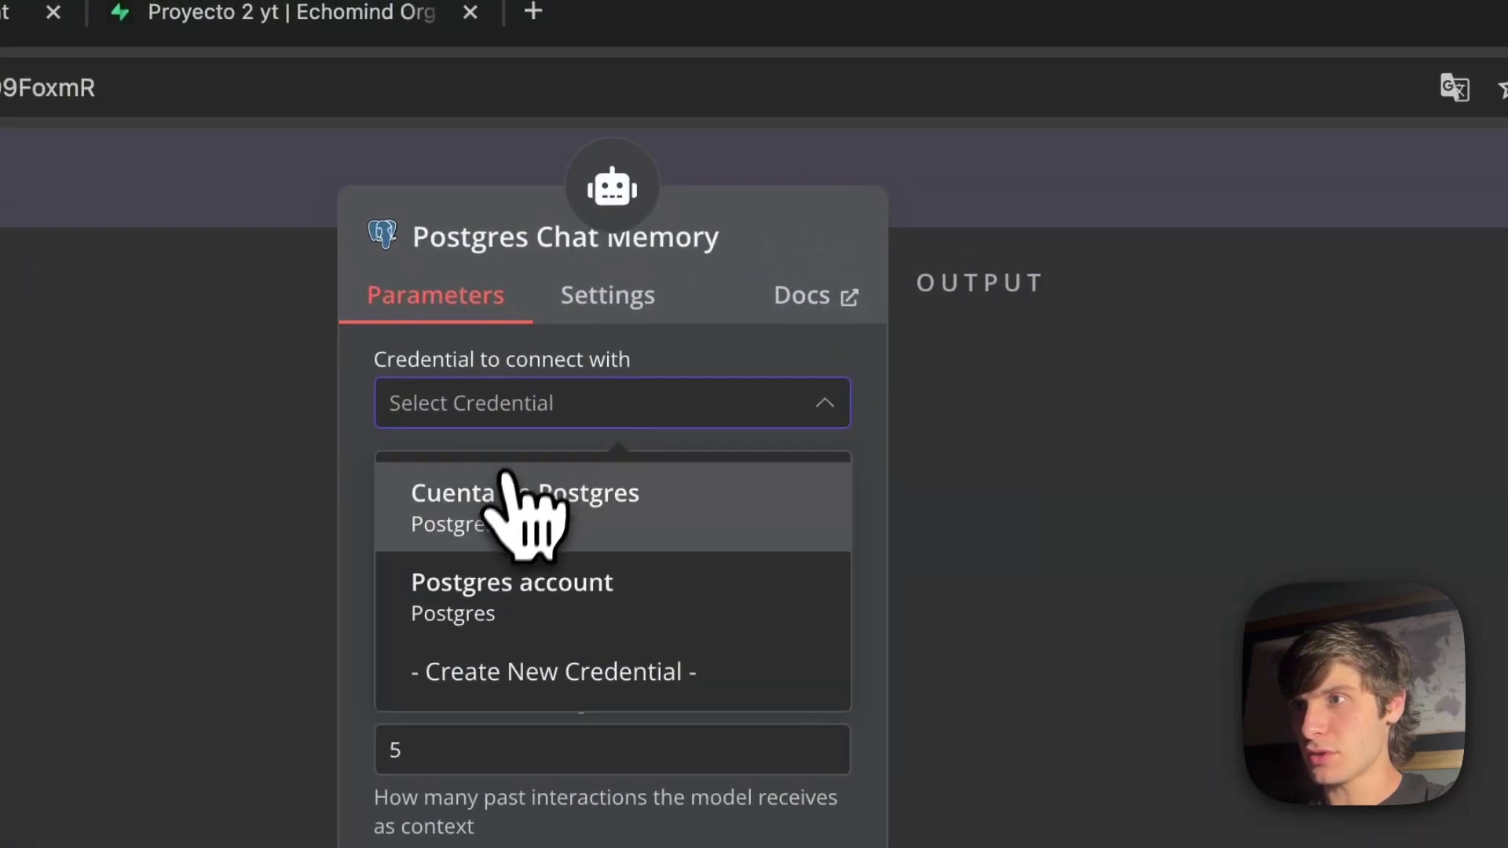
pyautogui.click(506, 577)
pyautogui.moveTo(490, 700)
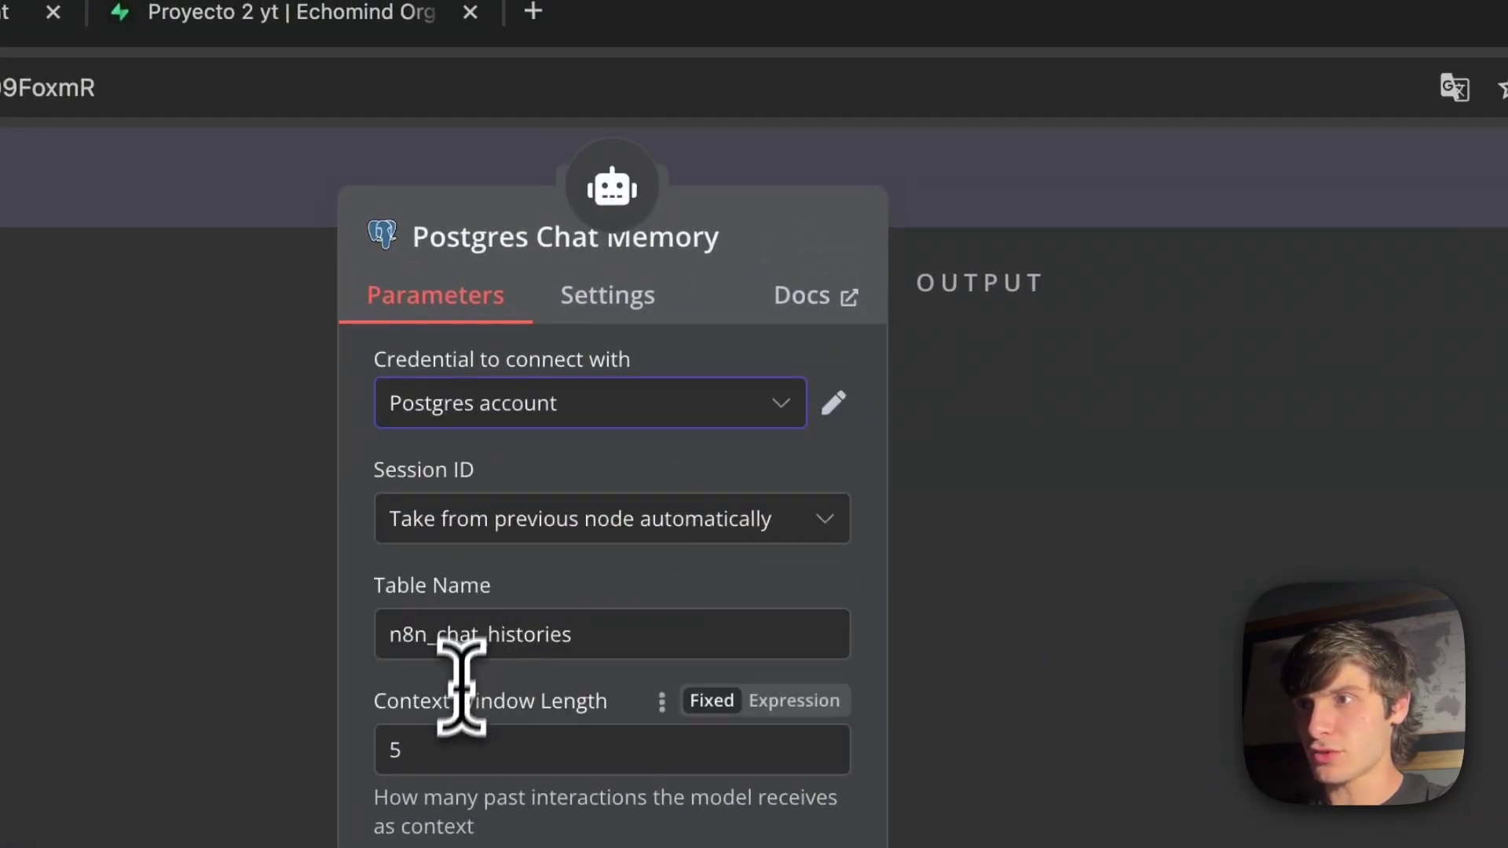
pyautogui.click(612, 751)
pyautogui.write('10')
pyautogui.click(487, 521)
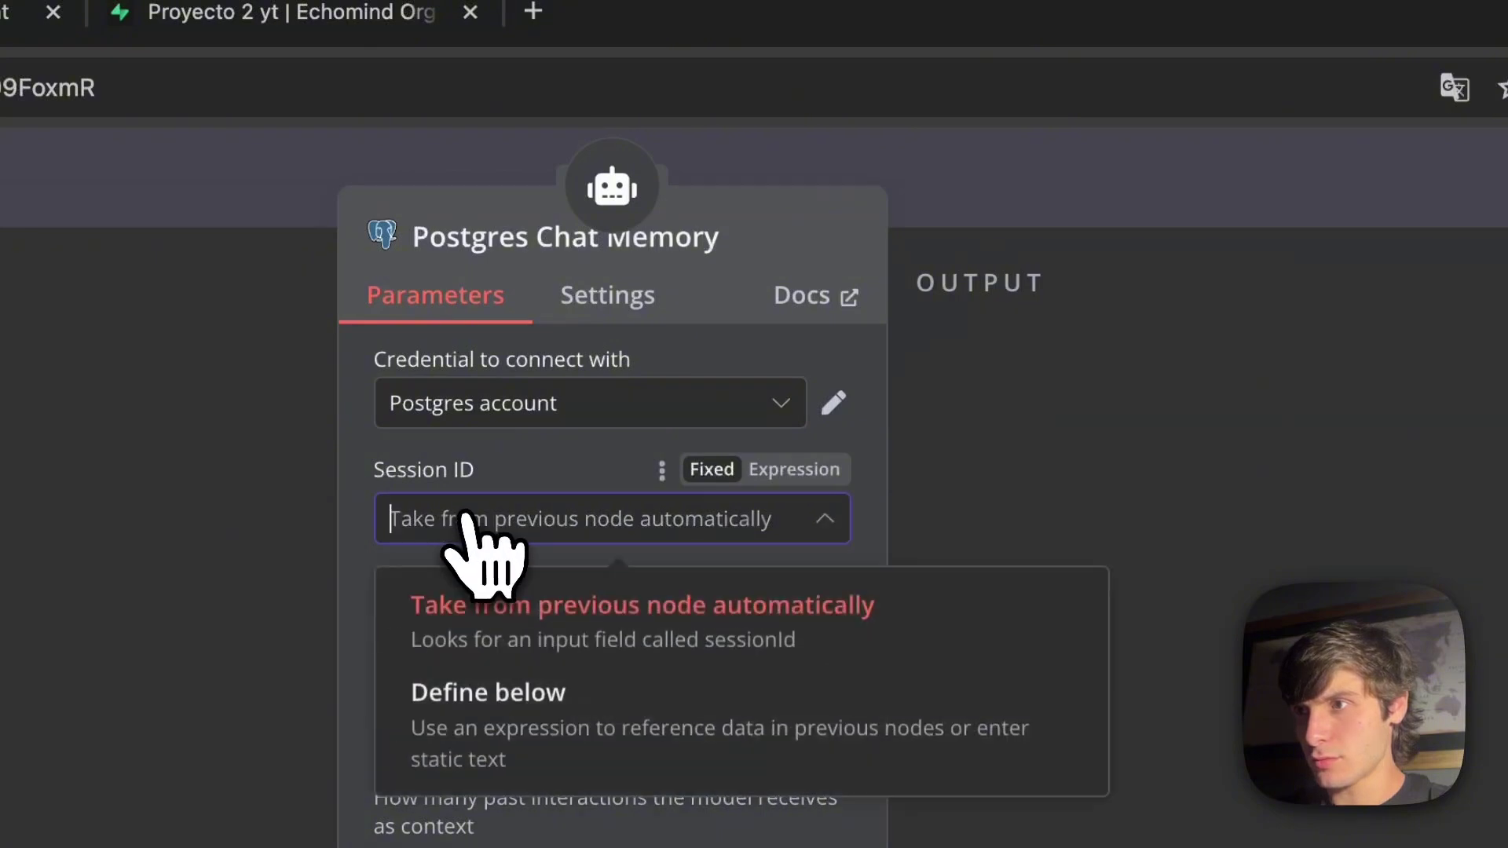
pyautogui.click(507, 691)
pyautogui.write('1301')
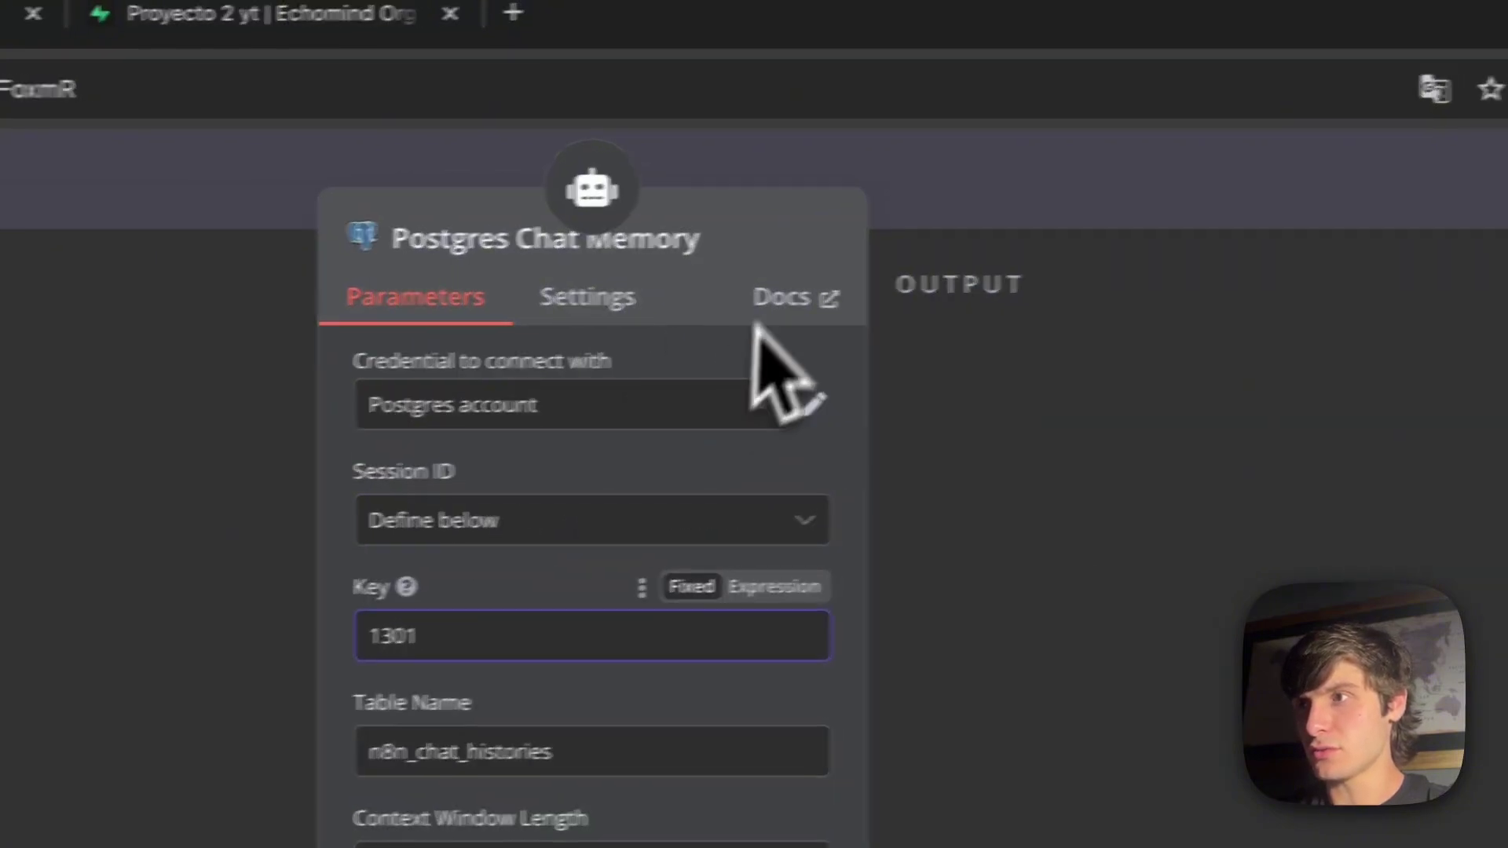
pyautogui.click(794, 196)
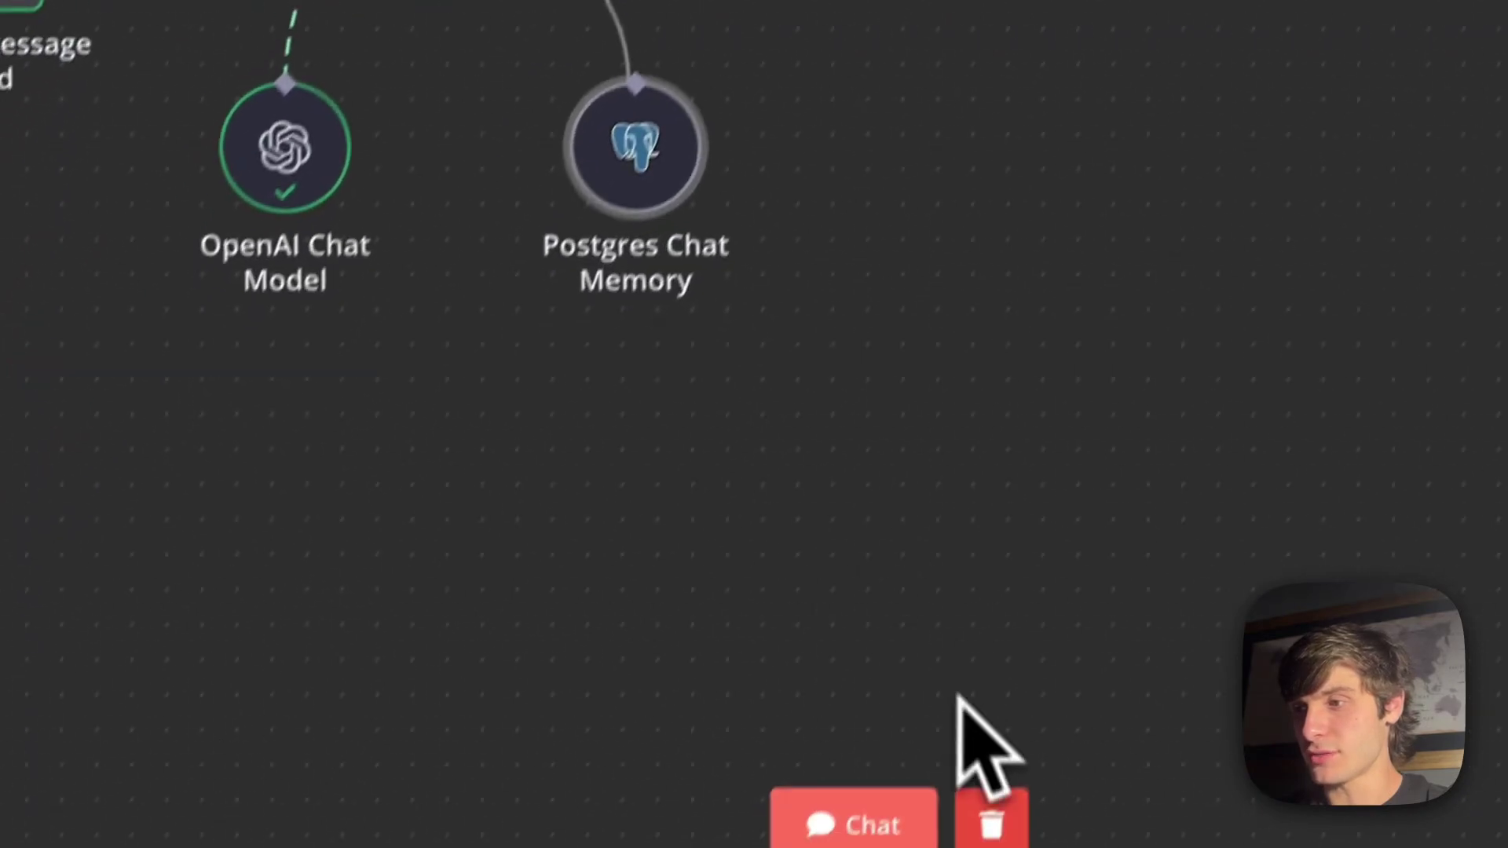
# Ask the agent 'coo me llamo?' in the test chat so it recalls the user's name
pyautogui.click(947, 781)
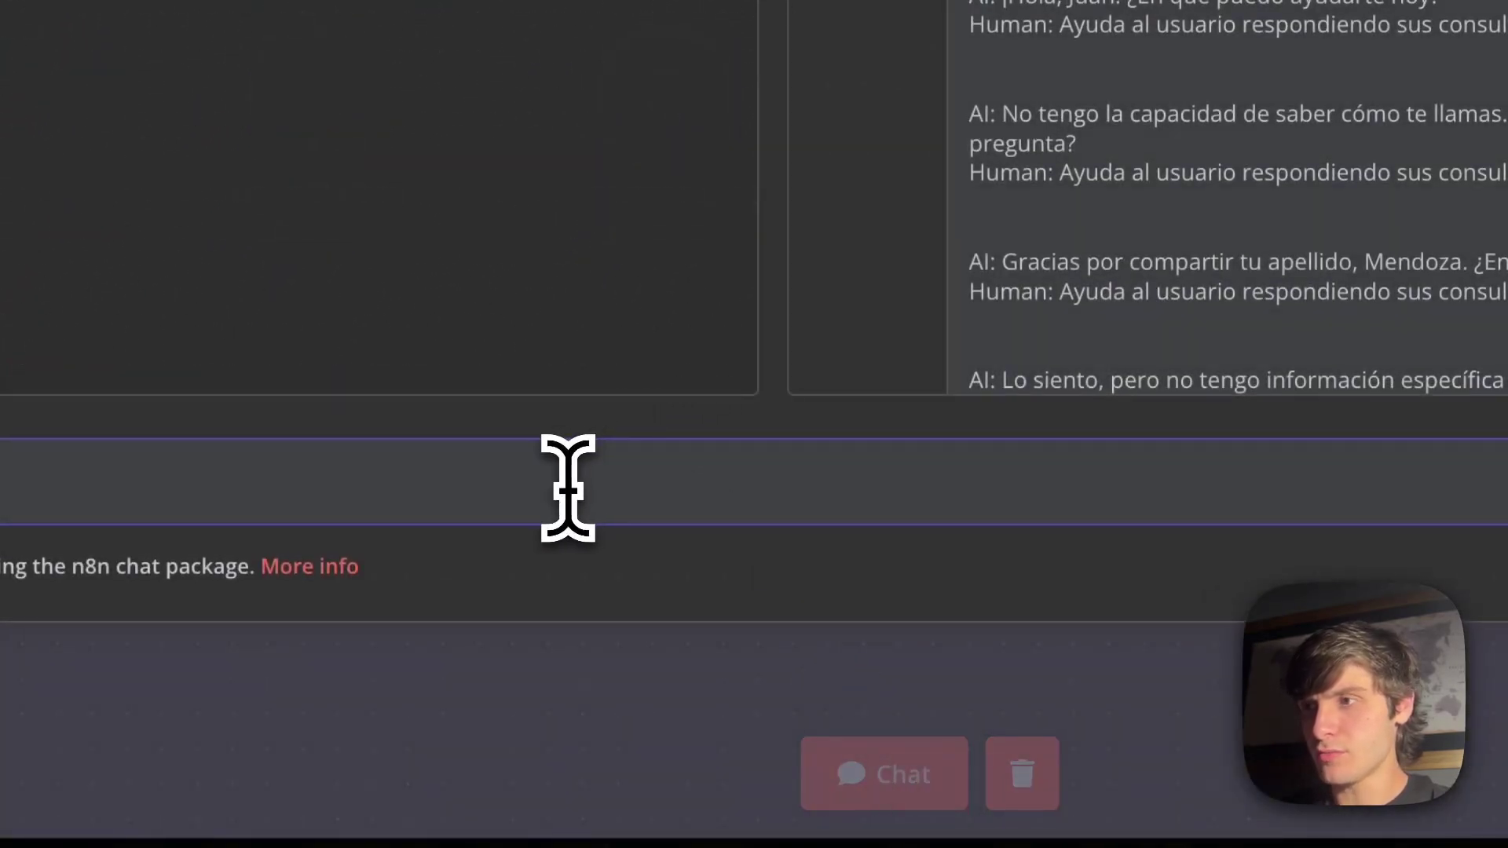
pyautogui.press('Return')
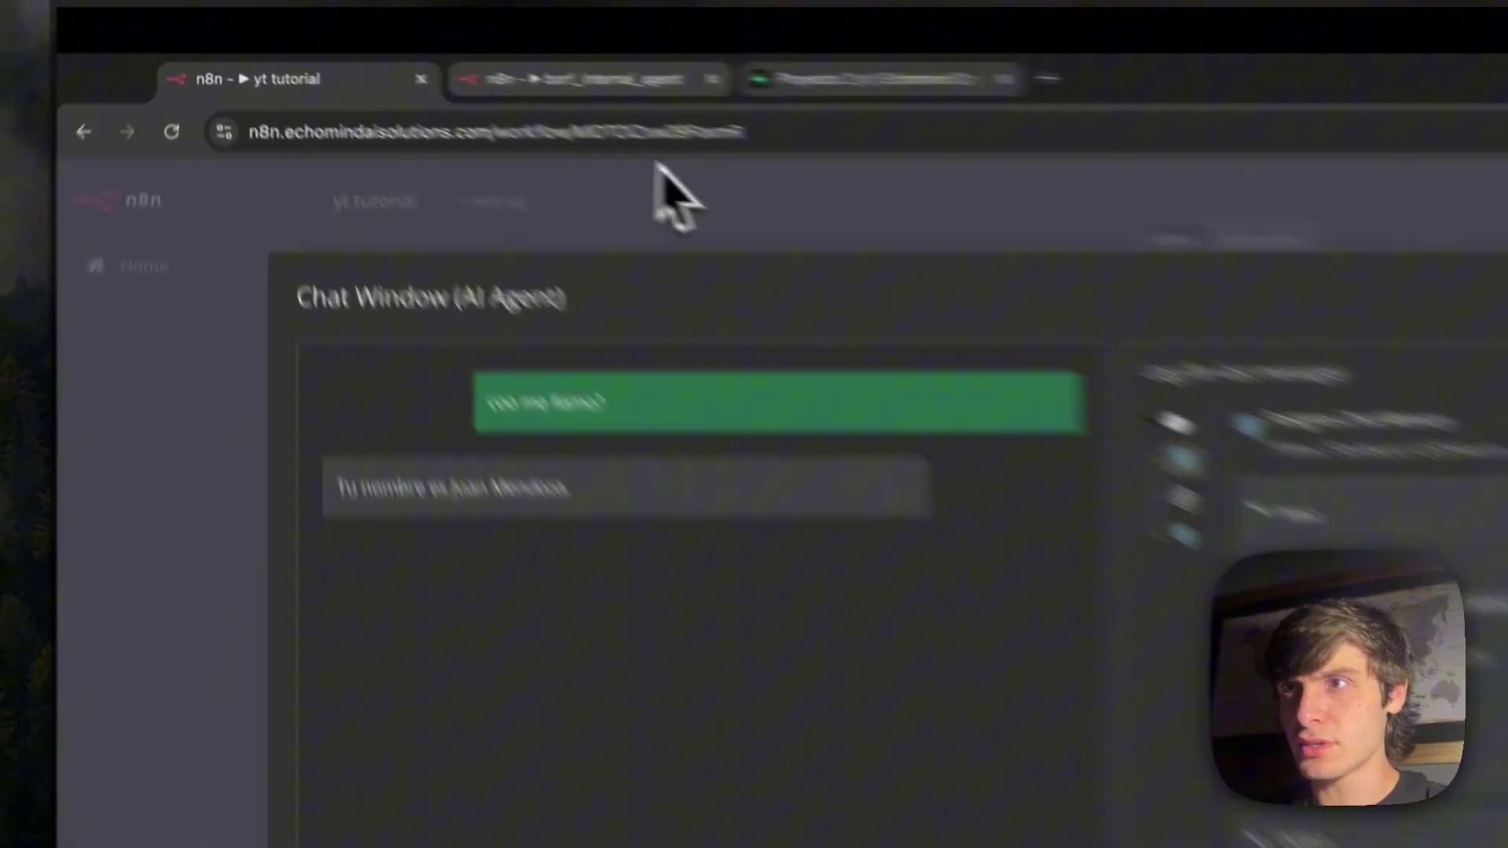
# Confirm 62 messages under session 1301 in Supabase's n8n_chat_histories table, then return to the 'yt tutorial' workflow
pyautogui.click(609, 49)
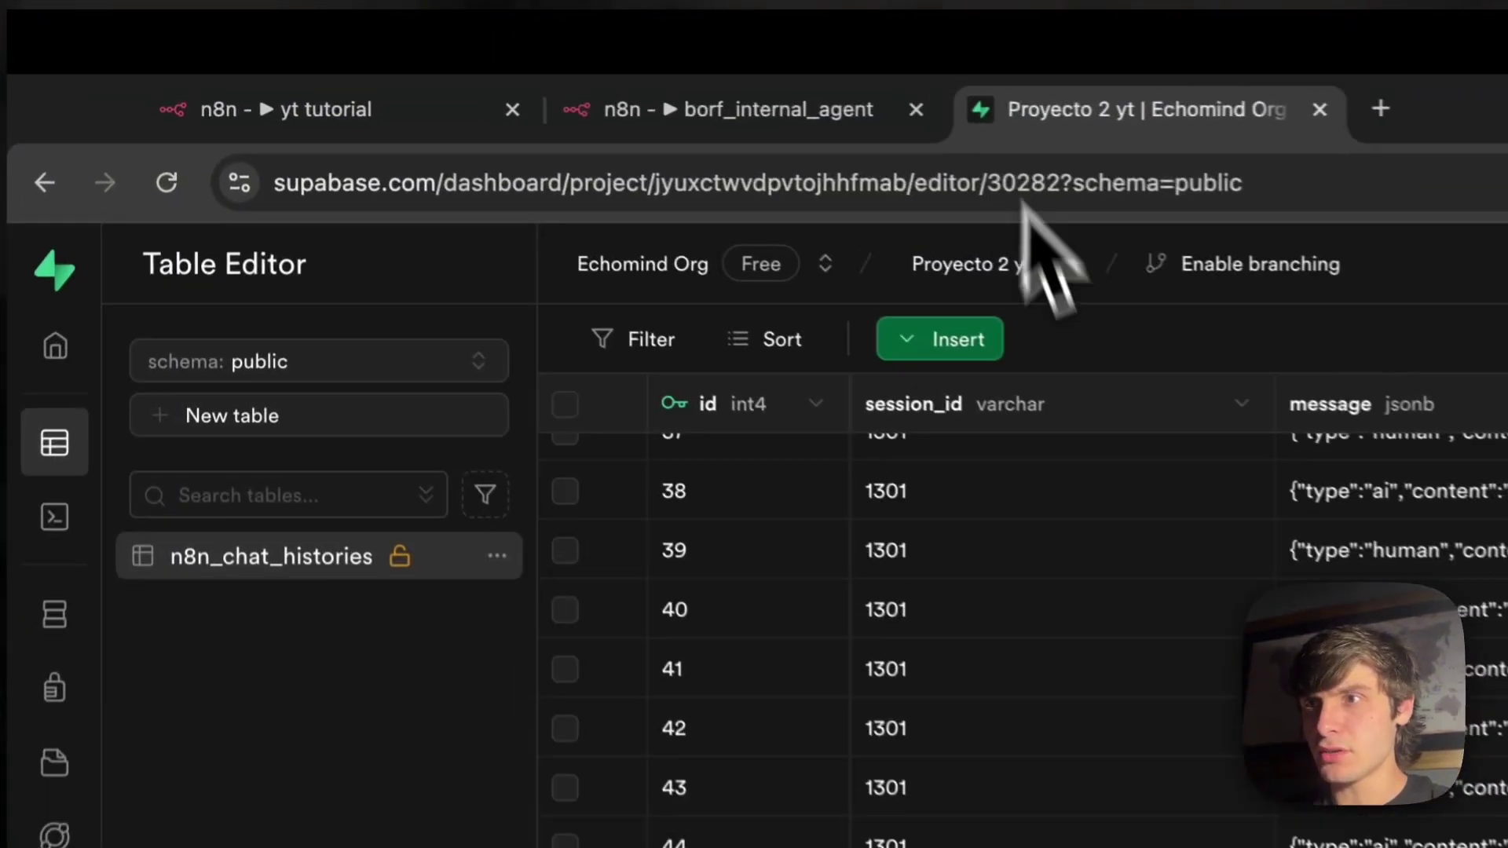
pyautogui.click(53, 358)
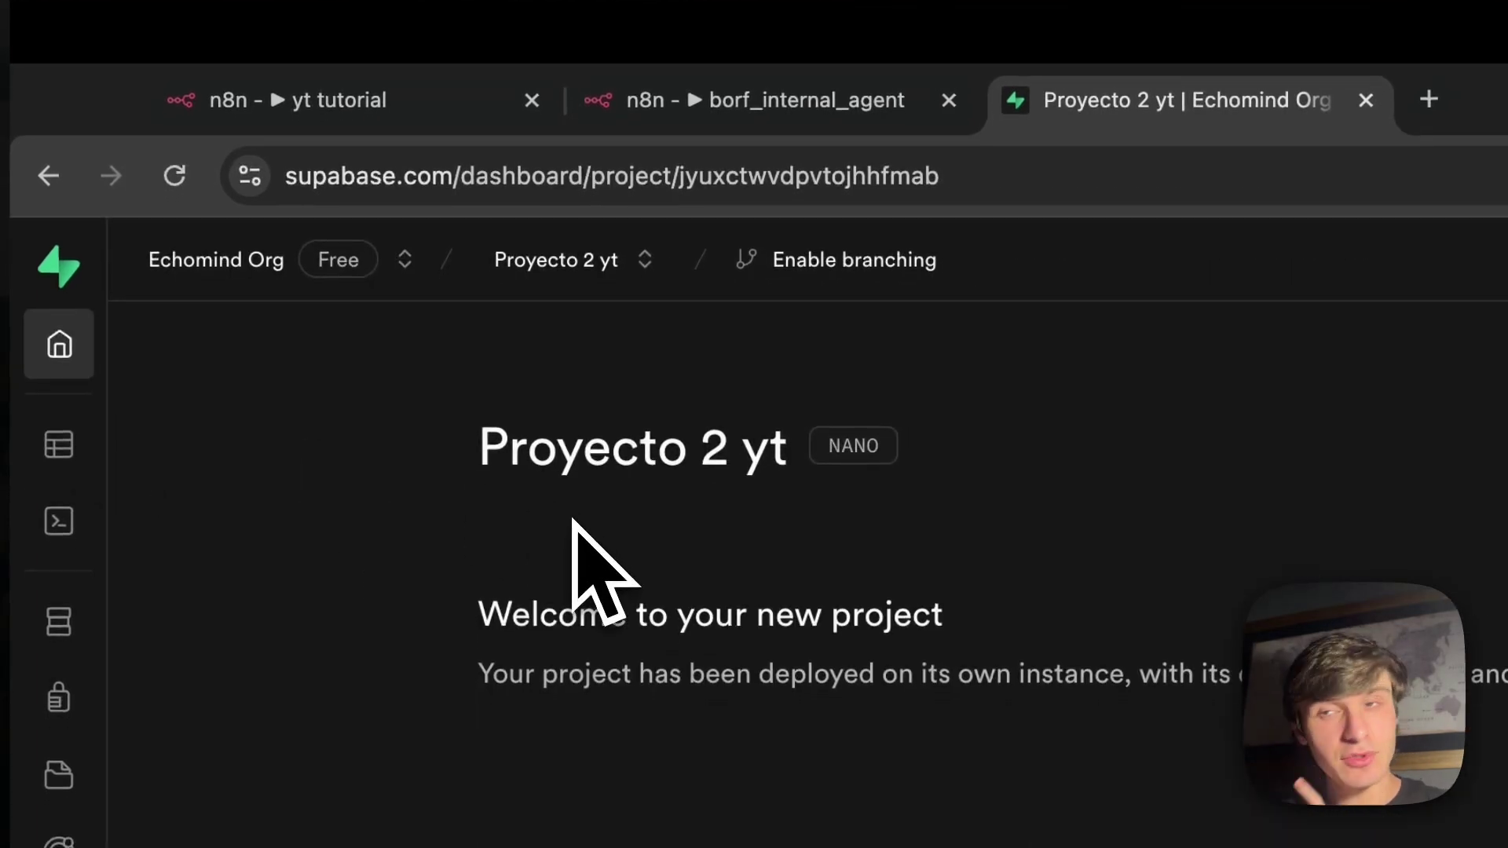
pyautogui.click(78, 450)
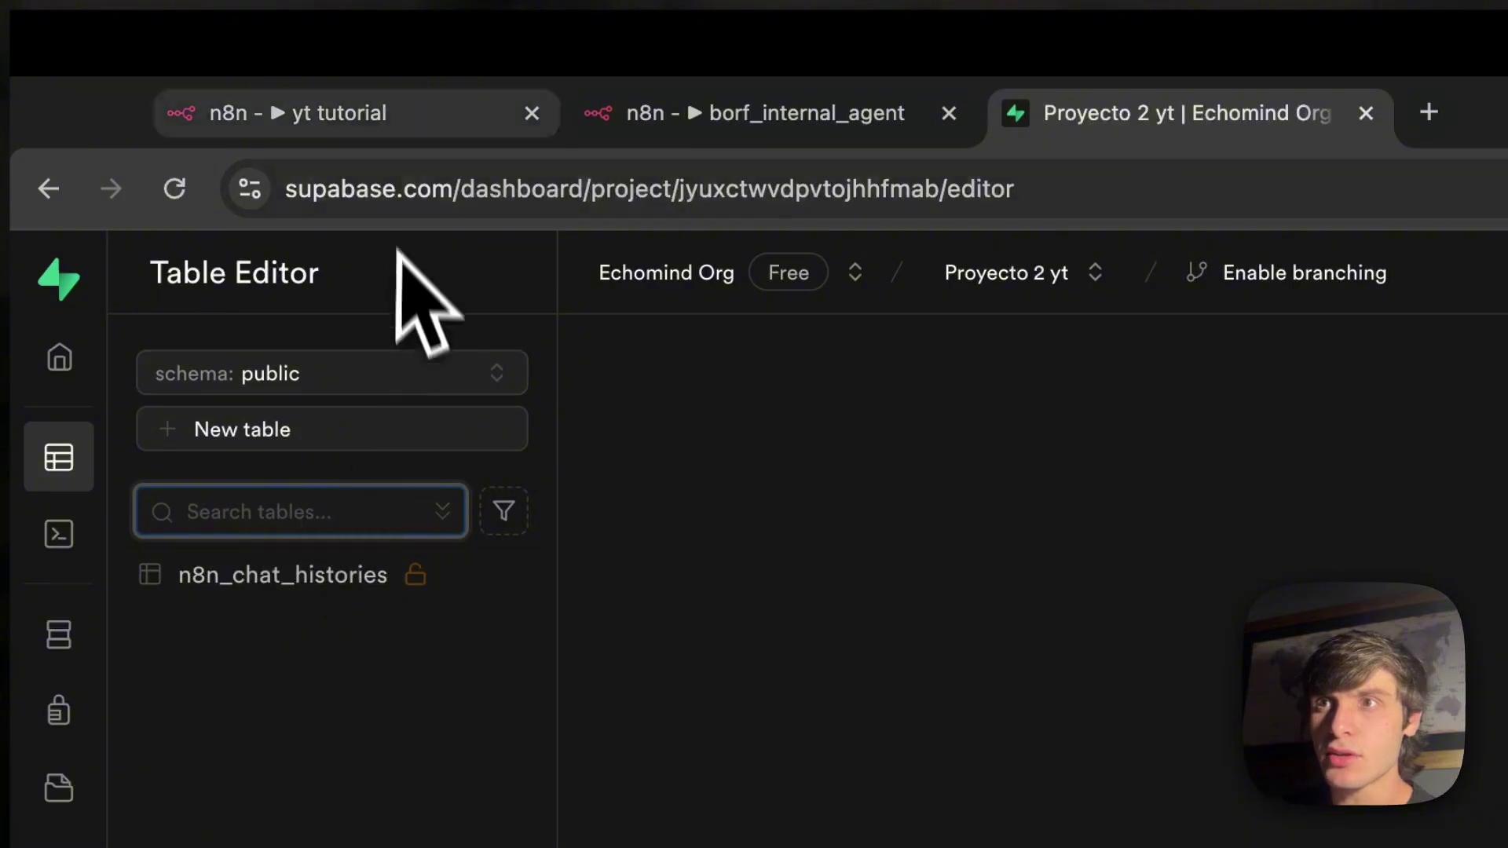
pyautogui.click(548, 150)
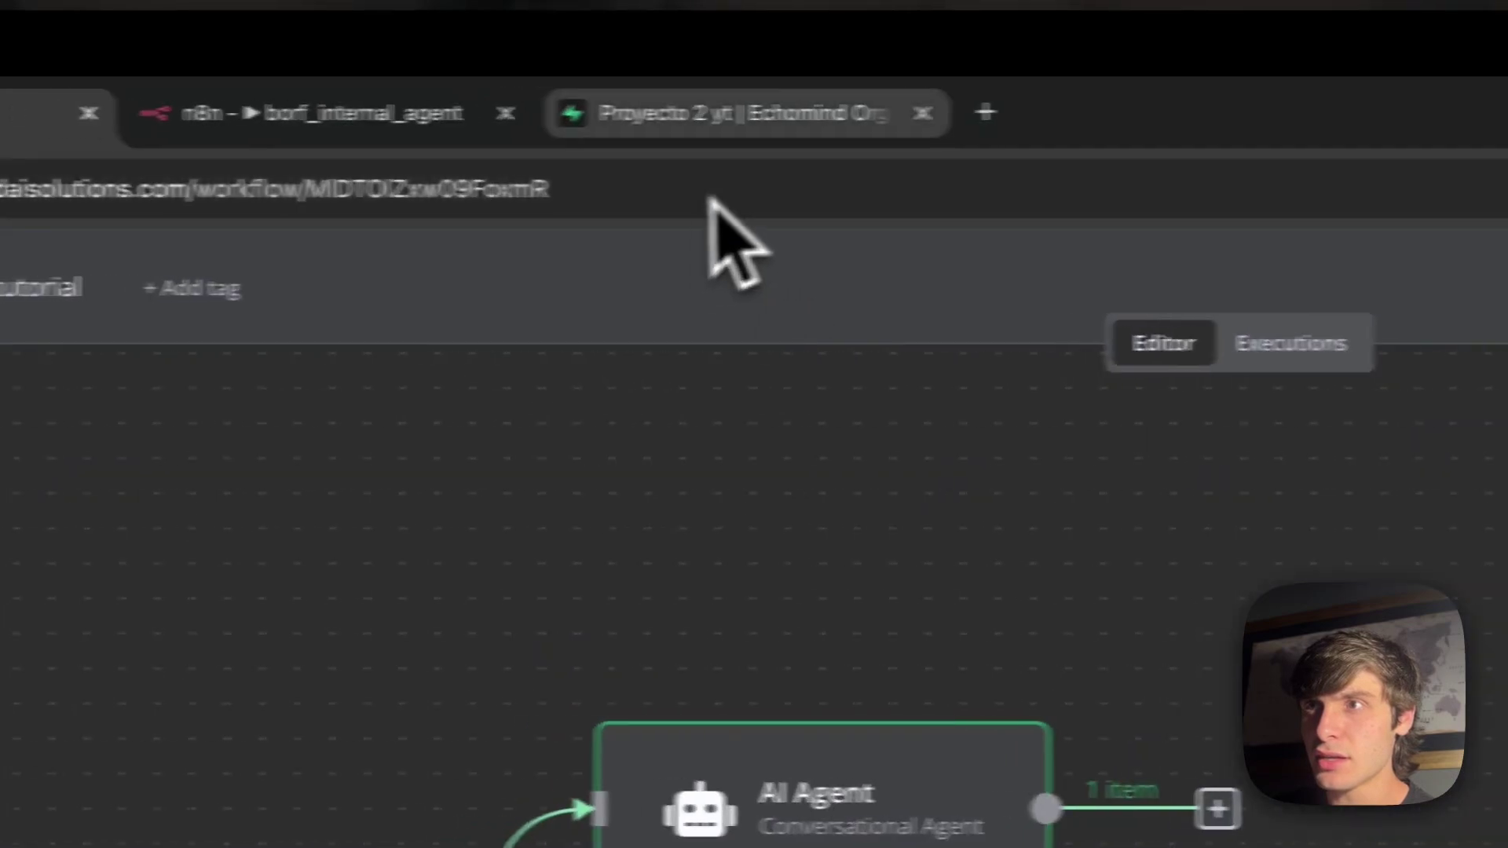
pyautogui.click(667, 112)
pyautogui.click(271, 527)
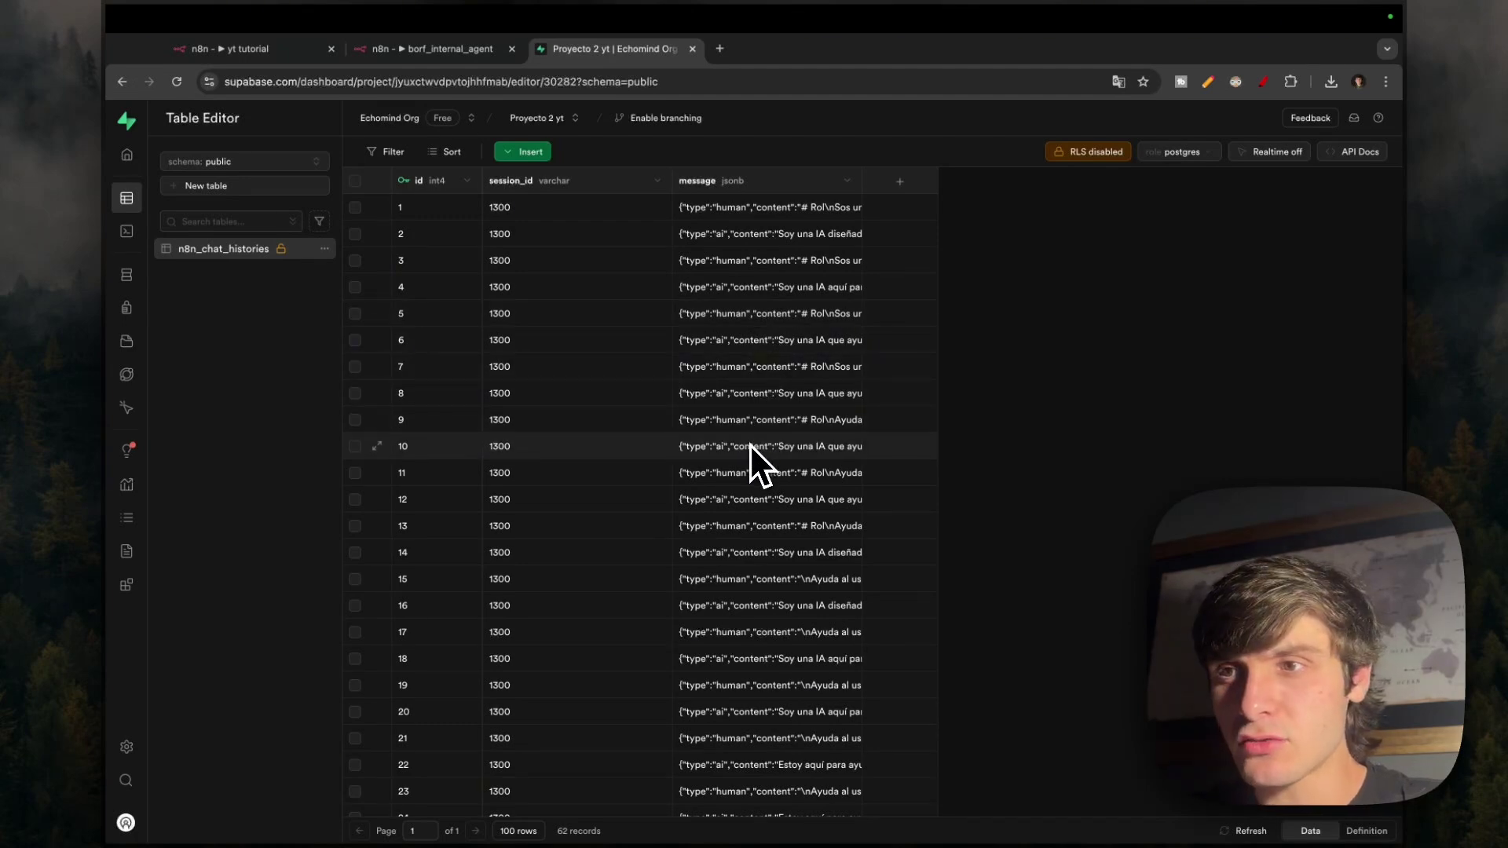
pyautogui.scroll(-13, 749, 445)
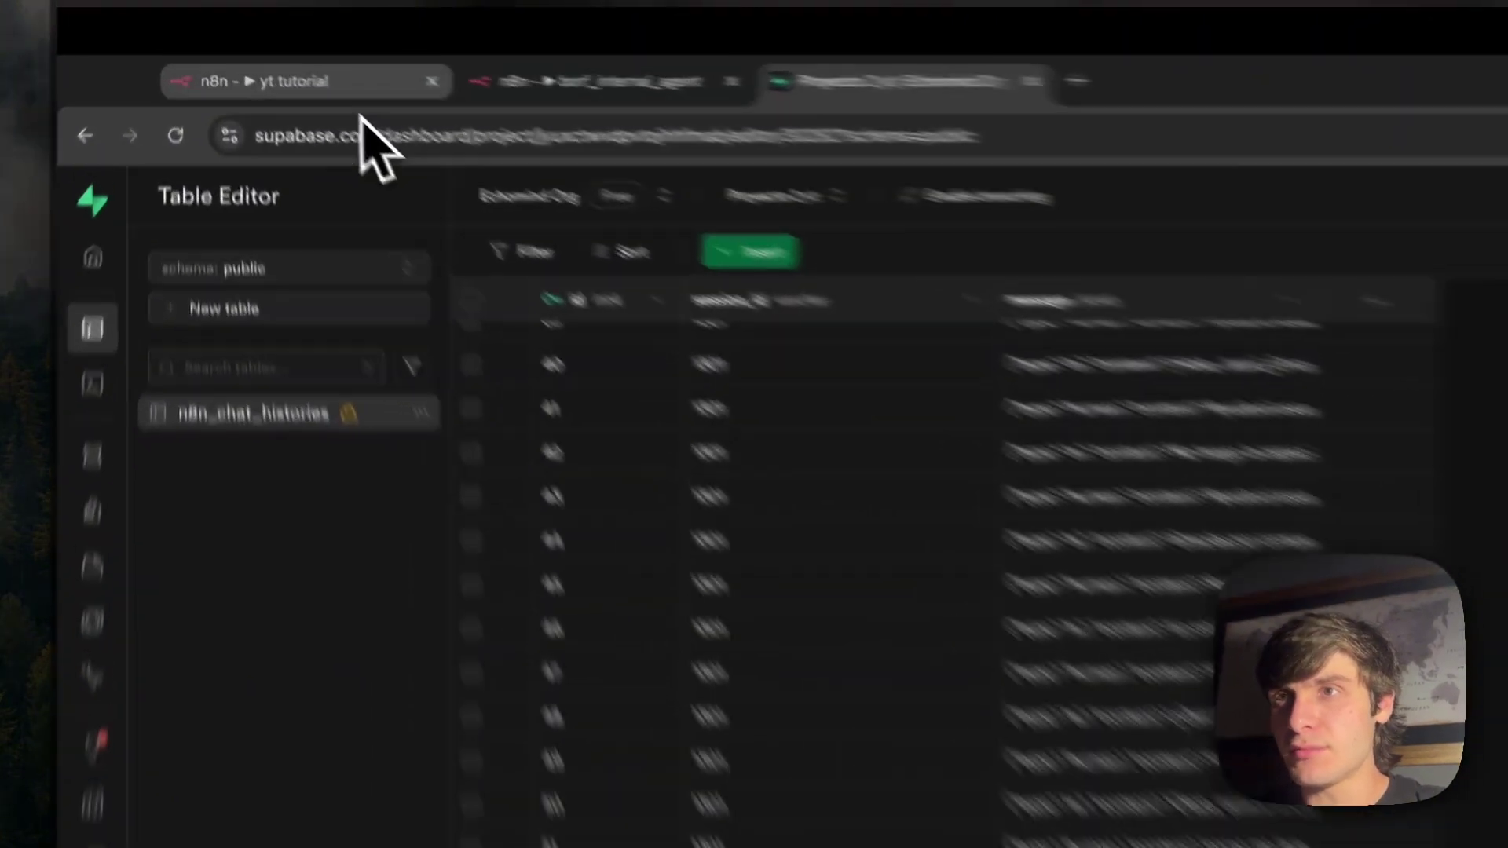
pyautogui.click(232, 49)
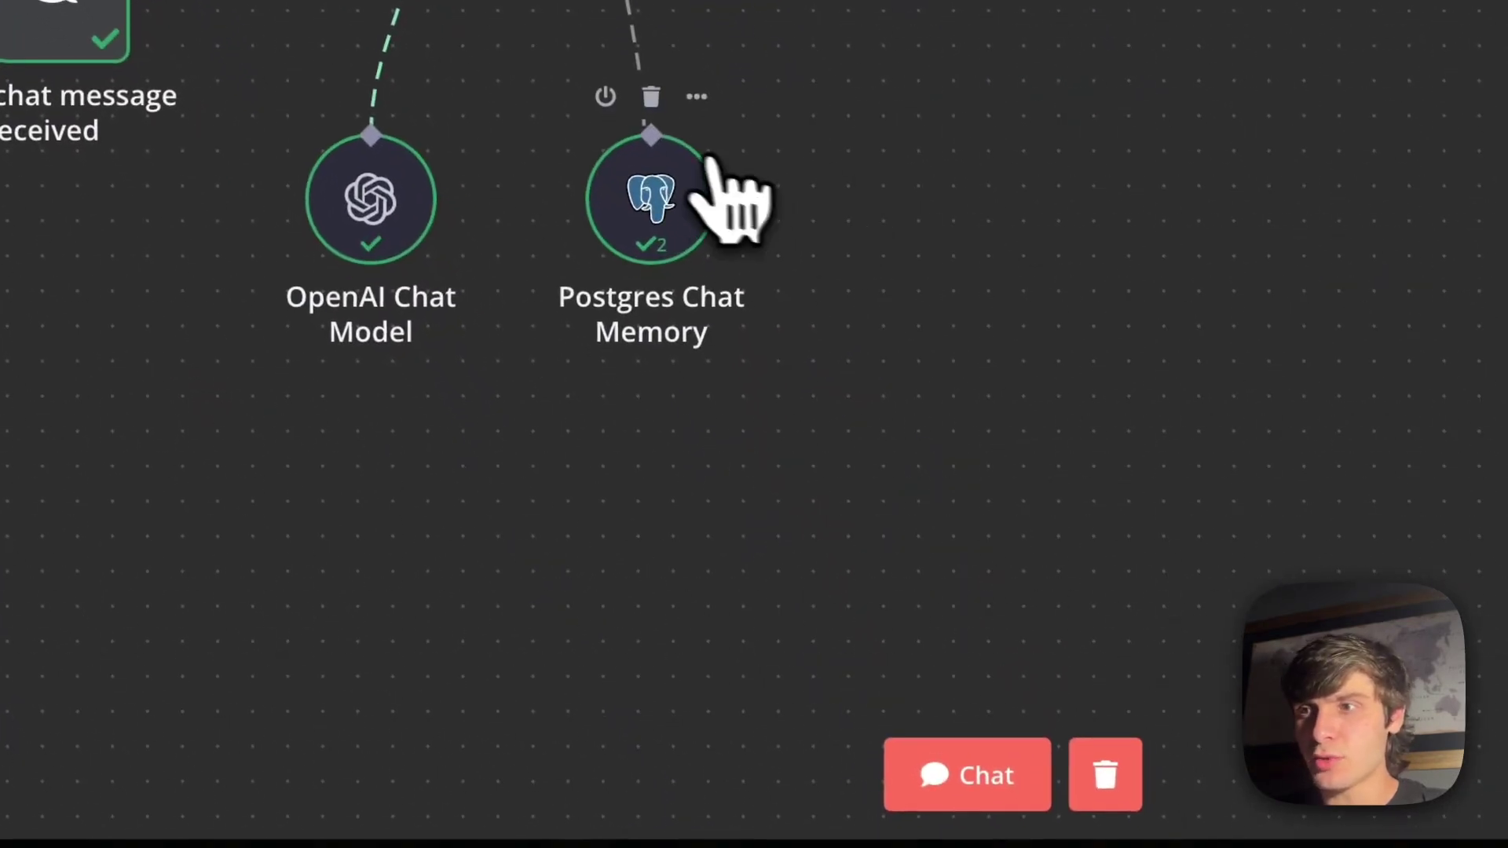
# Deactivate the Postgres Chat Memory, then set and ask for the magic key in the test chat
pyautogui.click(609, 98)
pyautogui.click(829, 778)
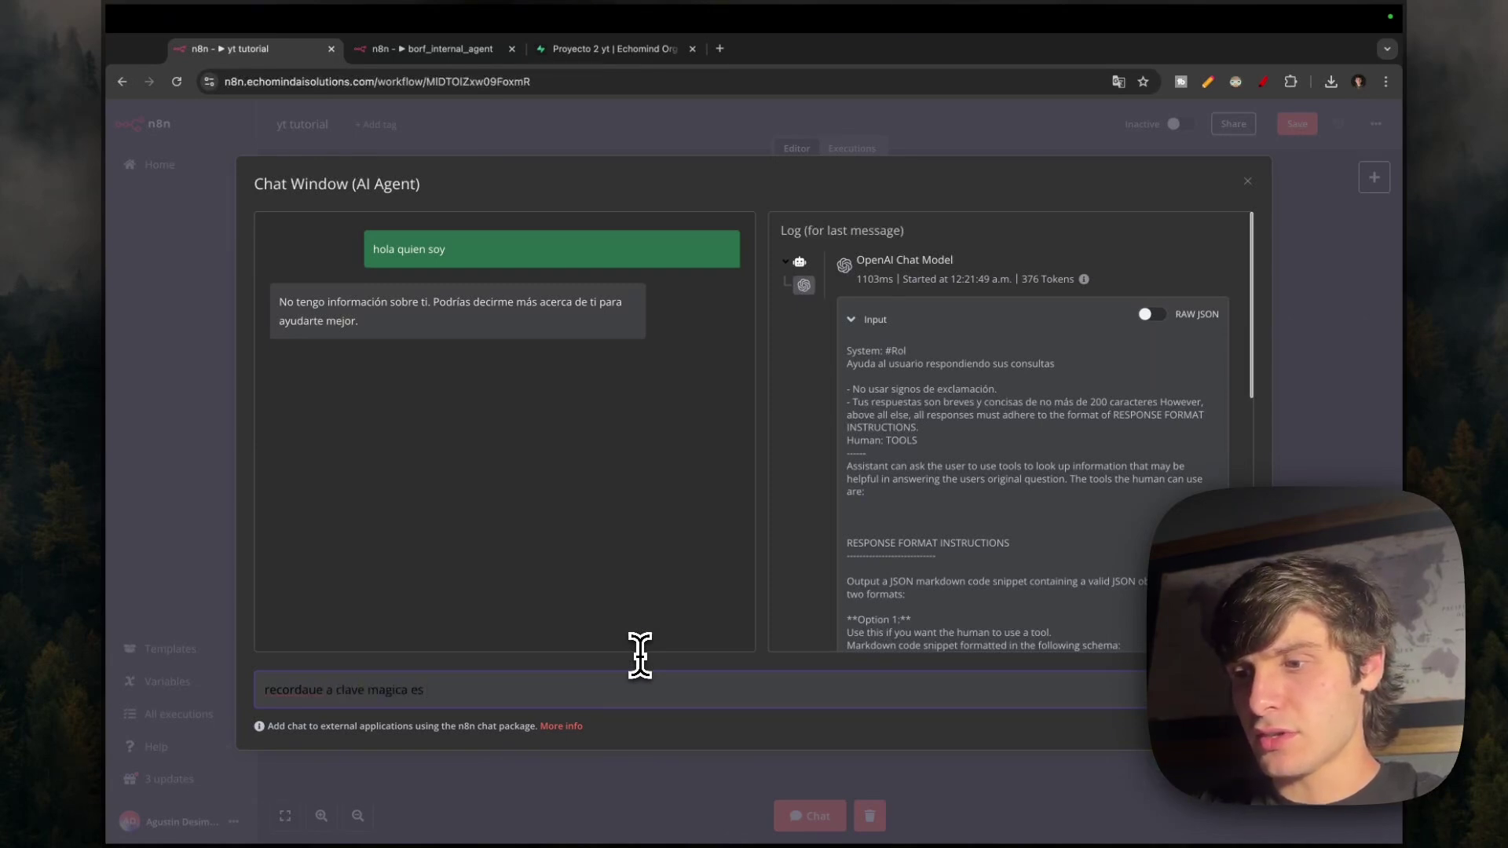
pyautogui.press('Return')
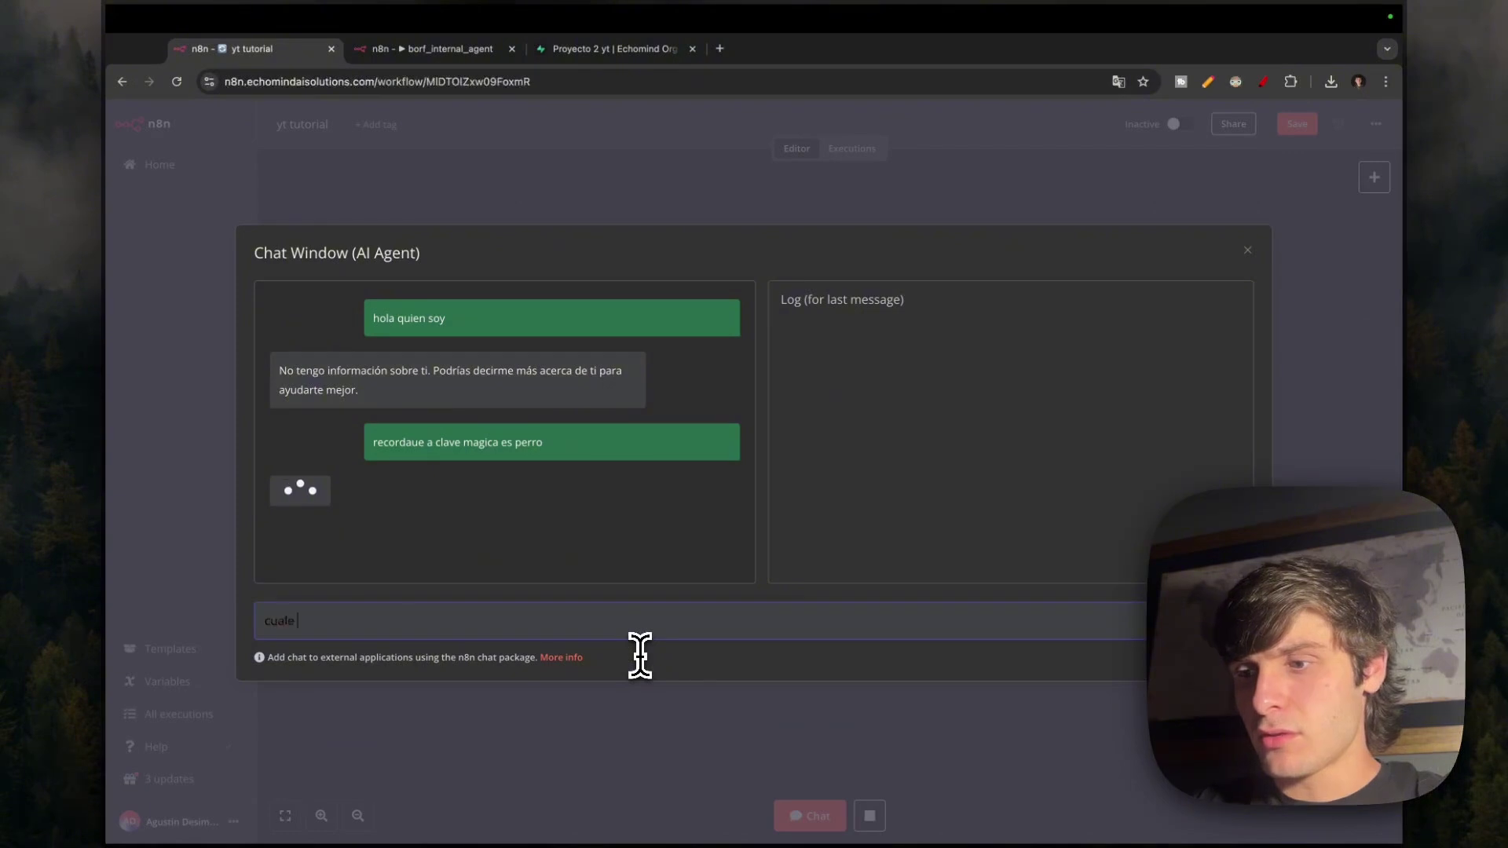
pyautogui.write('s la clave magica')
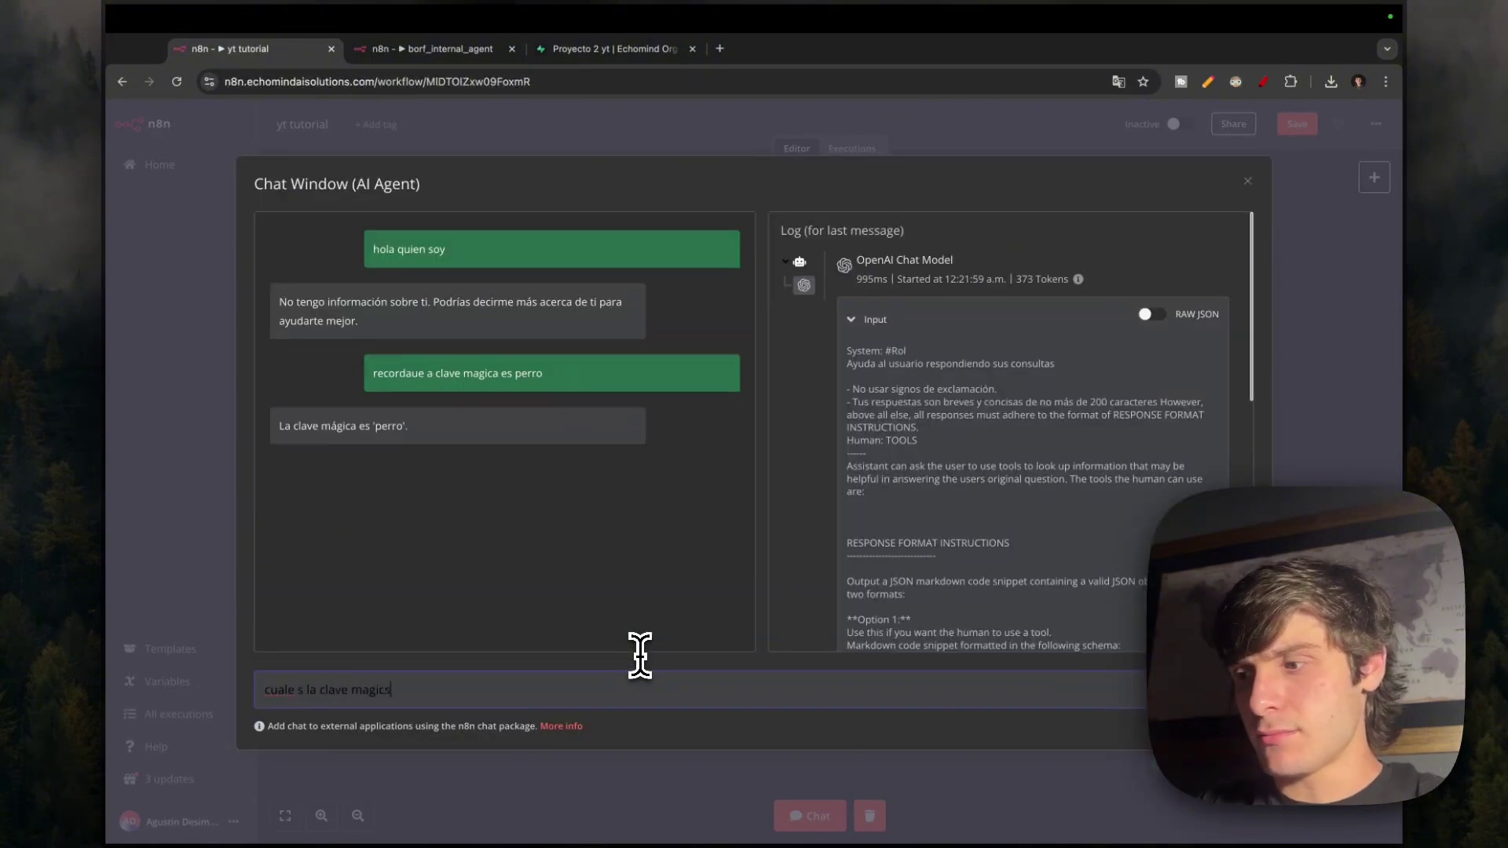
pyautogui.write('?')
pyautogui.press('Return')
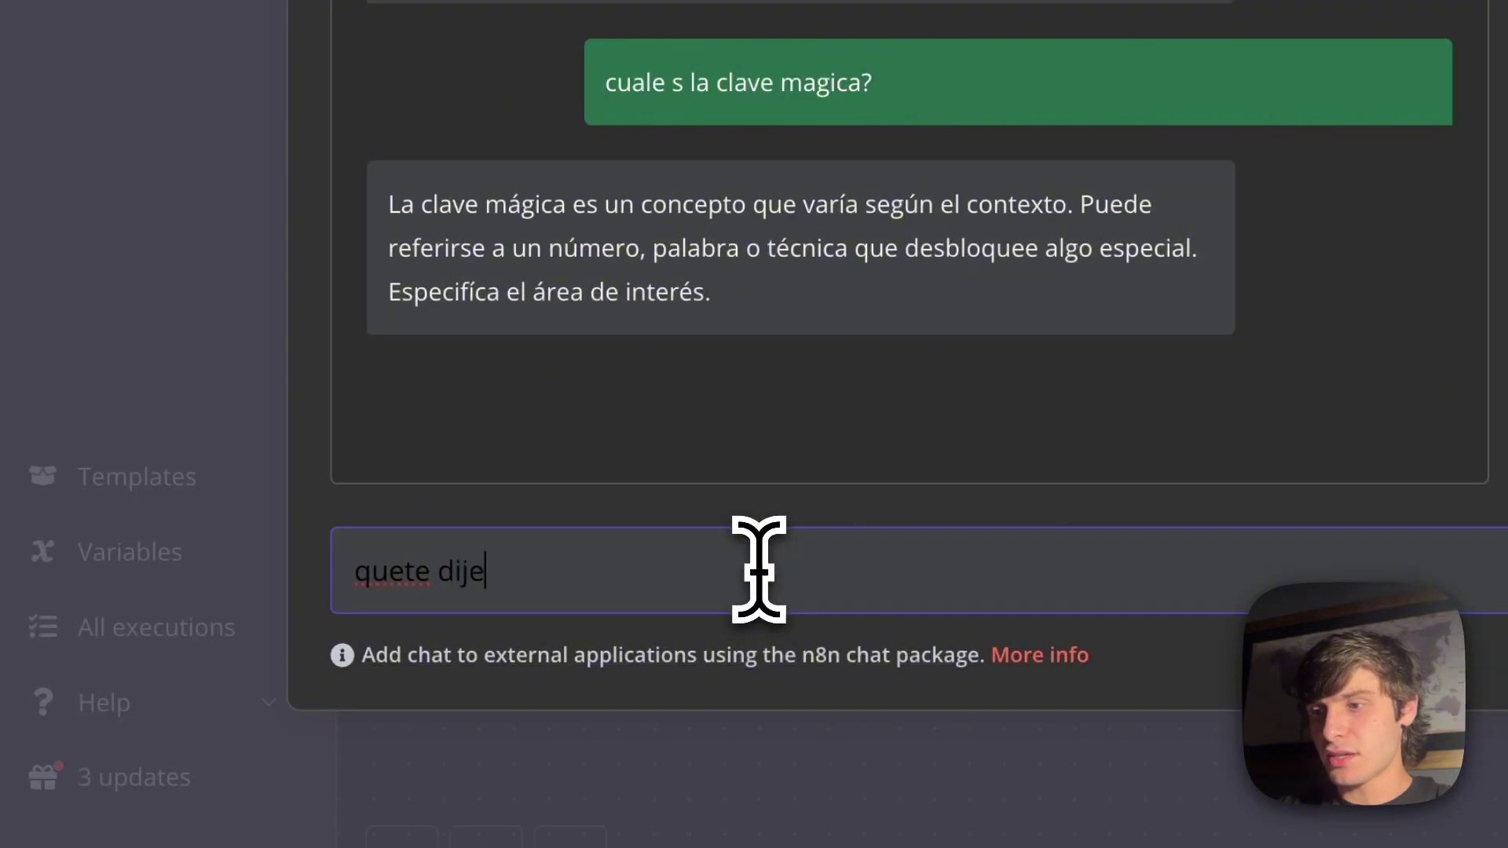
pyautogui.write('?')
pyautogui.press('Return')
# Tell the agent the user's name, then ask 'como e llamo??' to test recall
pyautogui.write('me')
pyautogui.write(' llamo ')
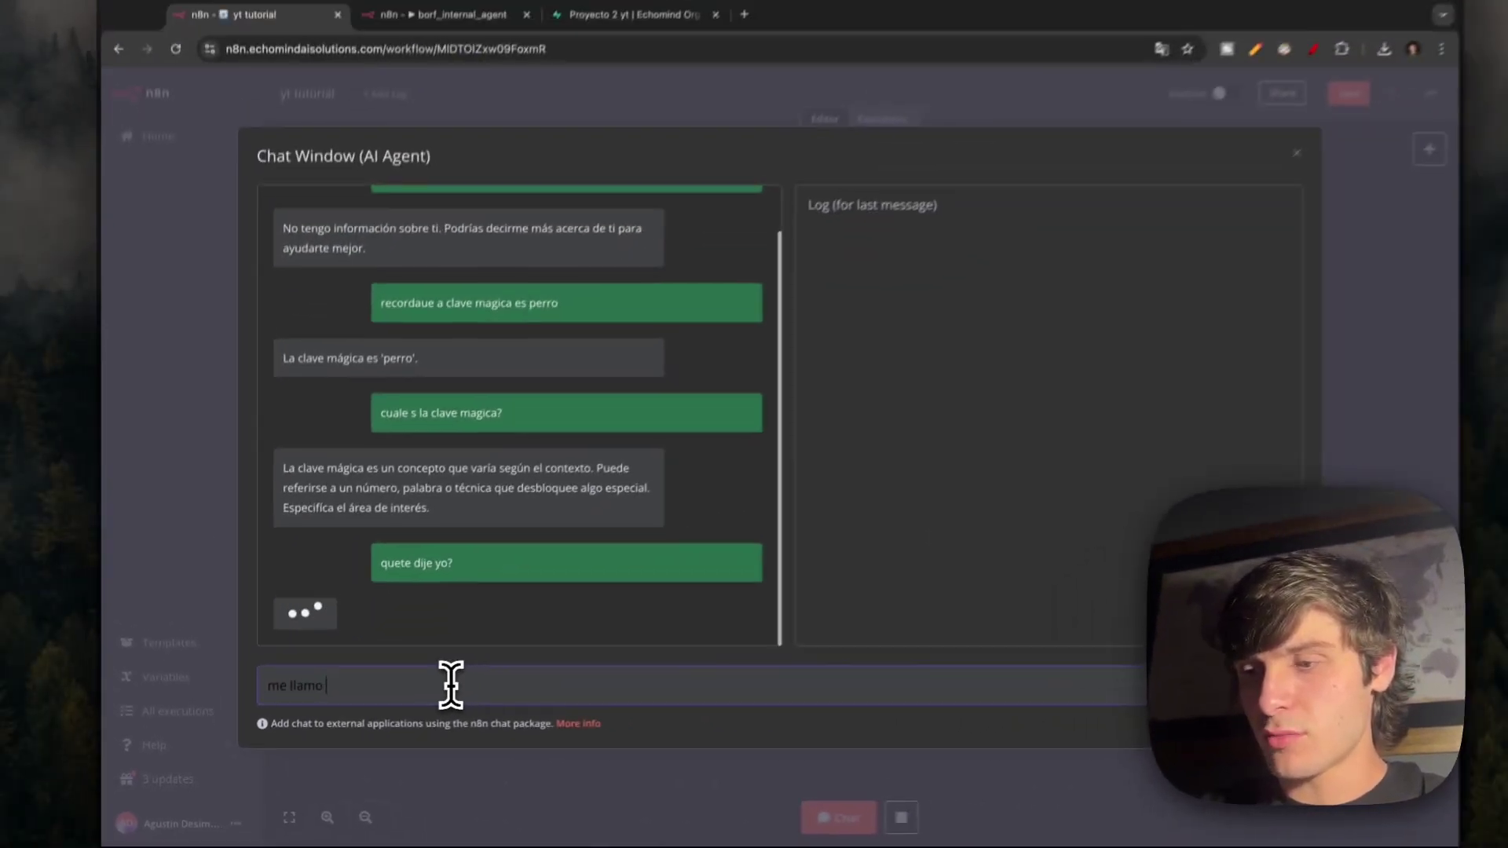
pyautogui.write('Agustin')
pyautogui.press('Return')
pyautogui.write('me')
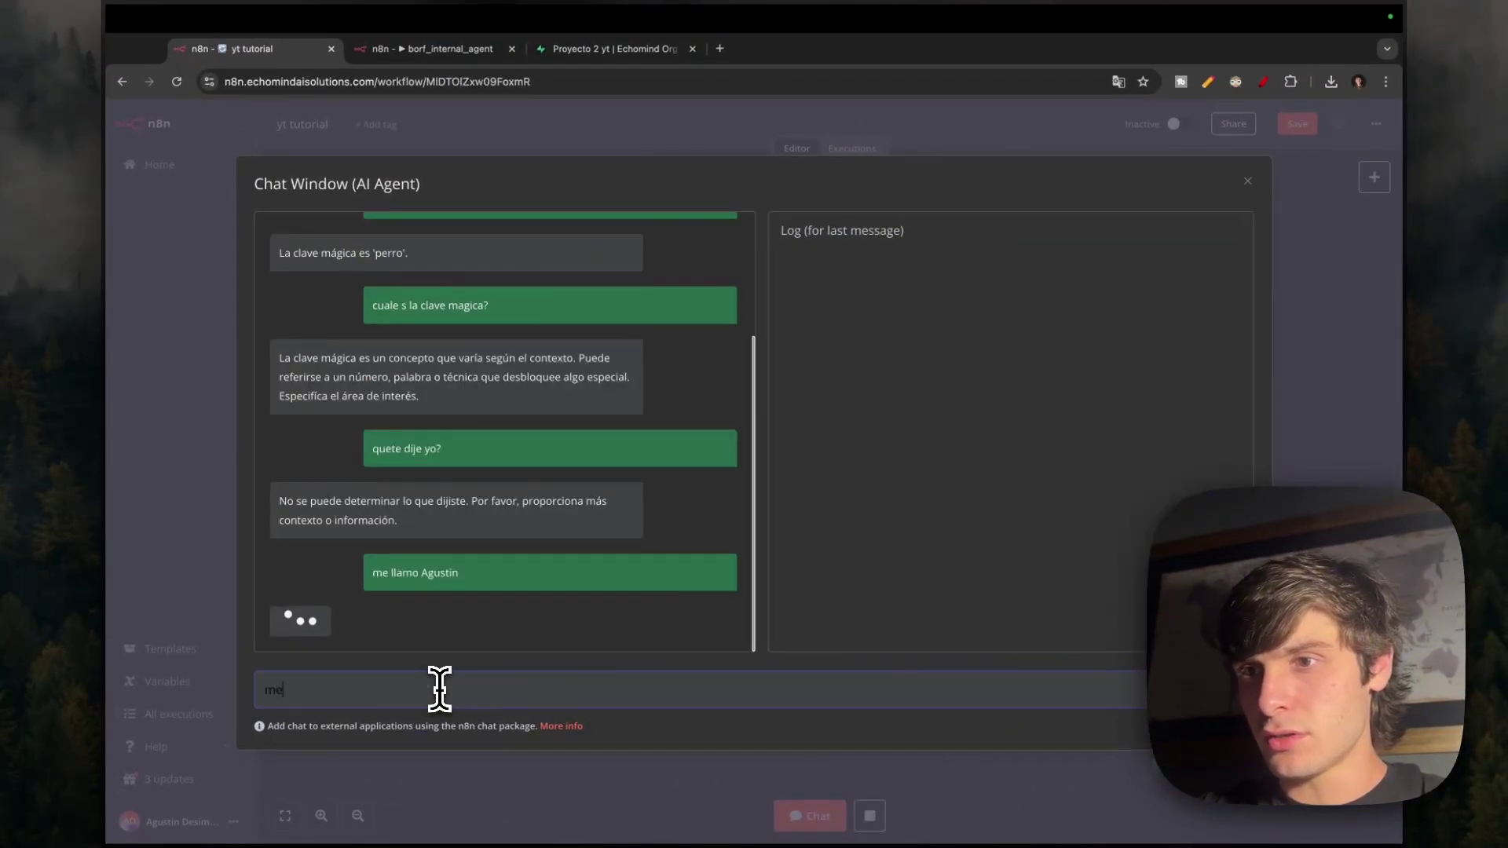
pyautogui.press('BackSpace')
pyautogui.press('BackSpace')
pyautogui.press('BackSpace')
pyautogui.write('como e llamo')
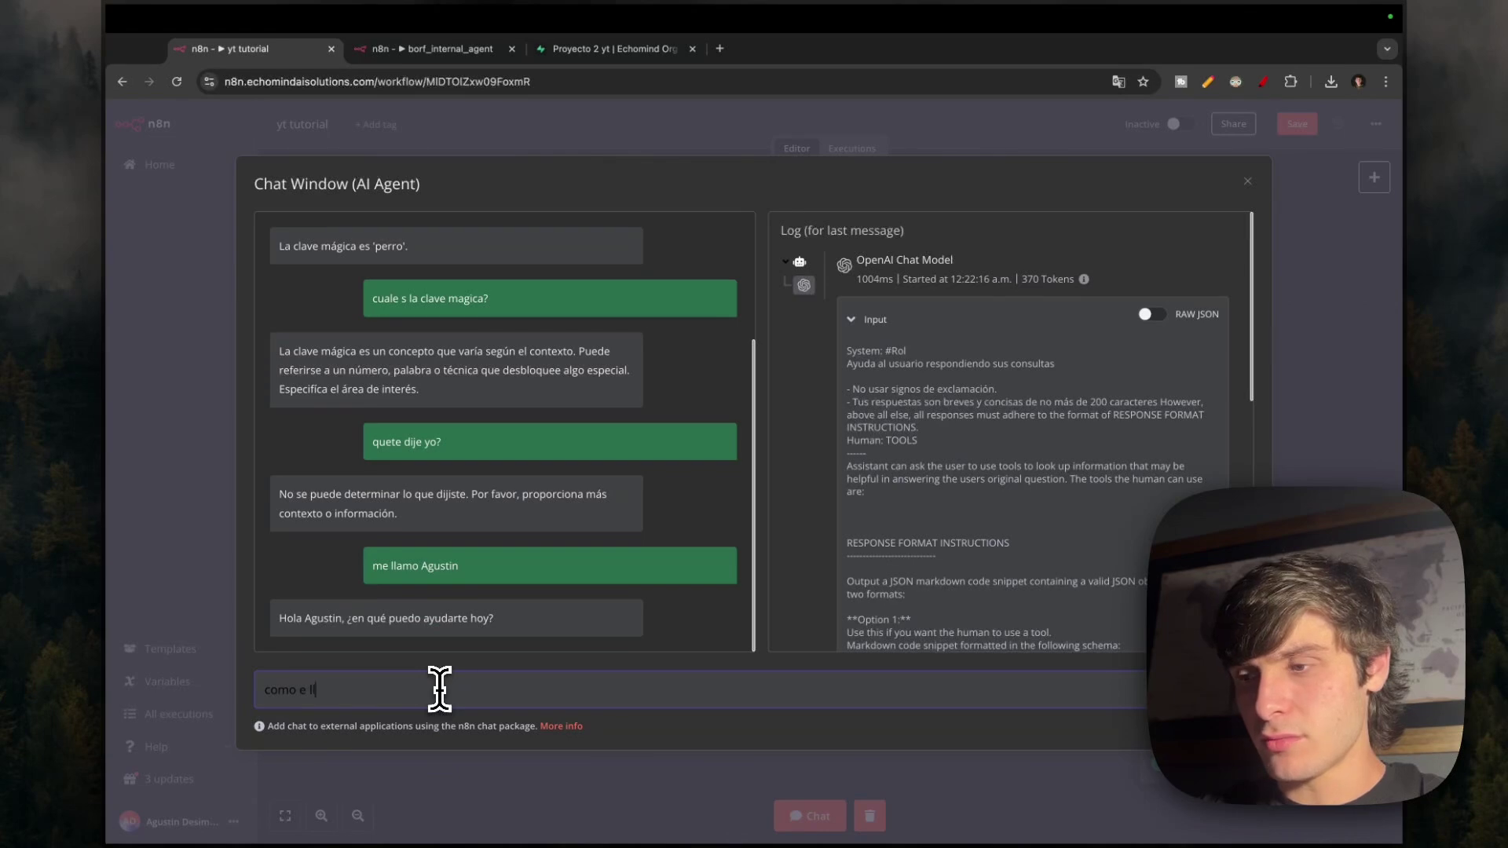
pyautogui.write('??')
pyautogui.press('Return')
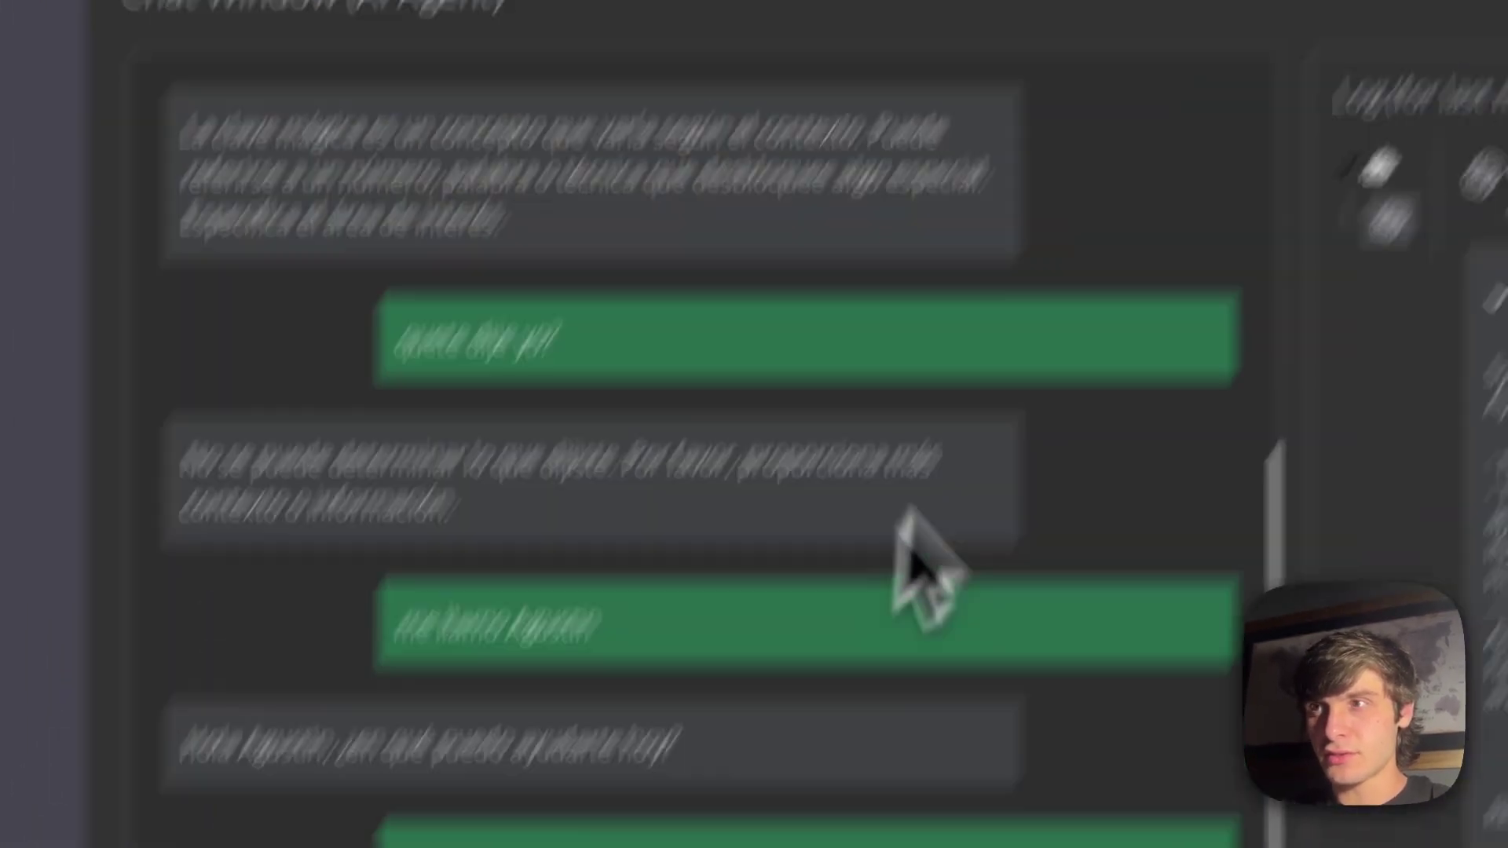
# Re-enable Postgres Chat Memory, ask the agent 'Peefrcecto si, y de uq evenimos hablando?', then return to Supabase
pyautogui.press('d')
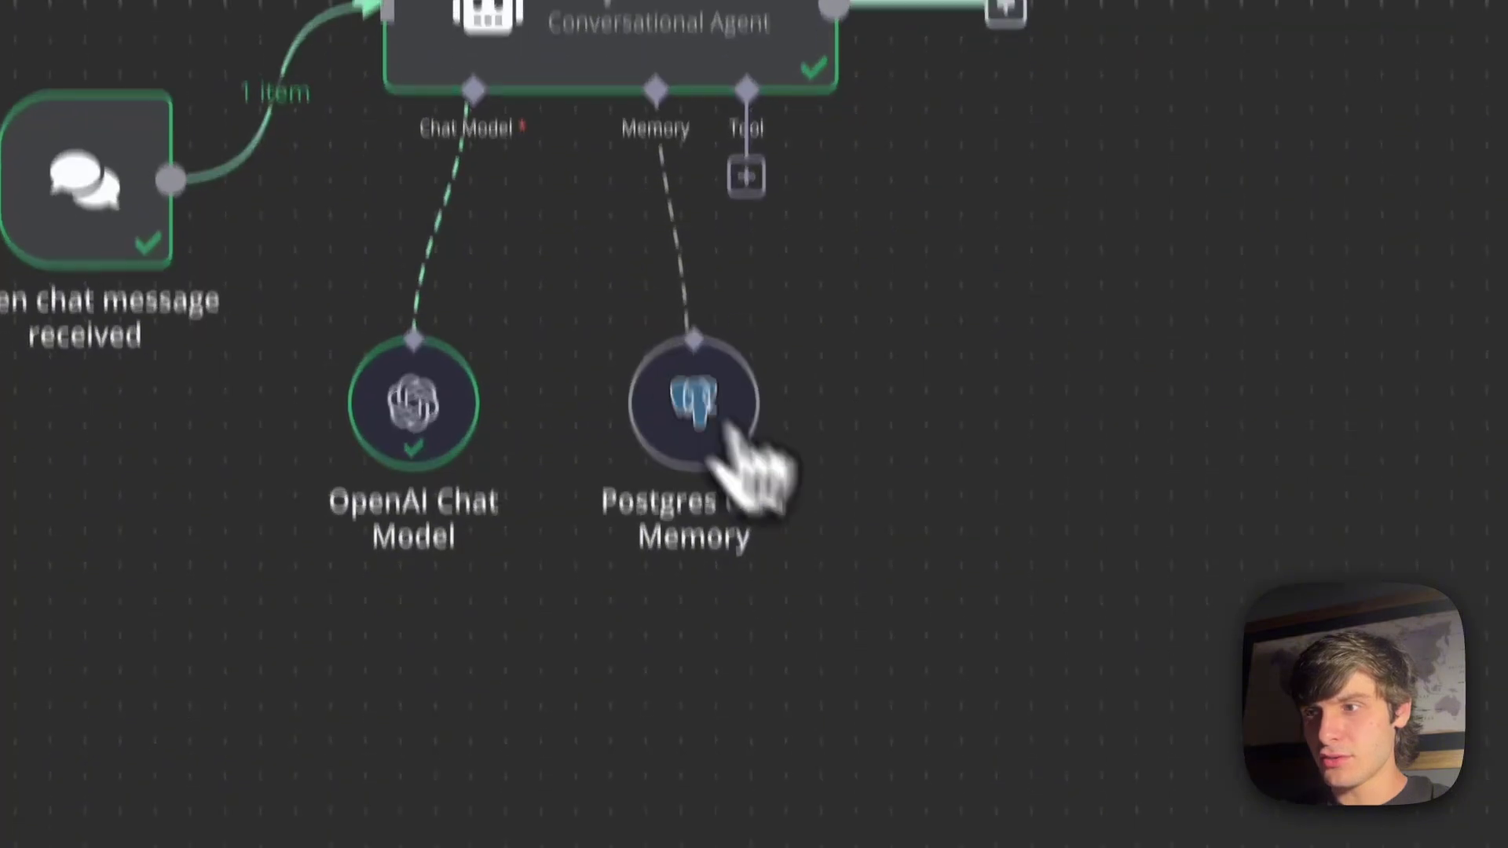
pyautogui.click(1100, 779)
pyautogui.write('Peefr')
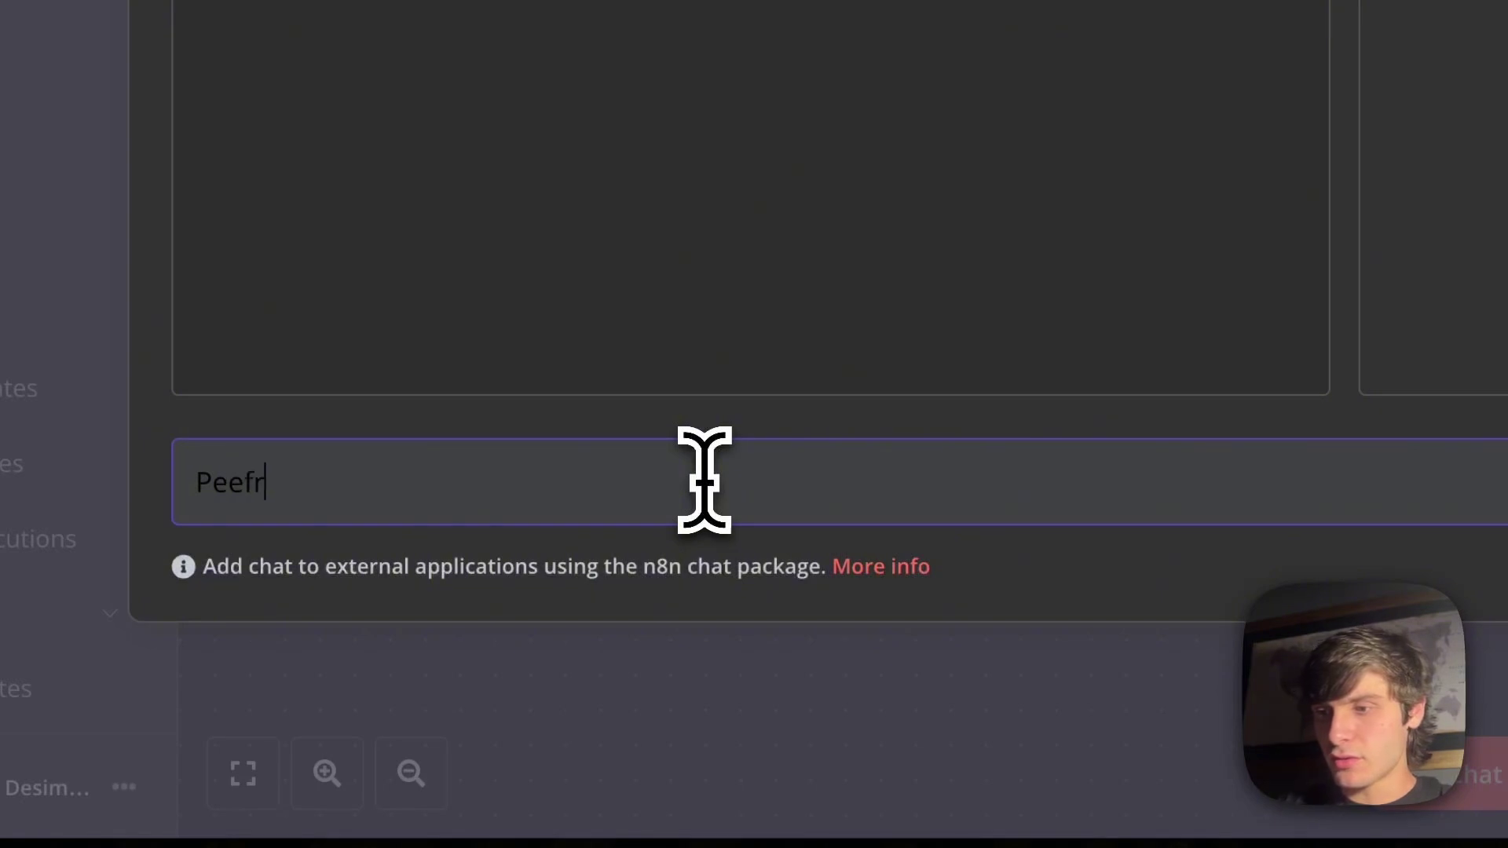
pyautogui.write('cecto si, y de ')
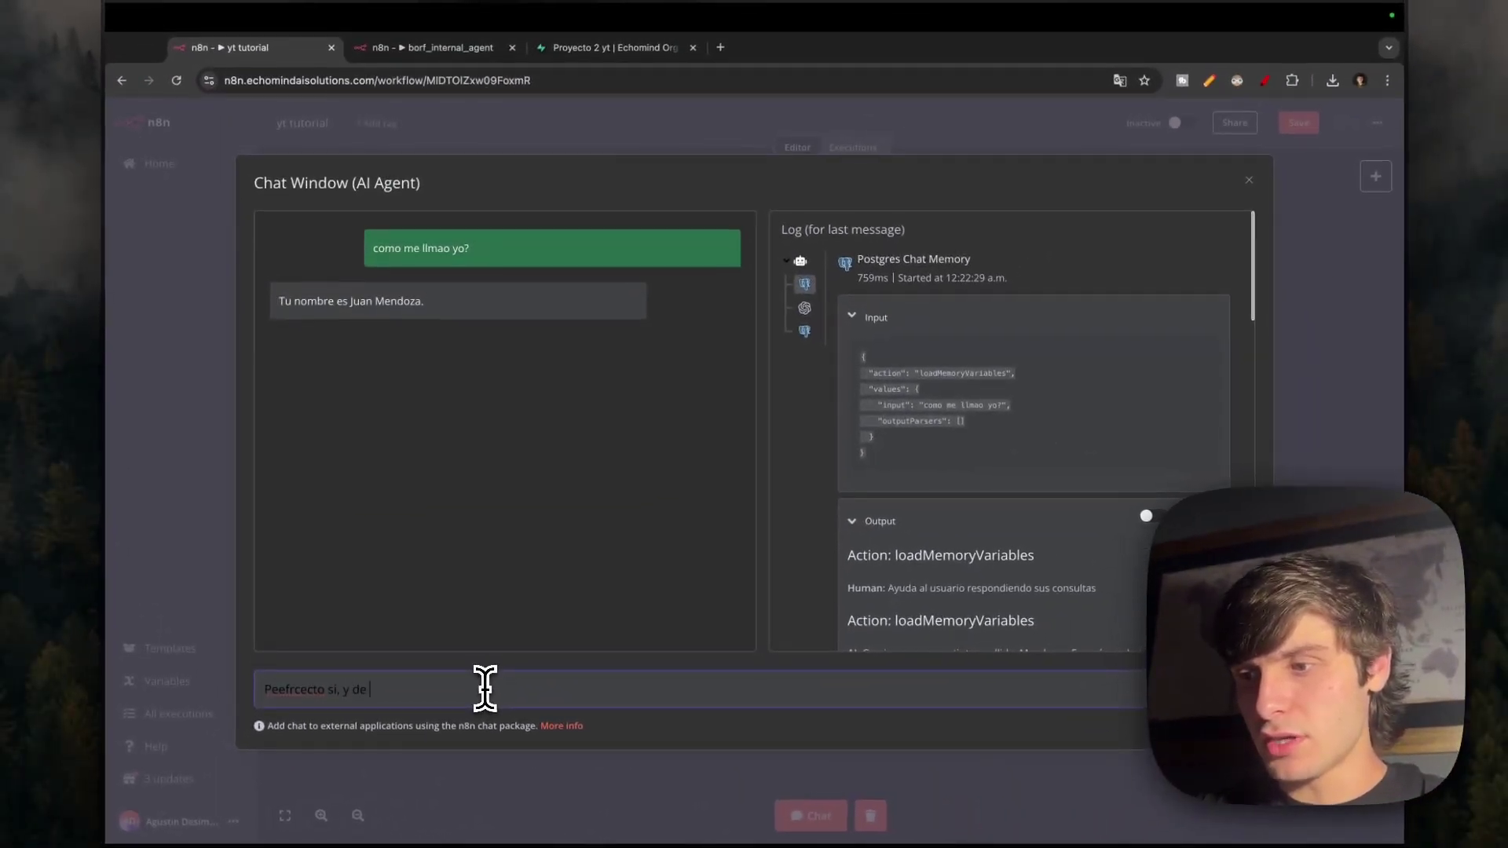
pyautogui.write("uq evenimos hablando'")
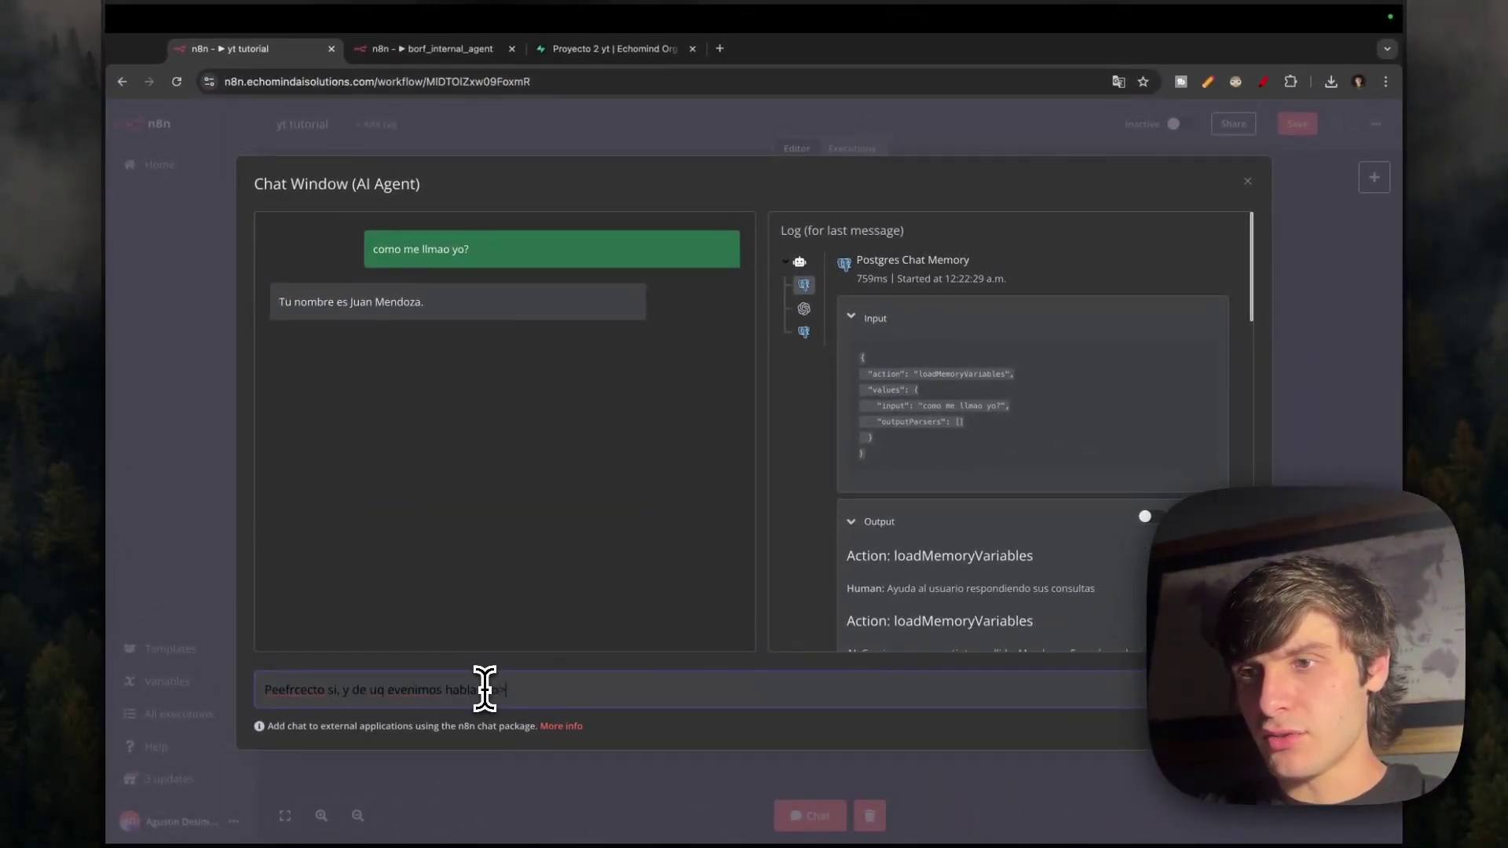
pyautogui.press('Return')
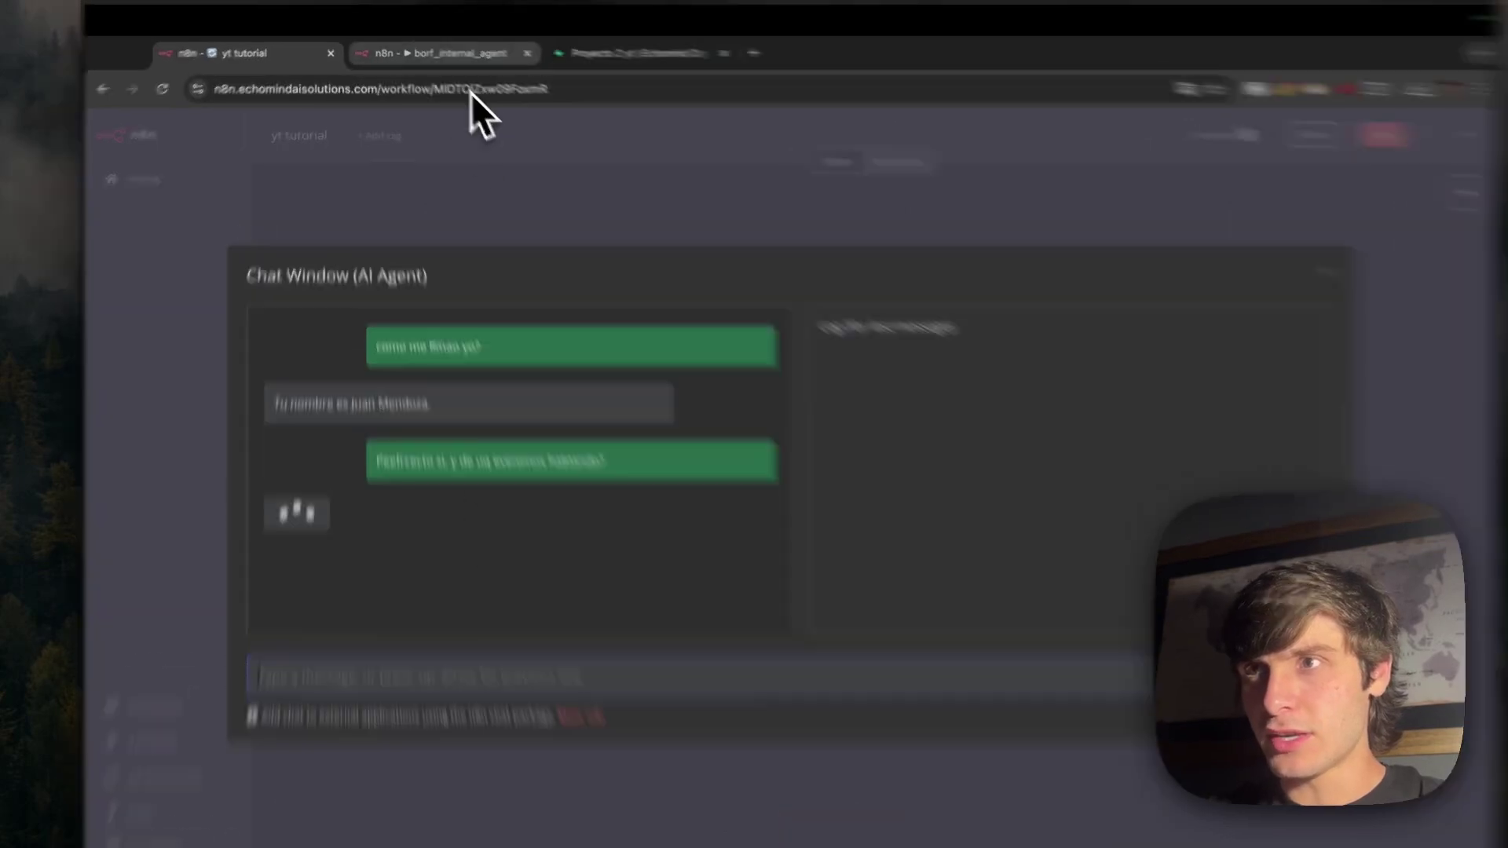
pyautogui.click(609, 49)
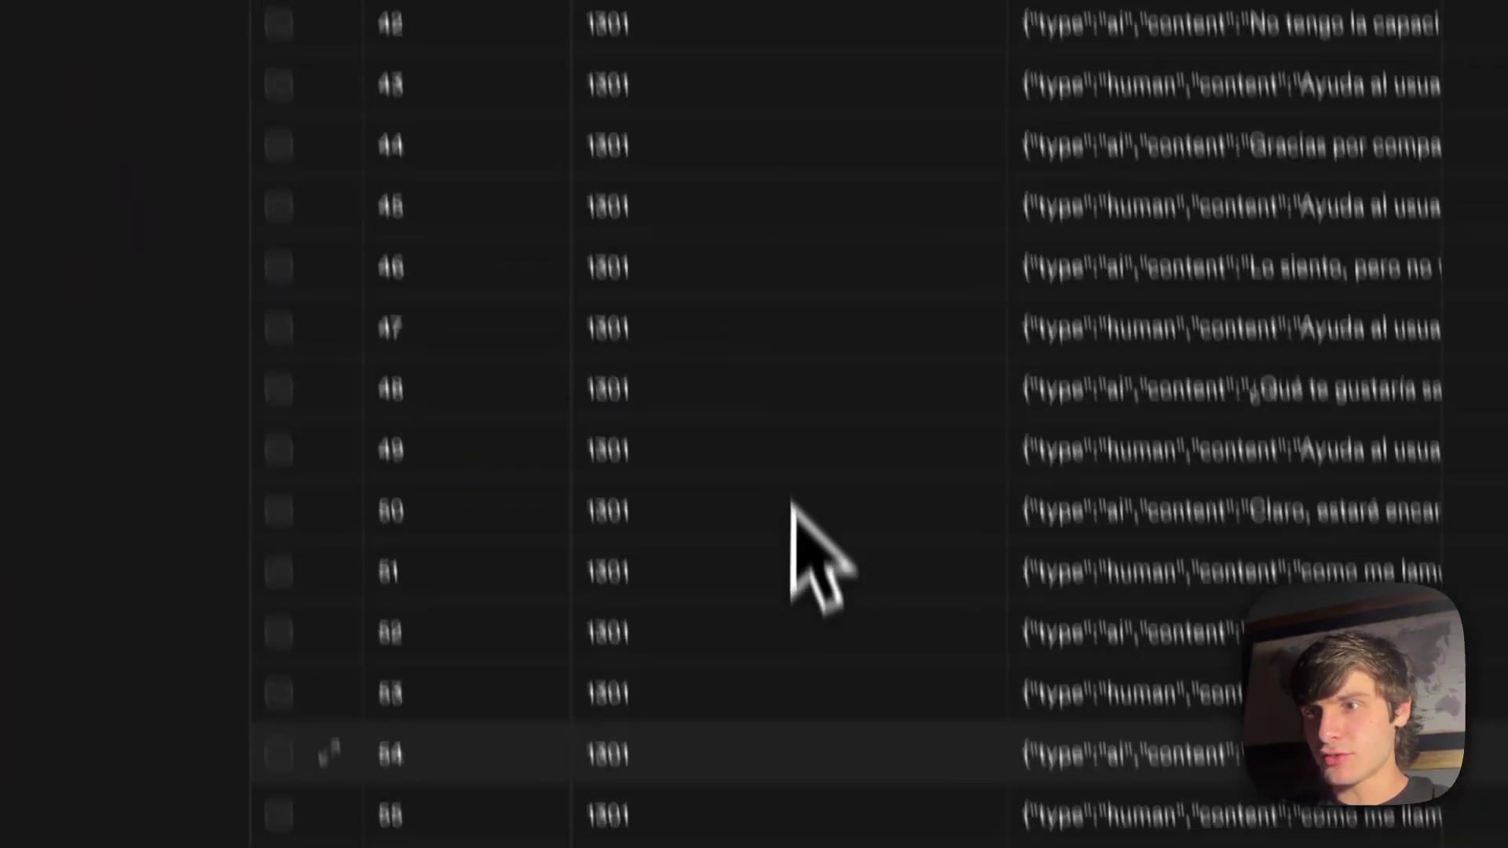
# Read the newest n8n_chat_histories row 66 to confirm the agent's reply was saved
pyautogui.scroll(-2, 786, 550)
pyautogui.scroll(-2, 778, 629)
pyautogui.scroll(-2, 747, 692)
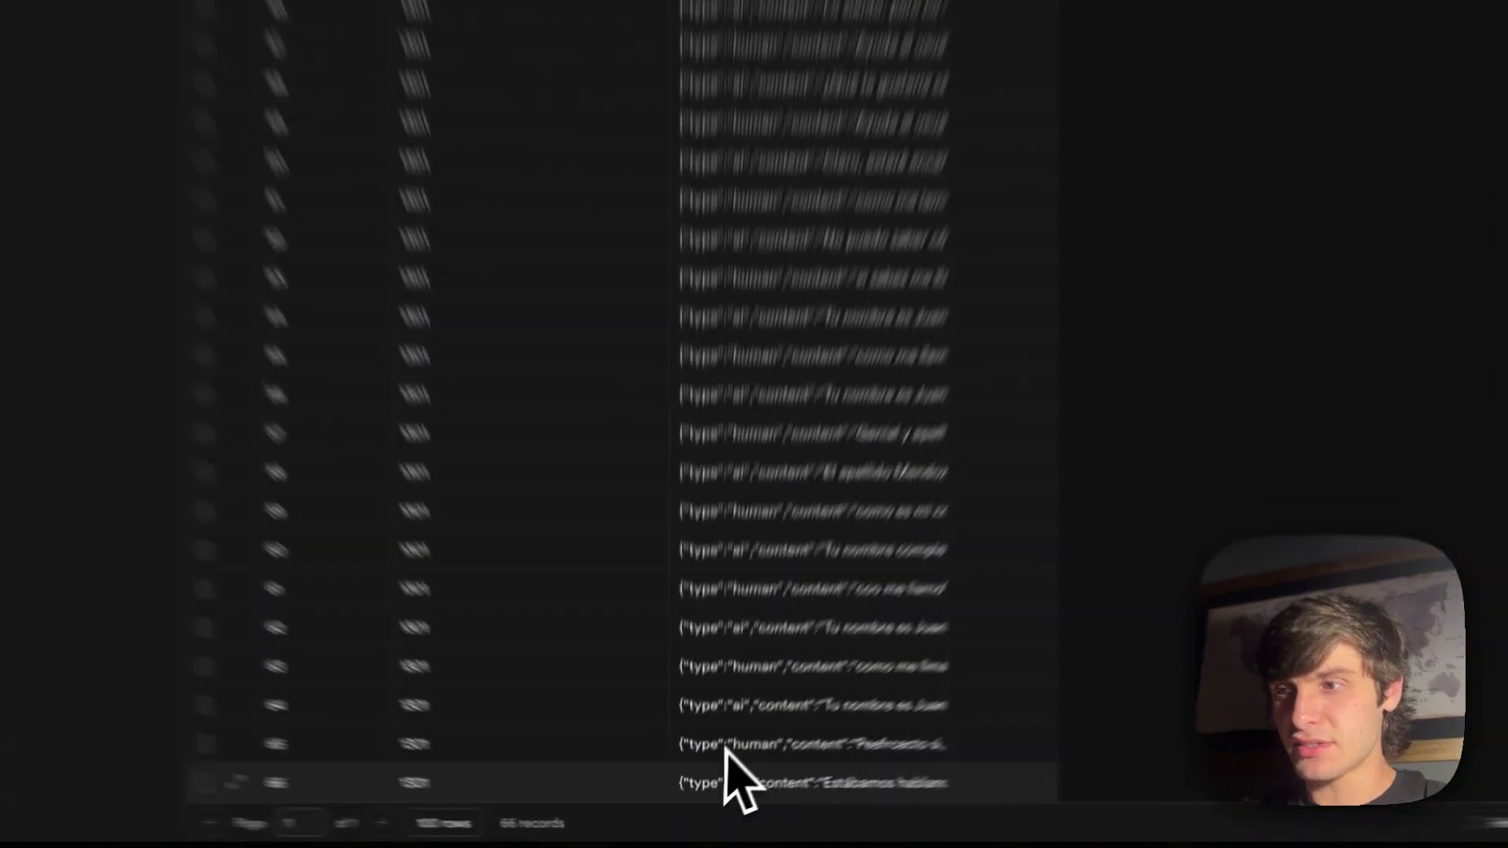
pyautogui.doubleClick(727, 801)
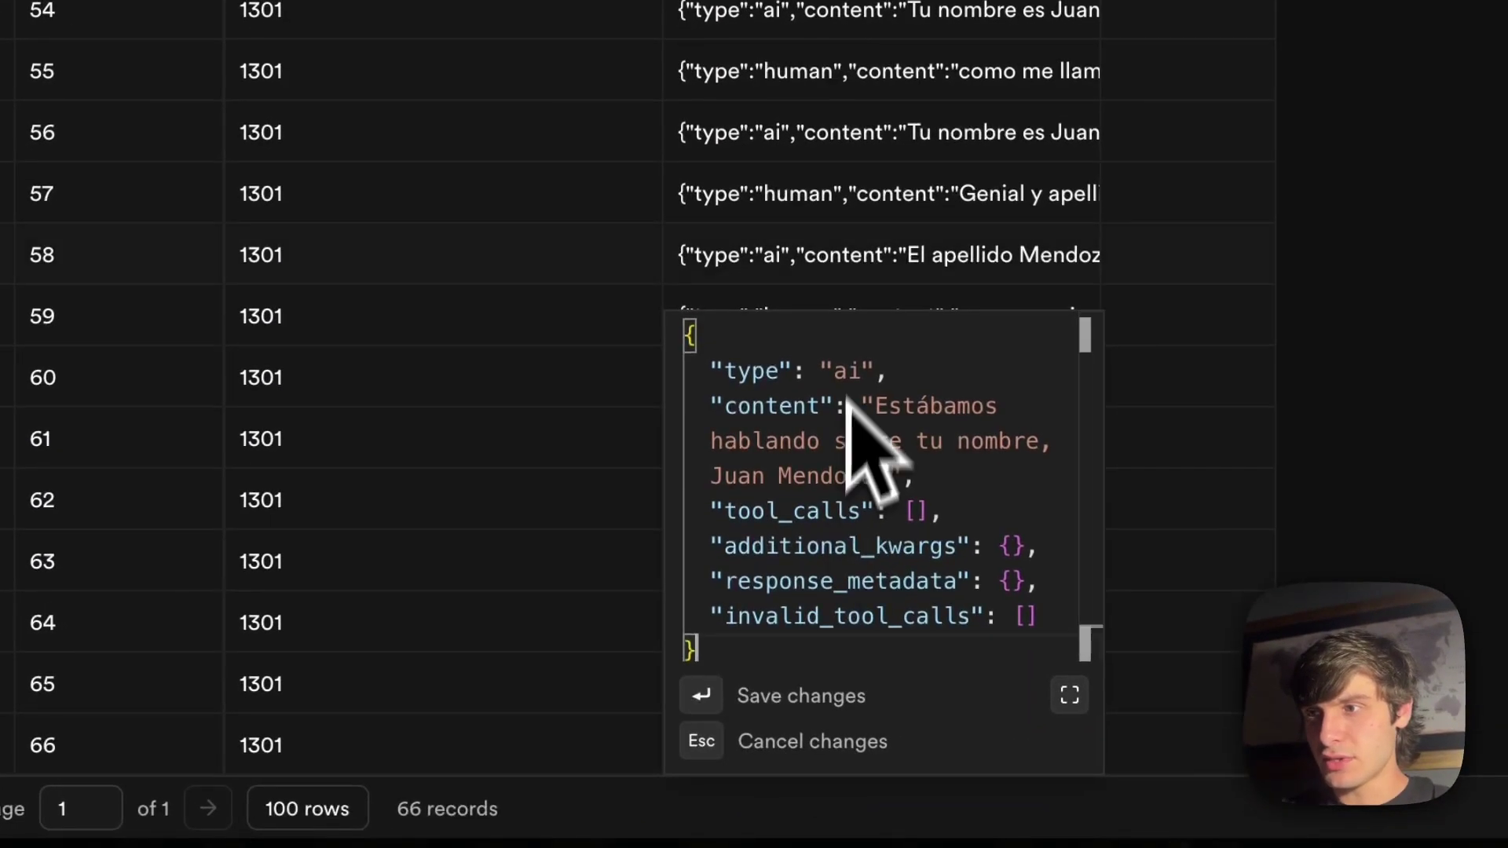
pyautogui.press('Escape')
# Return to the 'yt tutorial' workflow canvas with the chat window closed
pyautogui.hotkey('ctrl', 'shift', 'Tab')
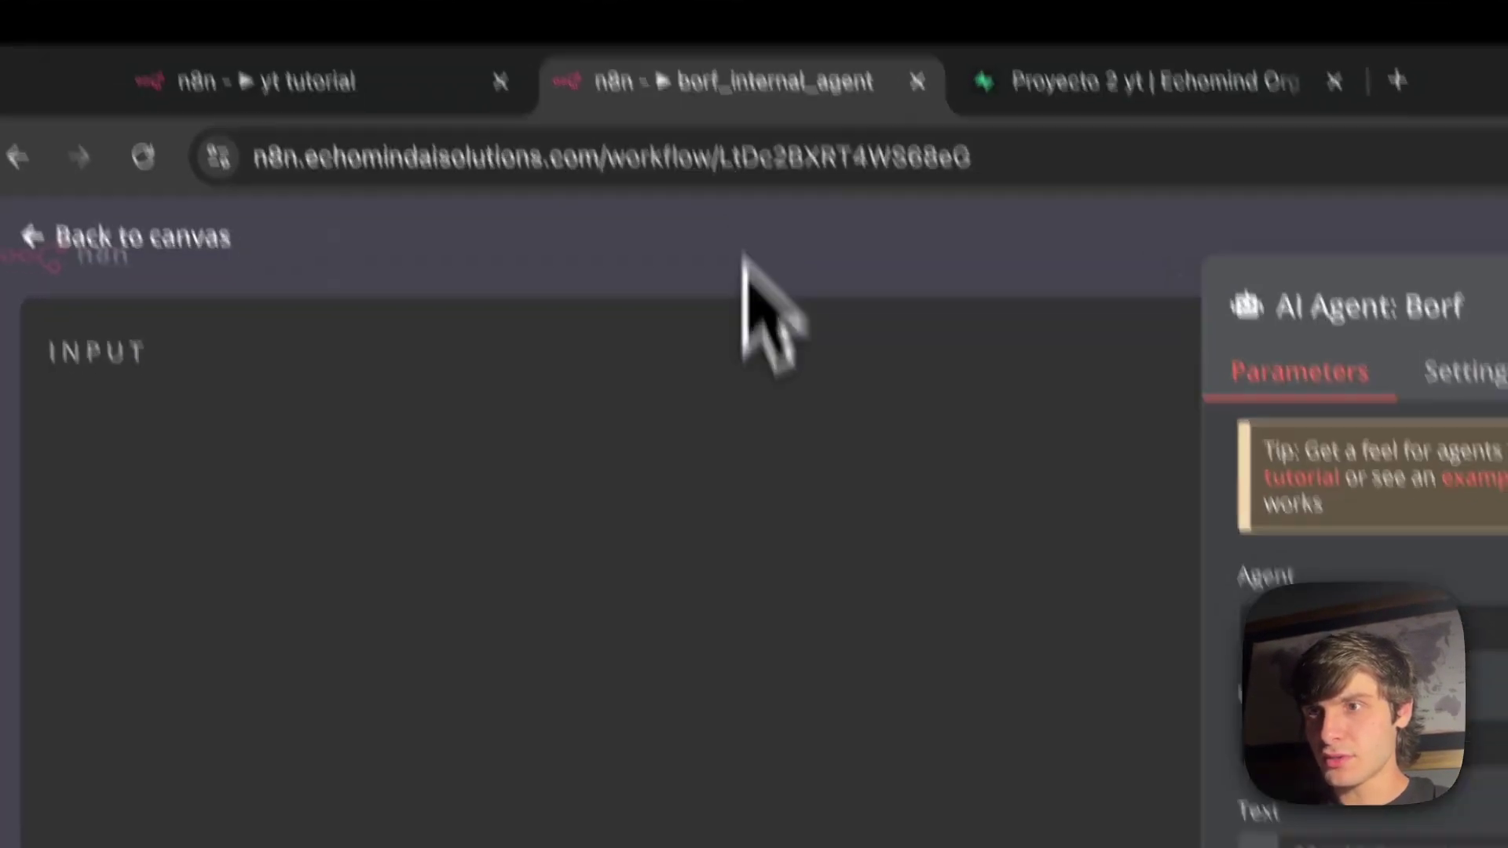
pyautogui.hotkey('ctrl', 'shift', 'Tab')
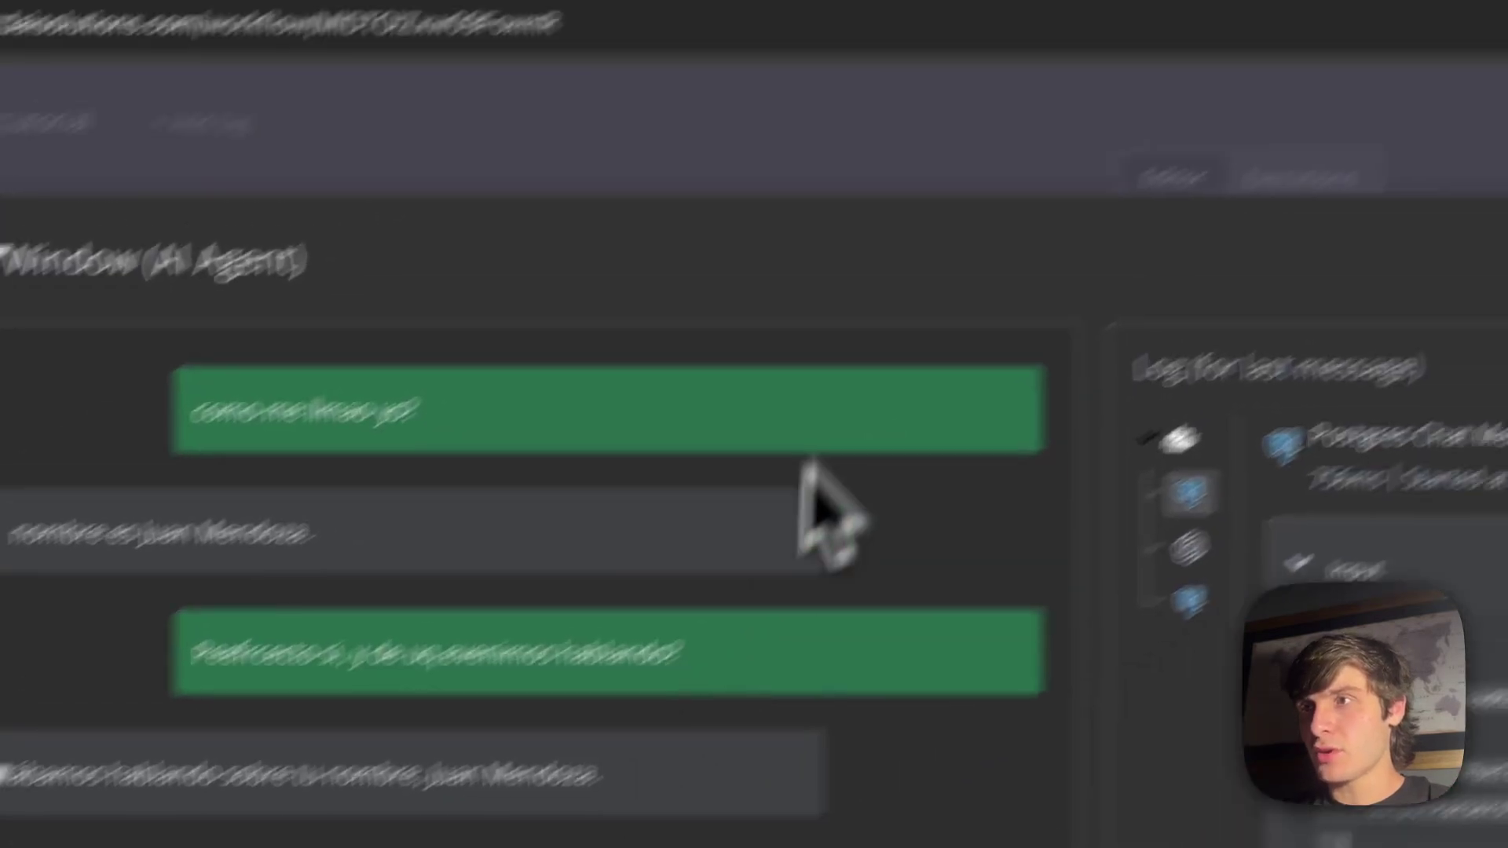
pyautogui.press('Escape')
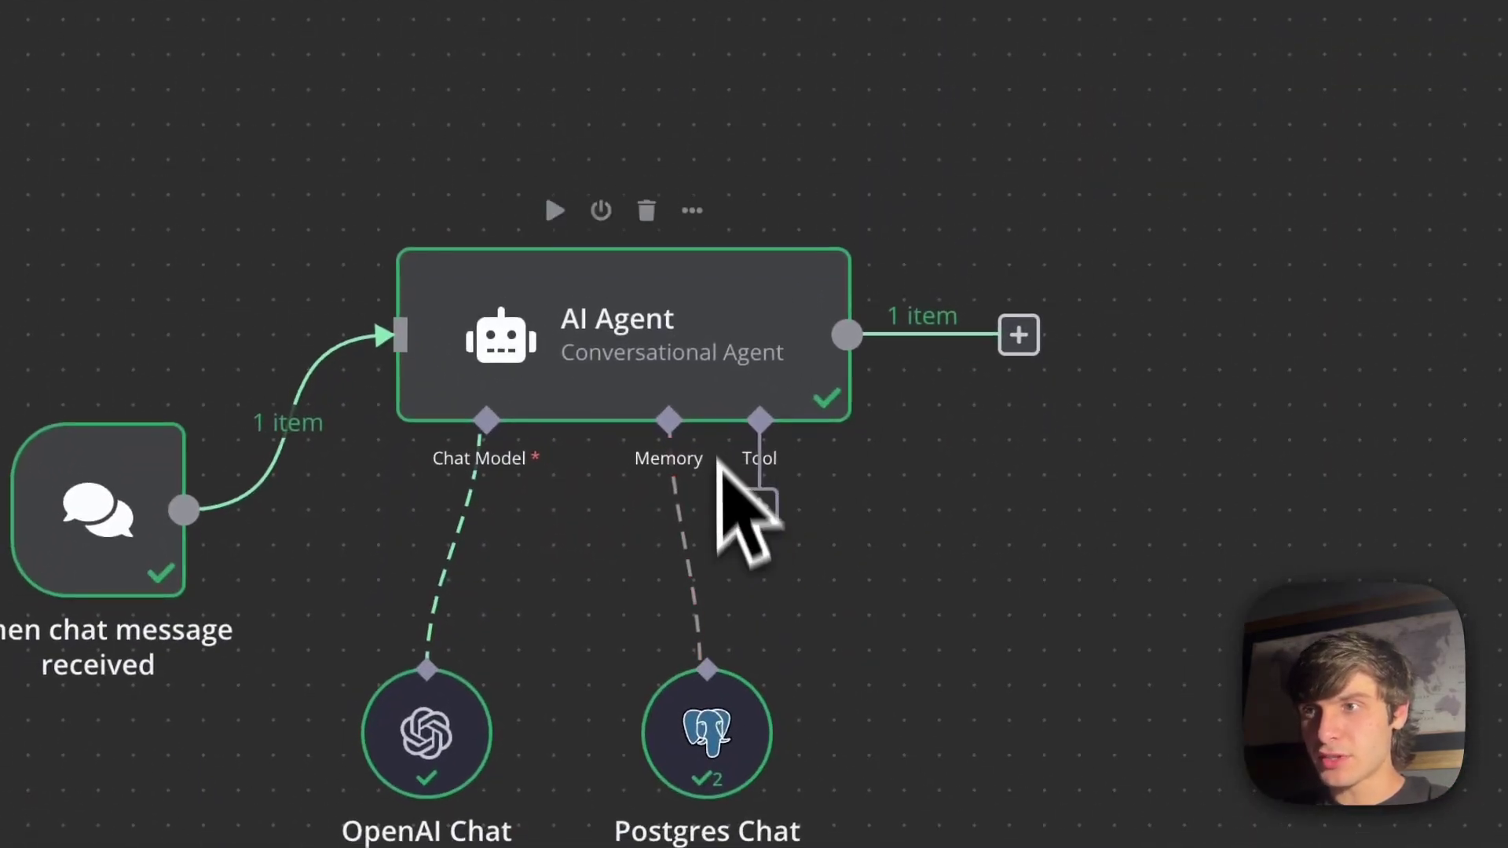